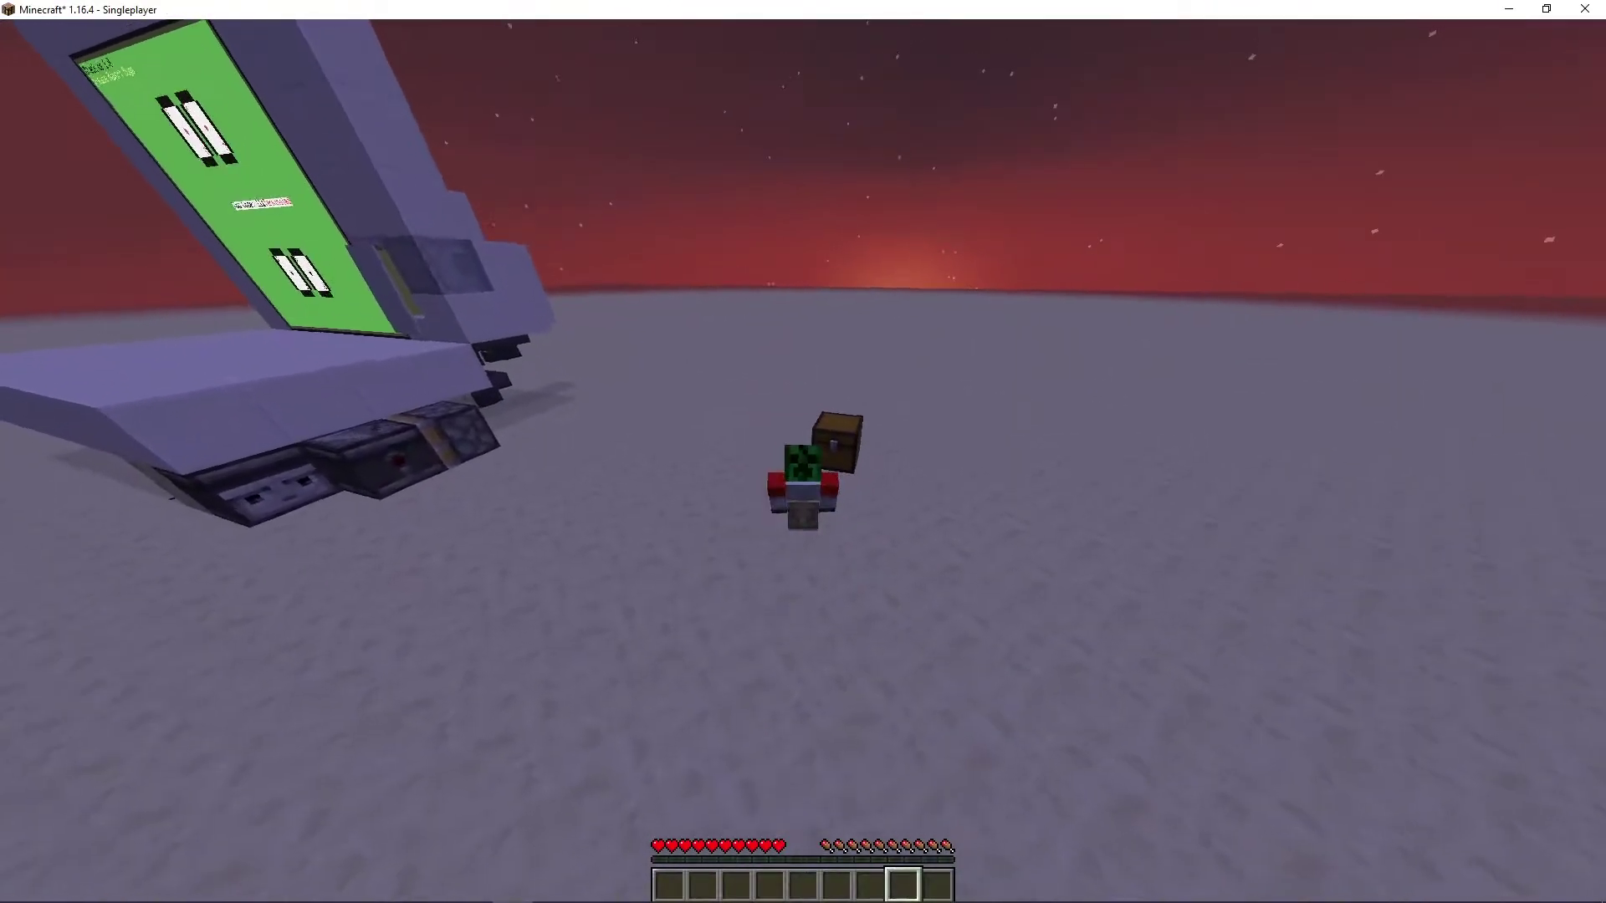
- Move around the machine to inspect the green card-game screen and its underside
key("F5")
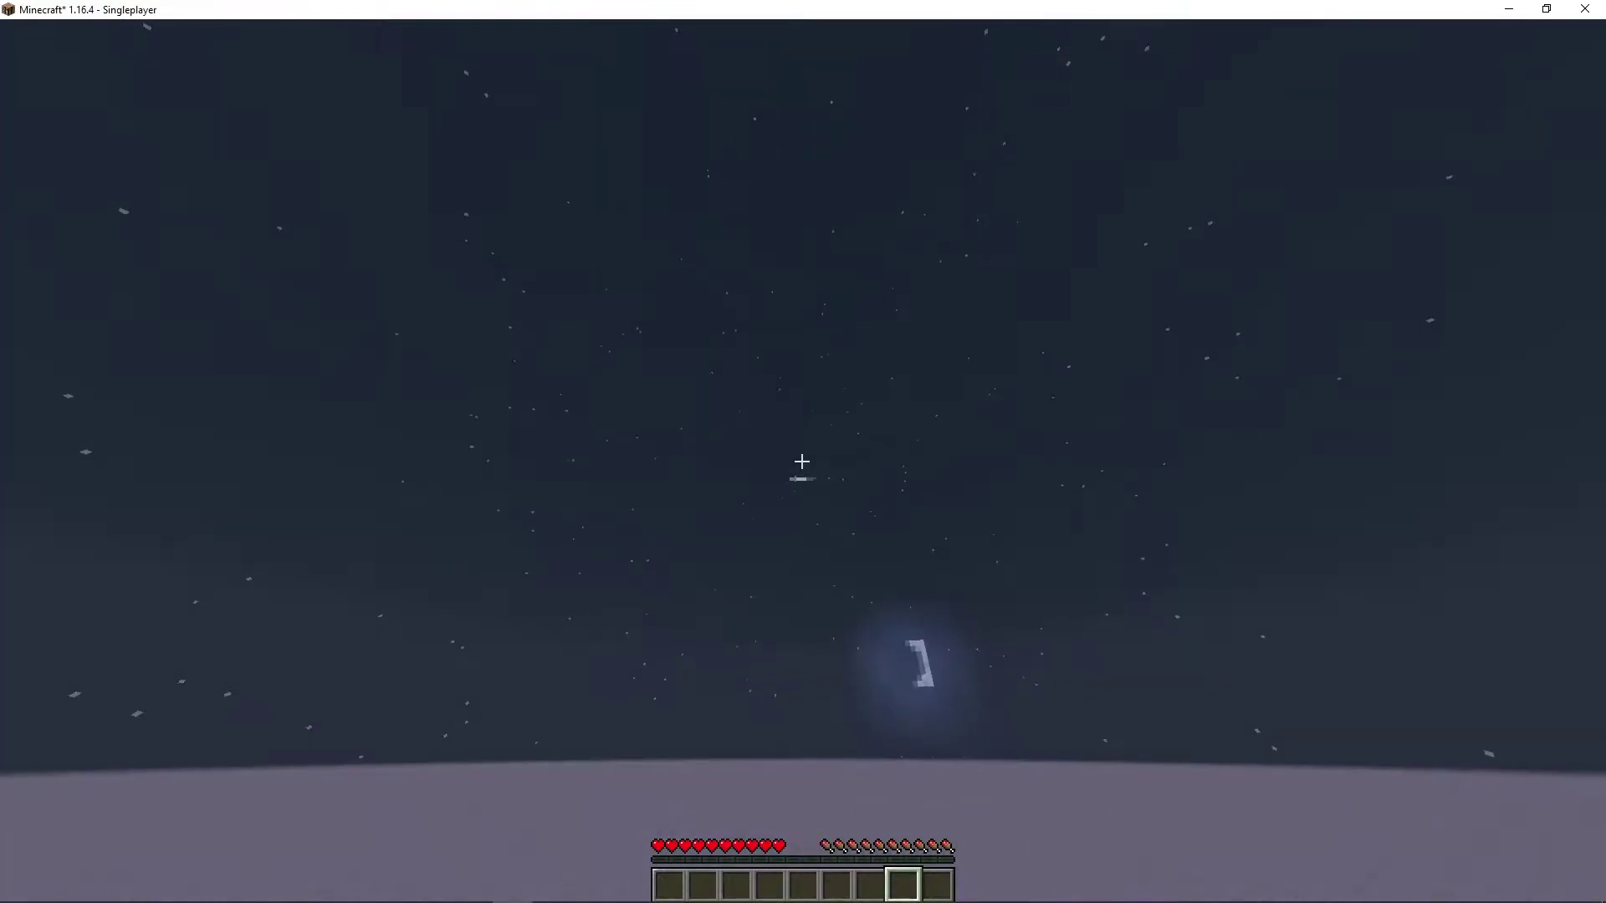
key("w")
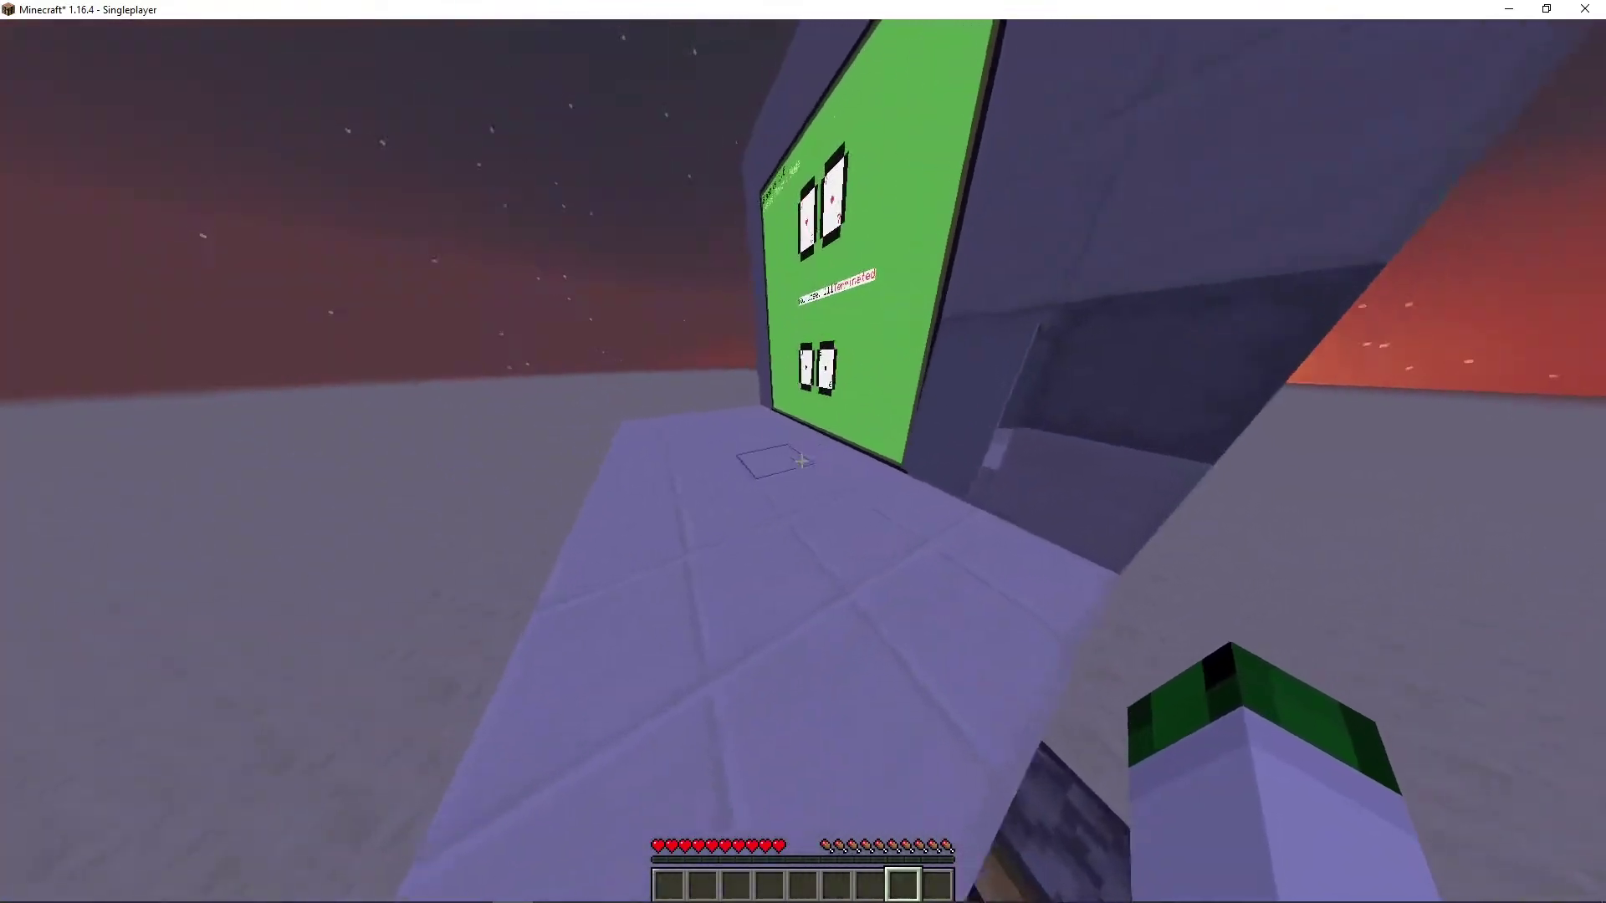
key("s")
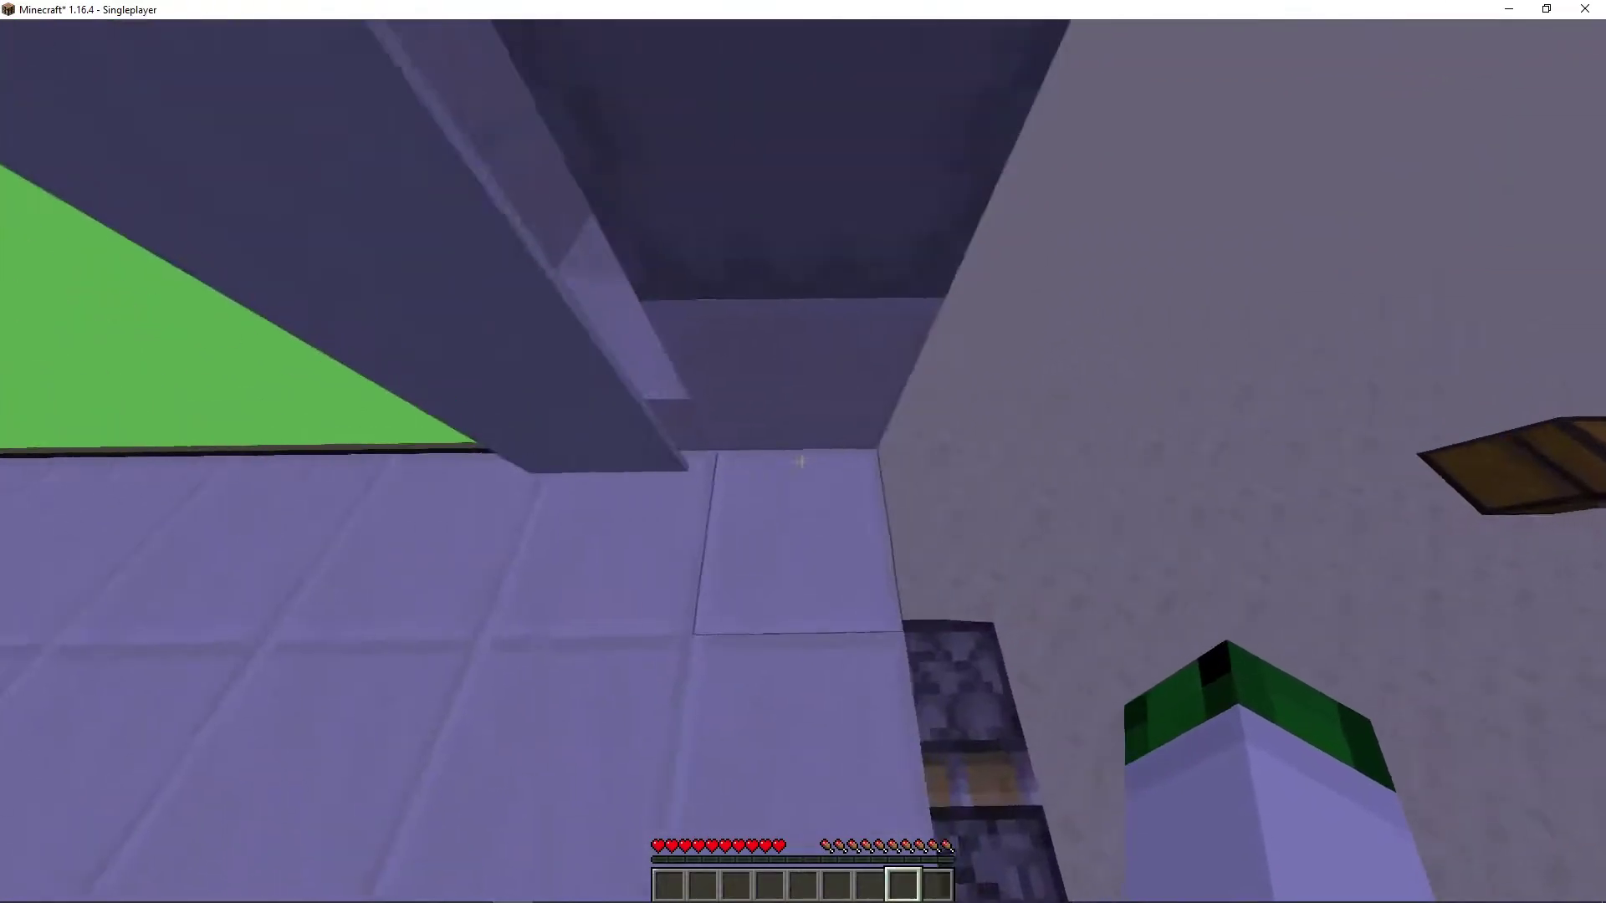
key("w")
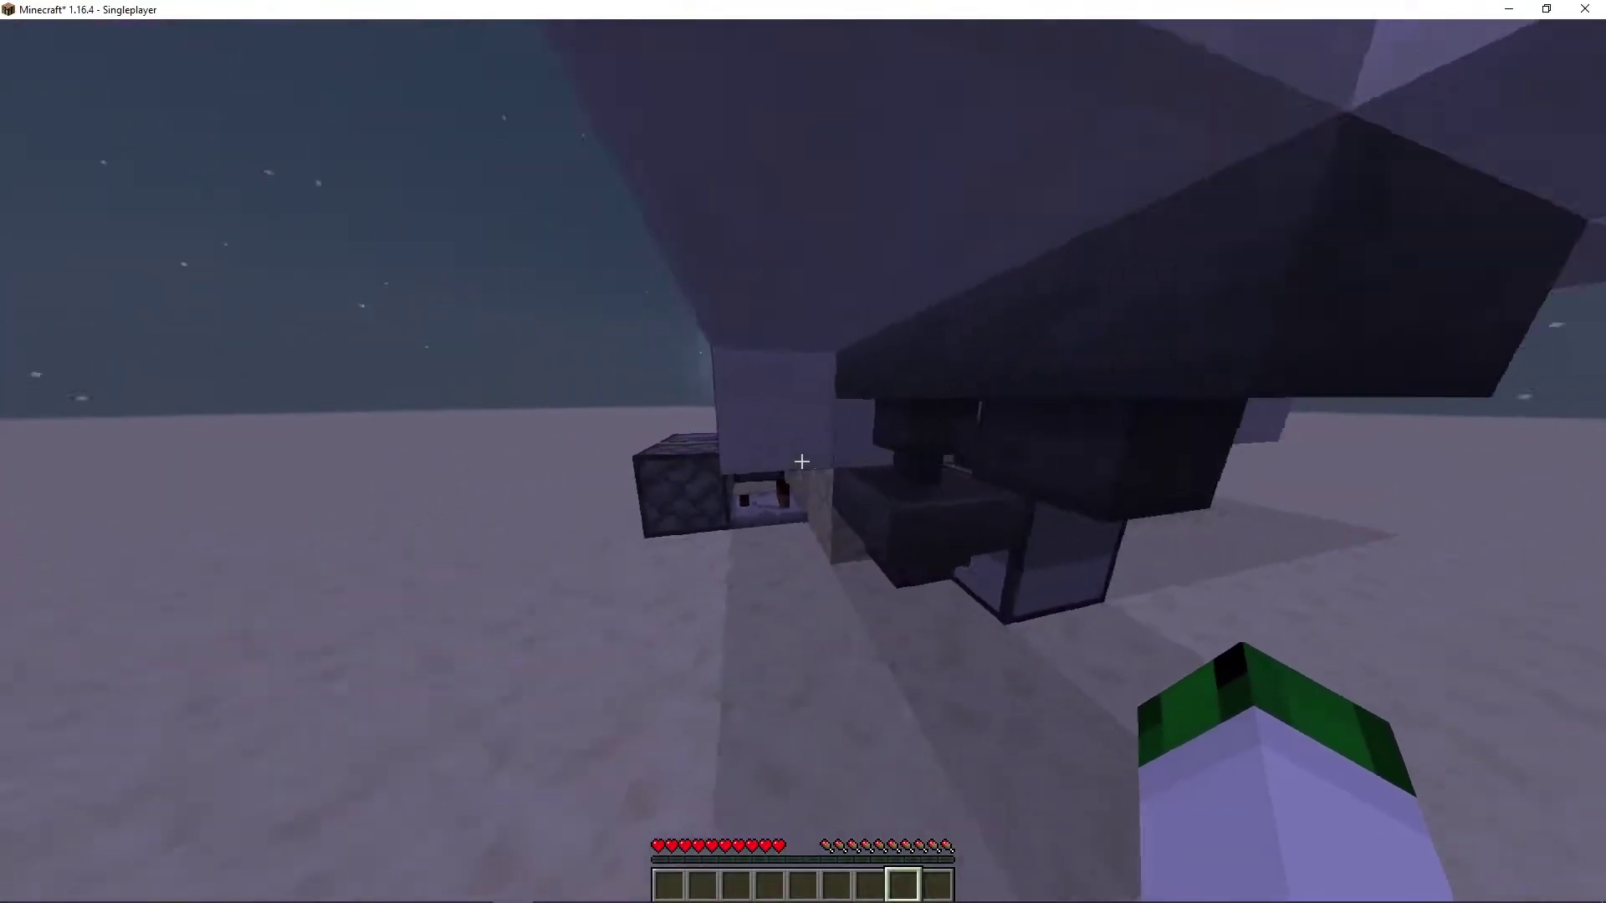
key("w")
key("w")
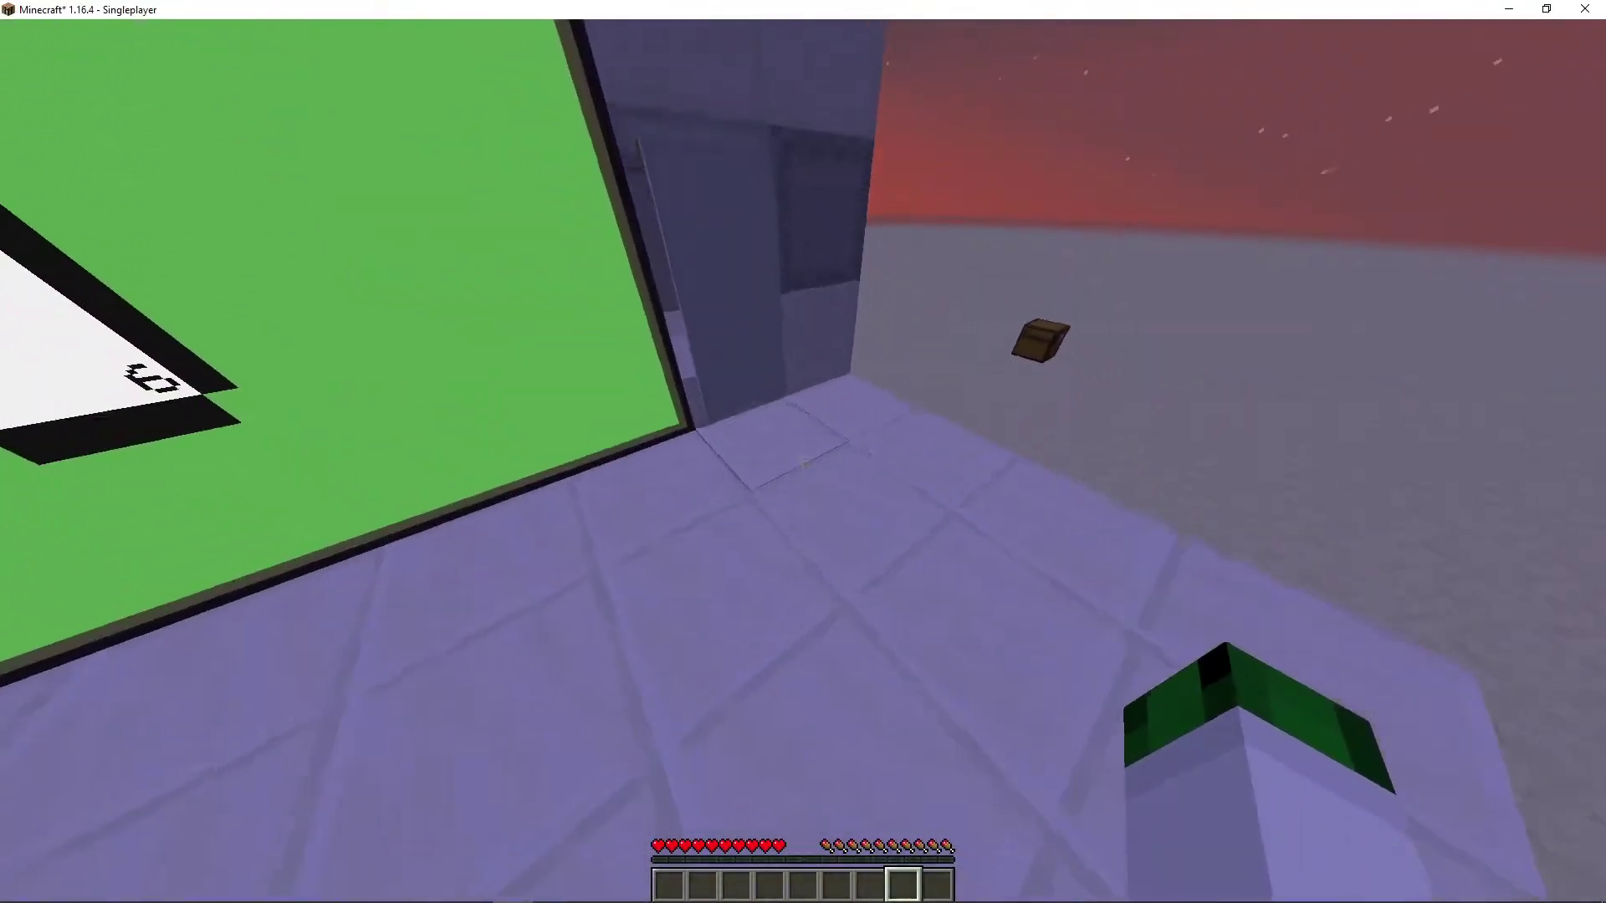
key("w")
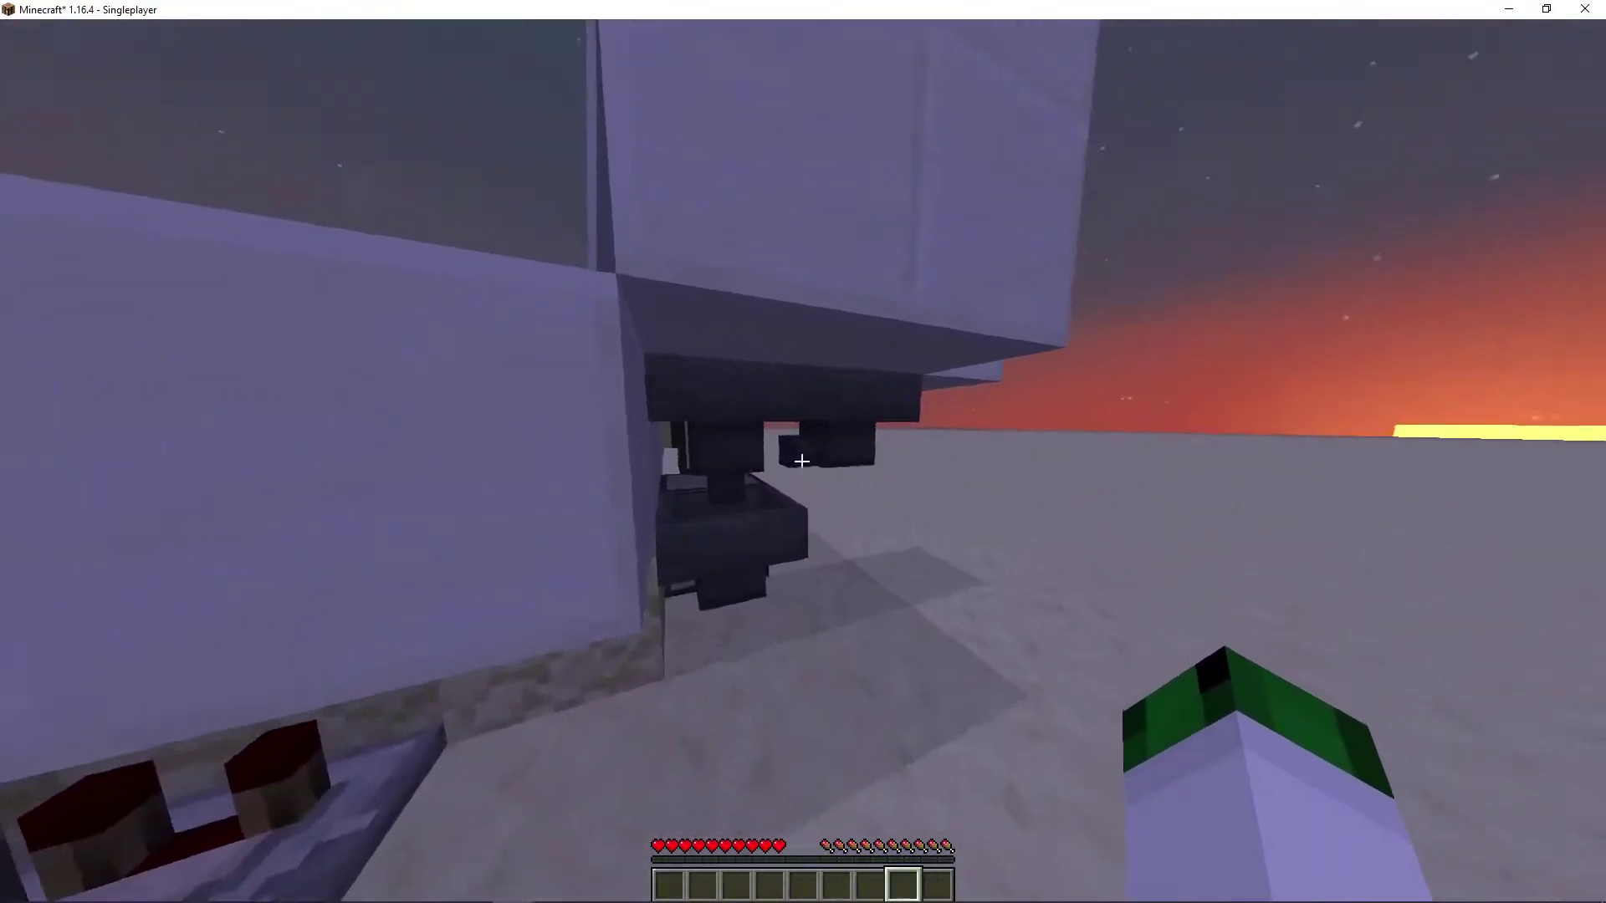
key("w")
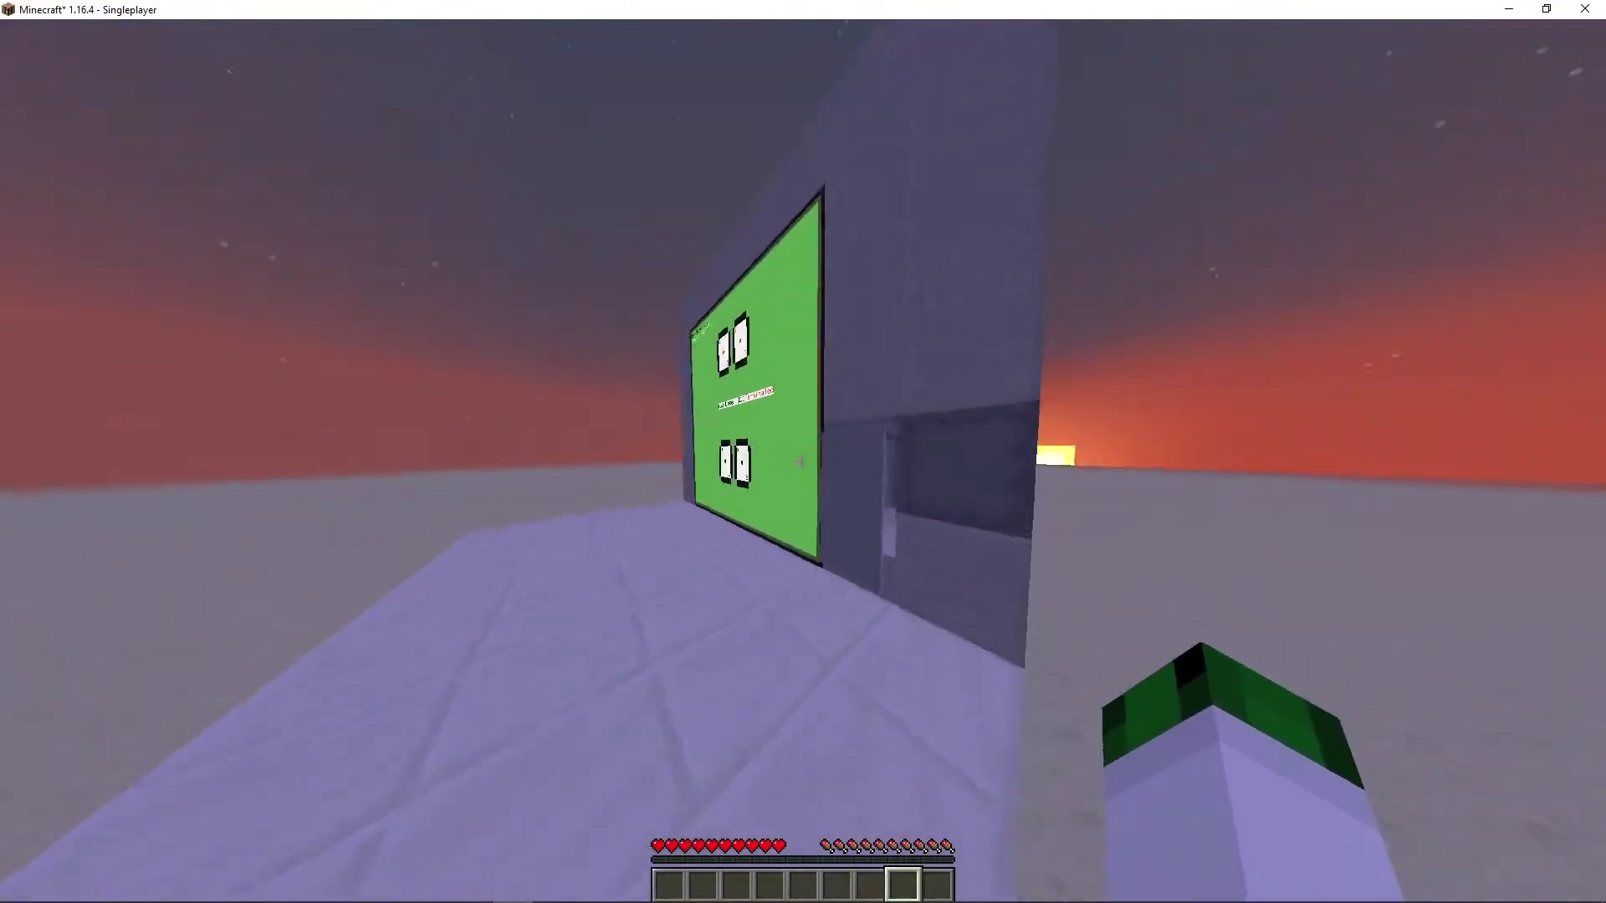
key("w")
key("w")
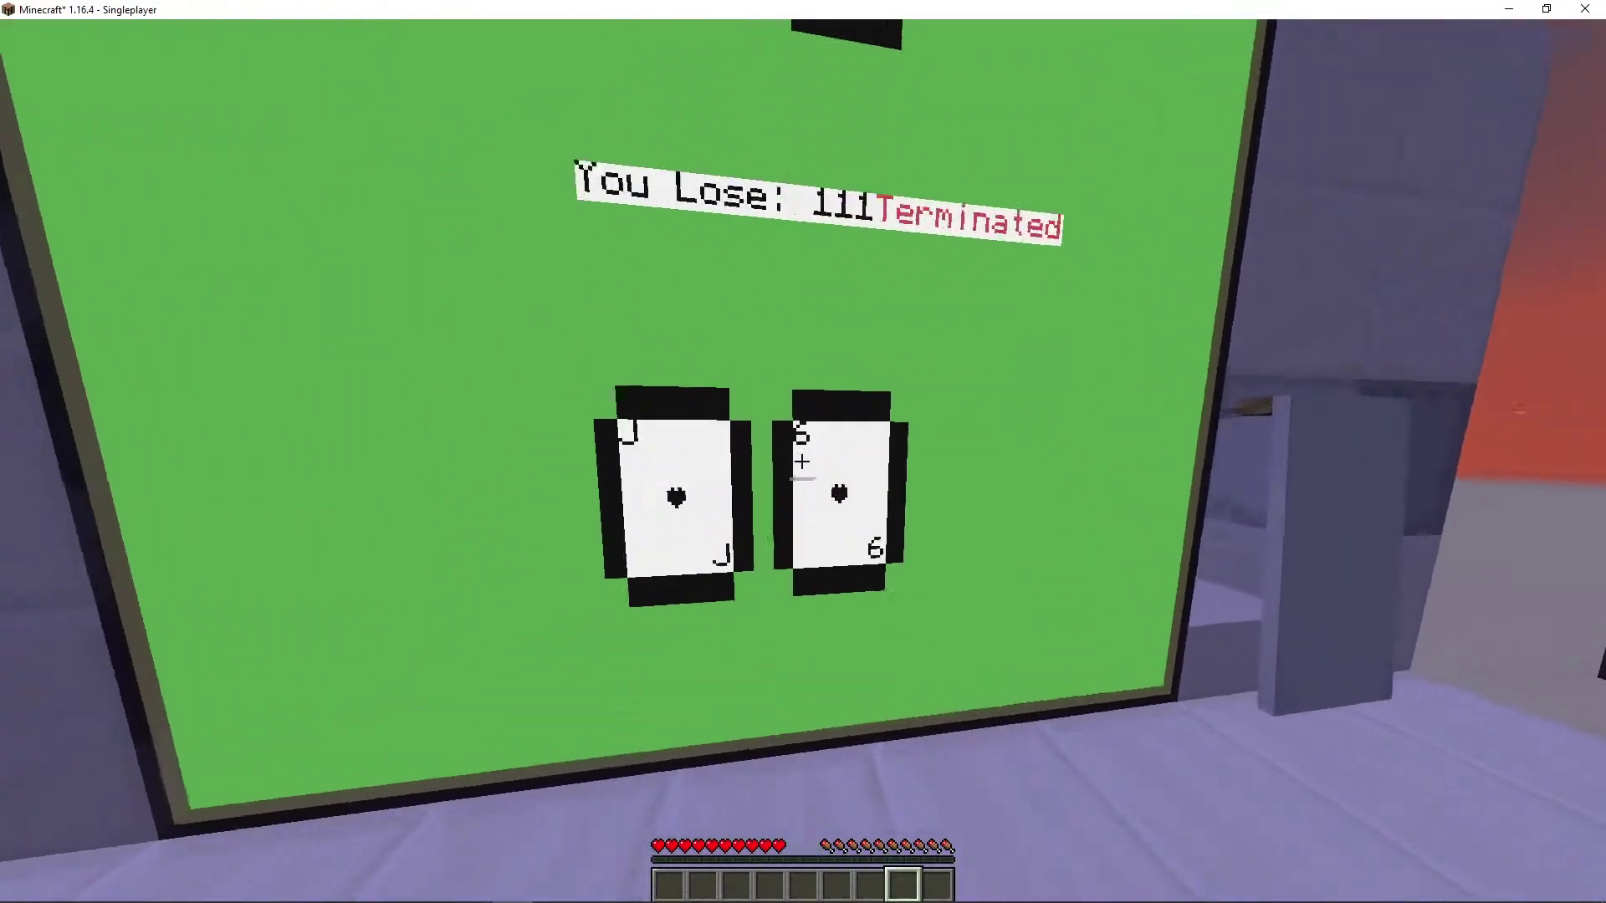
- Read the You Lose message and dealer cards, then open the parts chest beside the machine
key("s")
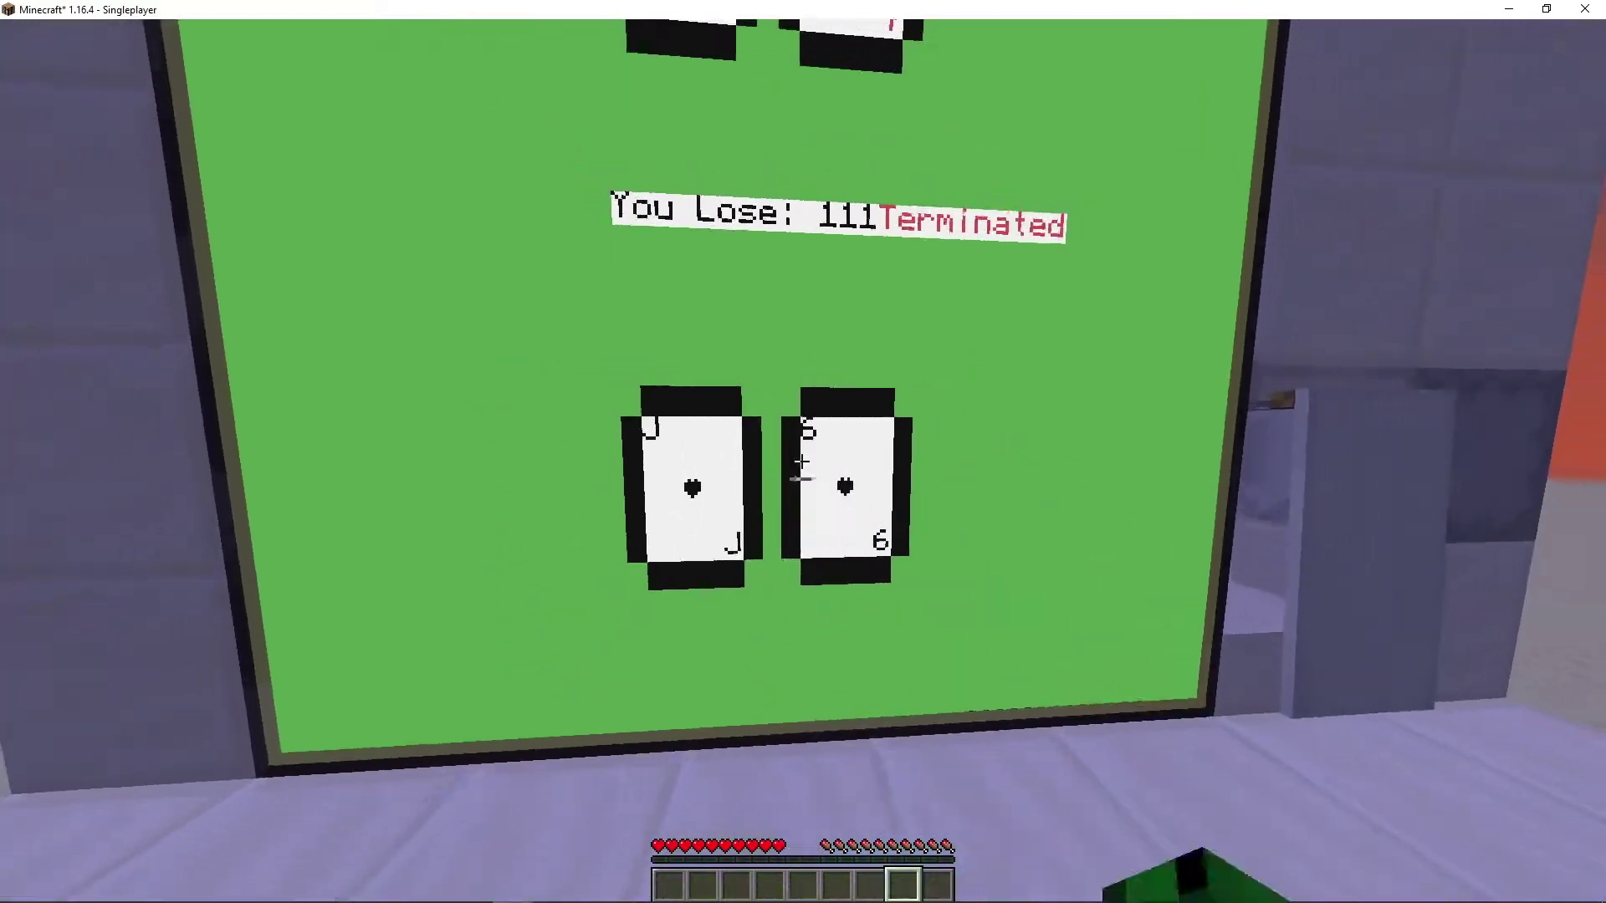
key("space")
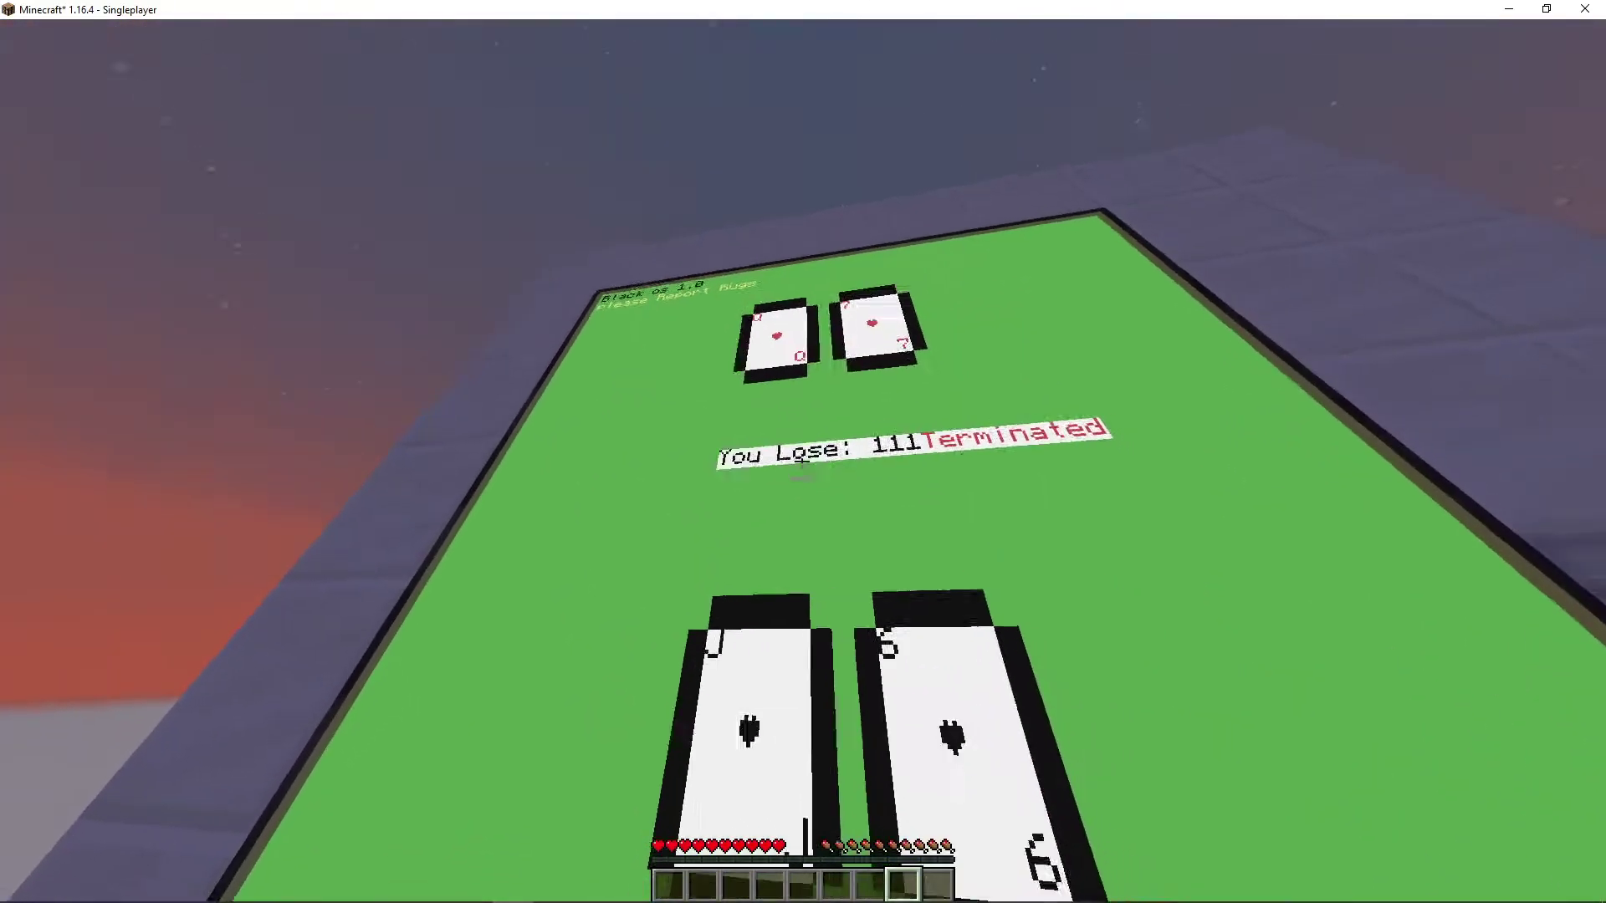
key("s")
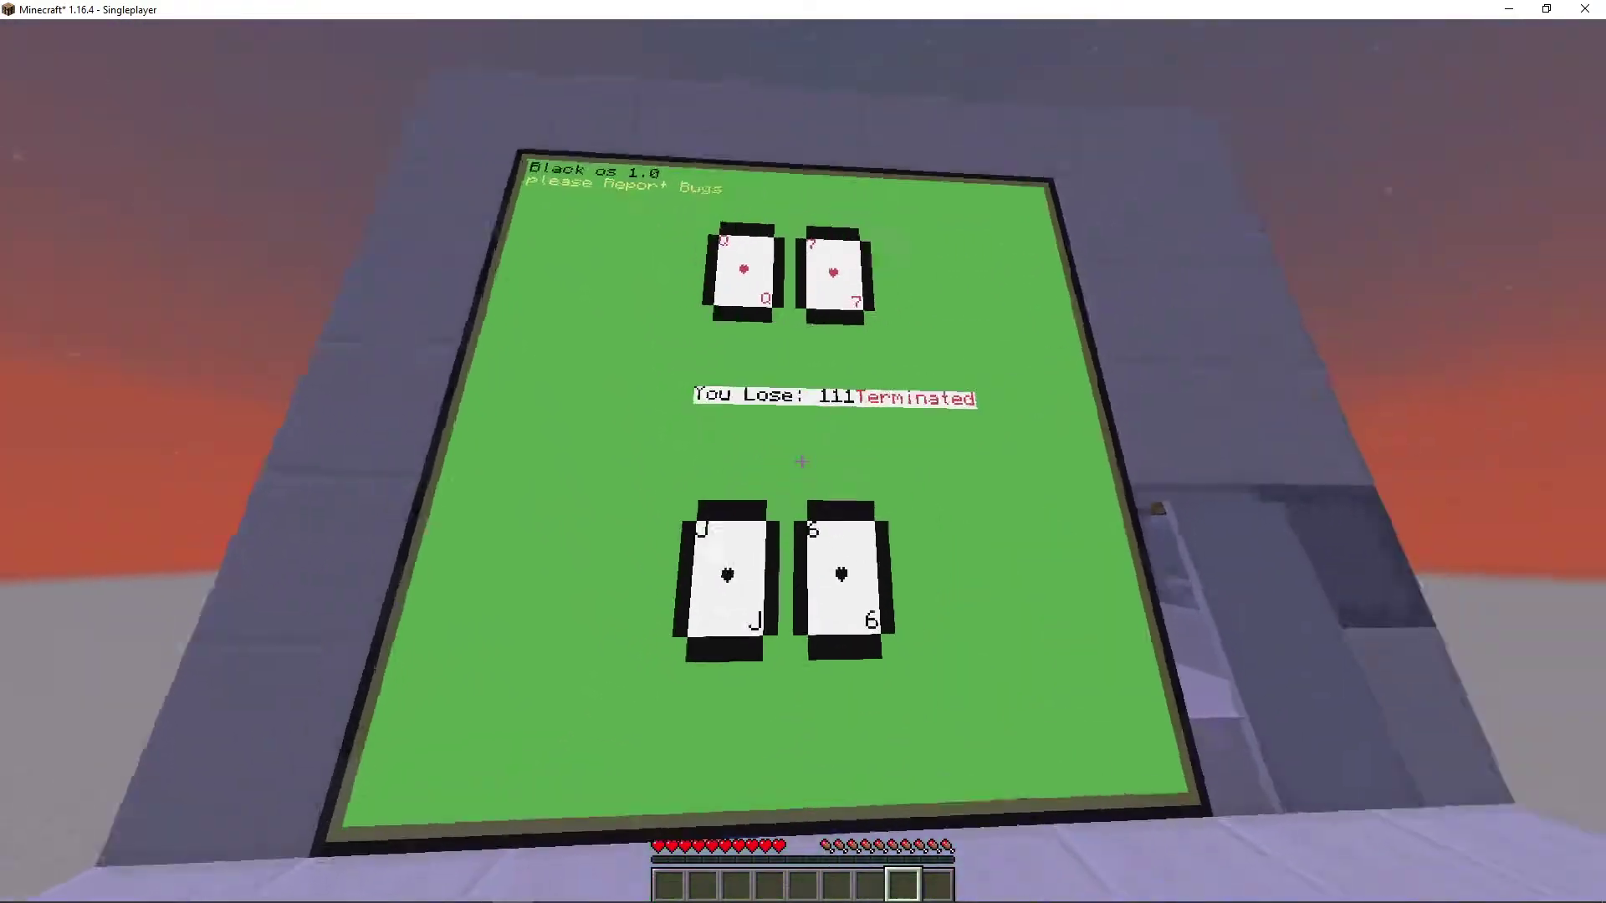
key("s")
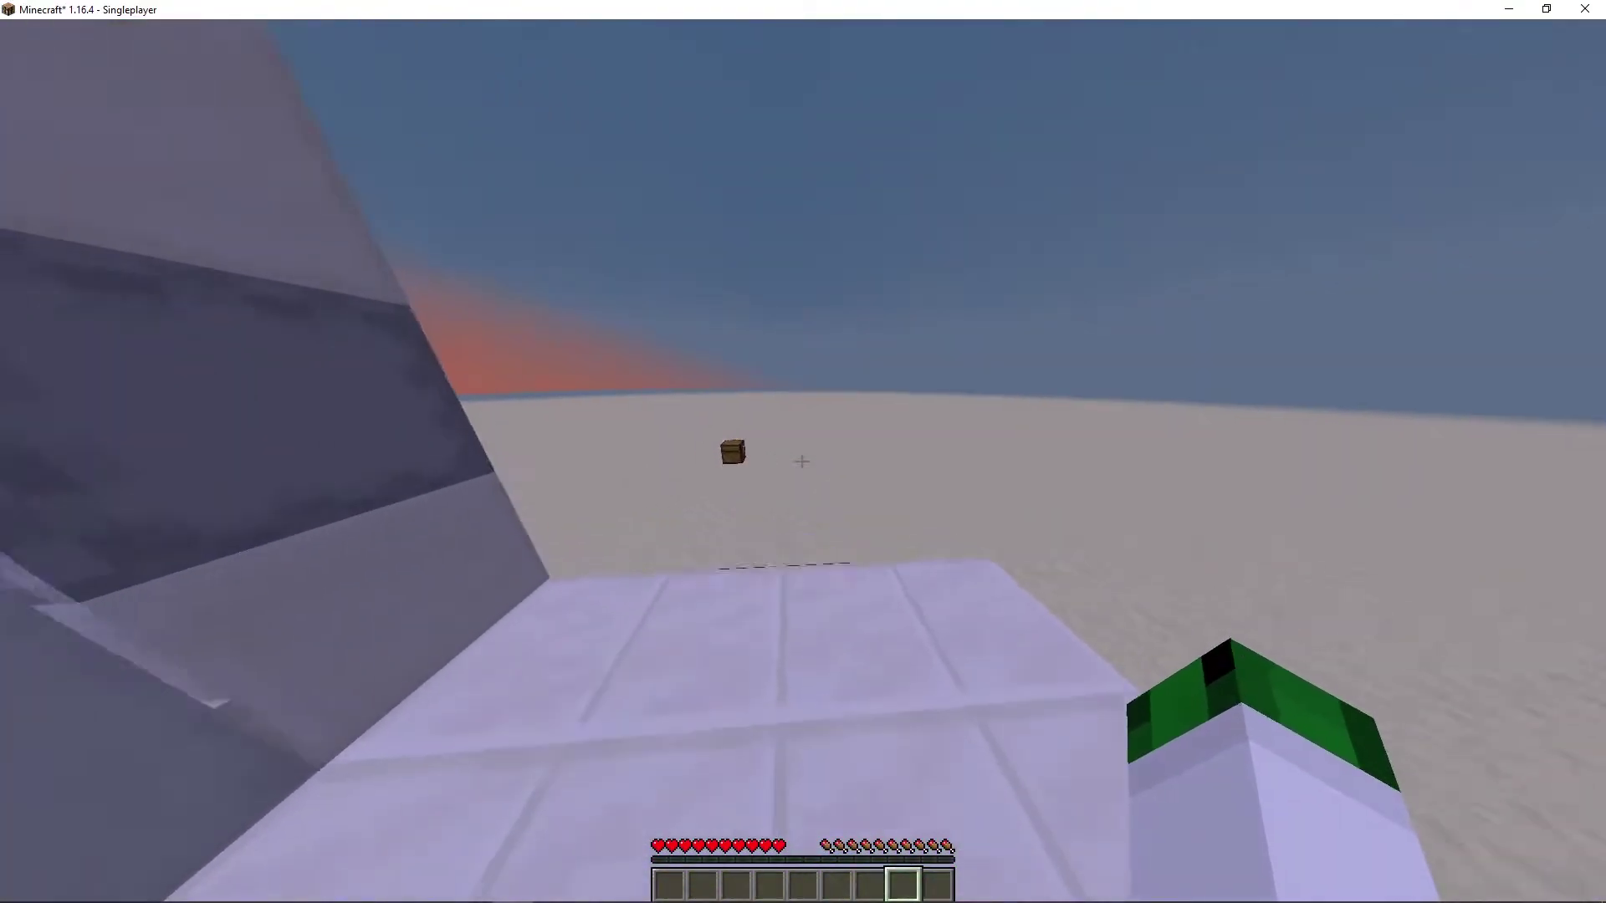
key("w")
key("w")
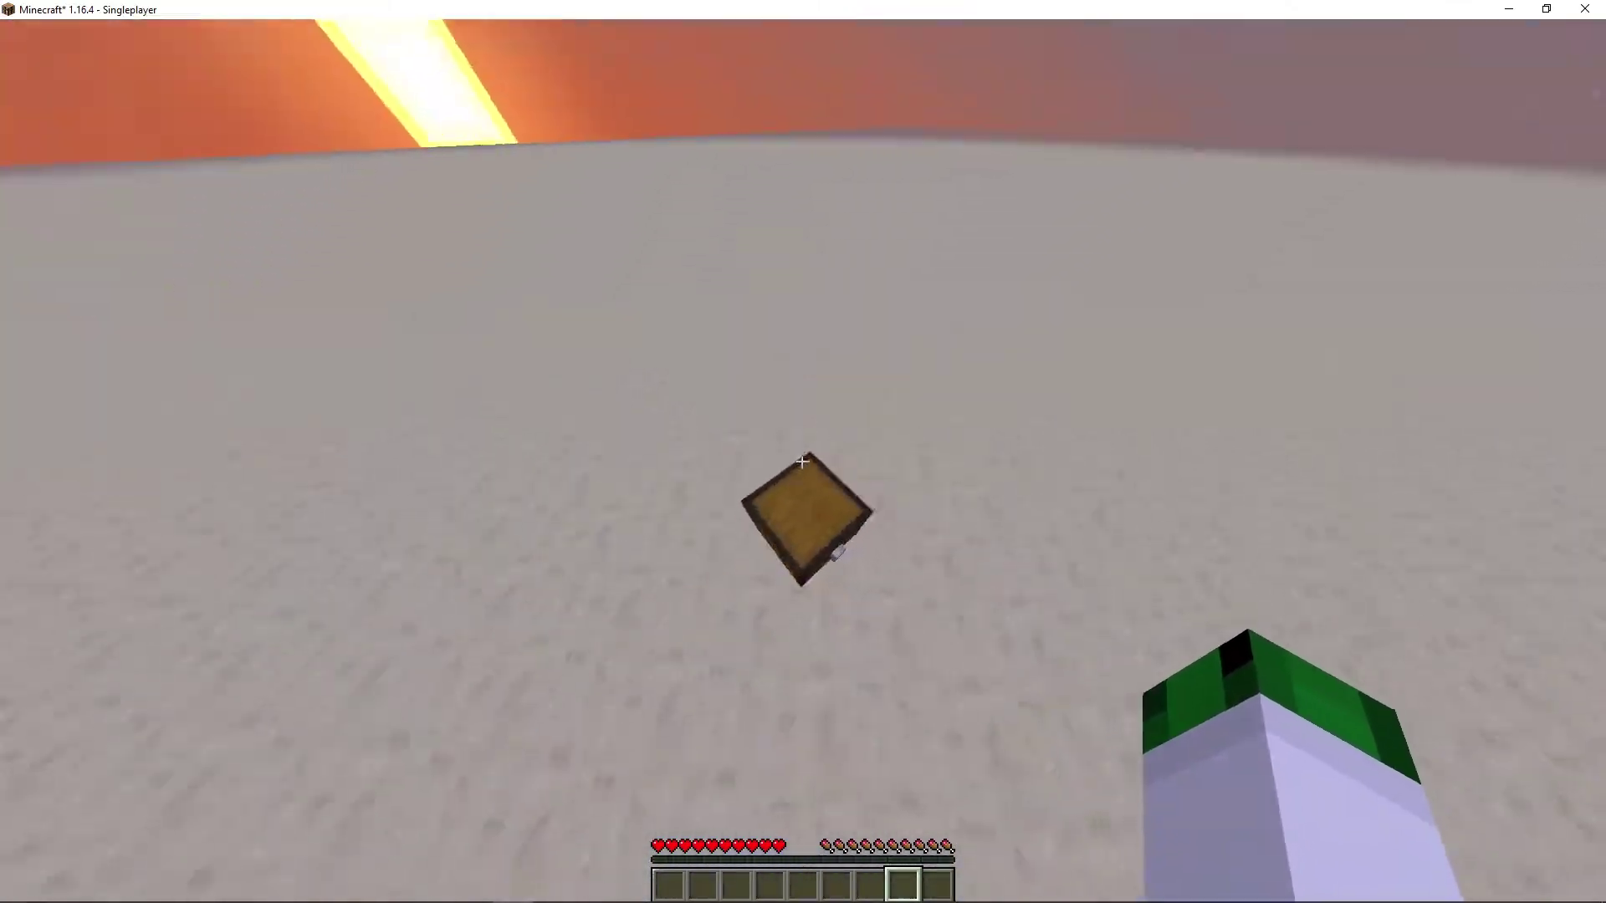
right_click(804, 451)
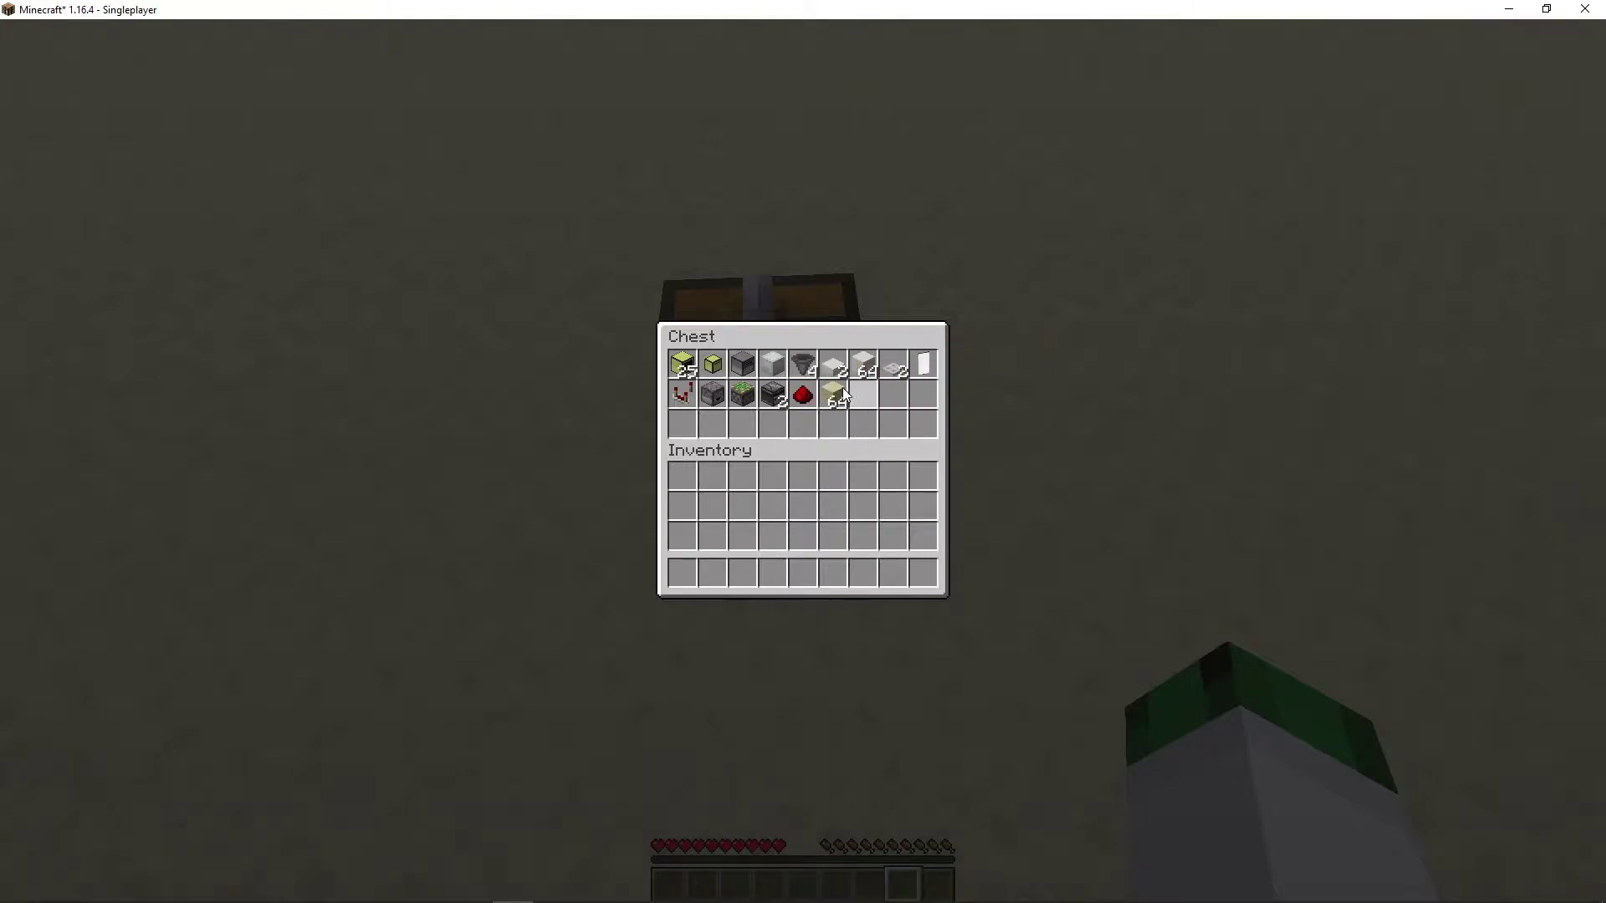
- Take the 1000 debit card from the Debit Cards block and approach the bet keypad
key("Escape")
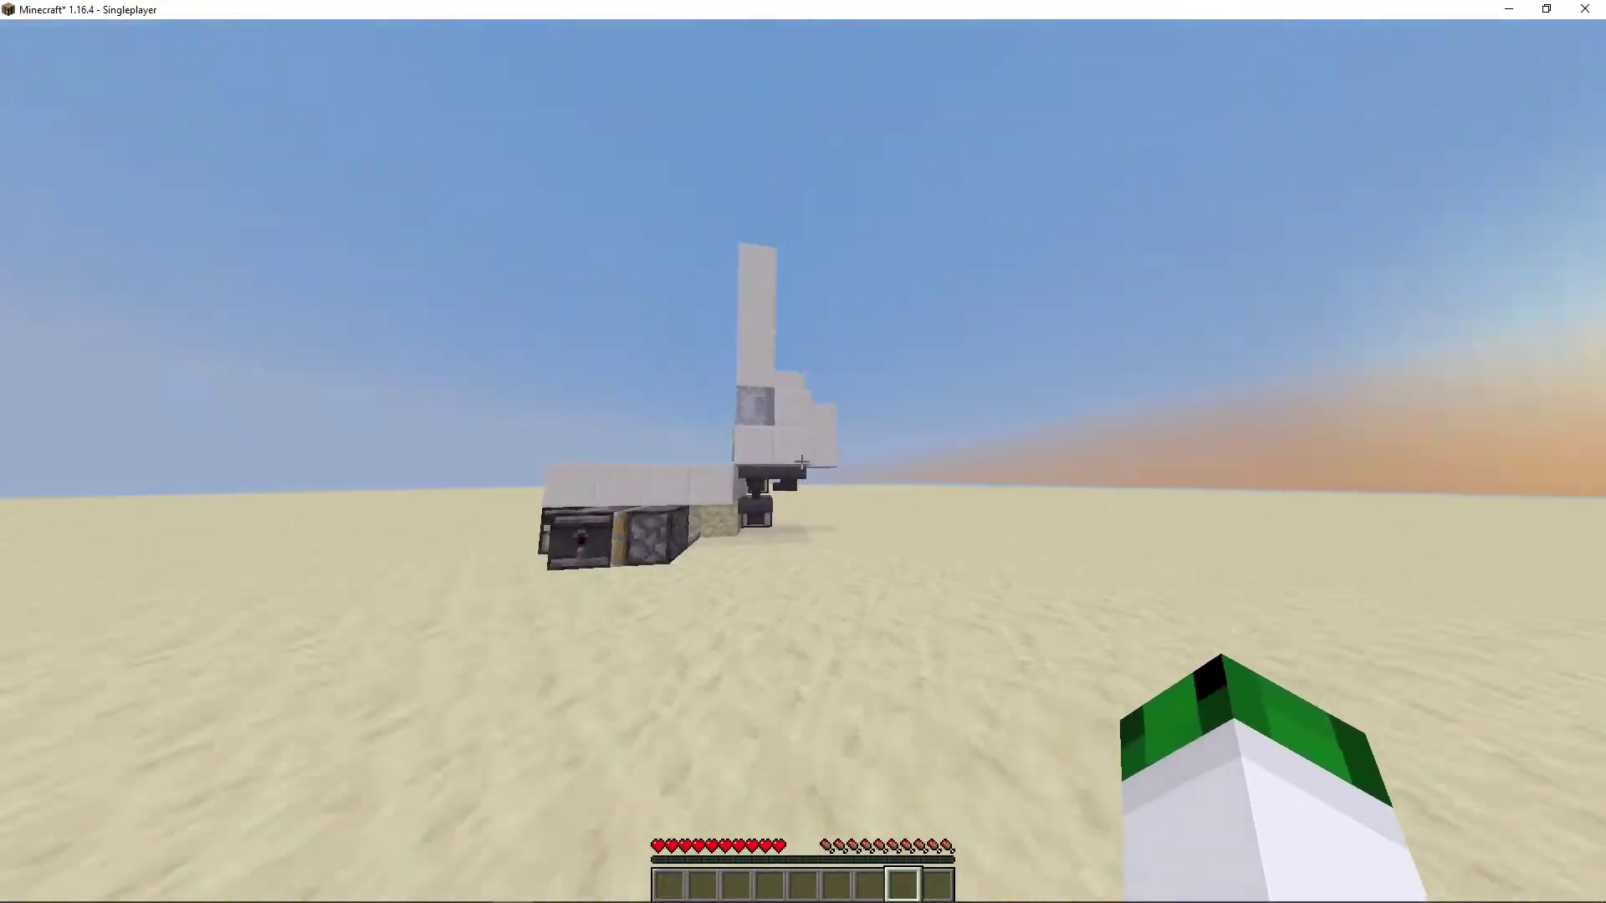
key("w")
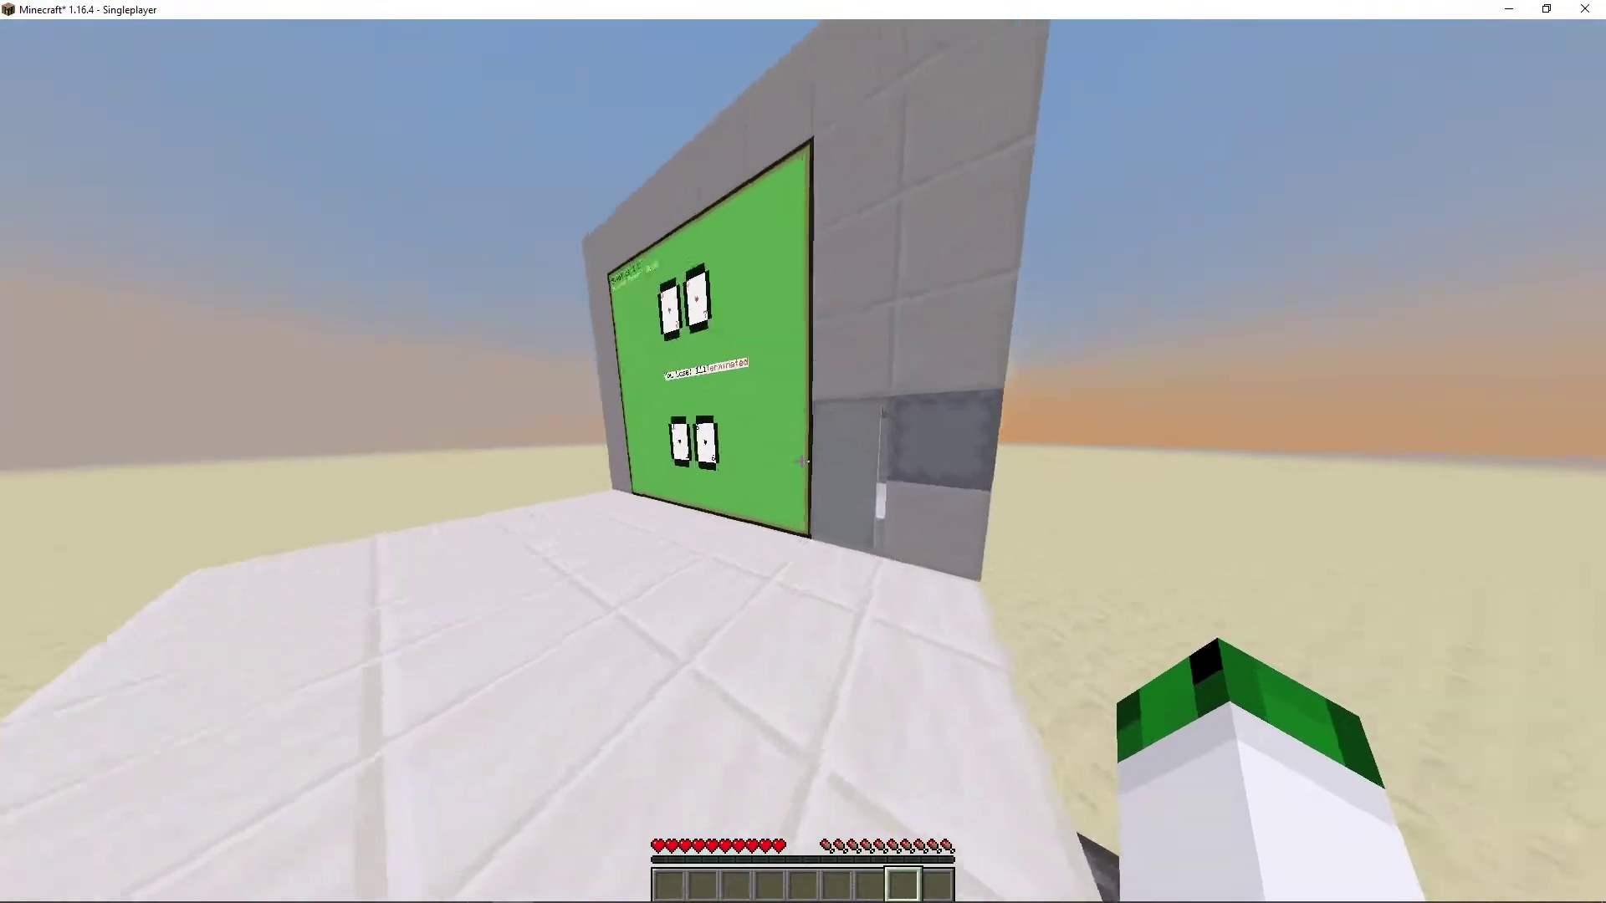
key("s")
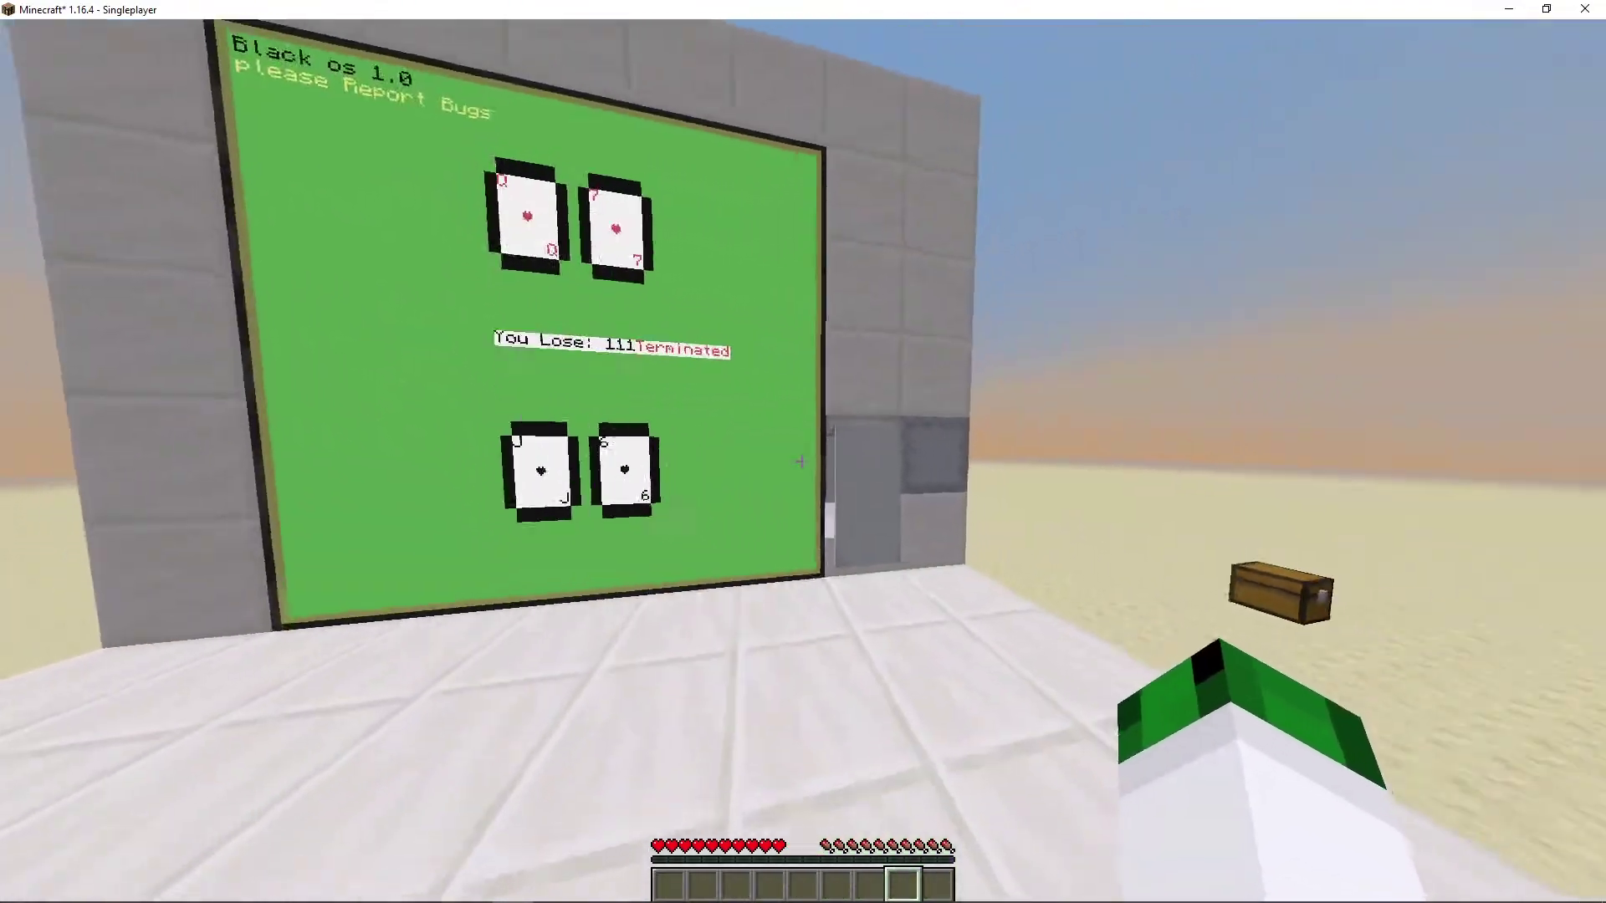
key("d")
right_click(804, 452)
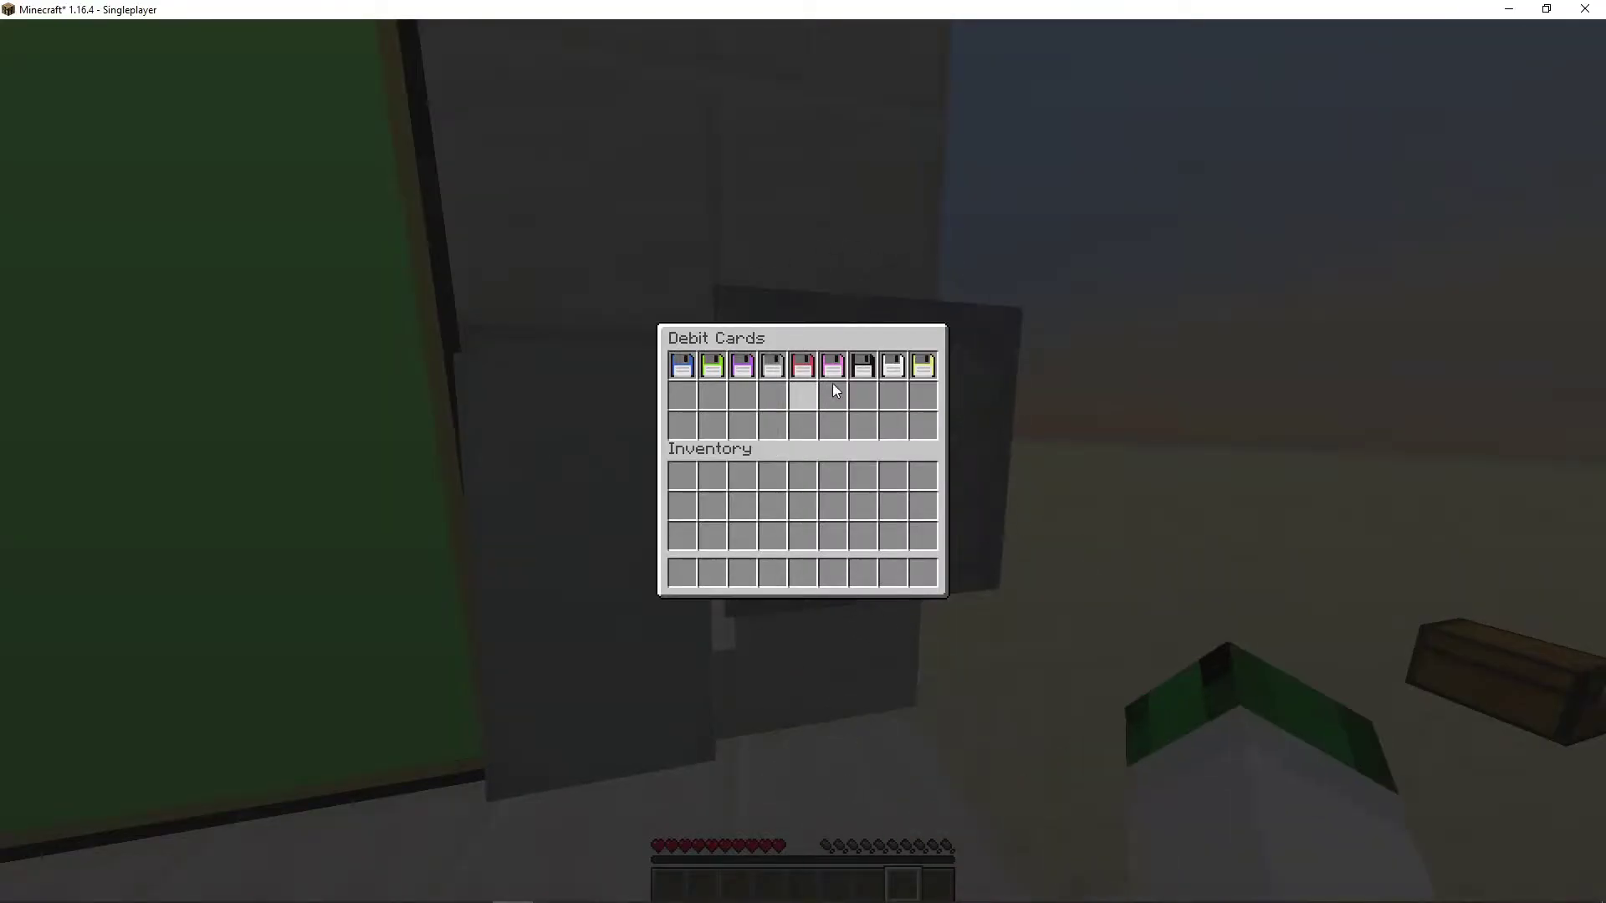
left_click(682, 367, "shift")
key("Escape")
scroll(803, 452, "down", 1)
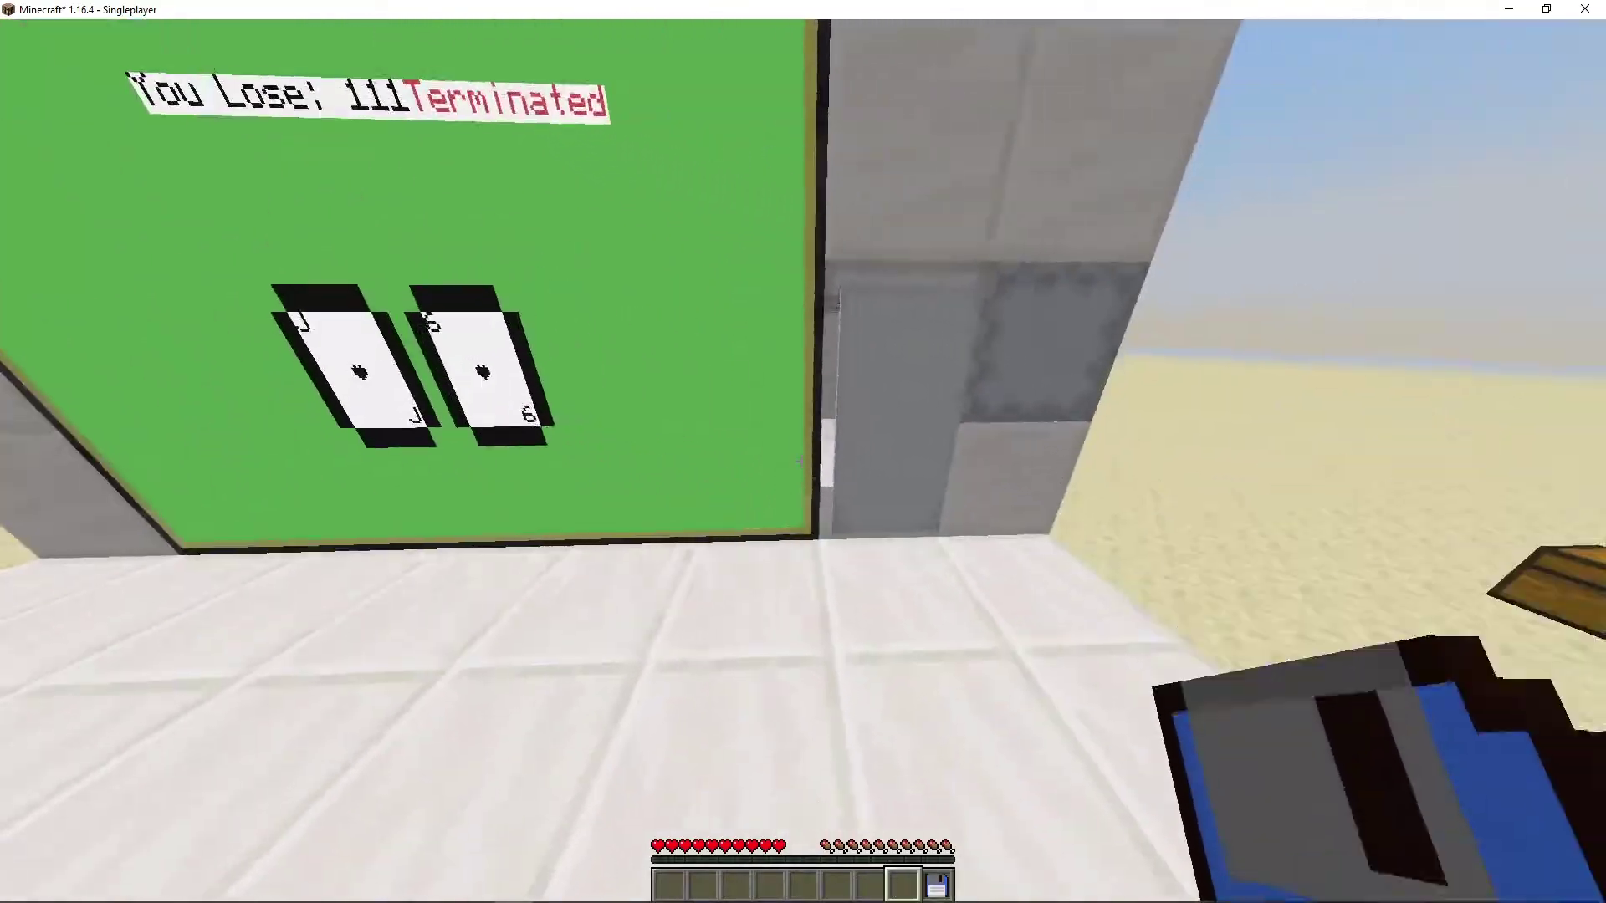
scroll(803, 453, "up", 1)
scroll(804, 462, "down", 1)
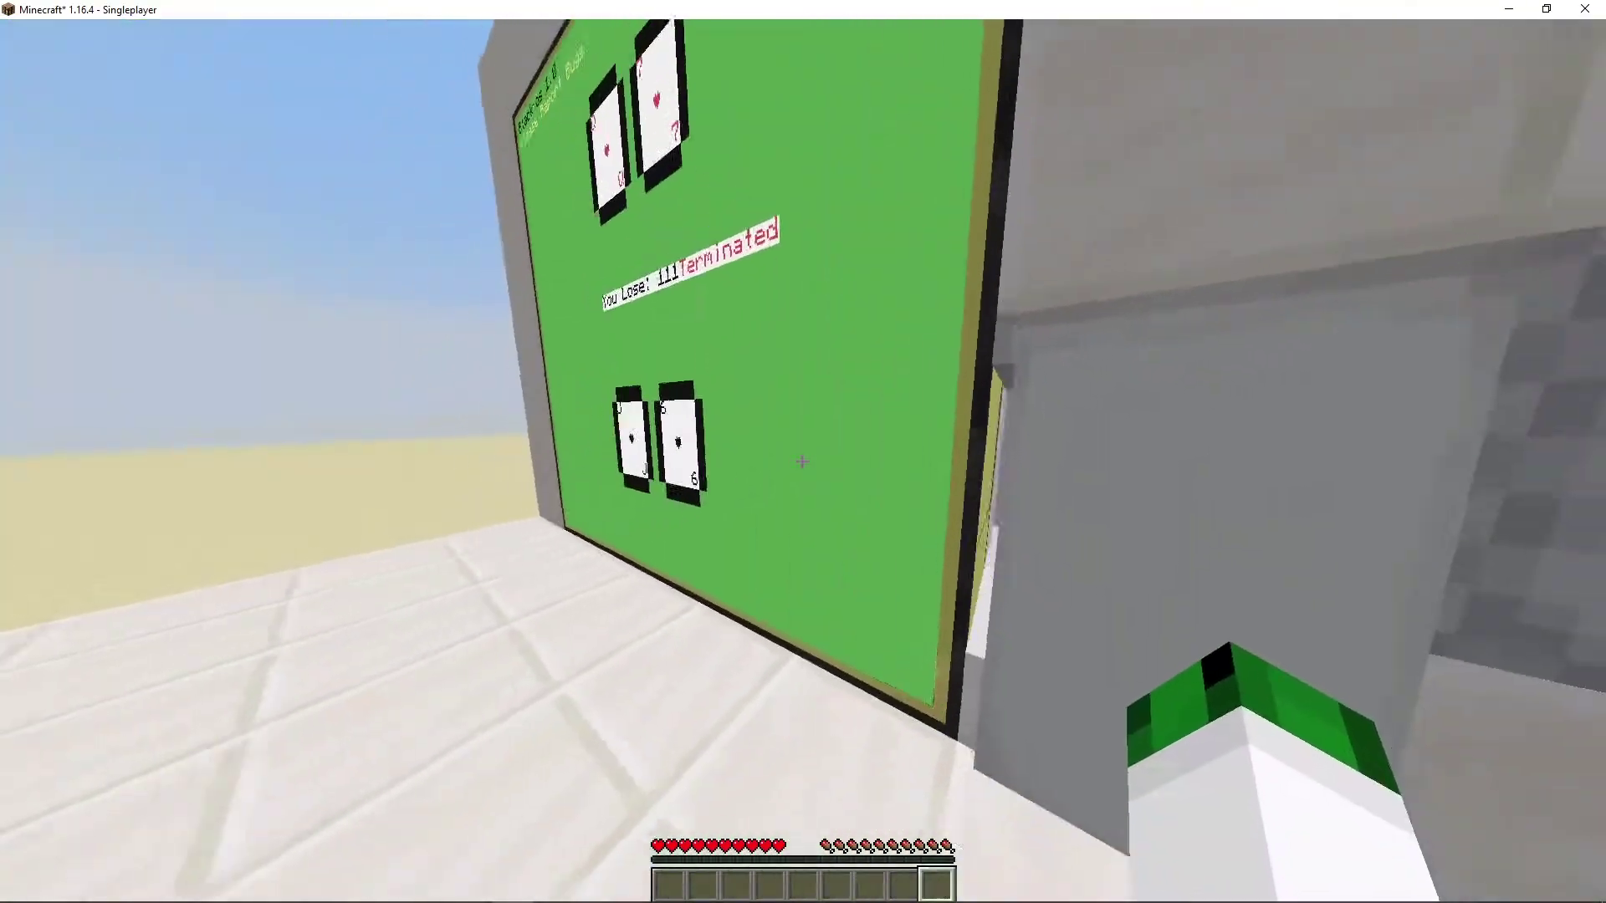
key("w")
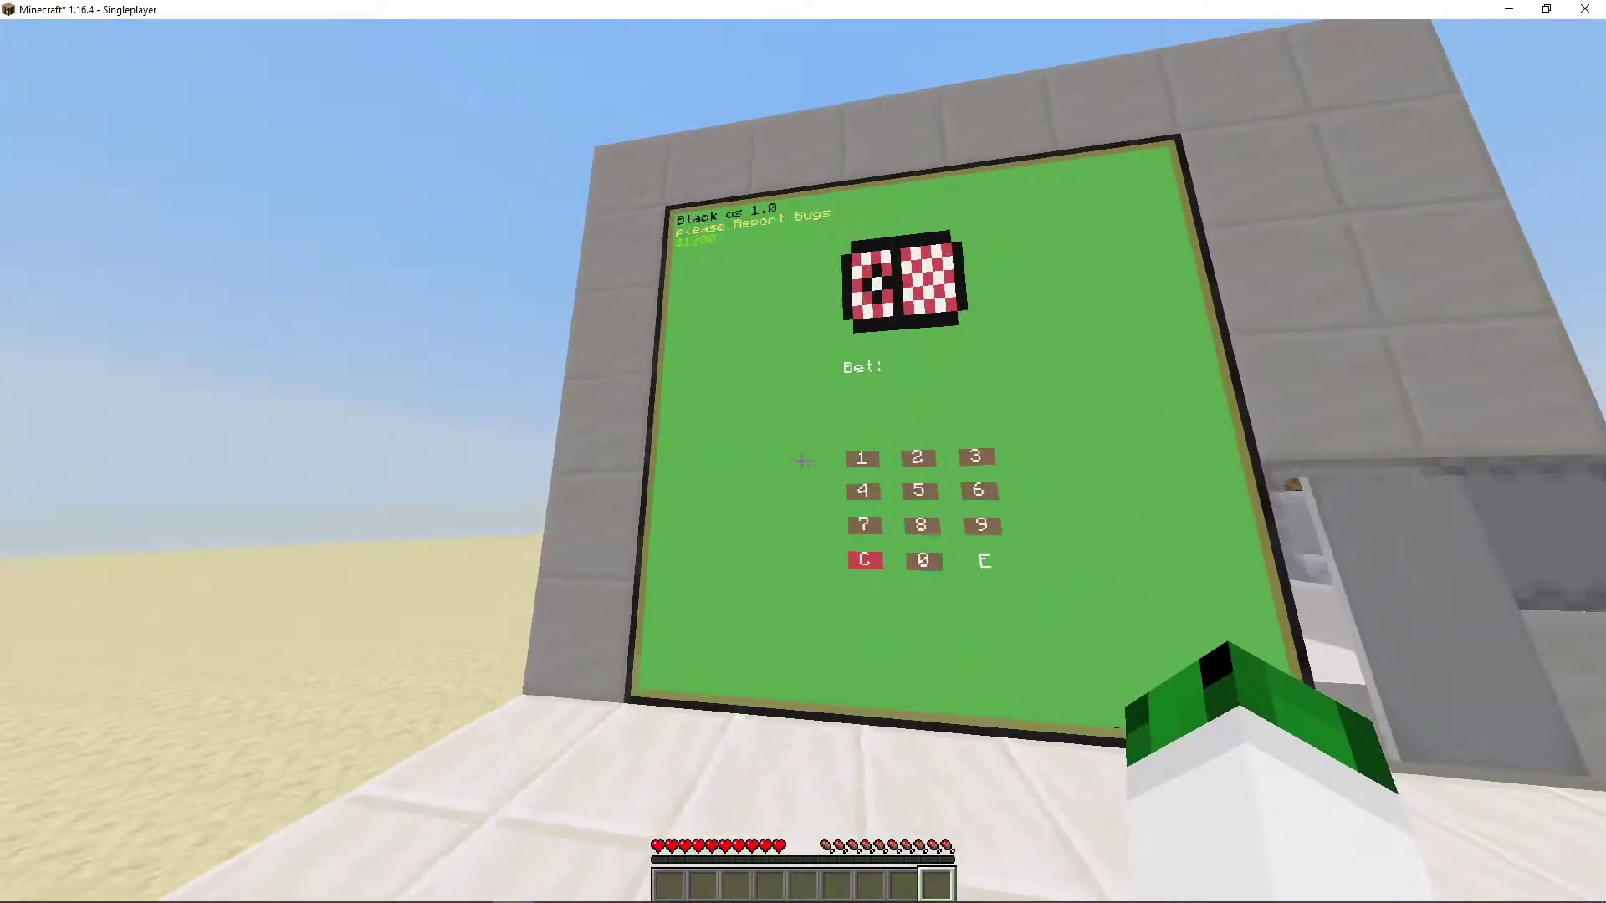
key("w")
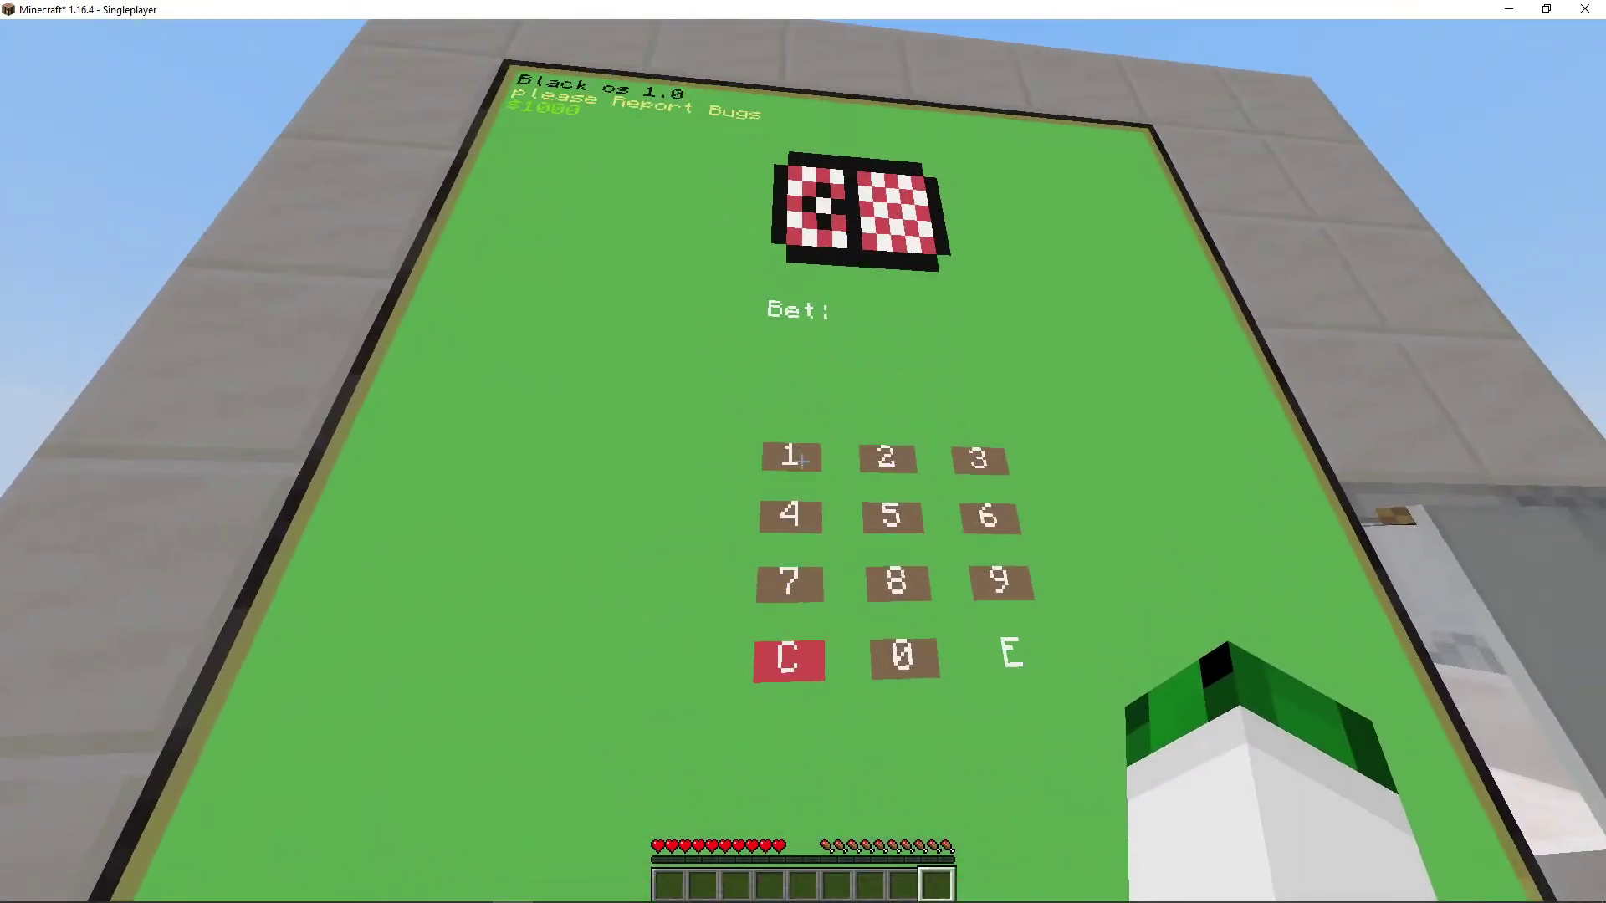
- Bet 10 and hit, drawing a 10 for 21 and a 10 win
right_click(804, 451)
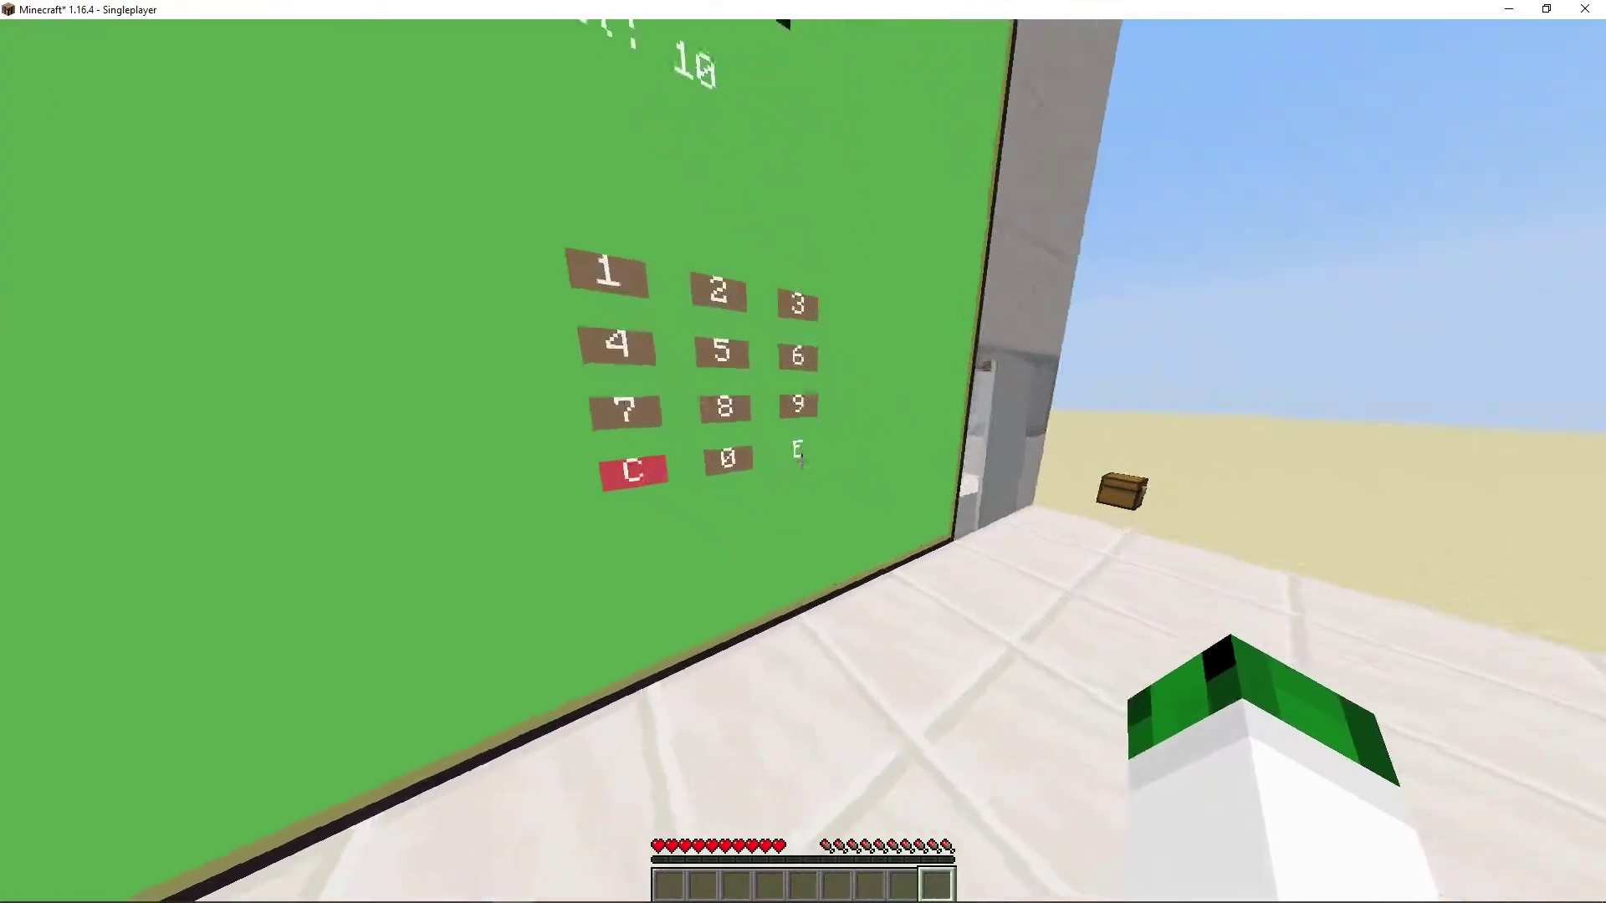
right_click(803, 461)
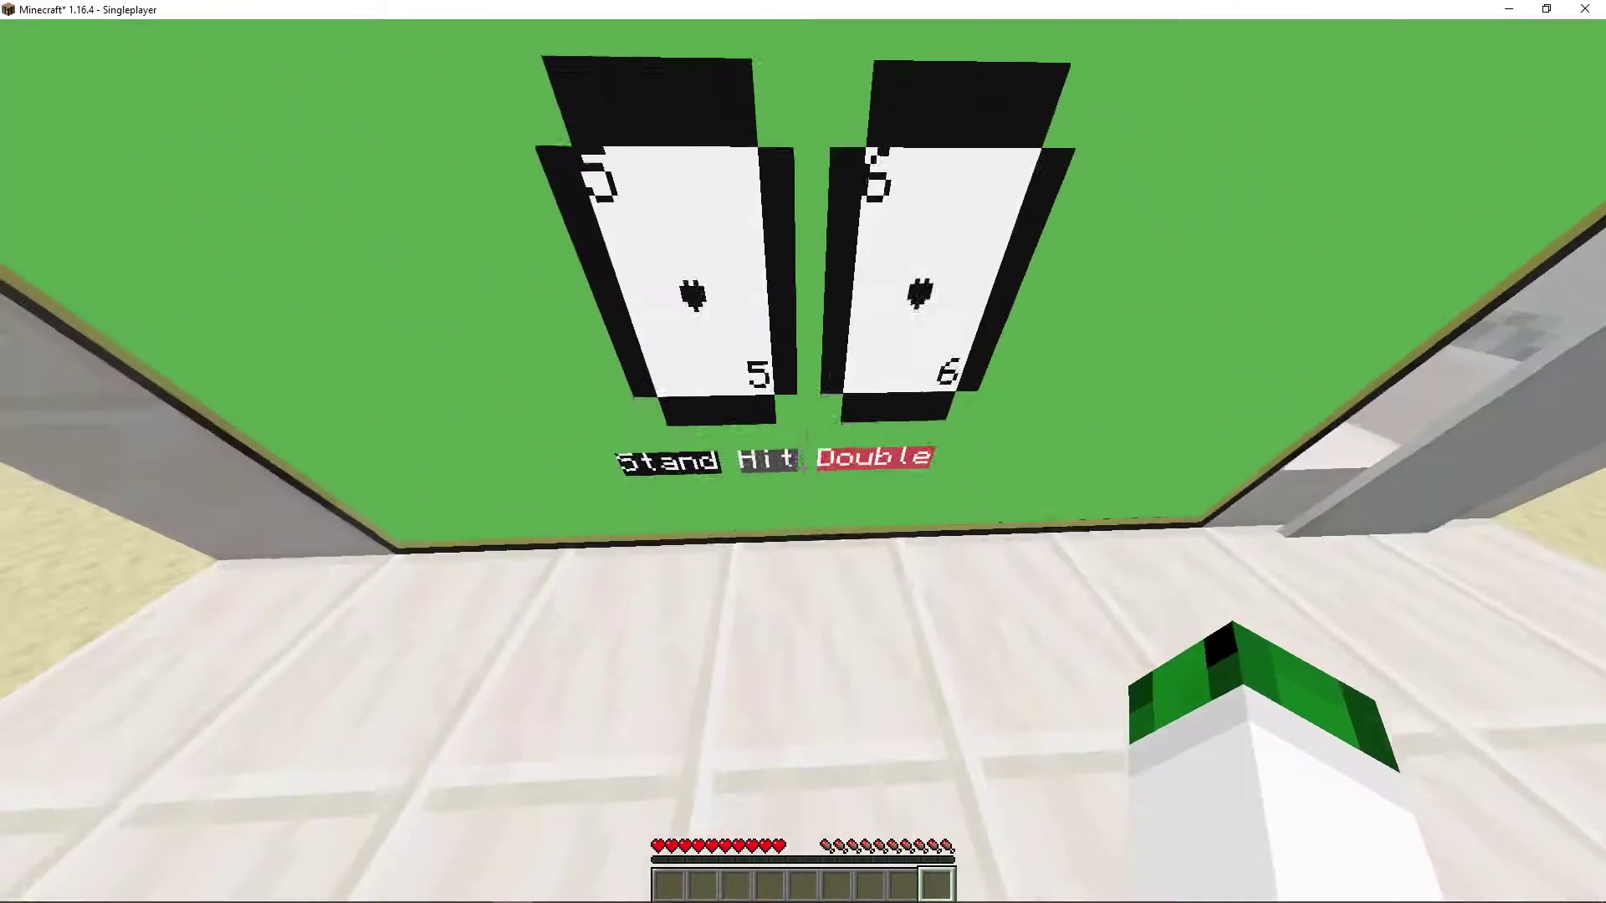
right_click(801, 462)
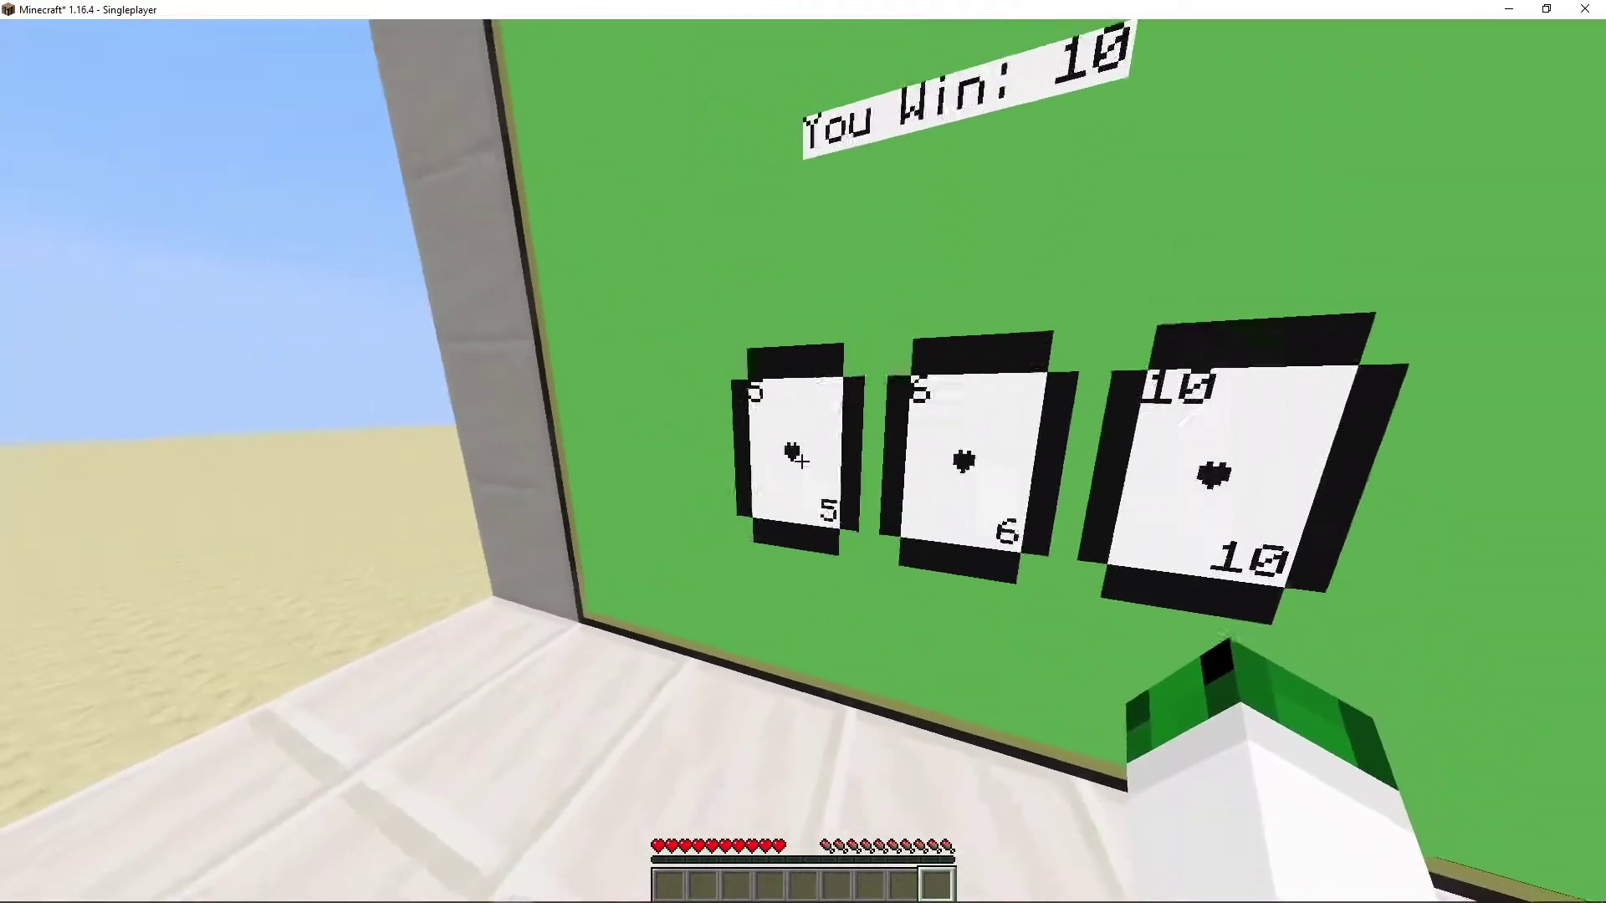
- Reinsert the debit card, now worth 1010, and key in a bet of 11
key("2")
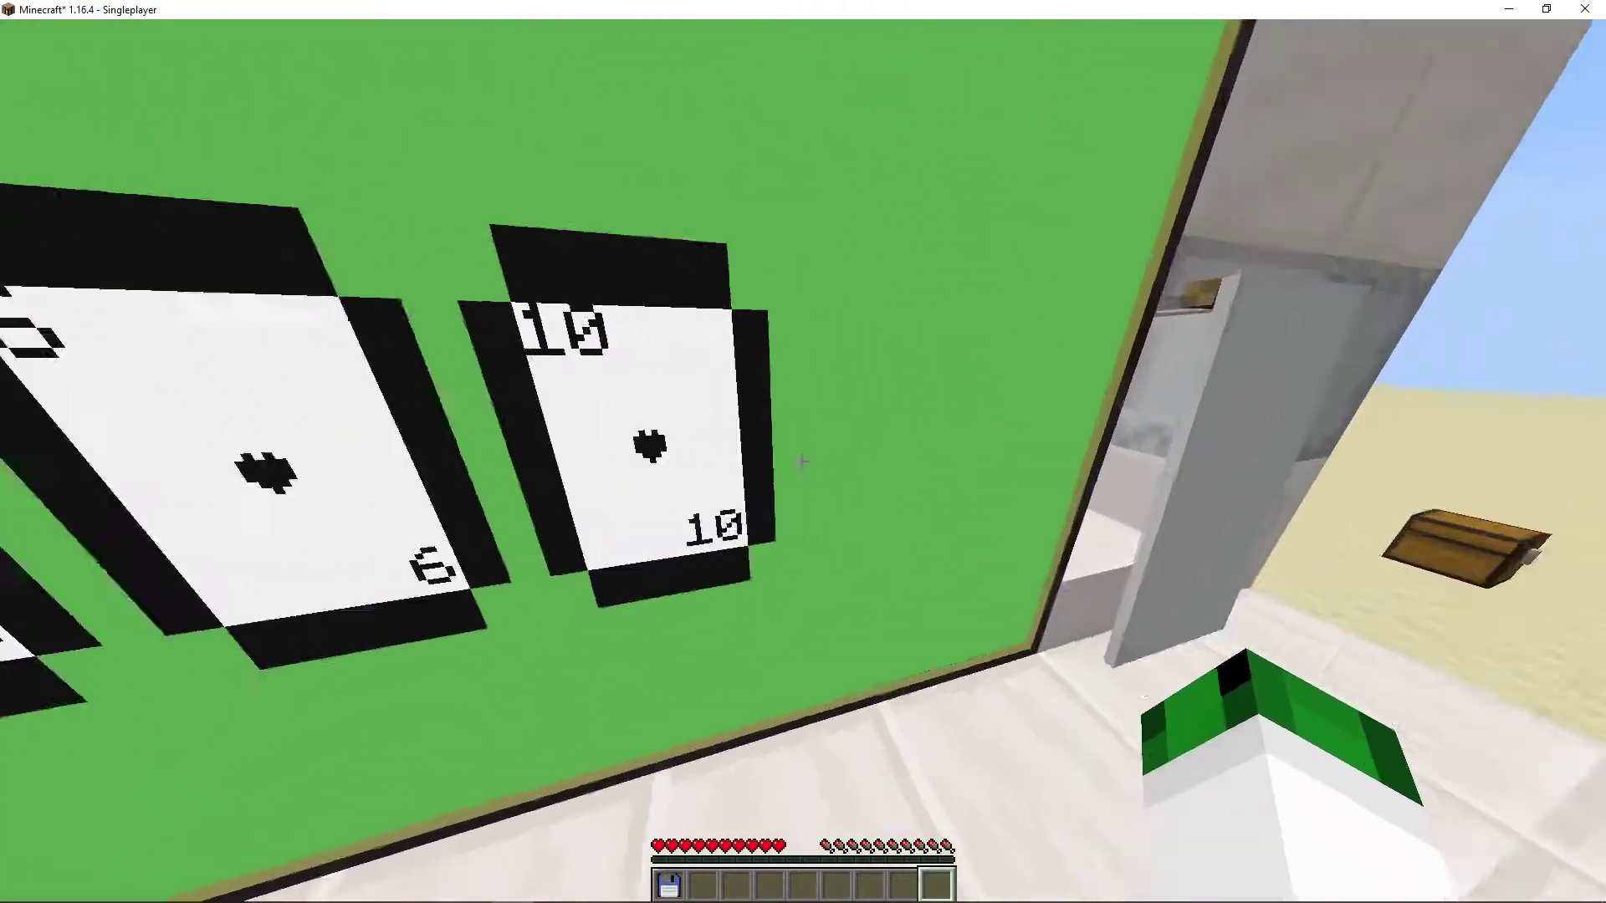
key("1")
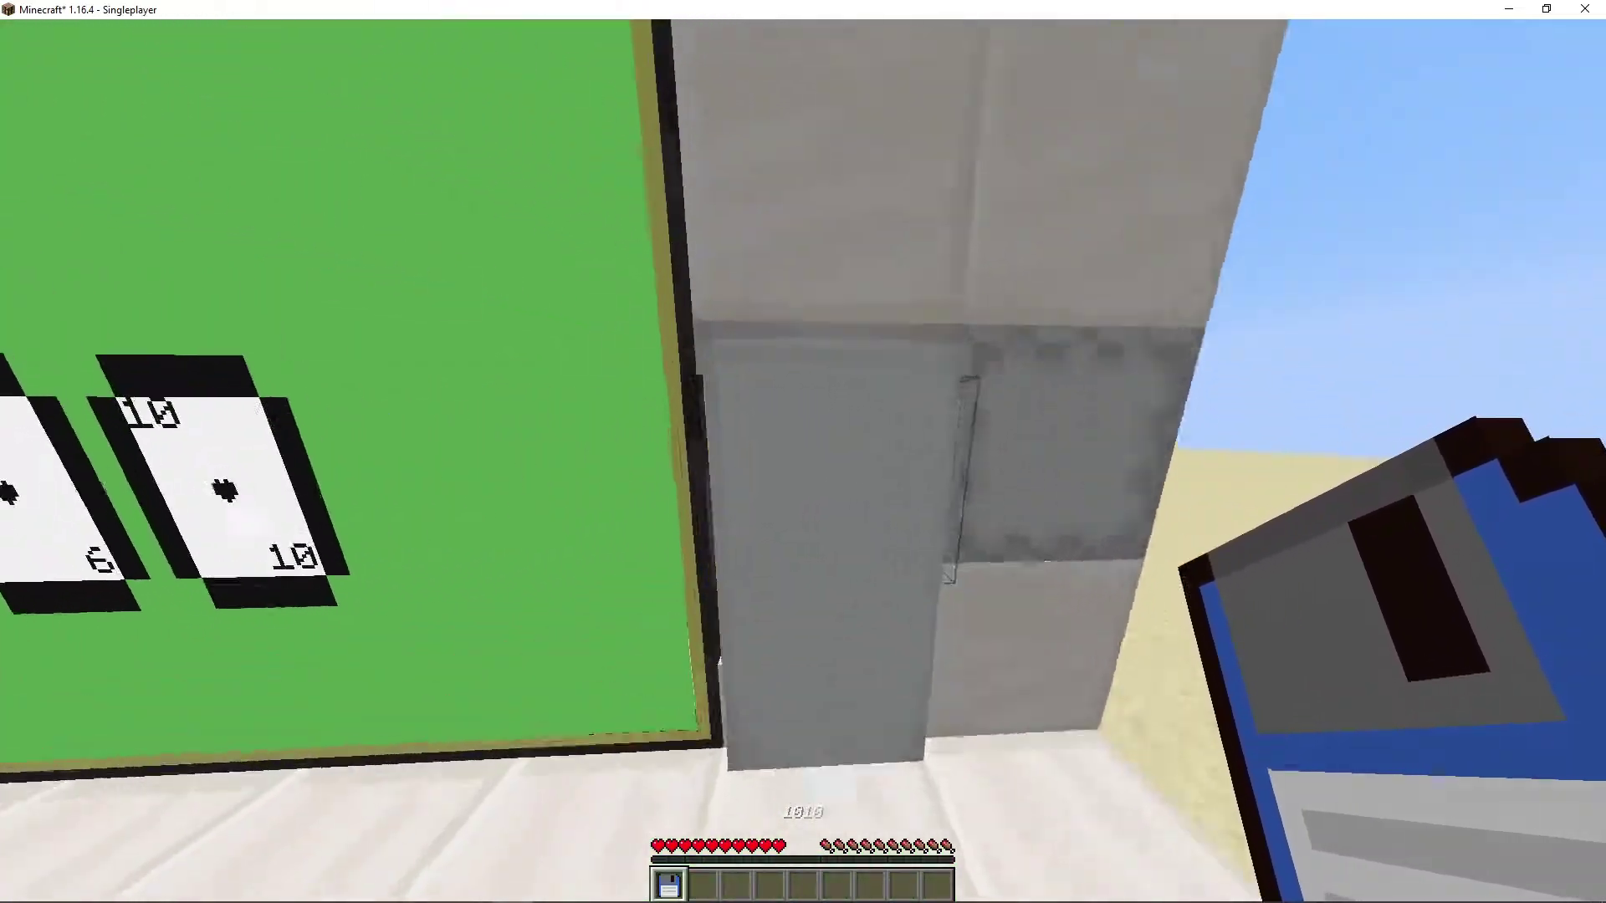
right_click(803, 453)
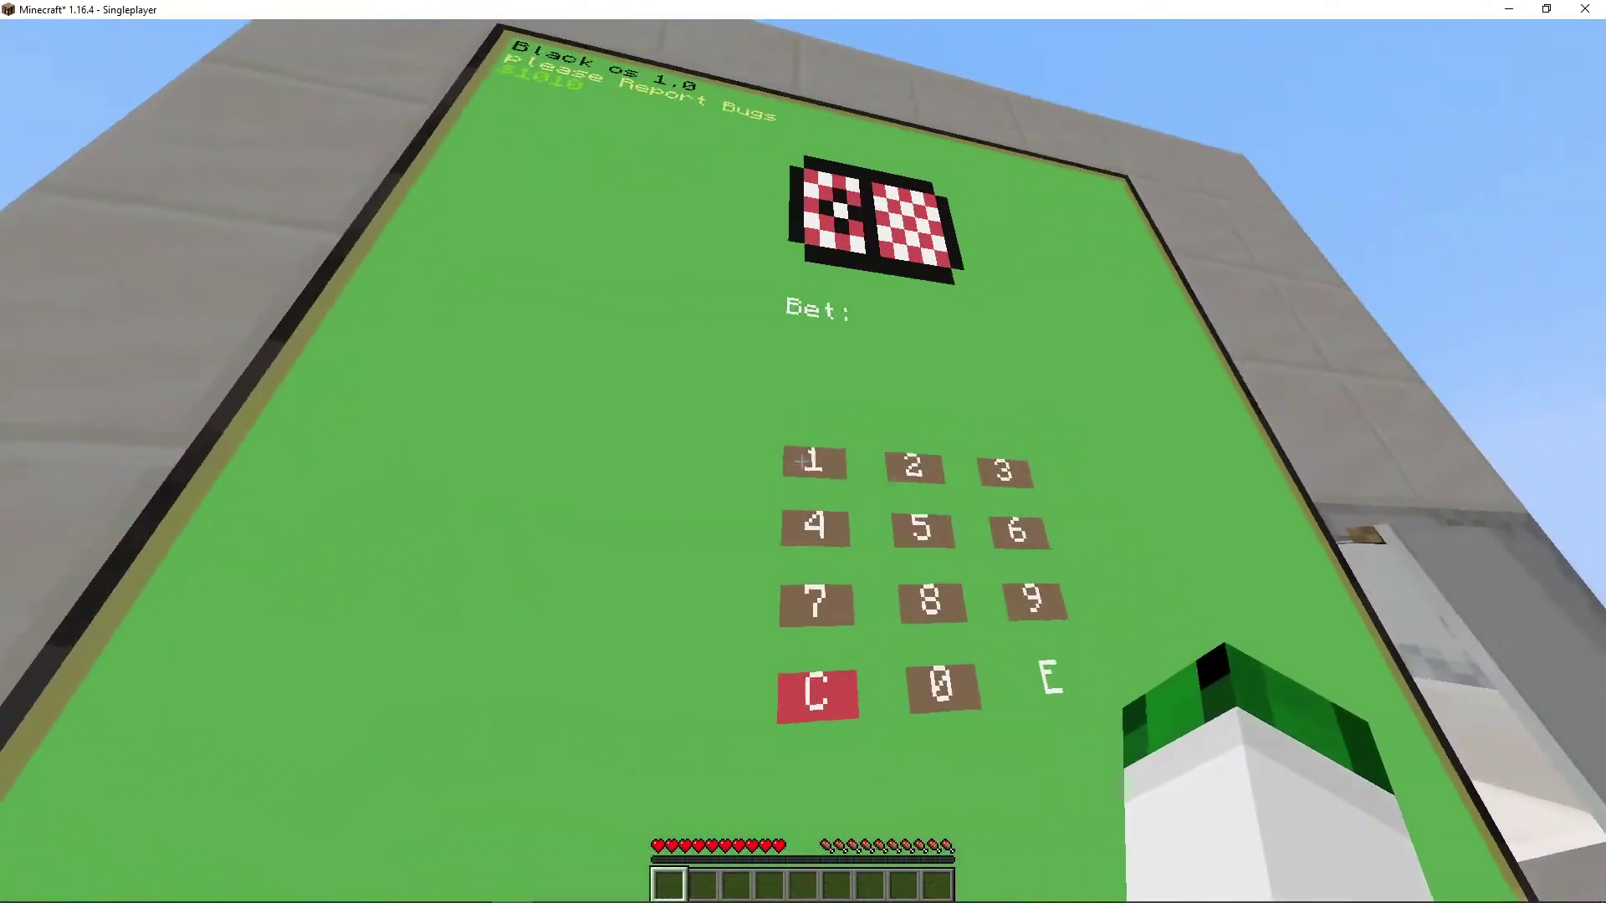
right_click(800, 462)
right_click(799, 462)
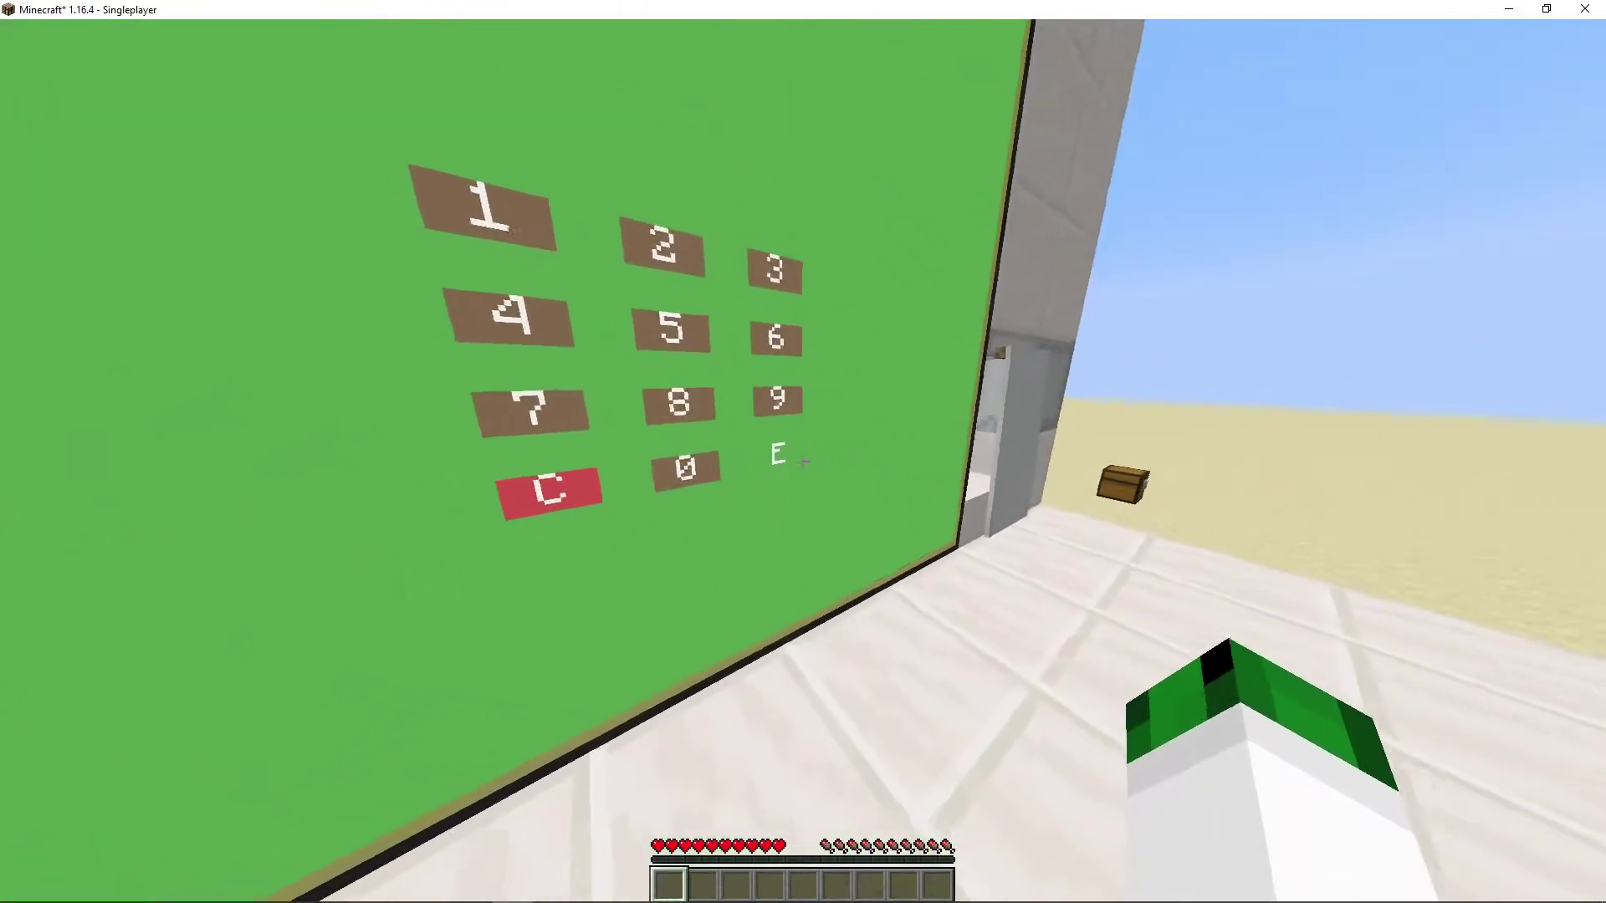
- Deal the 11 bet and look over the losing hand on the card board
right_click(804, 462)
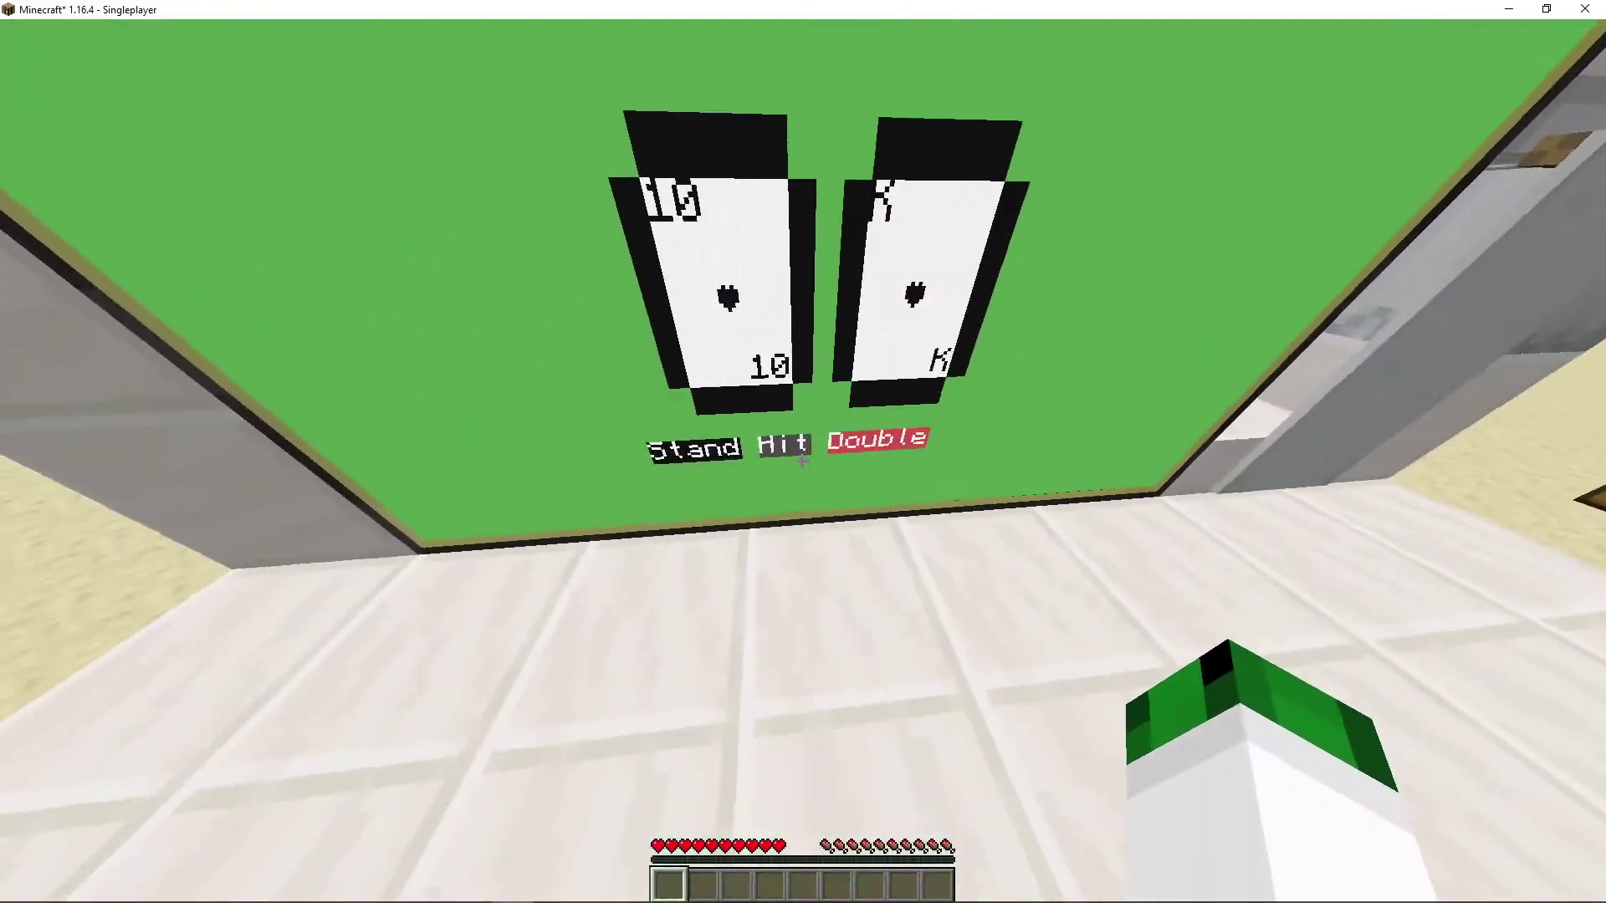
key("s")
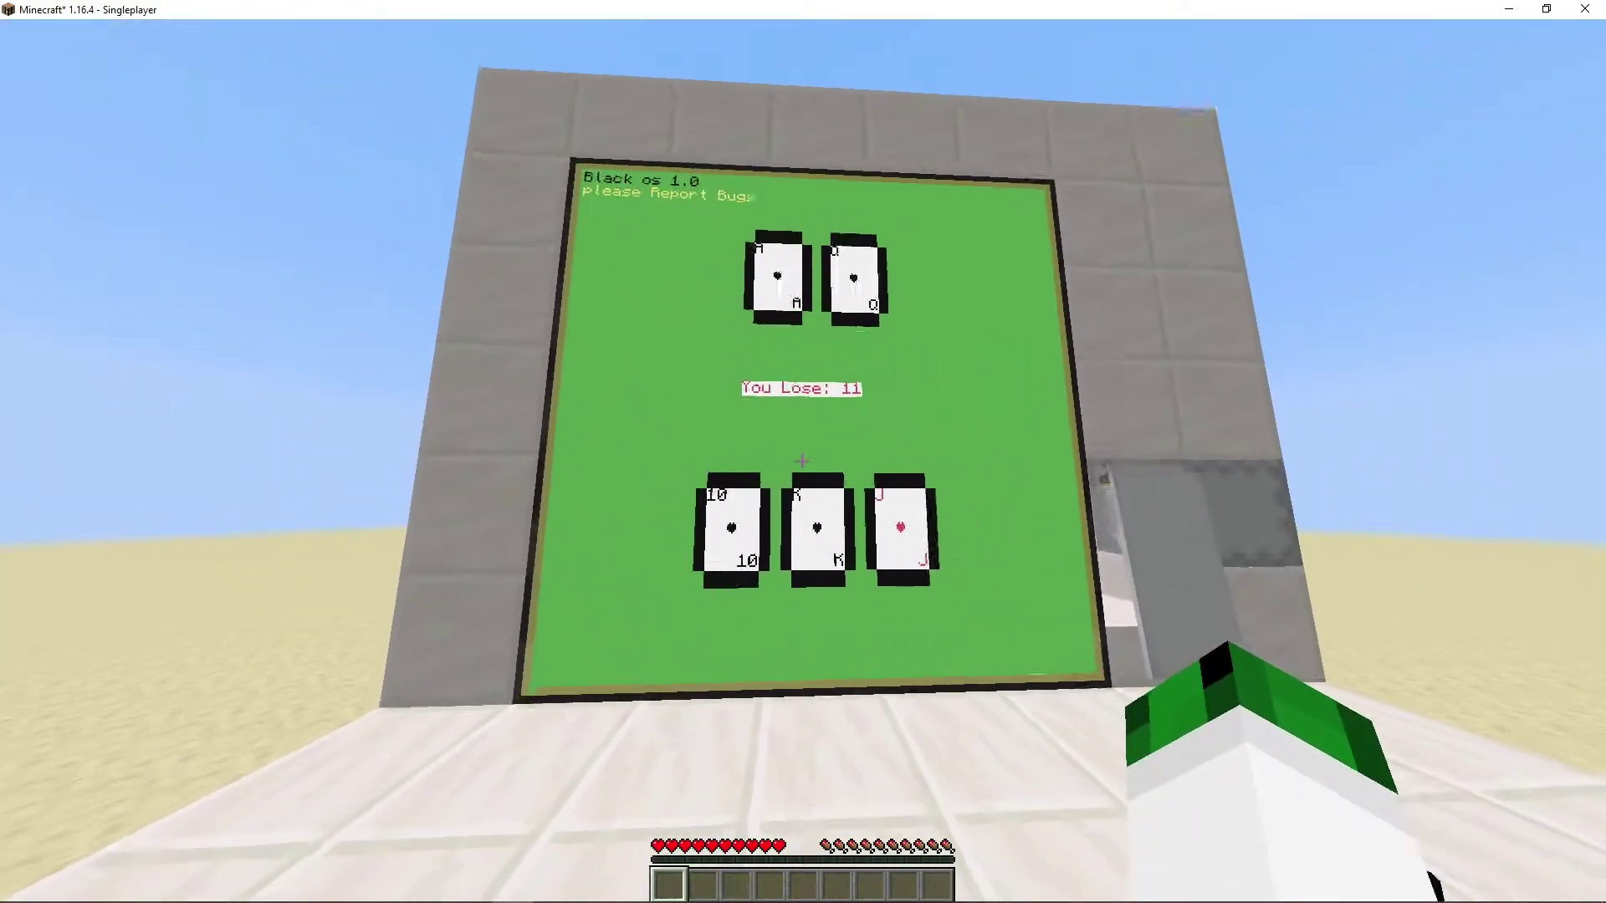
key("w")
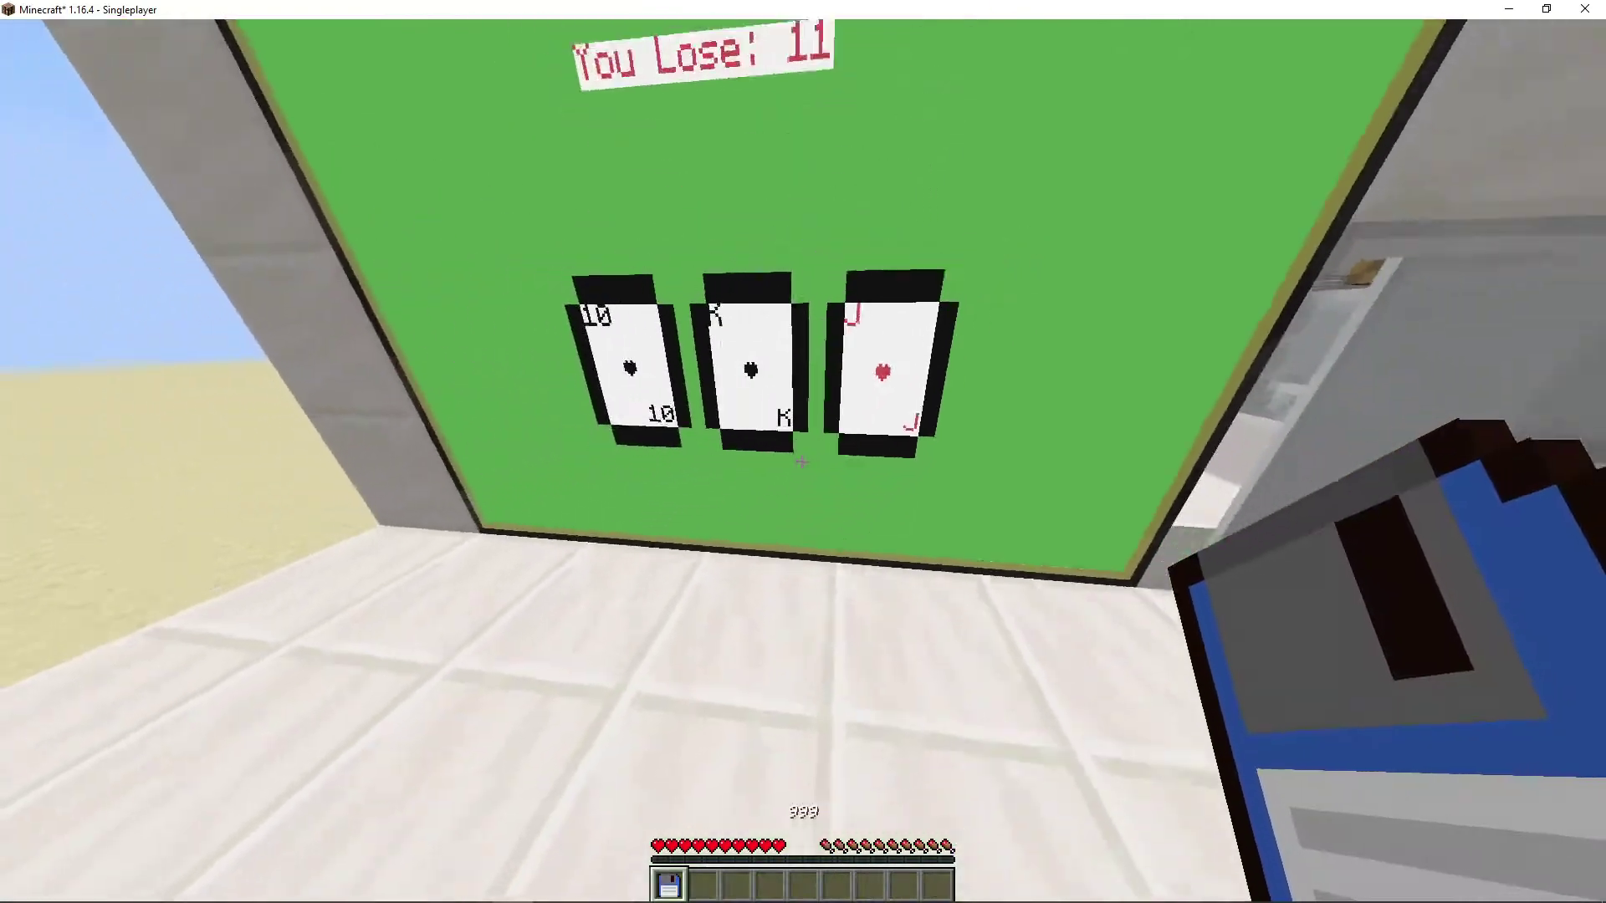
key("a")
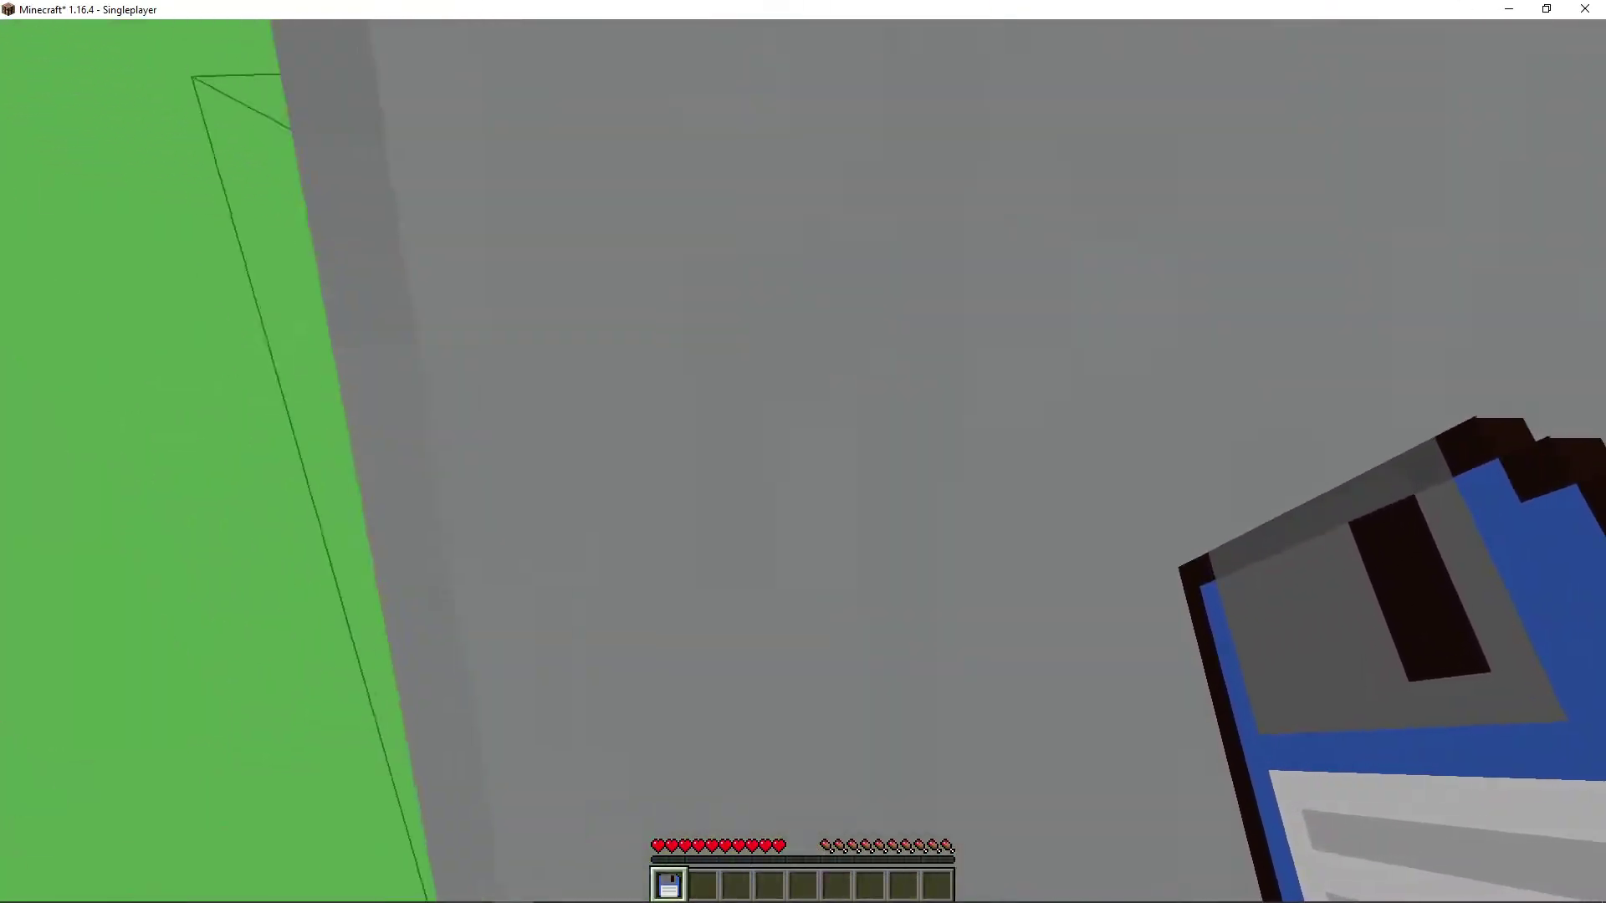
key("w")
key("s")
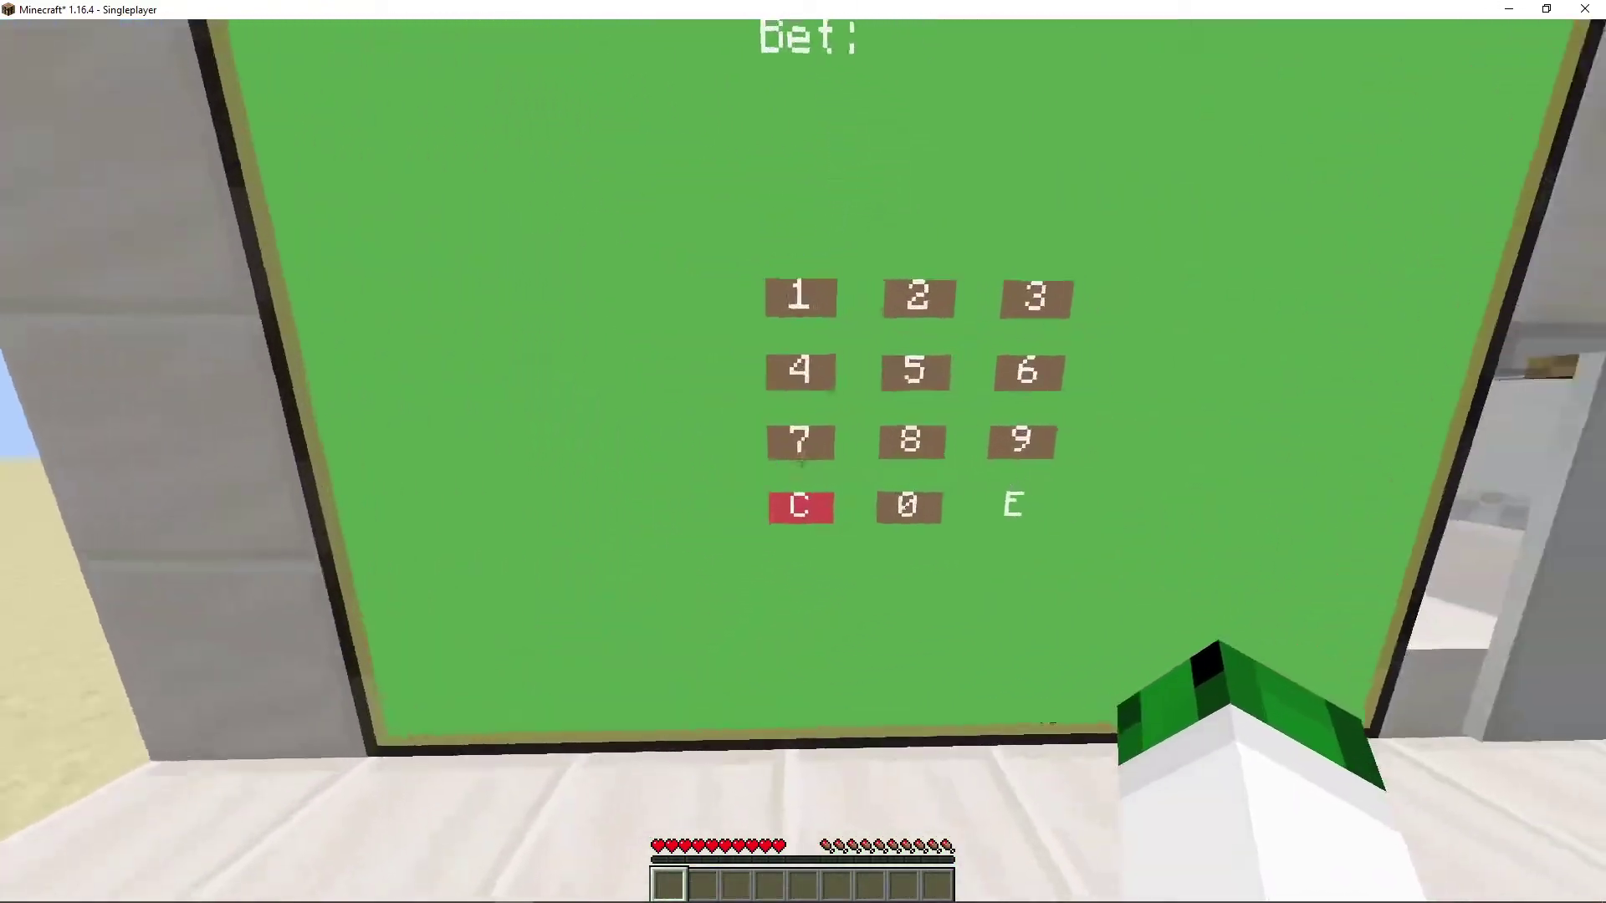
key("w")
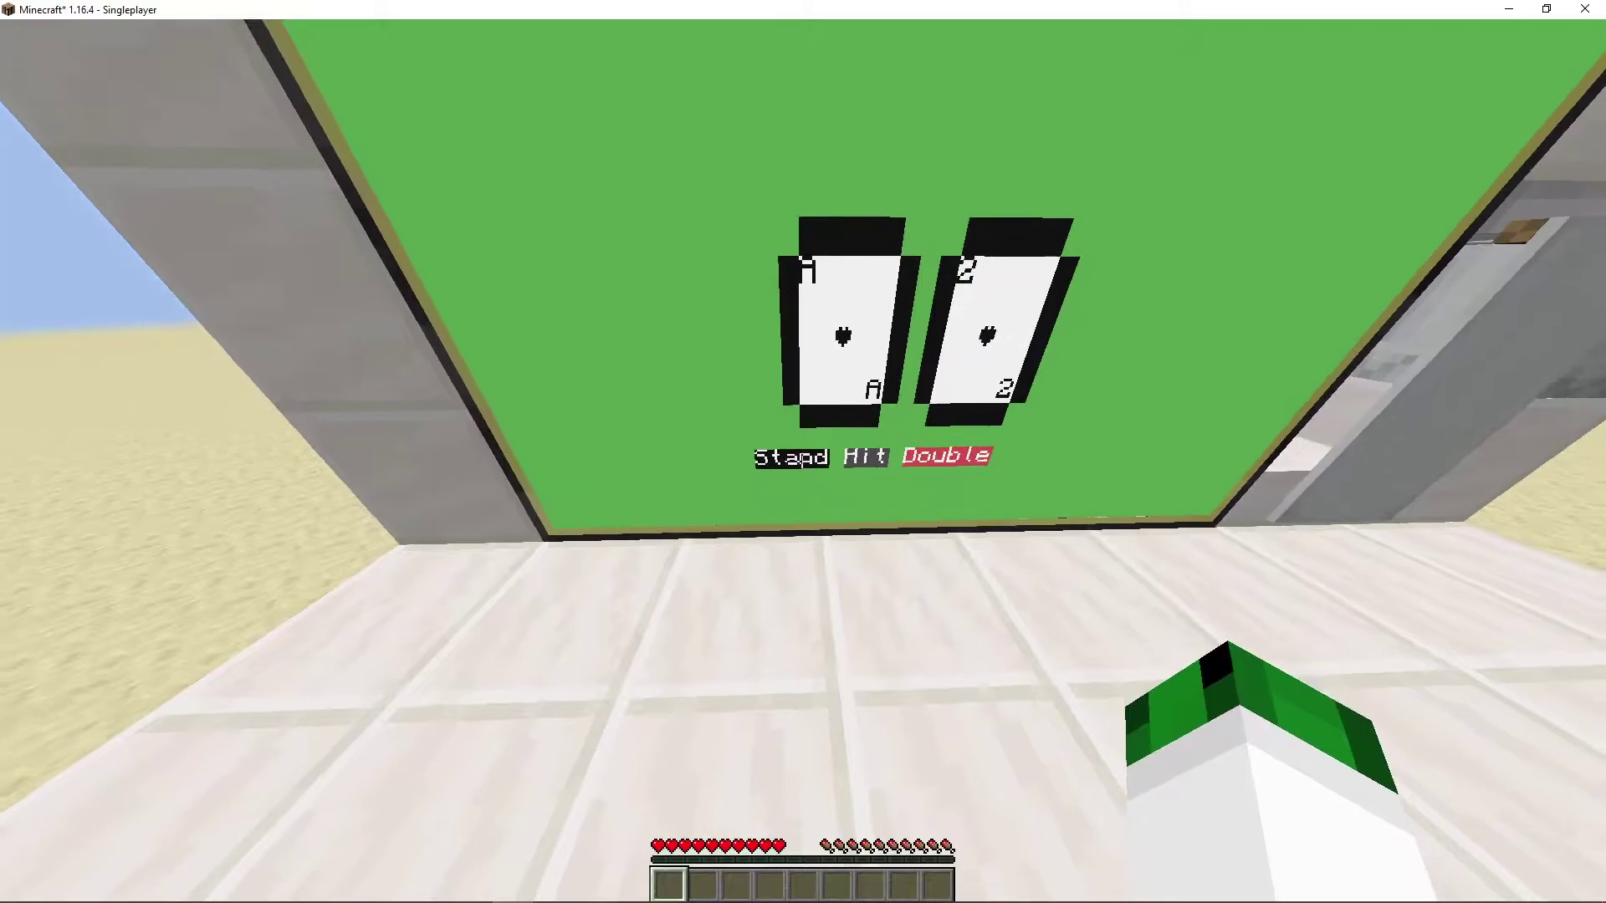
- Play out the ace-and-two hand, deal another, and stand to see the dealer's result
right_click(803, 457)
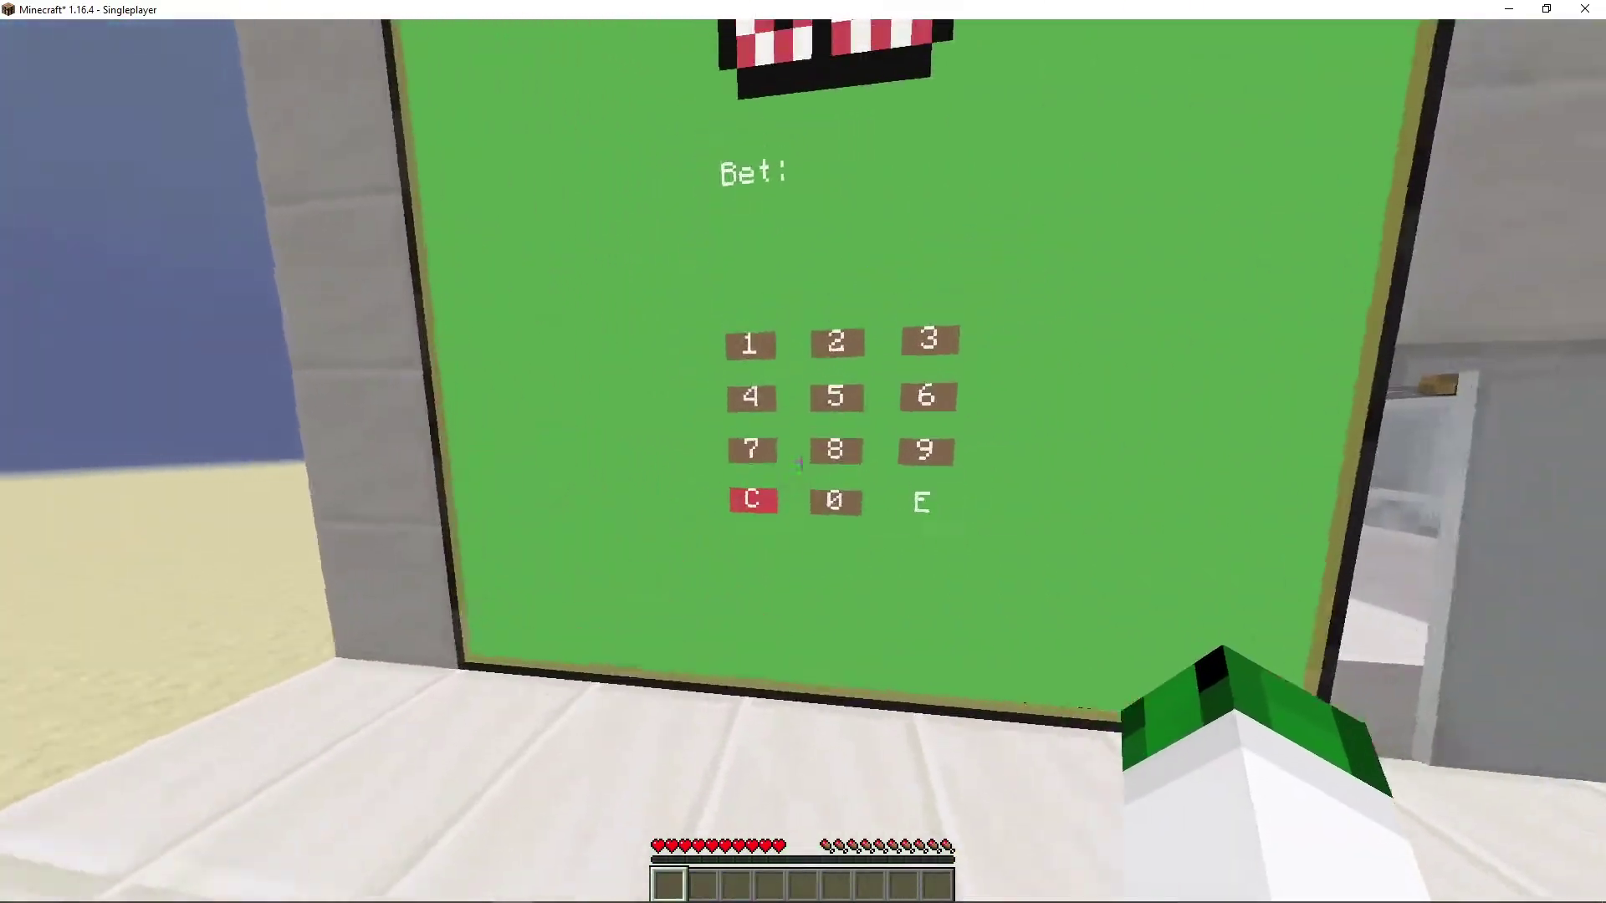
right_click(803, 457)
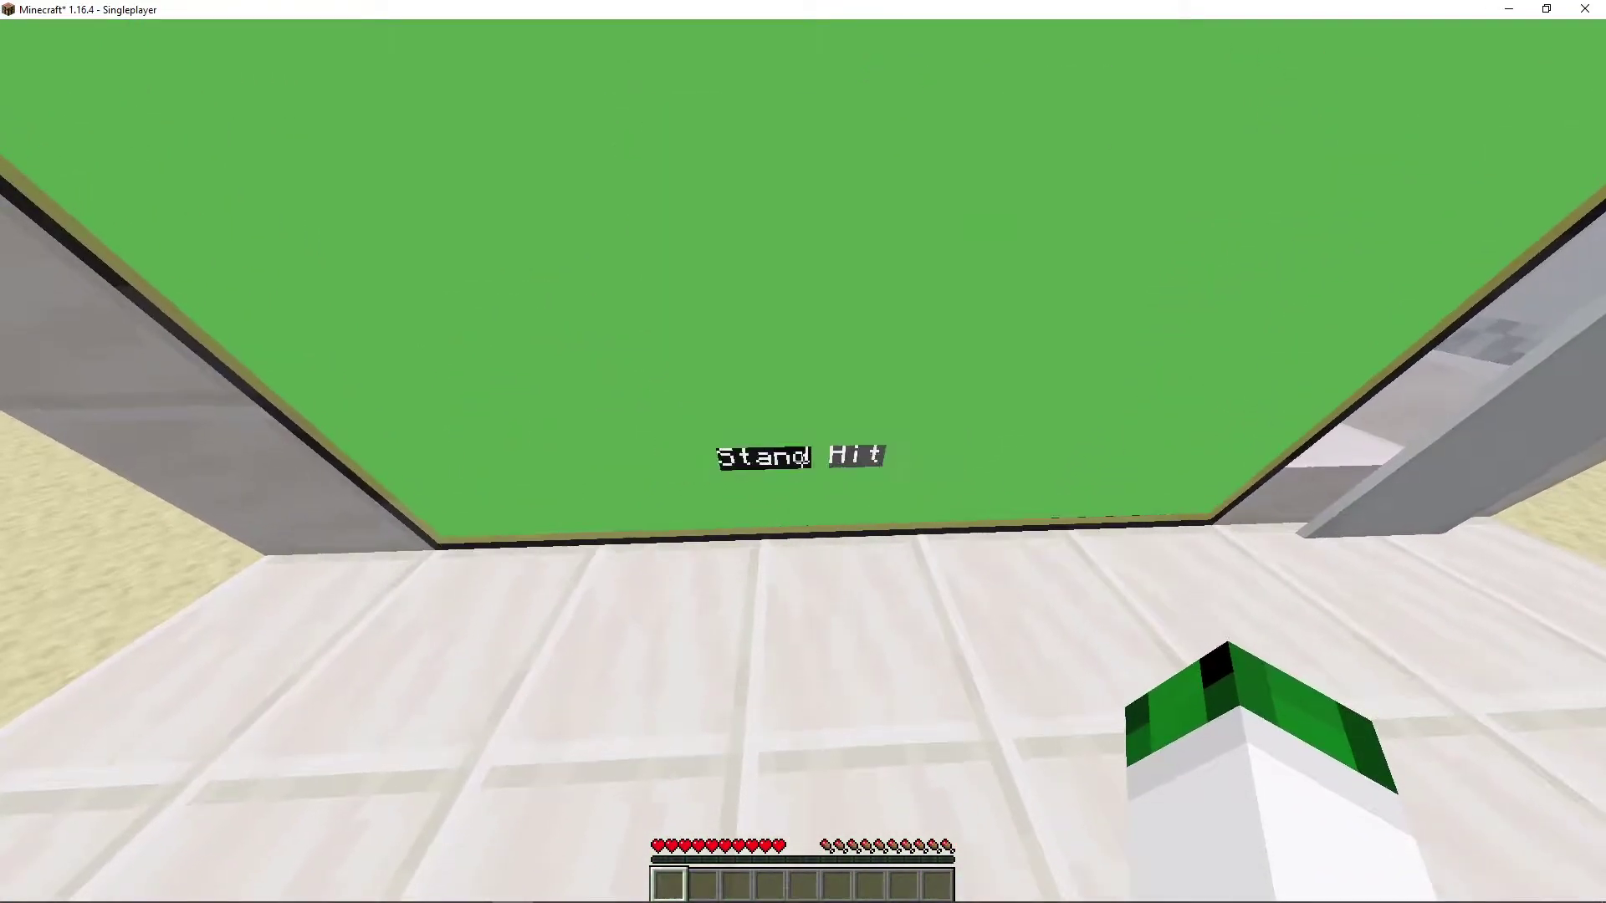
right_click(803, 457)
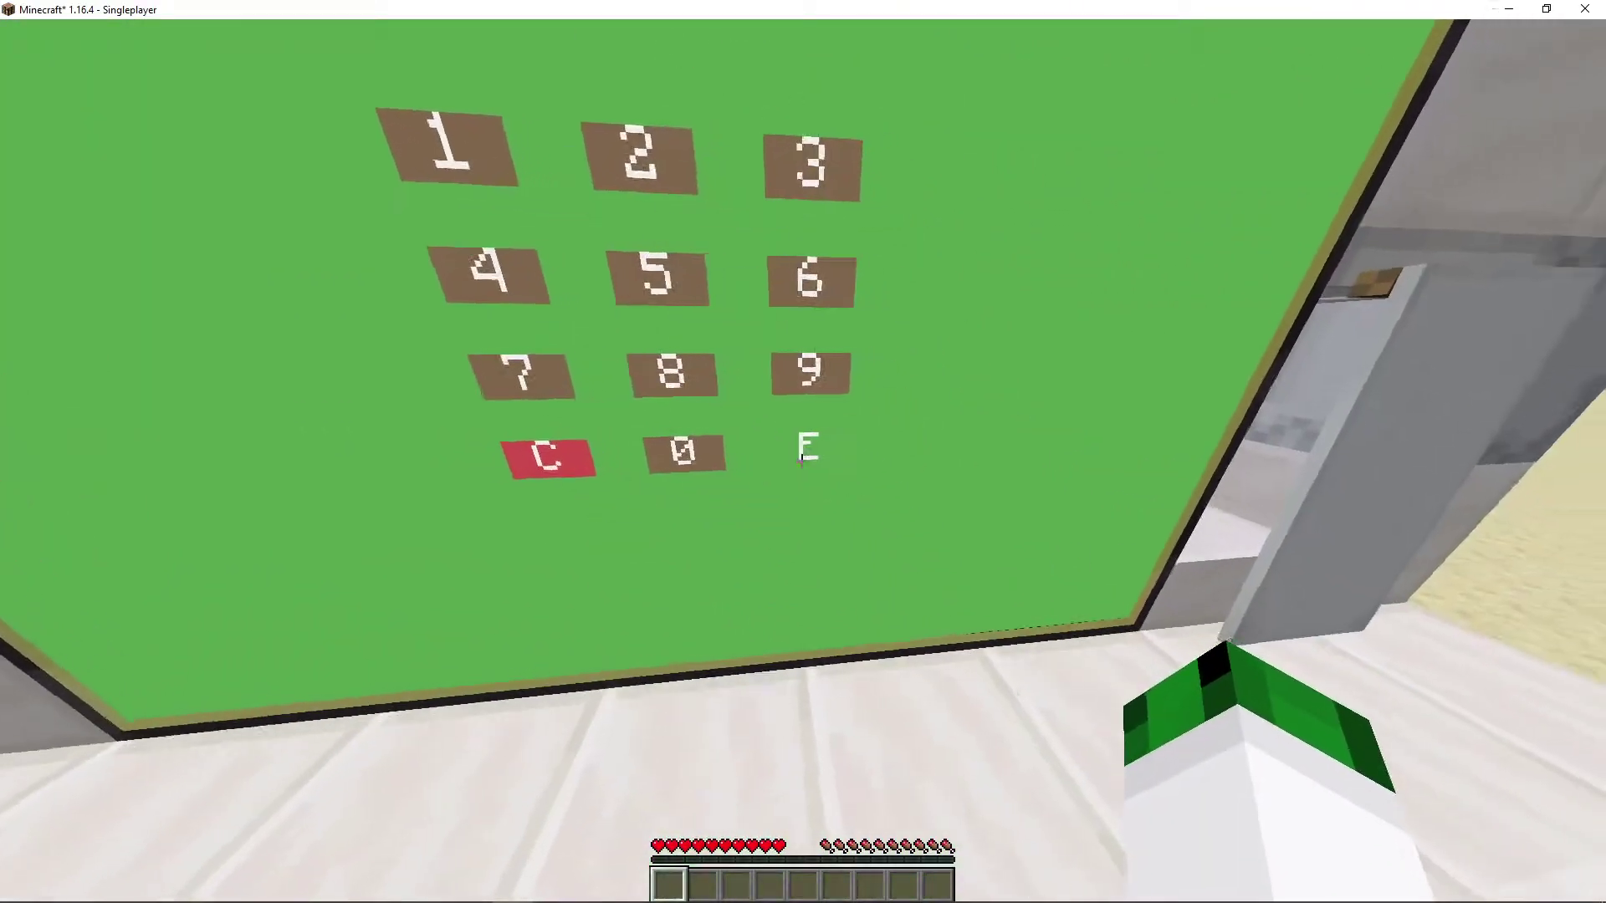
- Play the 4-and-3 hand to a Queen for 17, grab the dropped floppy, and head for the chest
right_click(803, 457)
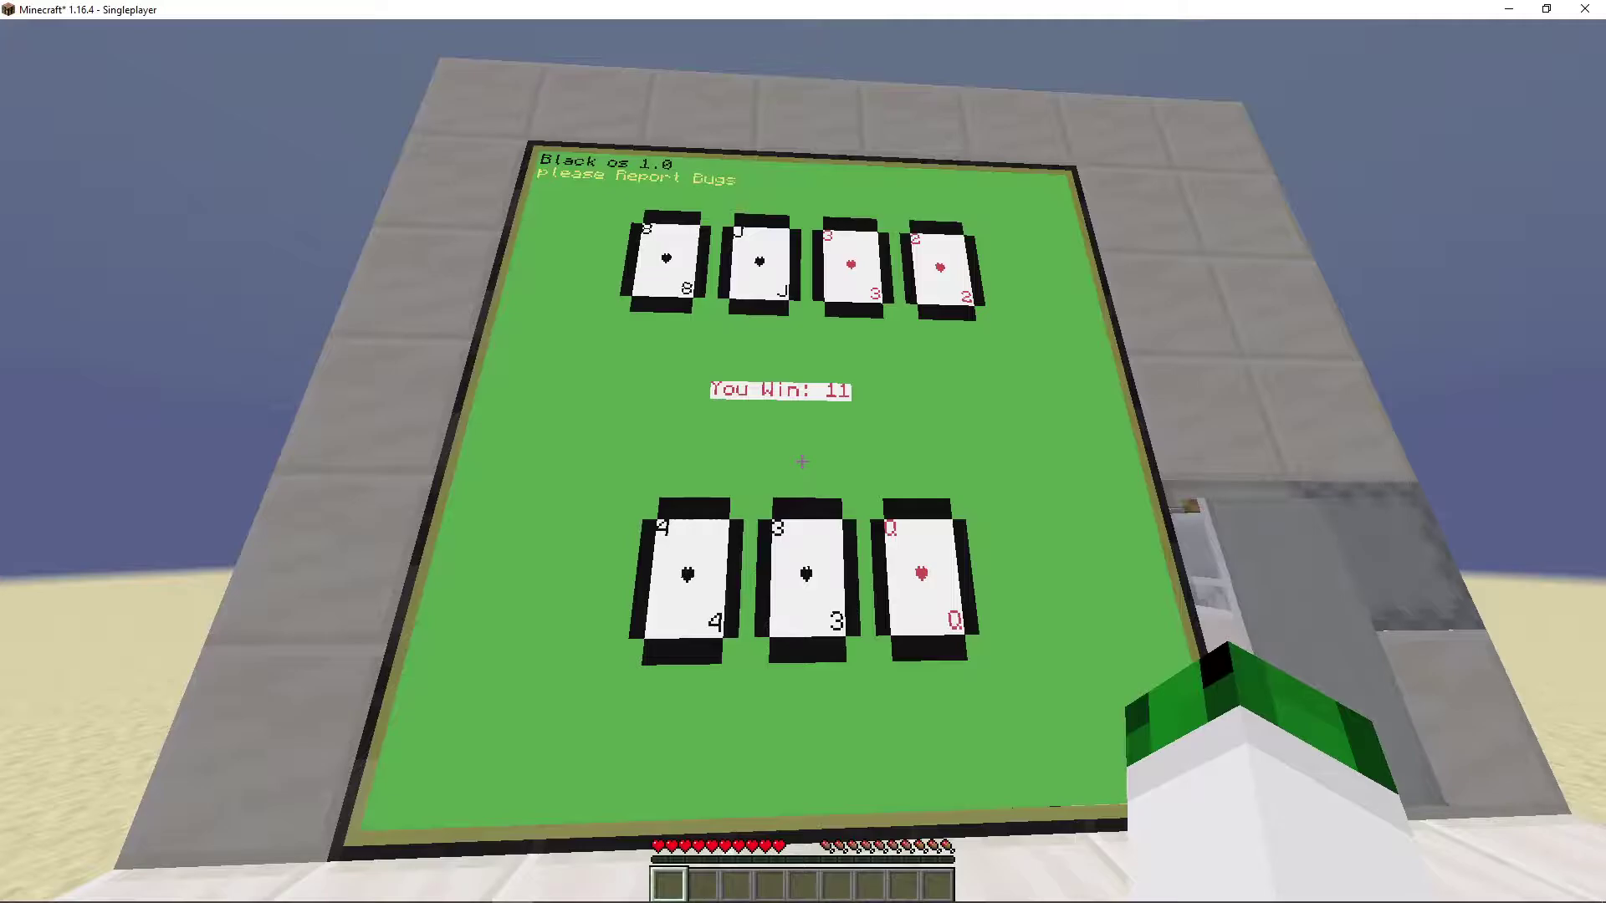
key("w")
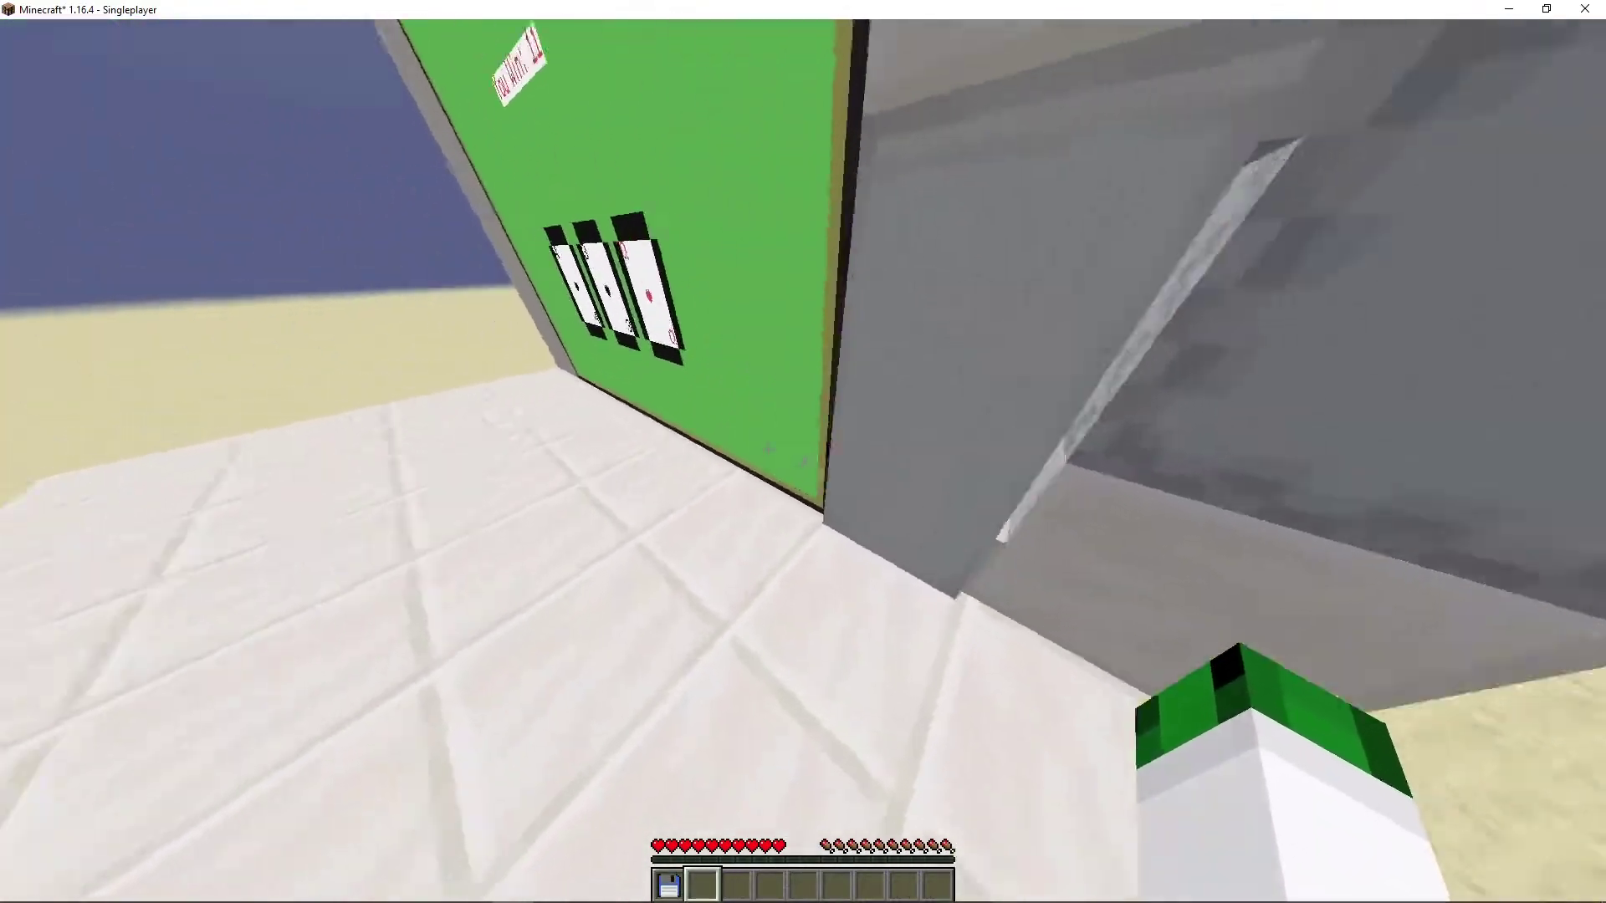
key("s")
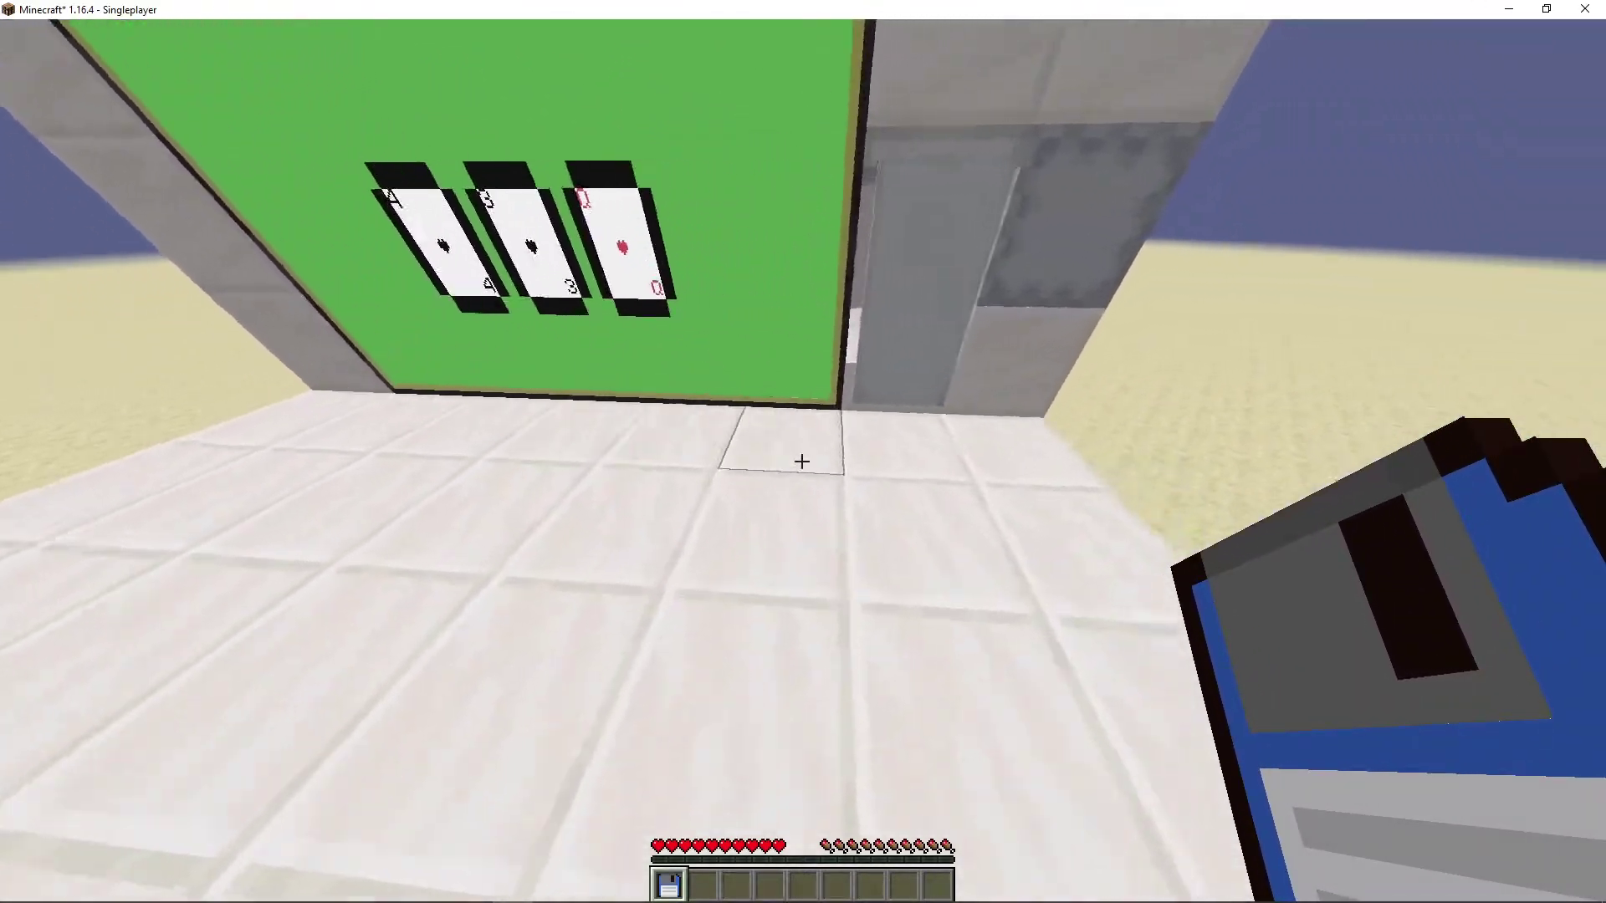
key("w")
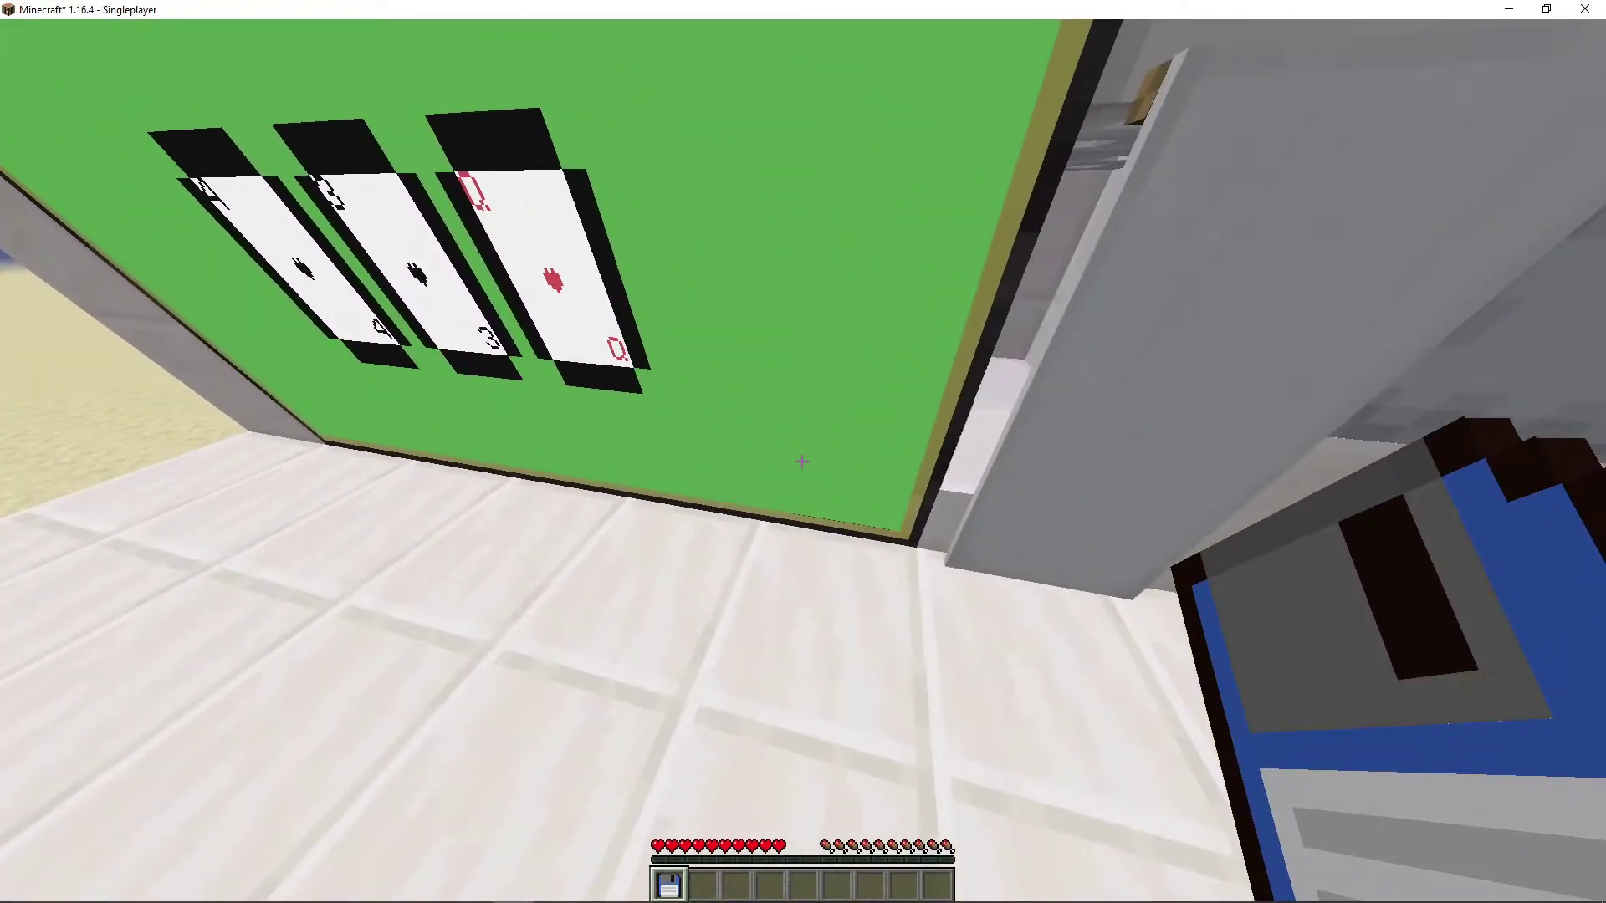
key("w")
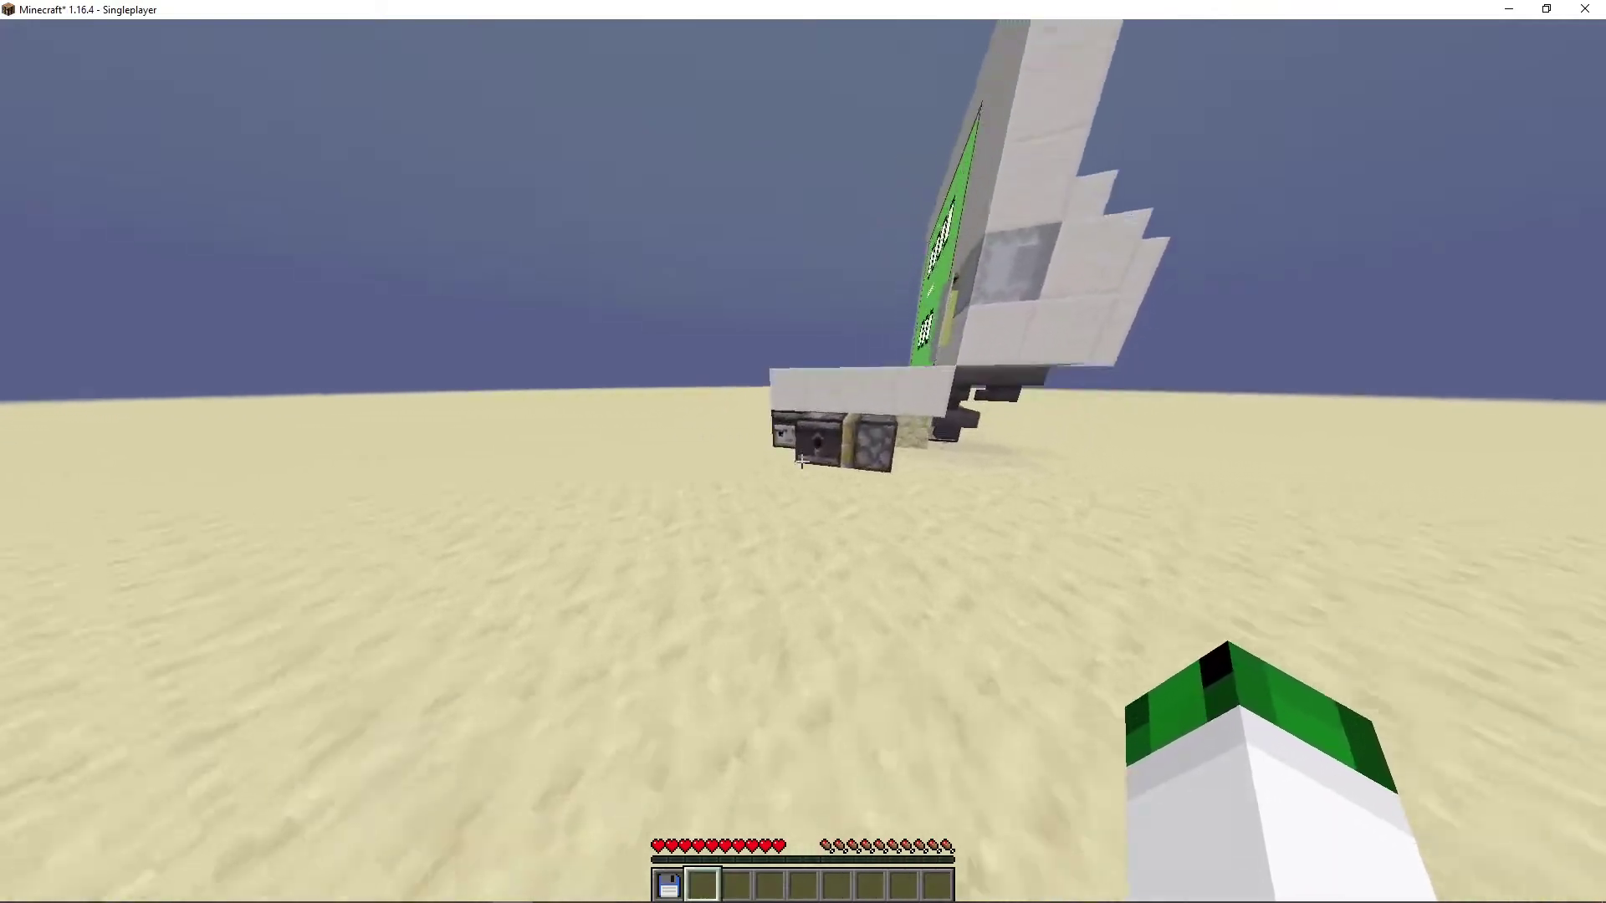
key("w")
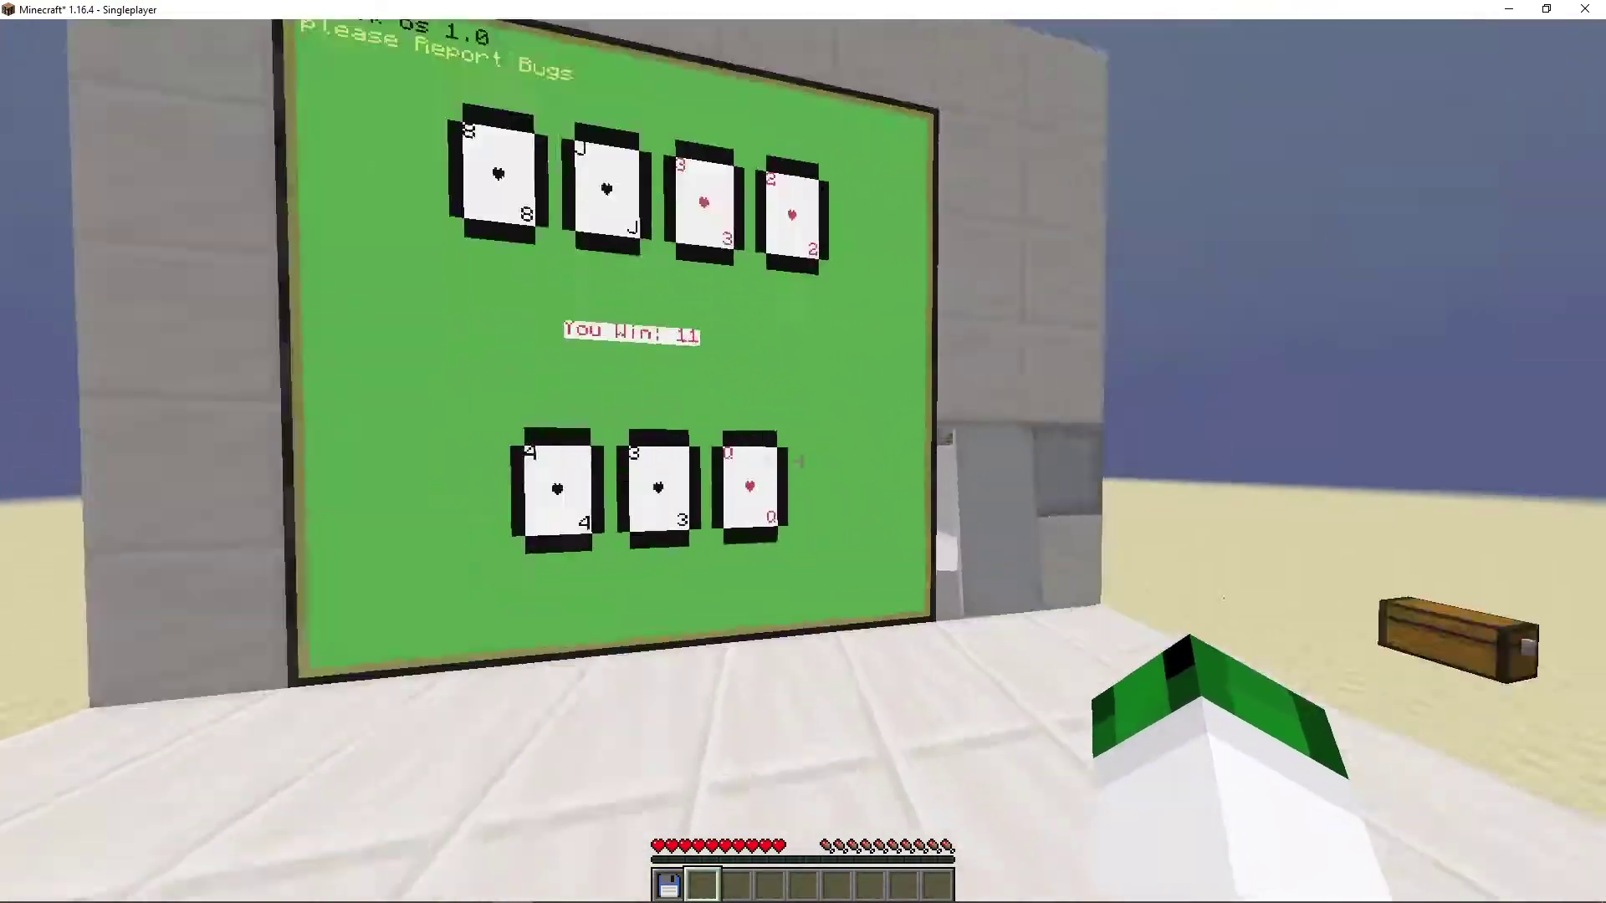
key("w")
key("w")
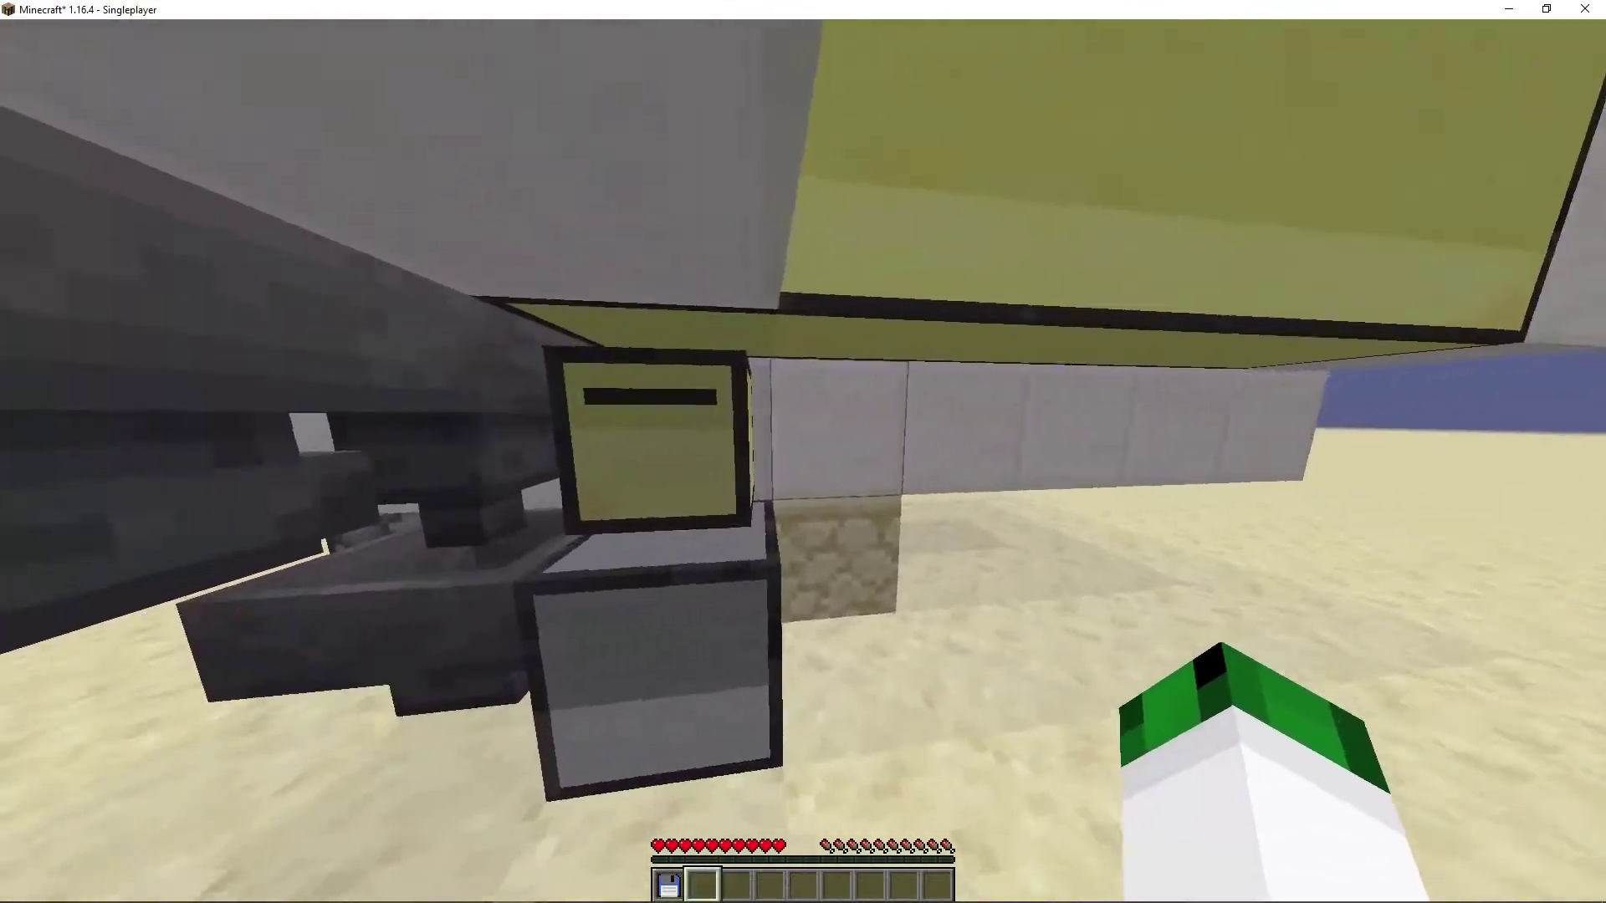
right_click(802, 461)
key("Escape")
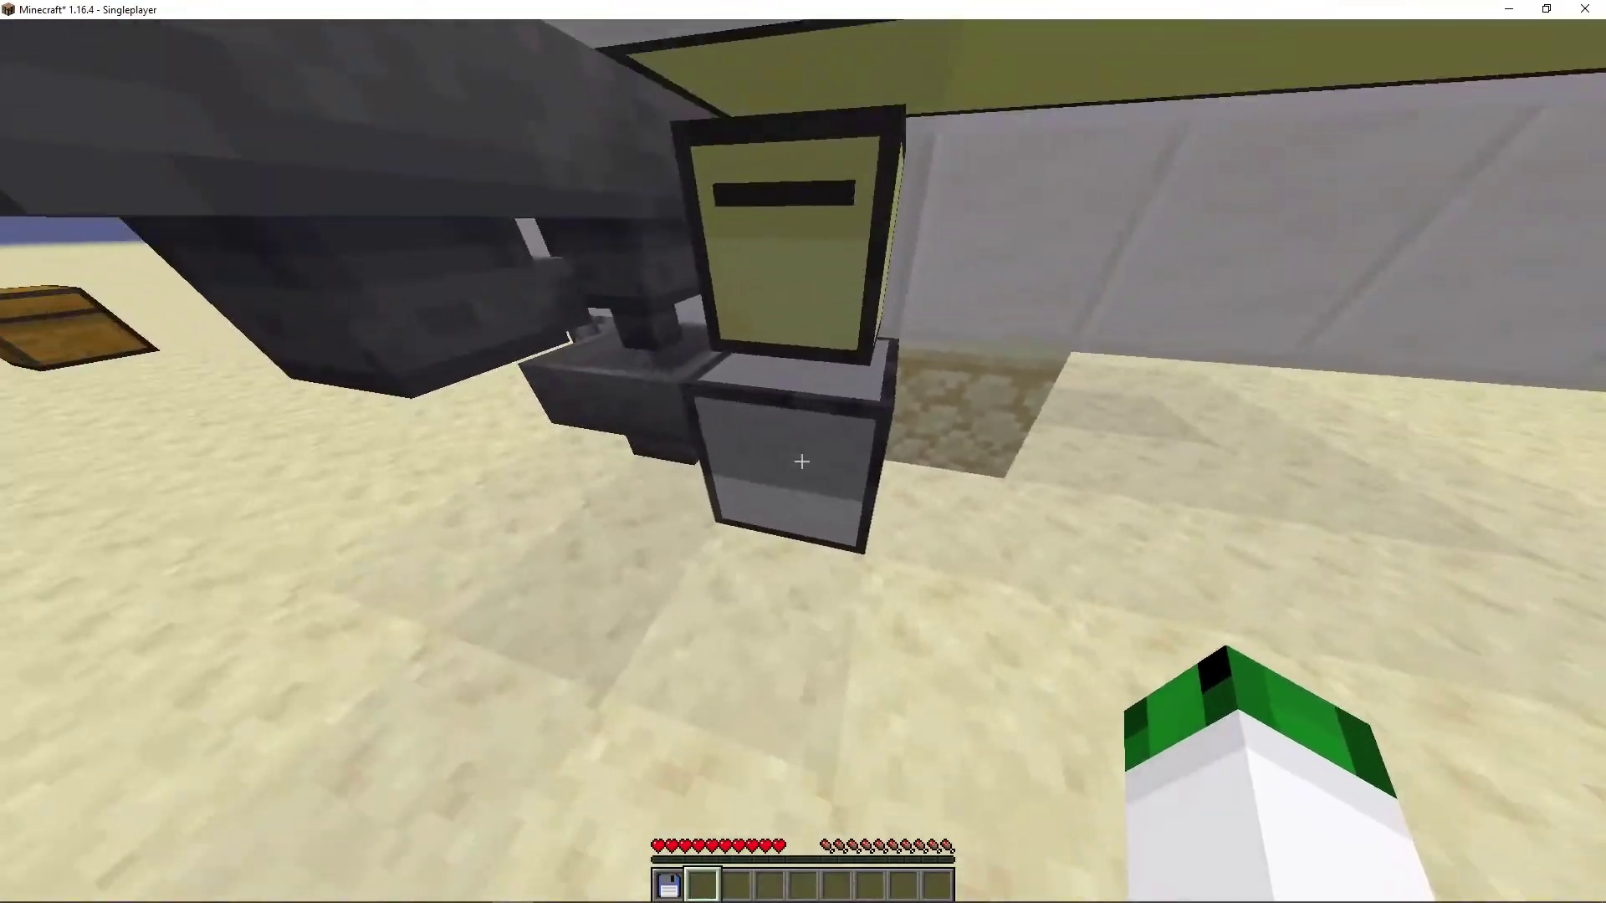
right_click(803, 452)
key("Escape")
key("w")
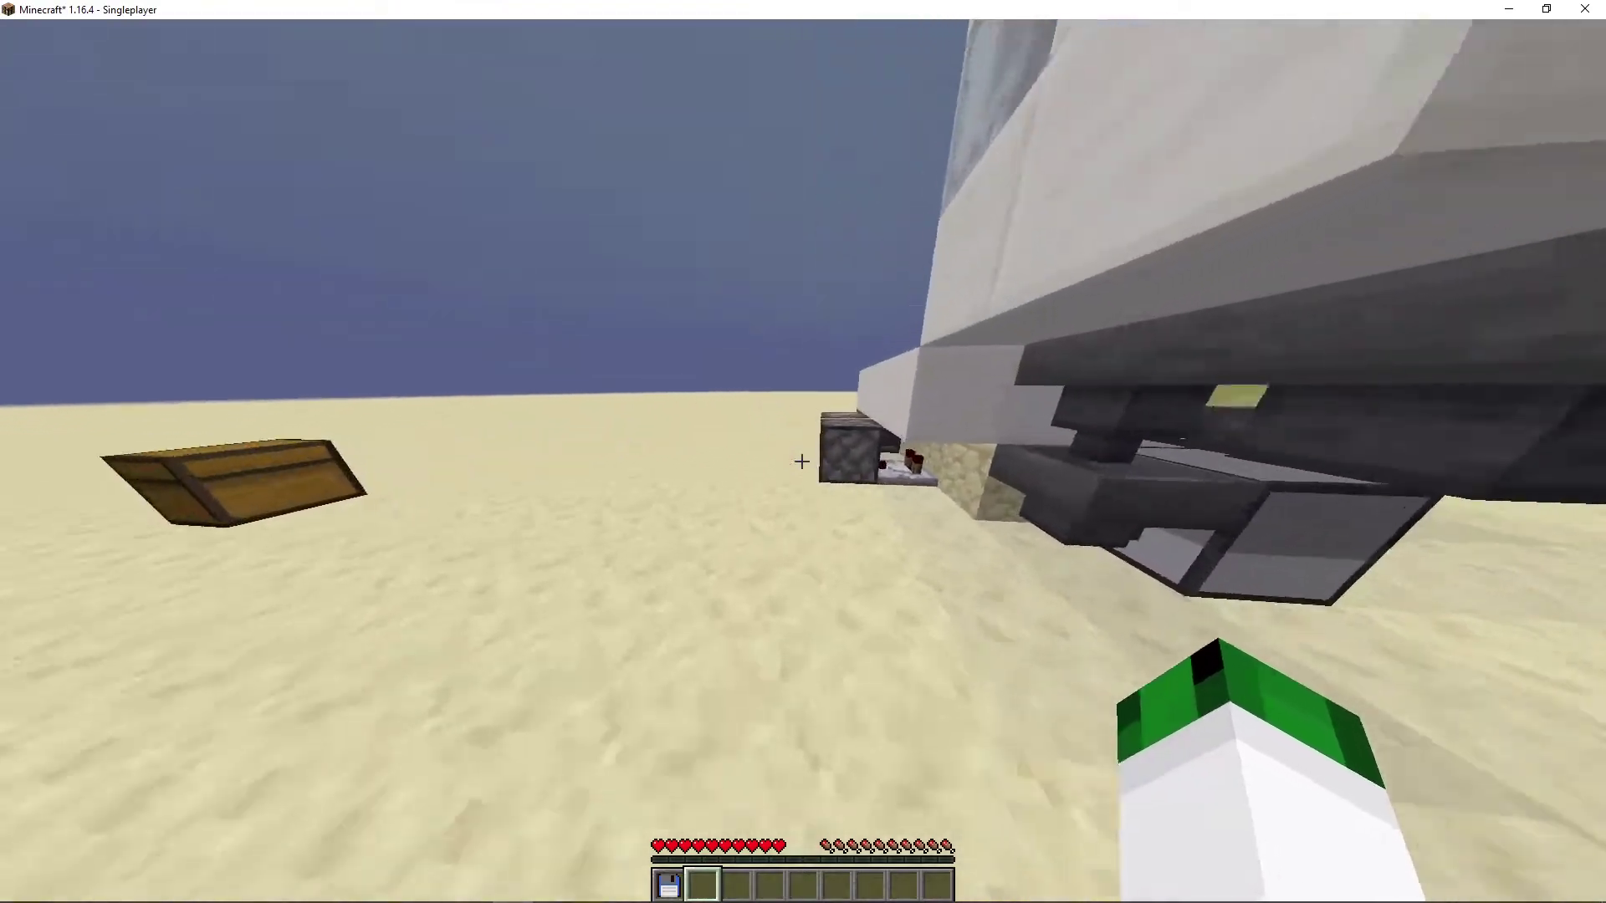
key("w")
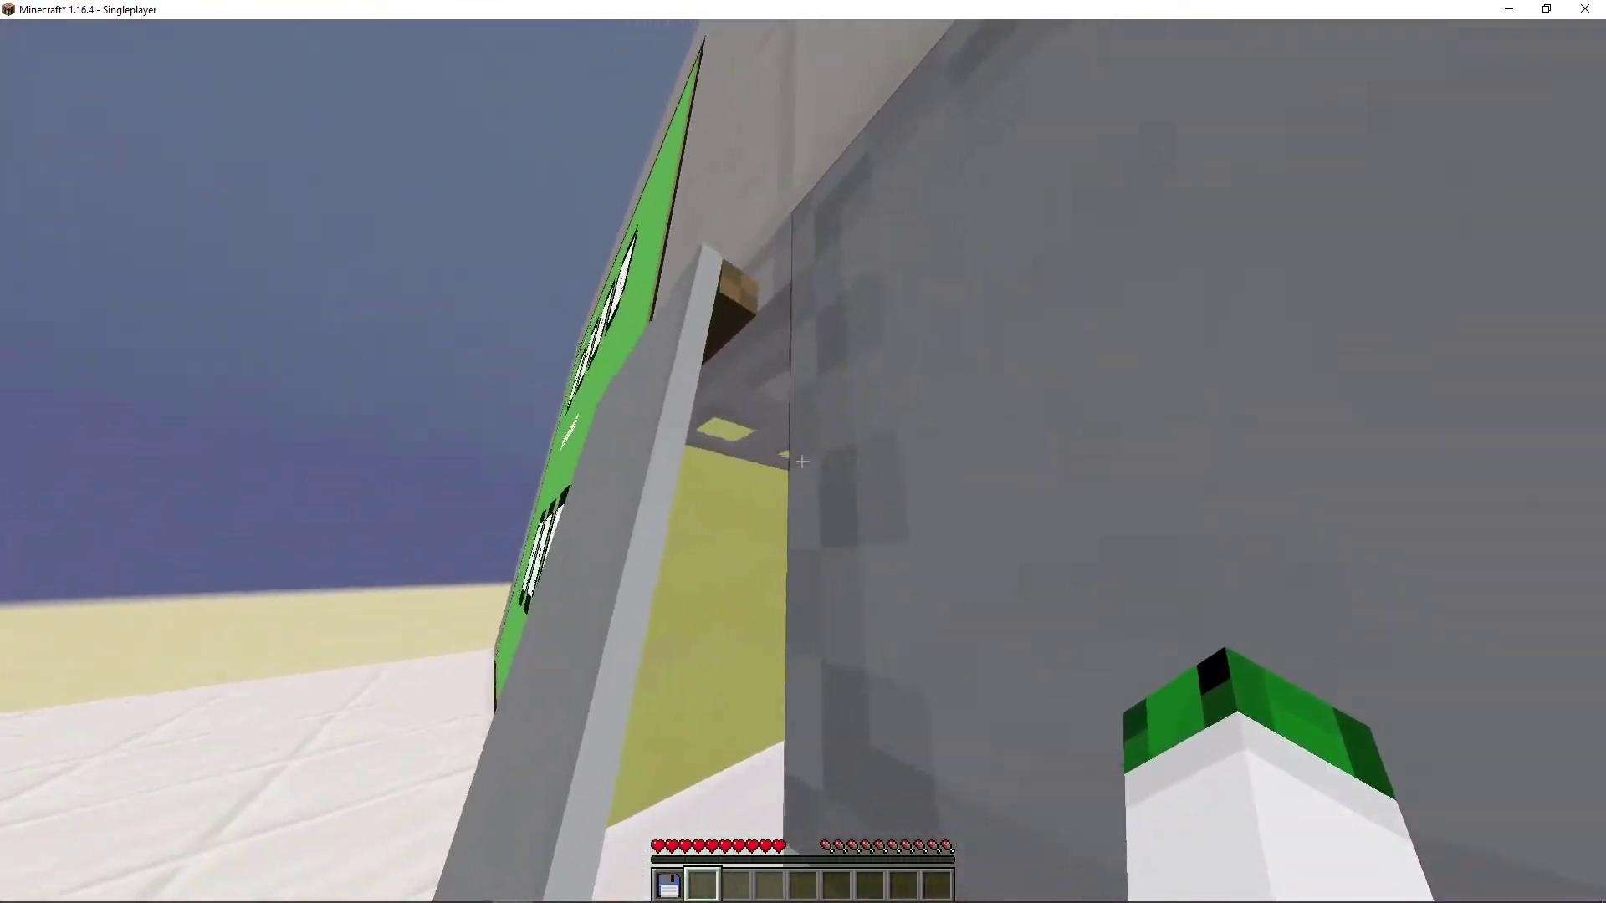
key("s")
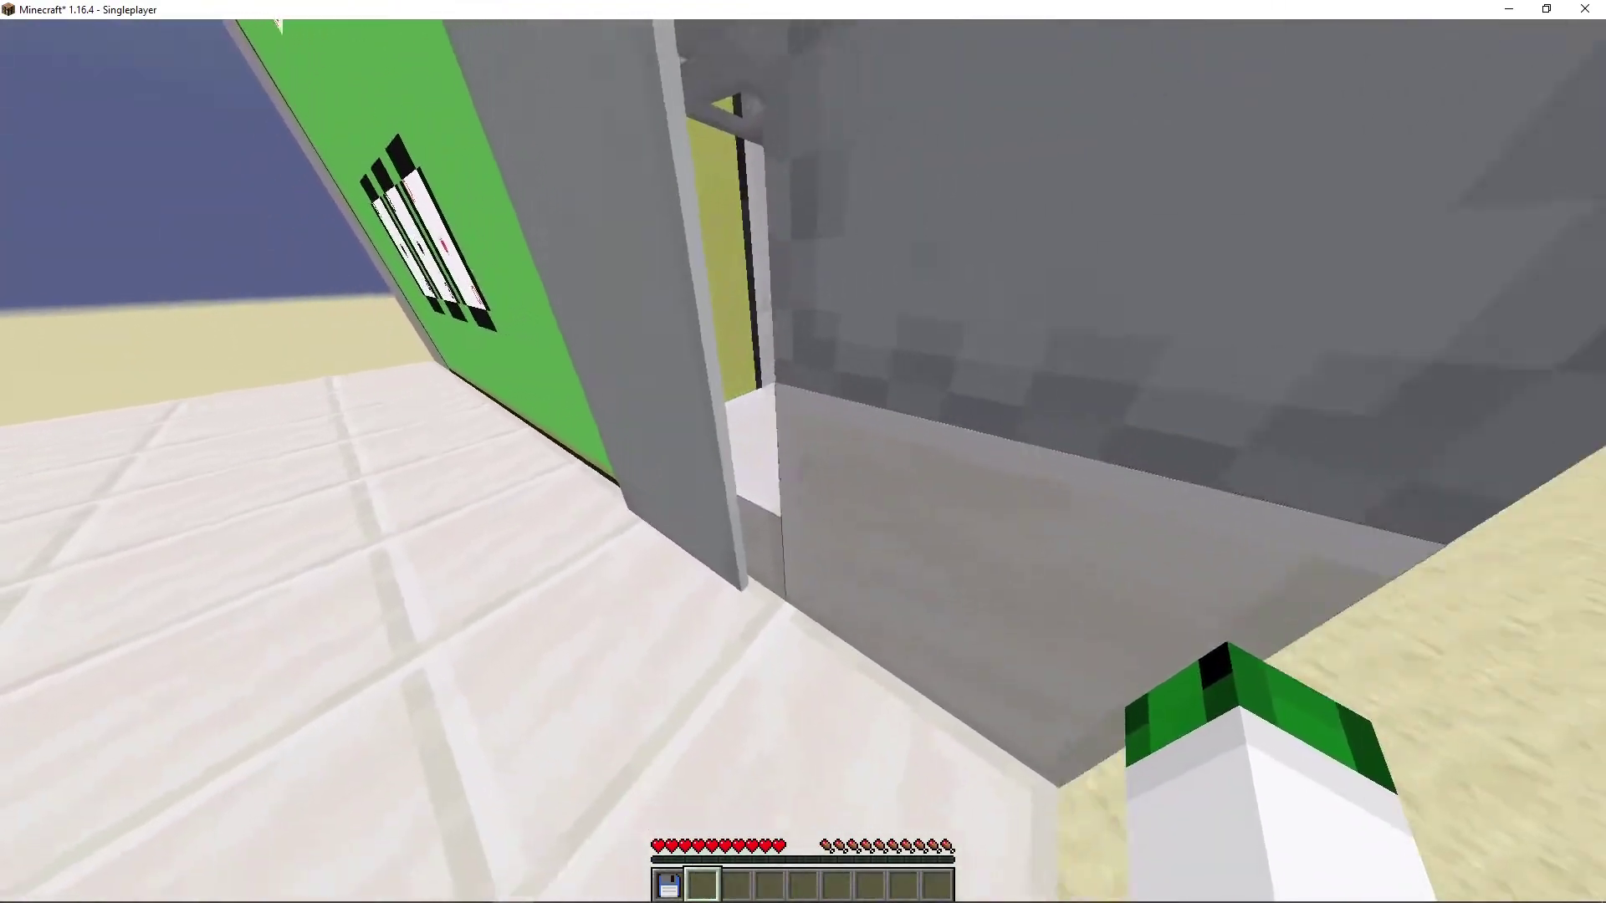
key("s")
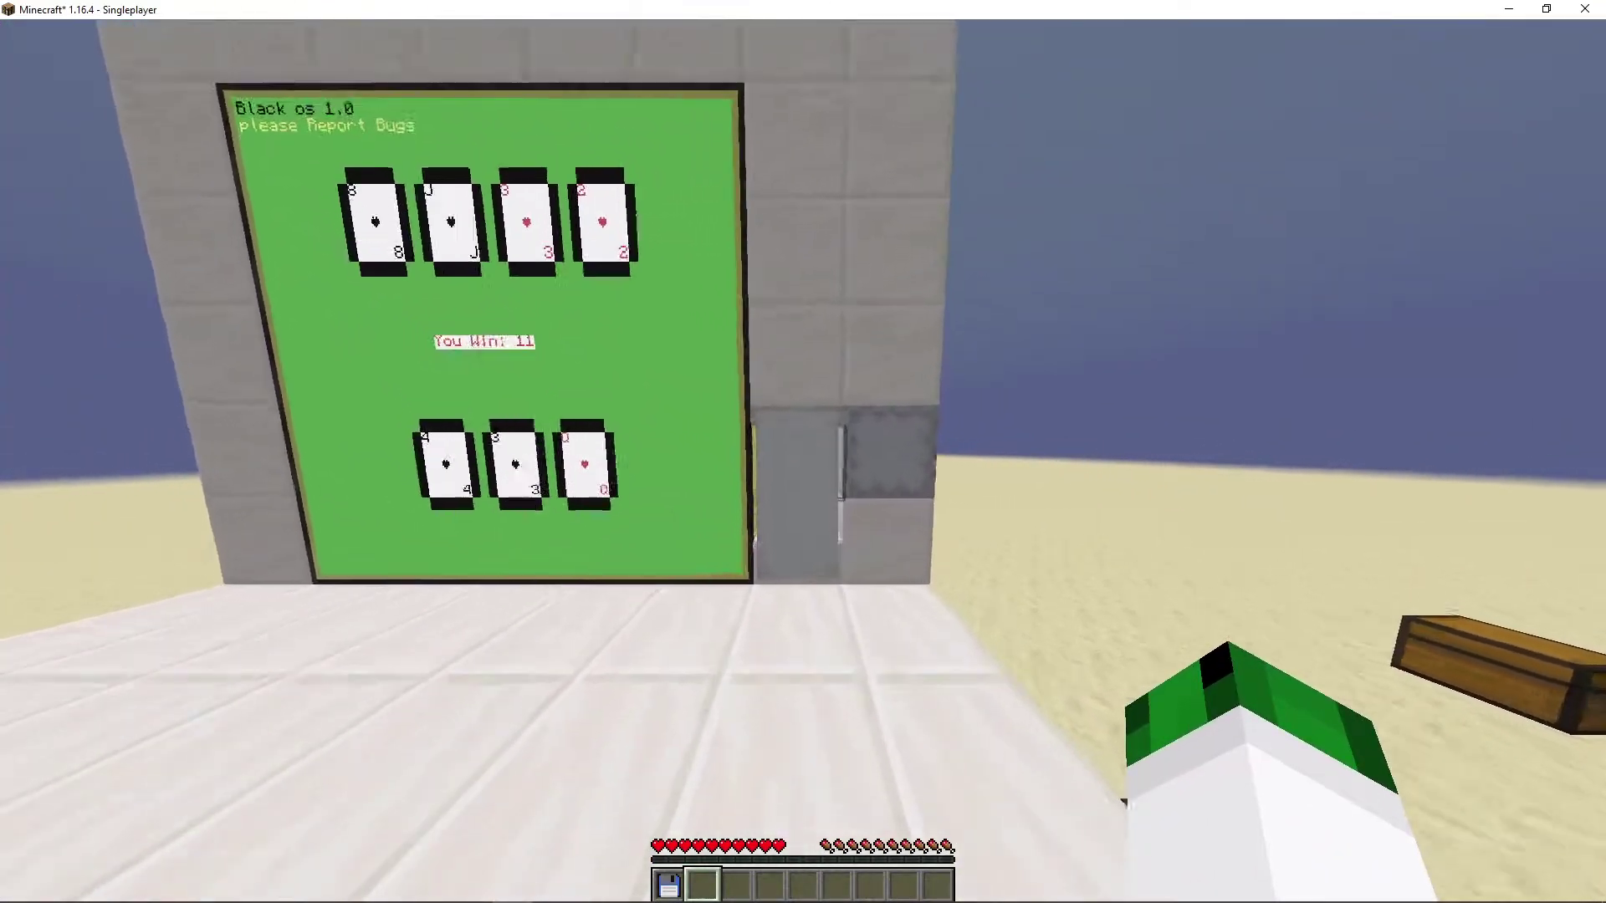
key("w")
key("w")
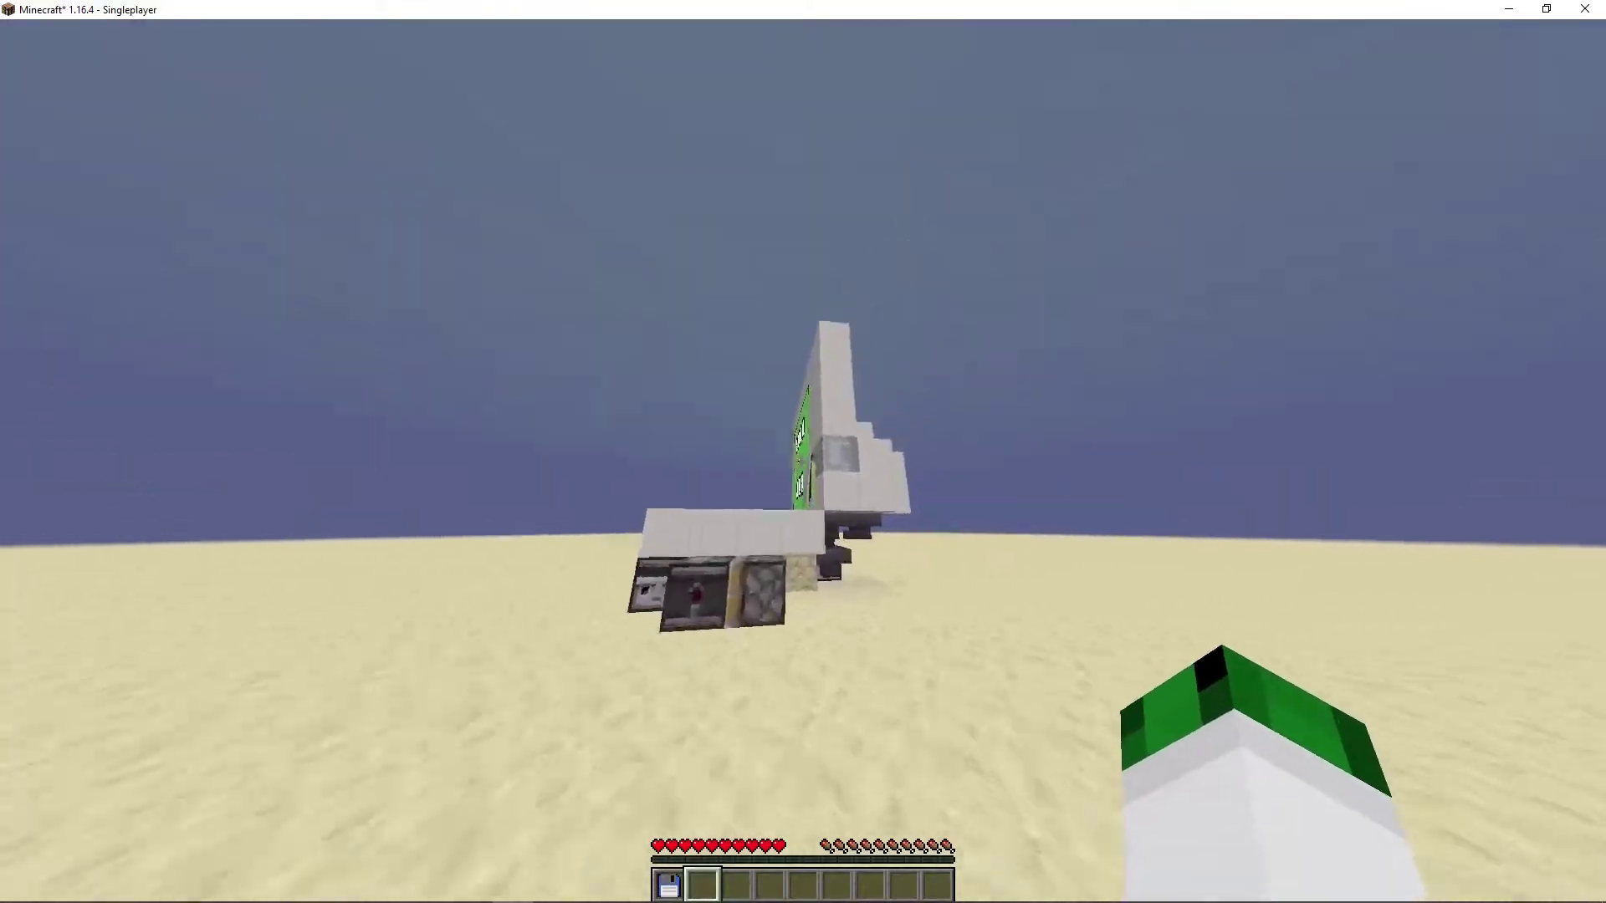
- Move the turtle, grey block, observer, sticky piston, repeater, redstone and quartz from the chest into the inventory
key("e")
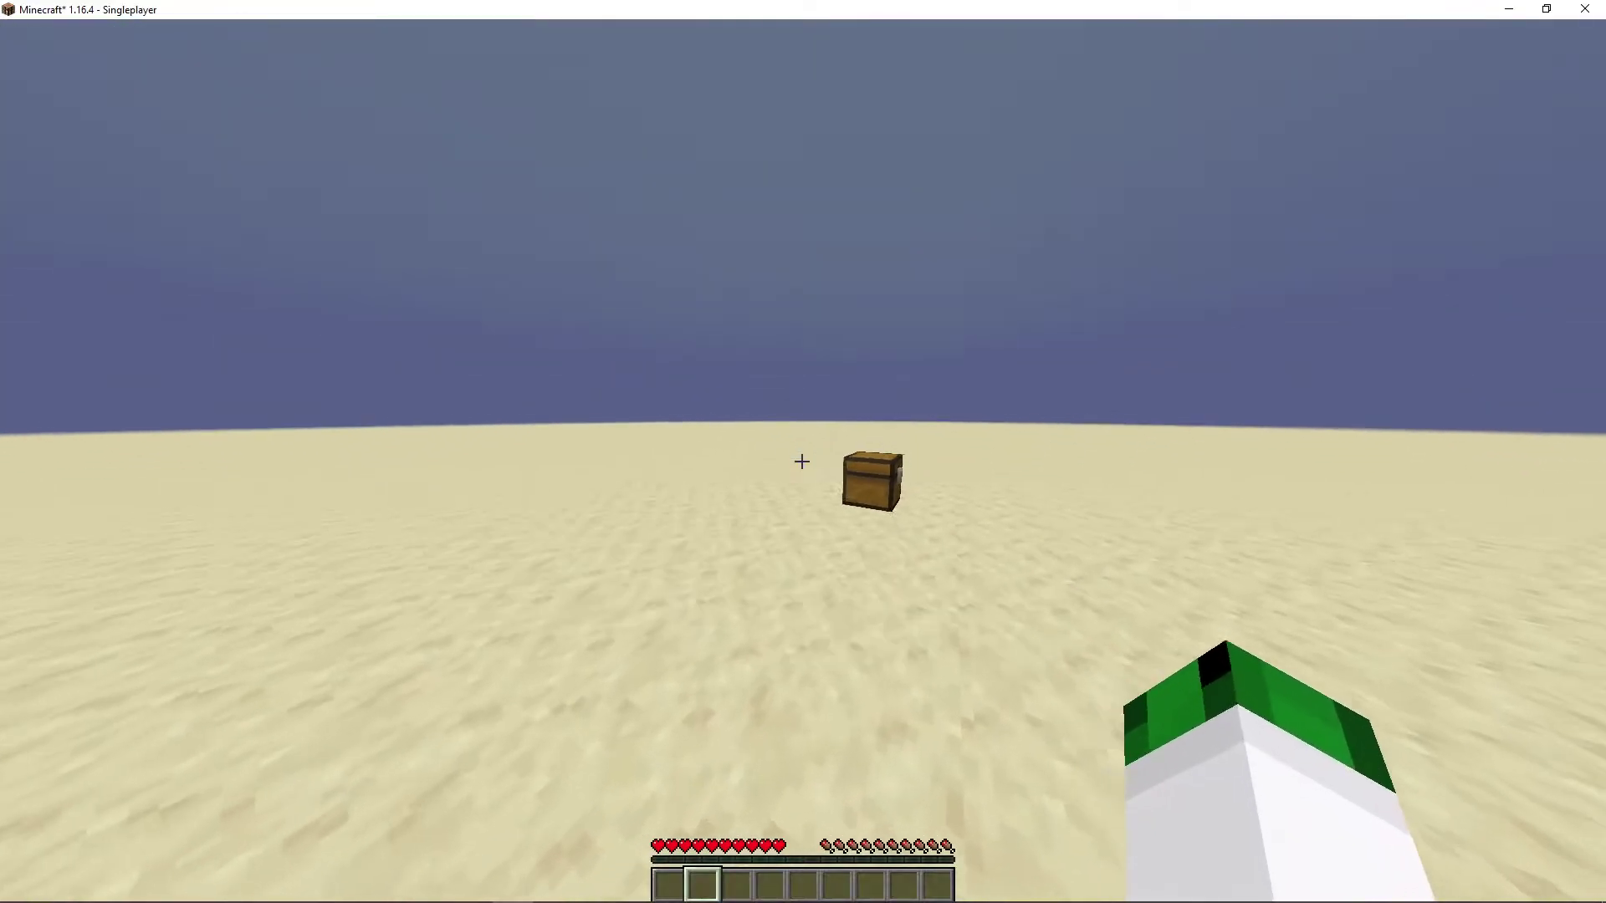
right_click(802, 462)
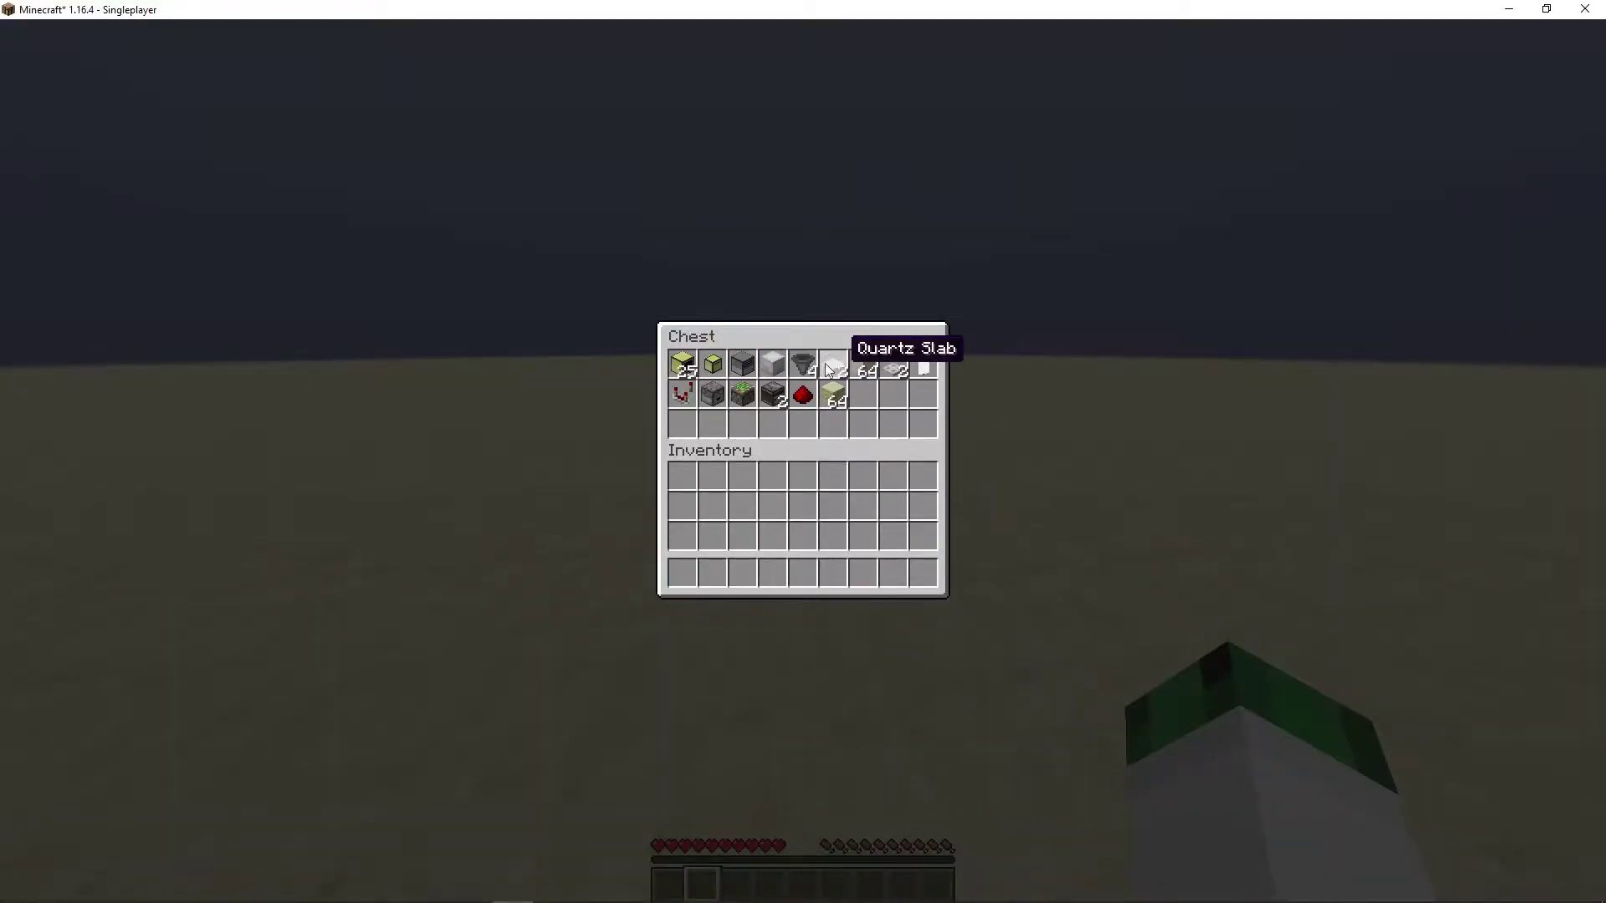
left_click(744, 357, "shift")
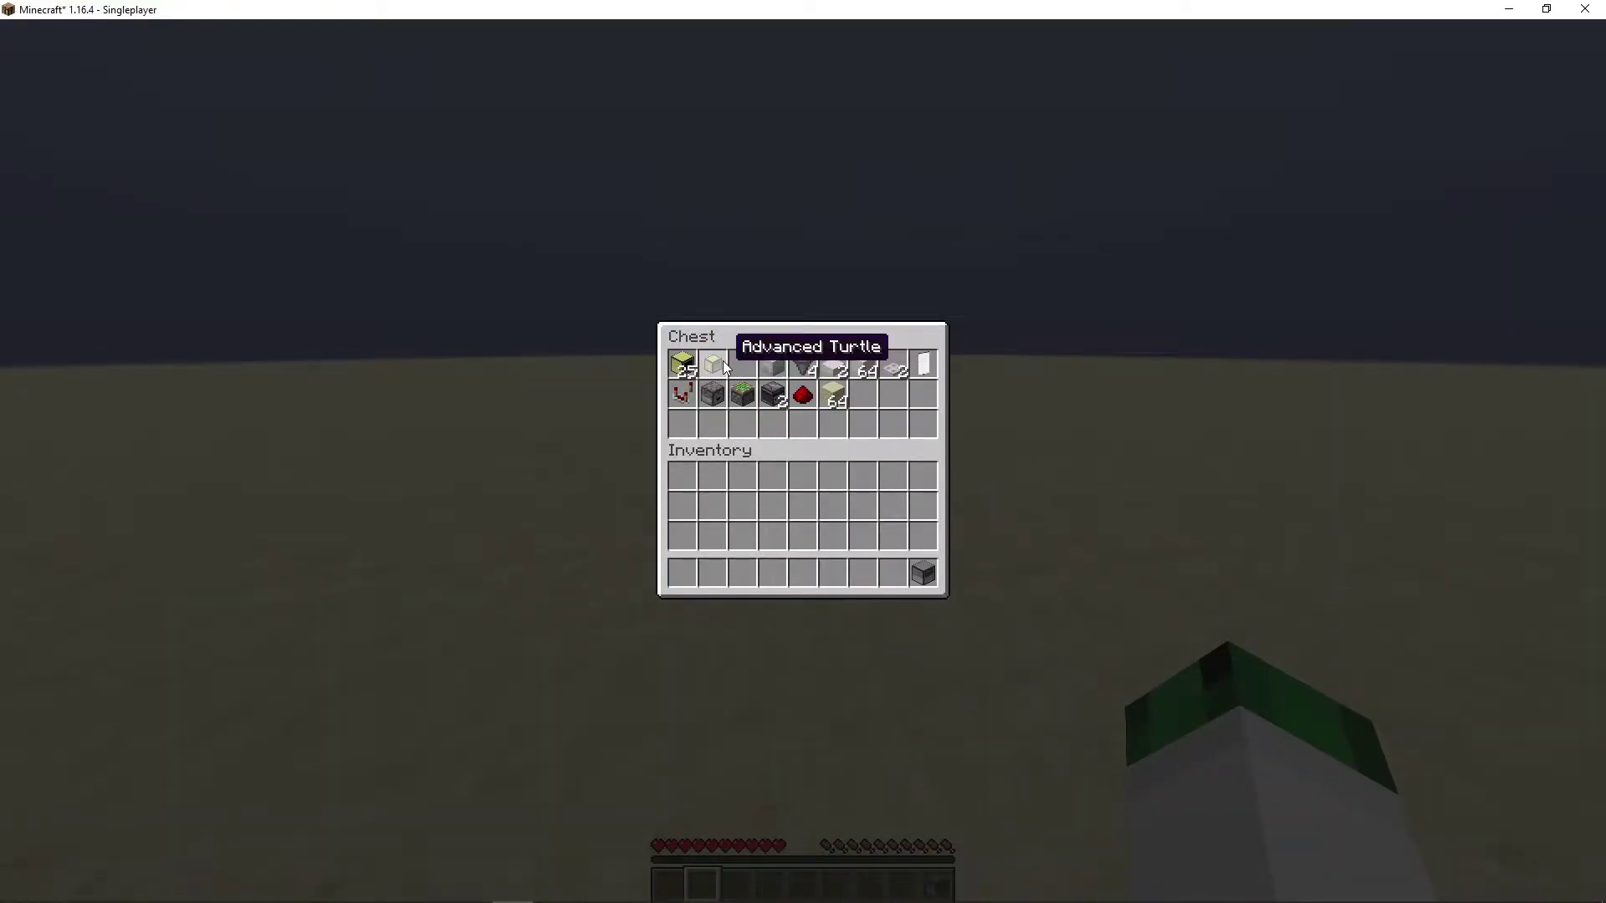
left_click(721, 362, "shift")
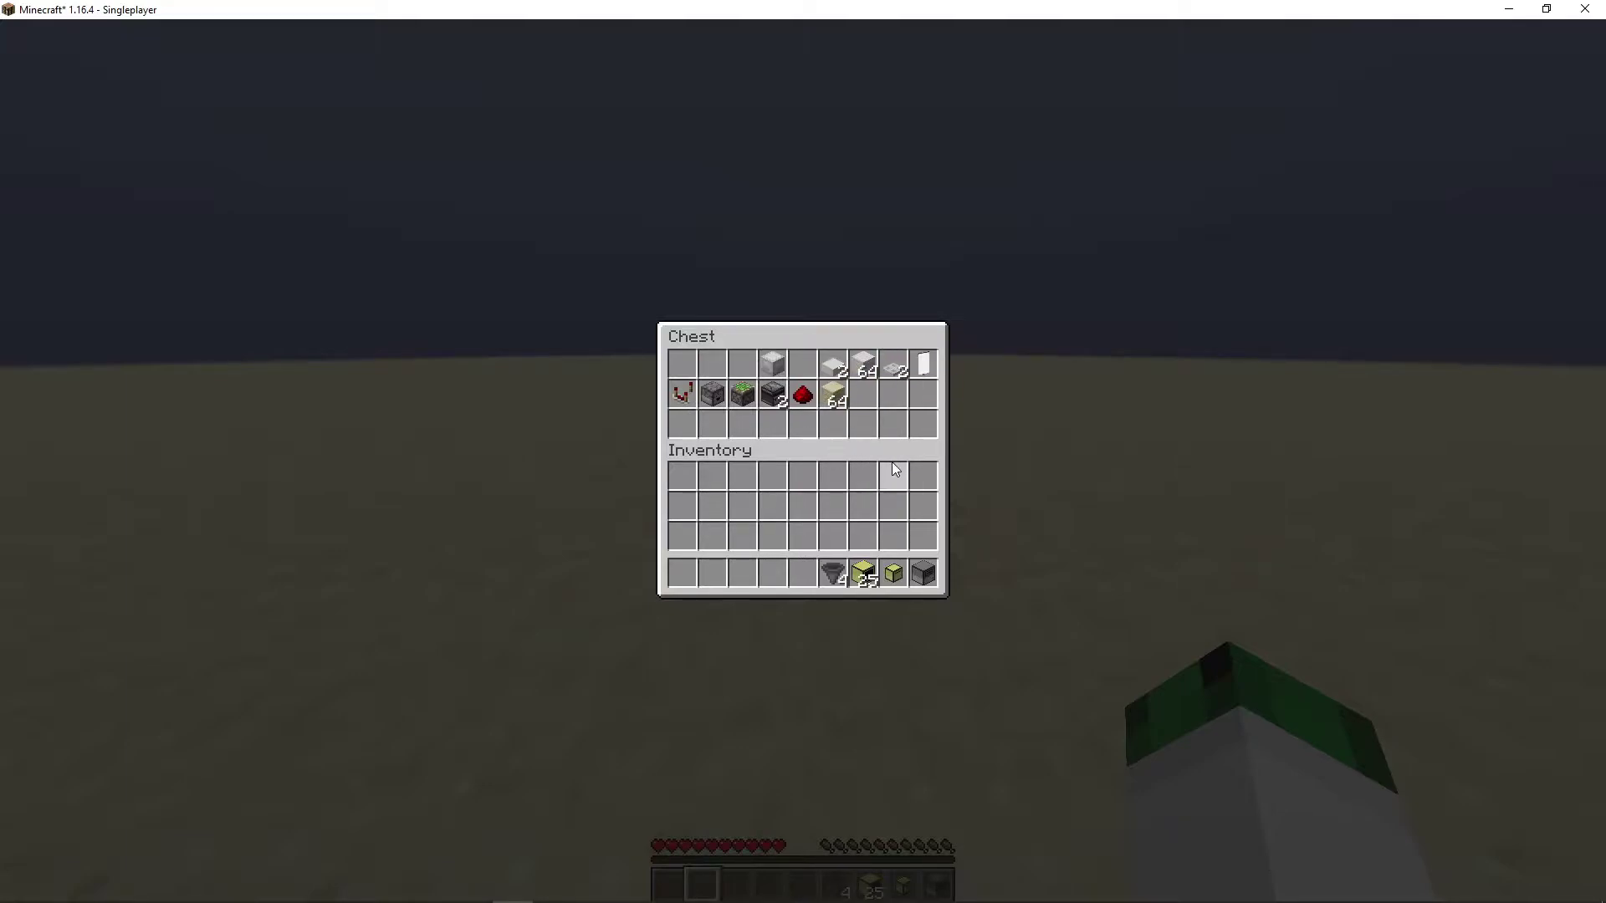
left_click(773, 396, "shift")
left_click(680, 395, "shift")
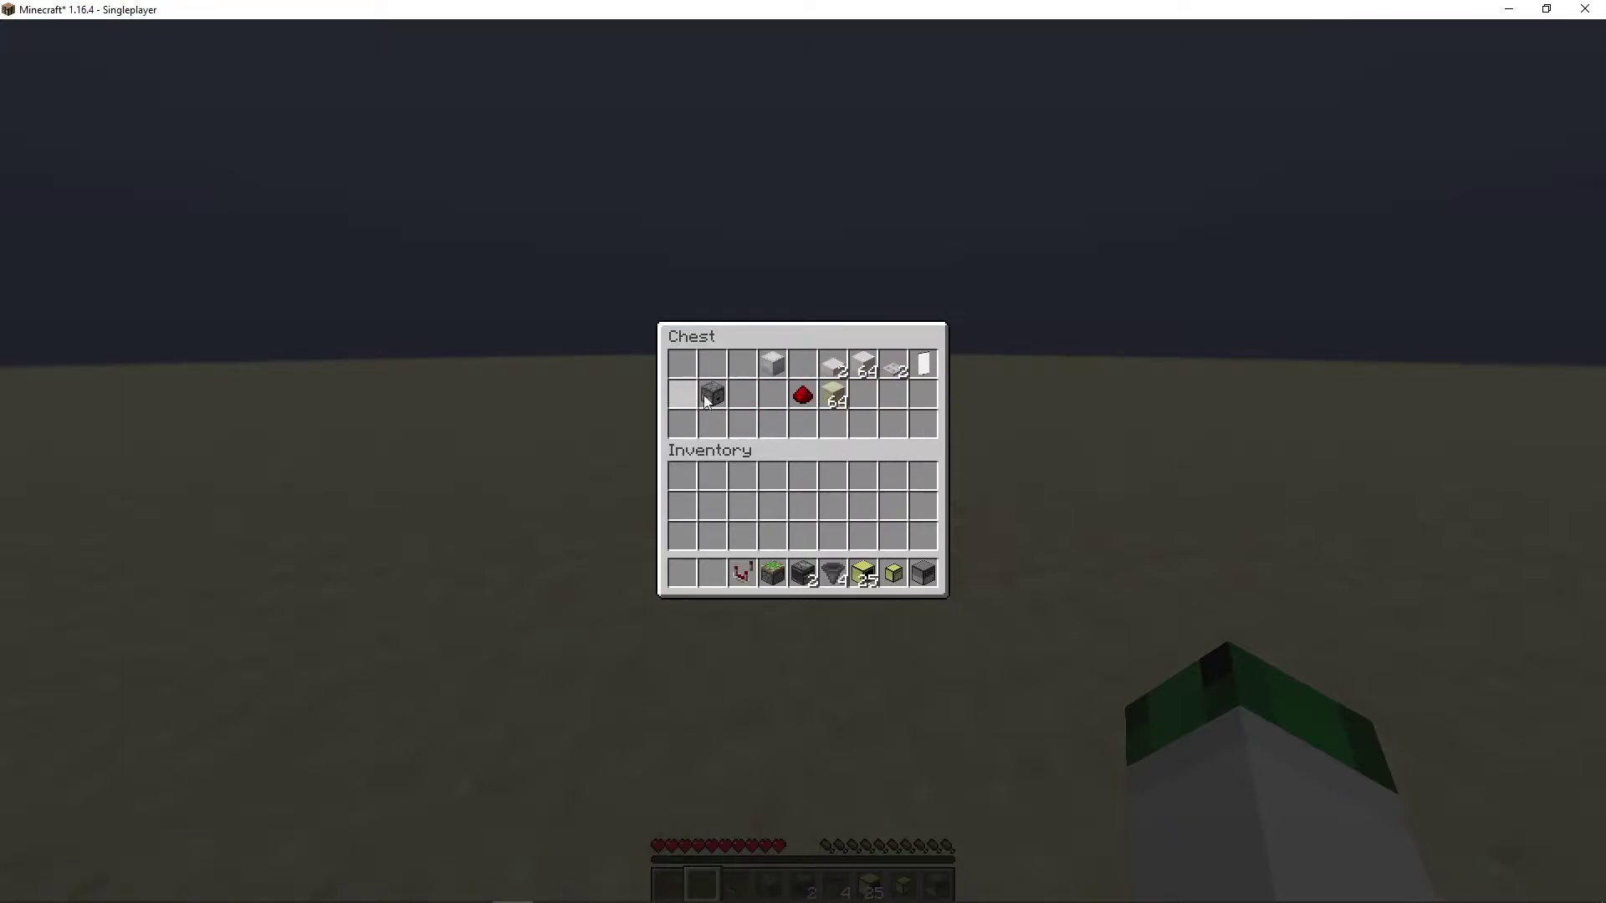
left_click(802, 395, "shift")
left_click(833, 365, "shift")
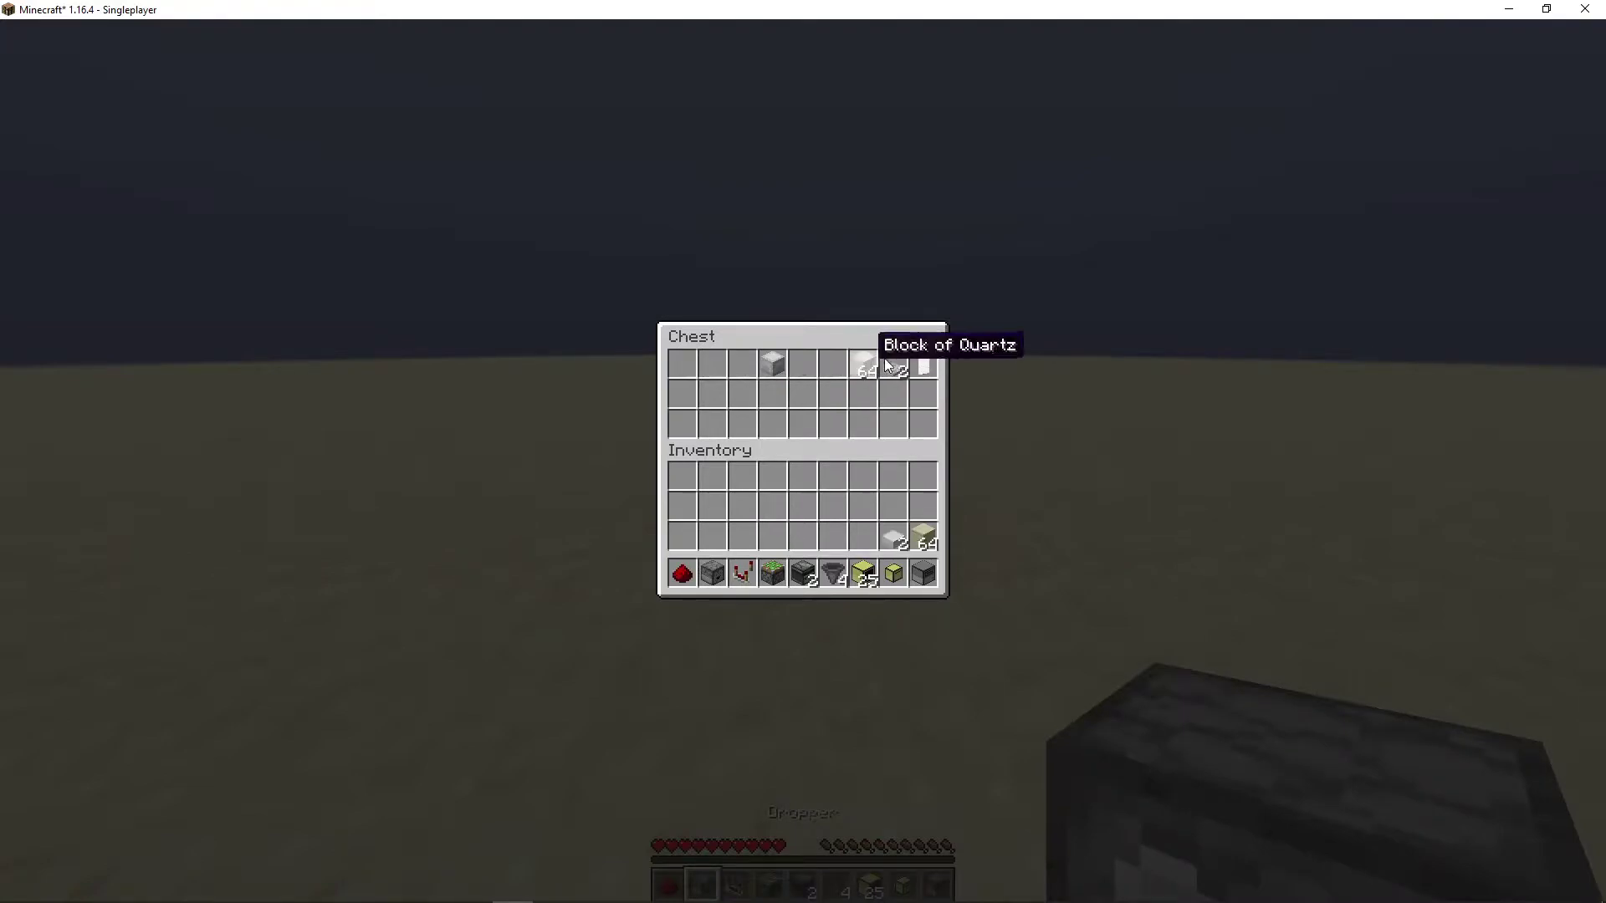
key("Escape")
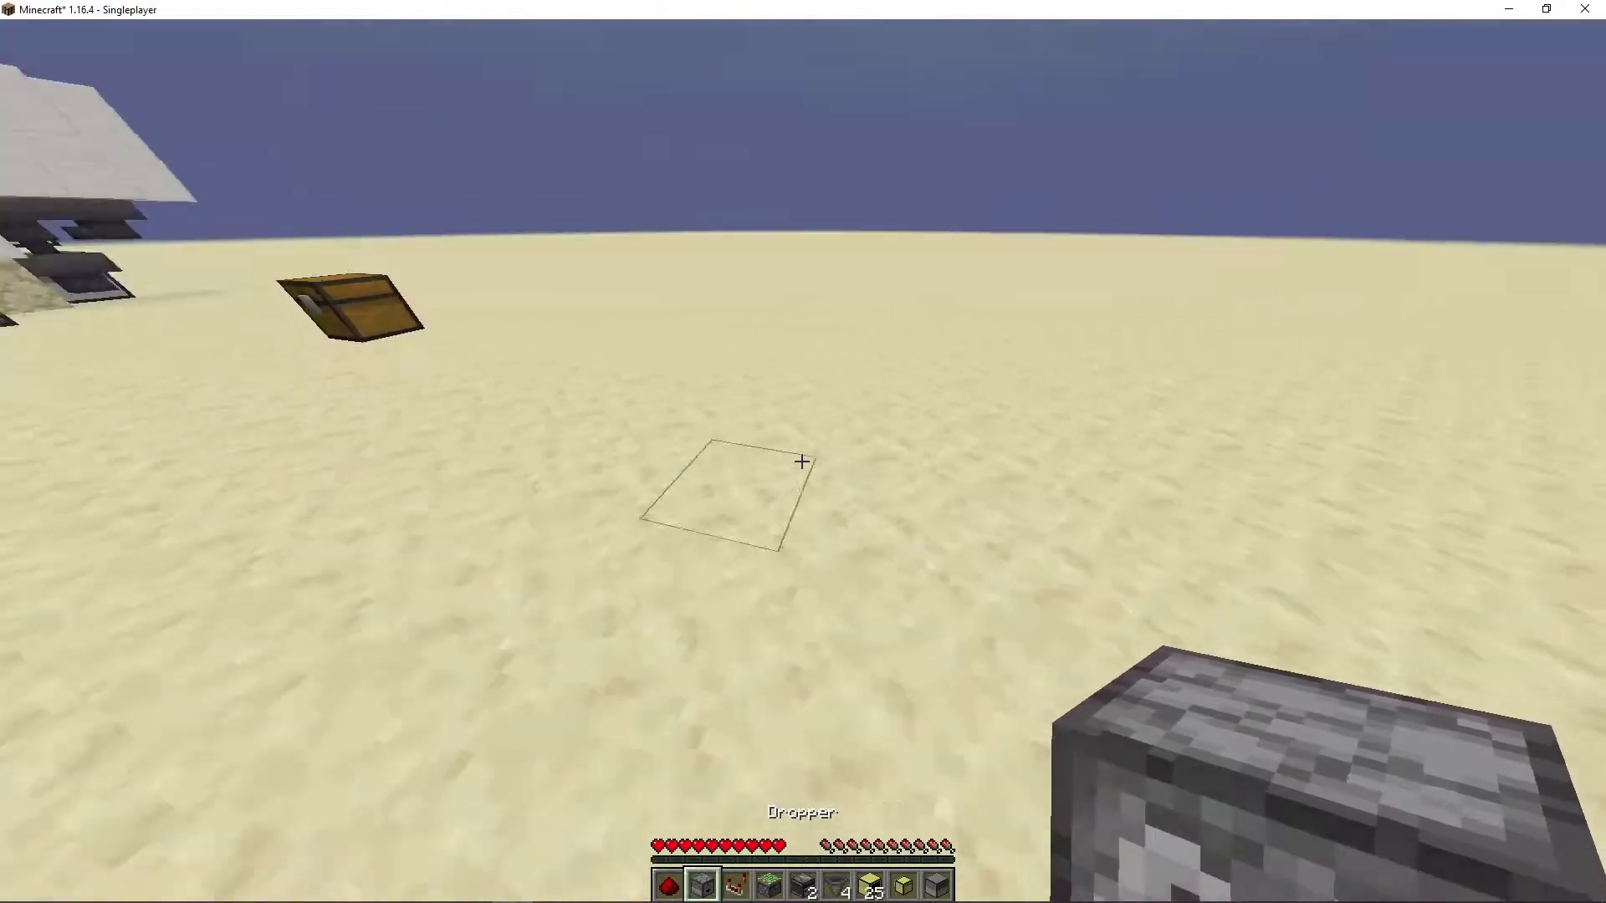
- Place the disk drive on the sand, then monitors on the computer and atop the drive
key("4")
scroll(802, 461, "down", 1)
scroll(802, 461, "down", 2)
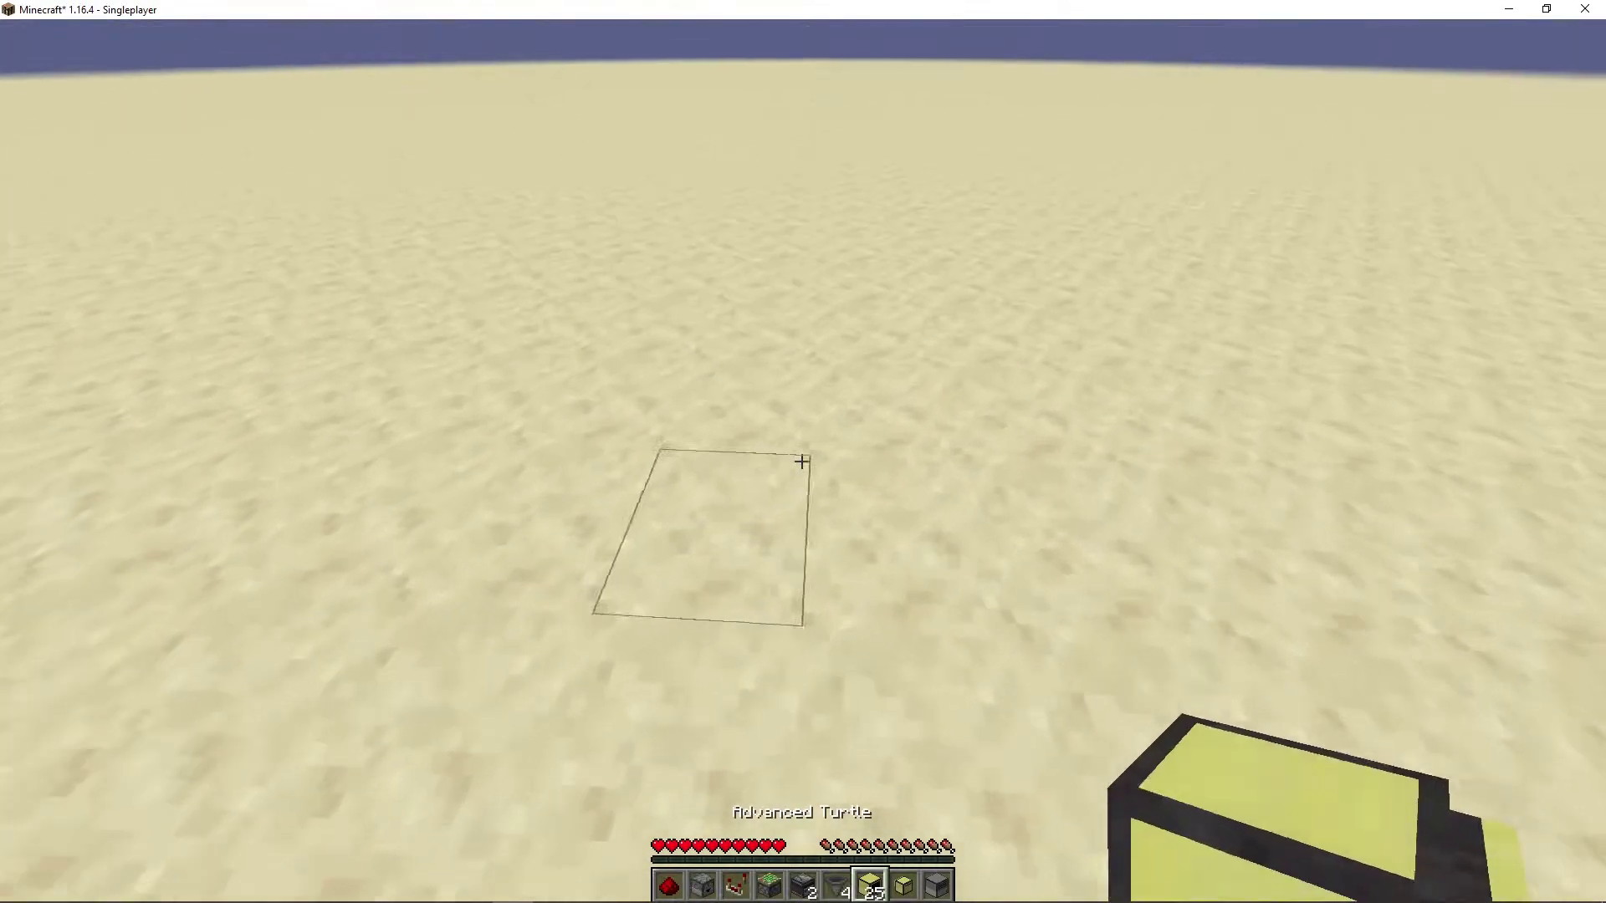
scroll(801, 462, "down", 2)
right_click(802, 462)
scroll(802, 462, "up", 1)
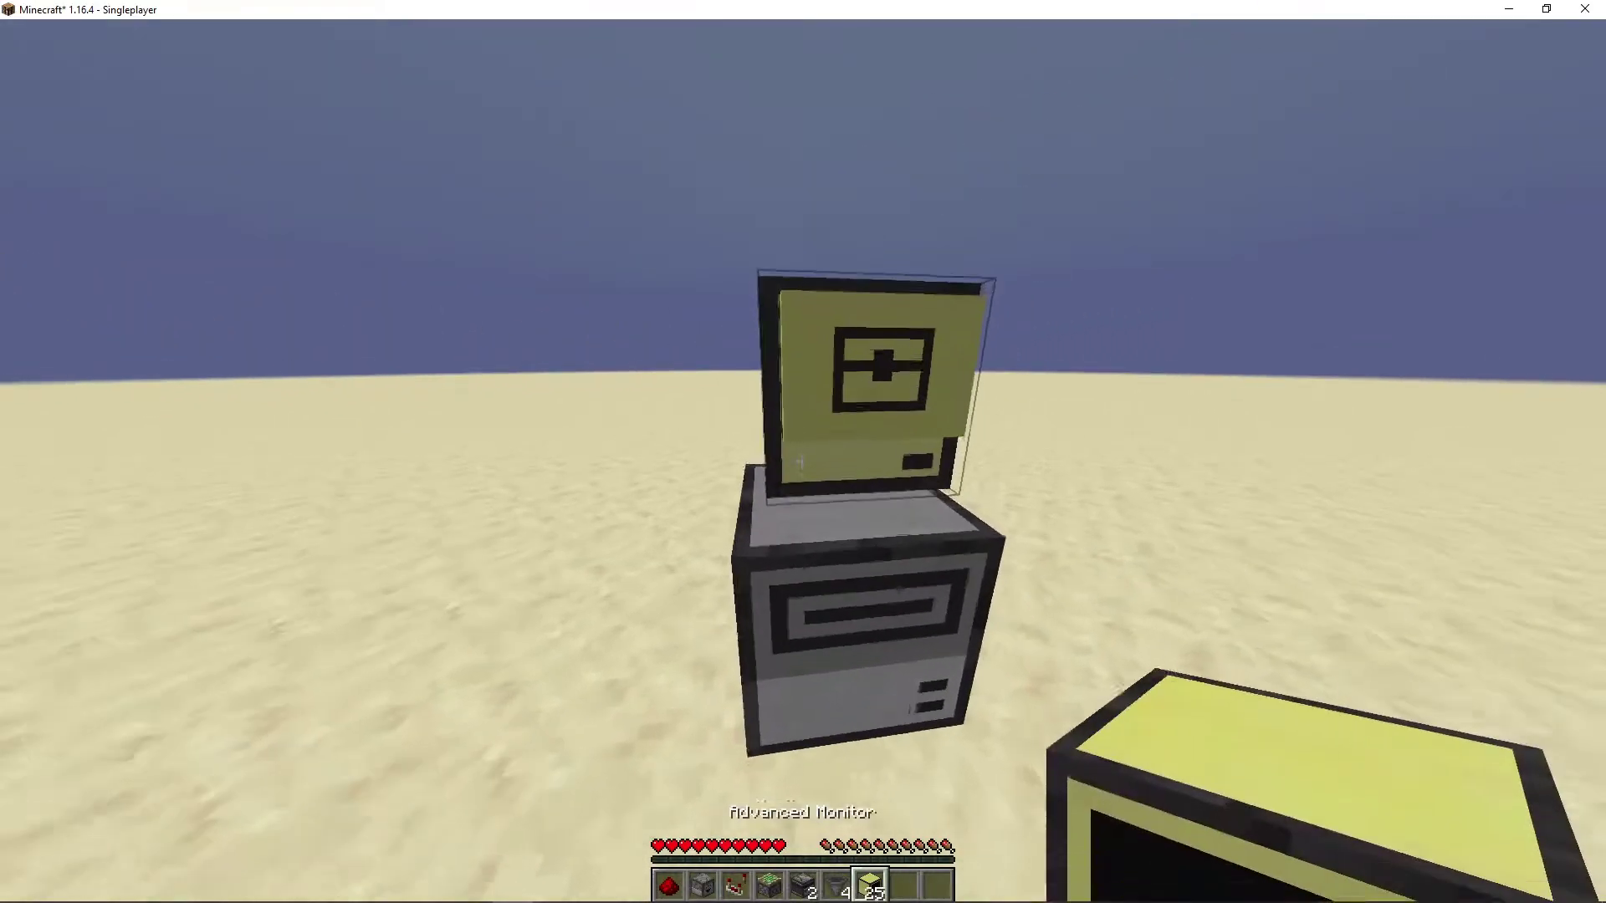
right_click(803, 452)
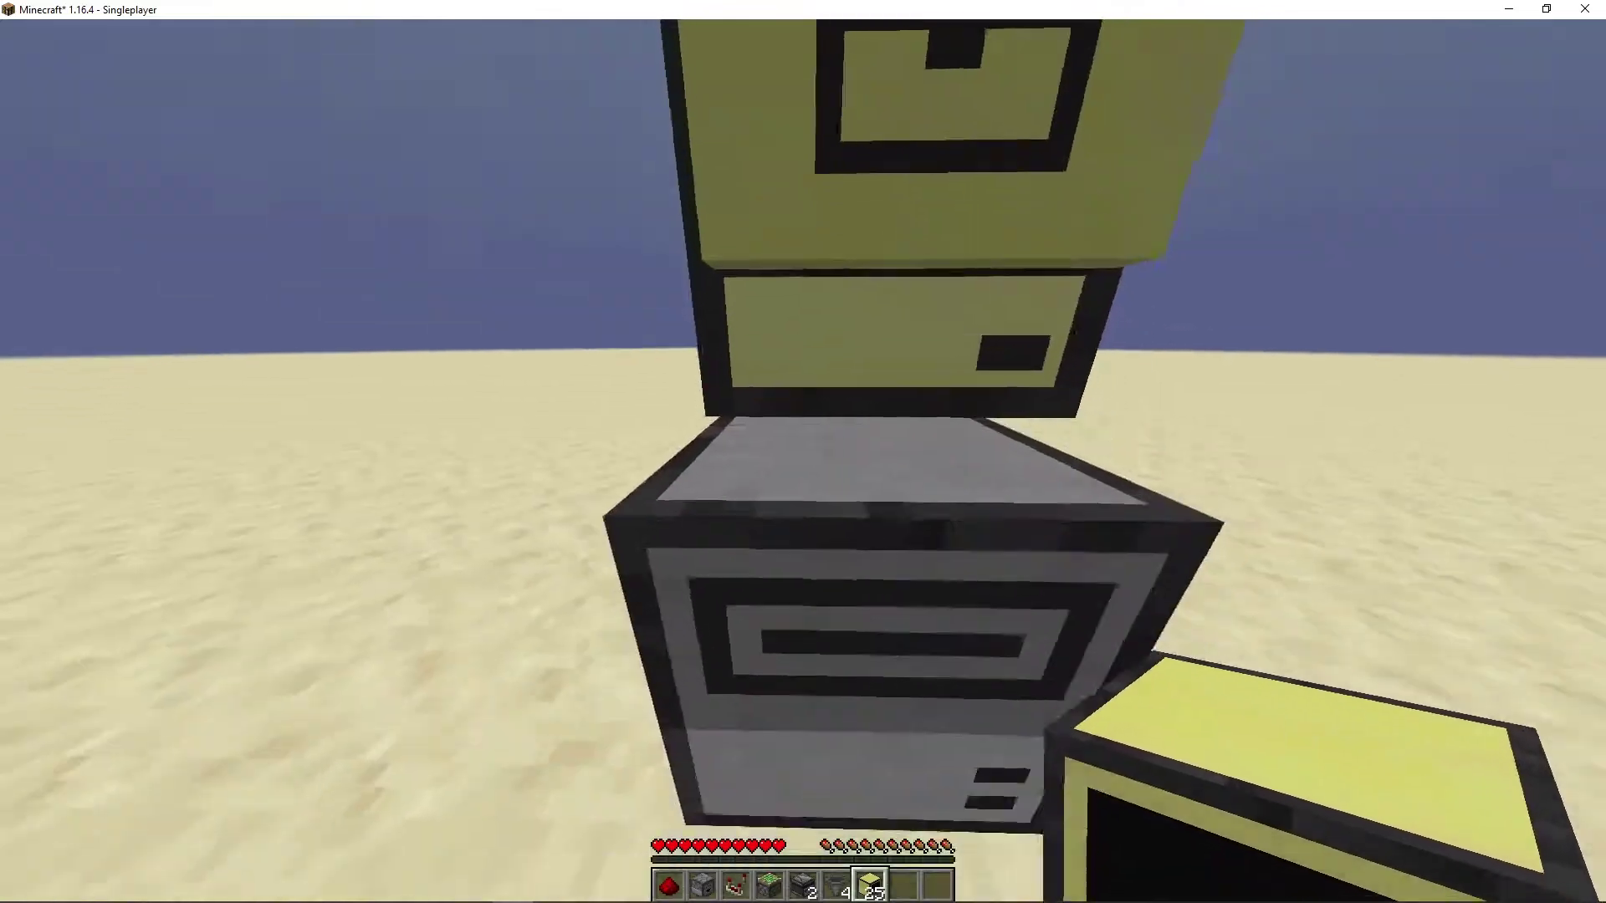
scroll(803, 452, "down", 1)
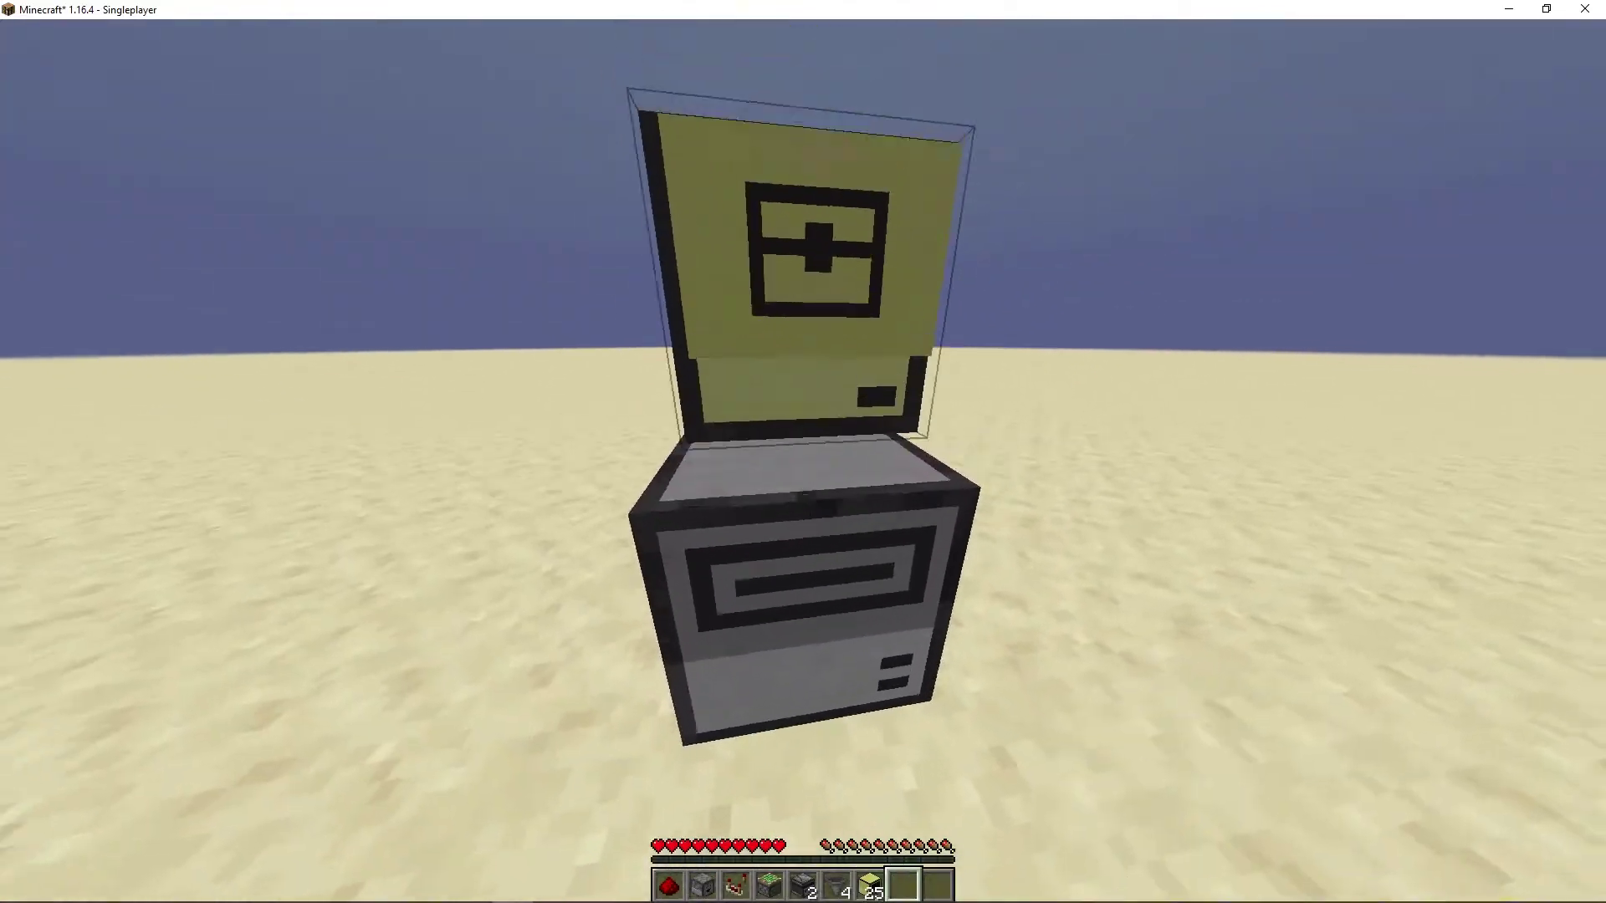
scroll(803, 452, "up", 1)
scroll(804, 452, "down", 1)
right_click(803, 452)
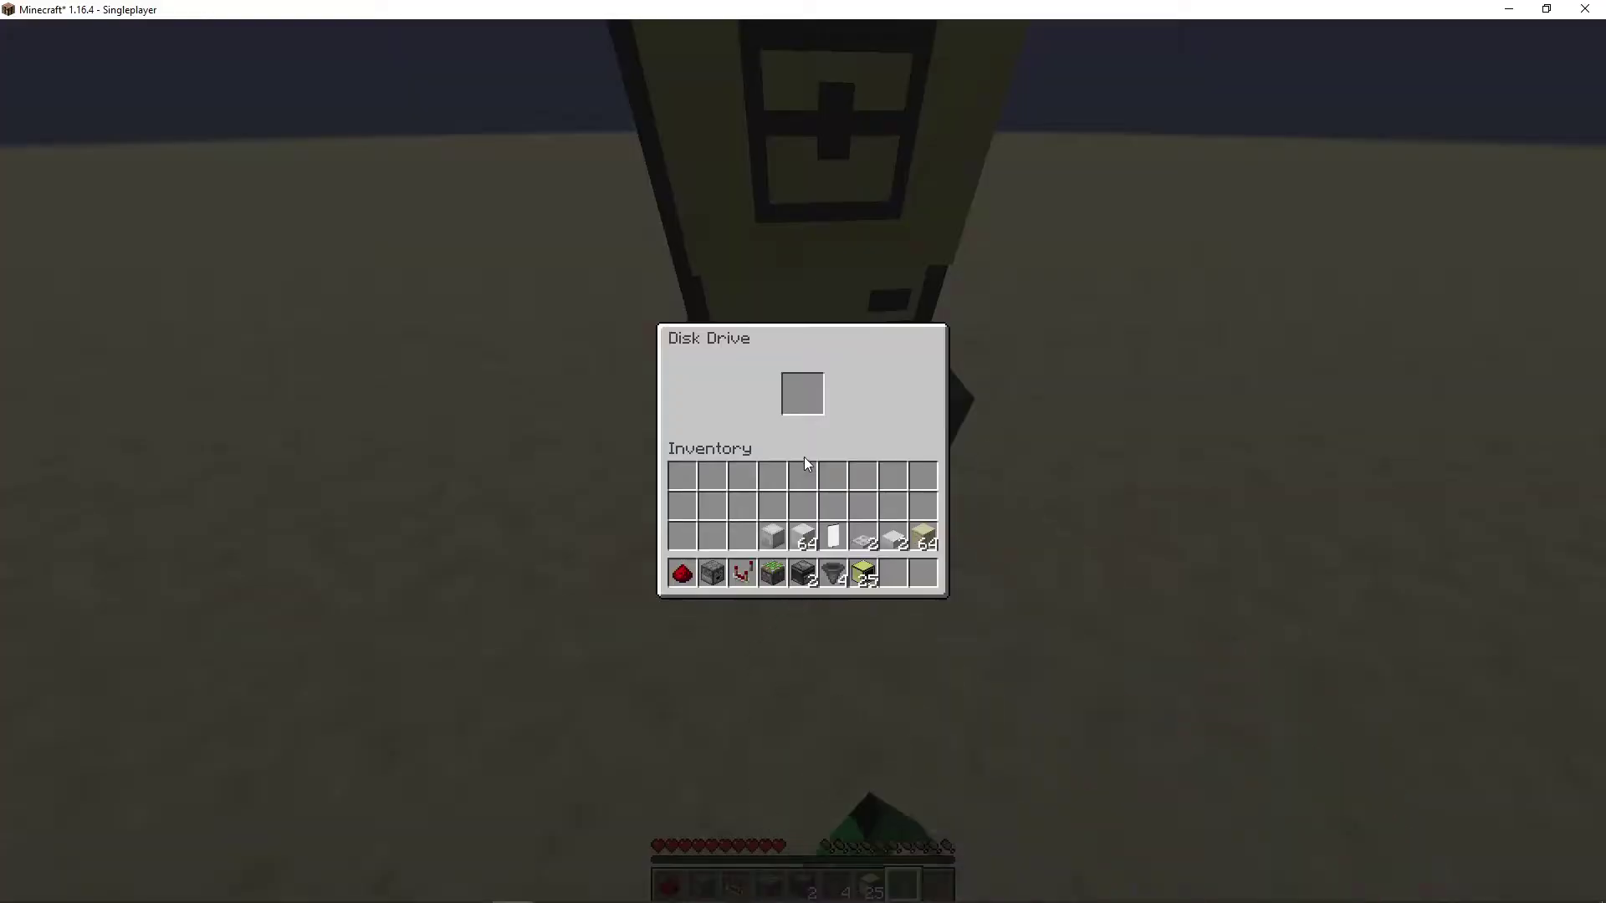
key("Escape")
scroll(803, 452, "up", 1)
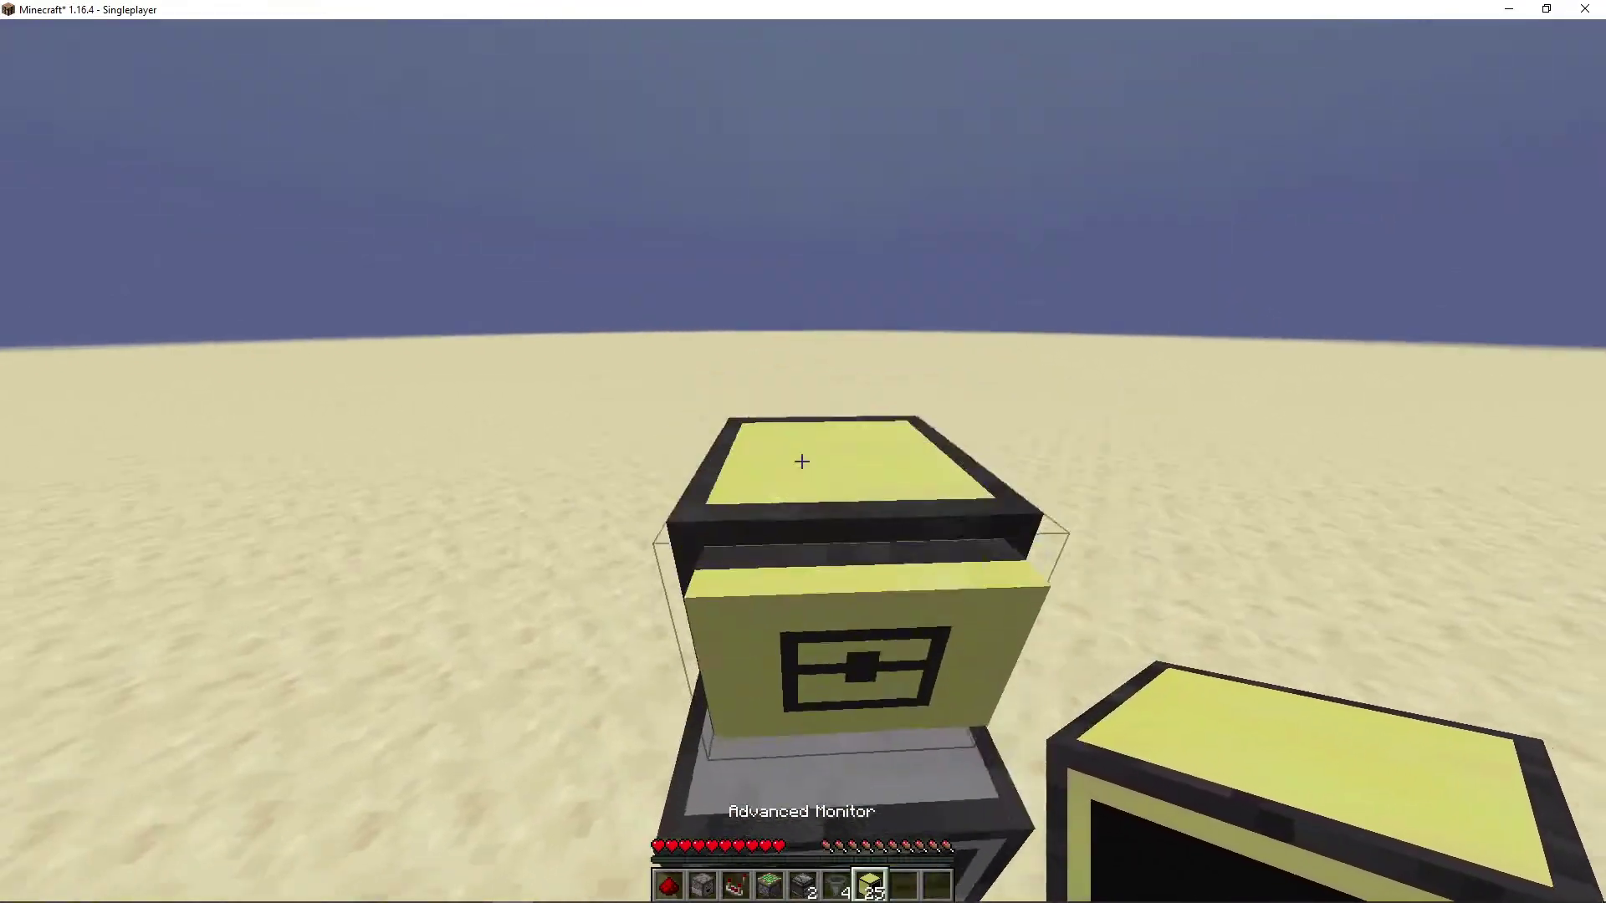
right_click(802, 462)
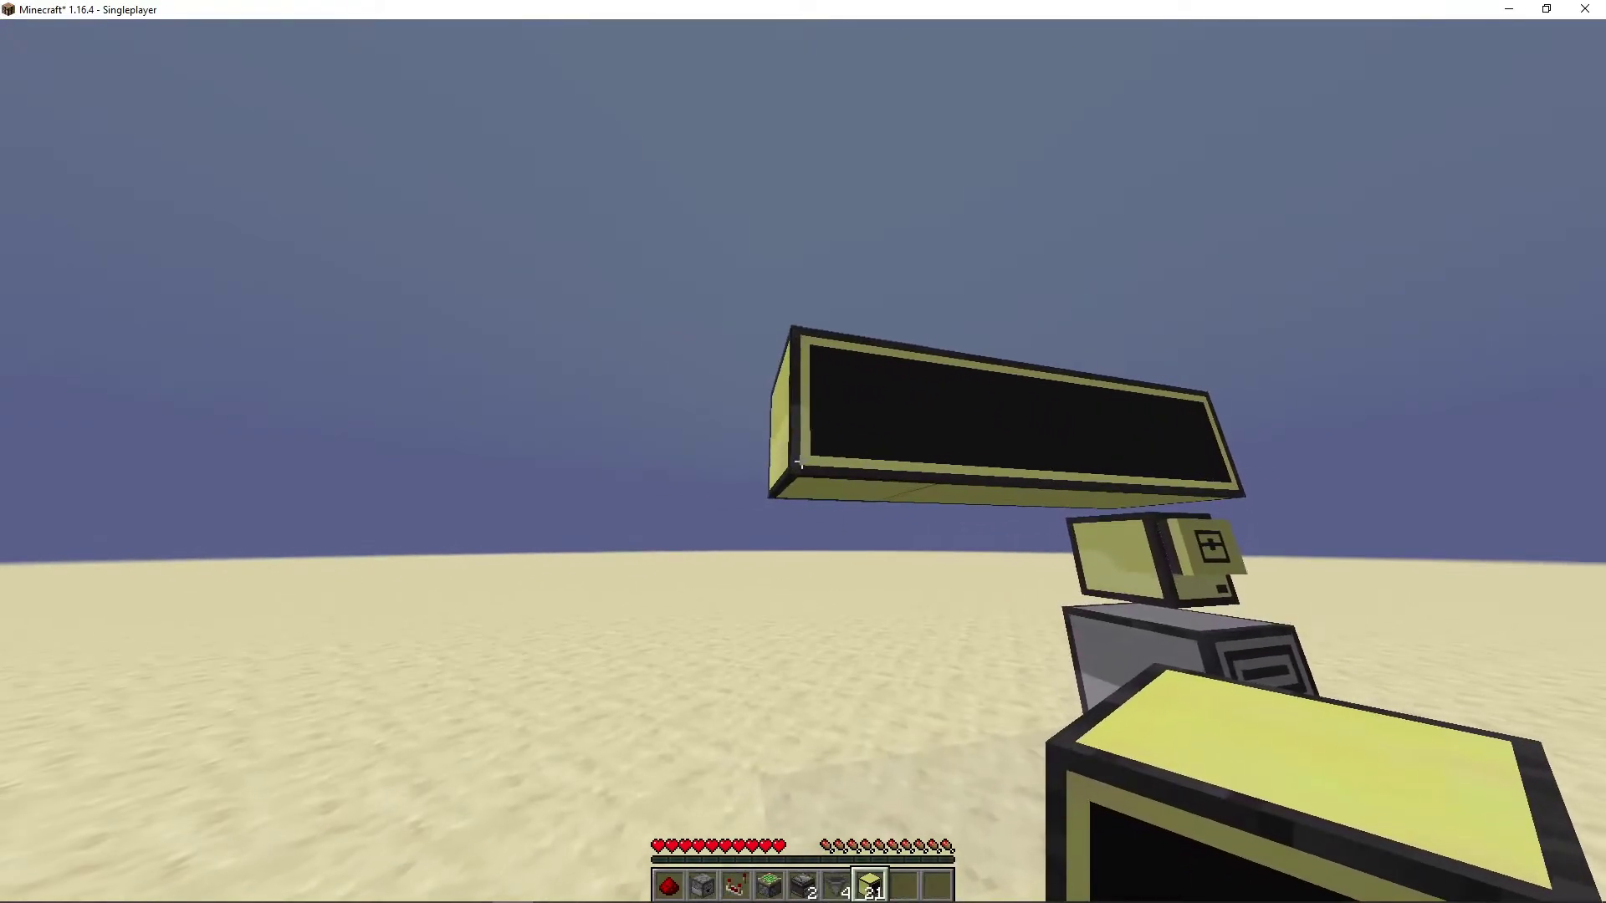
- Move the quartz blocks to the hotbar and lay a quartz row under the monitor
key("e")
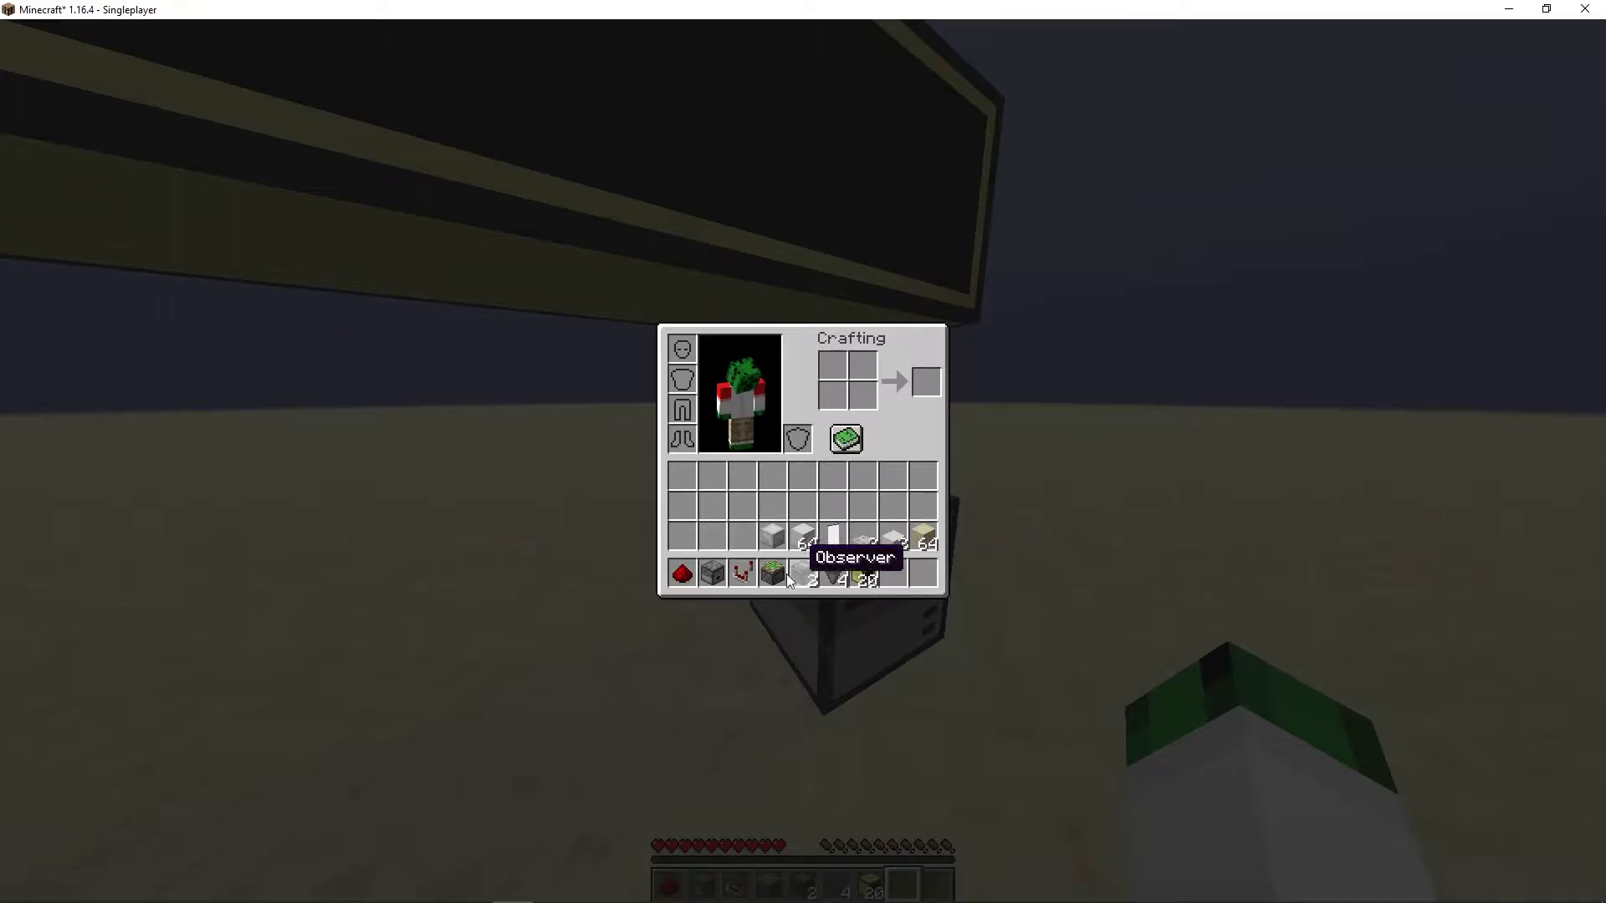
left_click(809, 540, "shift")
key("e")
right_click(802, 462)
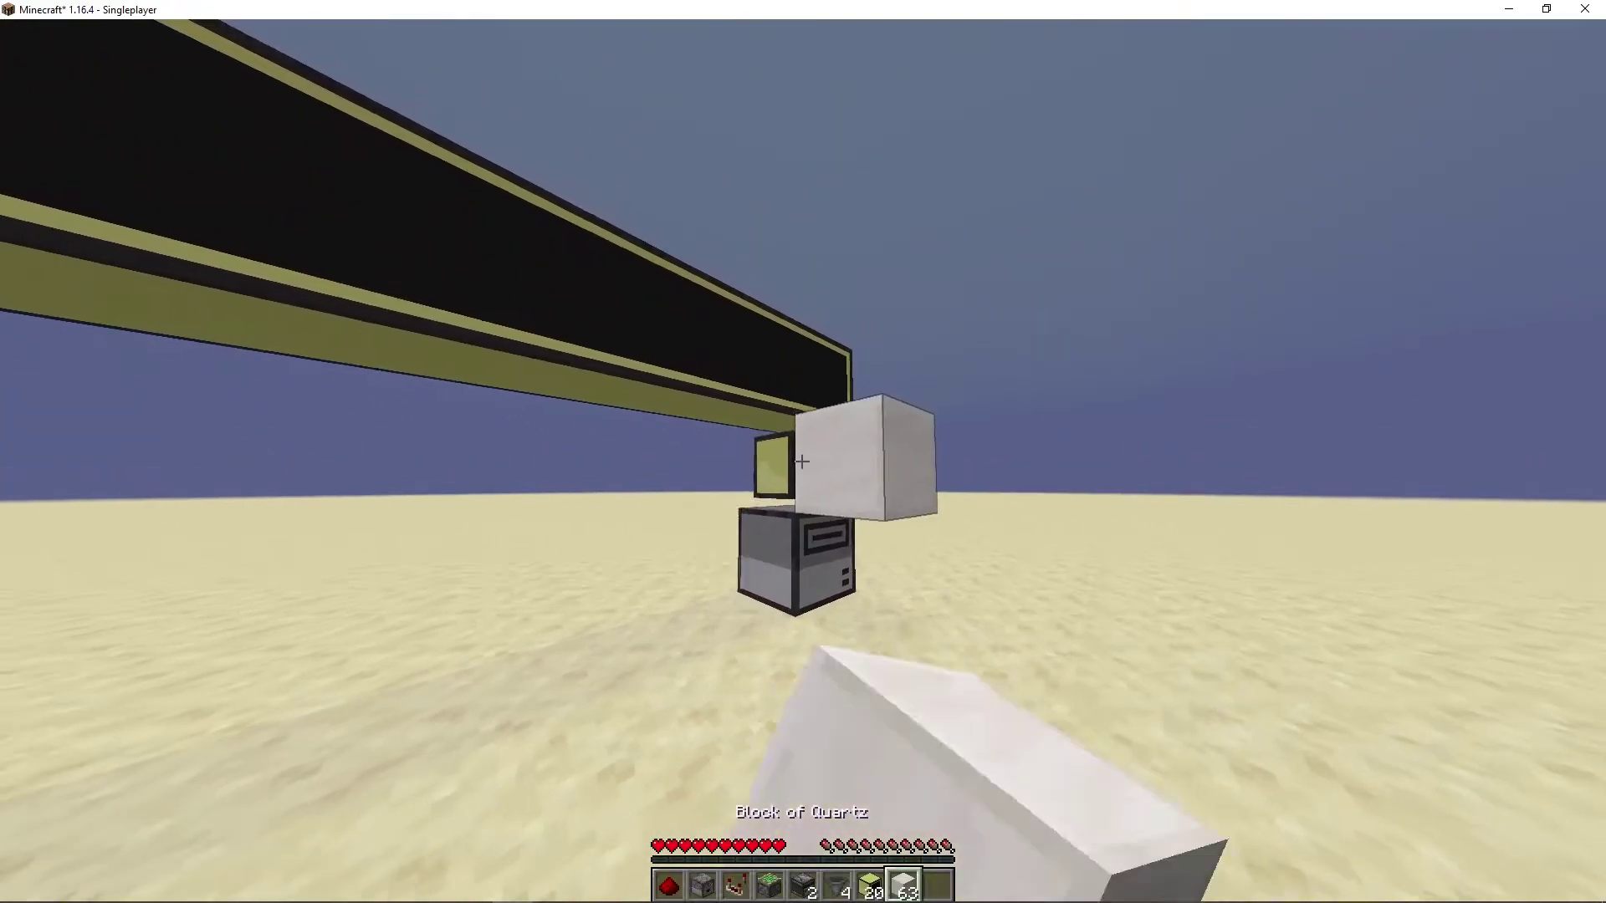
right_click(802, 462)
right_click(802, 462)
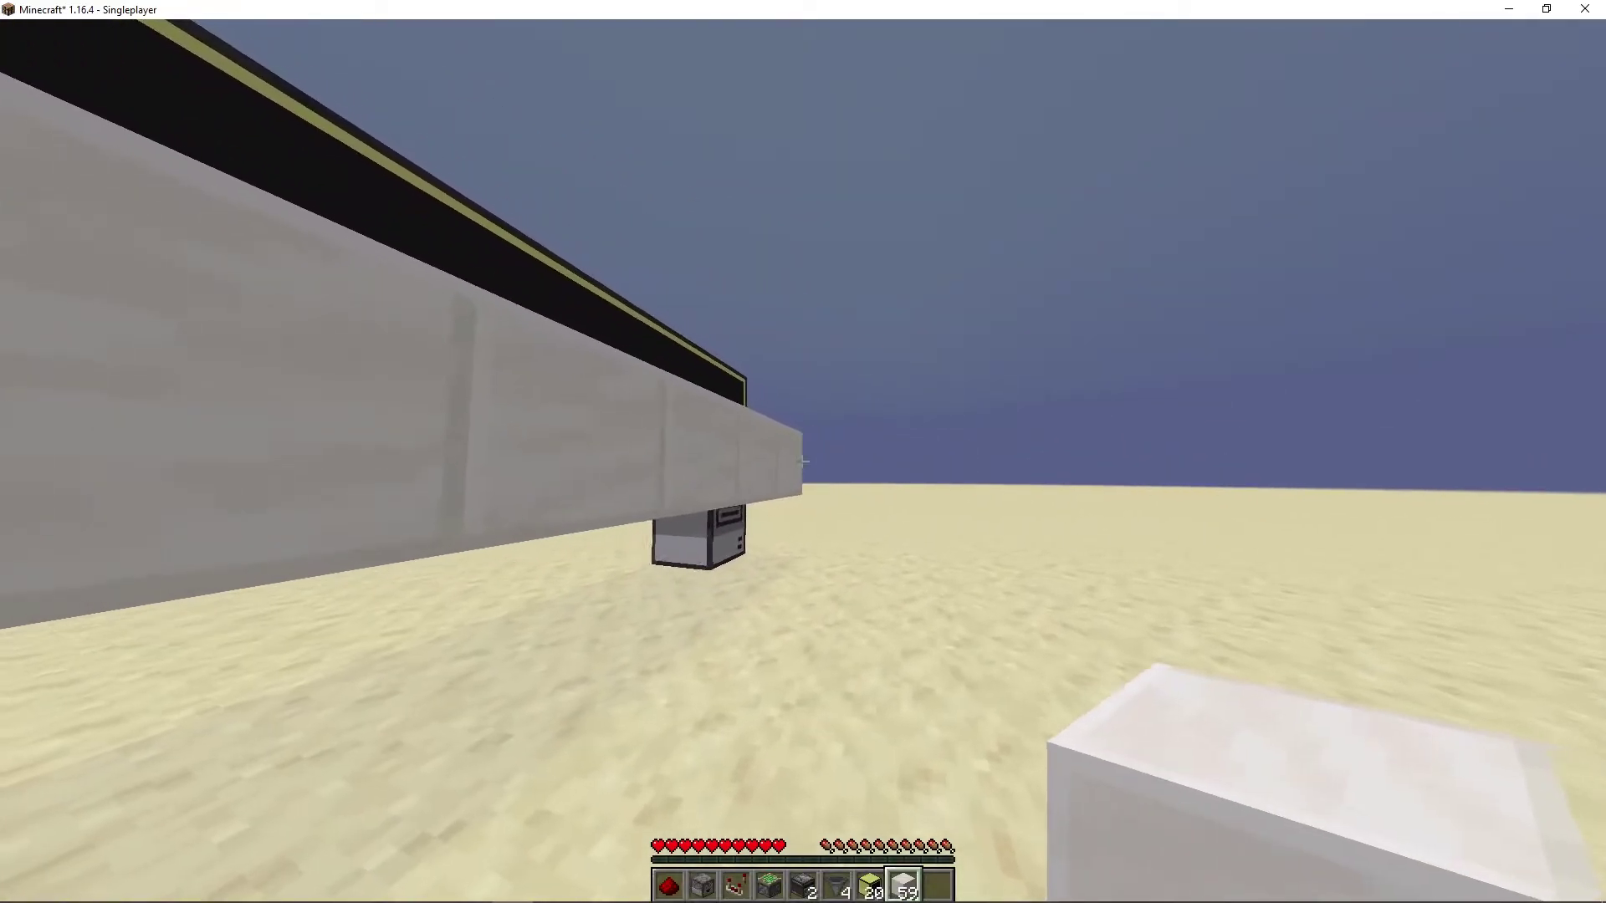
right_click(803, 463)
right_click(803, 452)
right_click(803, 453)
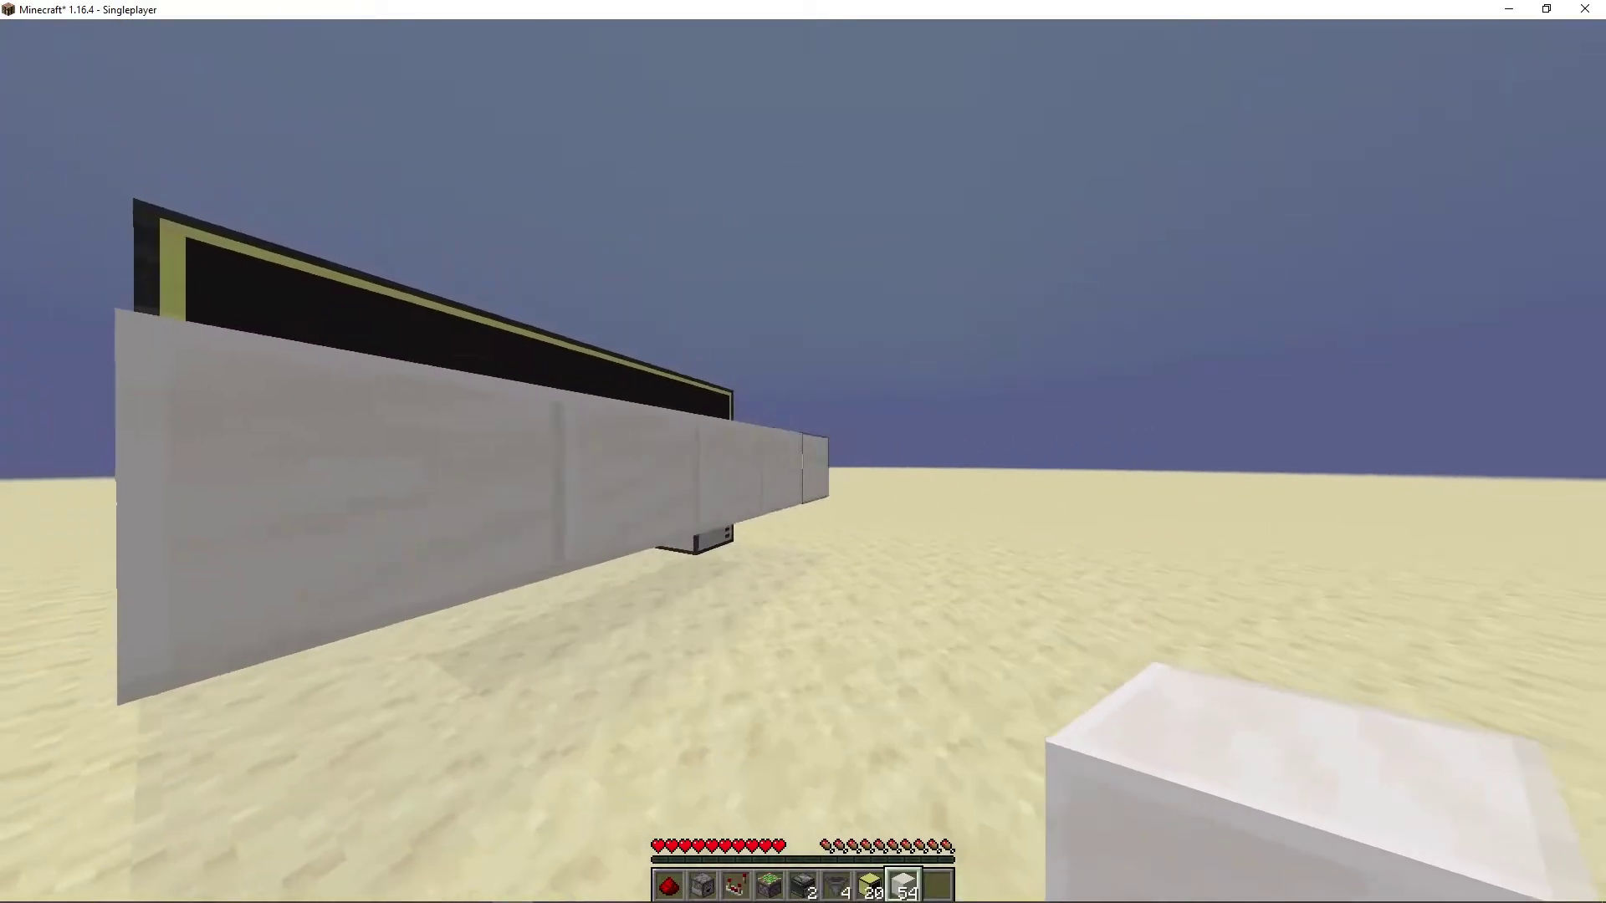
- Place a sandstone block beside the monitor row and ready the advanced monitors
key("e")
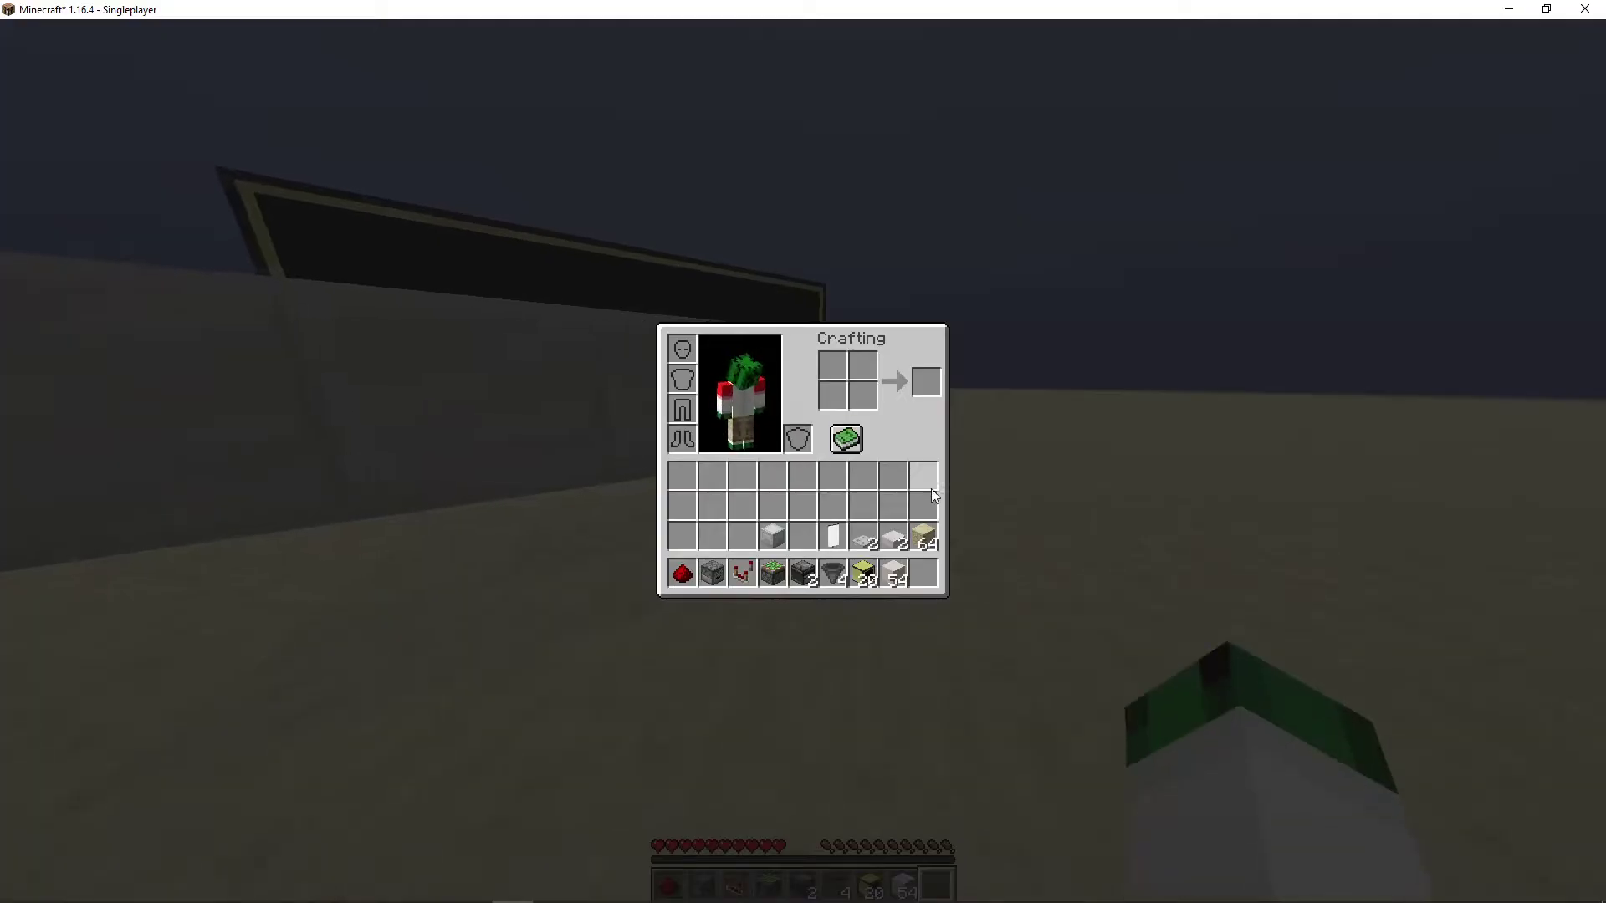
key("e")
right_click(803, 462)
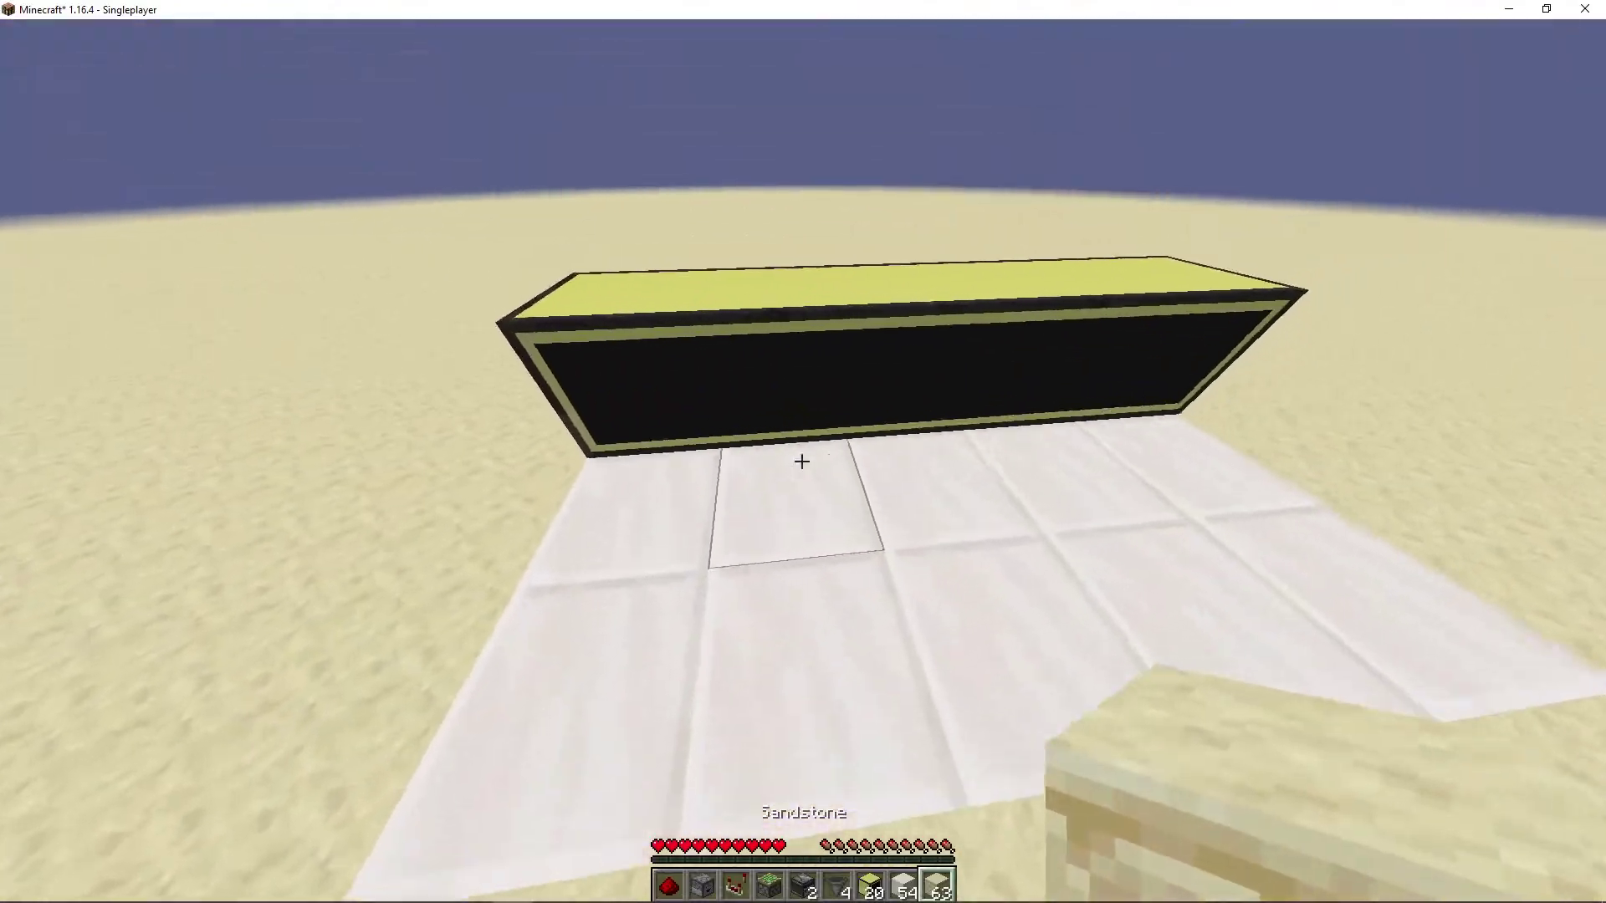
key("8")
key("7")
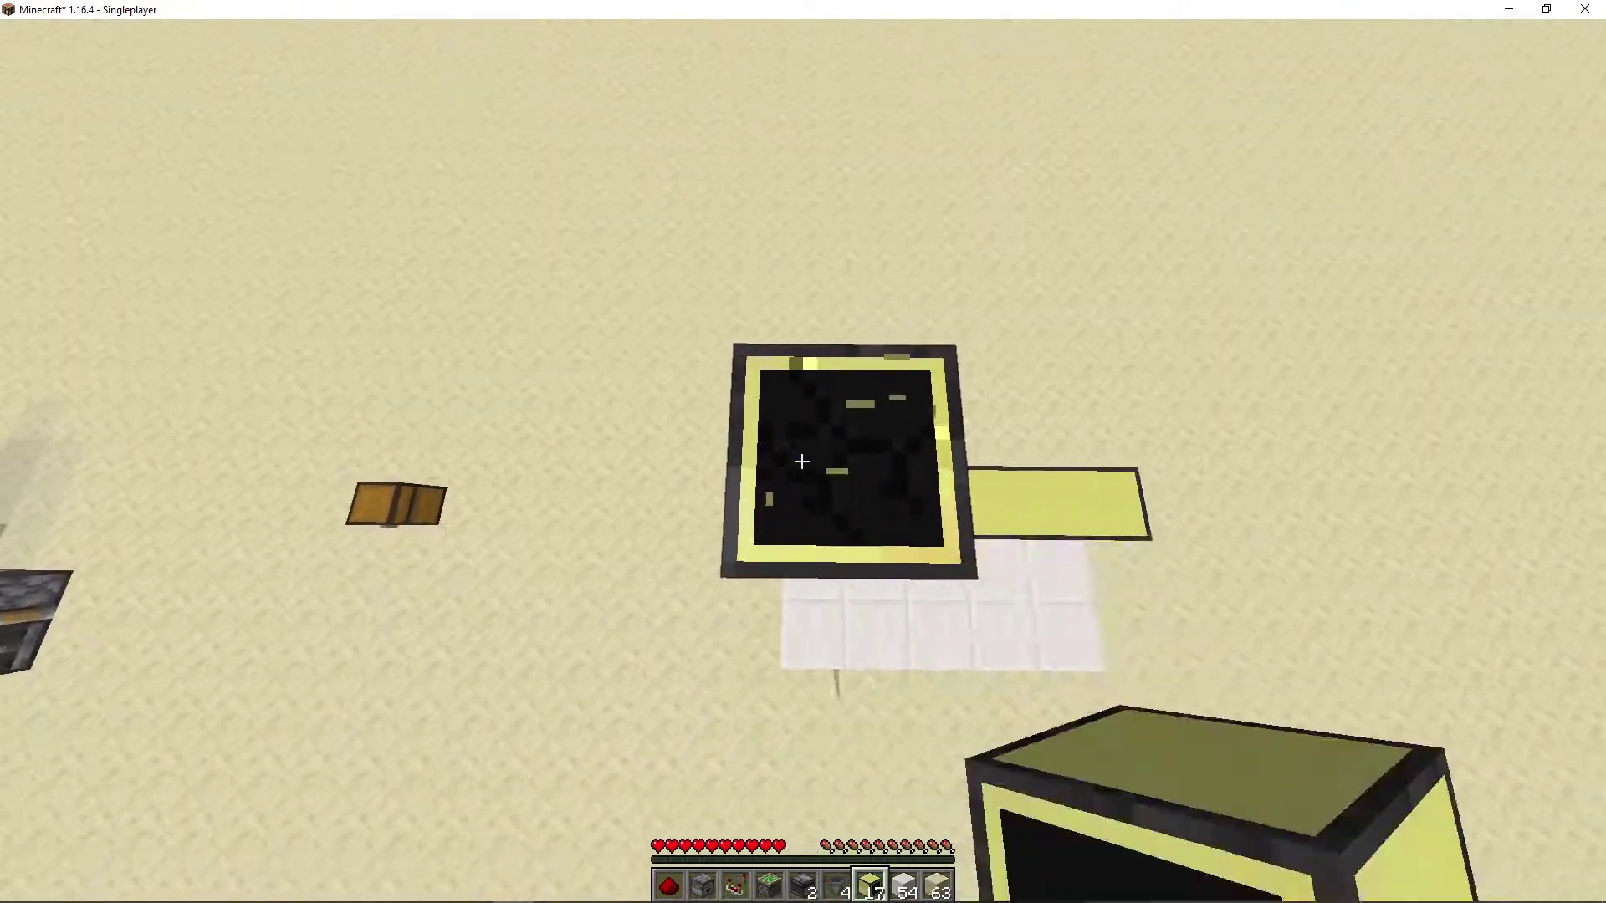
- Break the stray monitor and place a new monitor block on the build
left_click(802, 461)
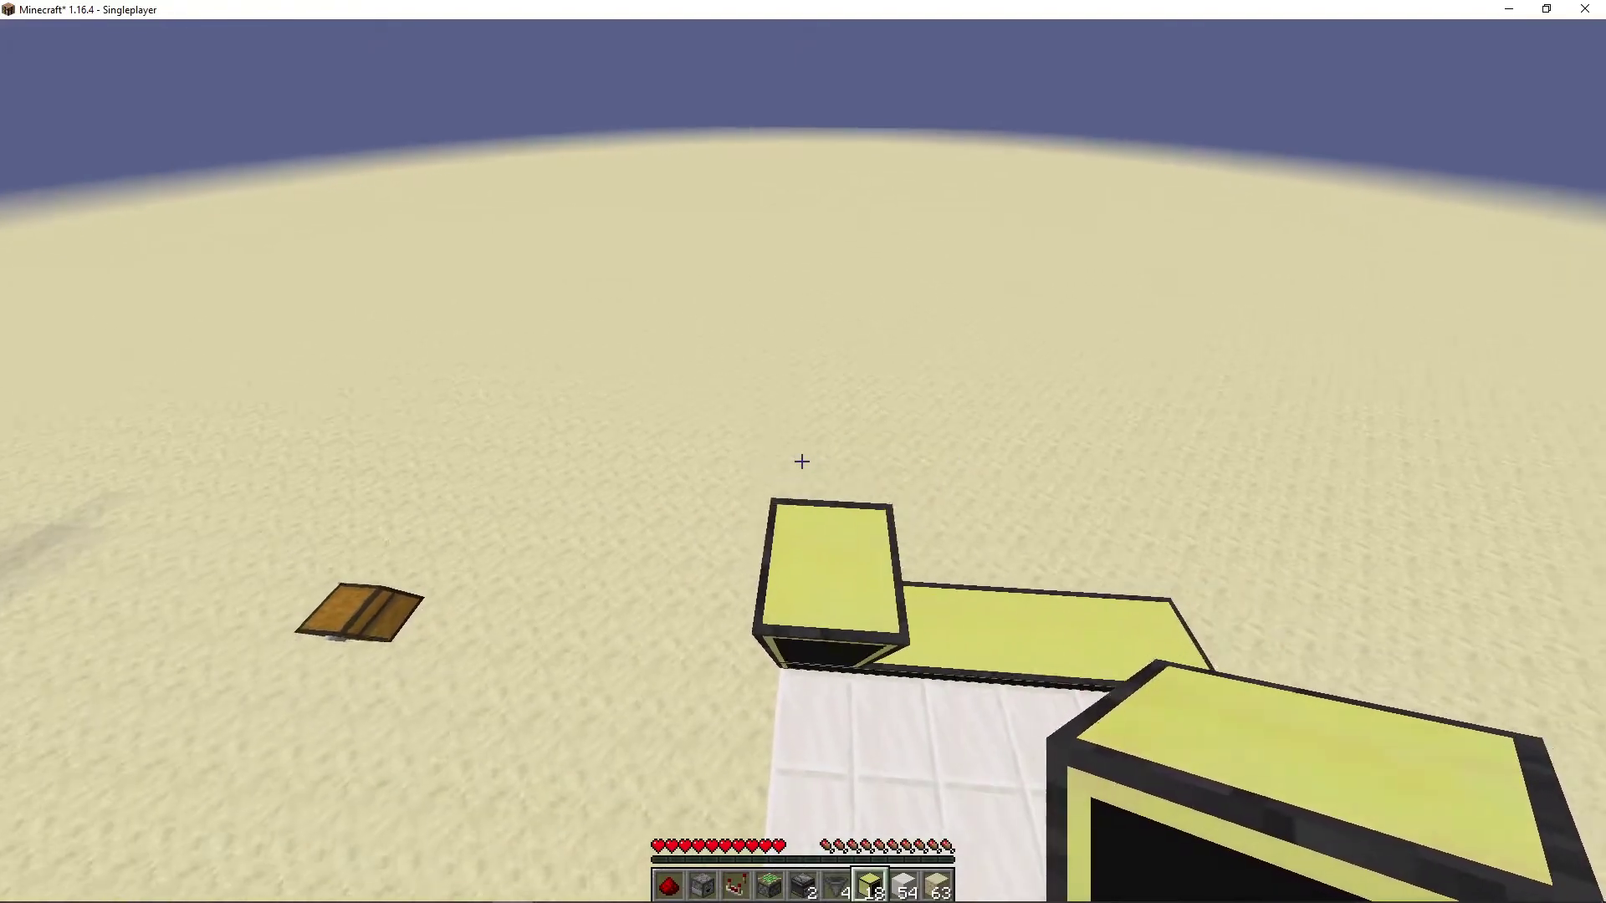
key("s")
right_click(801, 461)
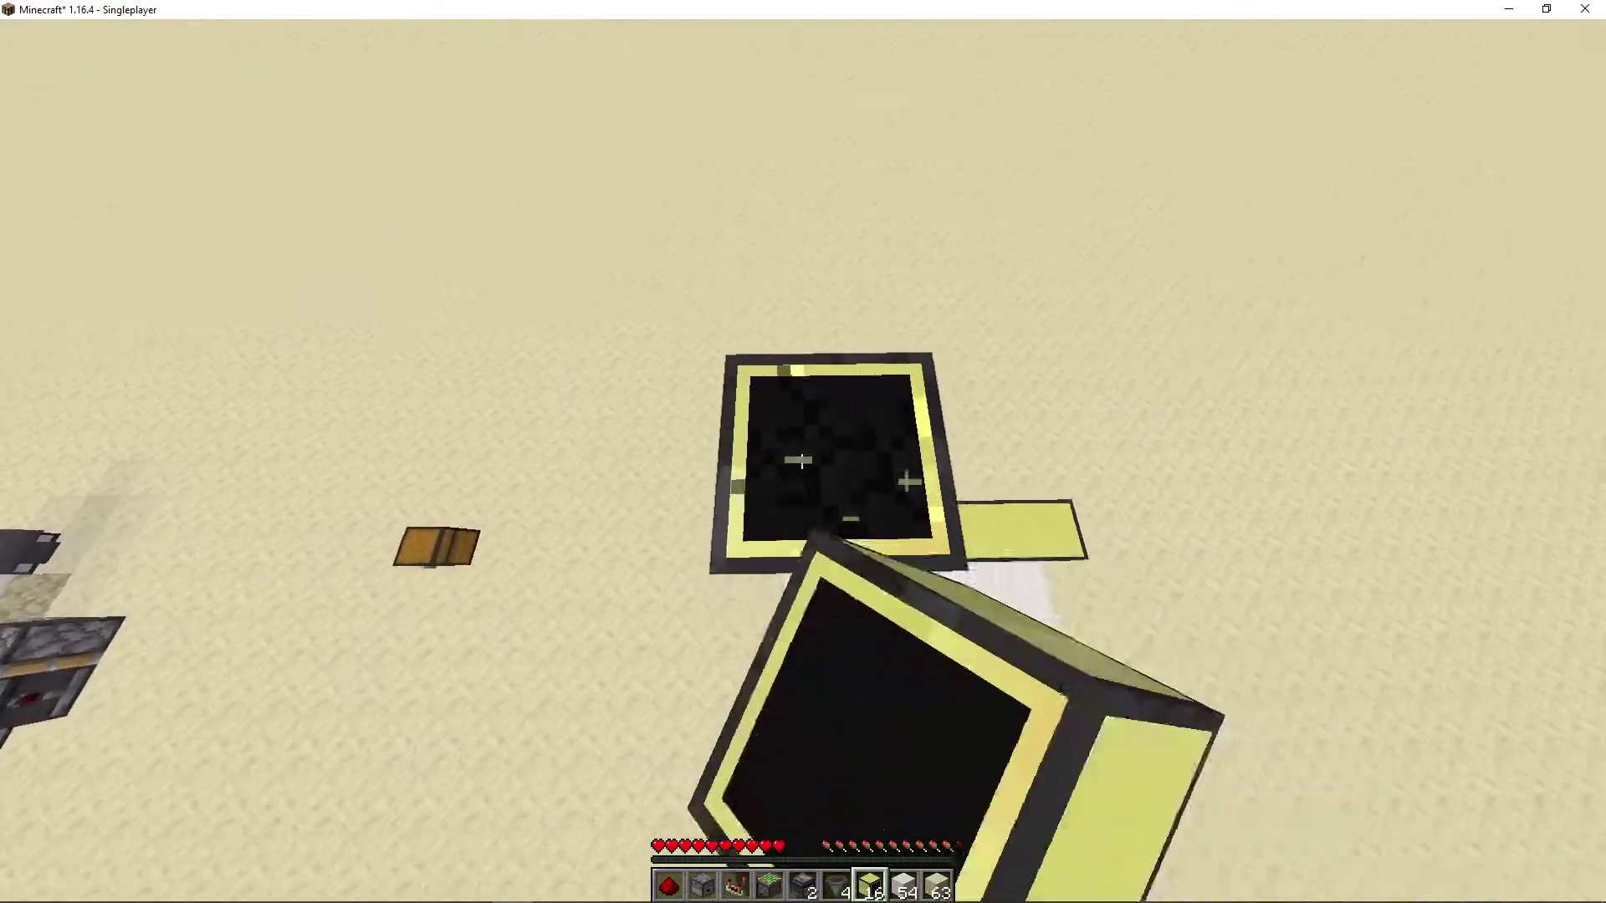
- Stack advanced monitors into a tall multi-row screen above the quartz floor
key("s")
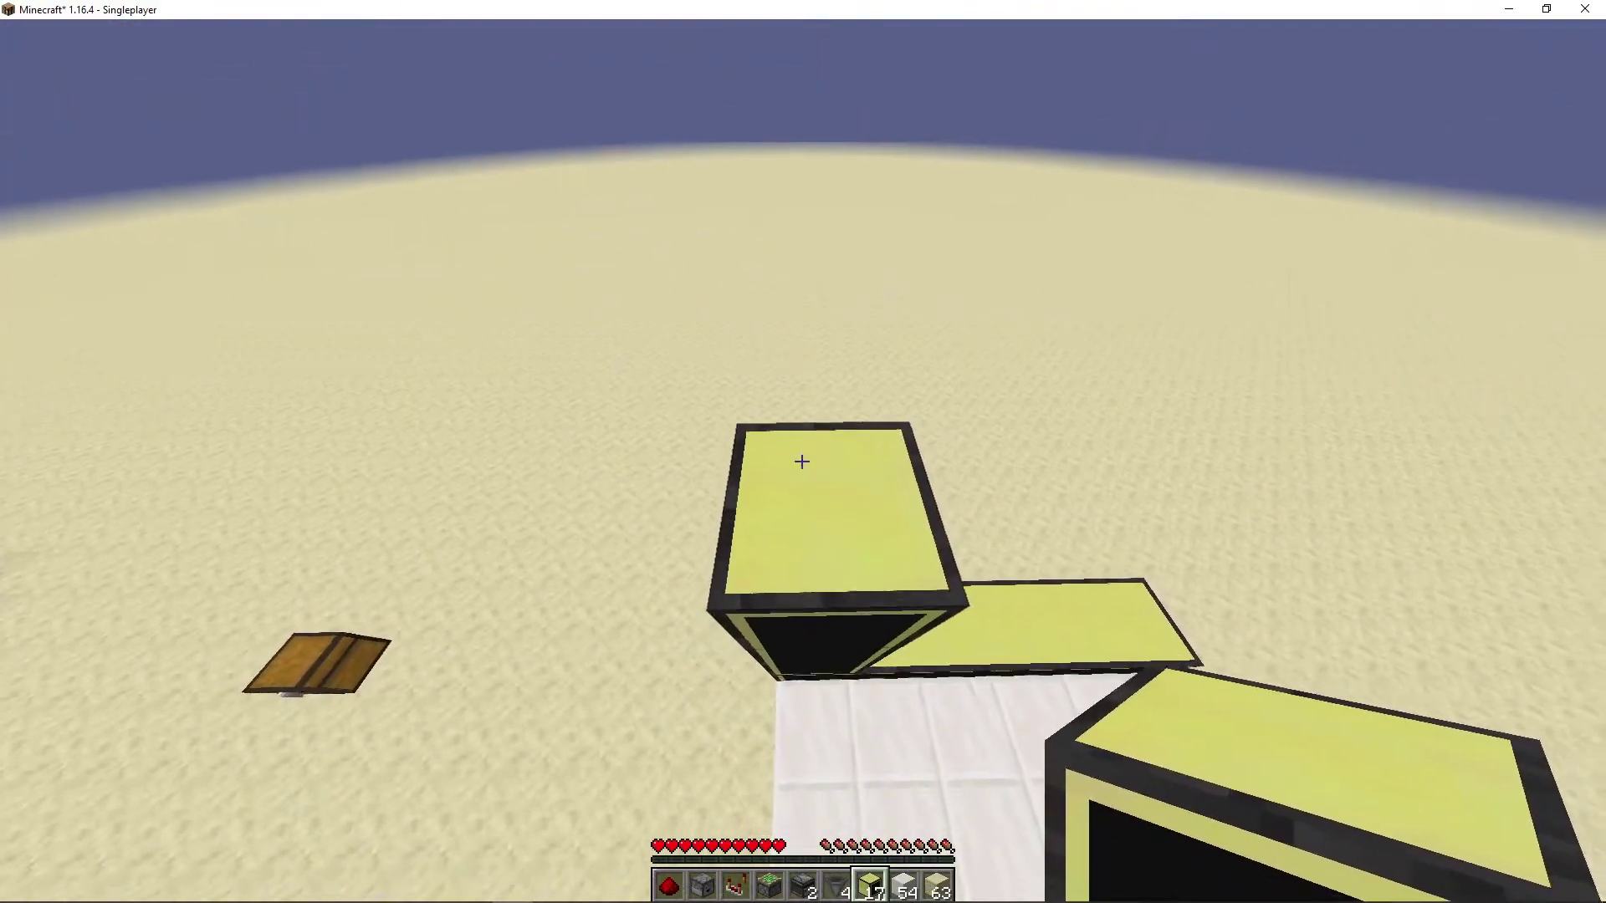
key("s")
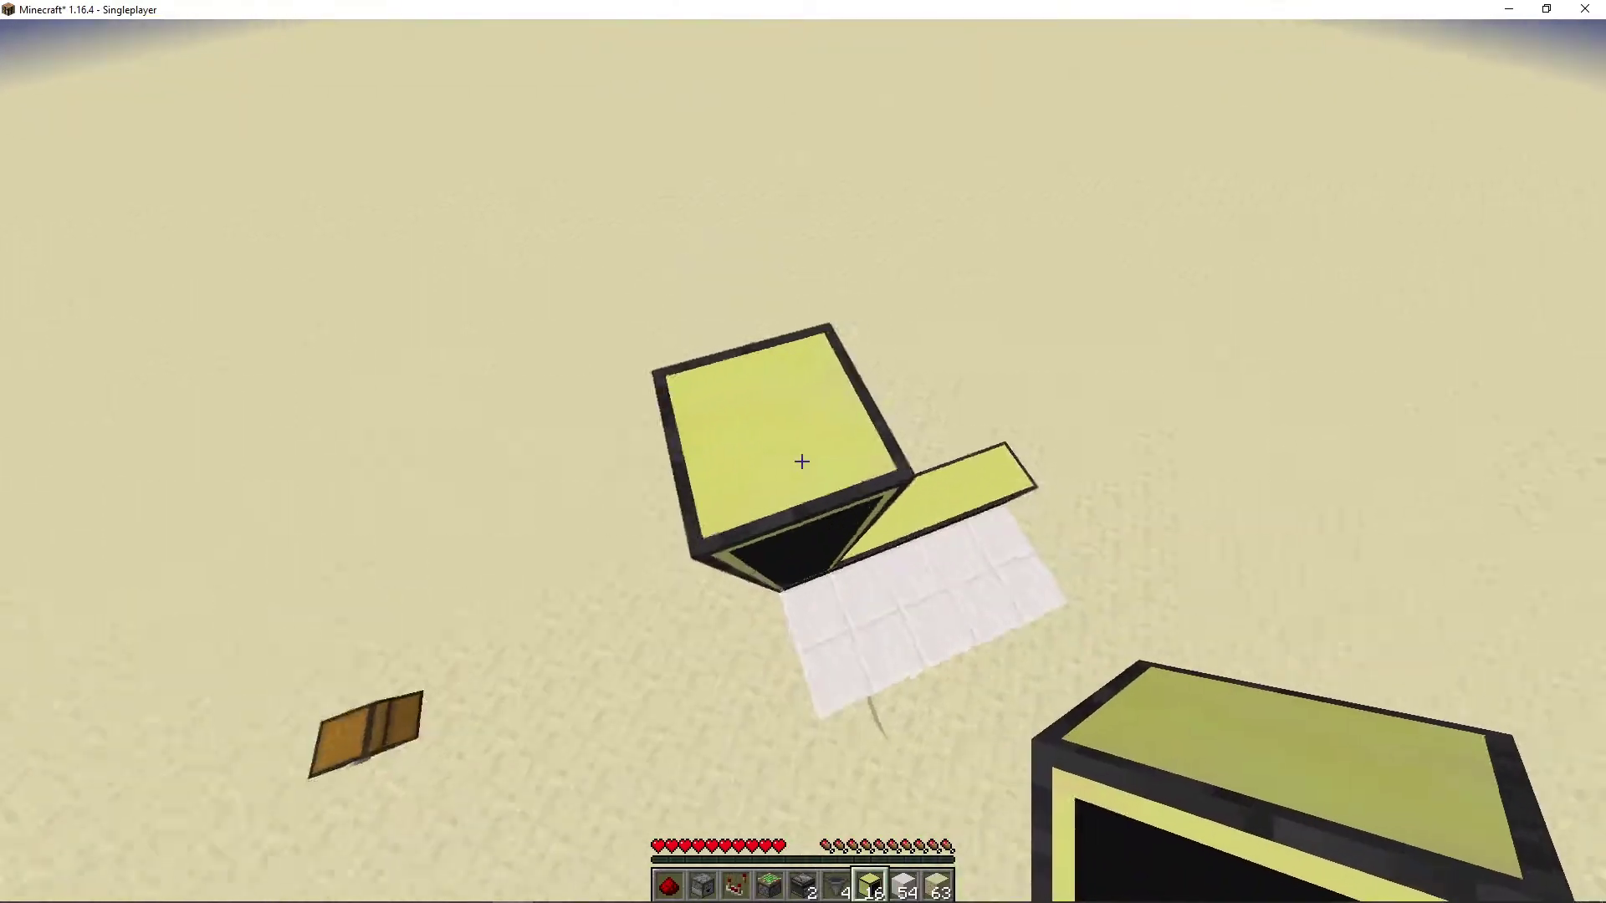
key("w")
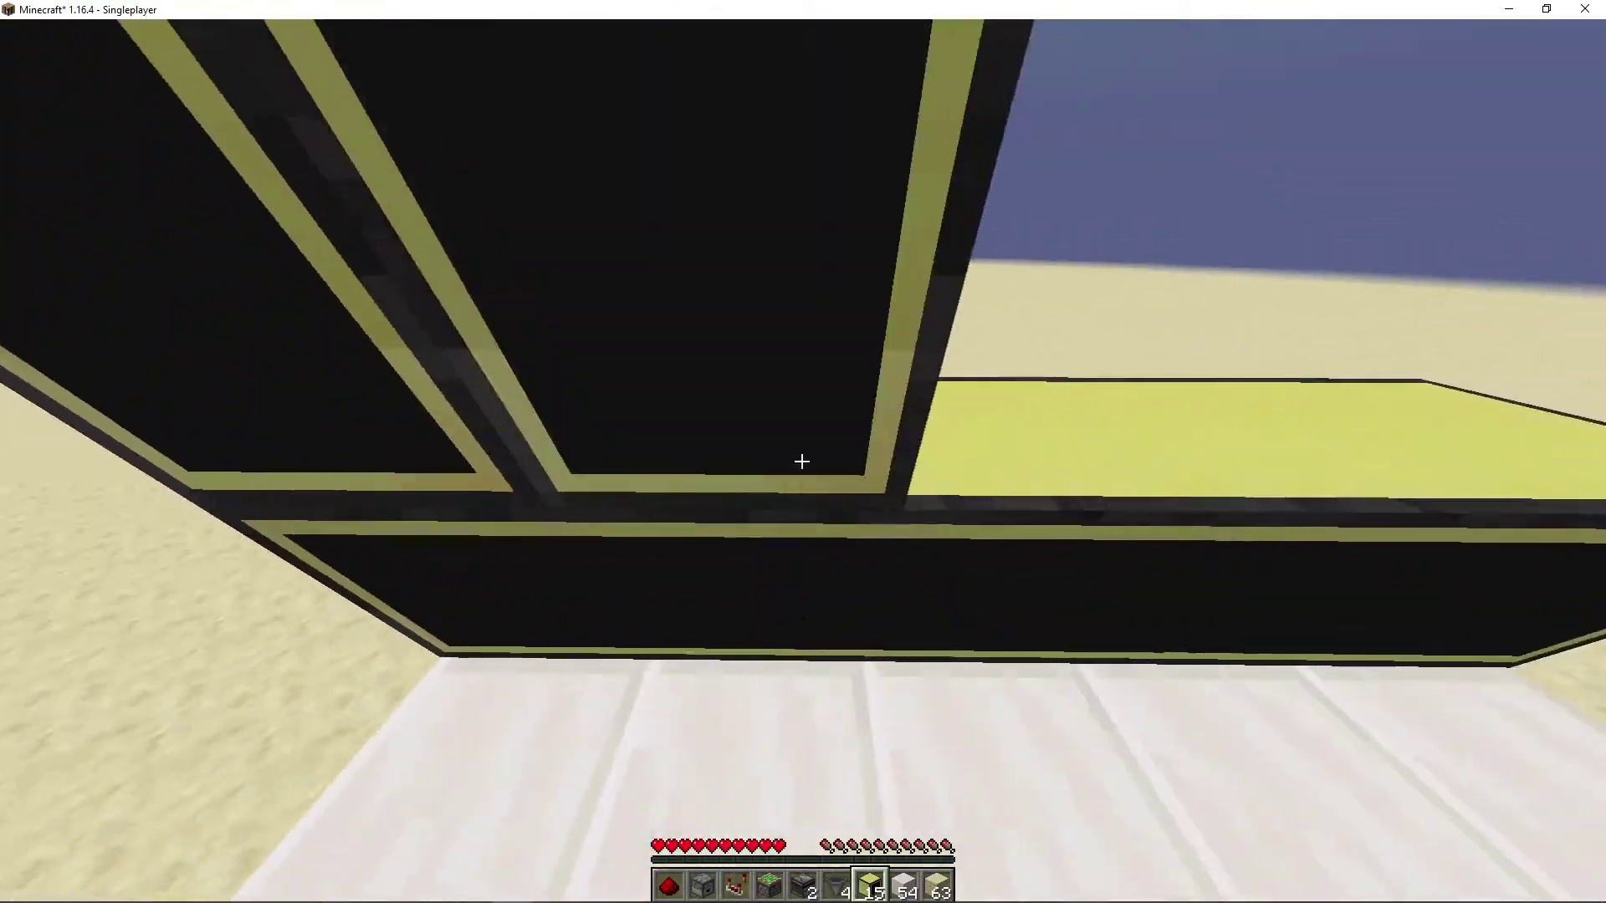
right_click(802, 460)
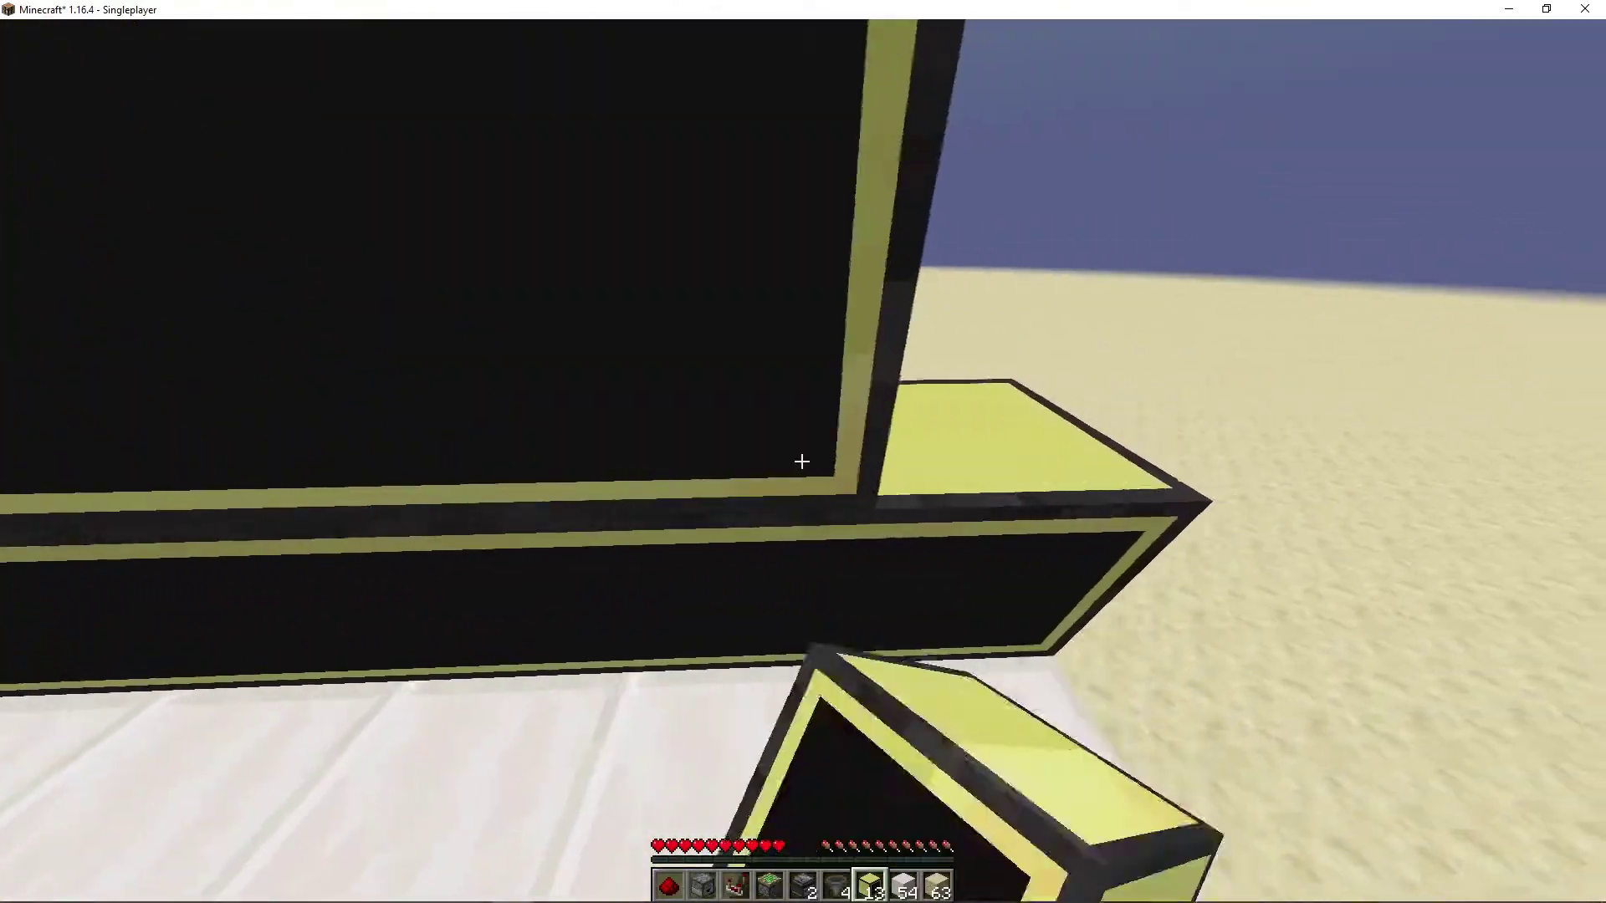
right_click(801, 461)
right_click(802, 460)
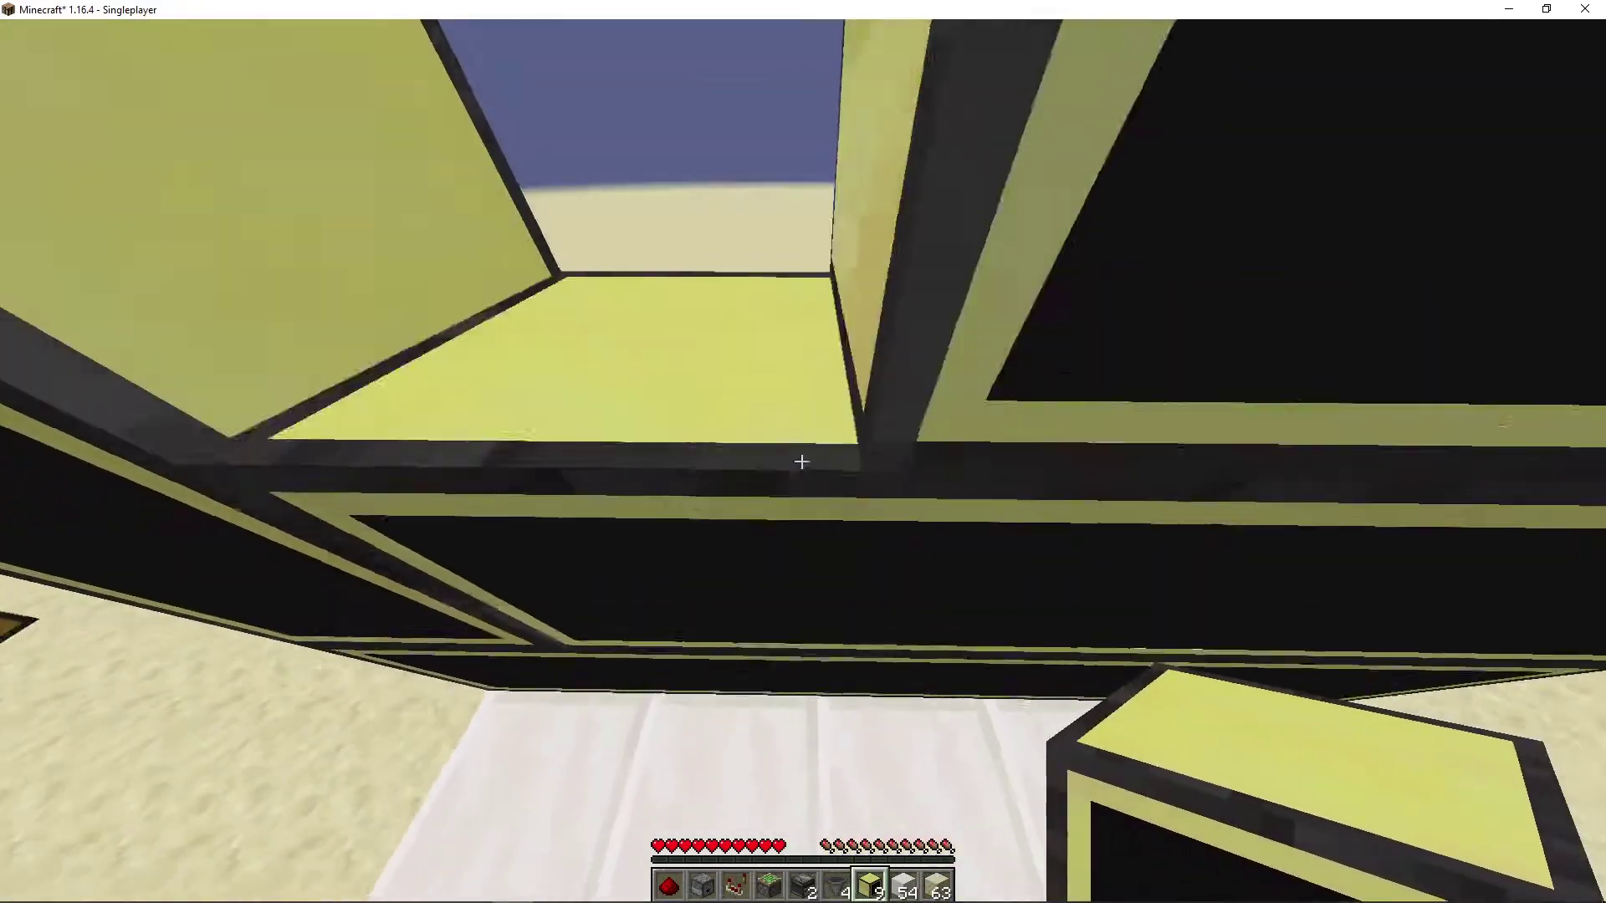
right_click(802, 461)
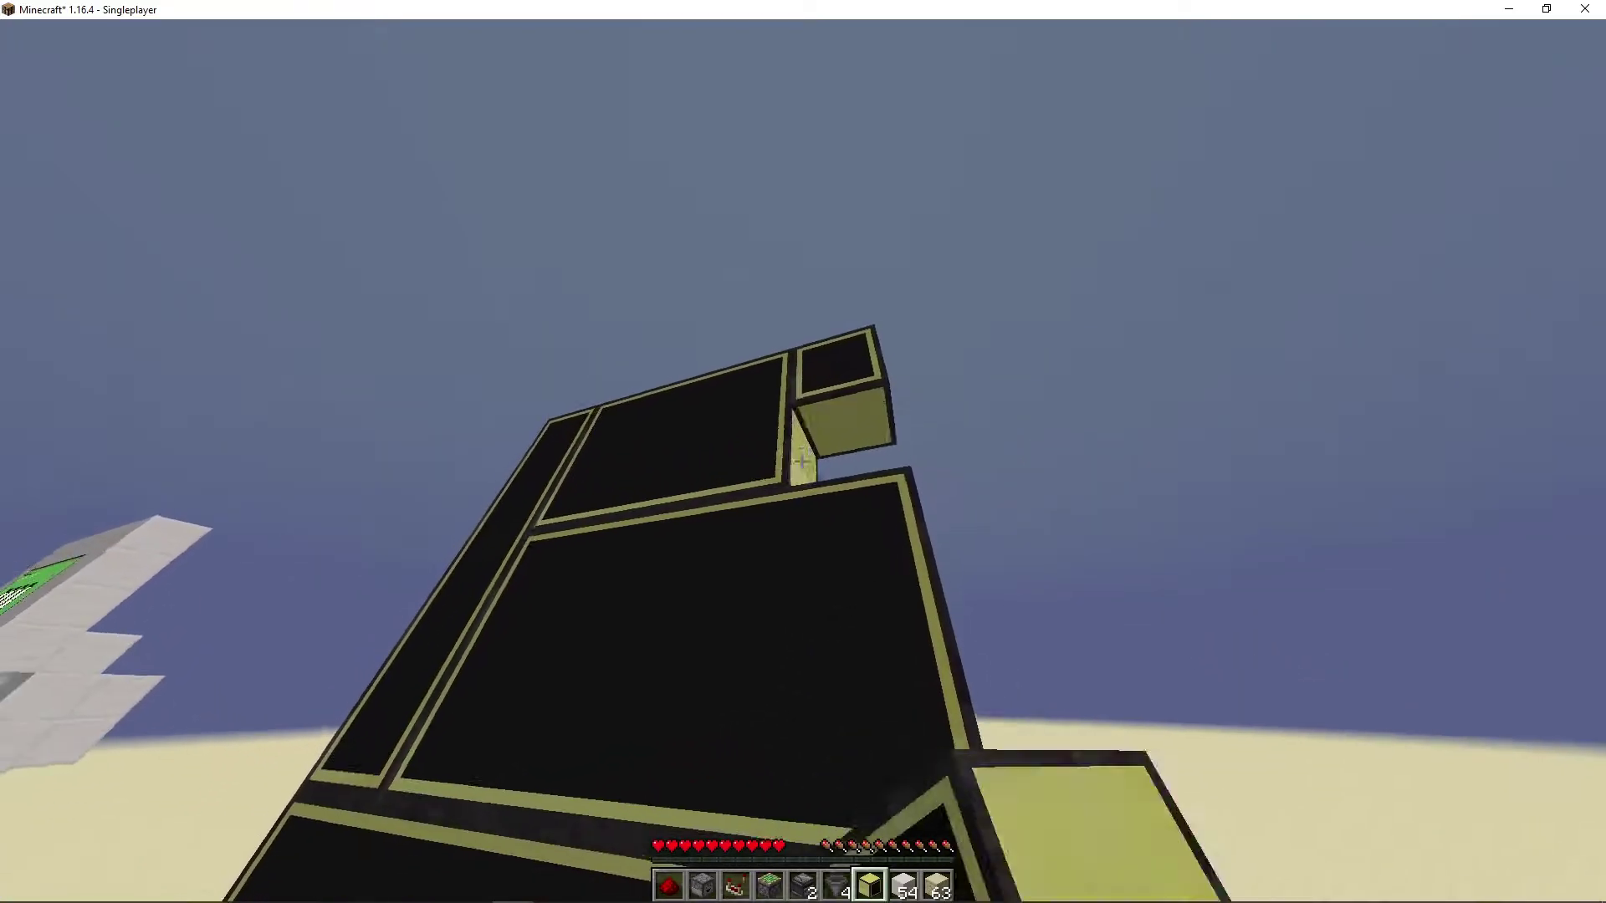
key("4")
- Place quartz at the floor edge and stack three hoppers under the monitor pillar
key("8")
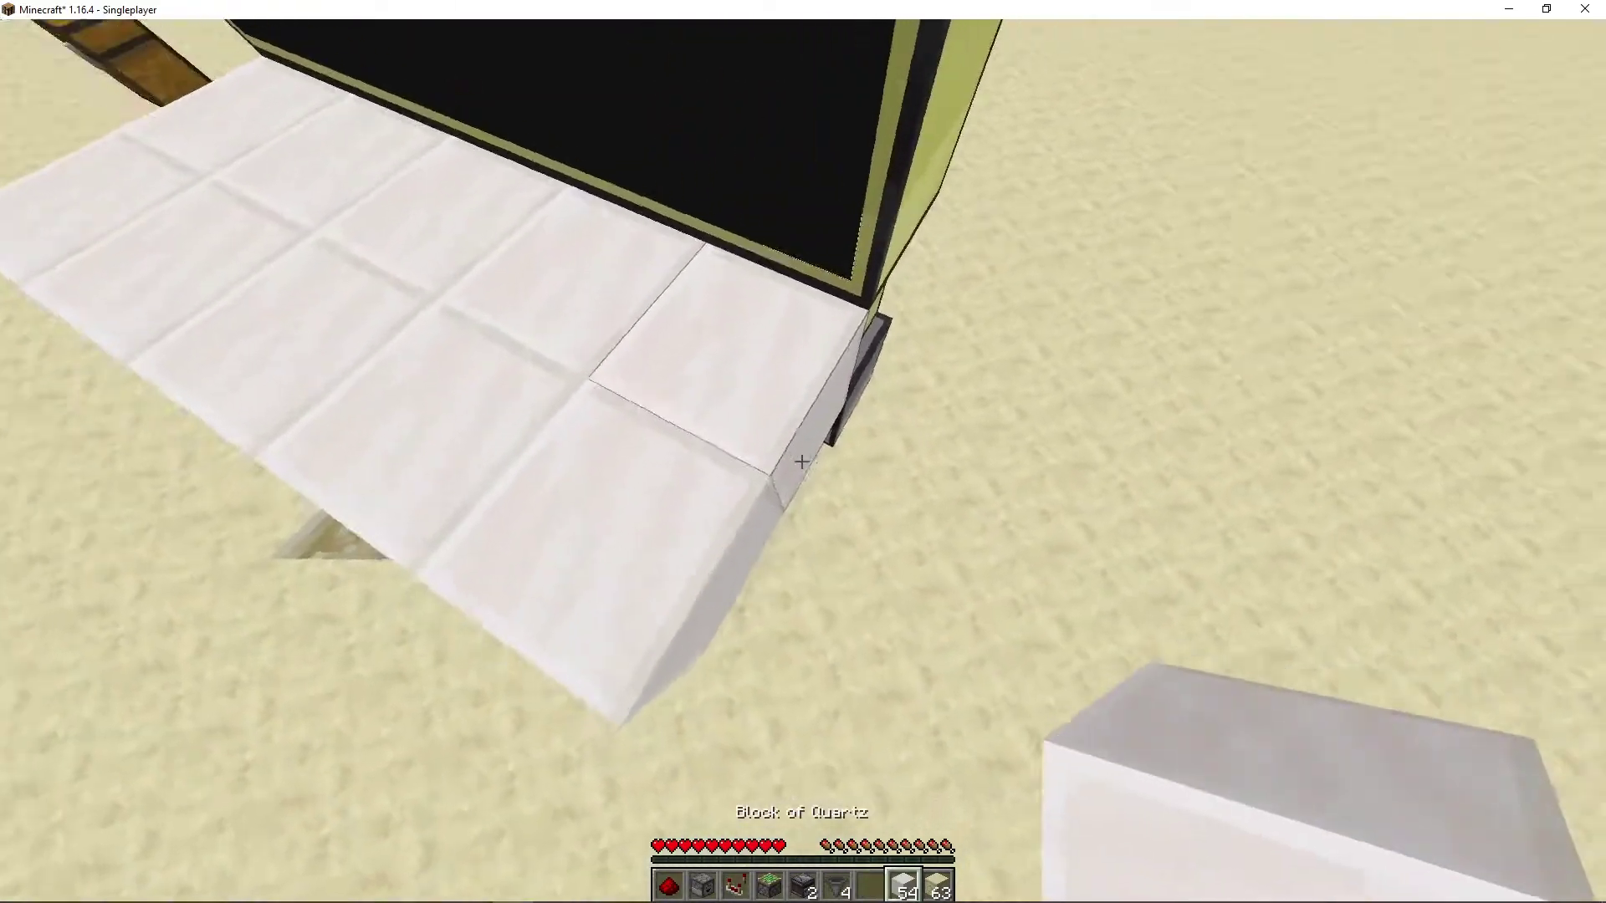
right_click(802, 460)
key("6")
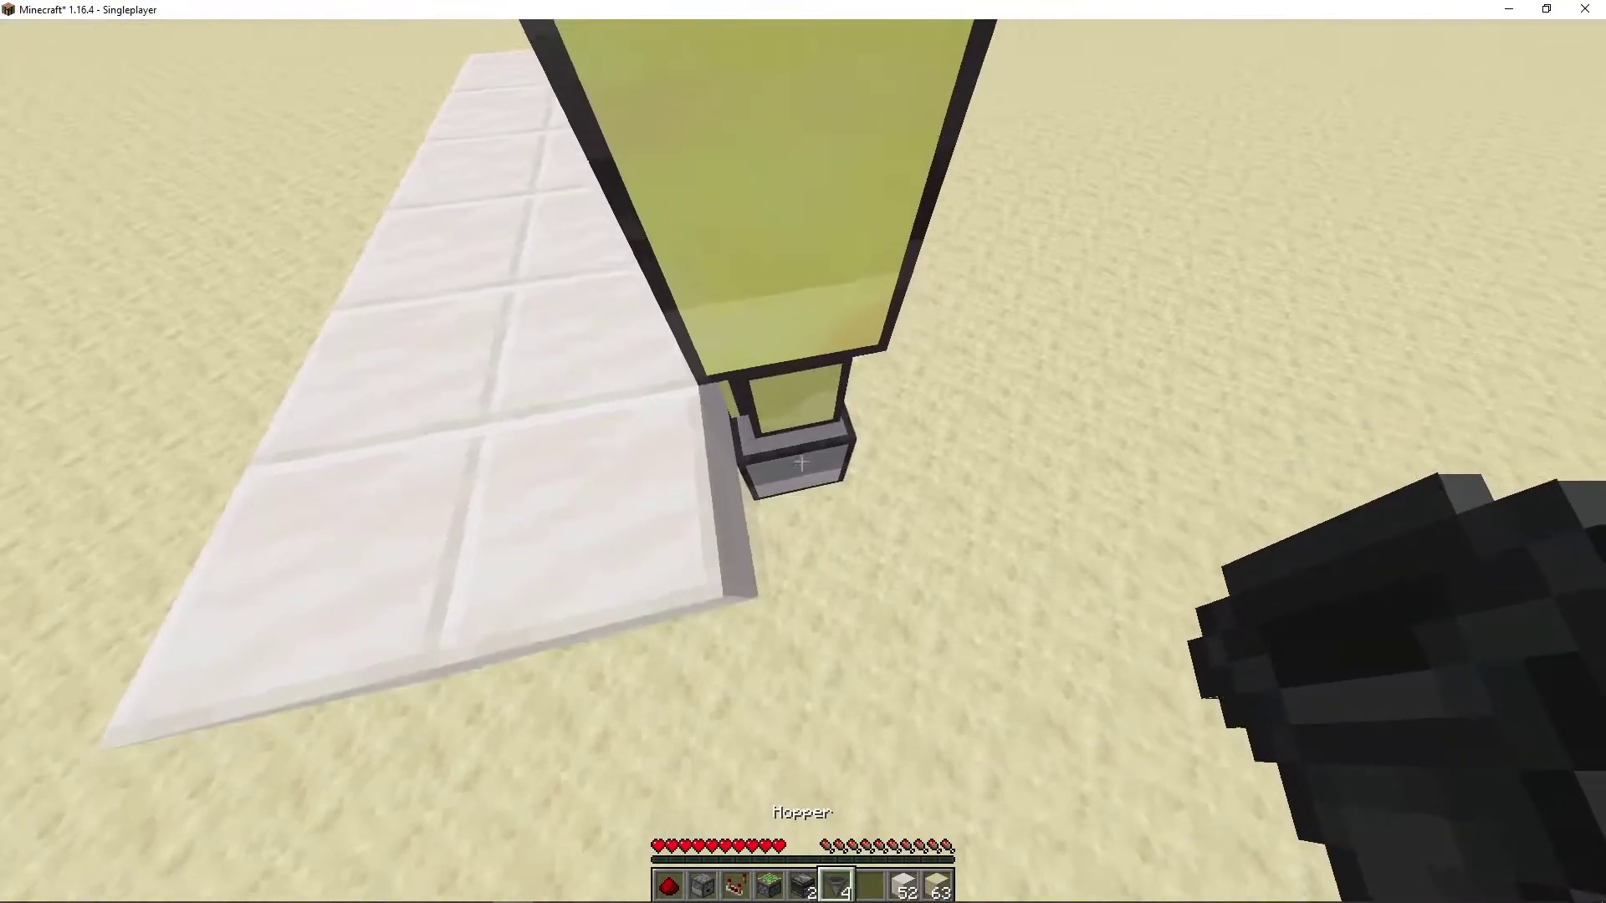
right_click(801, 461)
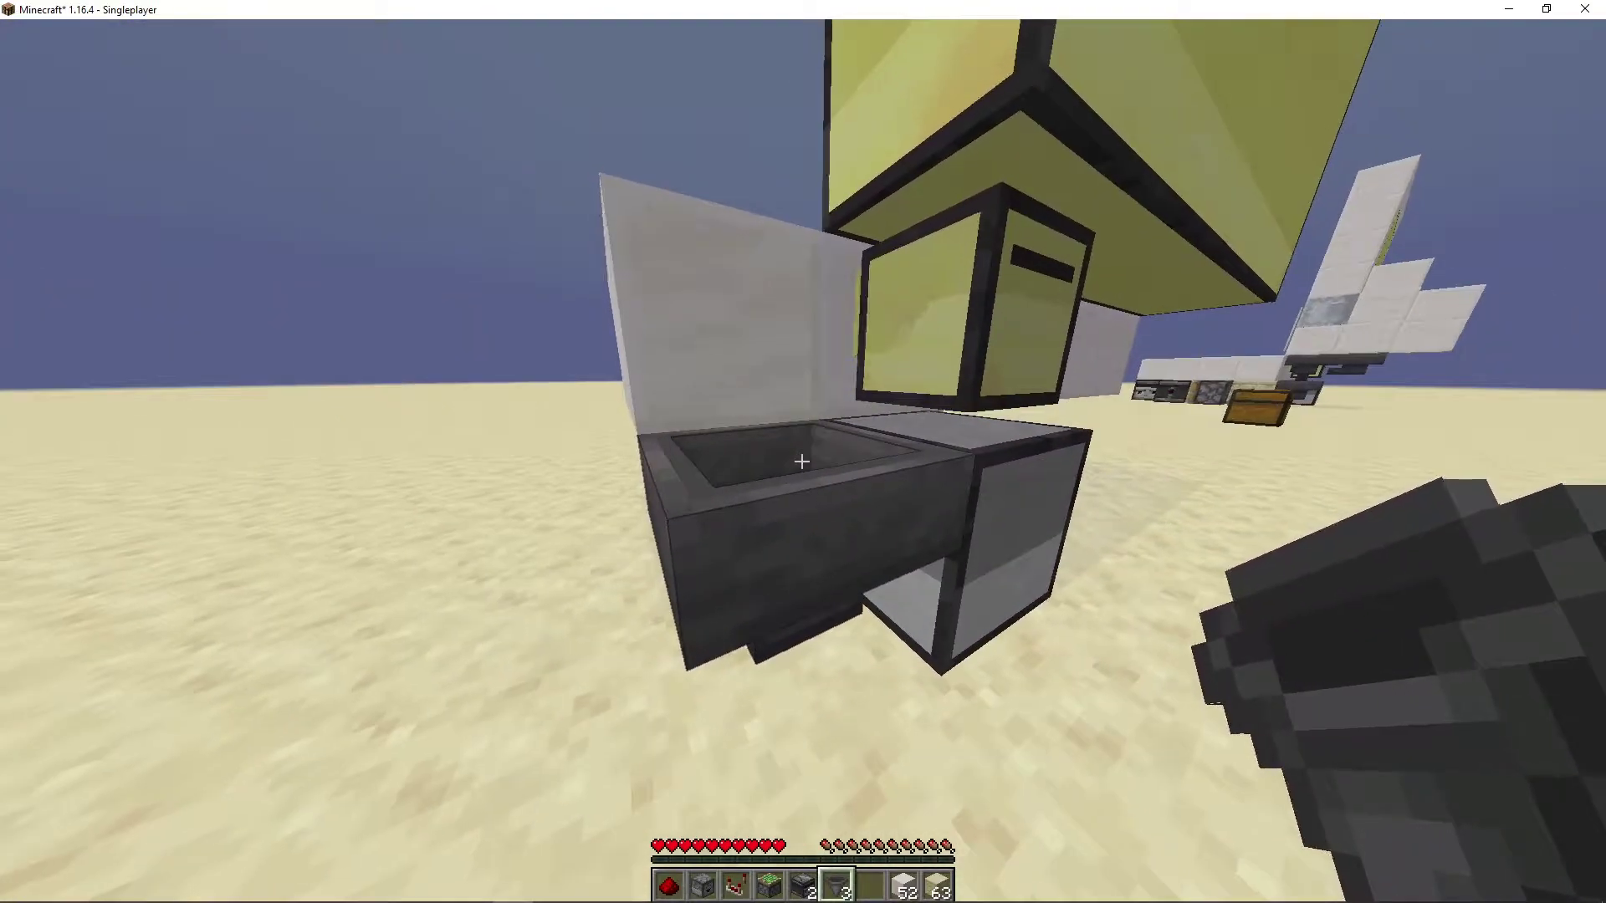
right_click(802, 461)
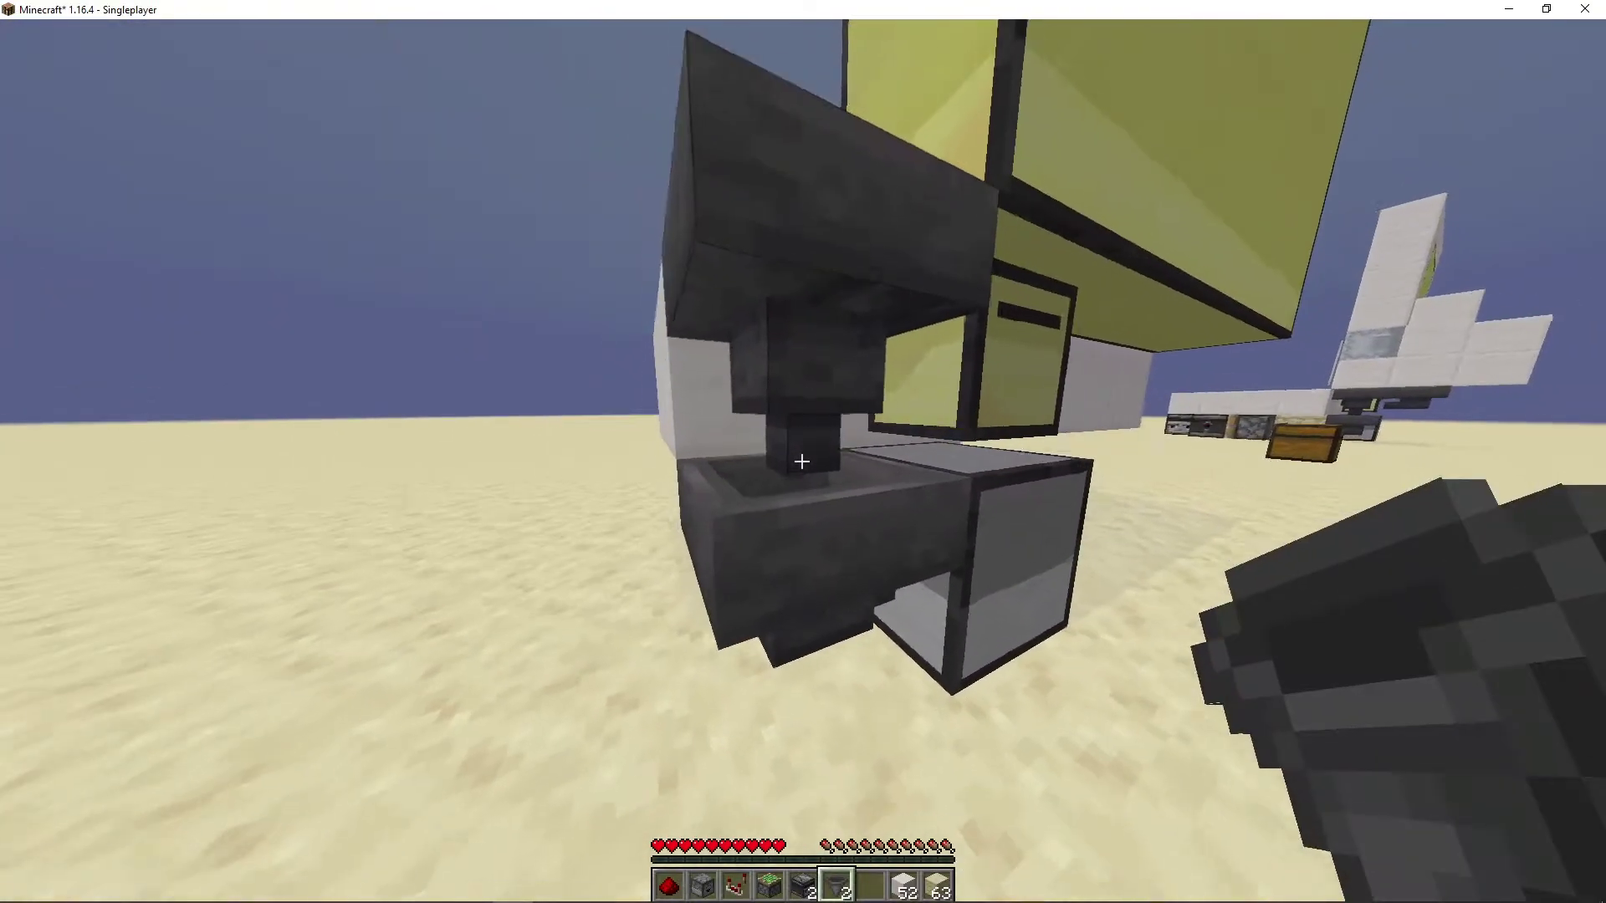
right_click(802, 461)
- Place quartz slabs beside the wall and encase the hoppers in quartz blocks
key("7")
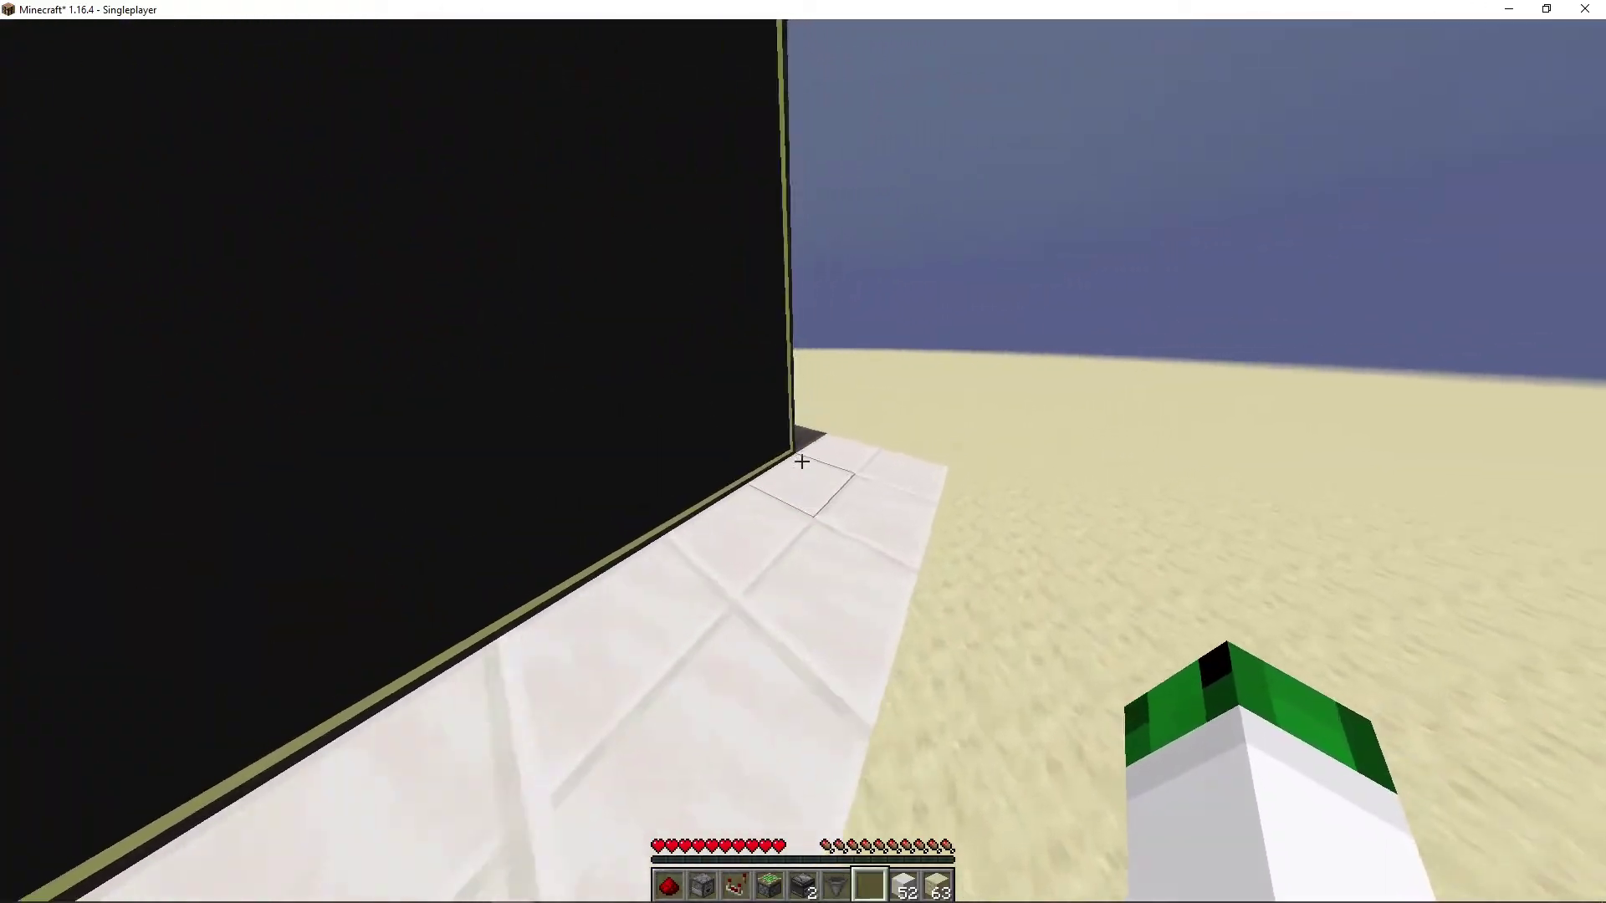
key("e")
key("e")
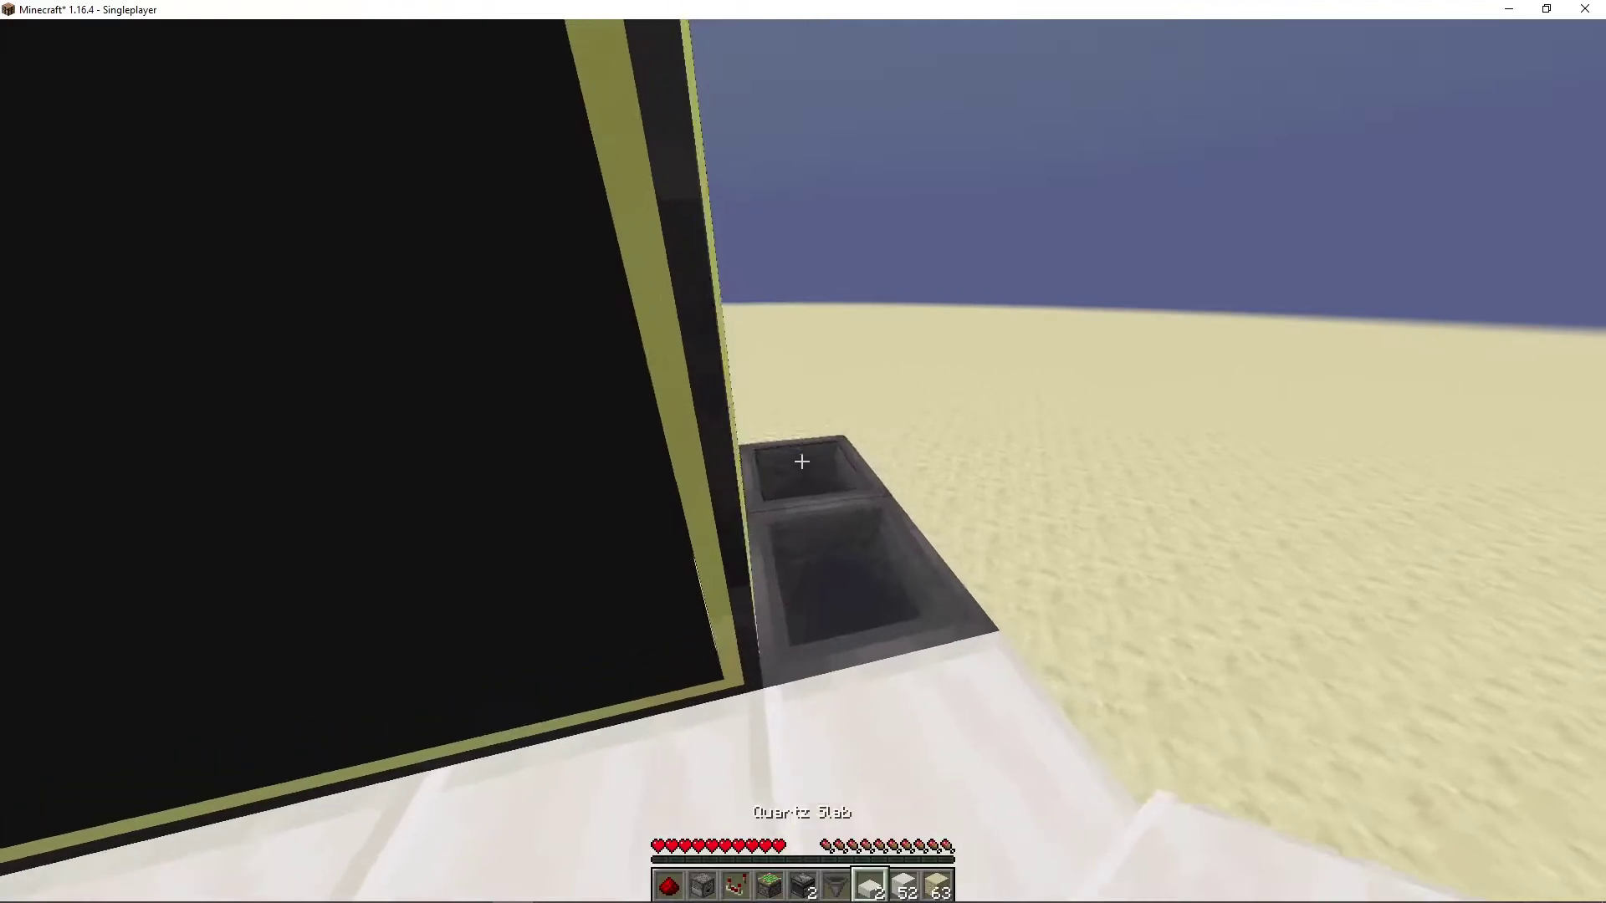
right_click(804, 453)
right_click(803, 452)
key("8")
right_click(802, 462)
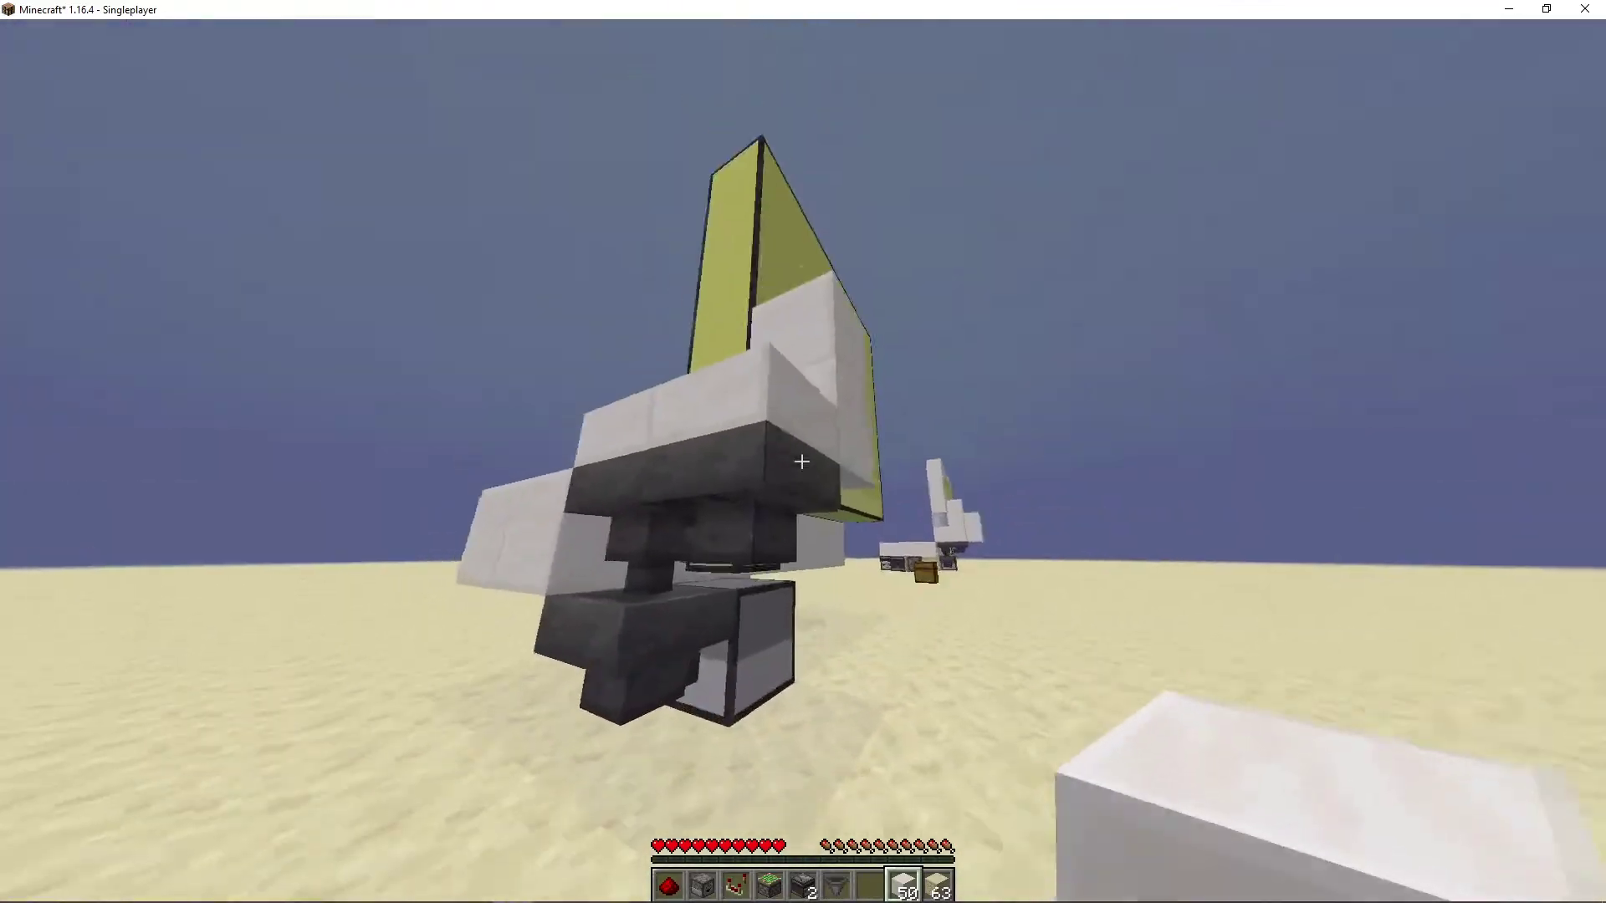
right_click(802, 463)
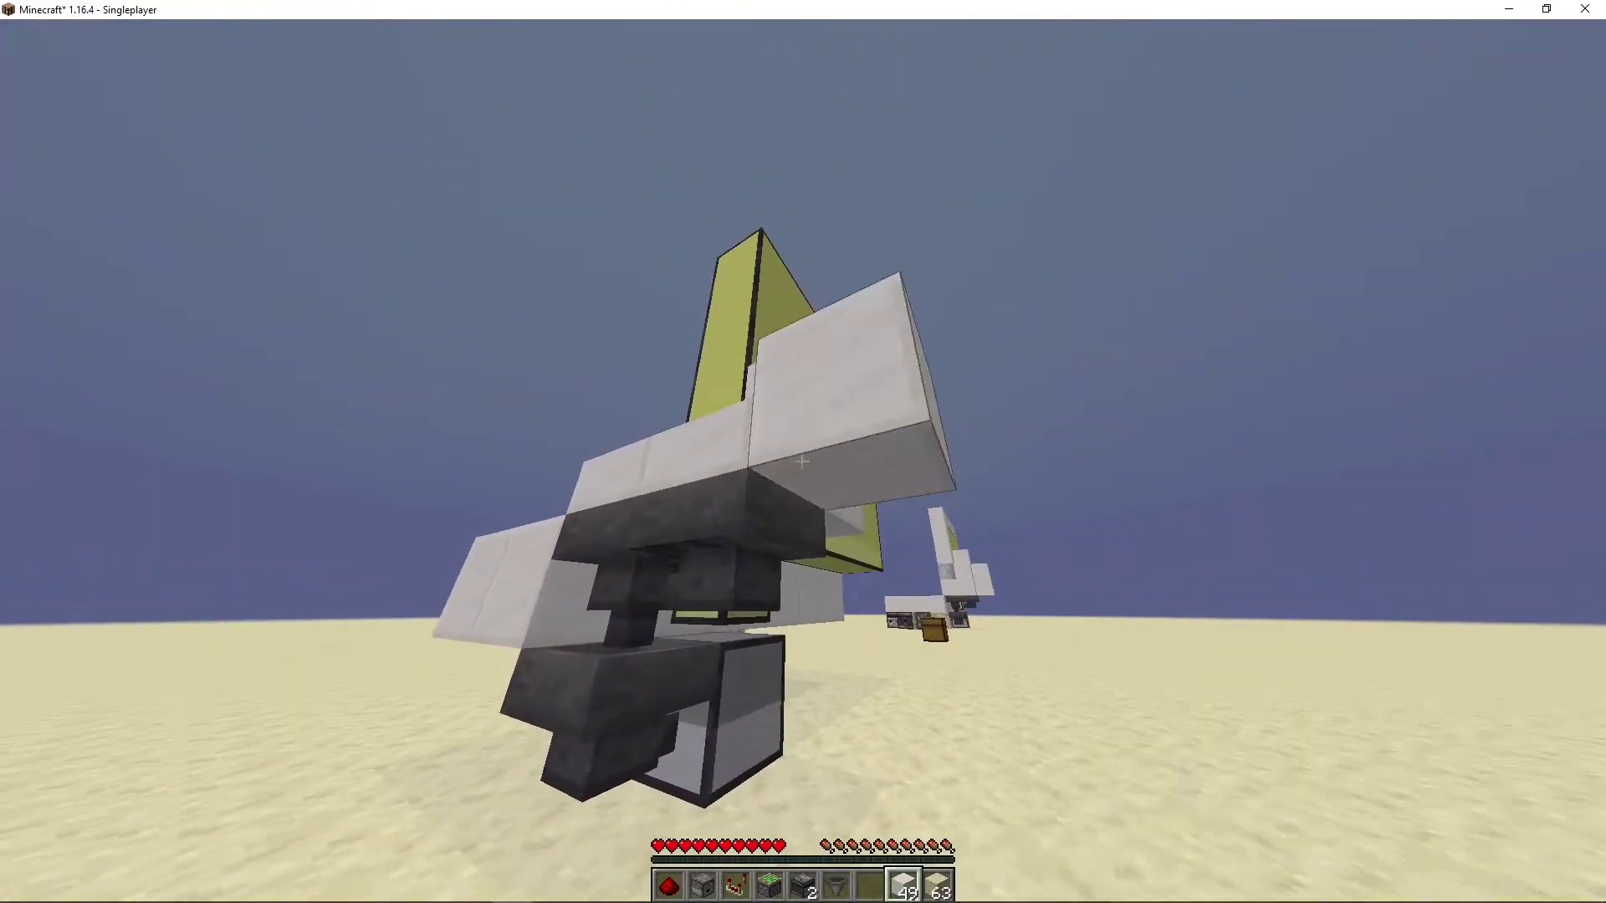
right_click(802, 462)
right_click(803, 462)
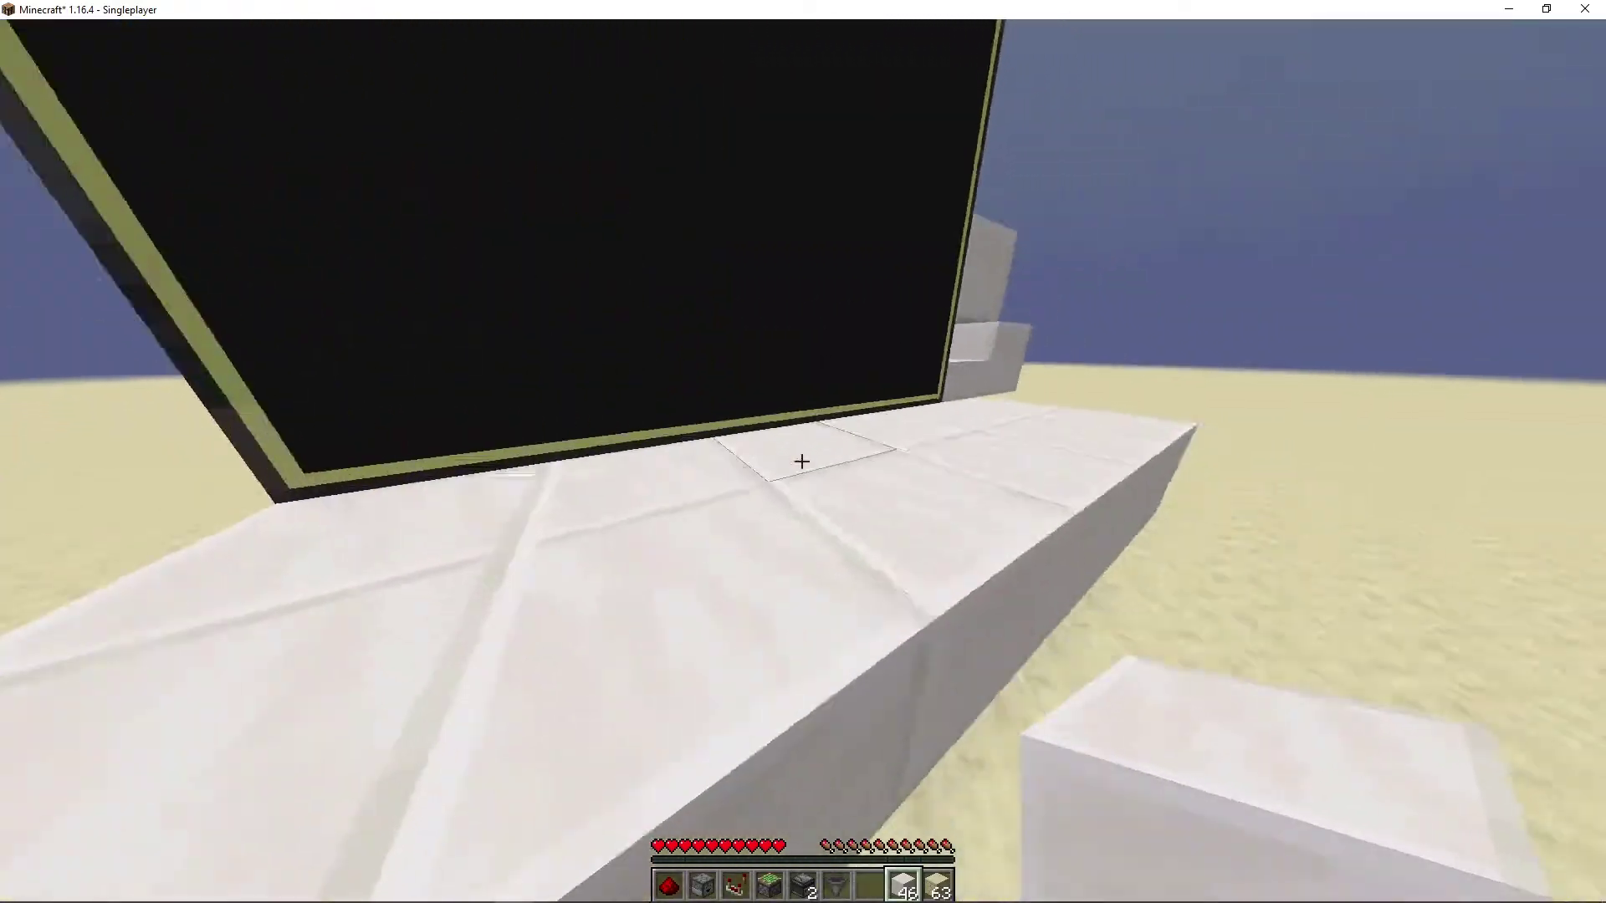
scroll(803, 452, "up", 1)
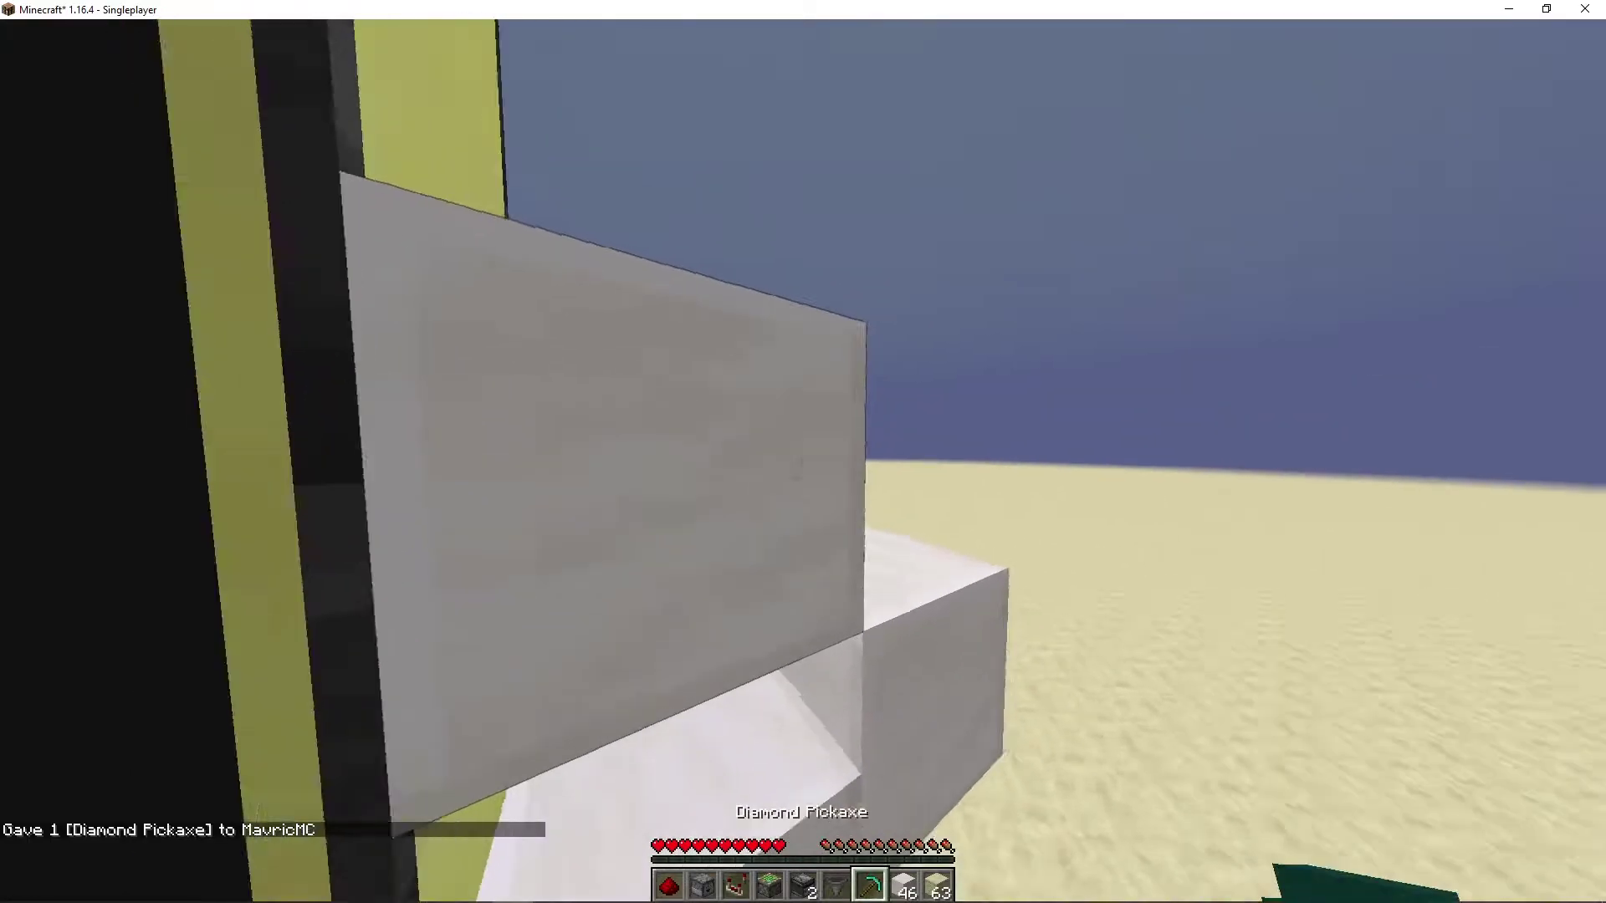
- Replace a misplaced quartz block, fill the corridor with quartz, and fit an iron trapdoor beneath
left_click(804, 452)
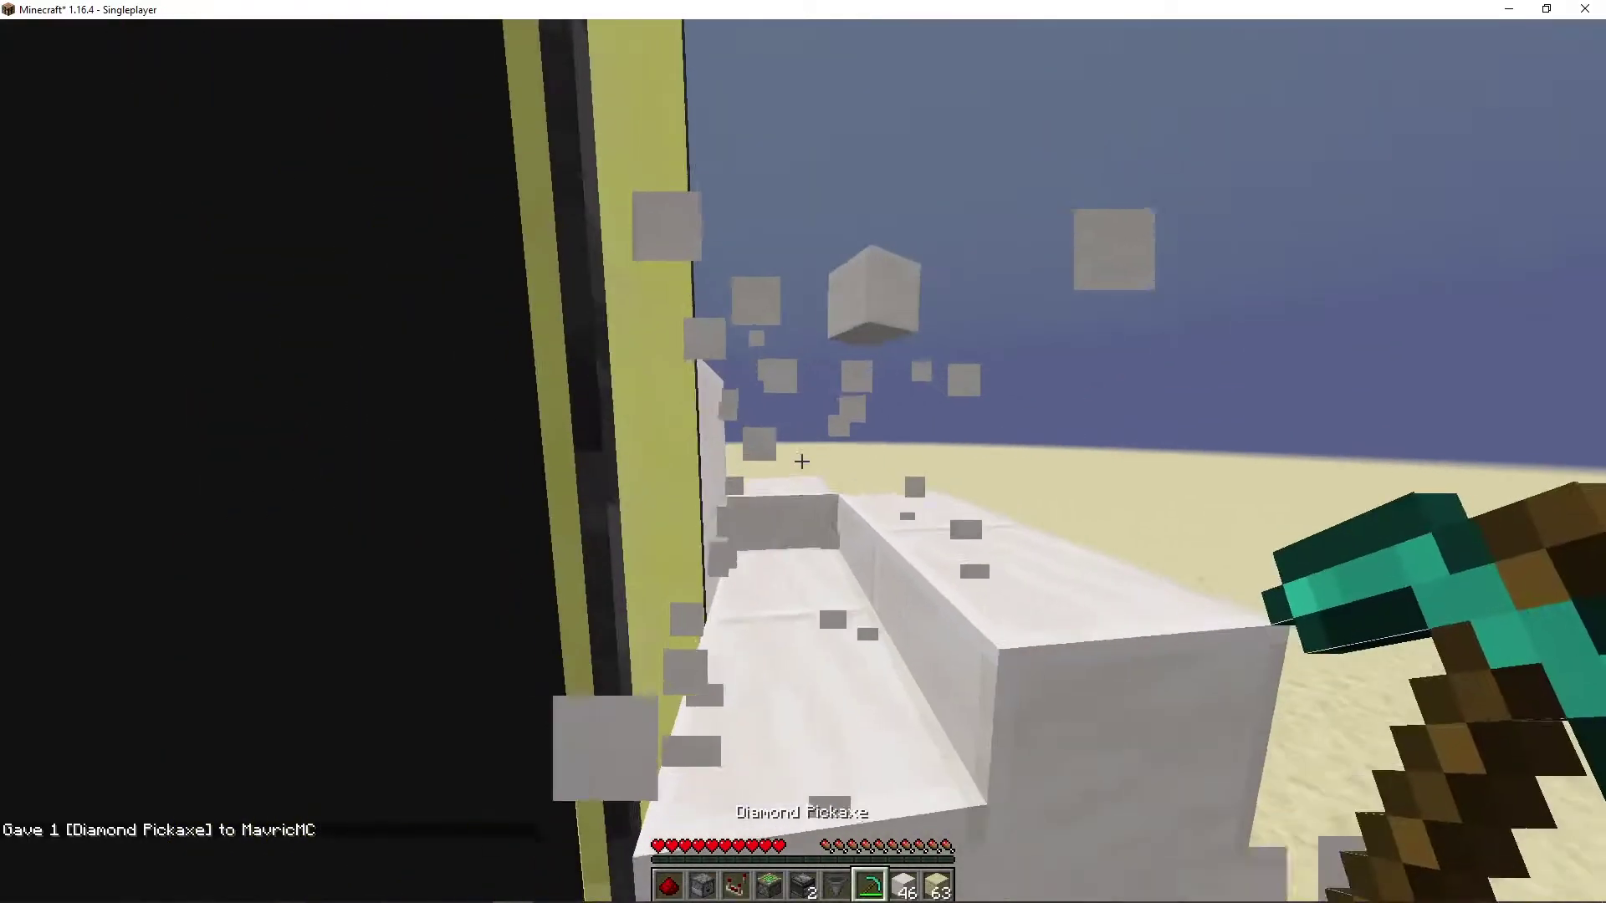
scroll(803, 452, "down", 1)
right_click(803, 452)
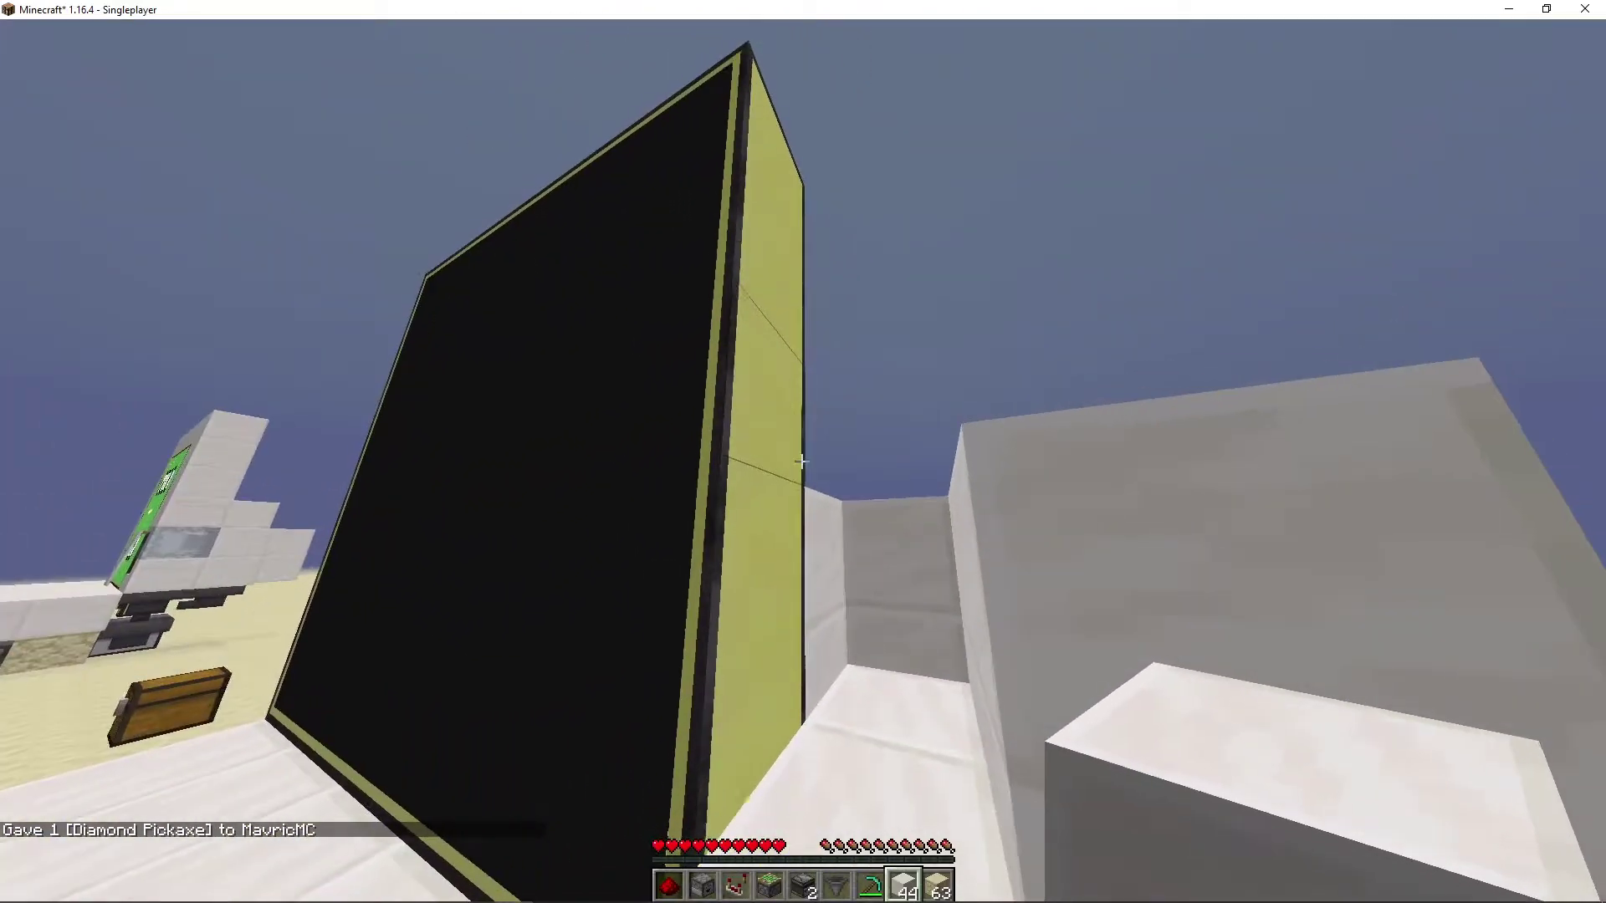
right_click(803, 452)
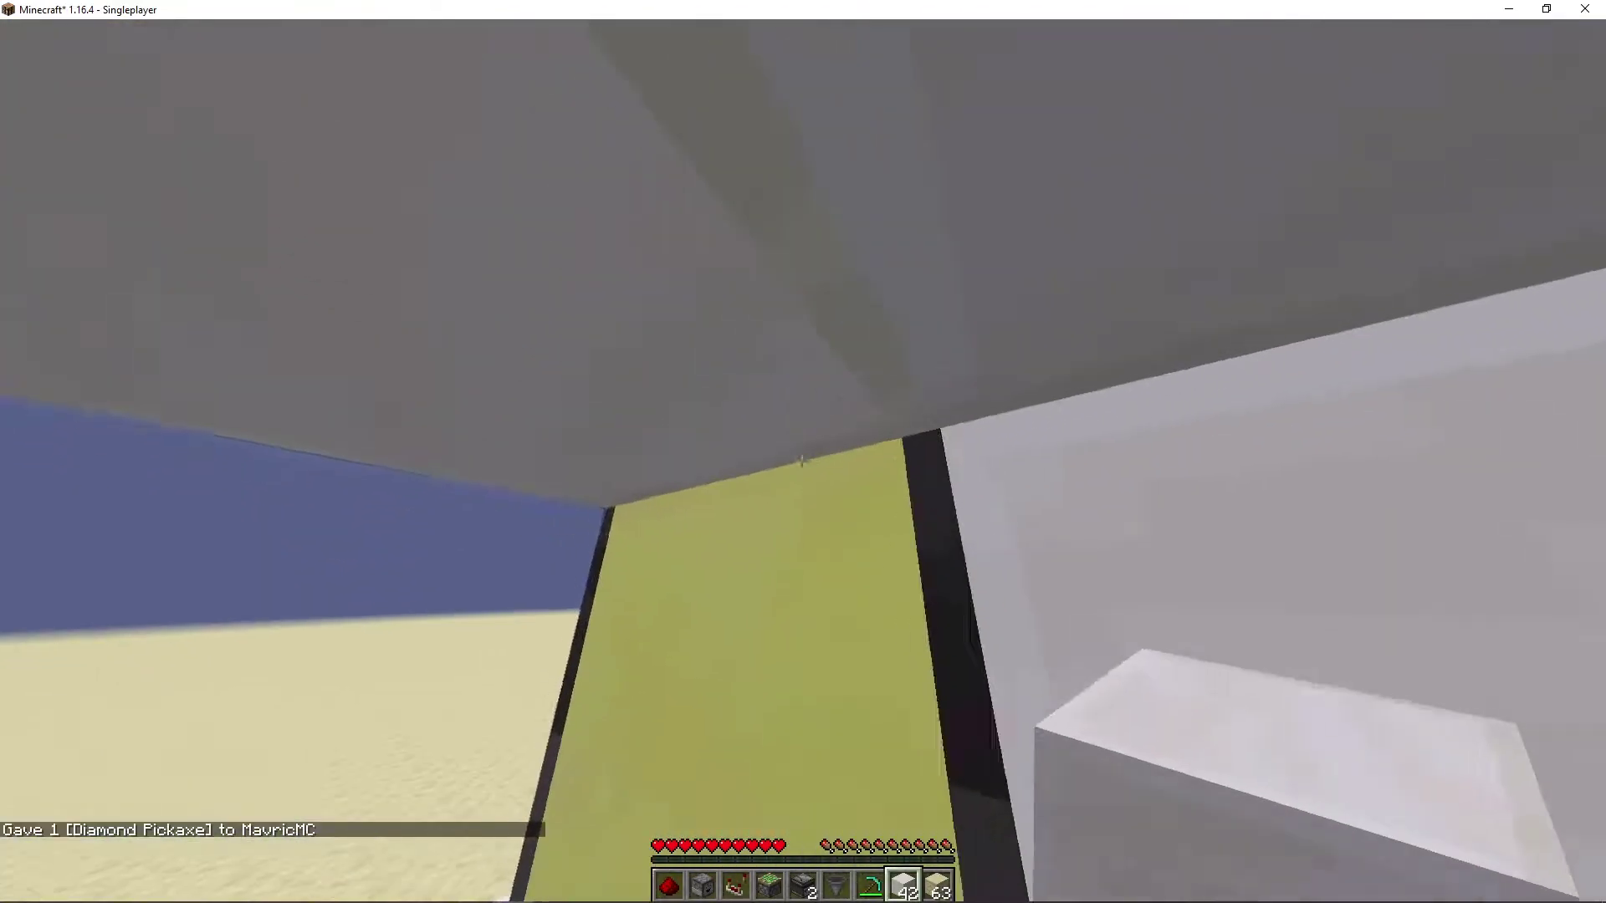
right_click(802, 460)
key("e")
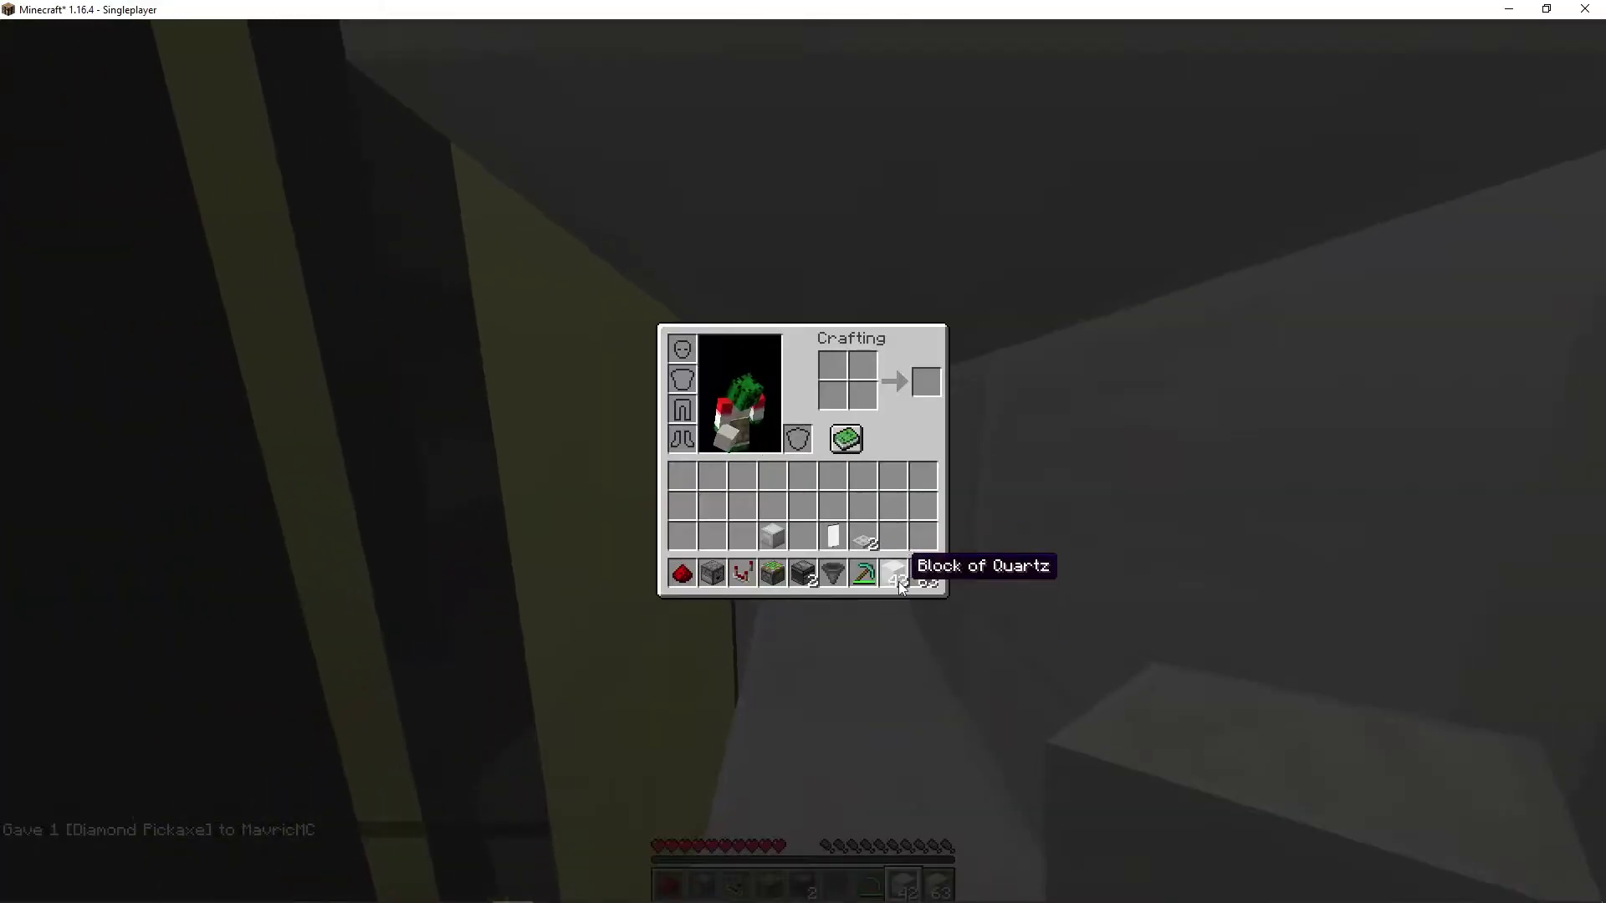
key("8")
key("e")
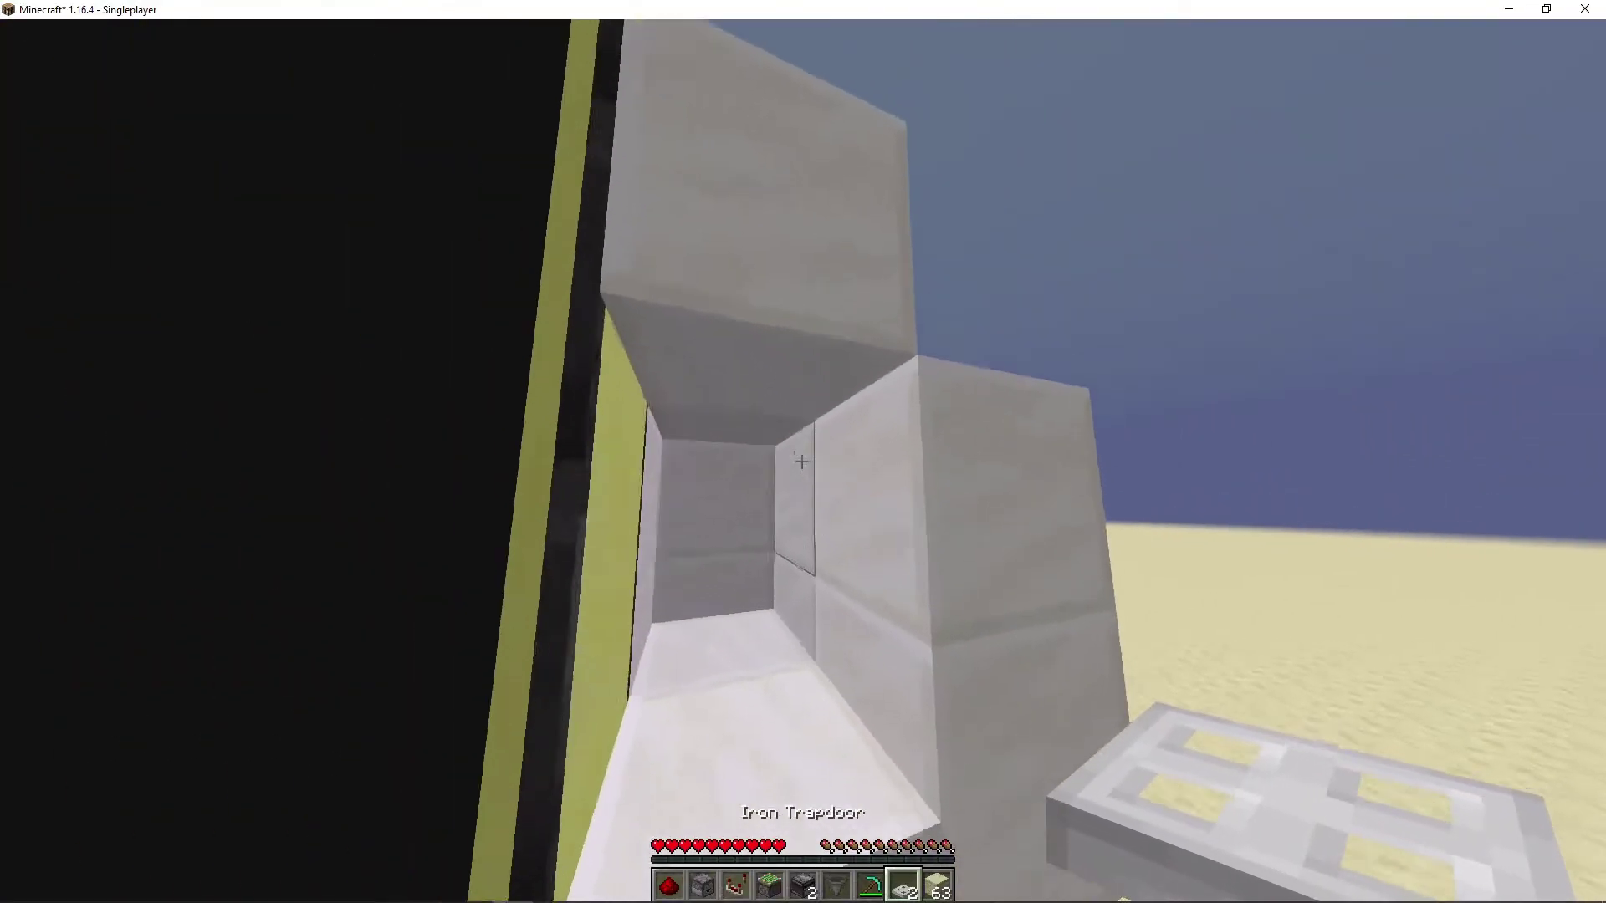
right_click(802, 461)
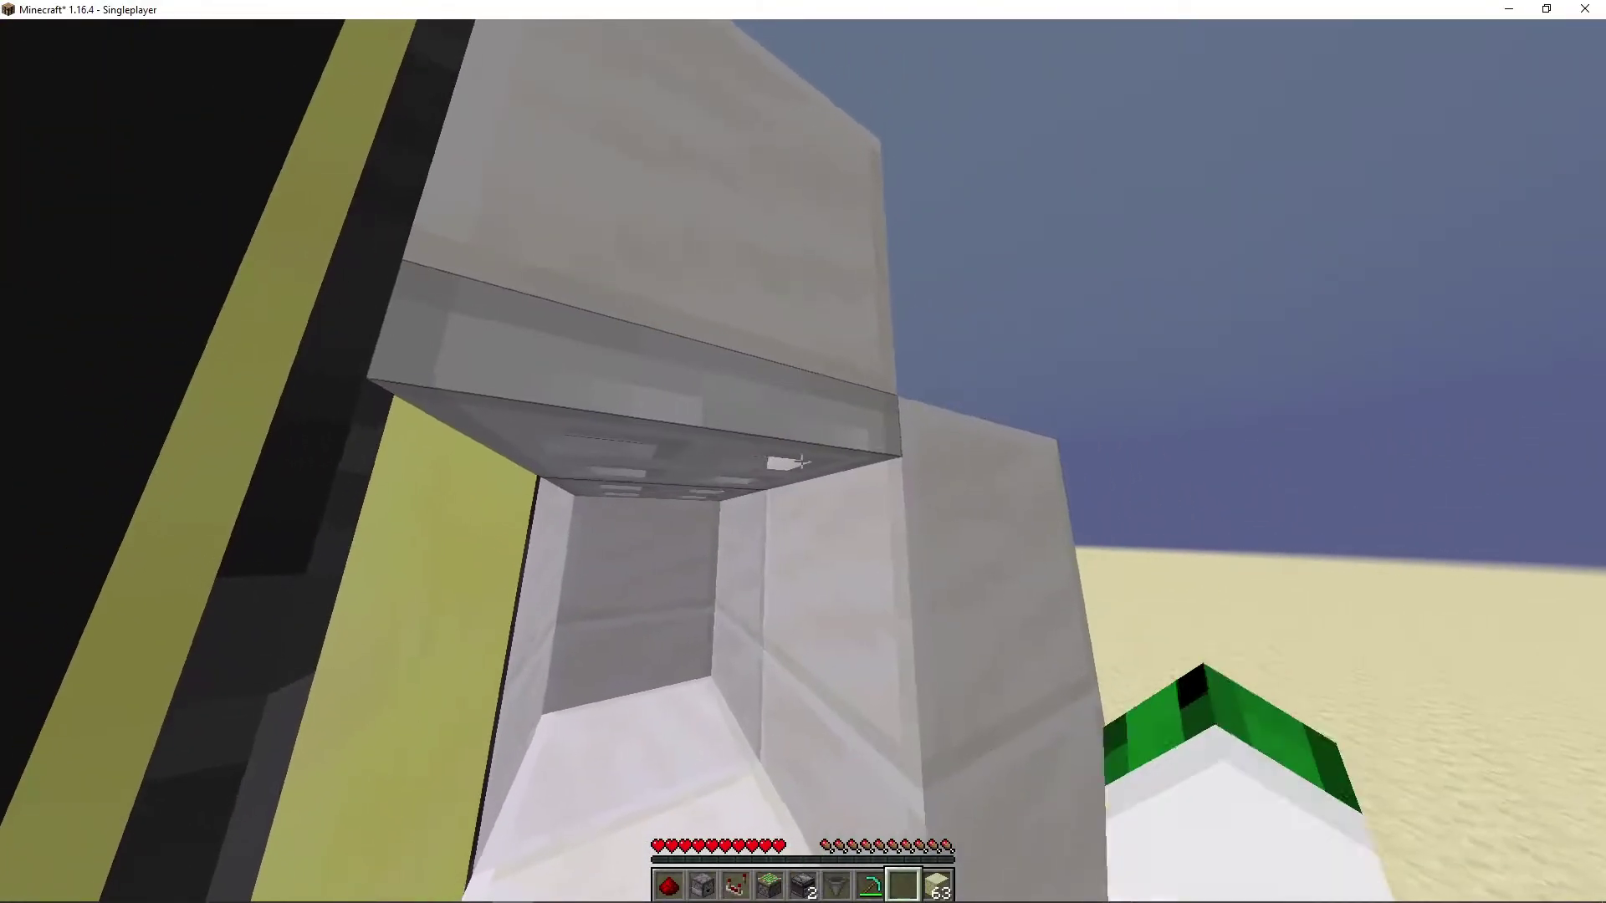
- Move the white banner and the quartz stack into the hotbar, walking to the wall's side
key("e")
key("8")
key("e")
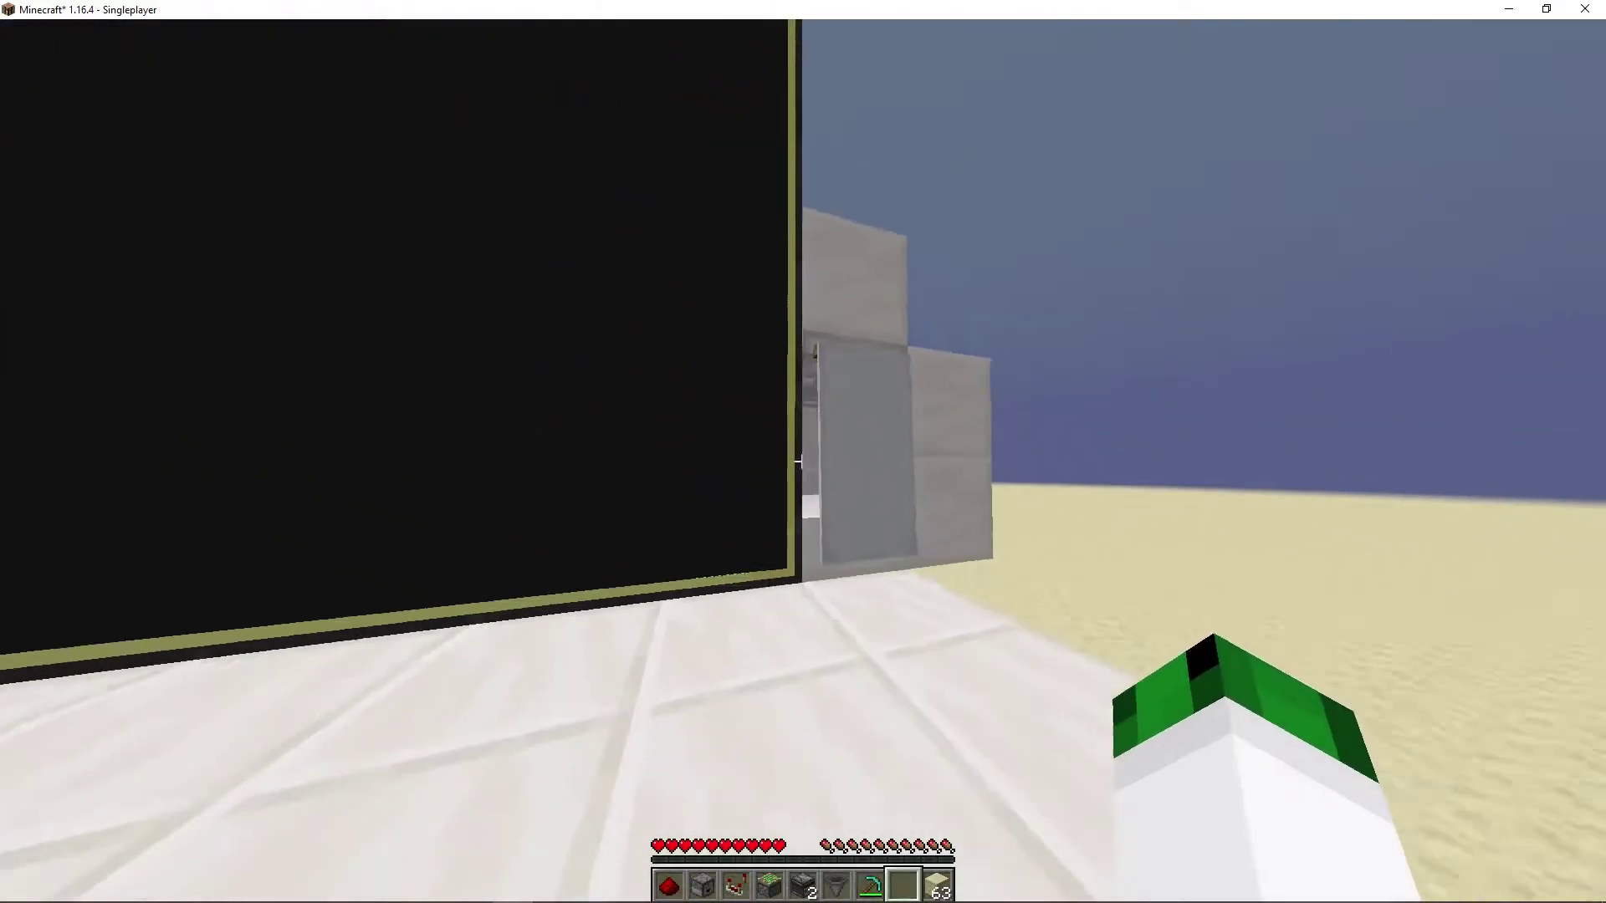
key("w")
key("4")
key("6")
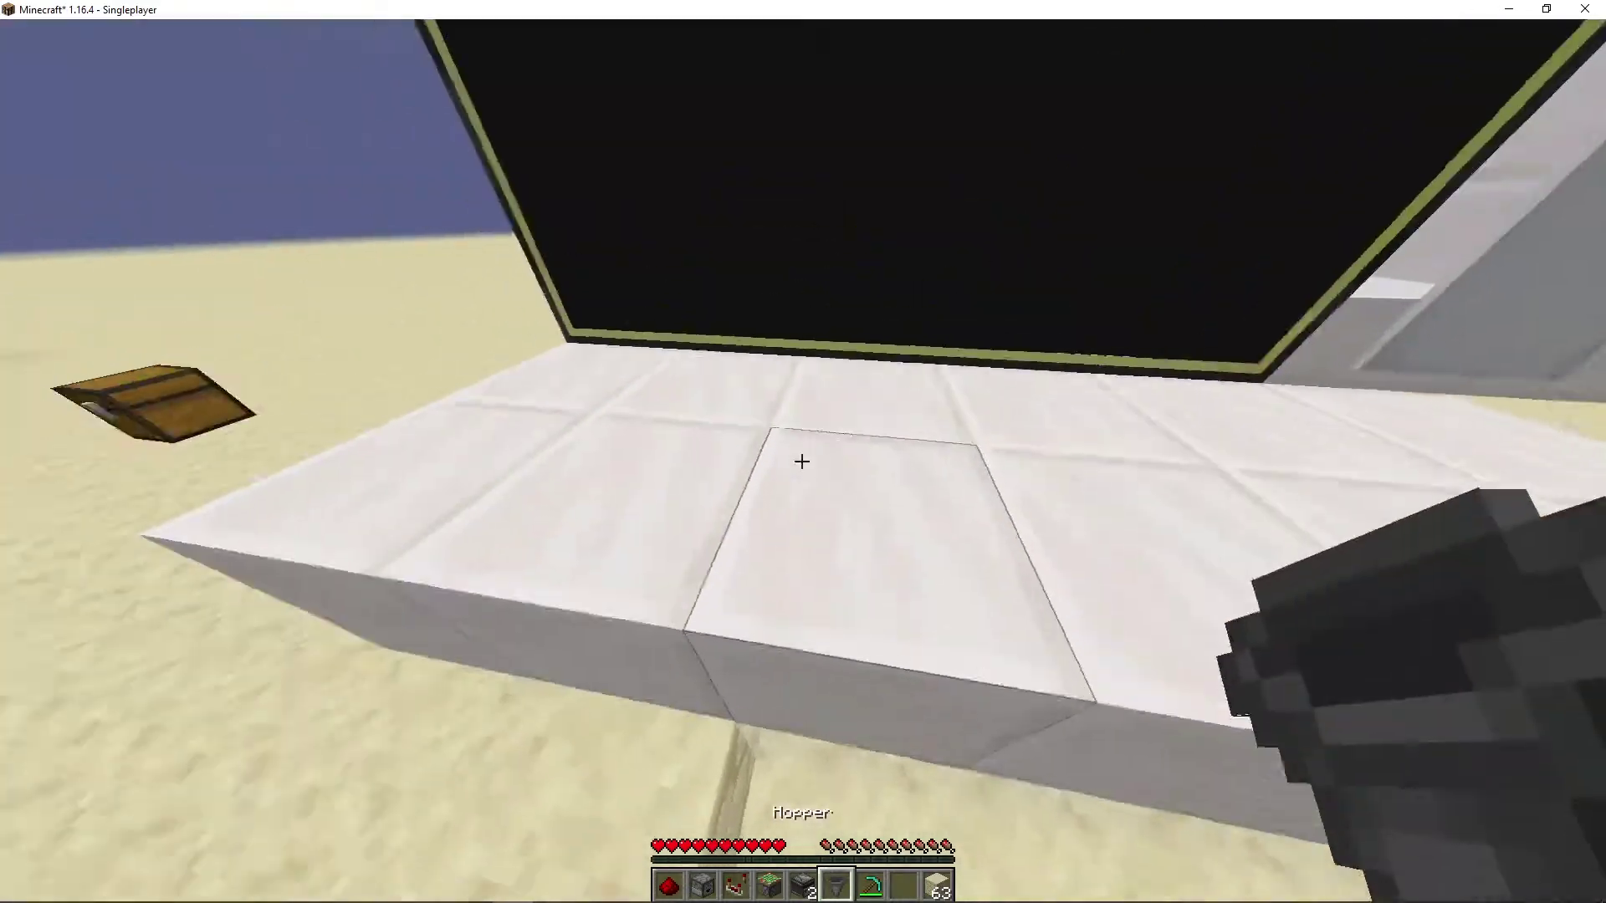
key("7")
key("8")
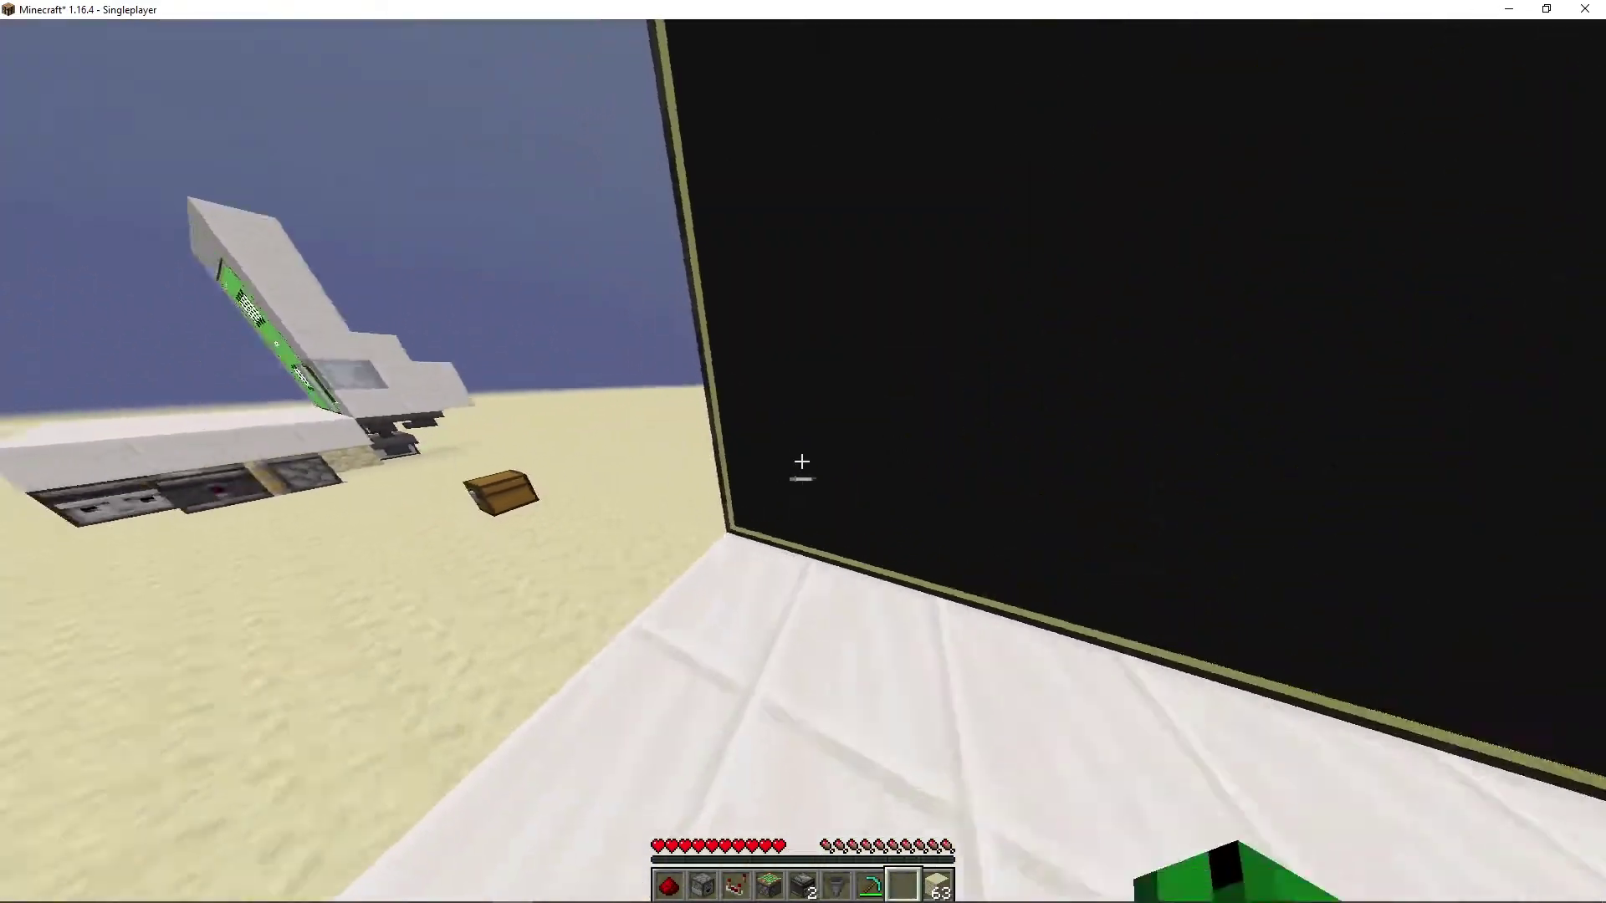
key("e")
left_click(692, 481, "shift")
key("e")
- Lay quartz blocks along the monitor's side beside the black screen
right_click(802, 461)
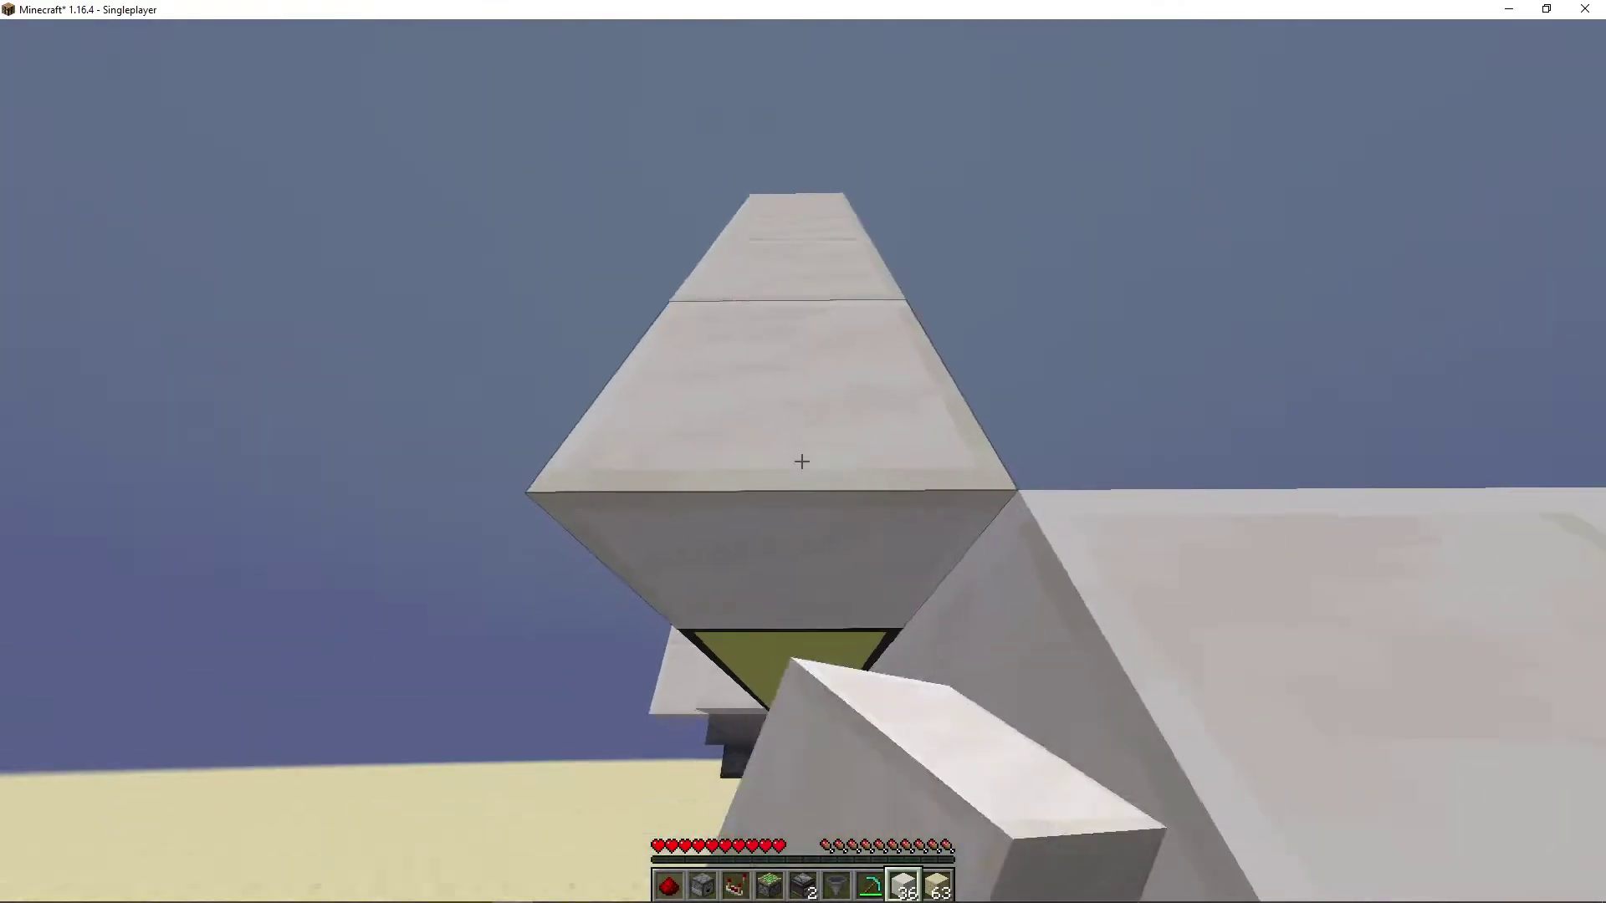
right_click(802, 460)
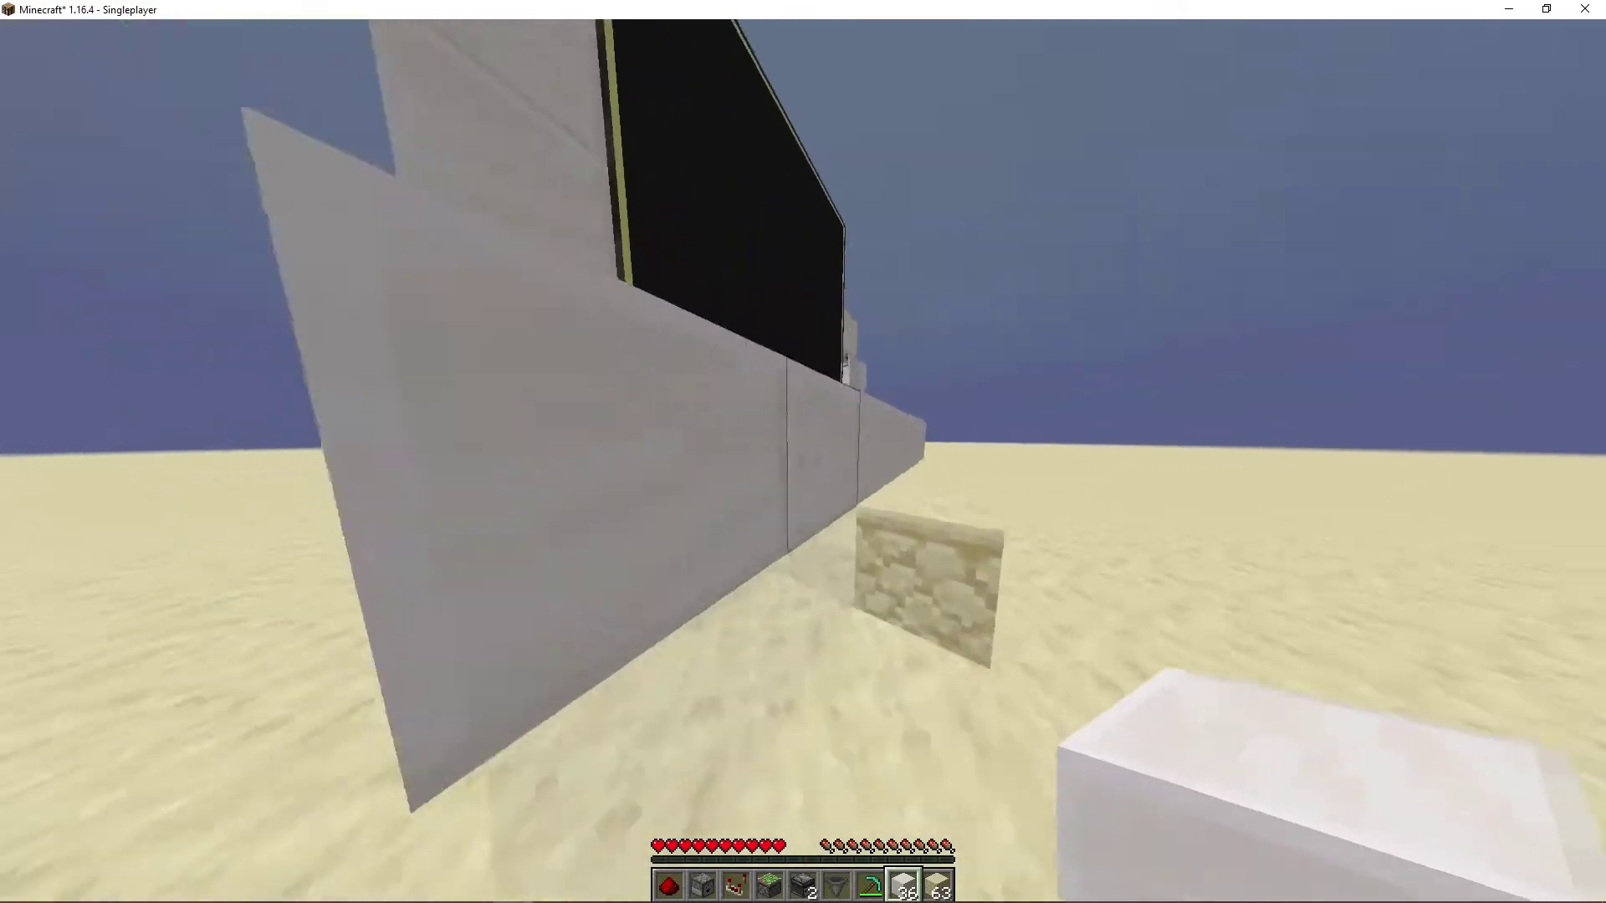
right_click(801, 461)
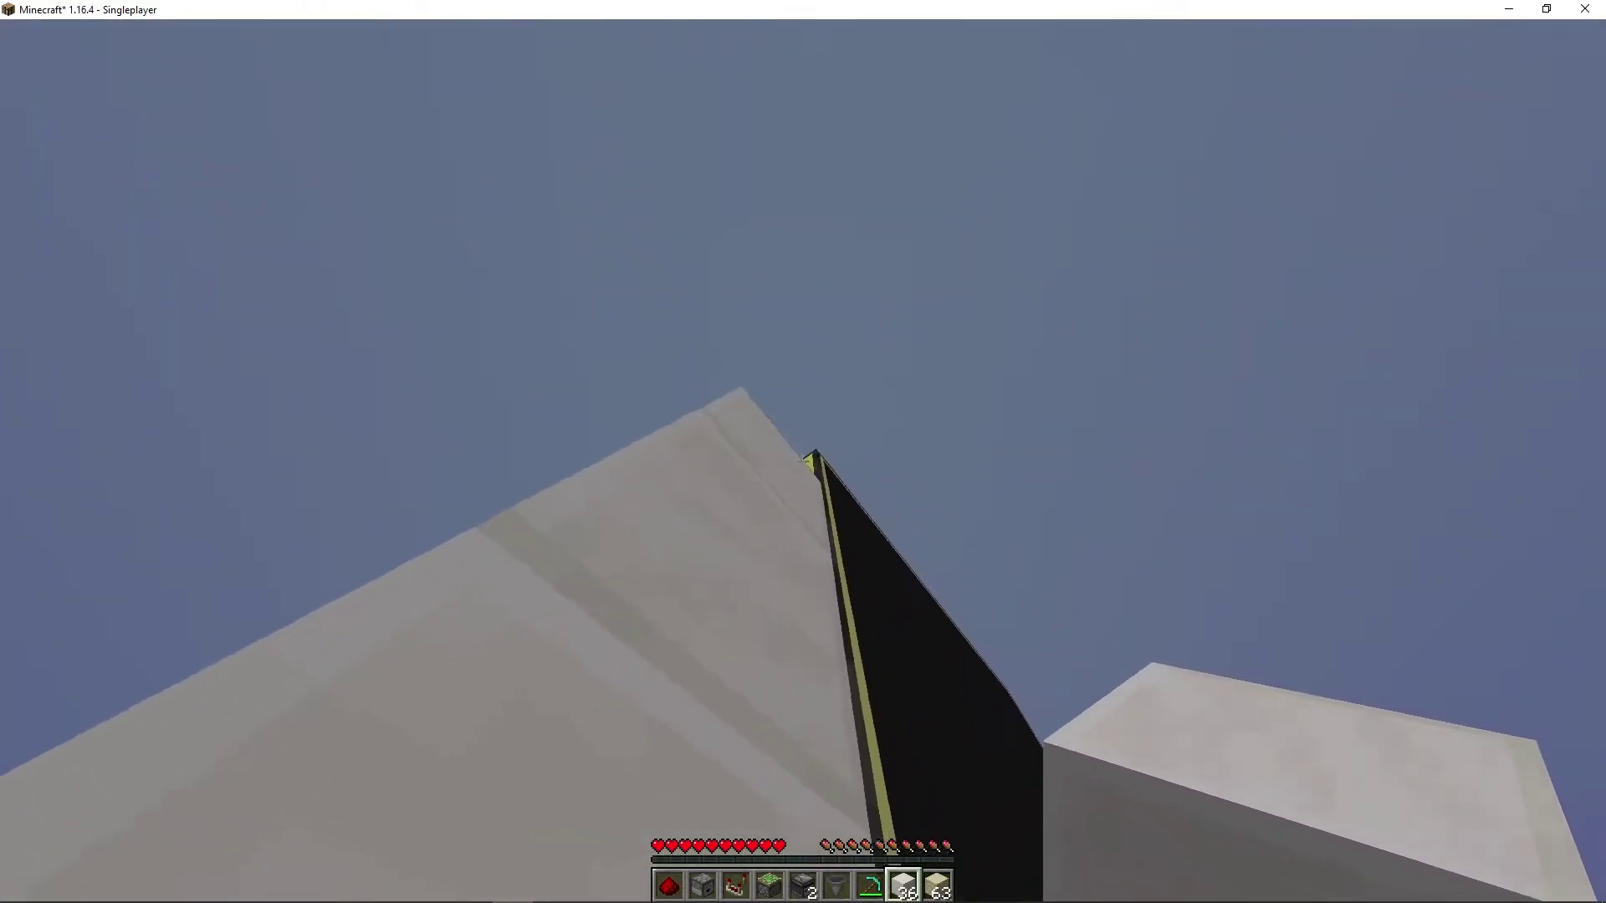
right_click(802, 461)
- Place two temporary sandstone supports and extend the quartz wall along the top row
key("9")
right_click(802, 461)
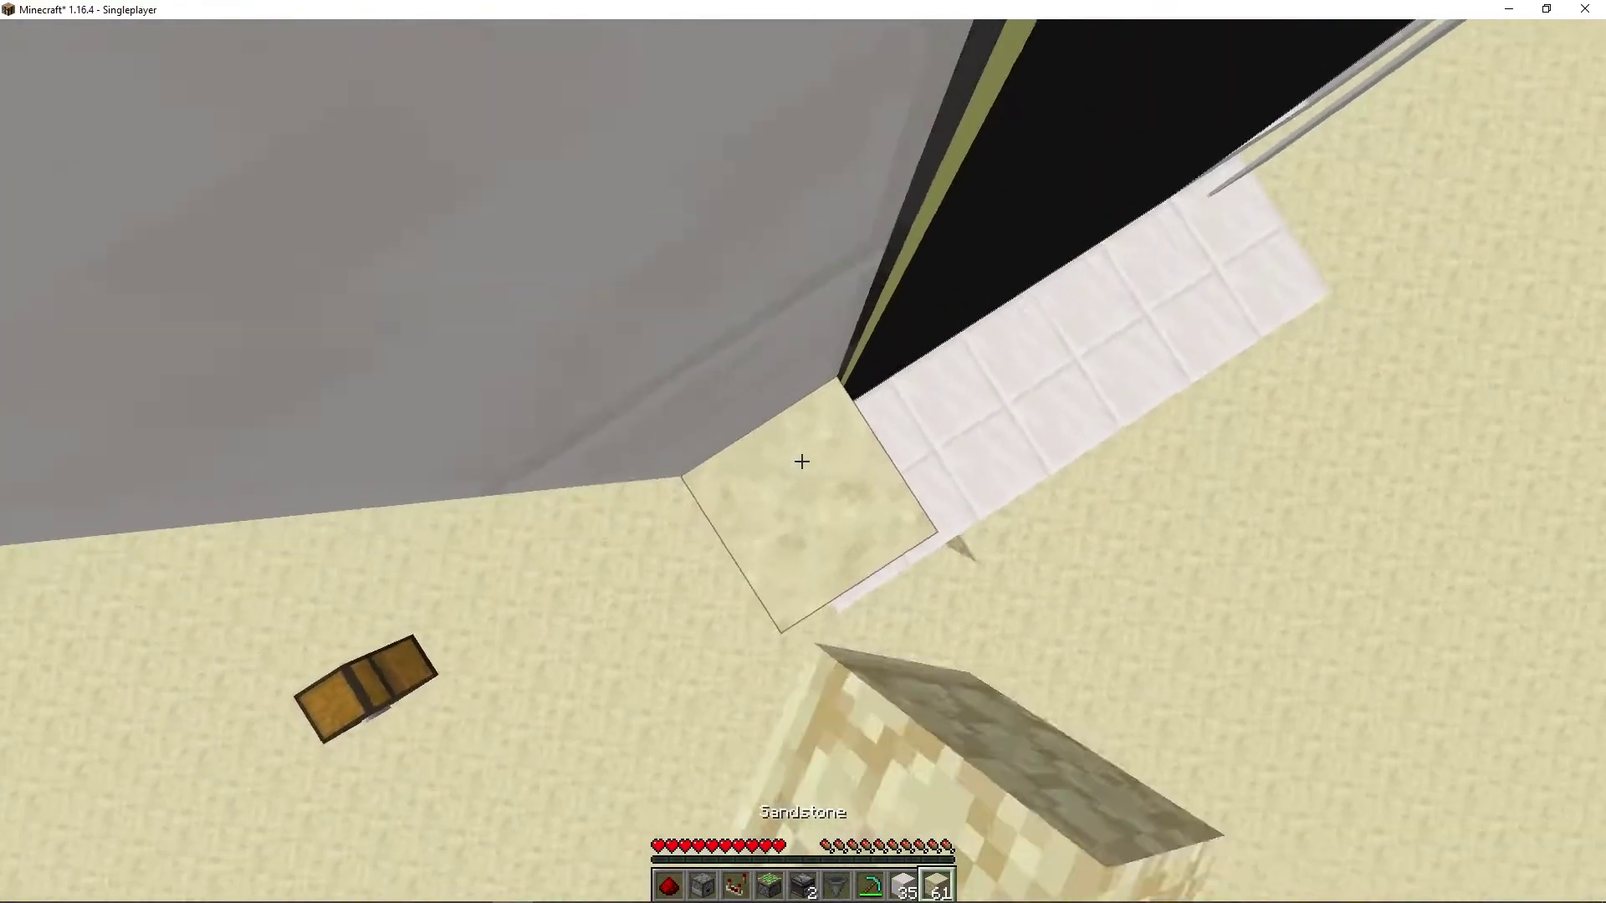
right_click(801, 461)
key("8")
right_click(802, 460)
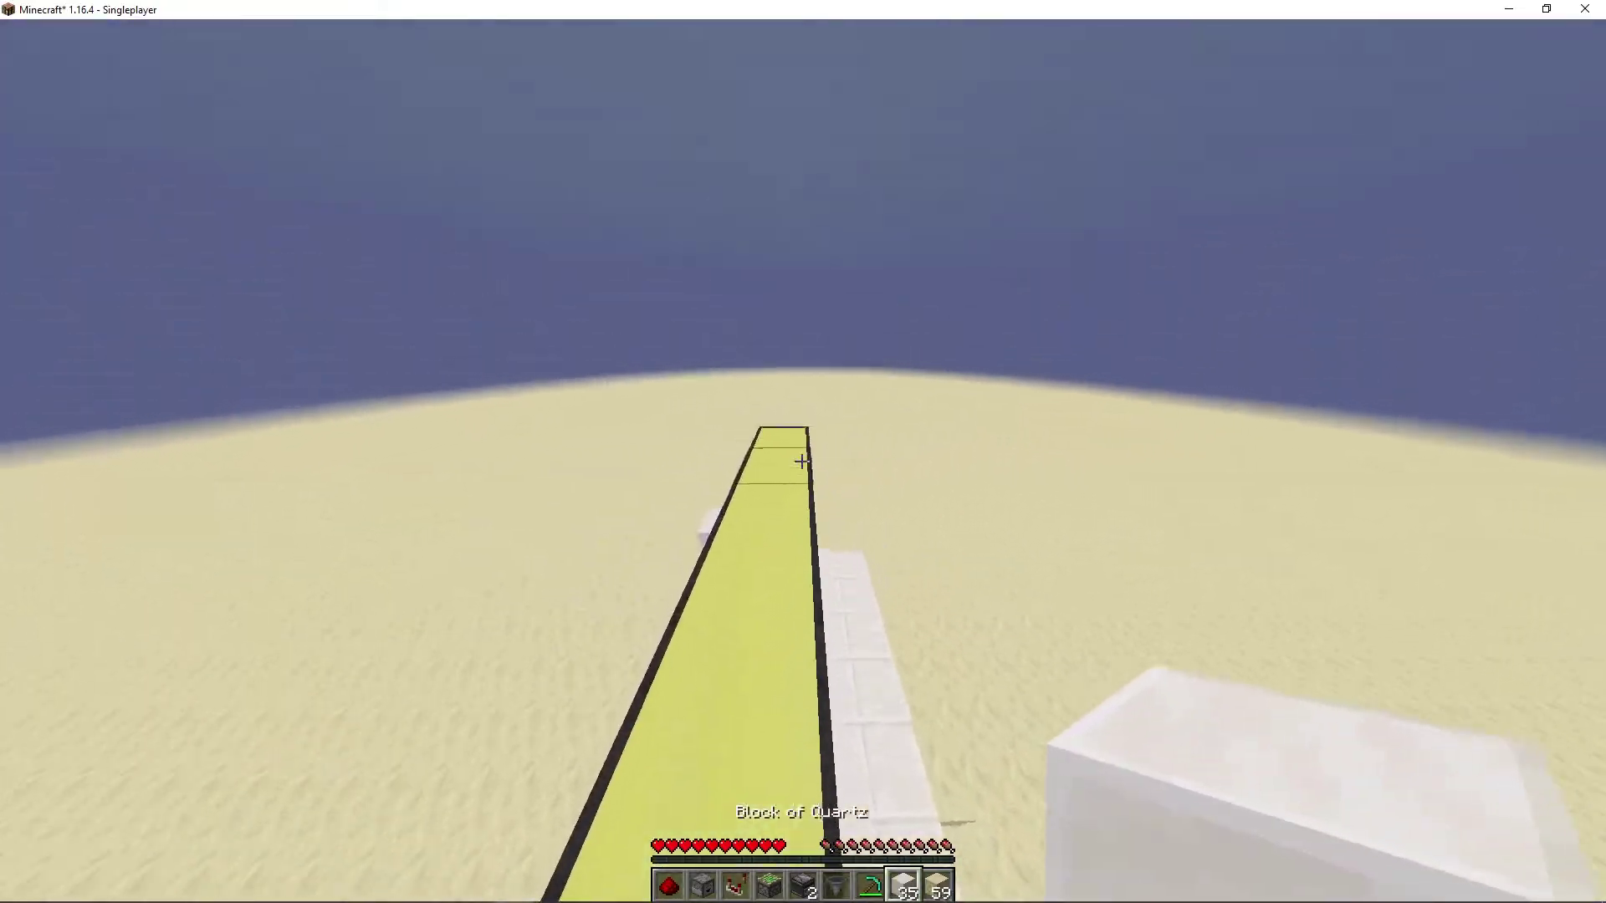
right_click(802, 461)
right_click(802, 461)
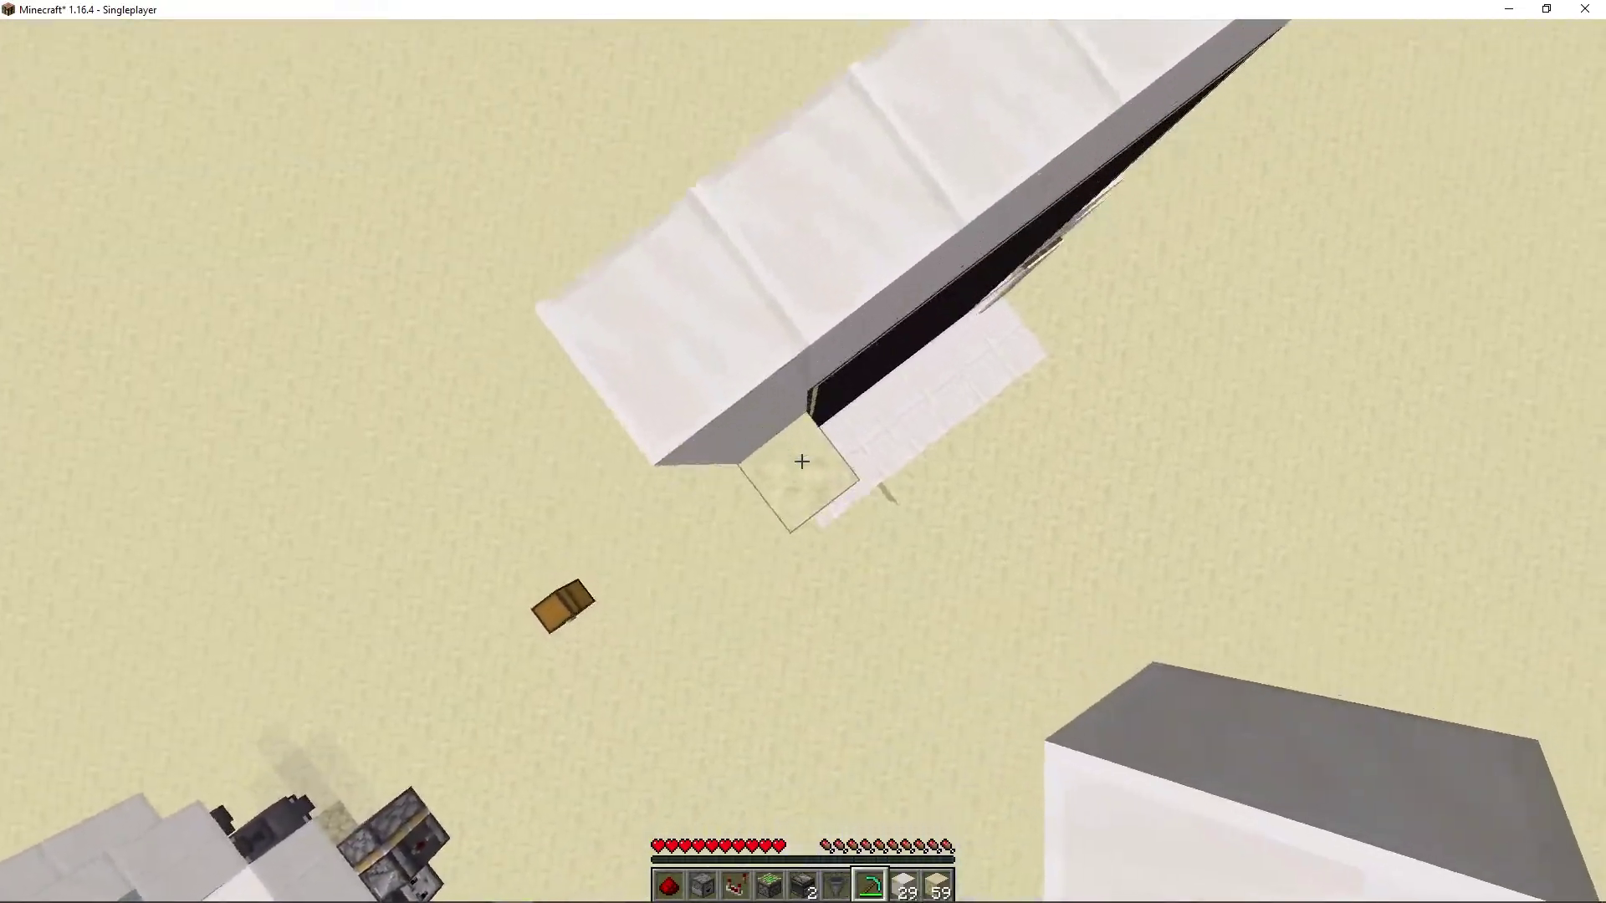
- Mine away the sandstone supports with the pickaxe and finish the quartz wall top
key("7")
left_click(802, 461)
left_click(801, 461)
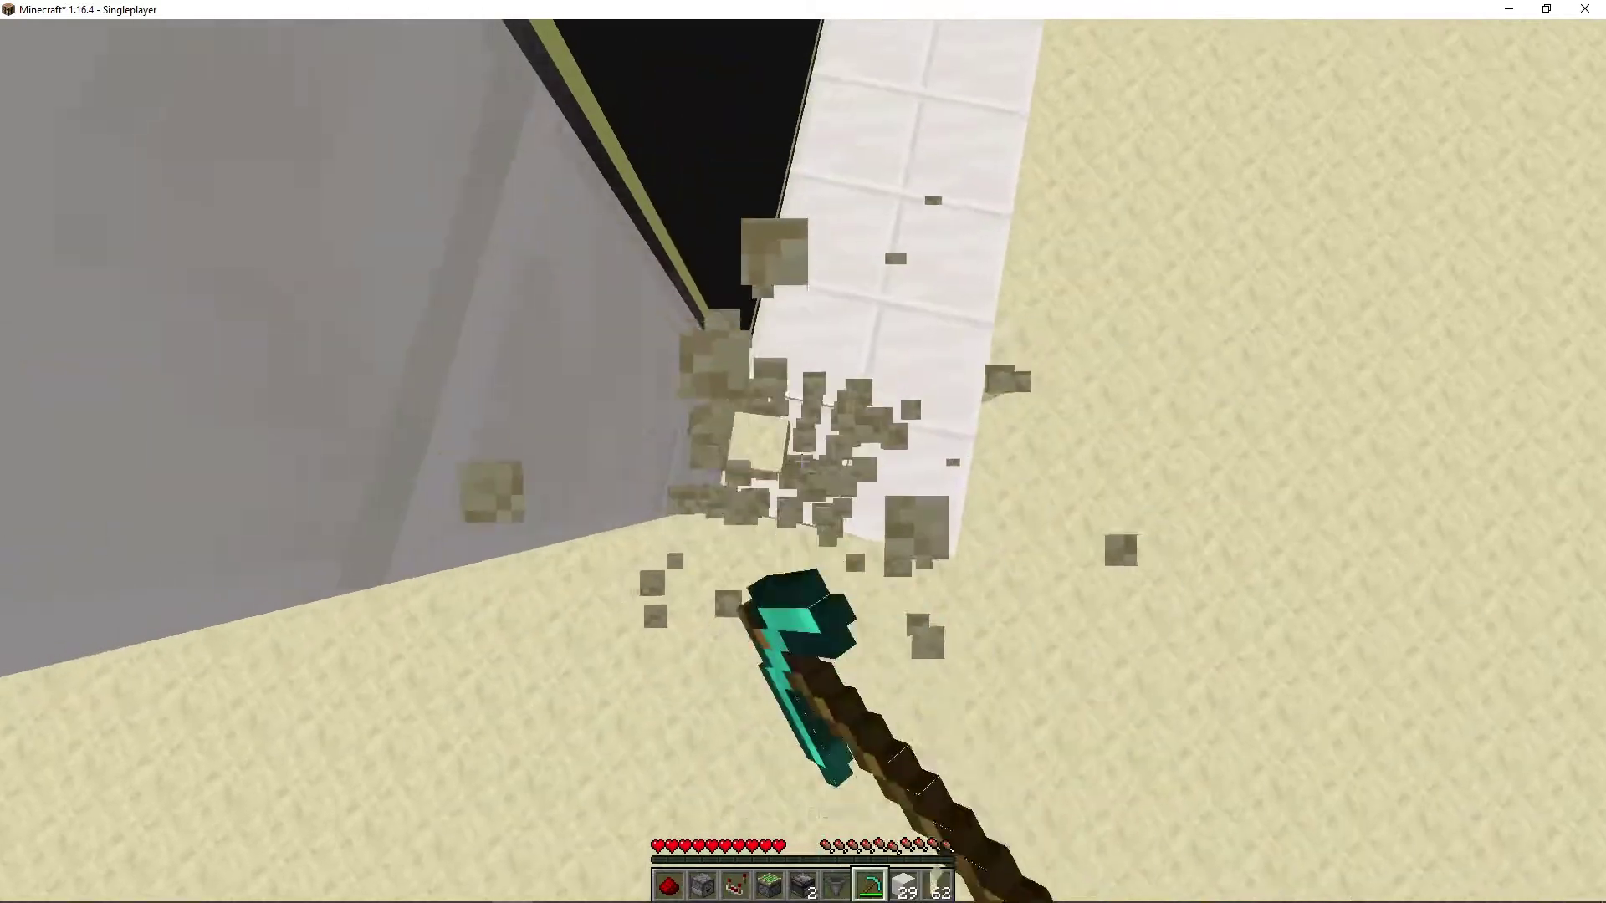
left_click(802, 460)
key("8")
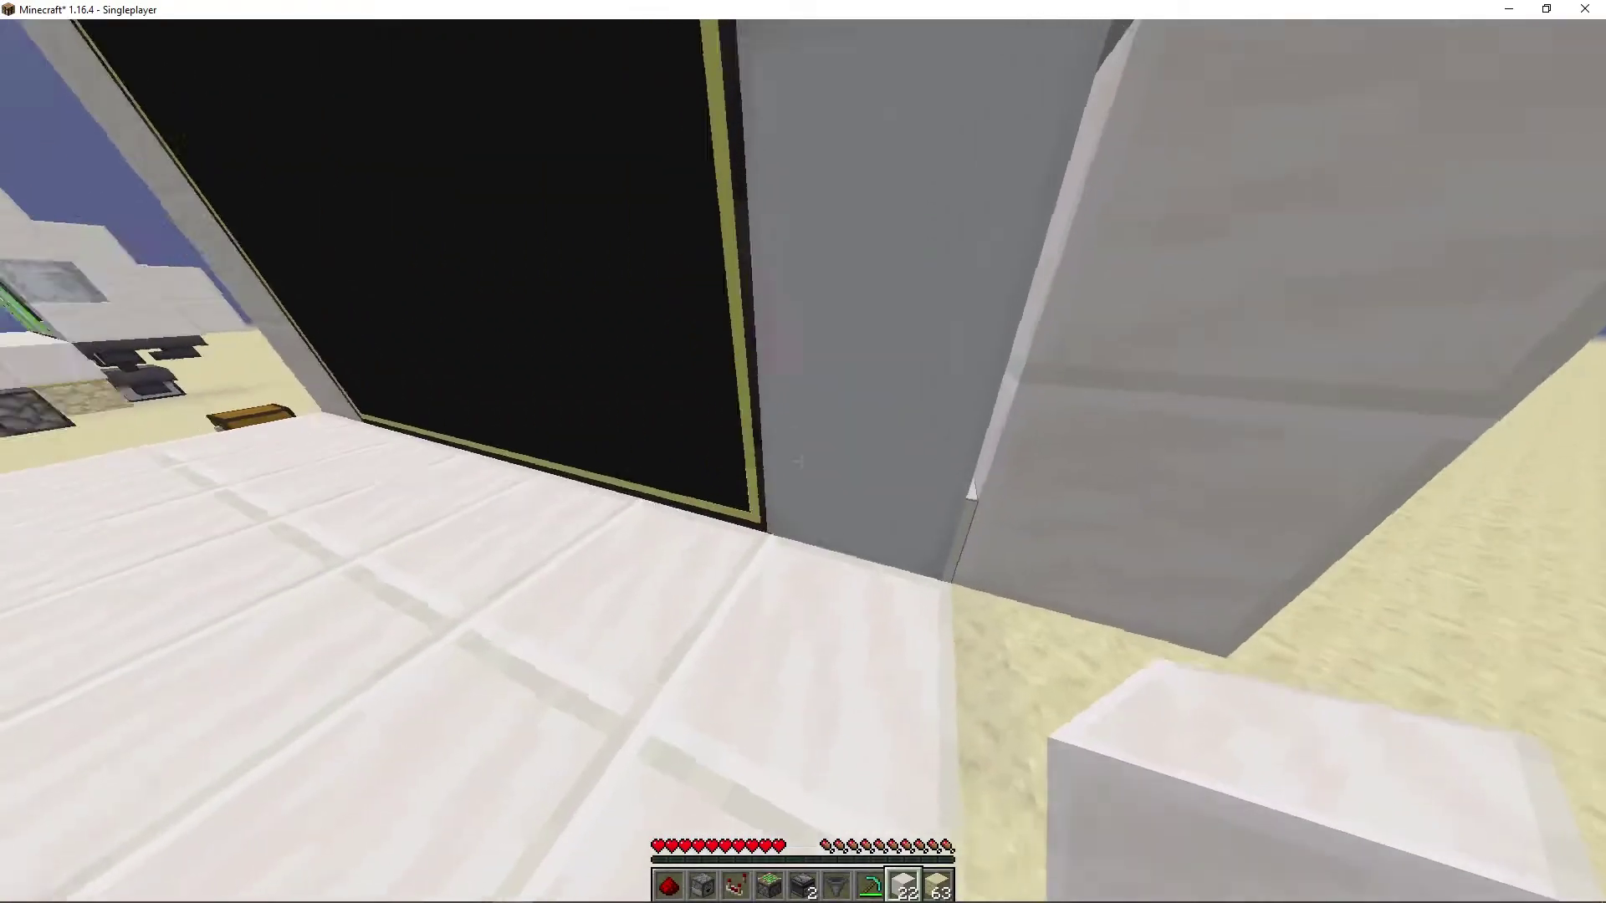
right_click(803, 452)
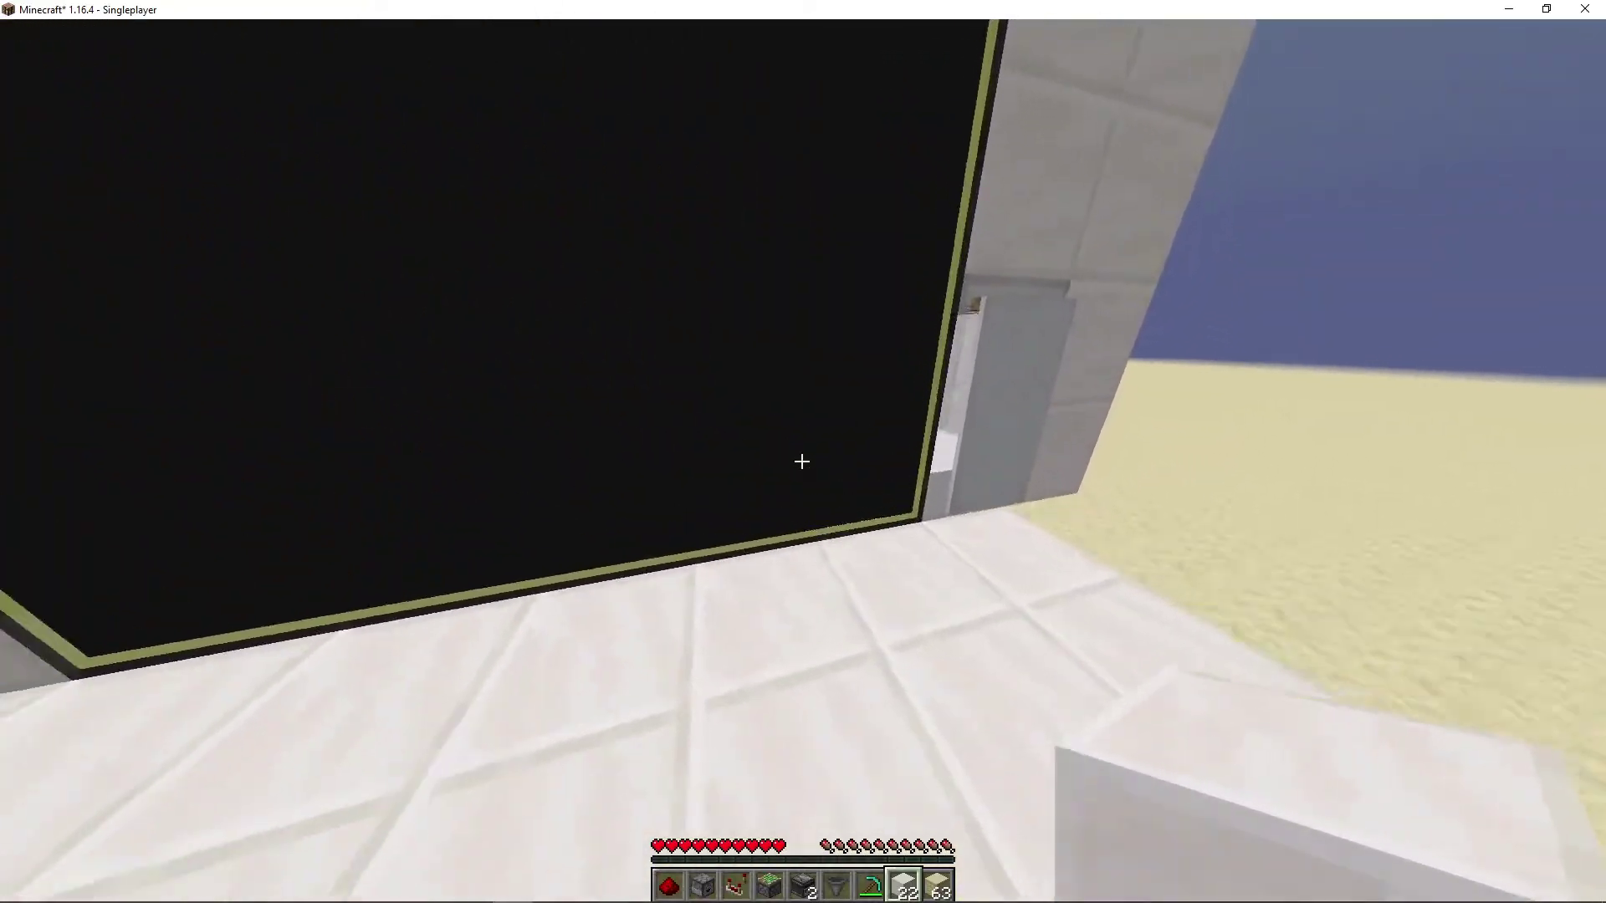
scroll(803, 452, "up", 1)
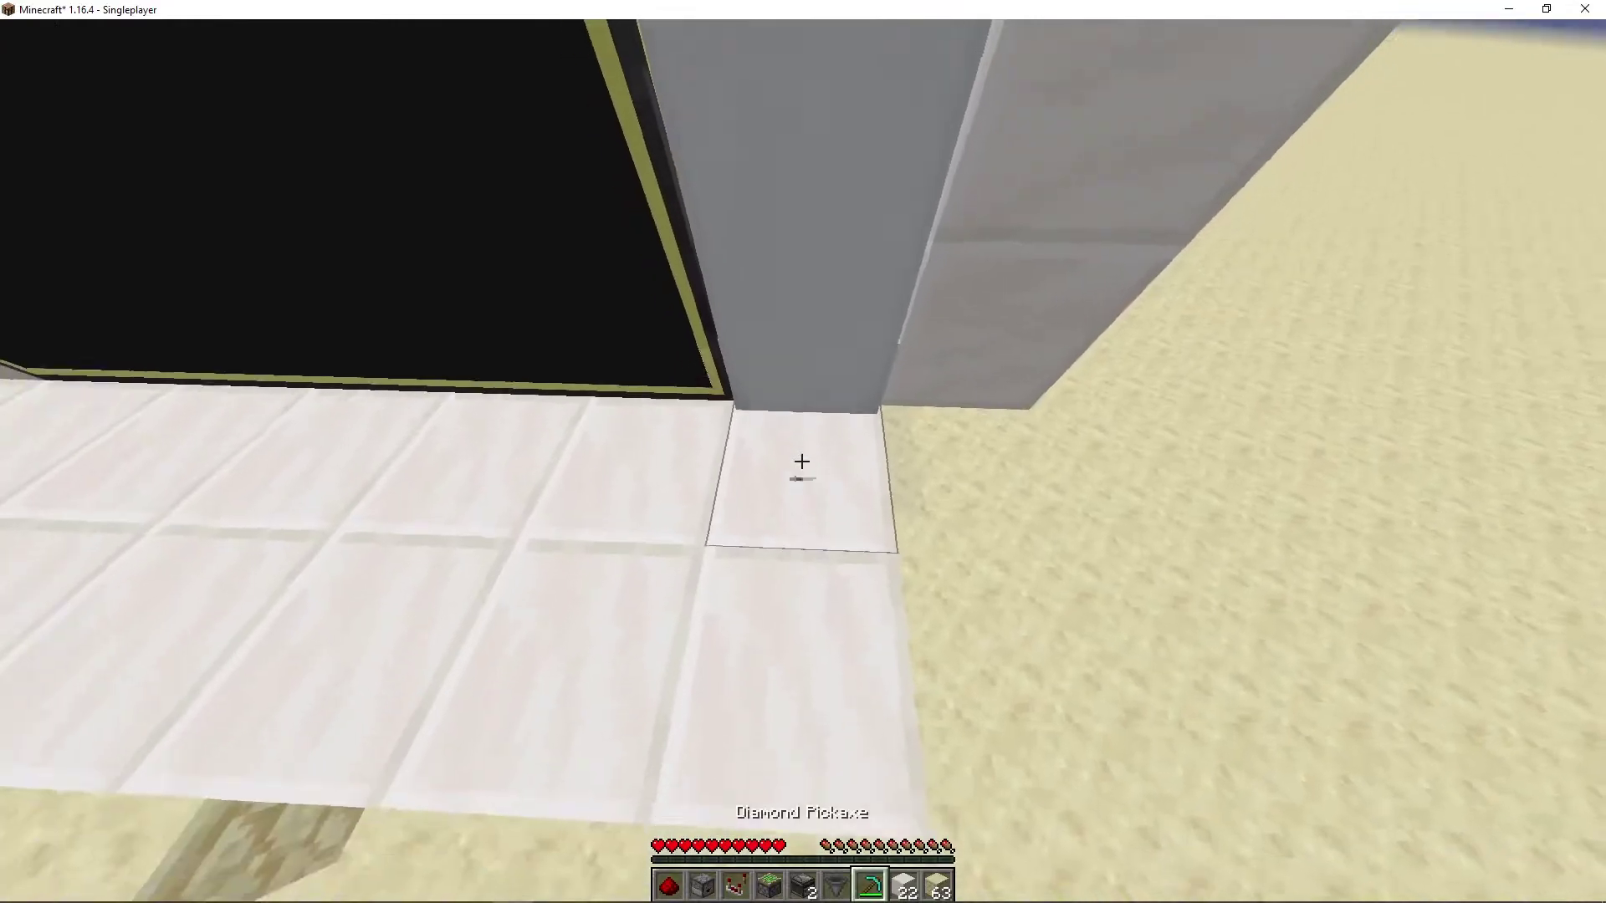
- Break the quartz at the wall's base and place a dropper below the hoppers
left_click(802, 461)
left_click(802, 461)
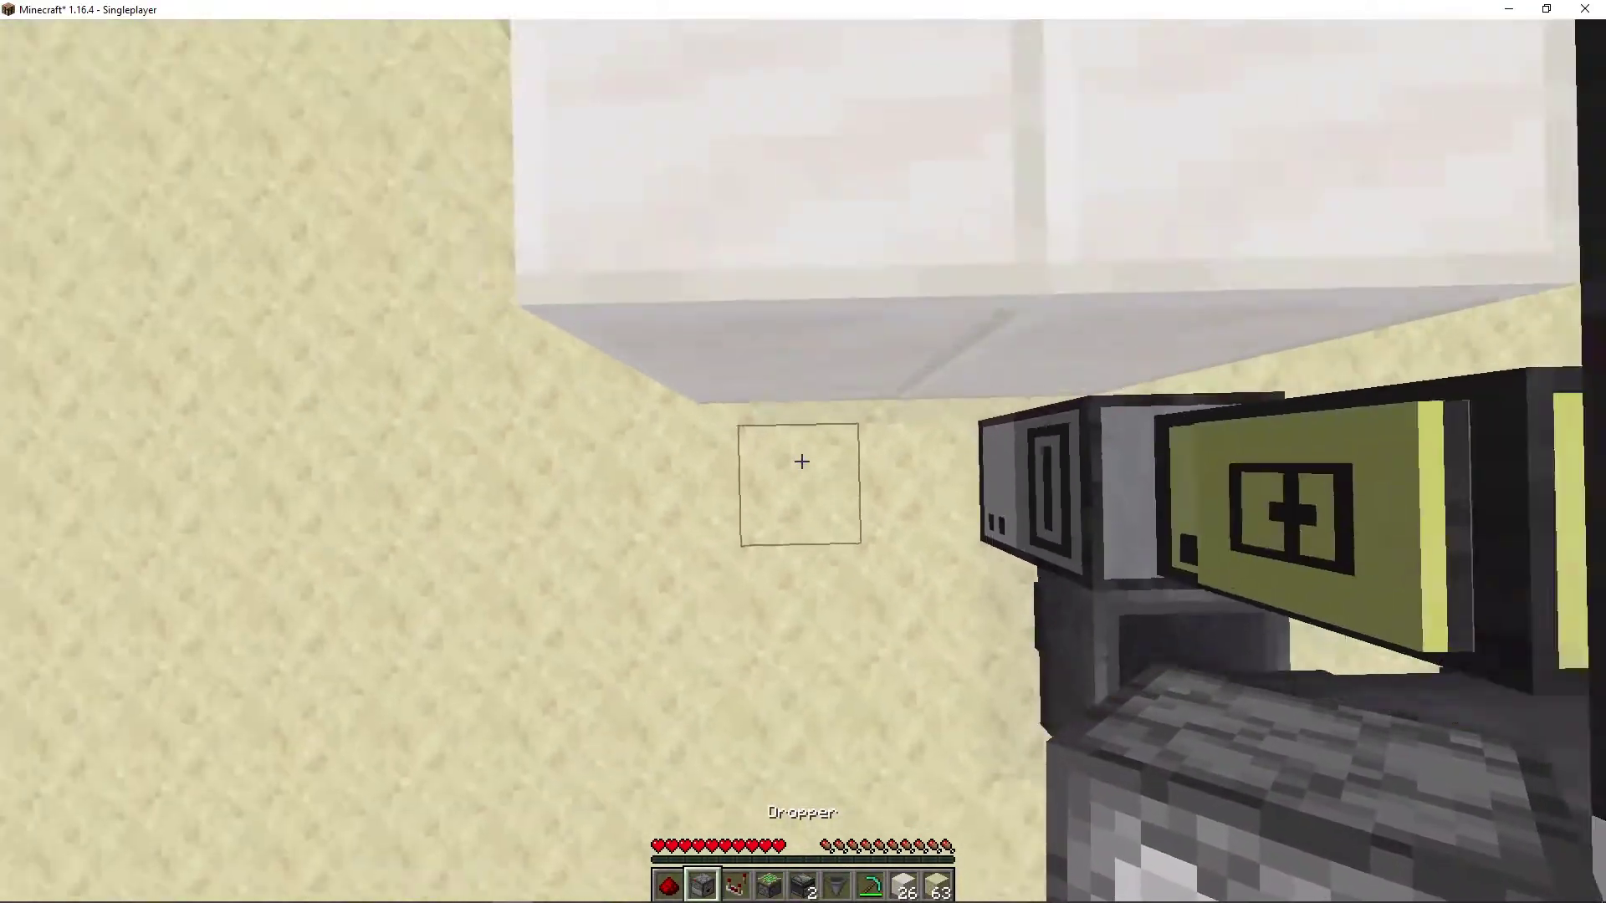
key("2")
right_click(802, 461)
key("6")
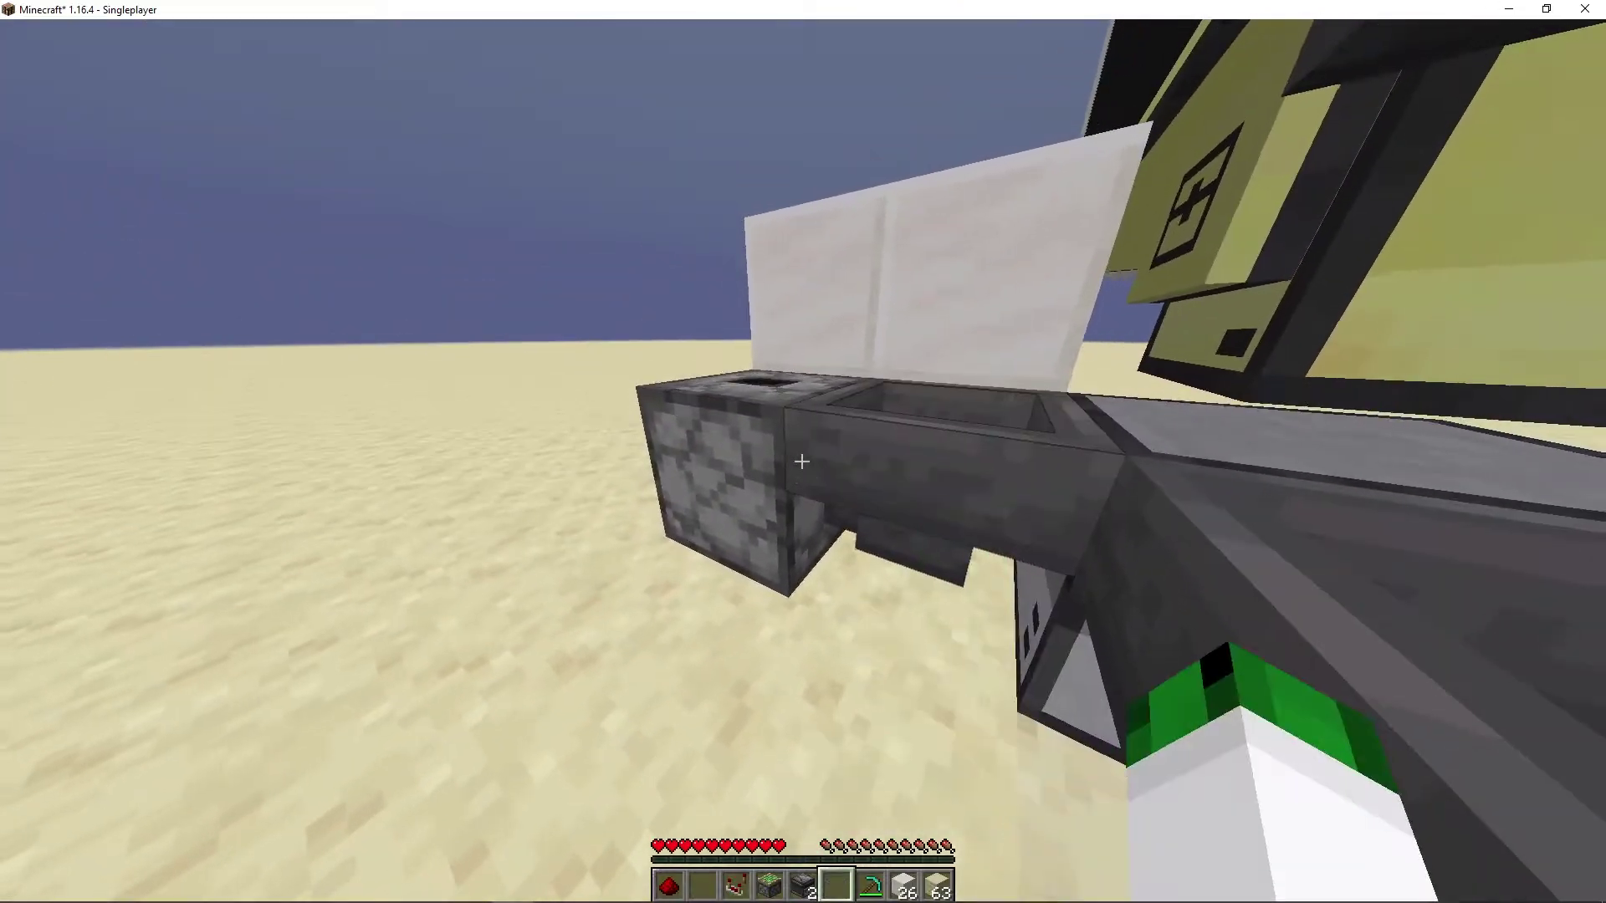
- Remove a stray sandstone block and place new sandstone support blocks
key("9")
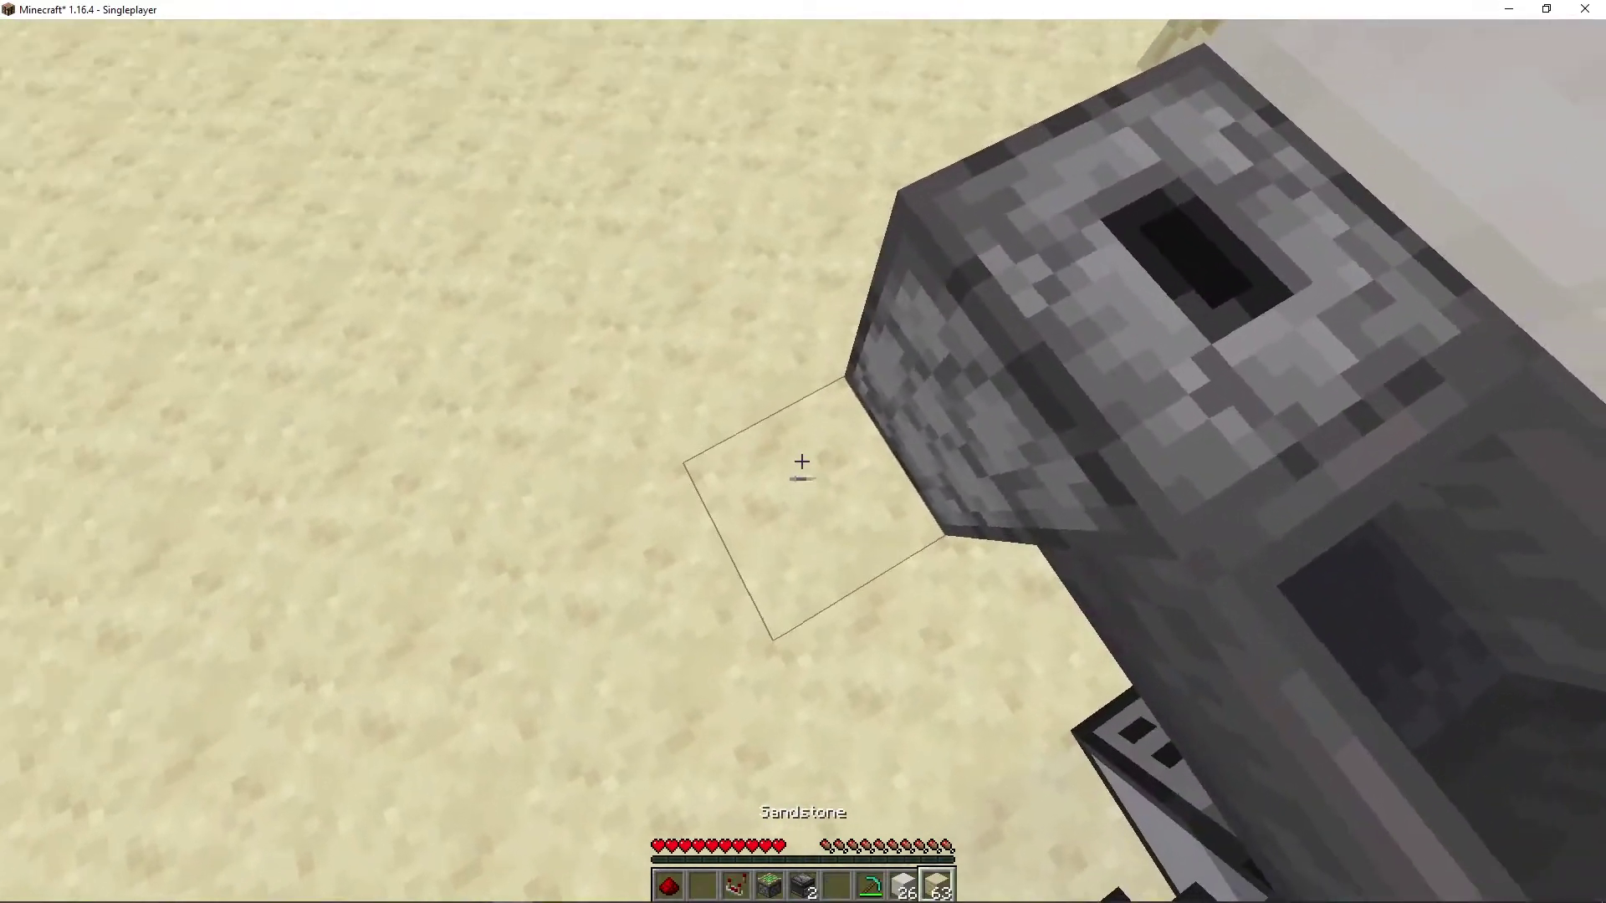
key("7")
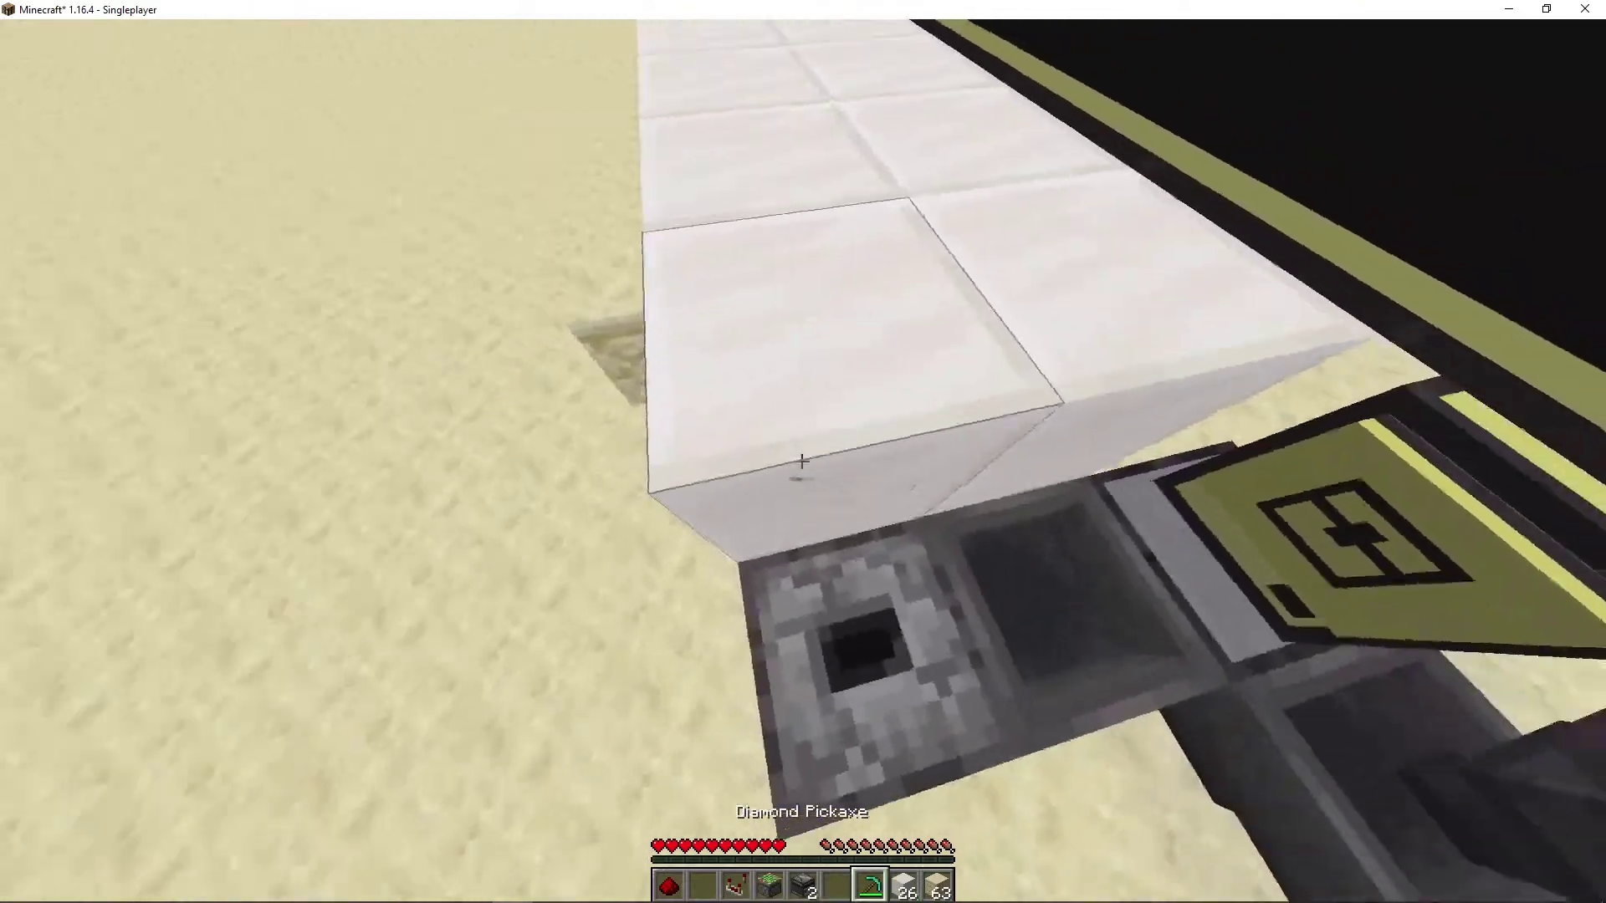
left_click(803, 462)
key("9")
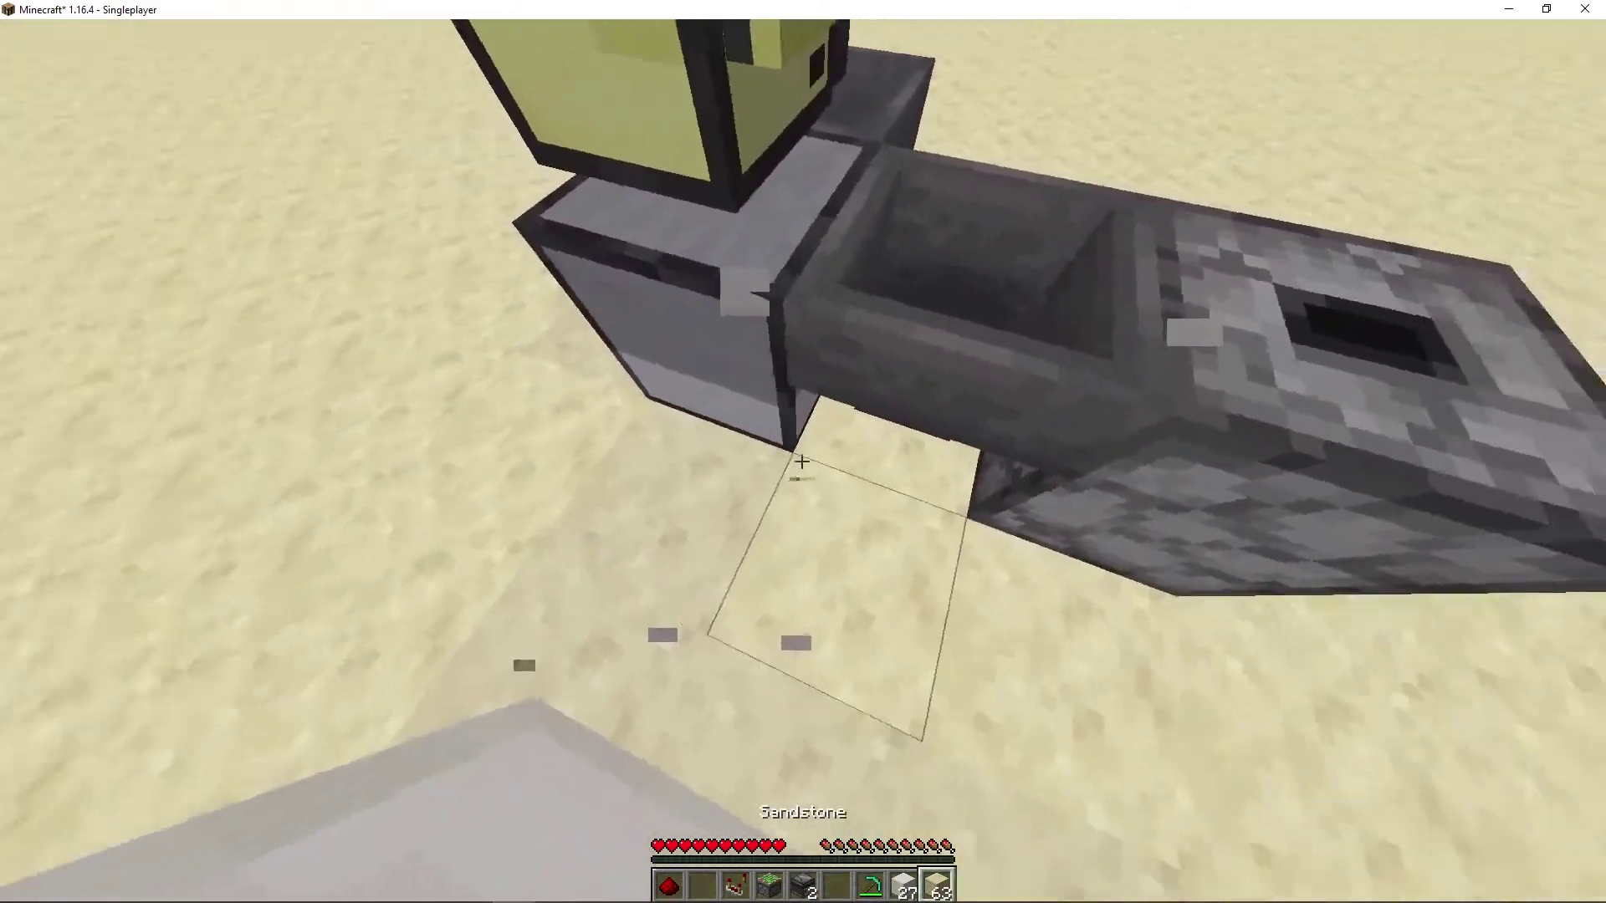
right_click(802, 462)
right_click(802, 462)
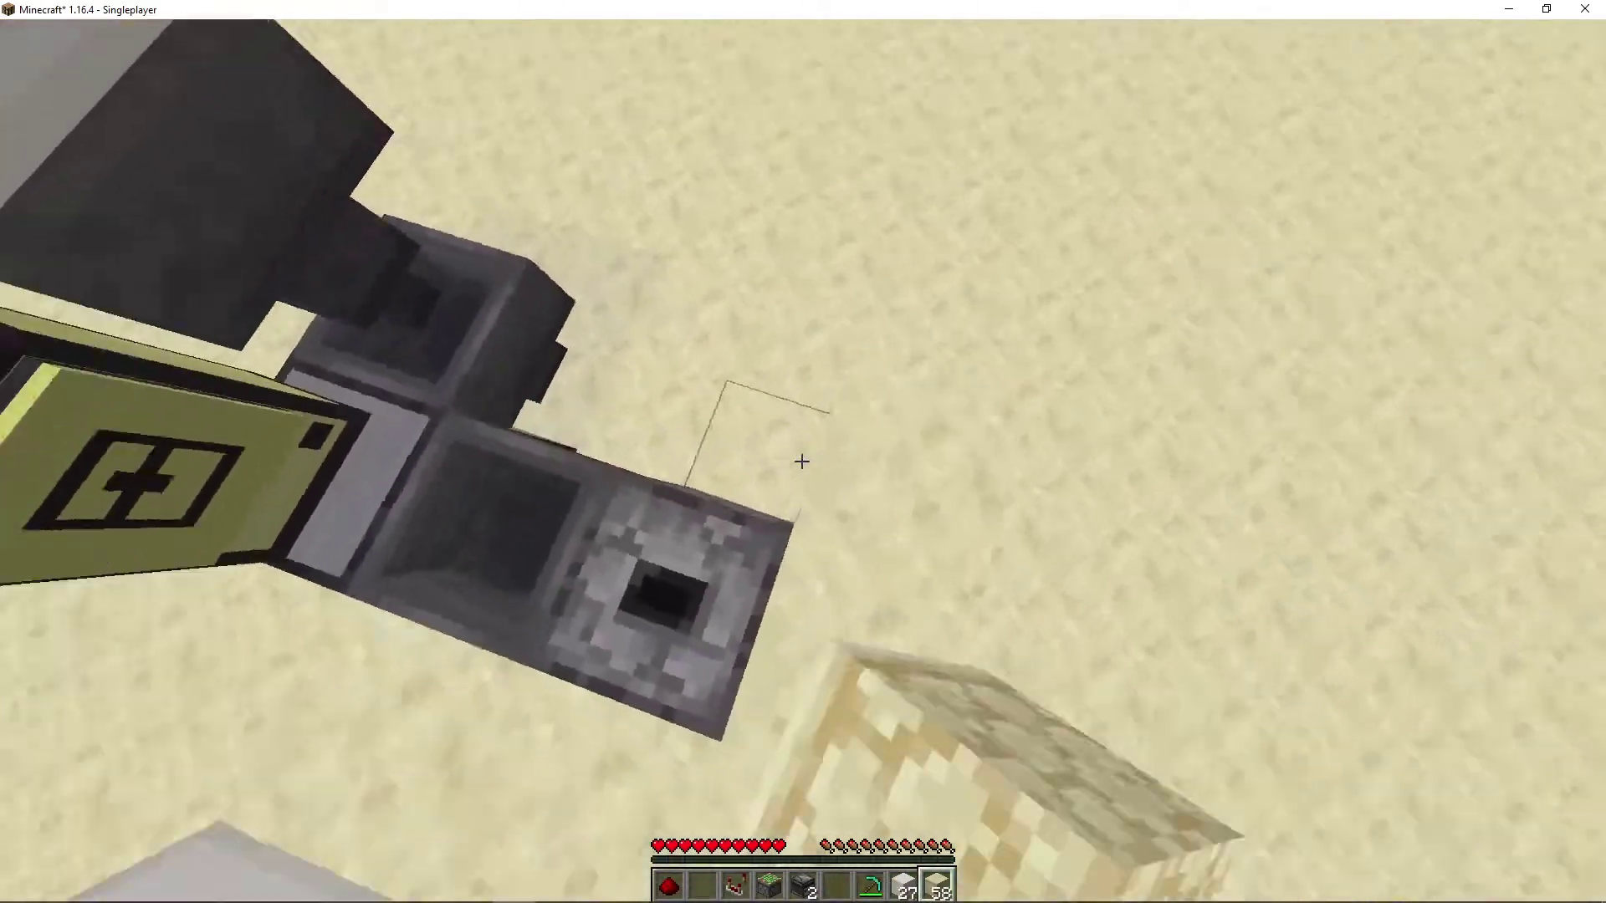
- Place a redstone comparator beside the dropper and open the dropper's contents
key("8")
key("3")
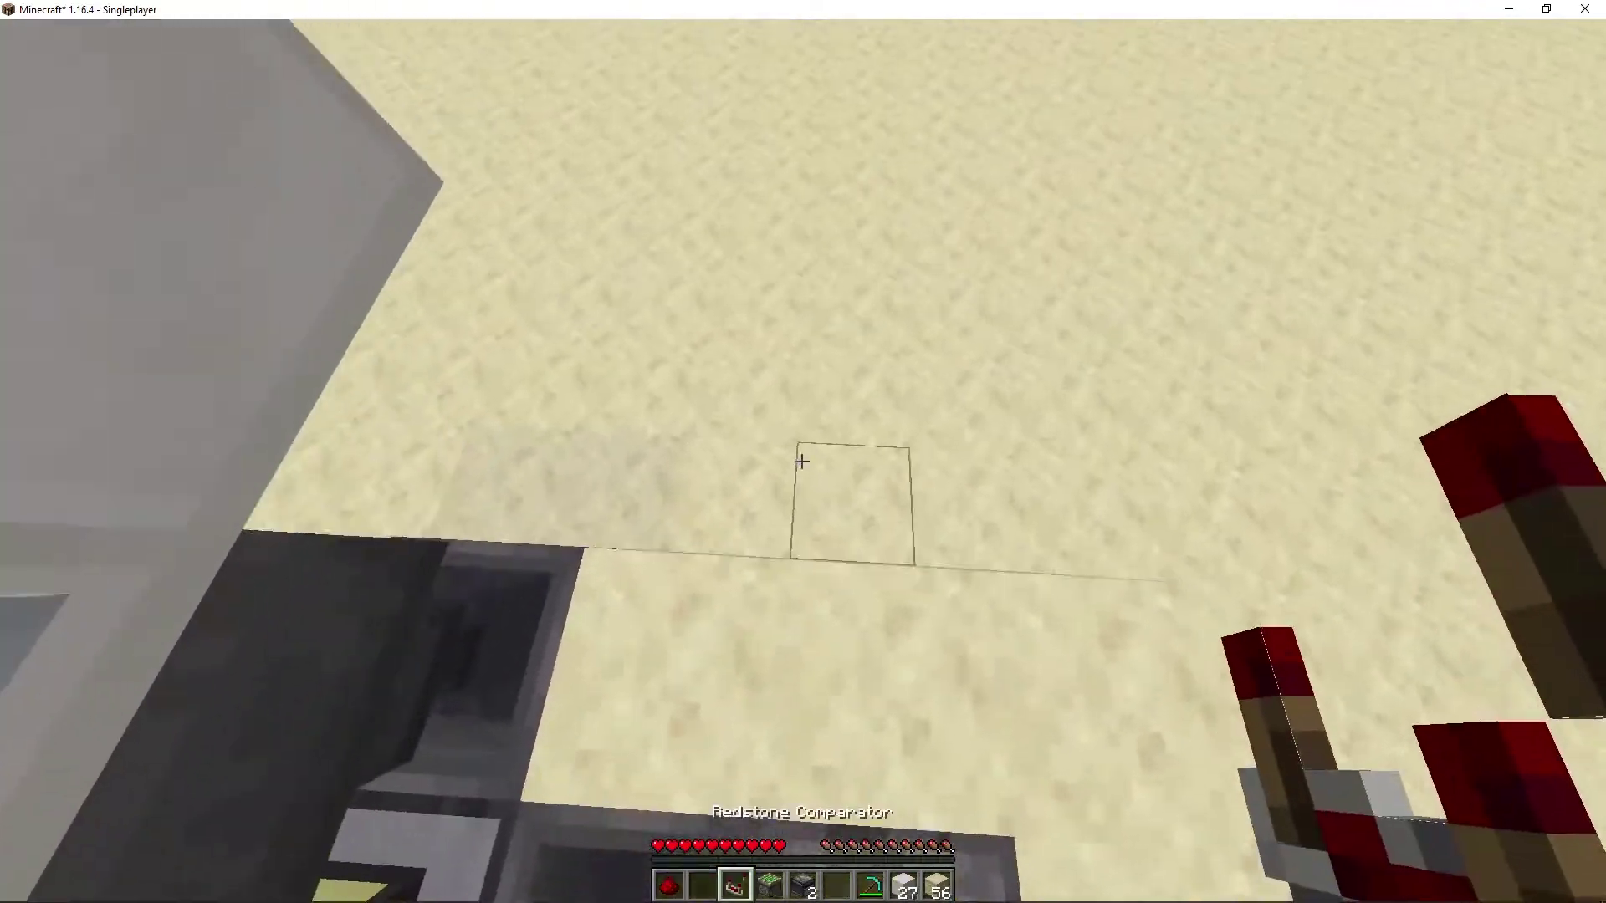
right_click(802, 463)
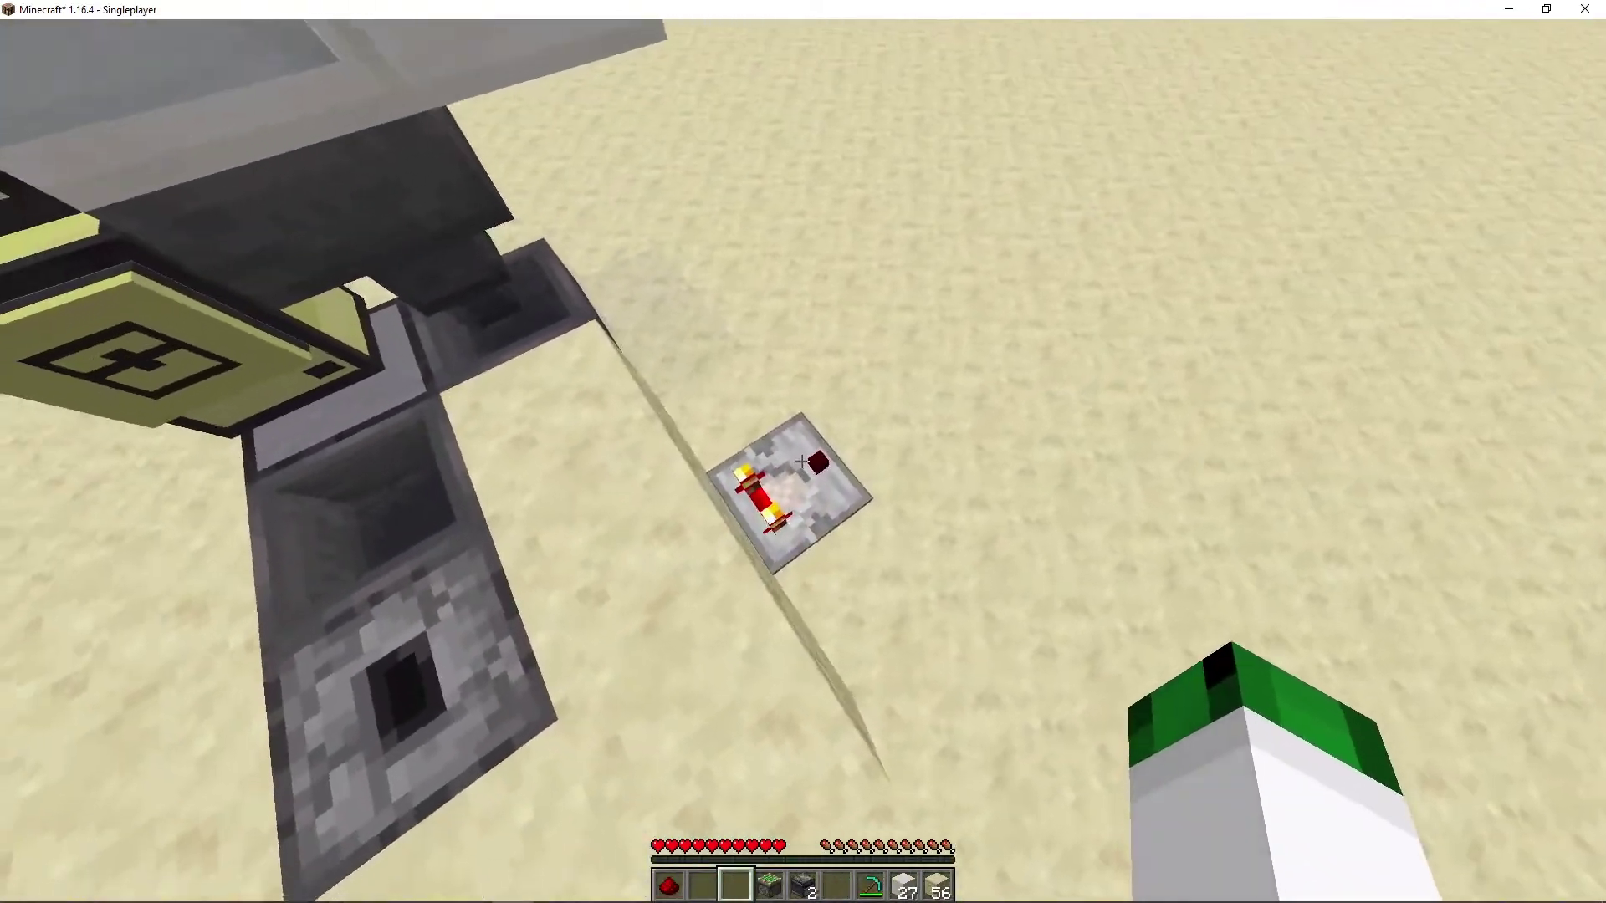
right_click(803, 462)
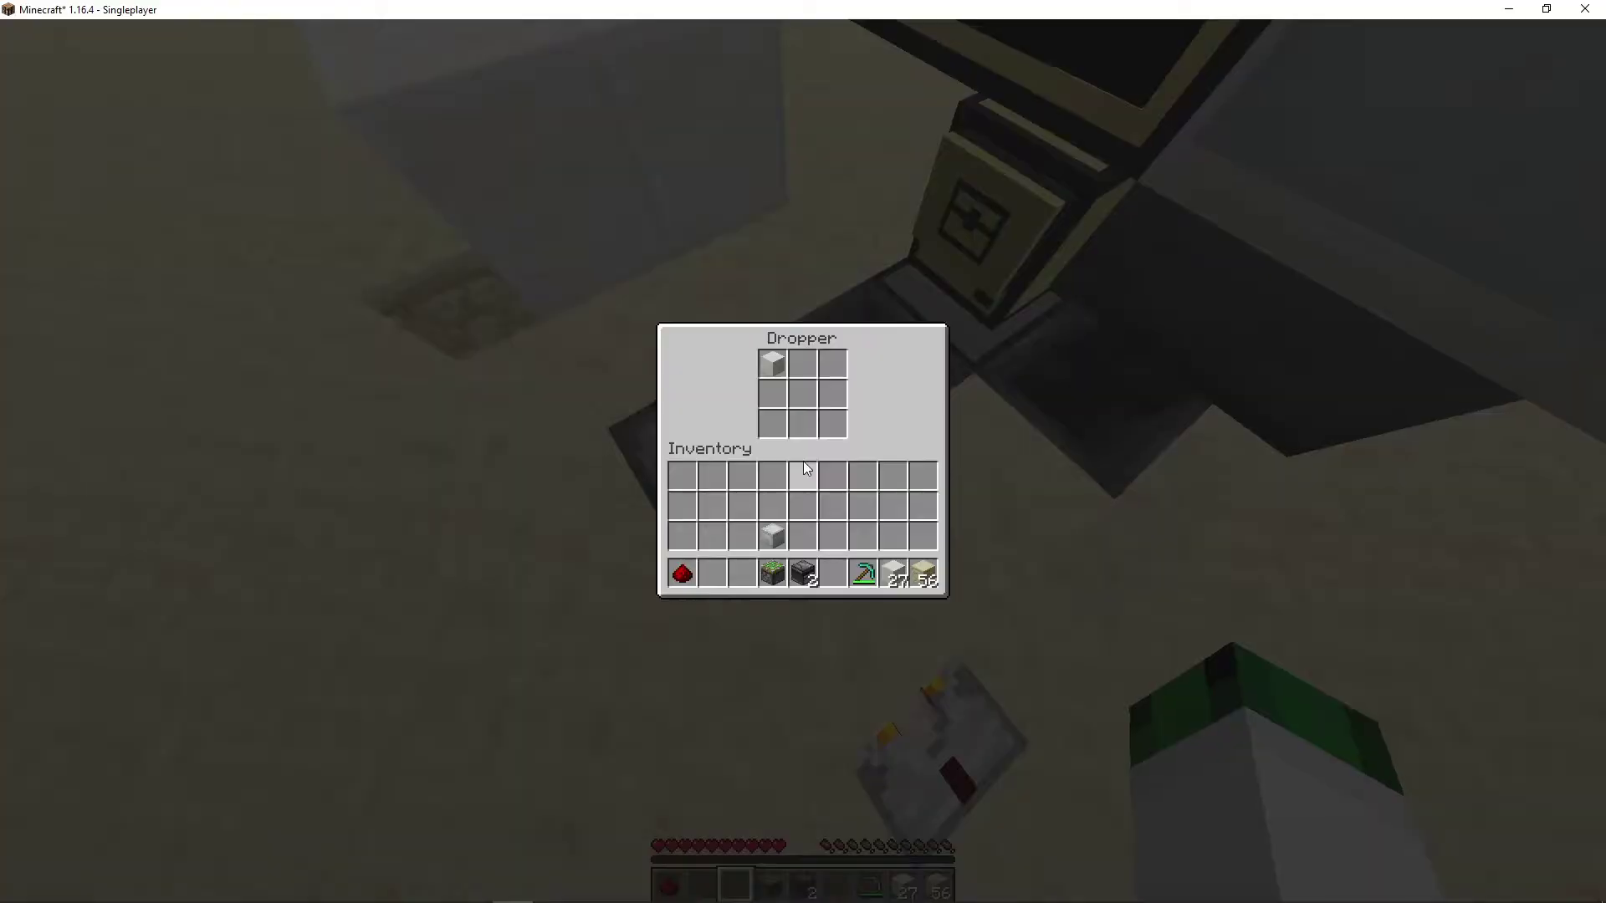
- Take the quartz block out of the dropper and check that it is empty
left_click(773, 364, "shift")
key("Escape")
key("4")
key("8")
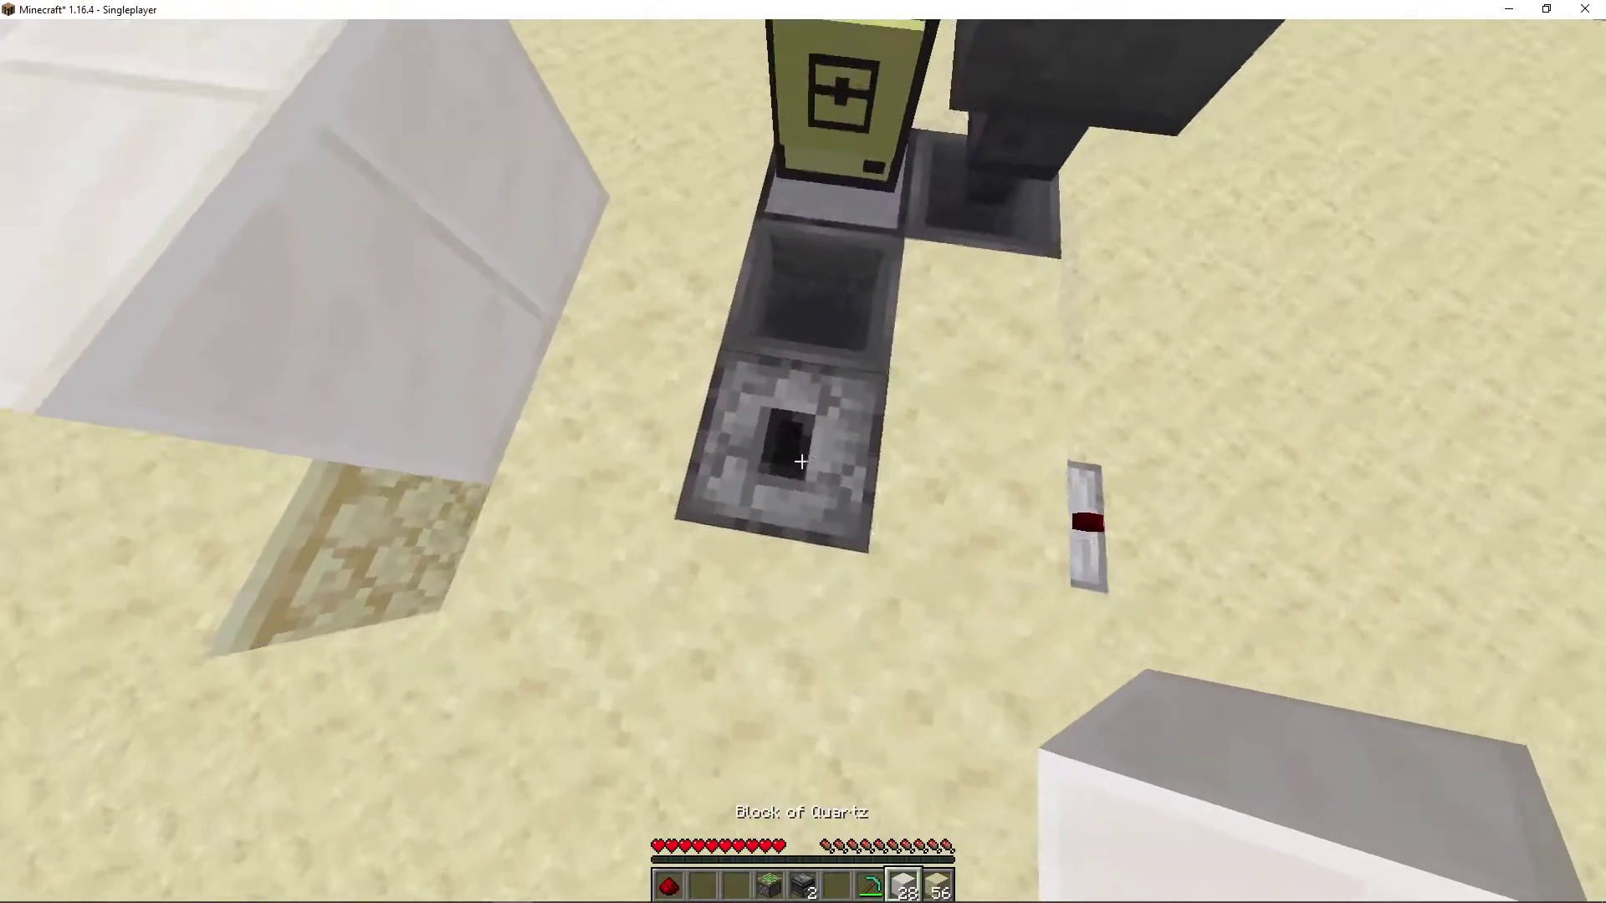
right_click(802, 461)
key("Escape")
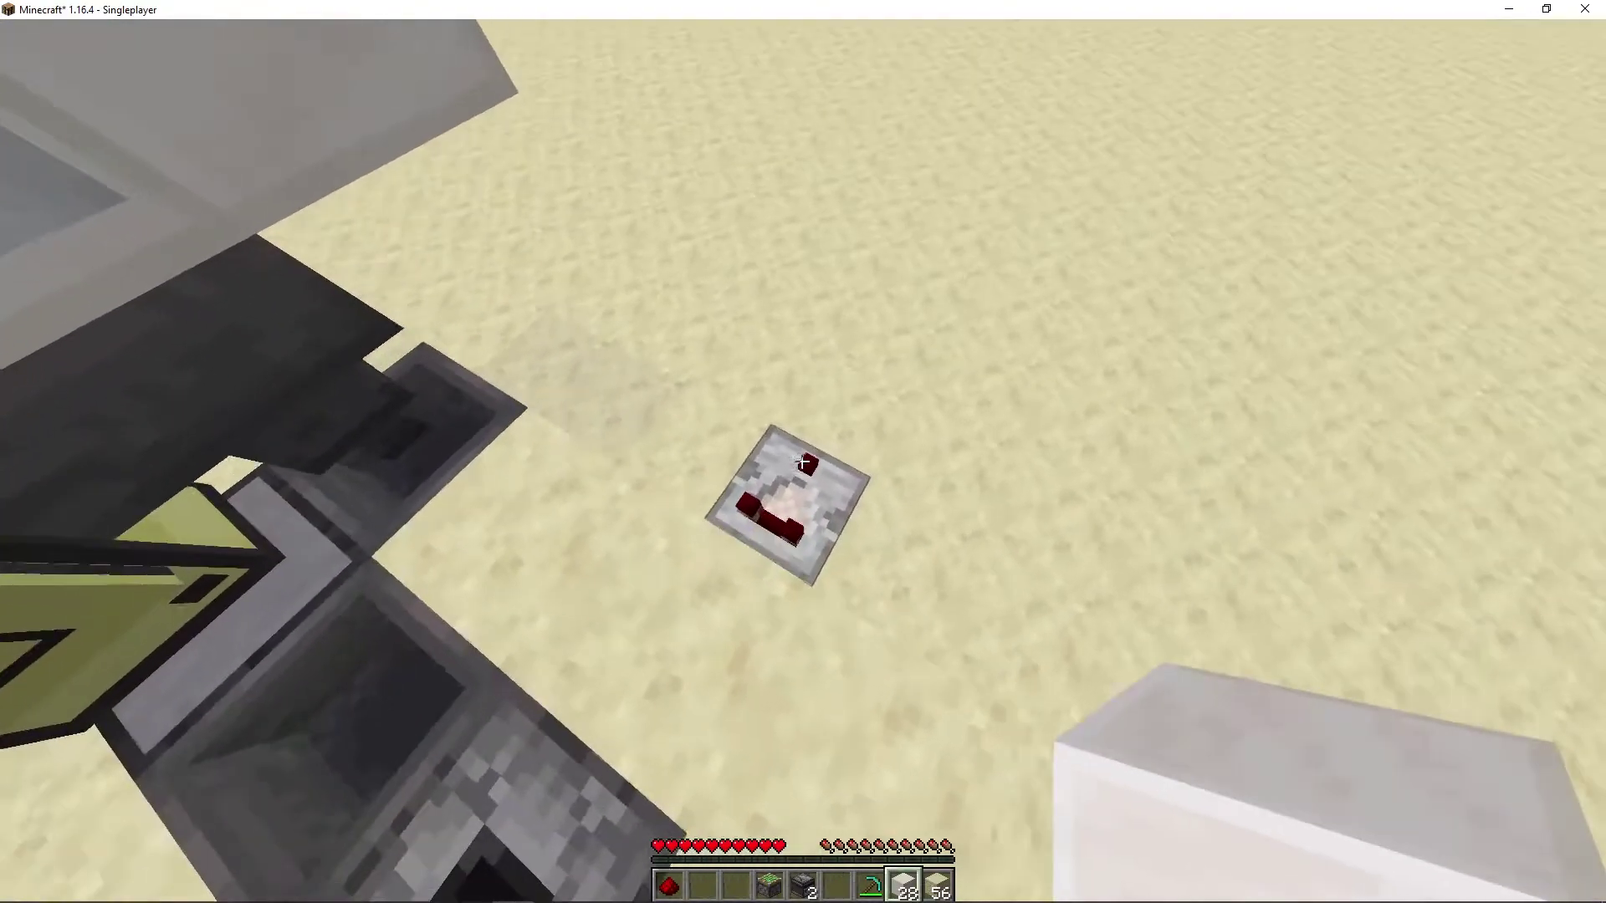
- Place observers beside the sticky piston, clearing a block in the circuit's way
key("6")
key("4")
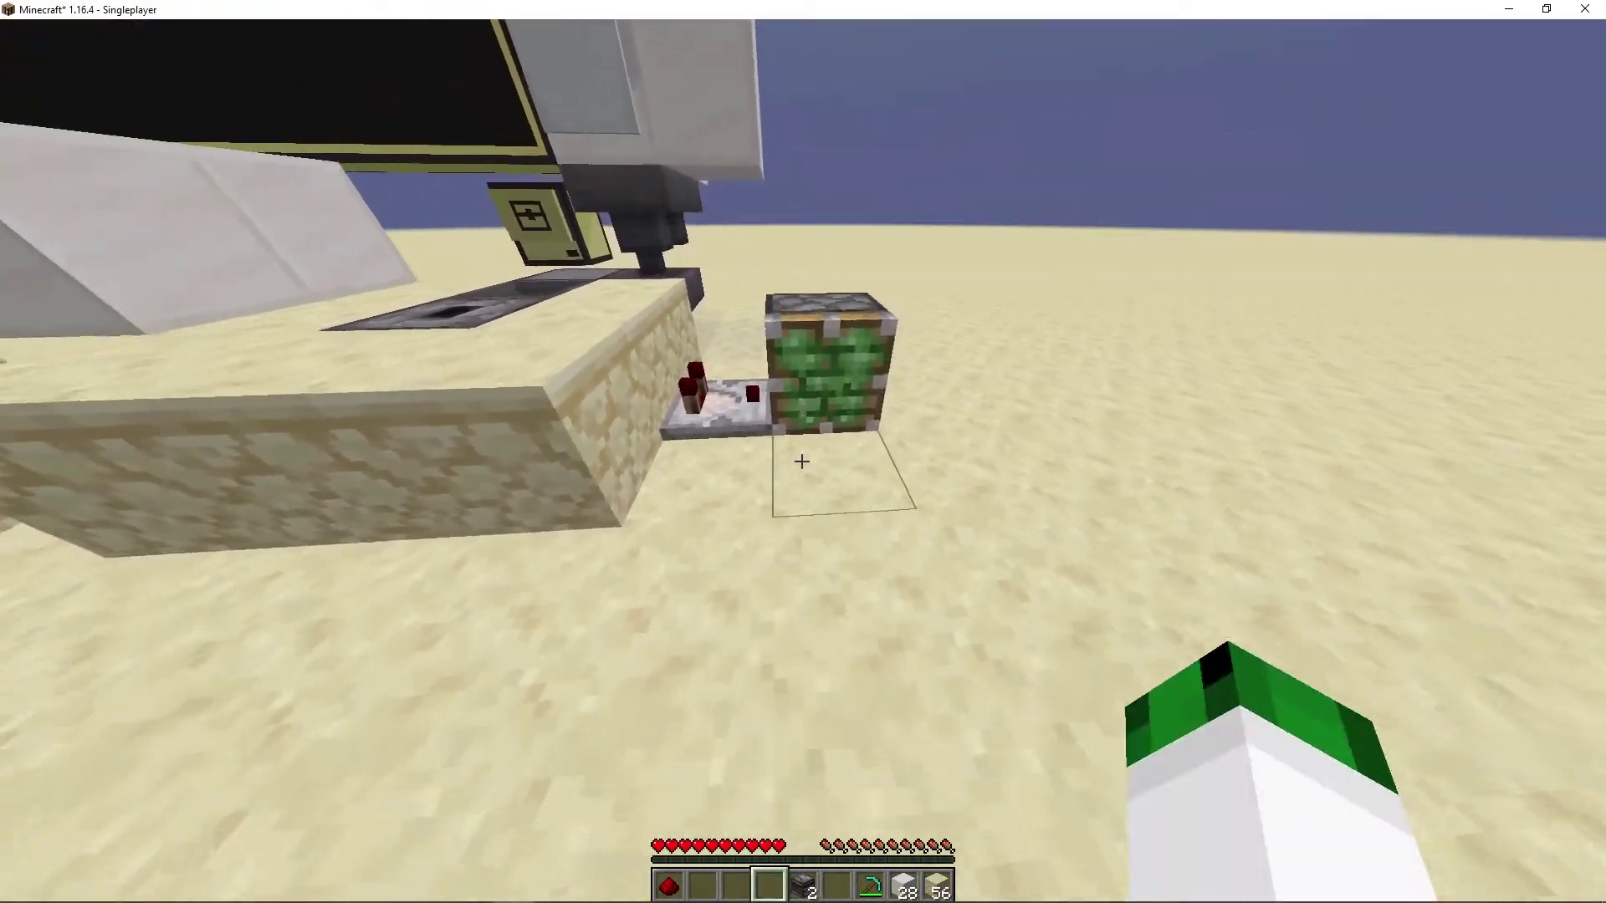
key("5")
right_click(801, 461)
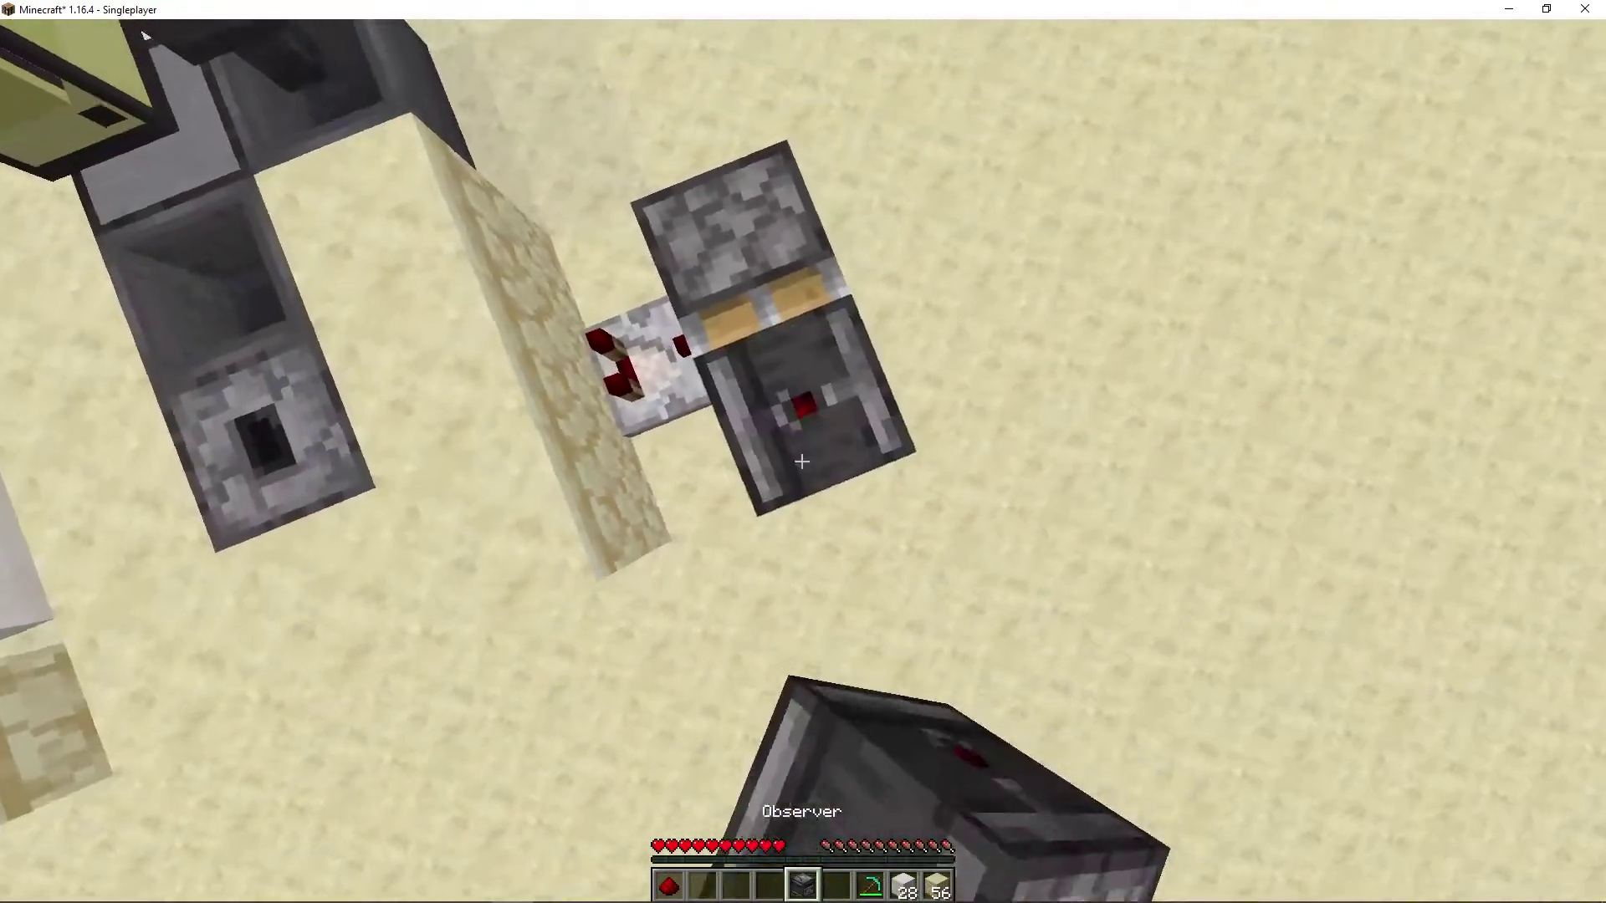
key("8")
key("6")
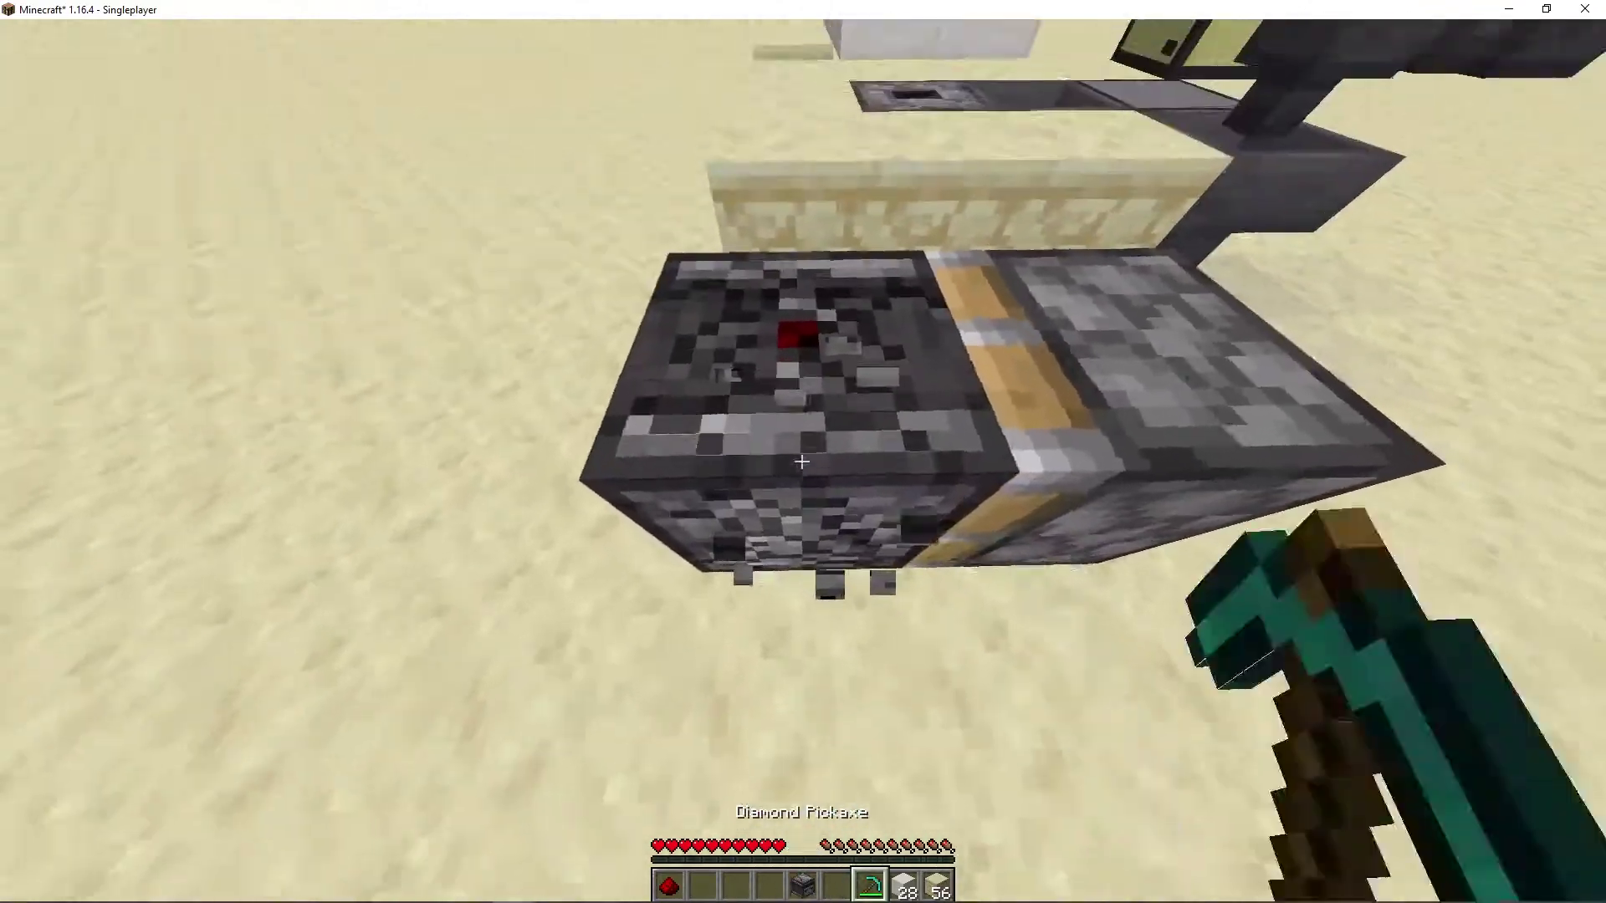
left_click(802, 460)
key("5")
right_click(802, 460)
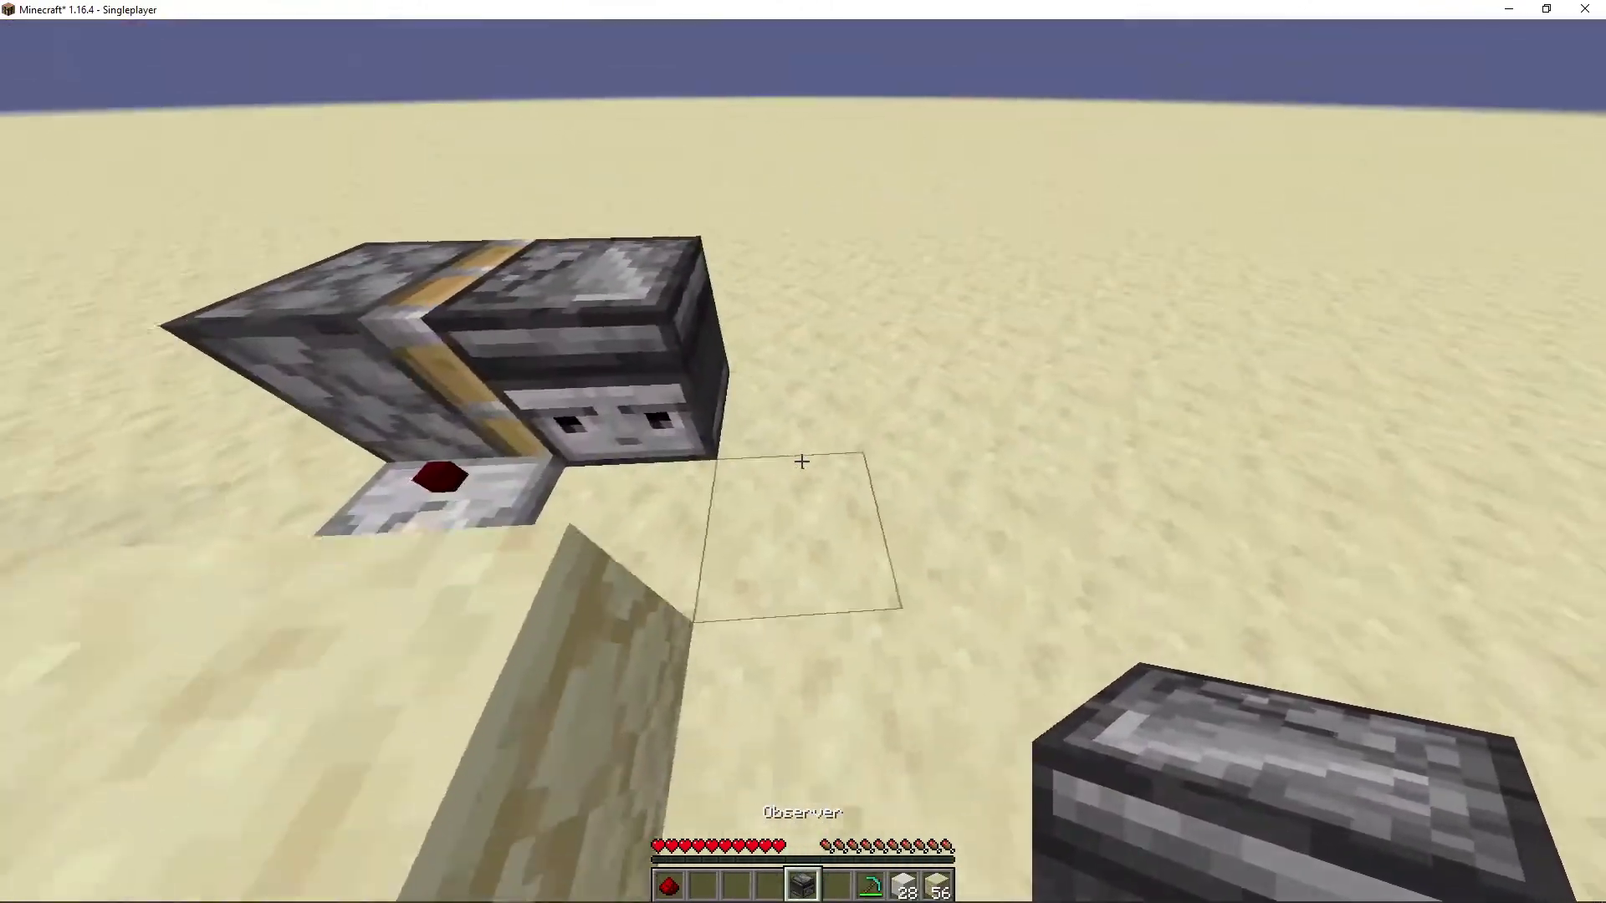
right_click(802, 461)
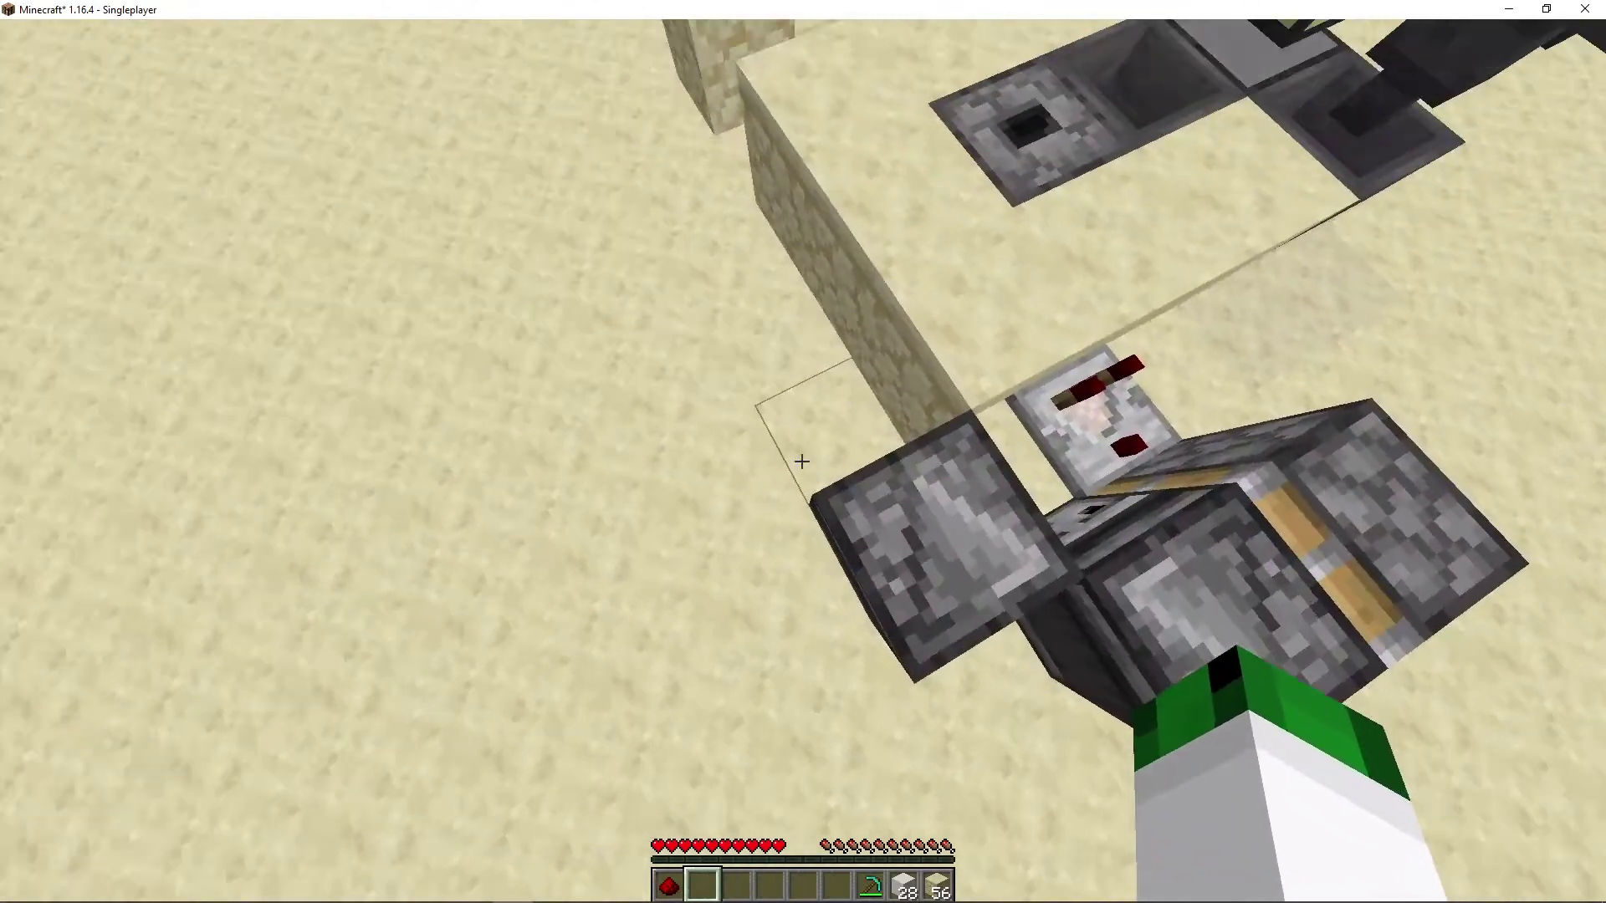
- Add a sandstone block to the circuit and lay redstone dust on the sand
key("9")
right_click(802, 461)
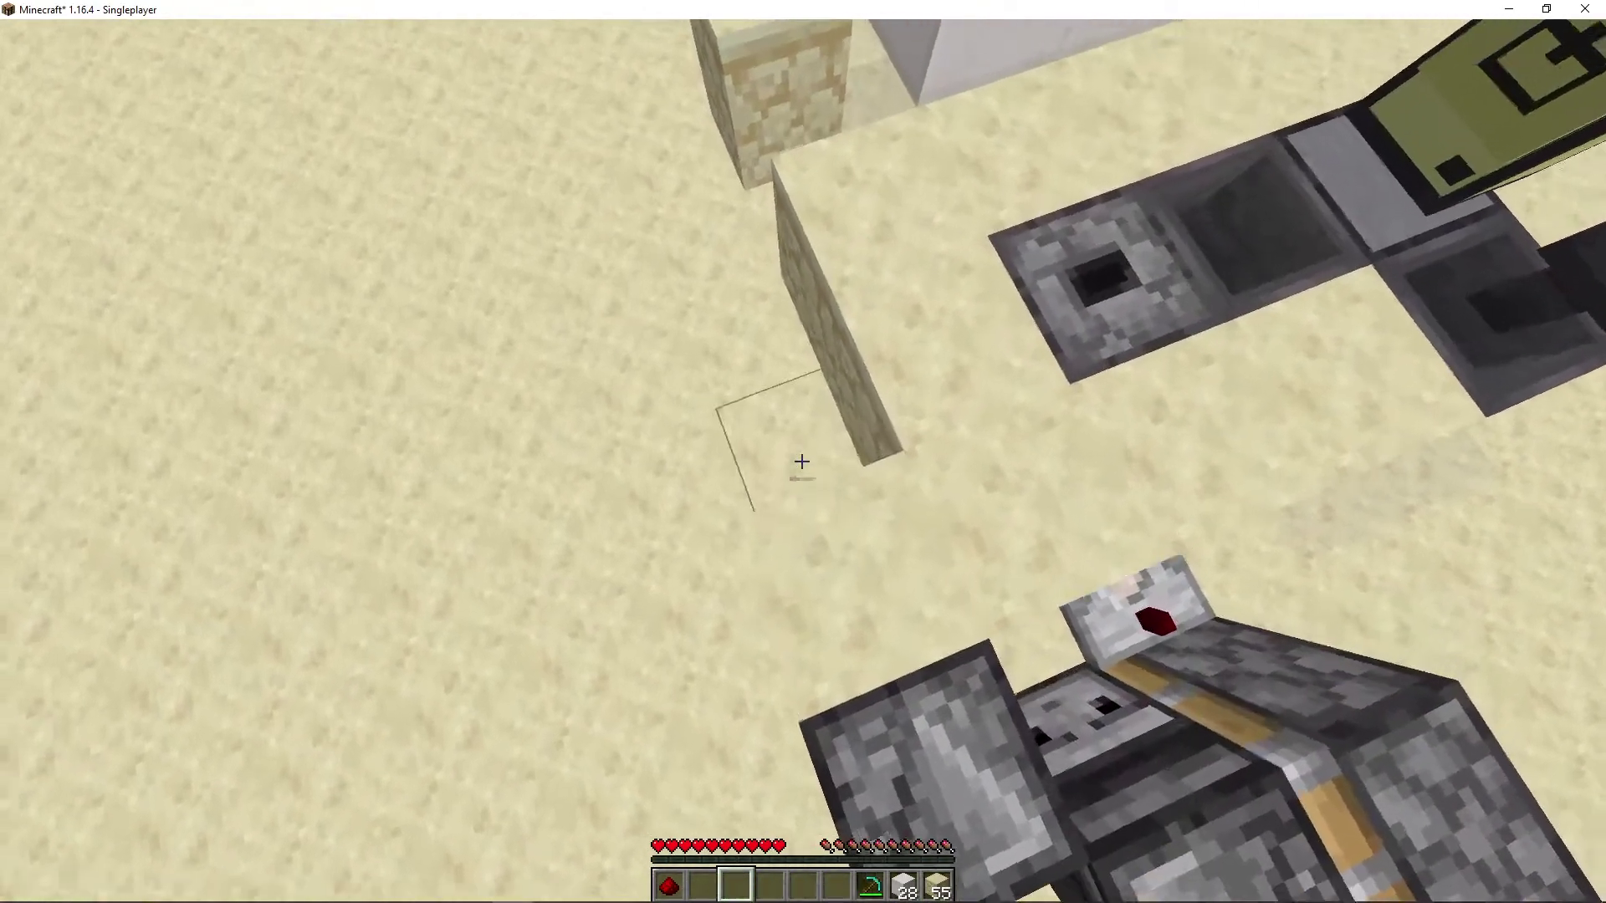
key("1")
right_click(801, 461)
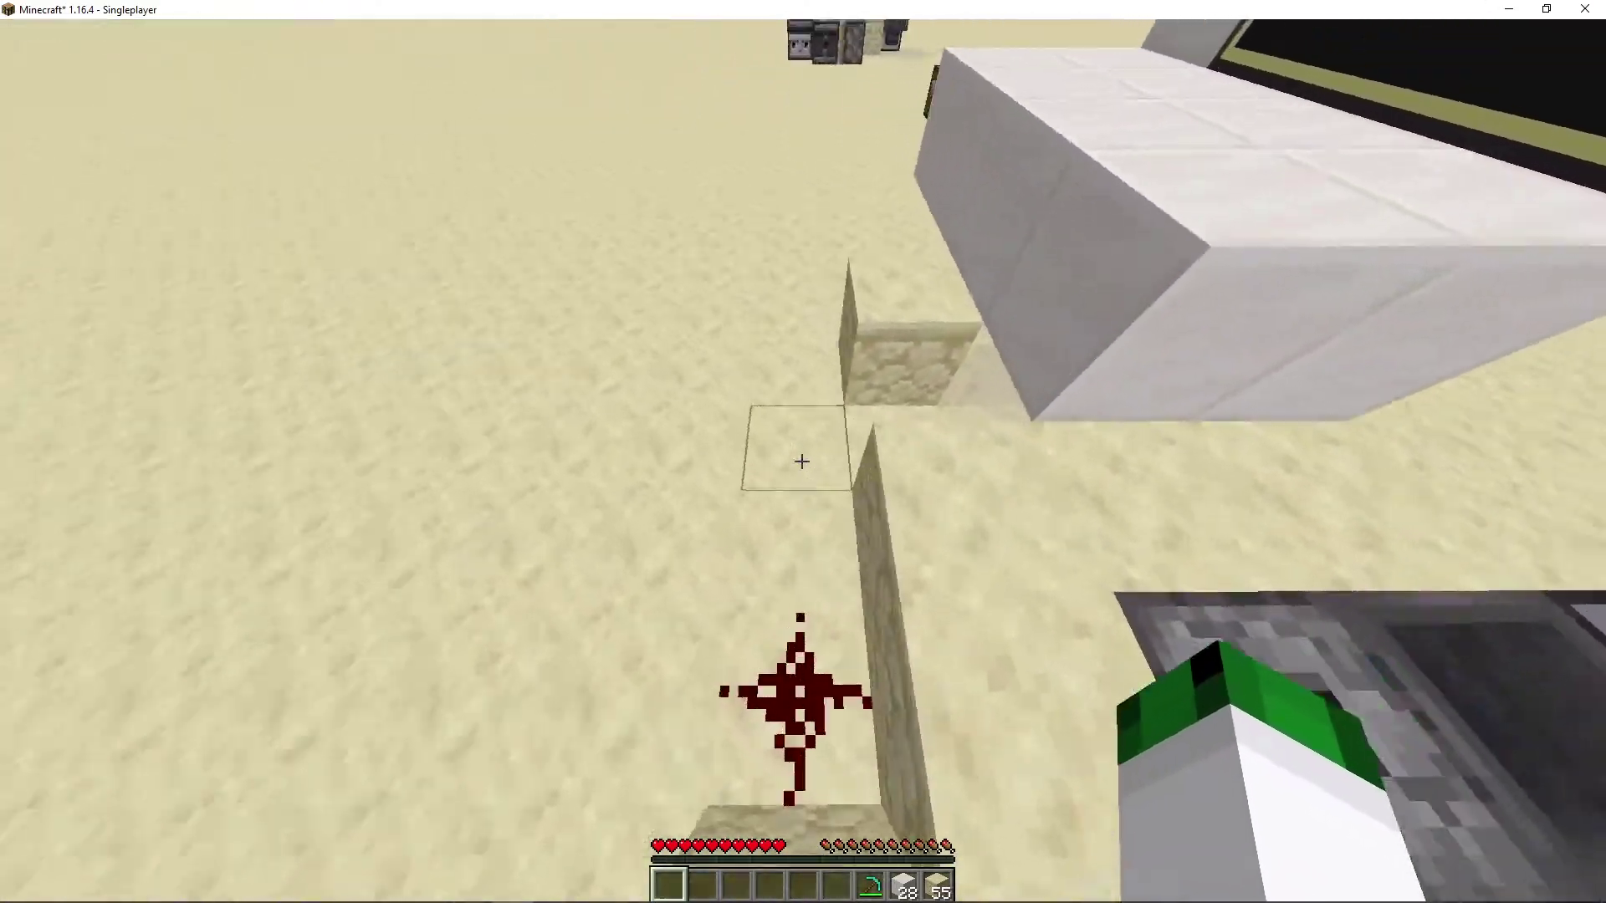
key("7")
- Remove a sandstone block, then run a quartz row along the wall and over the sandstone base
left_click(802, 461)
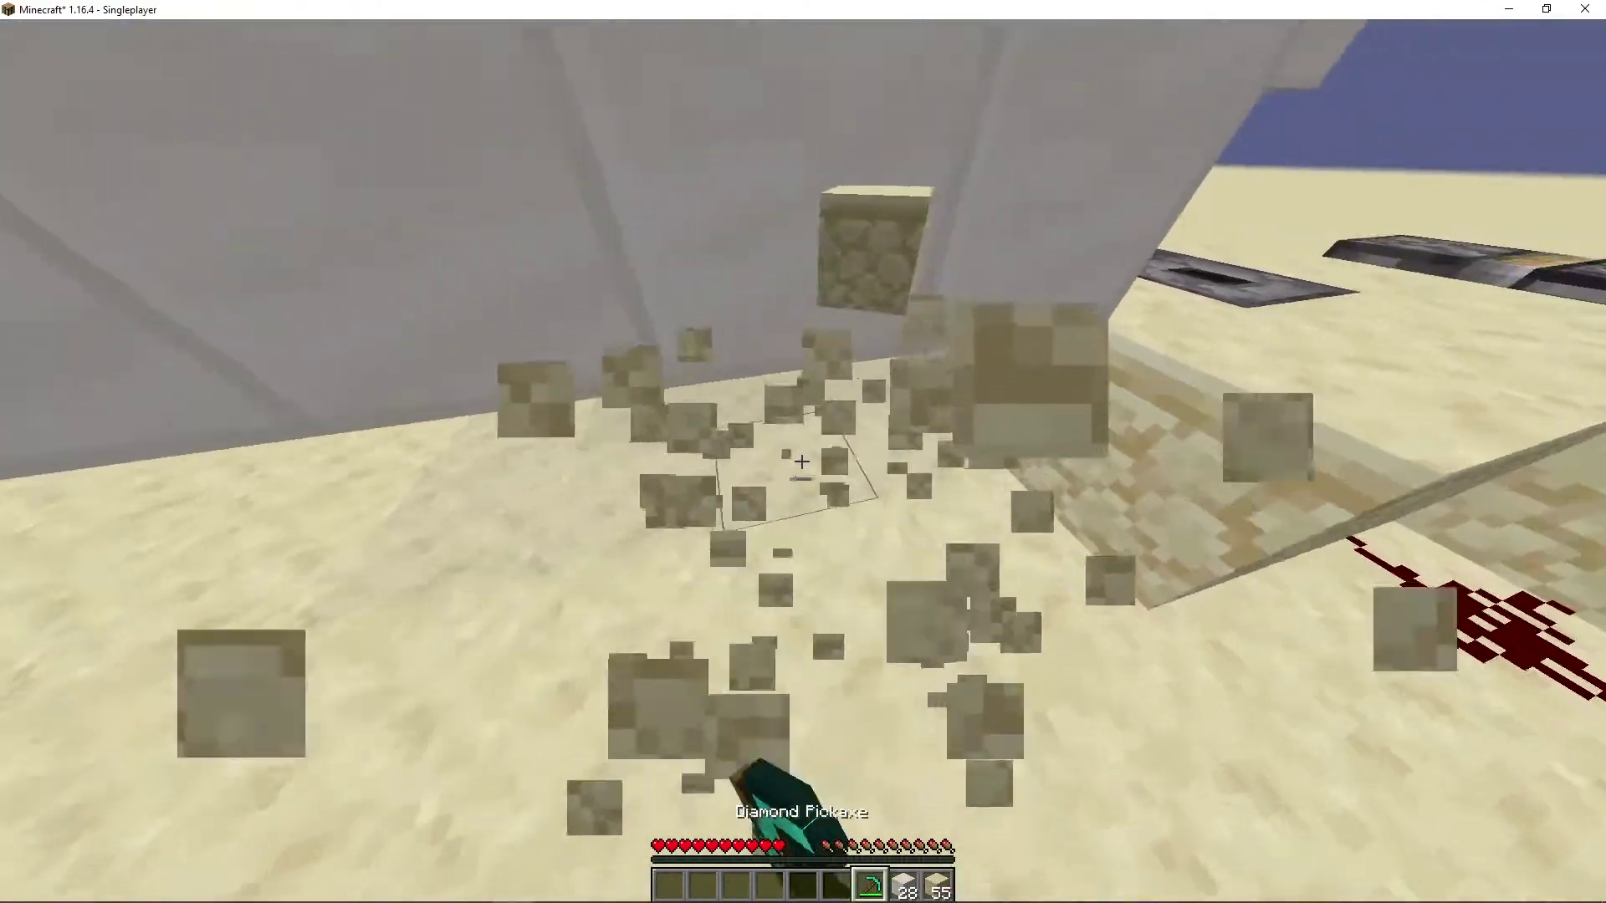
key("8")
right_click(802, 460)
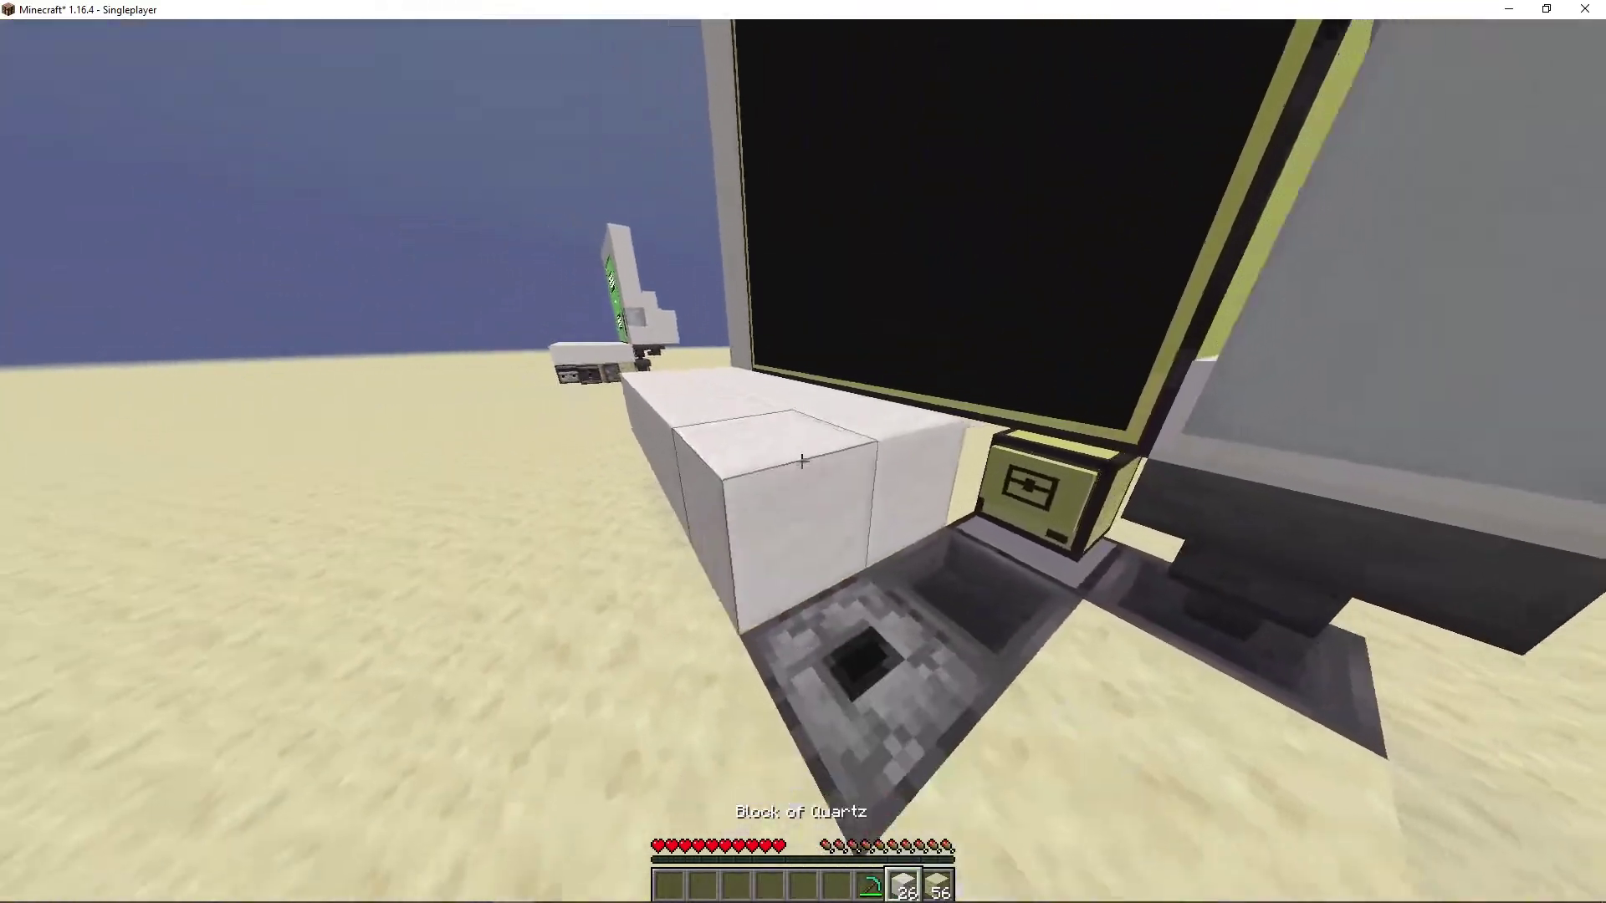
right_click(803, 460)
right_click(802, 460)
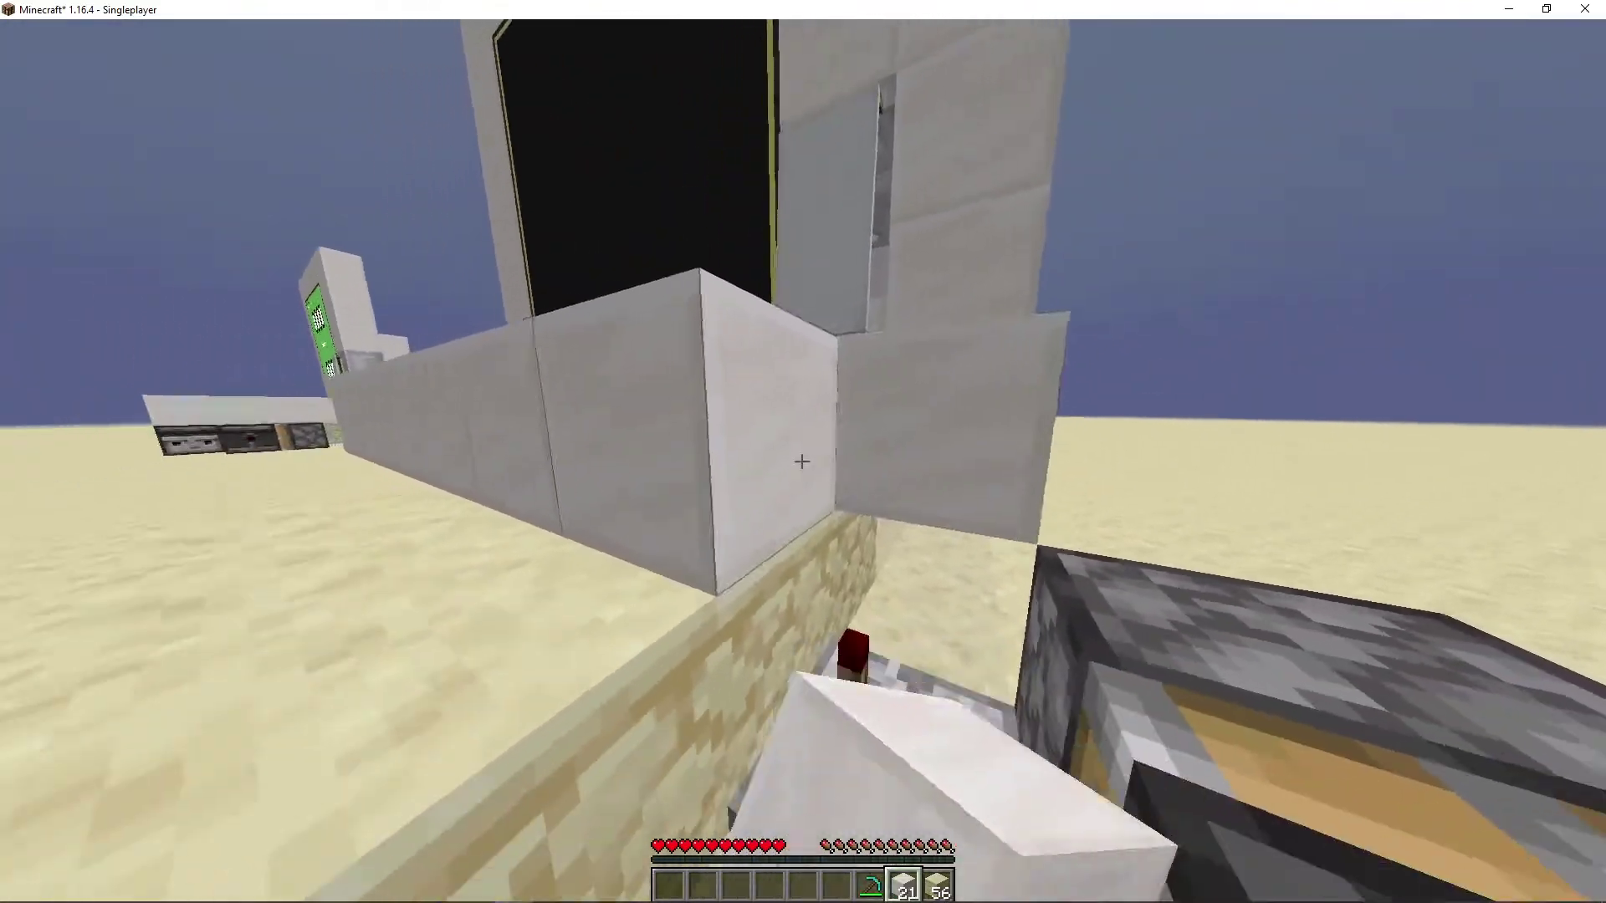
right_click(802, 461)
right_click(803, 461)
right_click(802, 460)
right_click(802, 461)
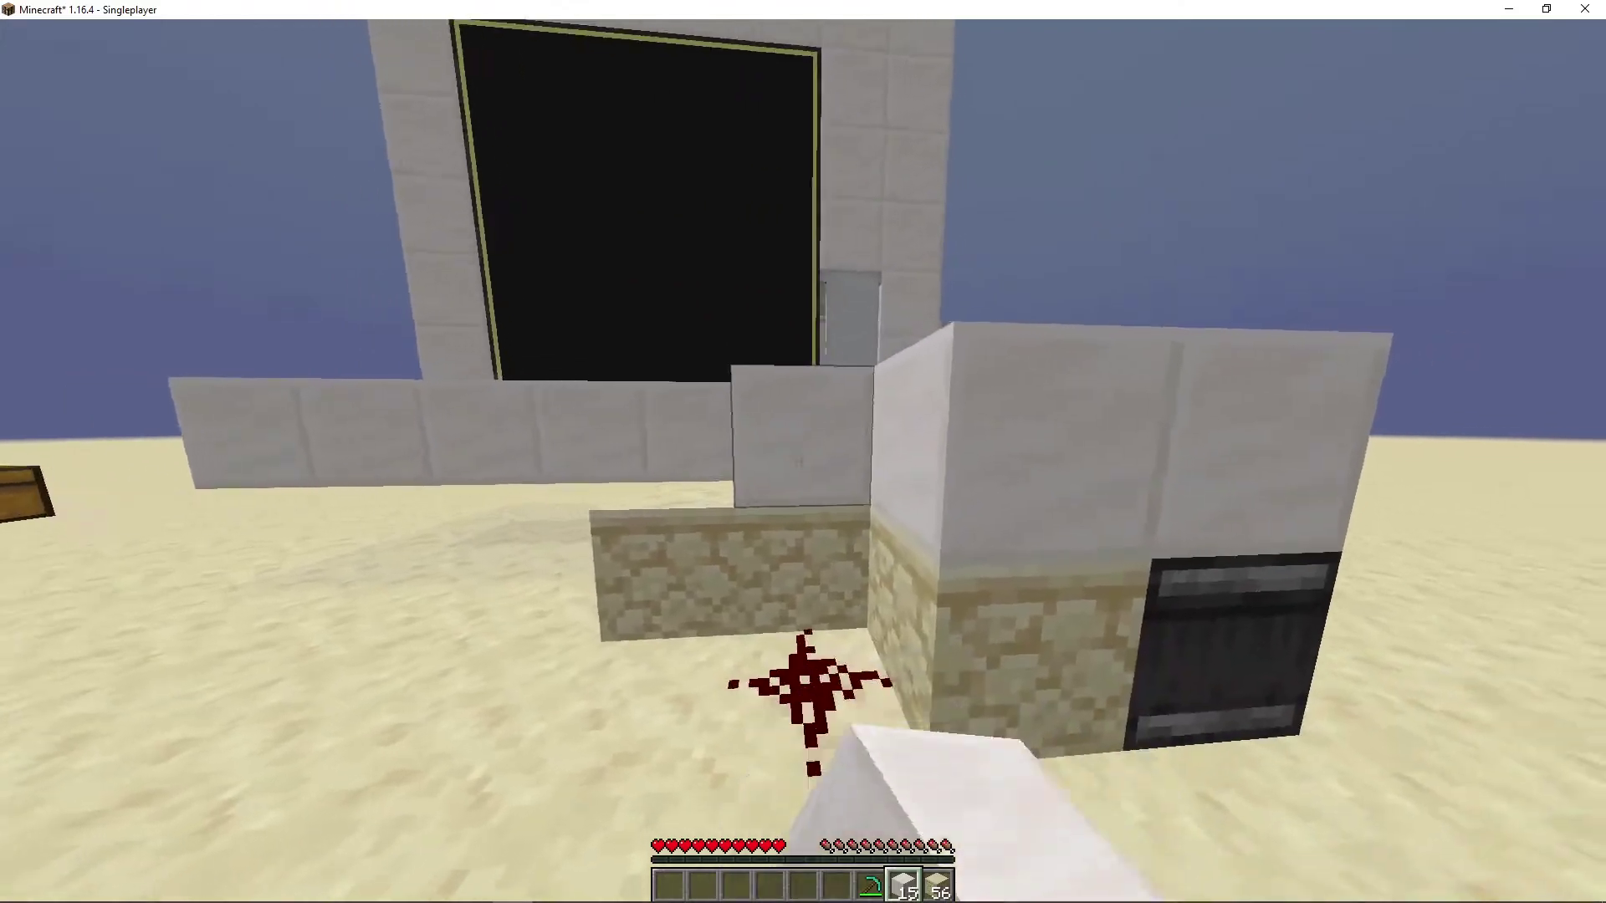
right_click(801, 460)
right_click(802, 461)
right_click(802, 461)
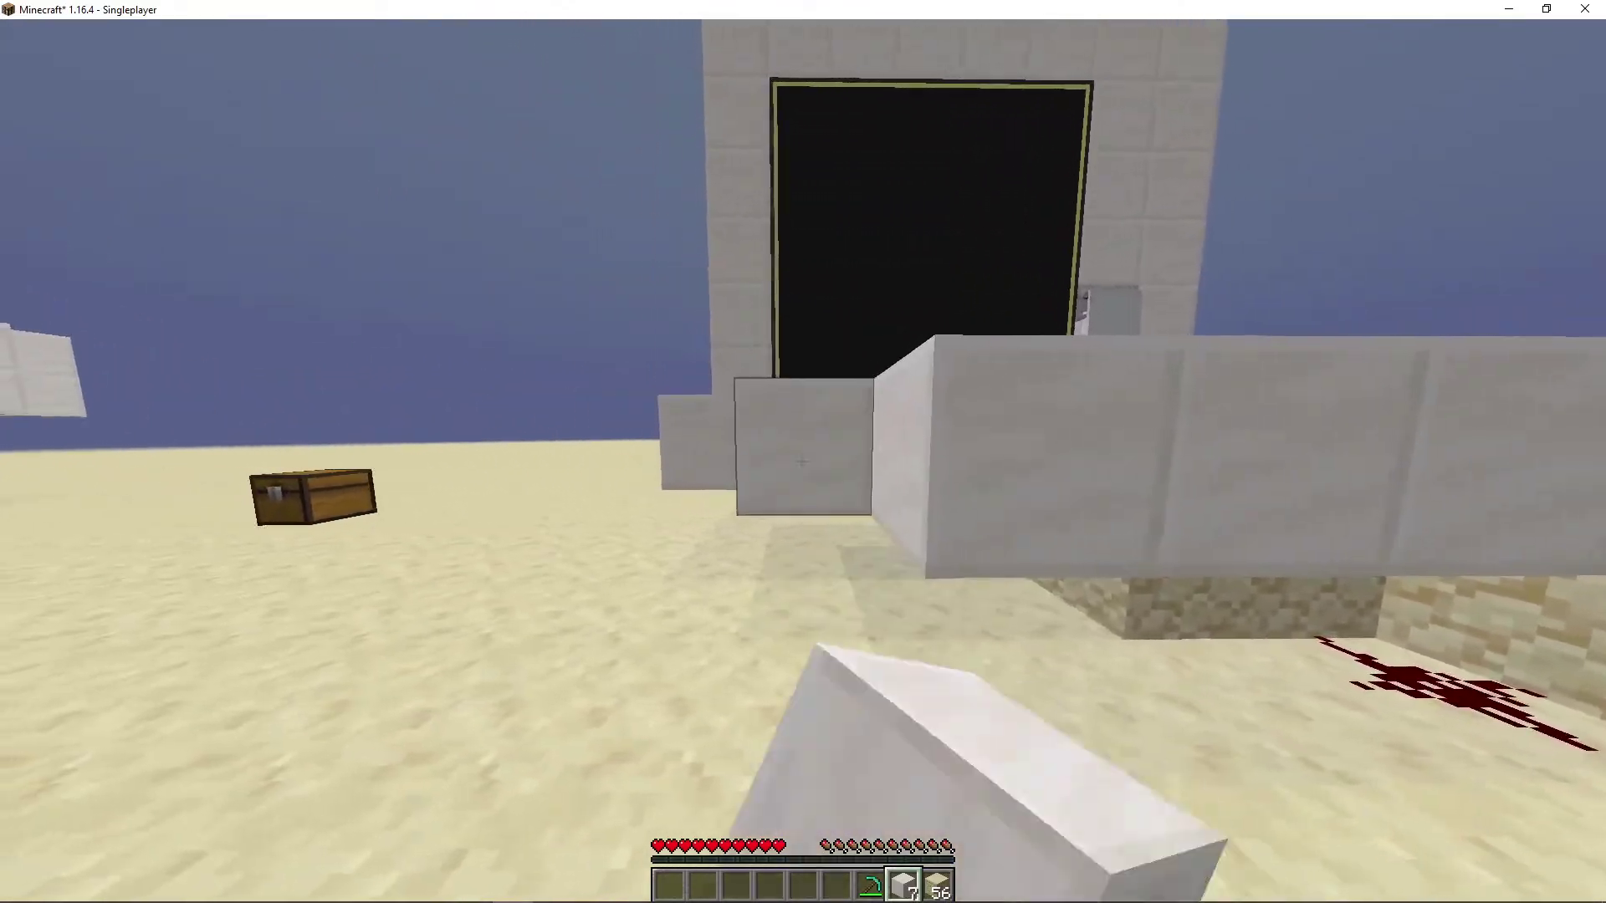
right_click(801, 461)
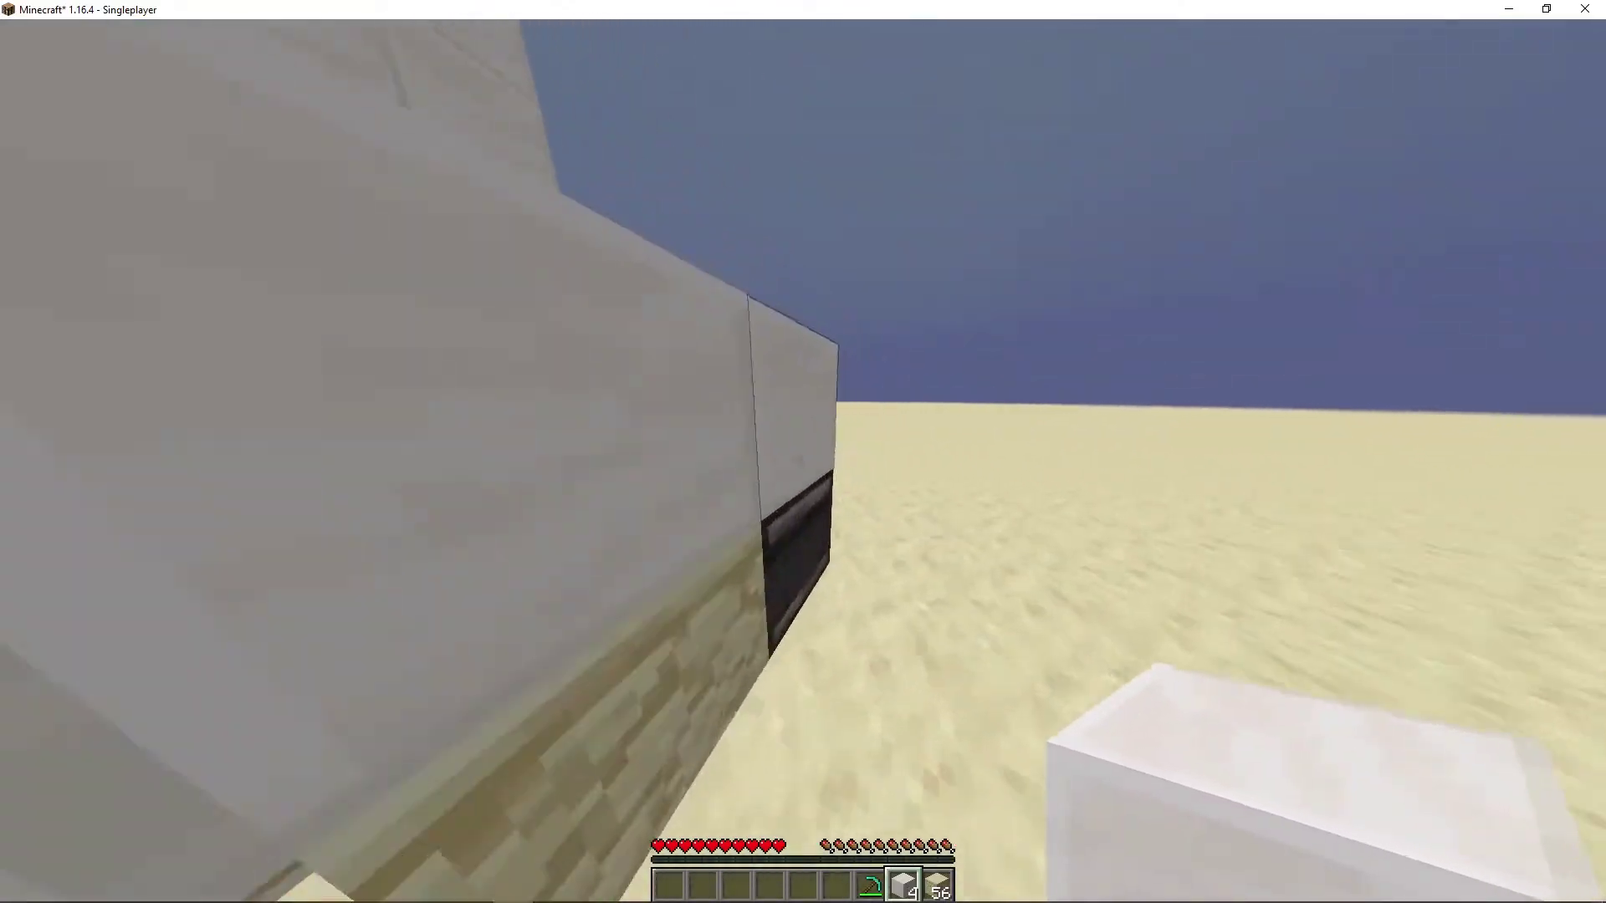
scroll(801, 460, "up", 2)
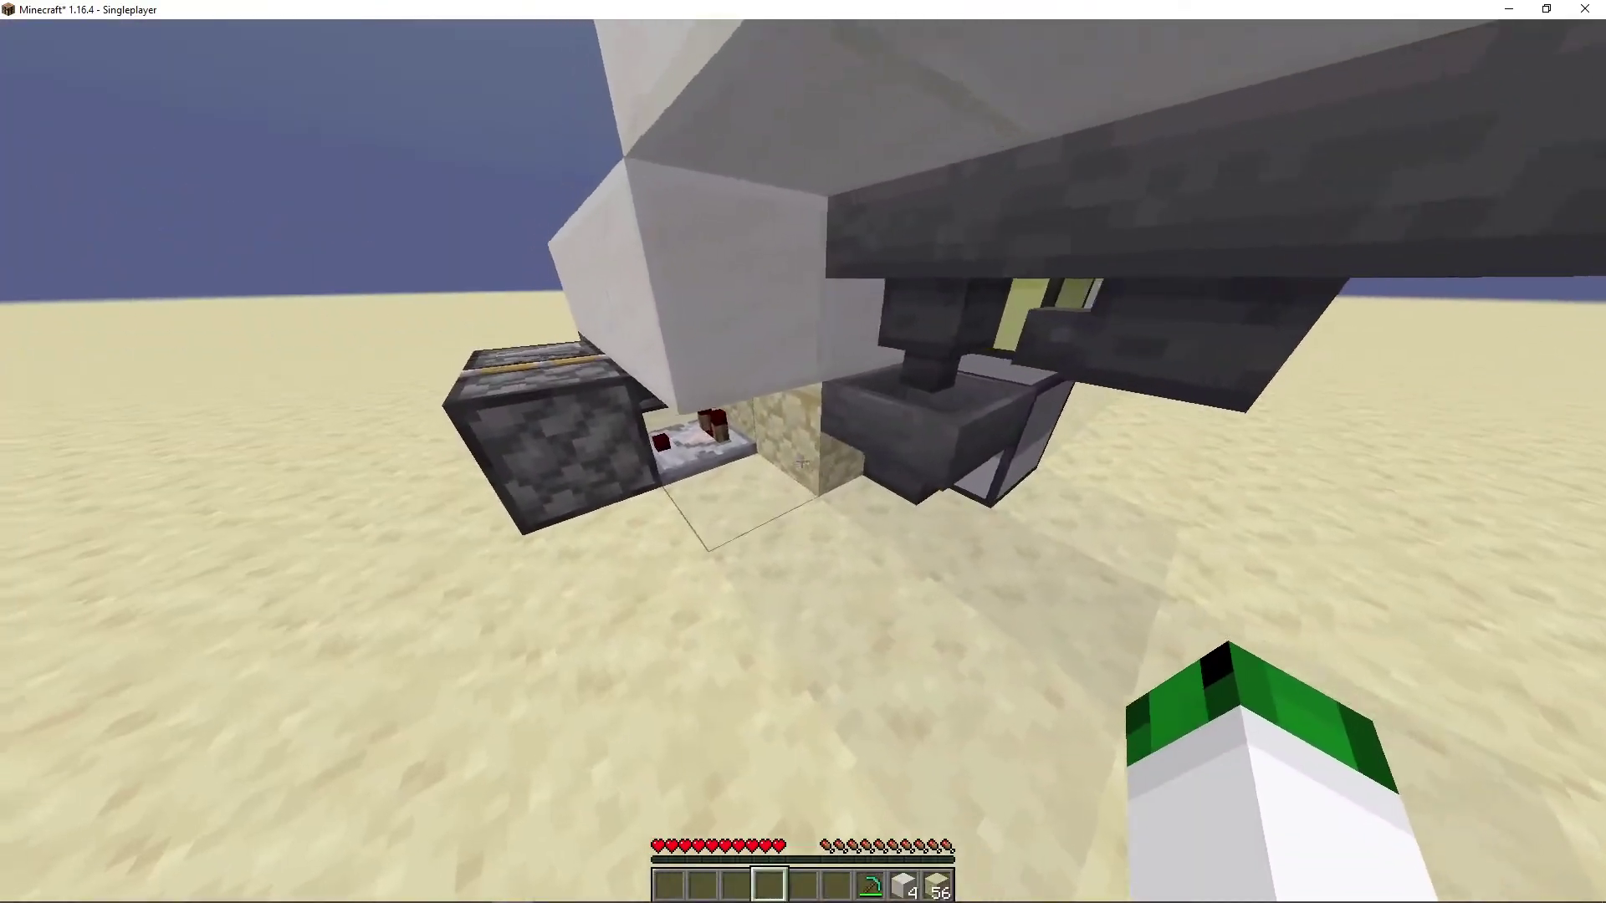
scroll(801, 460, "down", 1)
- Clear the sand block, empty the hopper's quartz, place sandstone underneath, and climb onto the roof
left_click(802, 461)
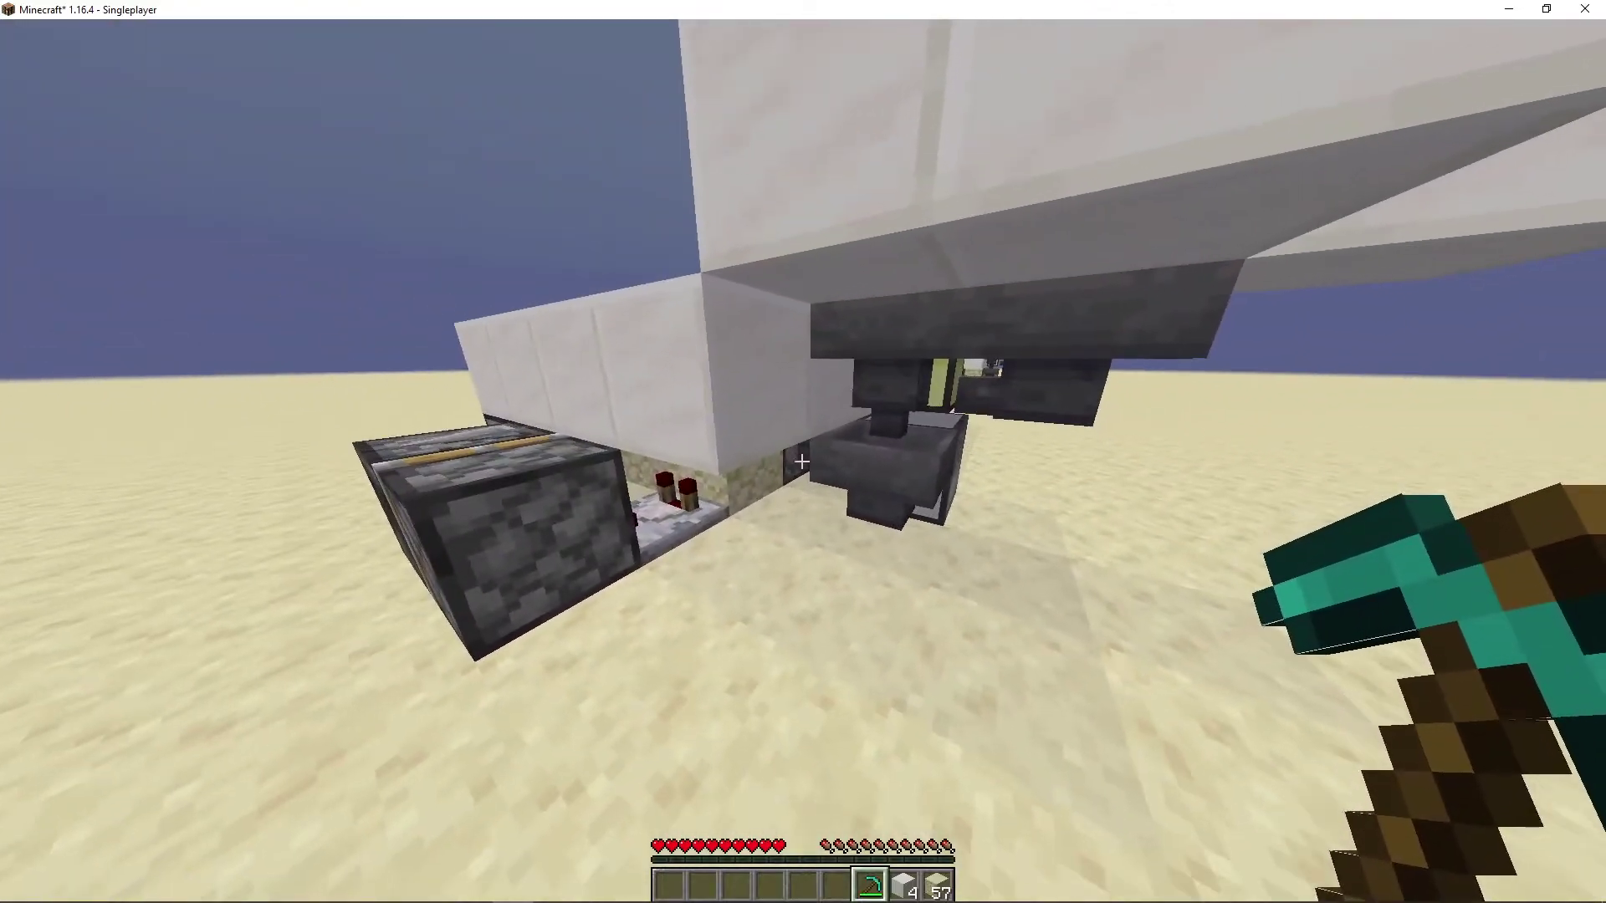
right_click(802, 461)
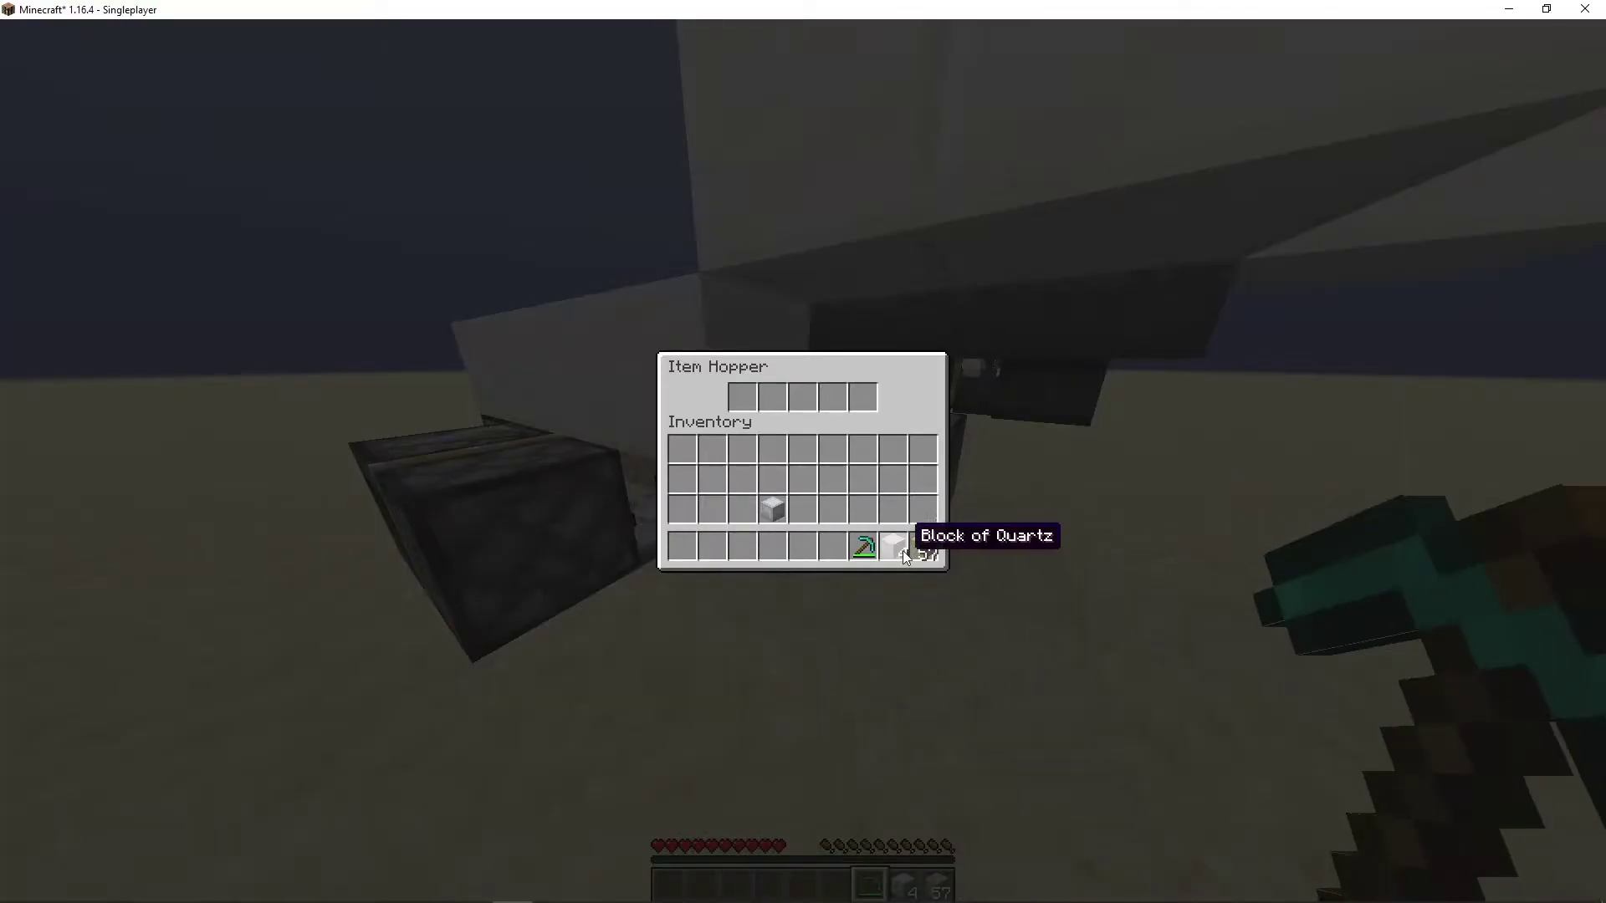
left_click(899, 550, "shift")
key("e")
scroll(802, 460, "down", 1)
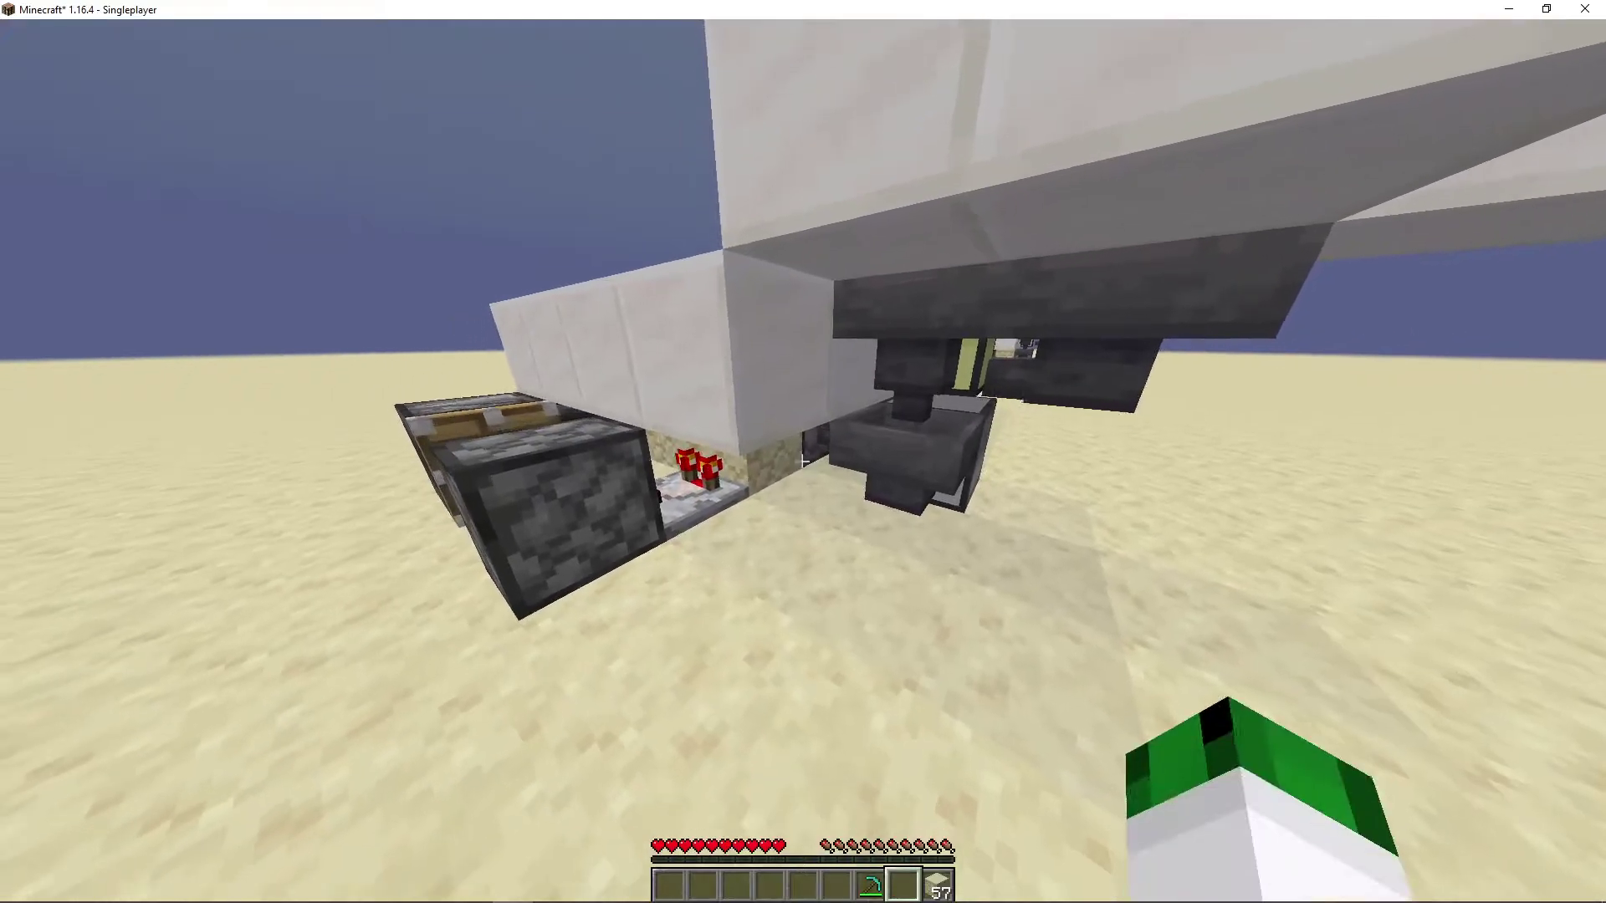
scroll(802, 460, "down", 1)
right_click(802, 461)
key("w")
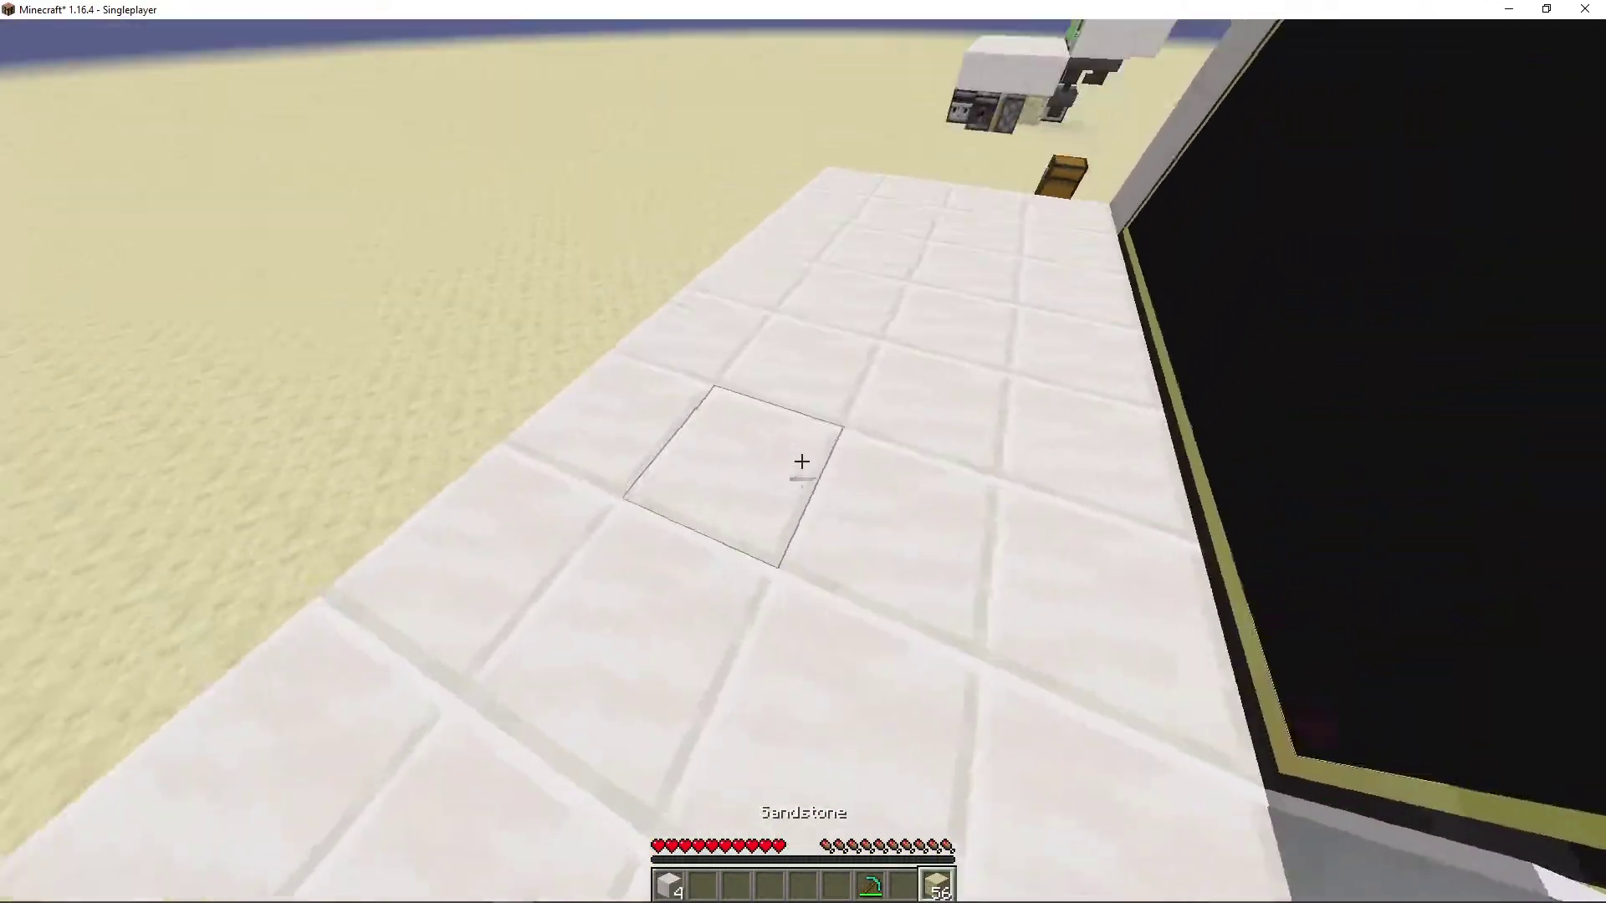
- Put the Debit Cards in hotbar slot 1, moving quartz, sandstone and pickaxe into storage
key("e")
left_click(681, 573, "shift")
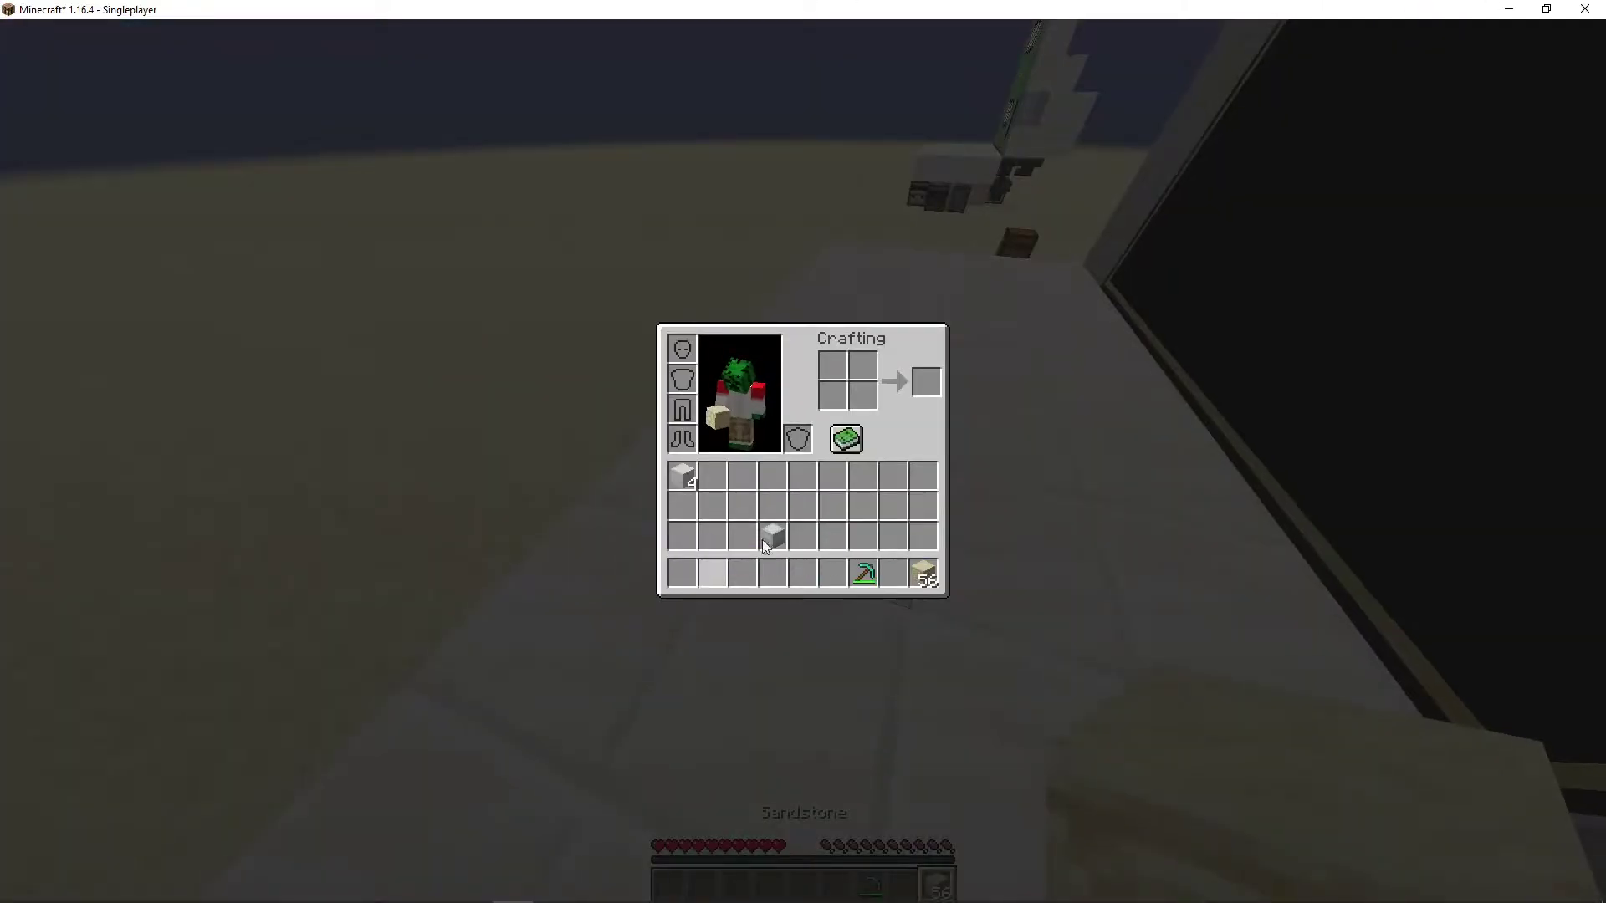
left_click(932, 574, "shift")
key("1")
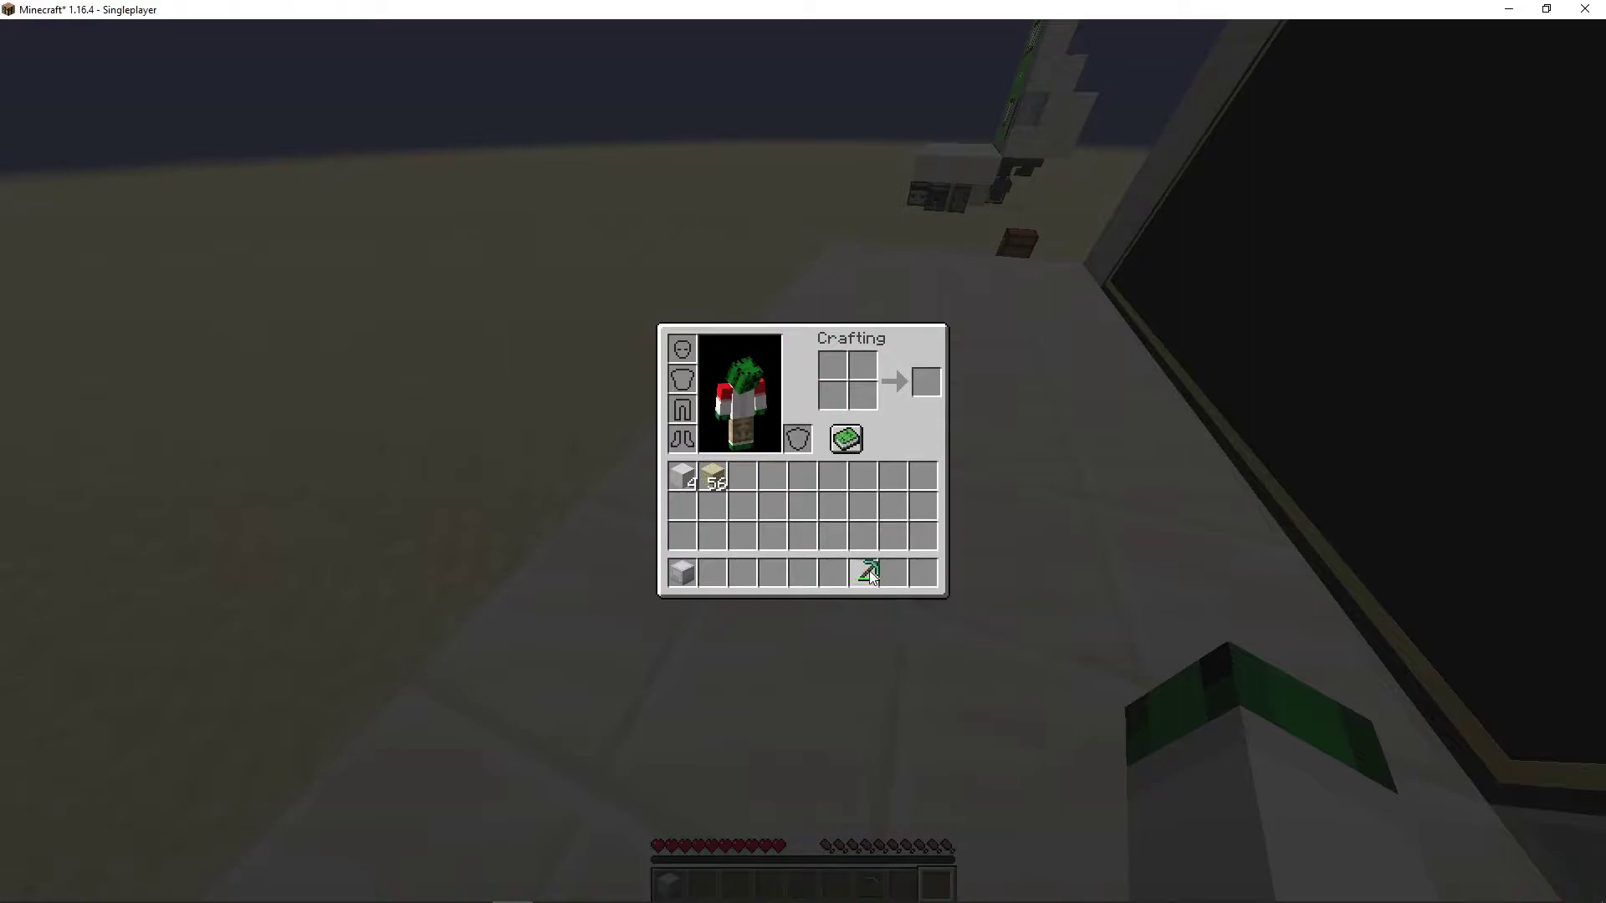
left_click(862, 573, "shift")
key("e")
- Select an empty hotbar slot, go under the roof, and open the computer's CraftOS terminal
key("1")
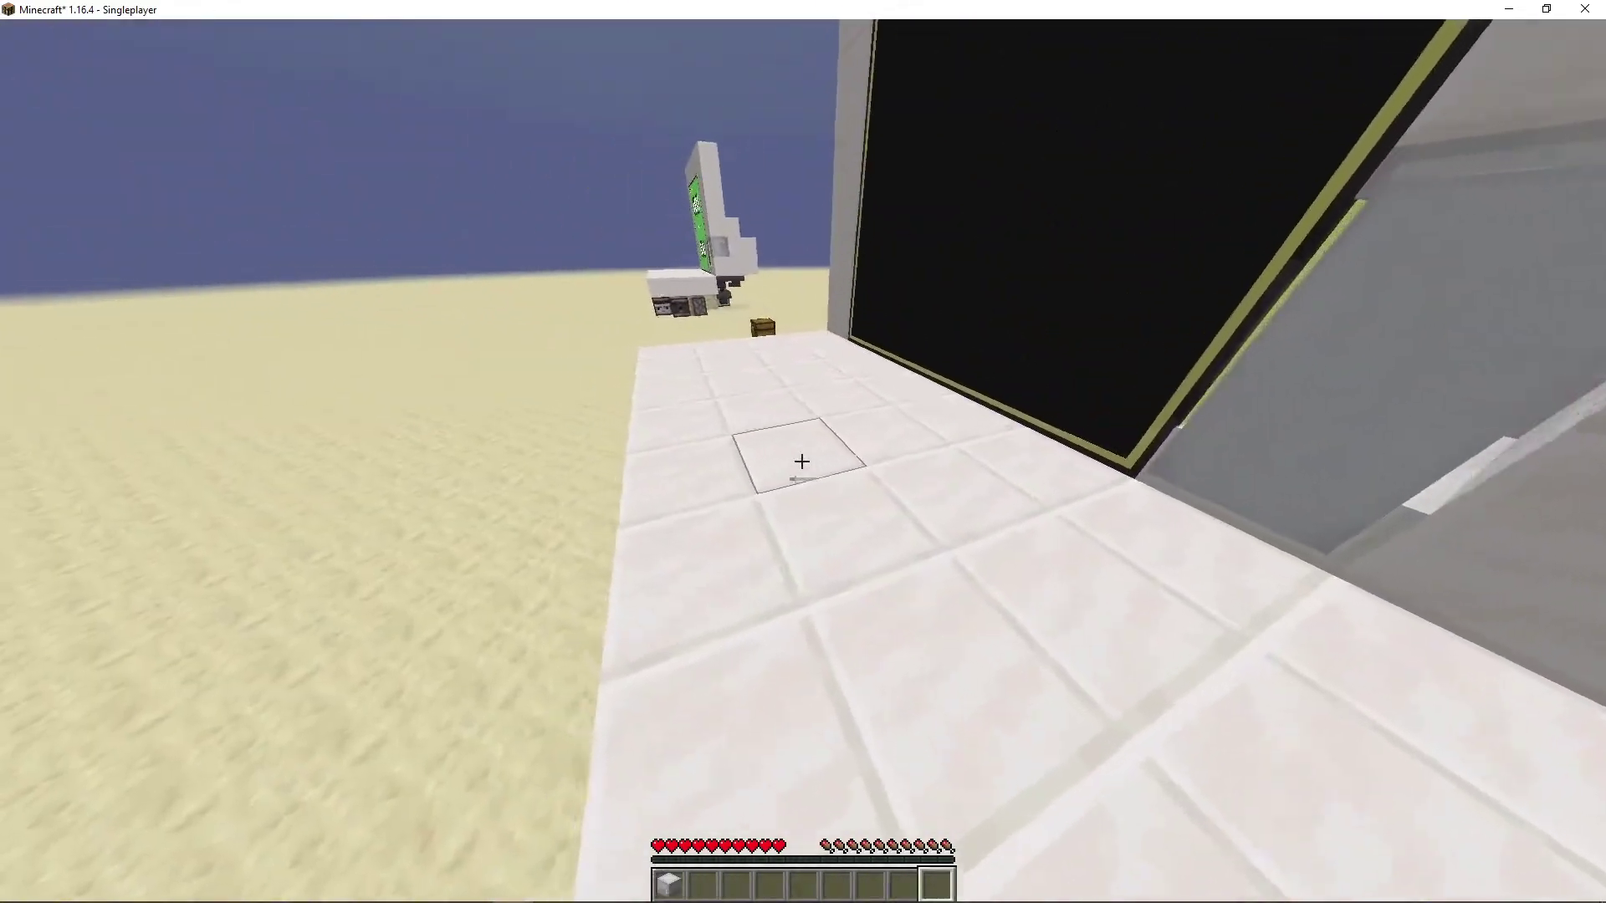
key("2")
key("w")
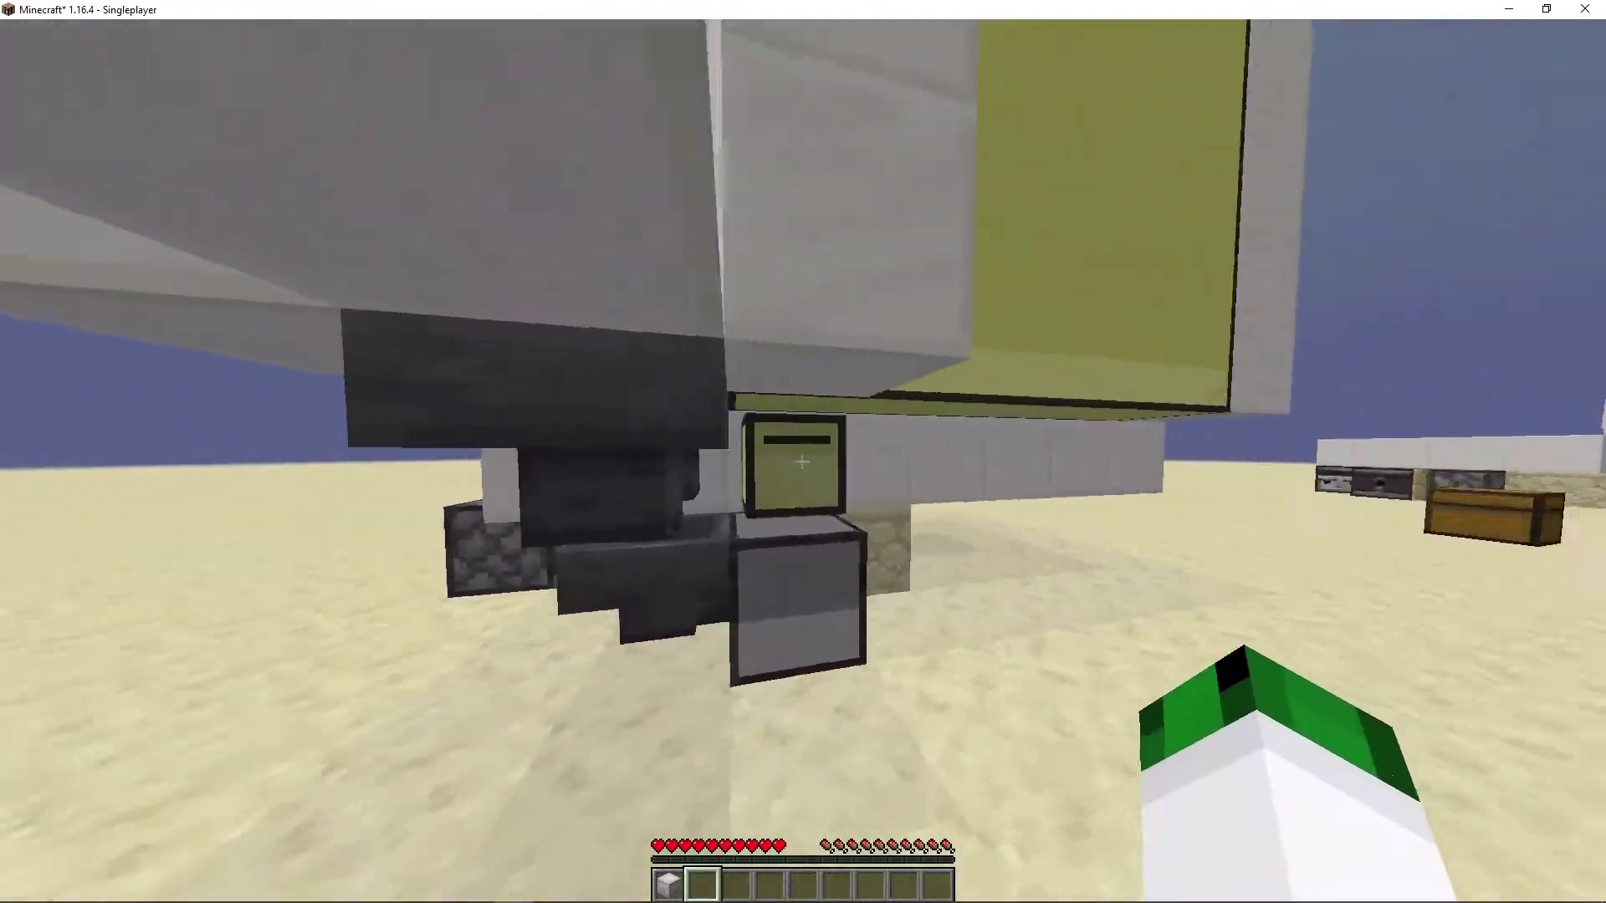
right_click(801, 462)
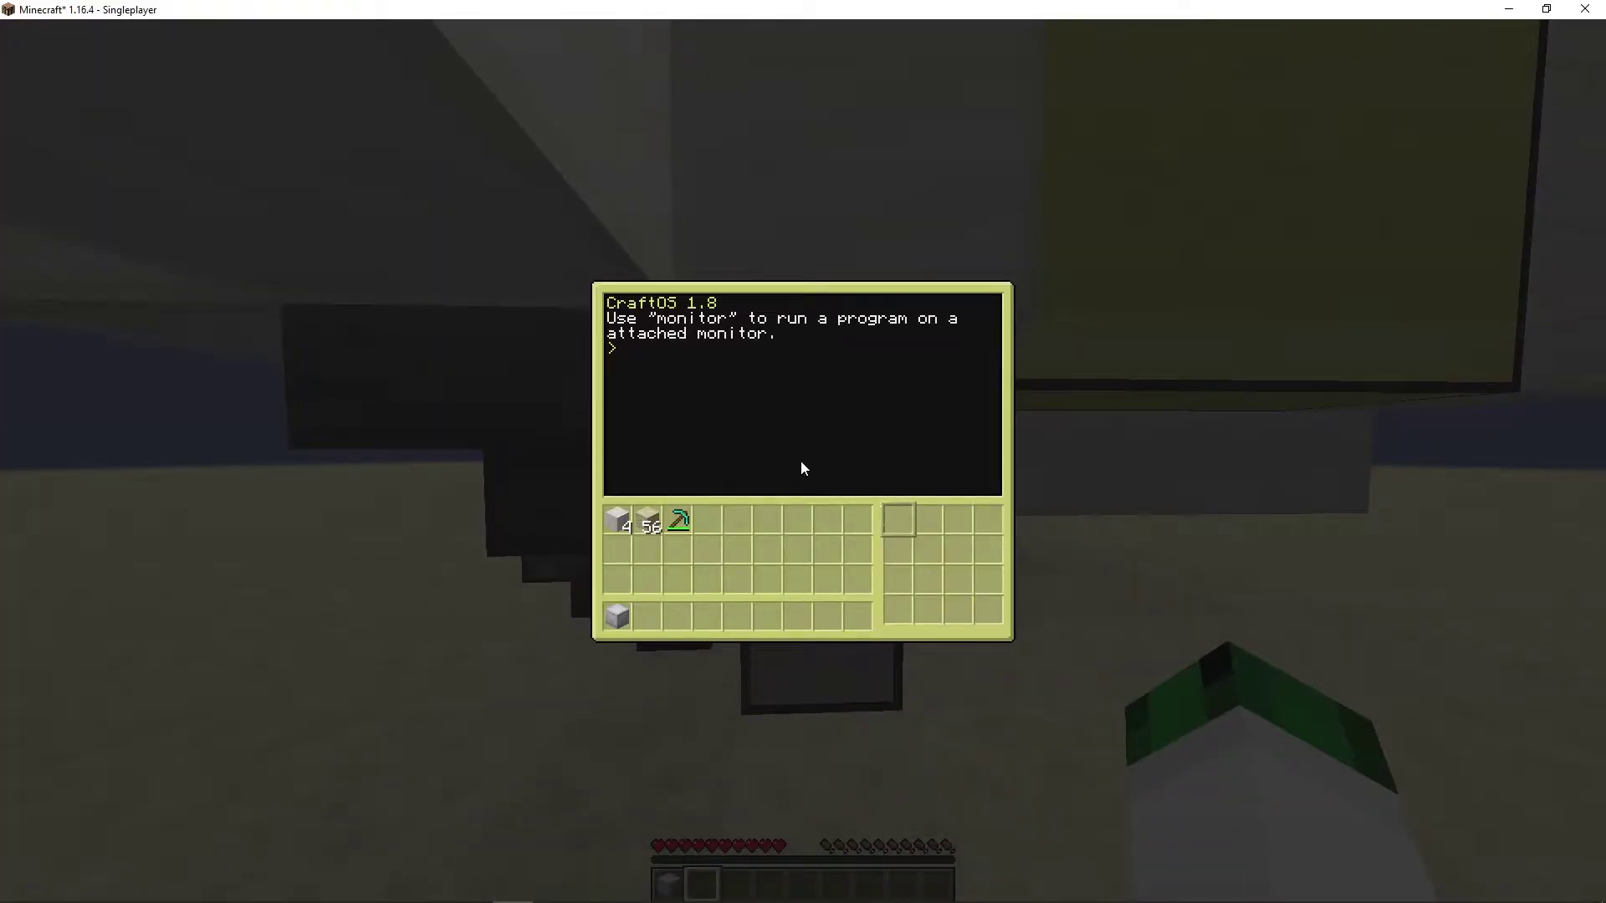
type("pastebin run")
- Minimise Minecraft, leaving 'pastebin run' typed, to reach the Pastebin browser
left_click(1507, 10)
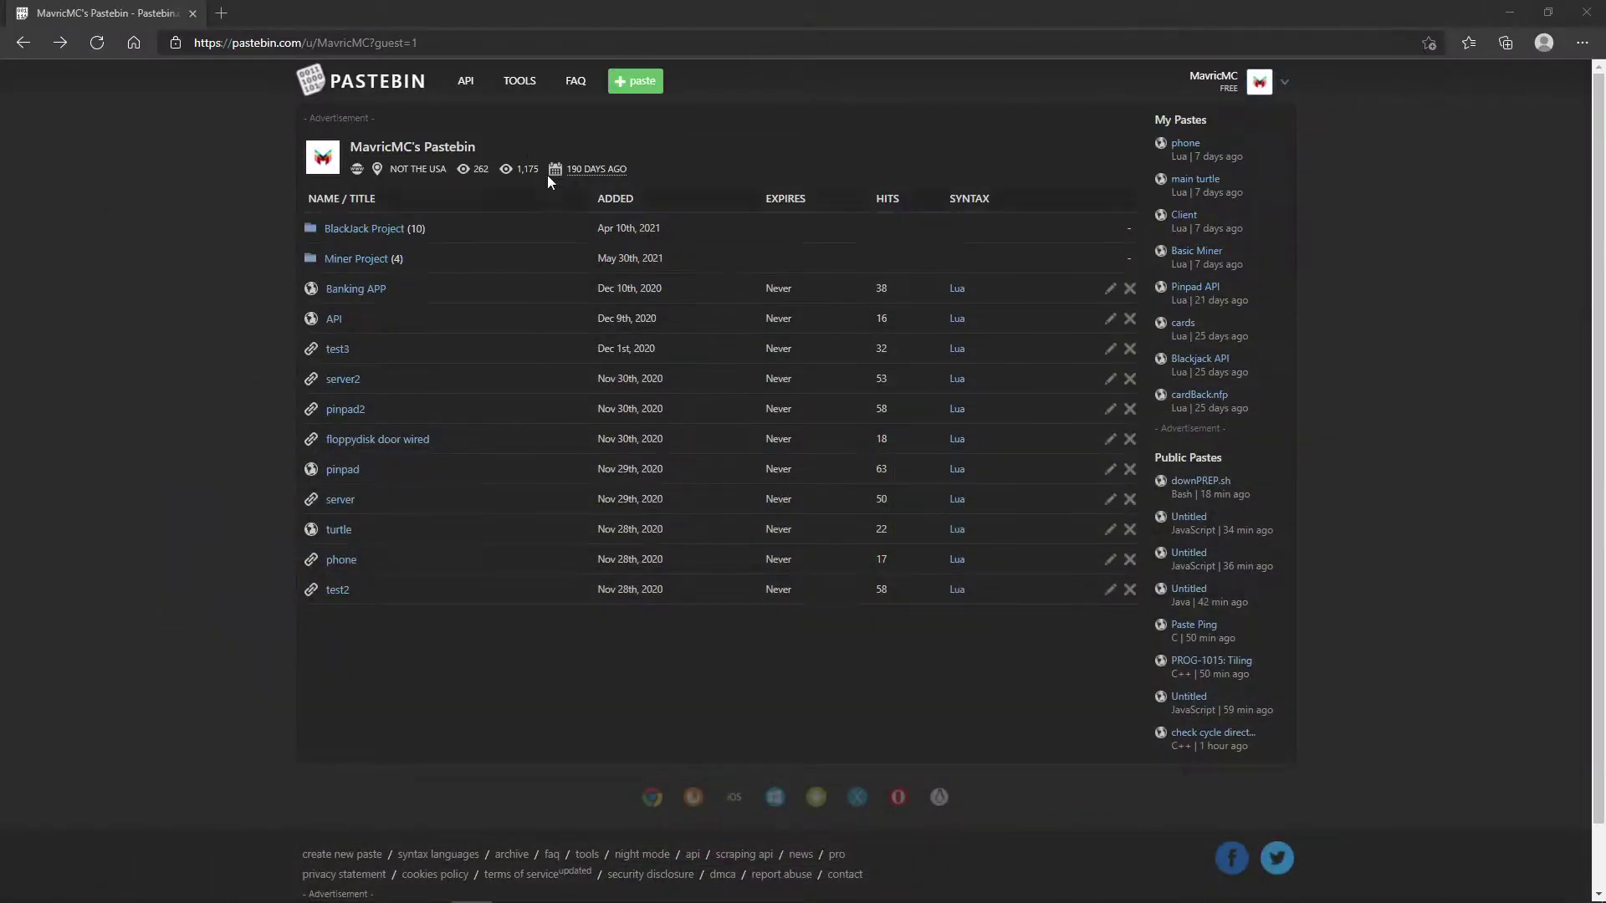
- Open the BlackJack Project's Auto Run paste, select its URL paste code, and minimise both browsers
left_click(175, 259)
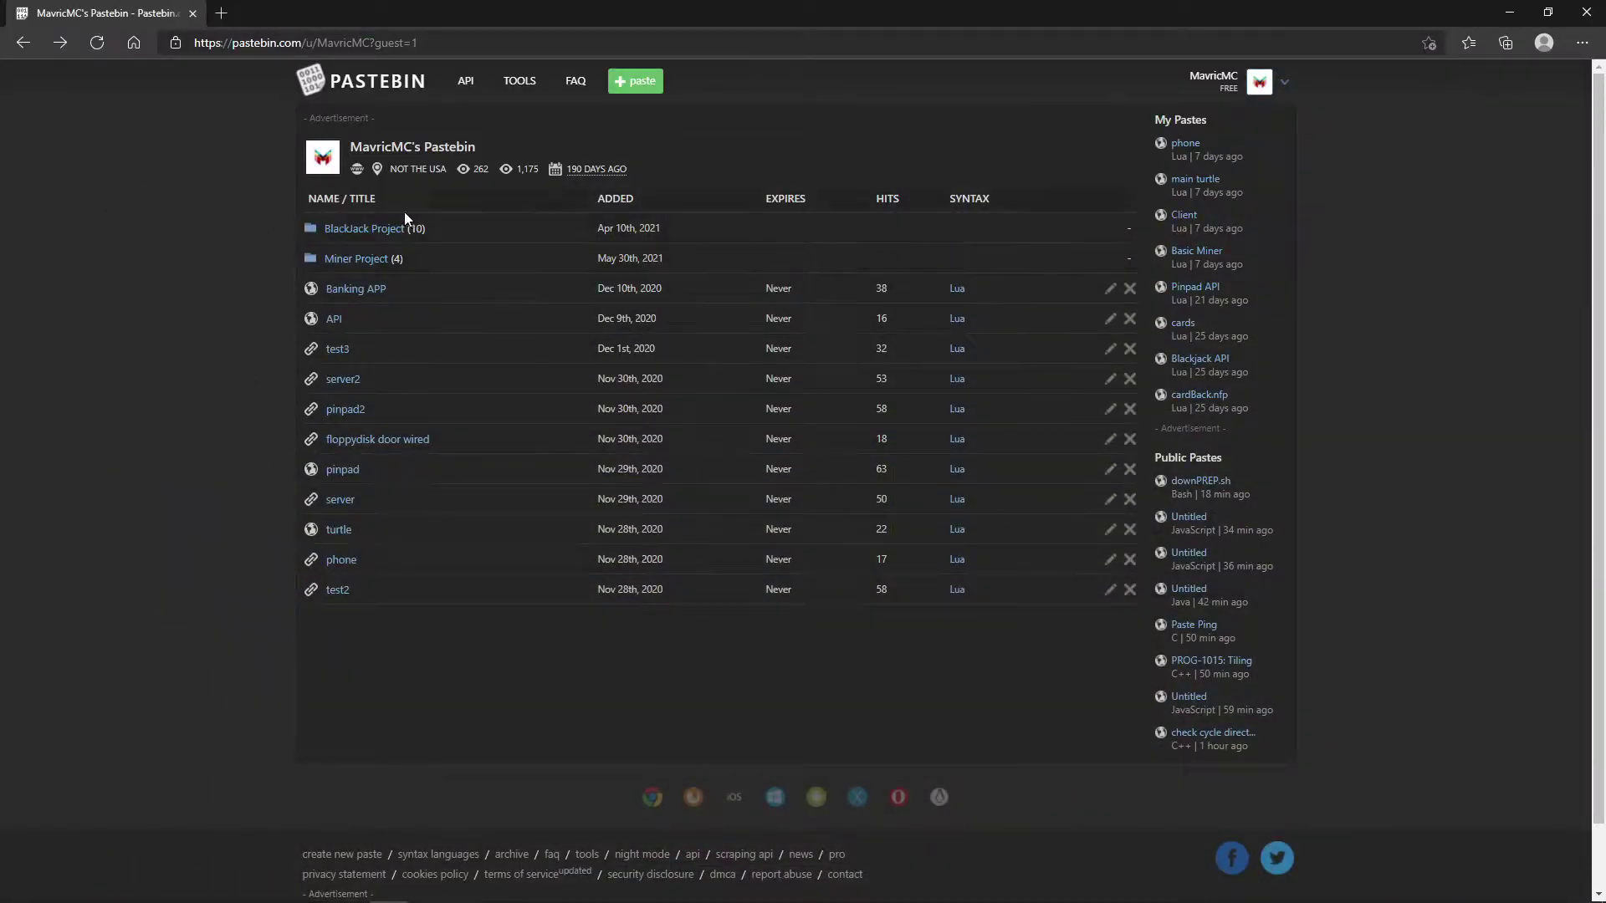
left_click(383, 231)
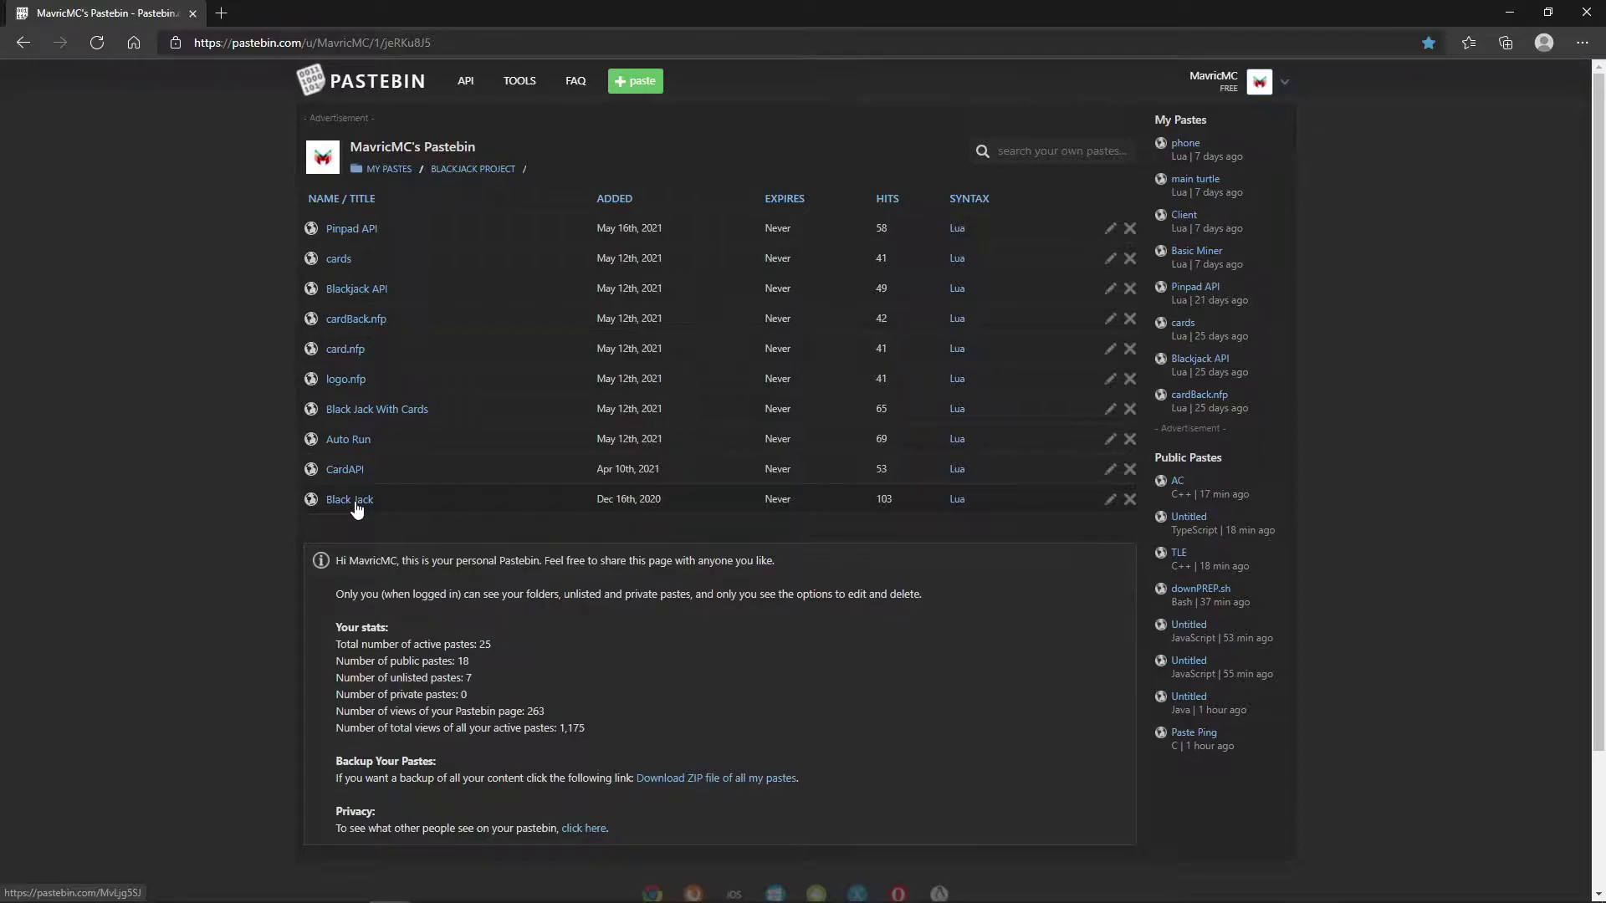
left_click(349, 442)
left_click_drag(363, 43, 305, 44)
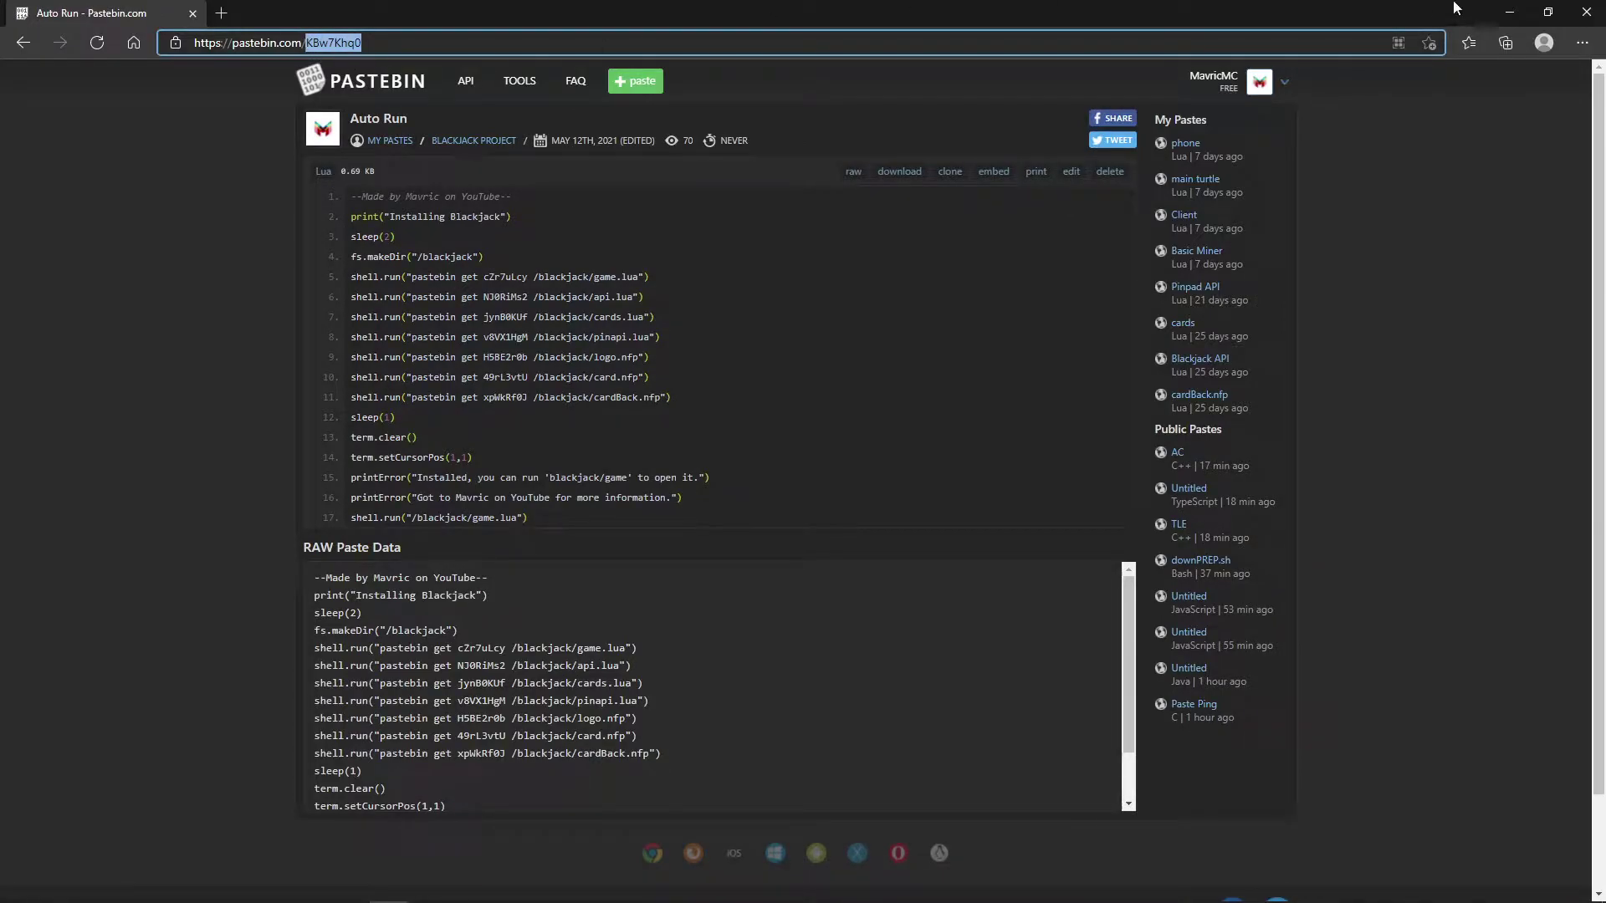
left_click(1509, 10)
left_click(1511, 13)
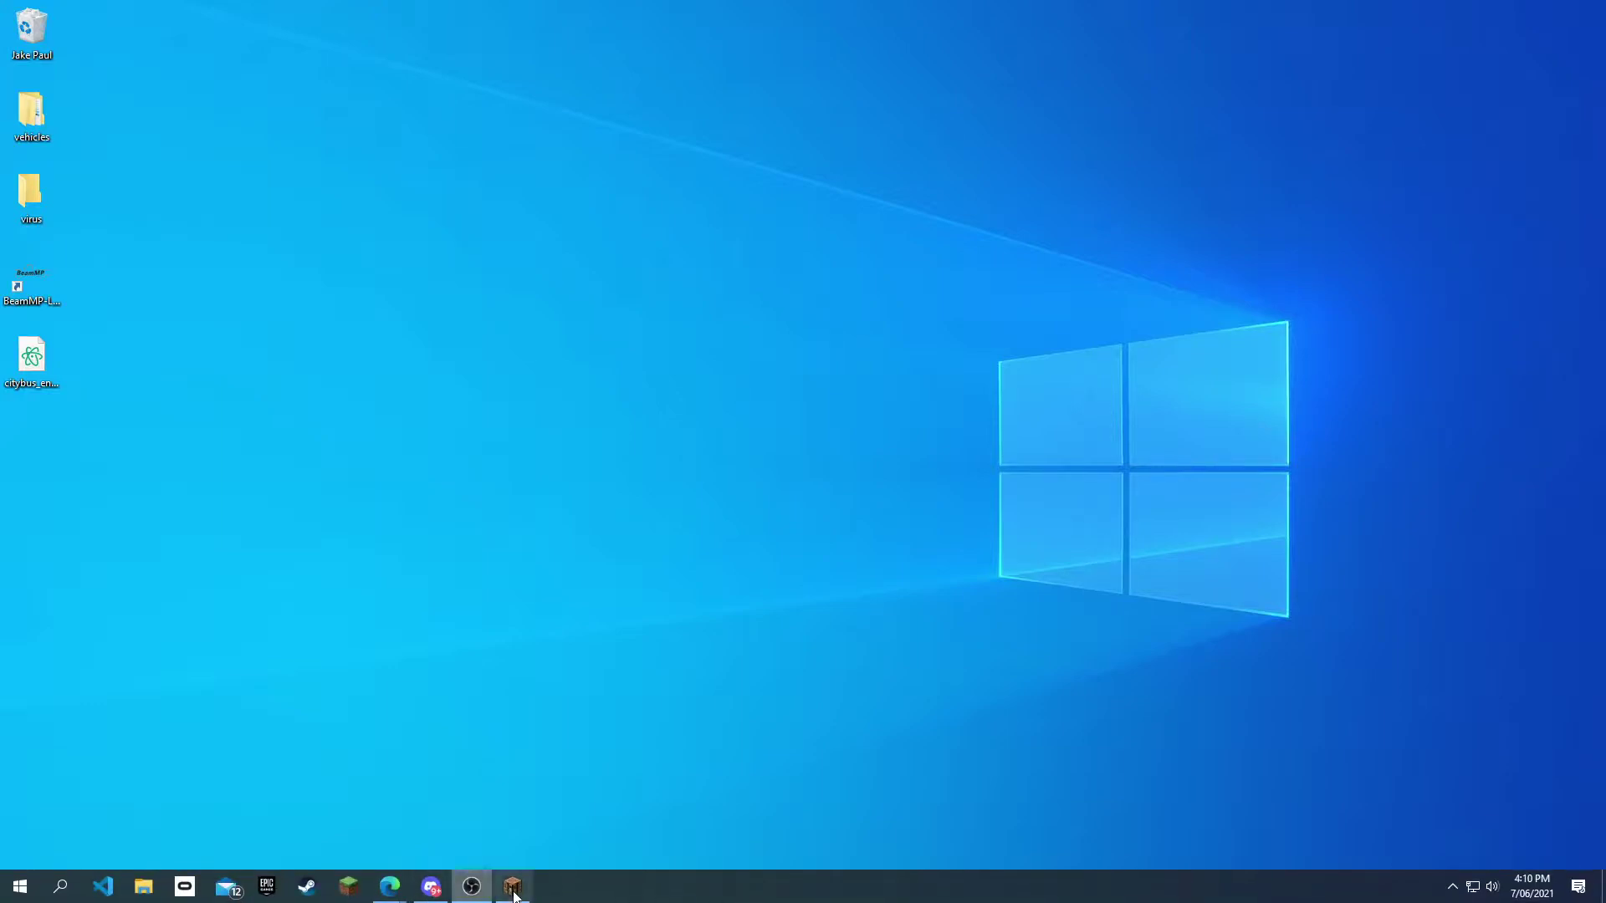
- Restore Minecraft and run the pastebin command to install the Blackjack game
left_click(514, 888)
type("pastebin run KBw7Khq0")
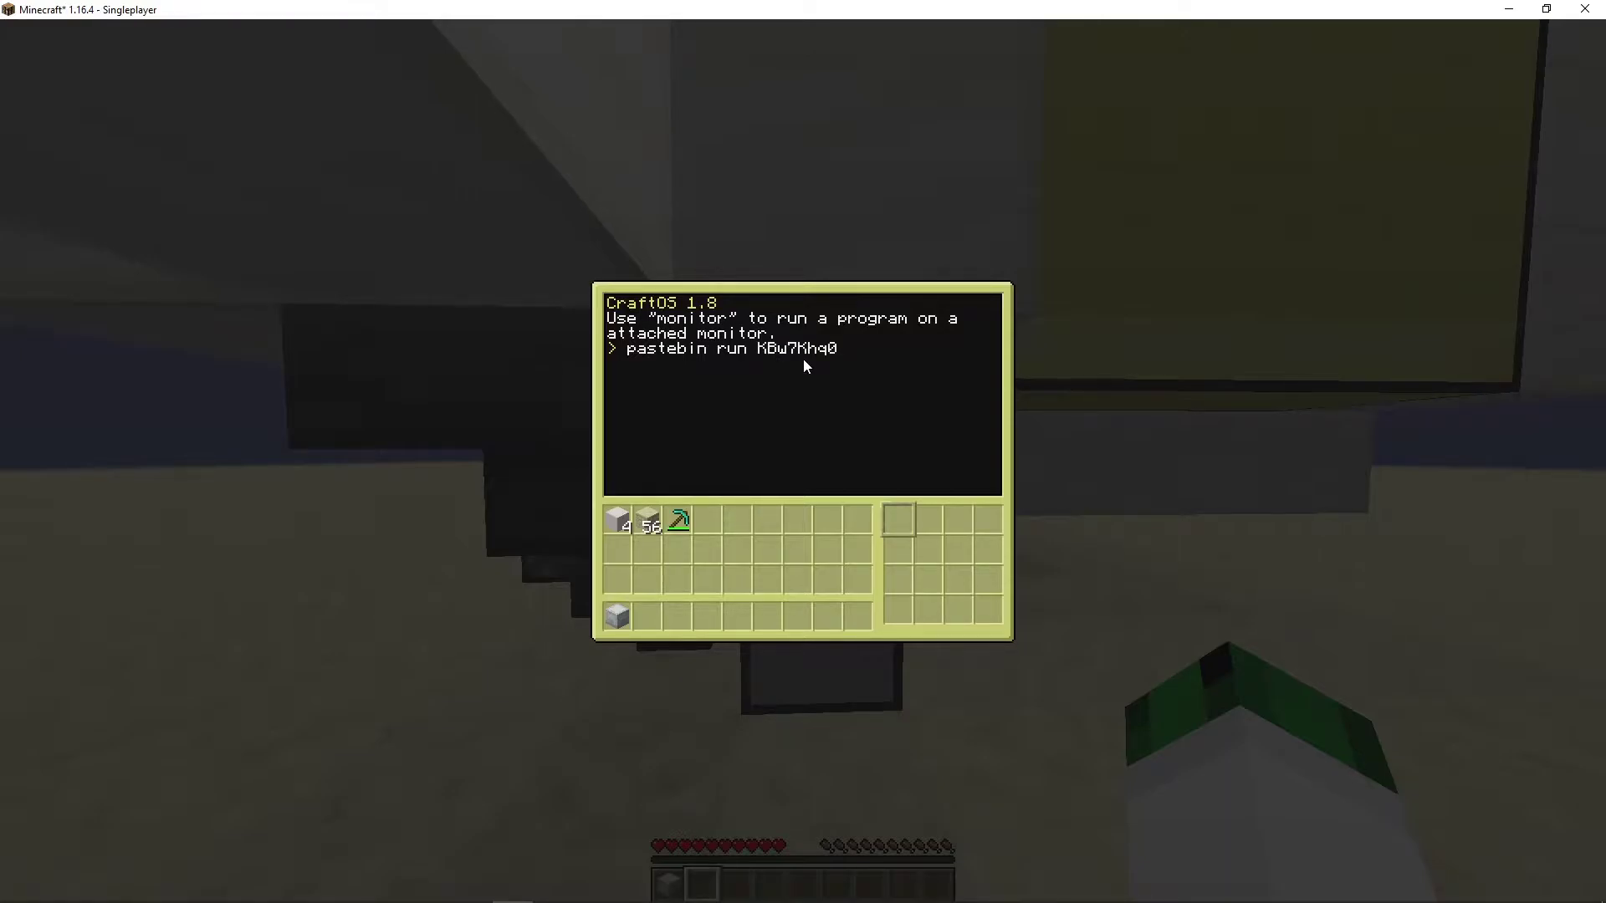
key("Return")
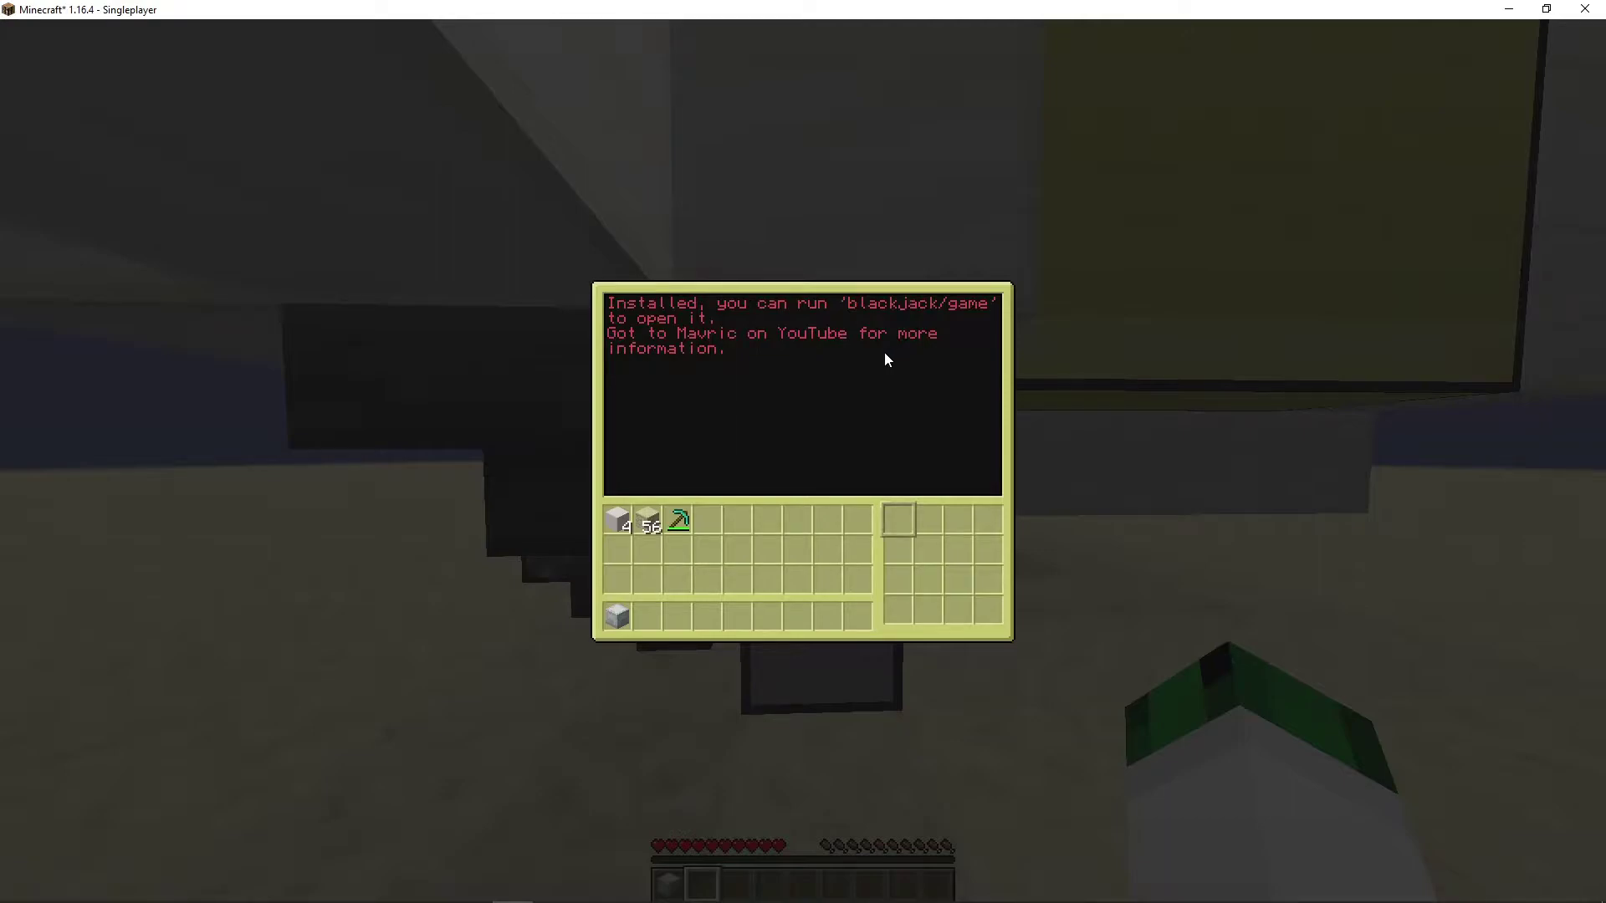
- Step onto the monitor platform, place the Debit Cards chest, and take the 1000 debit card
key("Escape")
key("w")
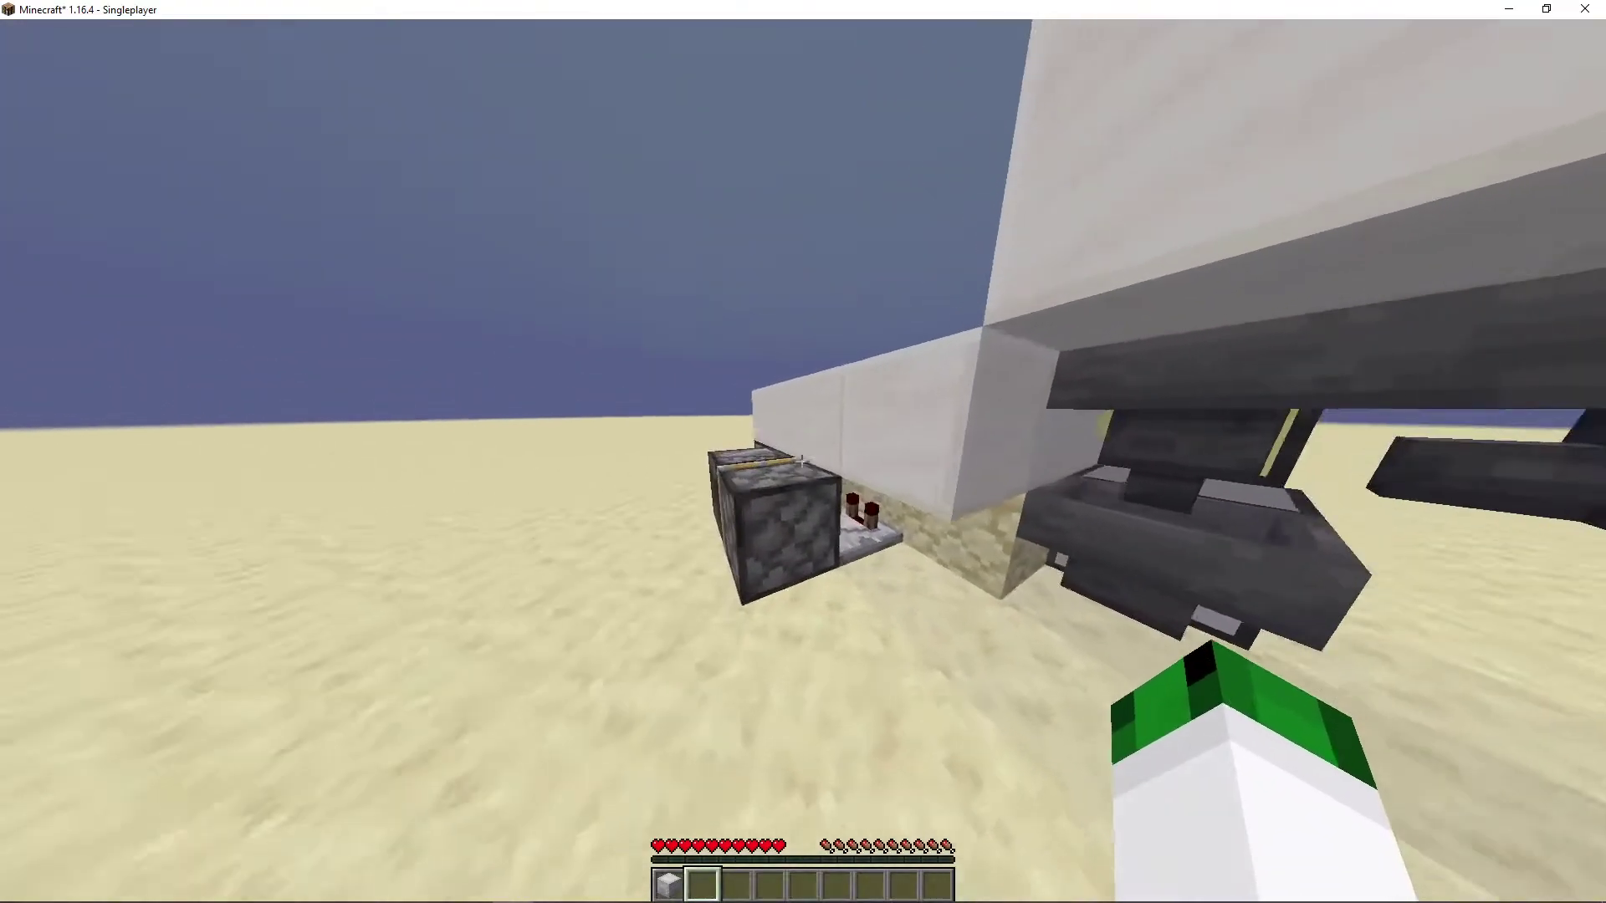
key("space")
key("1")
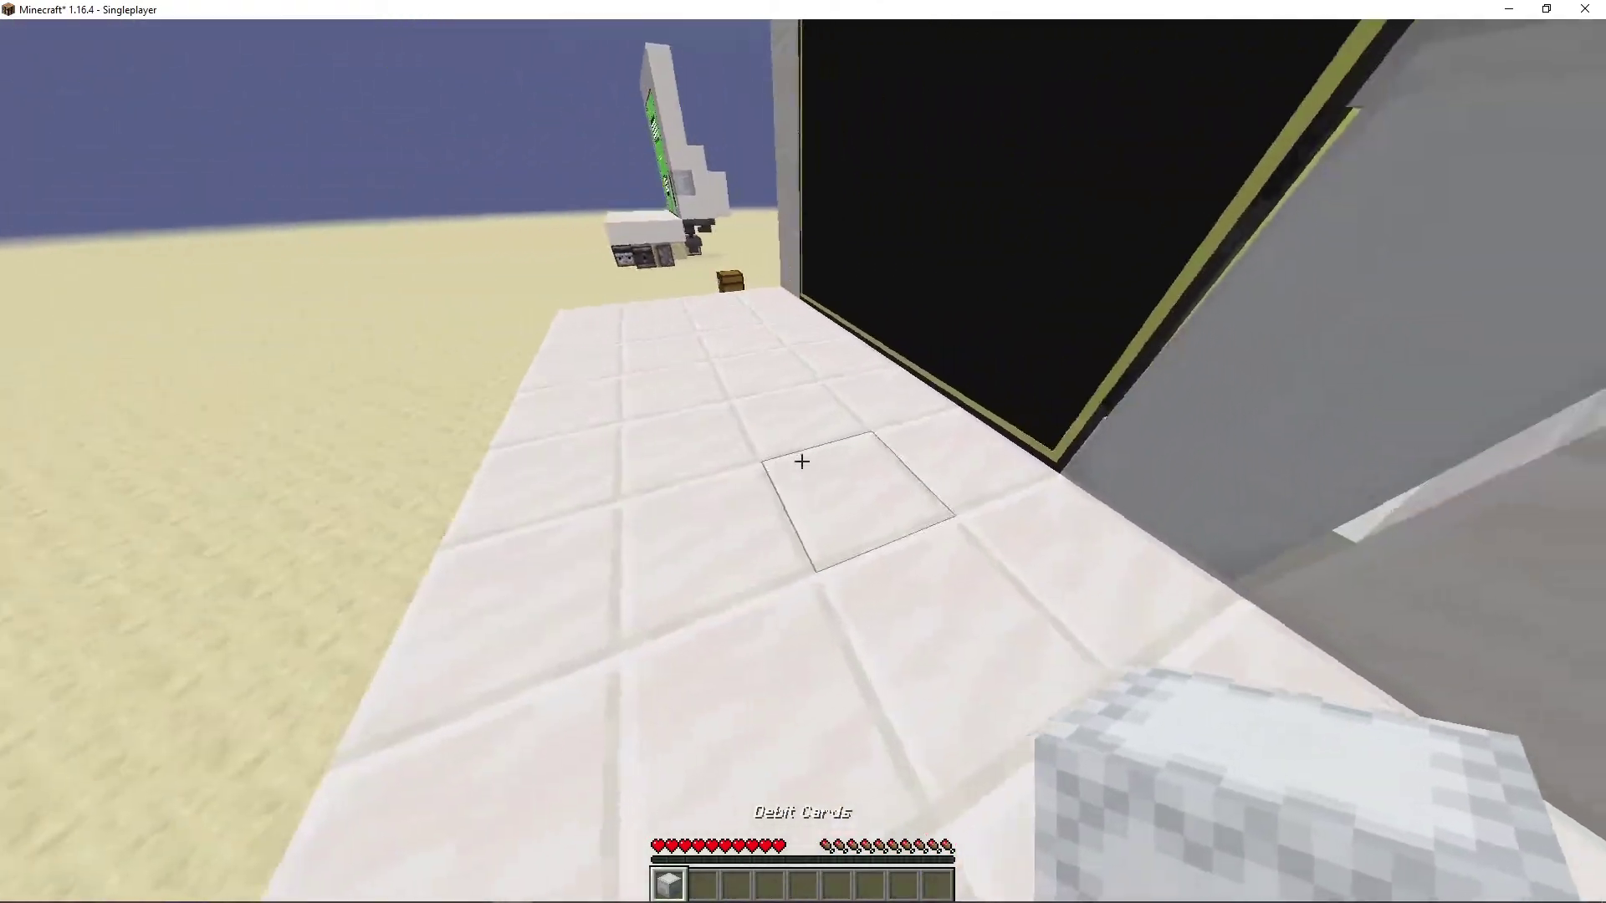
right_click(804, 451)
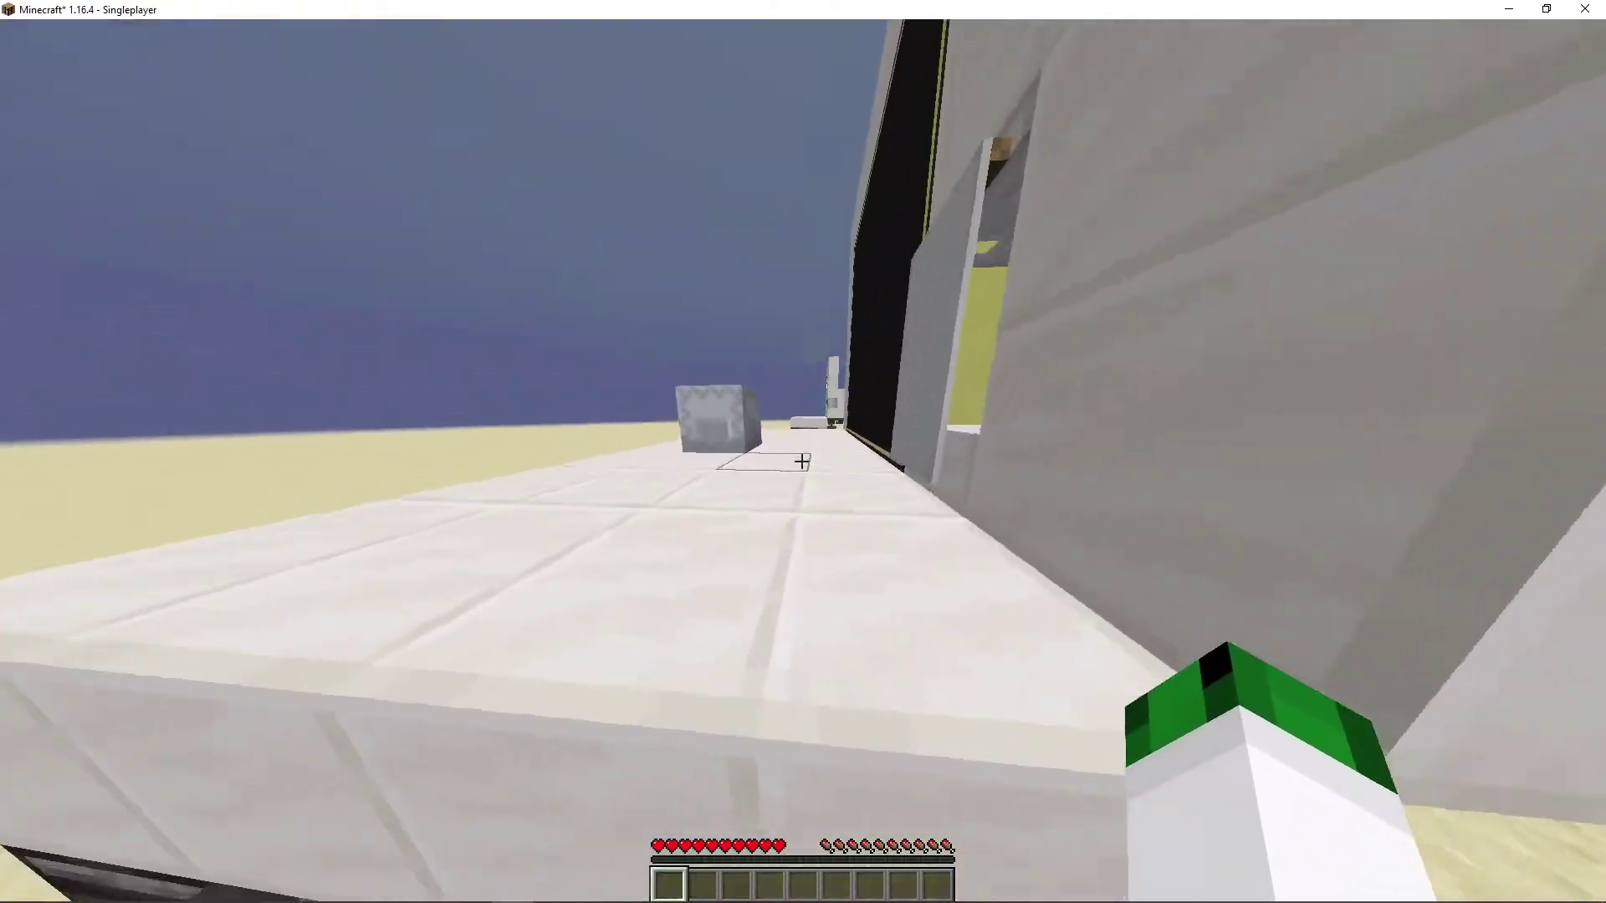
right_click(803, 452)
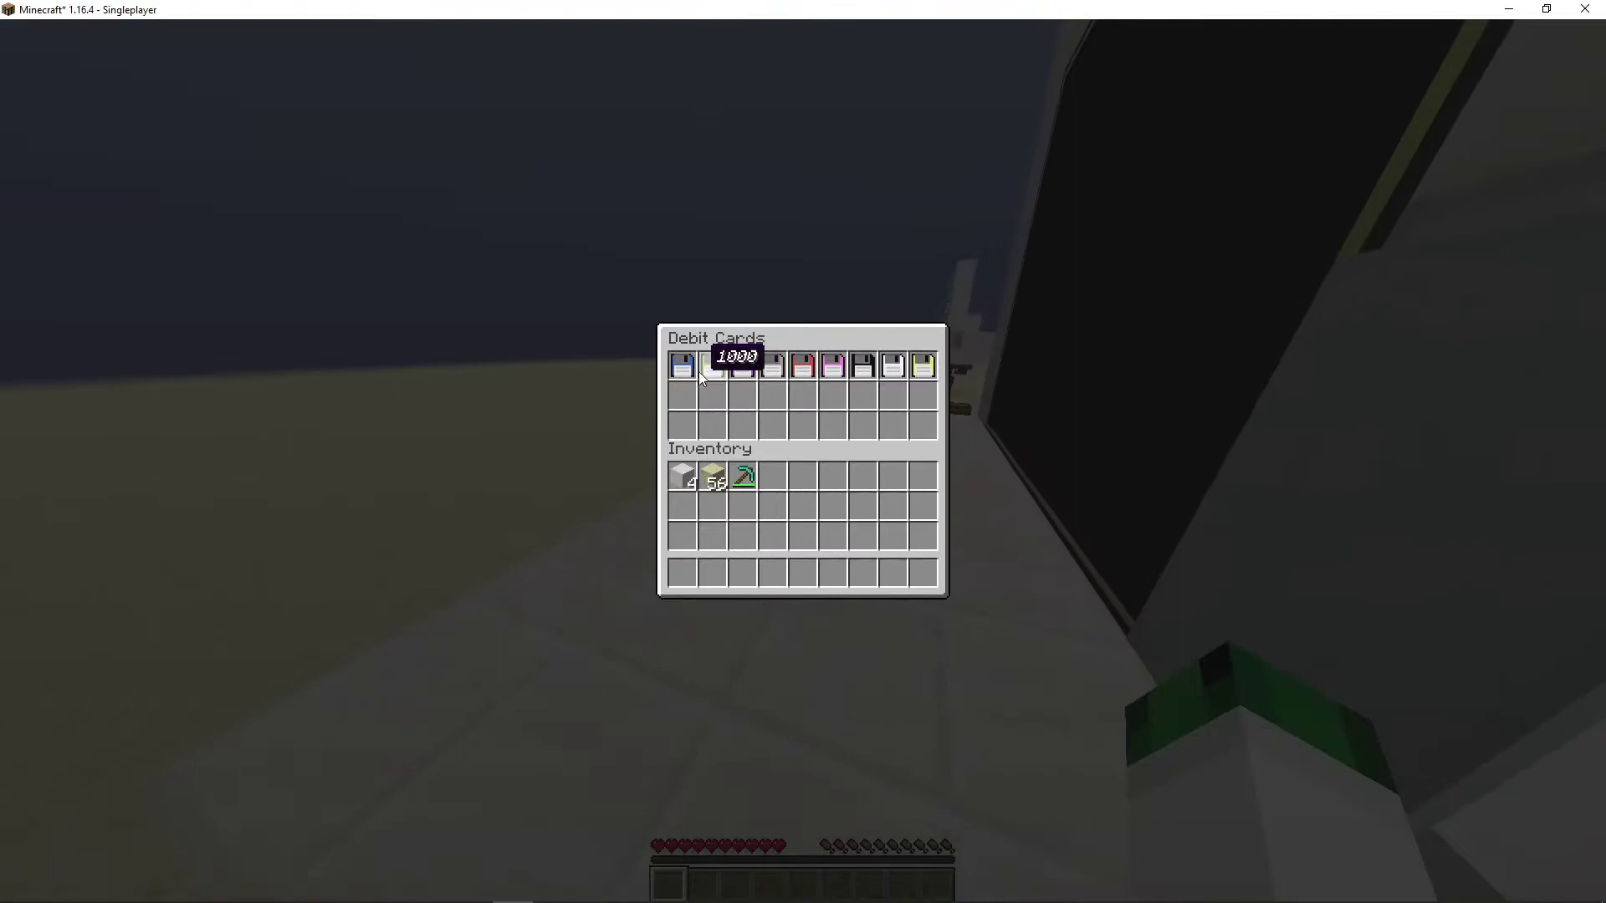
left_click(699, 373, "shift")
key("e")
key("9")
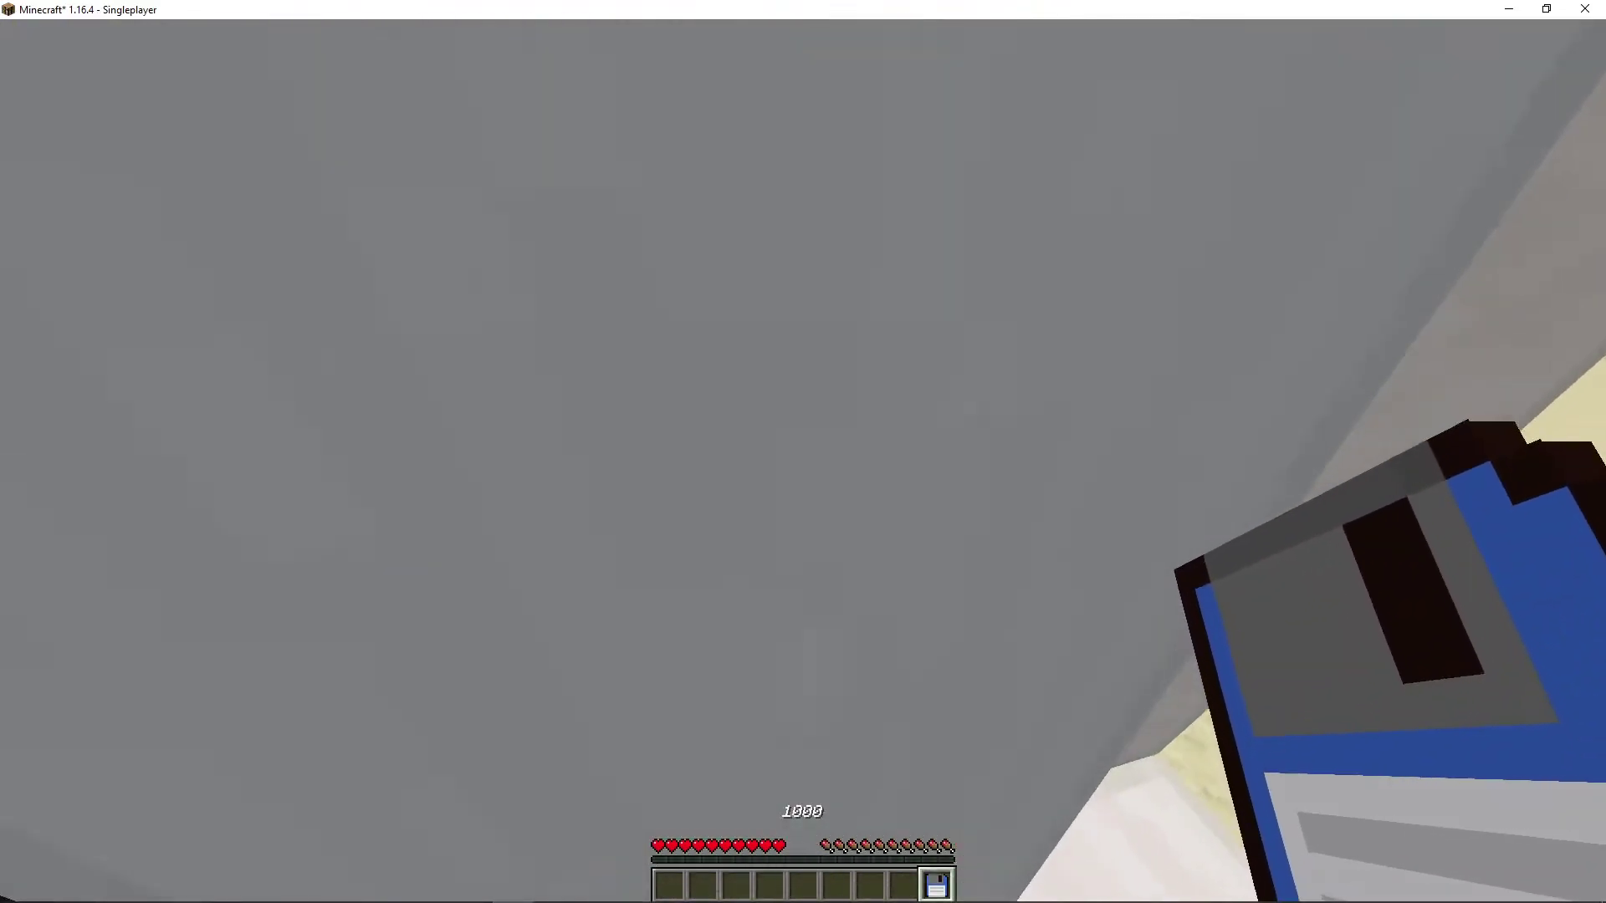
- Insert the debit card, submit a bet on the keypad, and play the dealt hand
right_click(803, 452)
key("w")
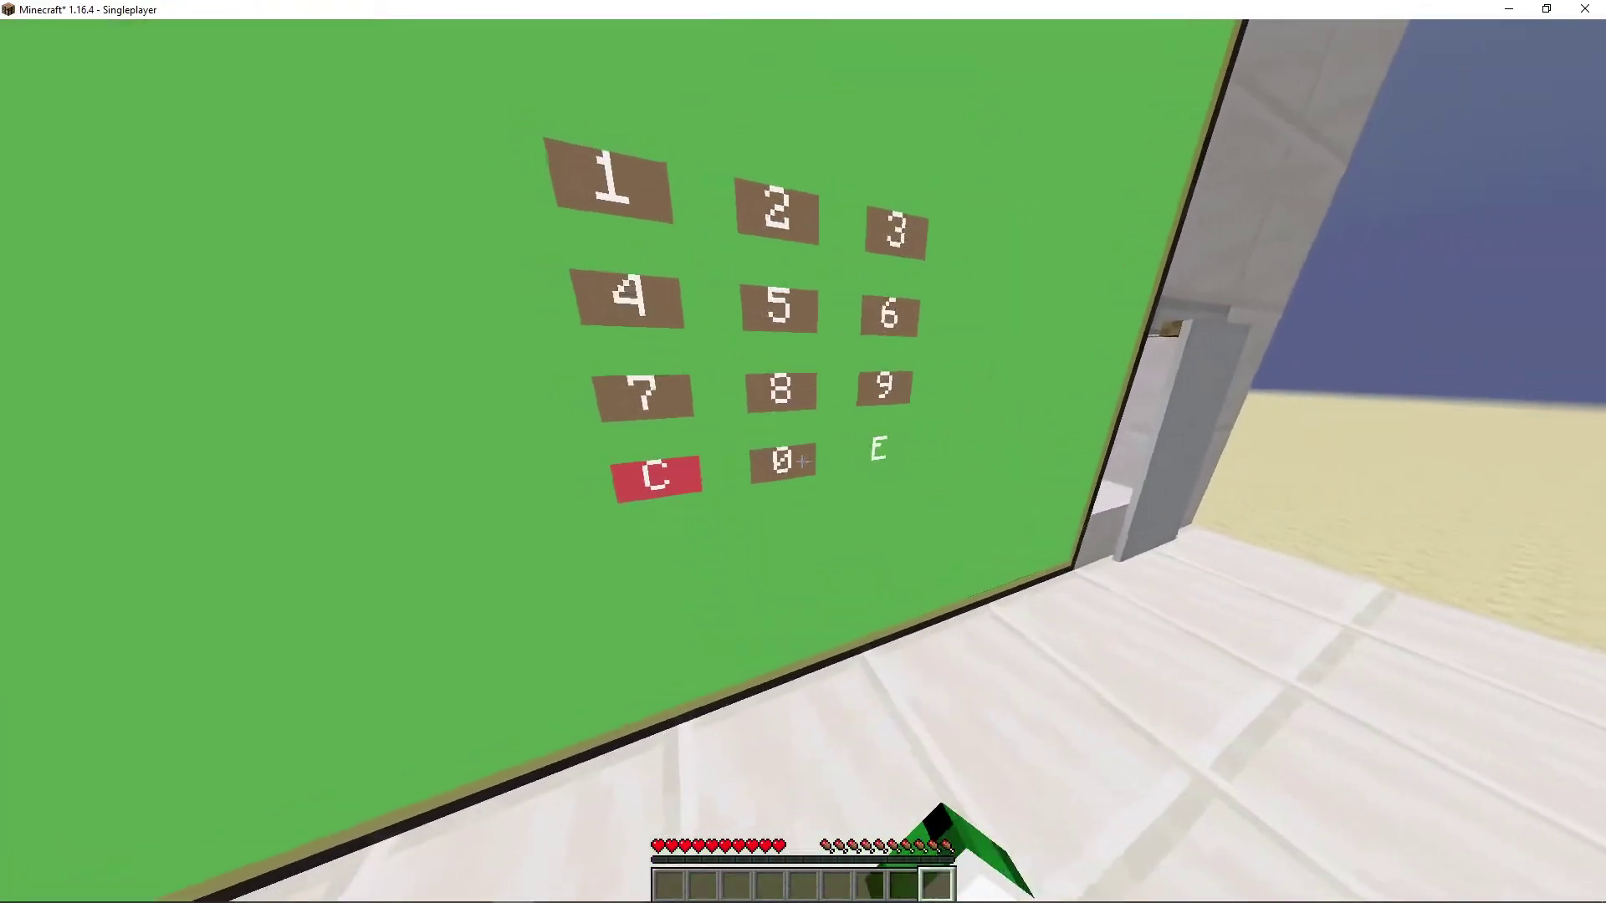
right_click(804, 452)
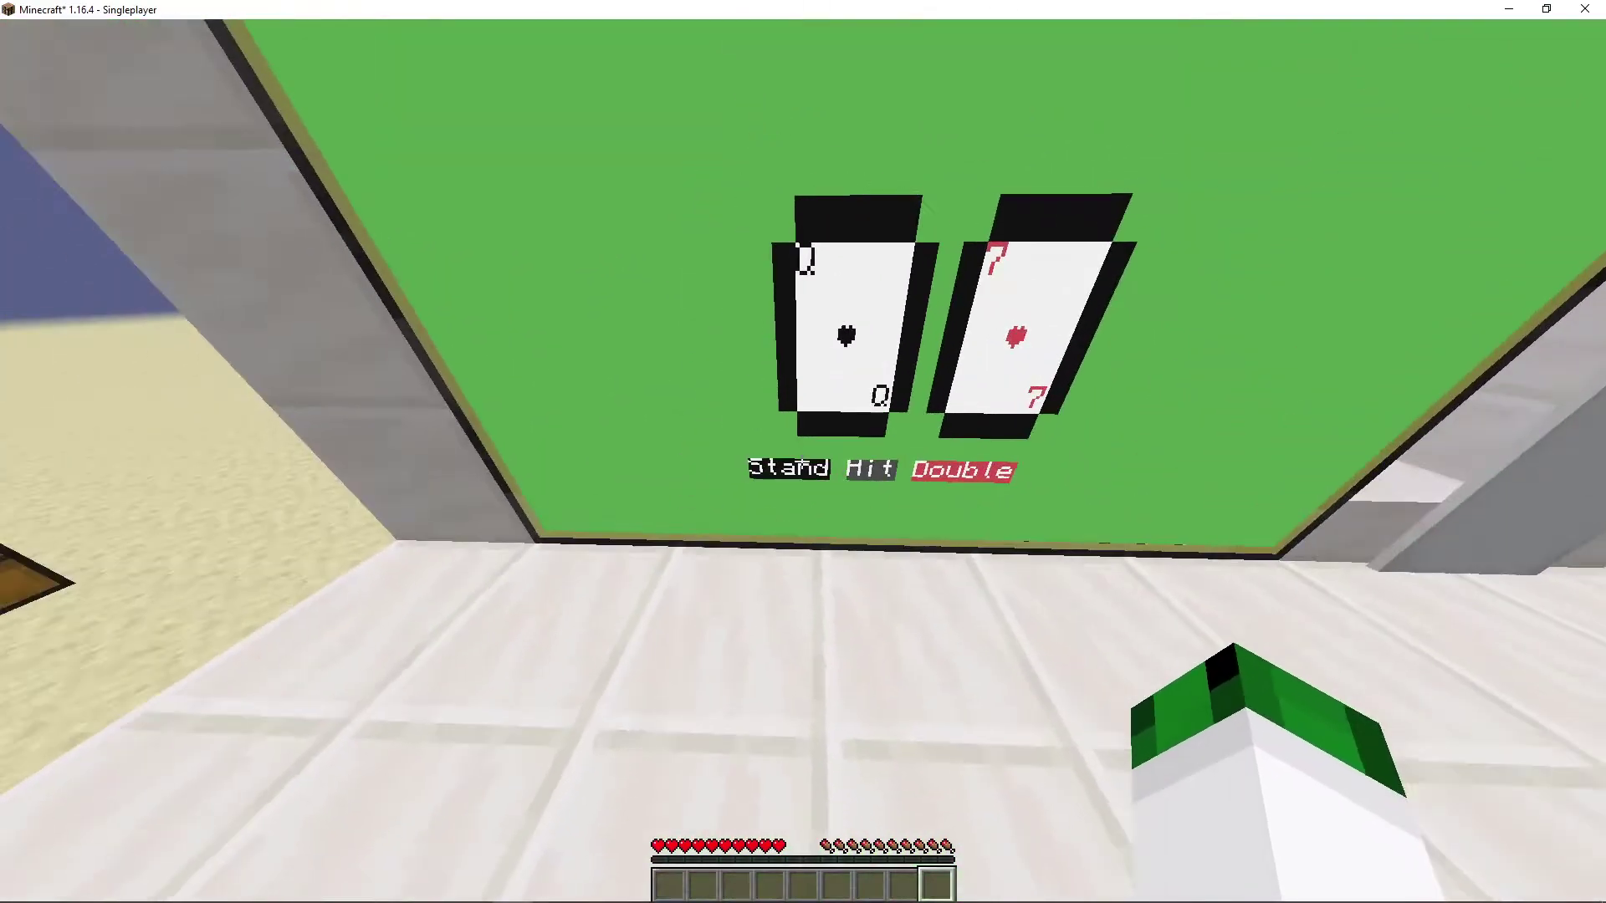
right_click(804, 453)
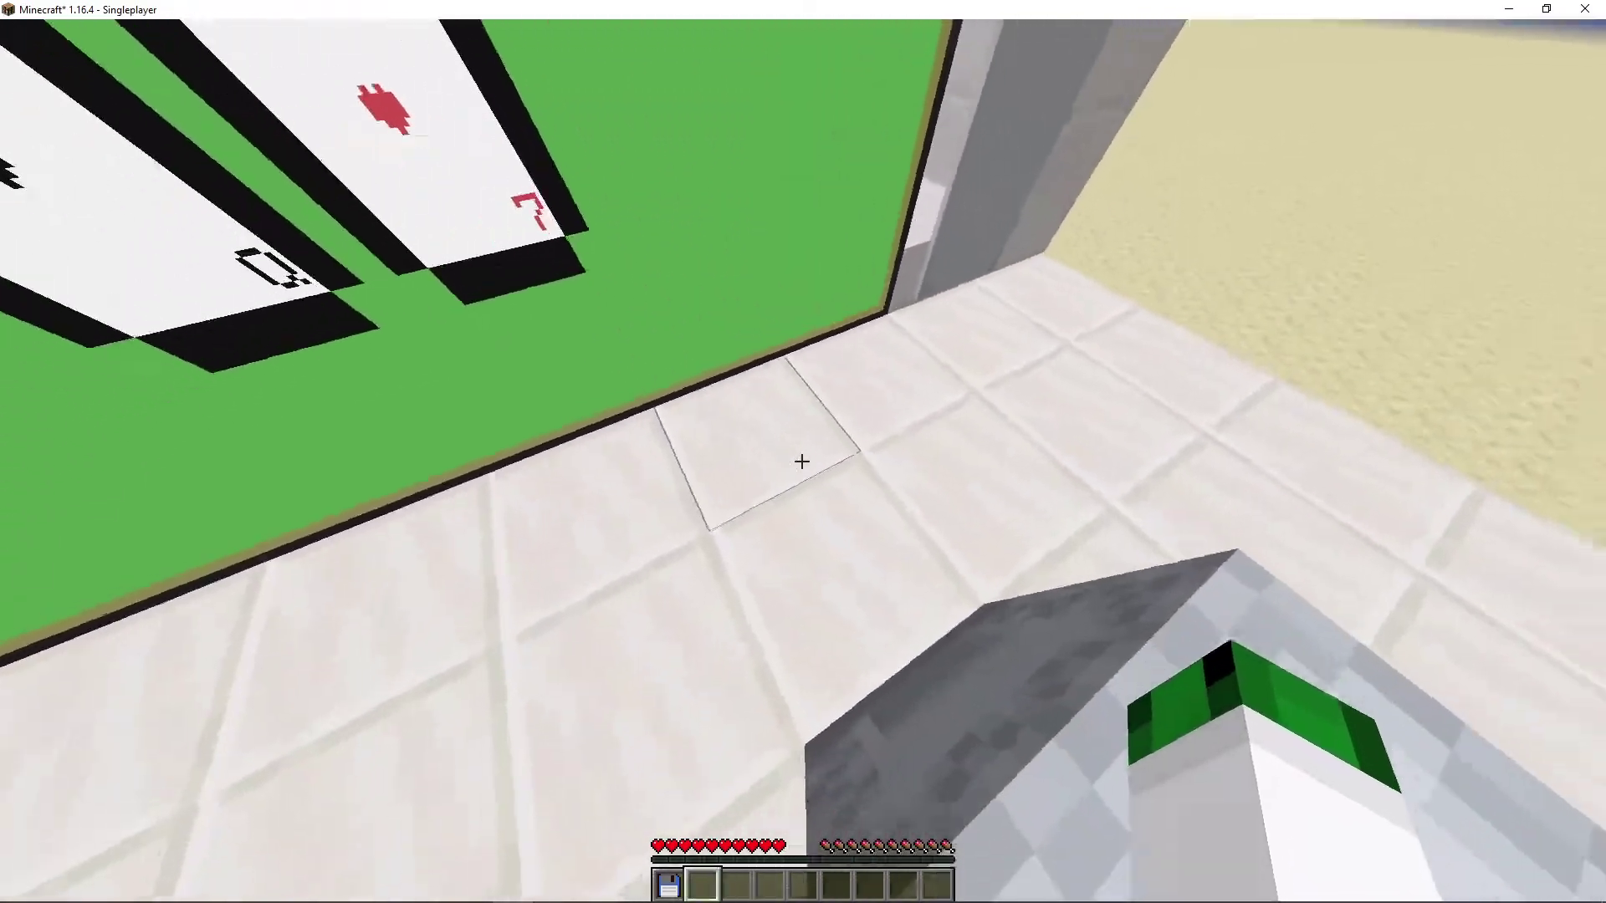
- Store the used debit card in Stash Cards and move the card stacks into Debit Cards
key("1")
right_click(803, 452)
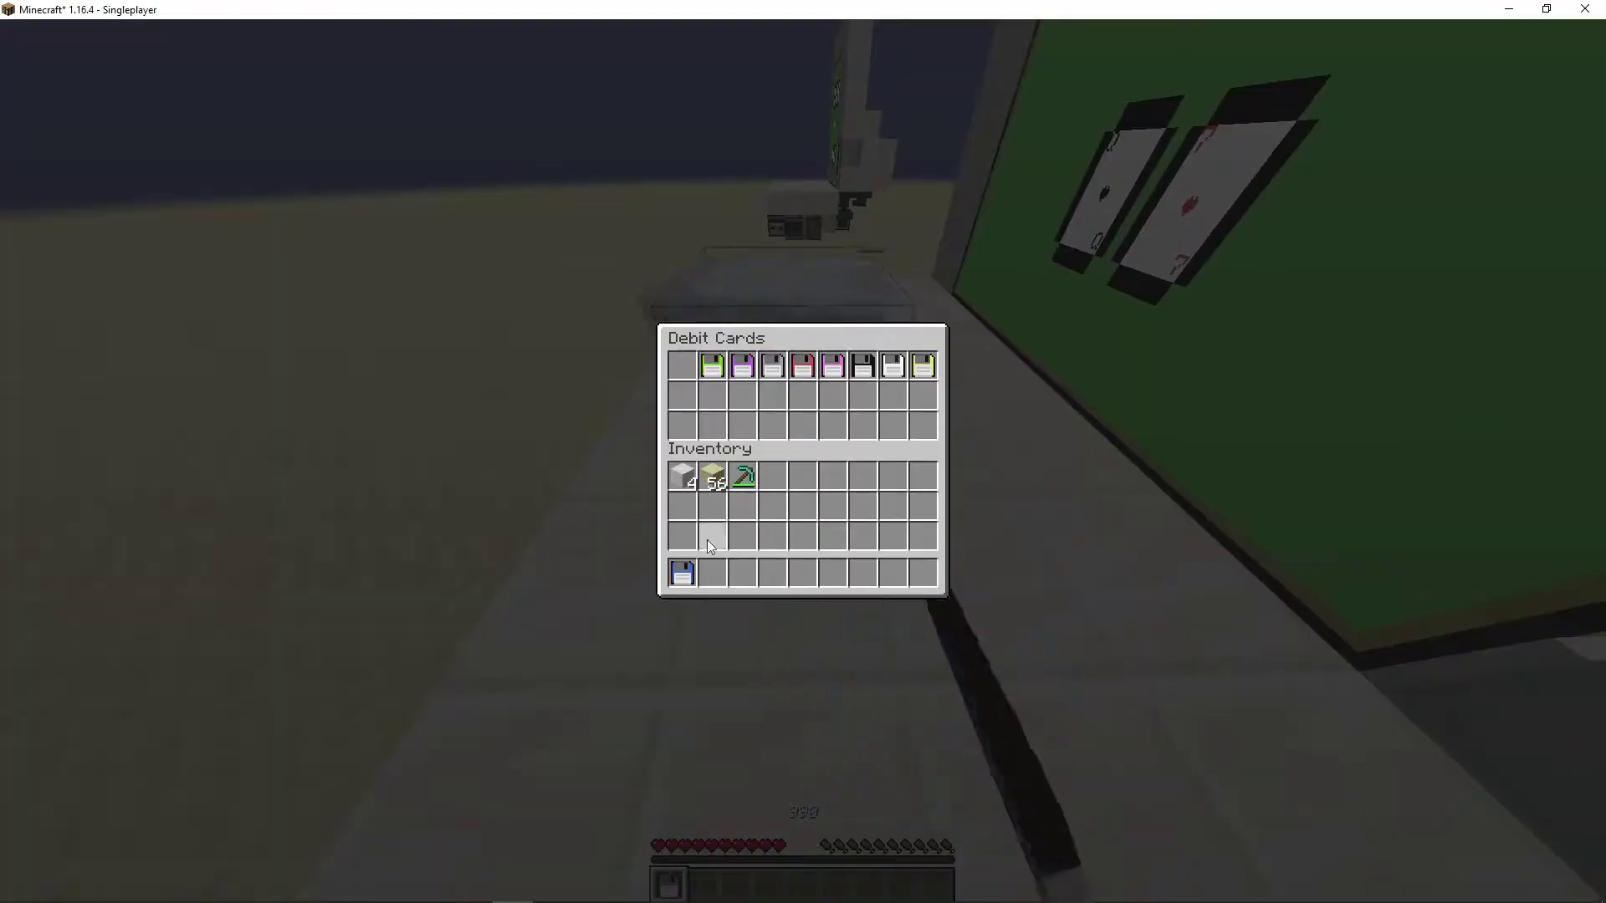
left_click(690, 570)
key("Escape")
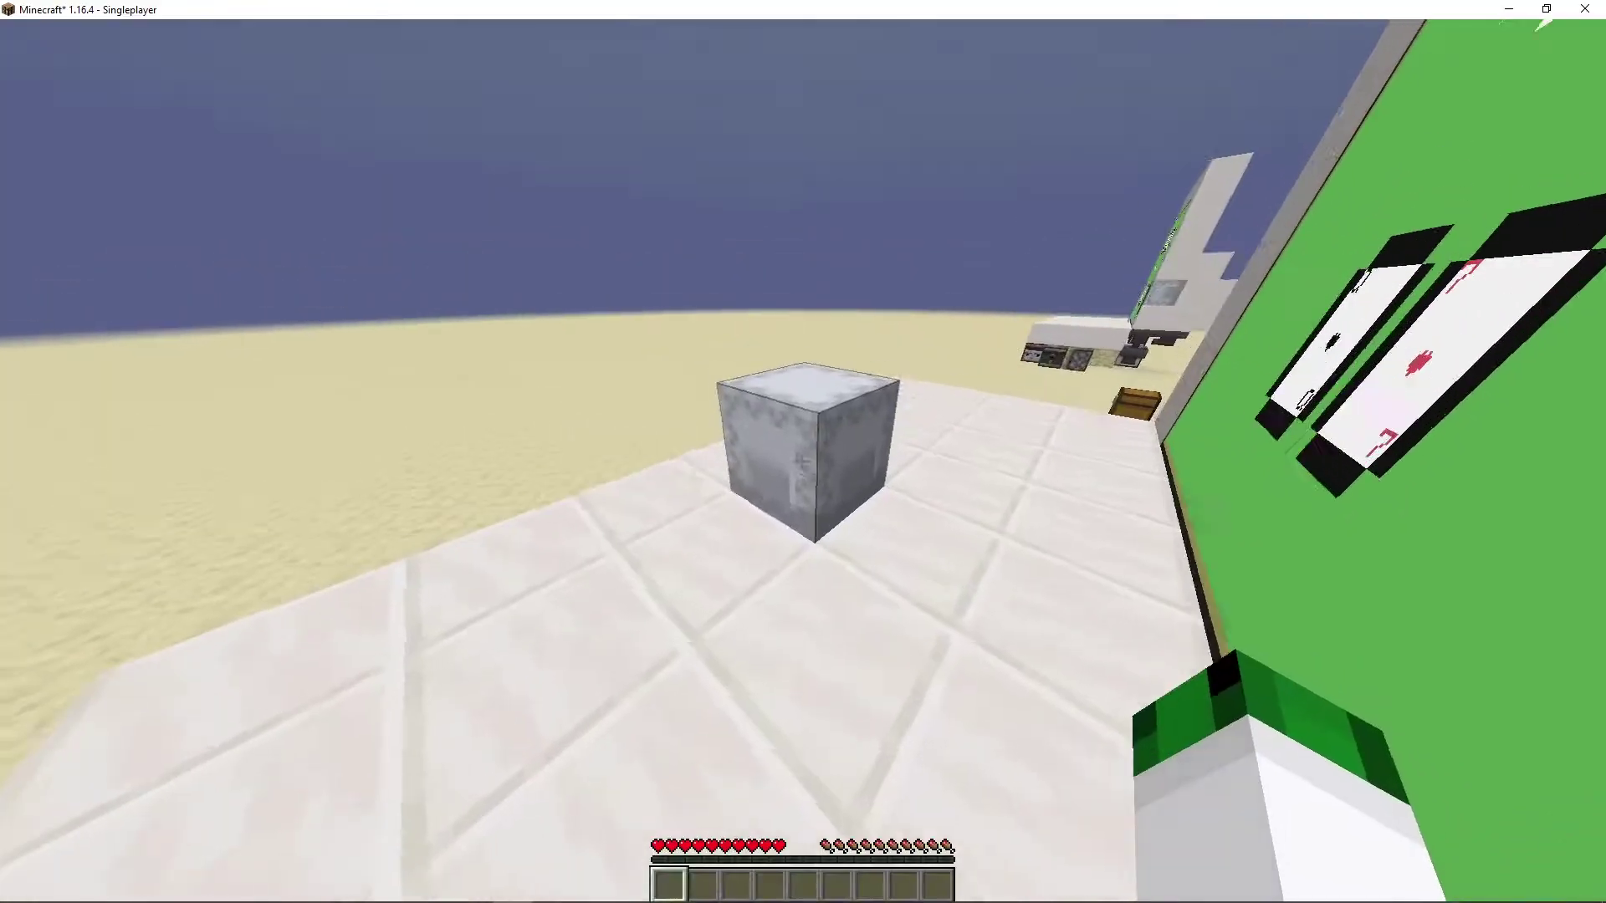
right_click(803, 461)
left_click(682, 476, "shift")
left_click(712, 475, "shift")
key("Escape")
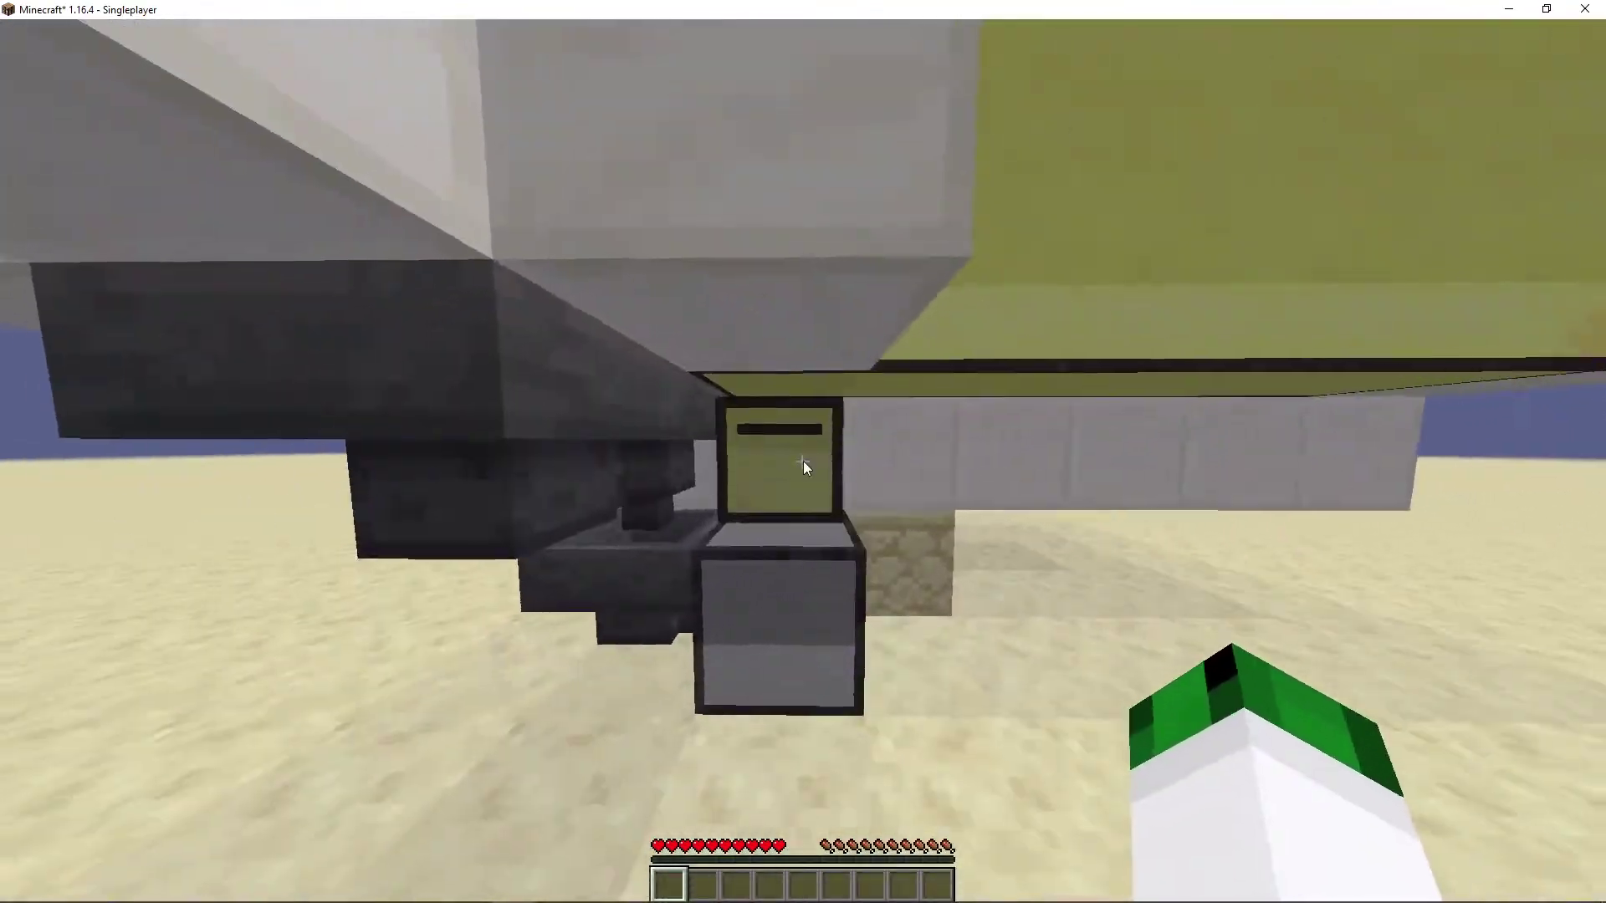
- List the computer's files, enter the blackjack folder and list its contents
right_click(803, 460)
type("edit")
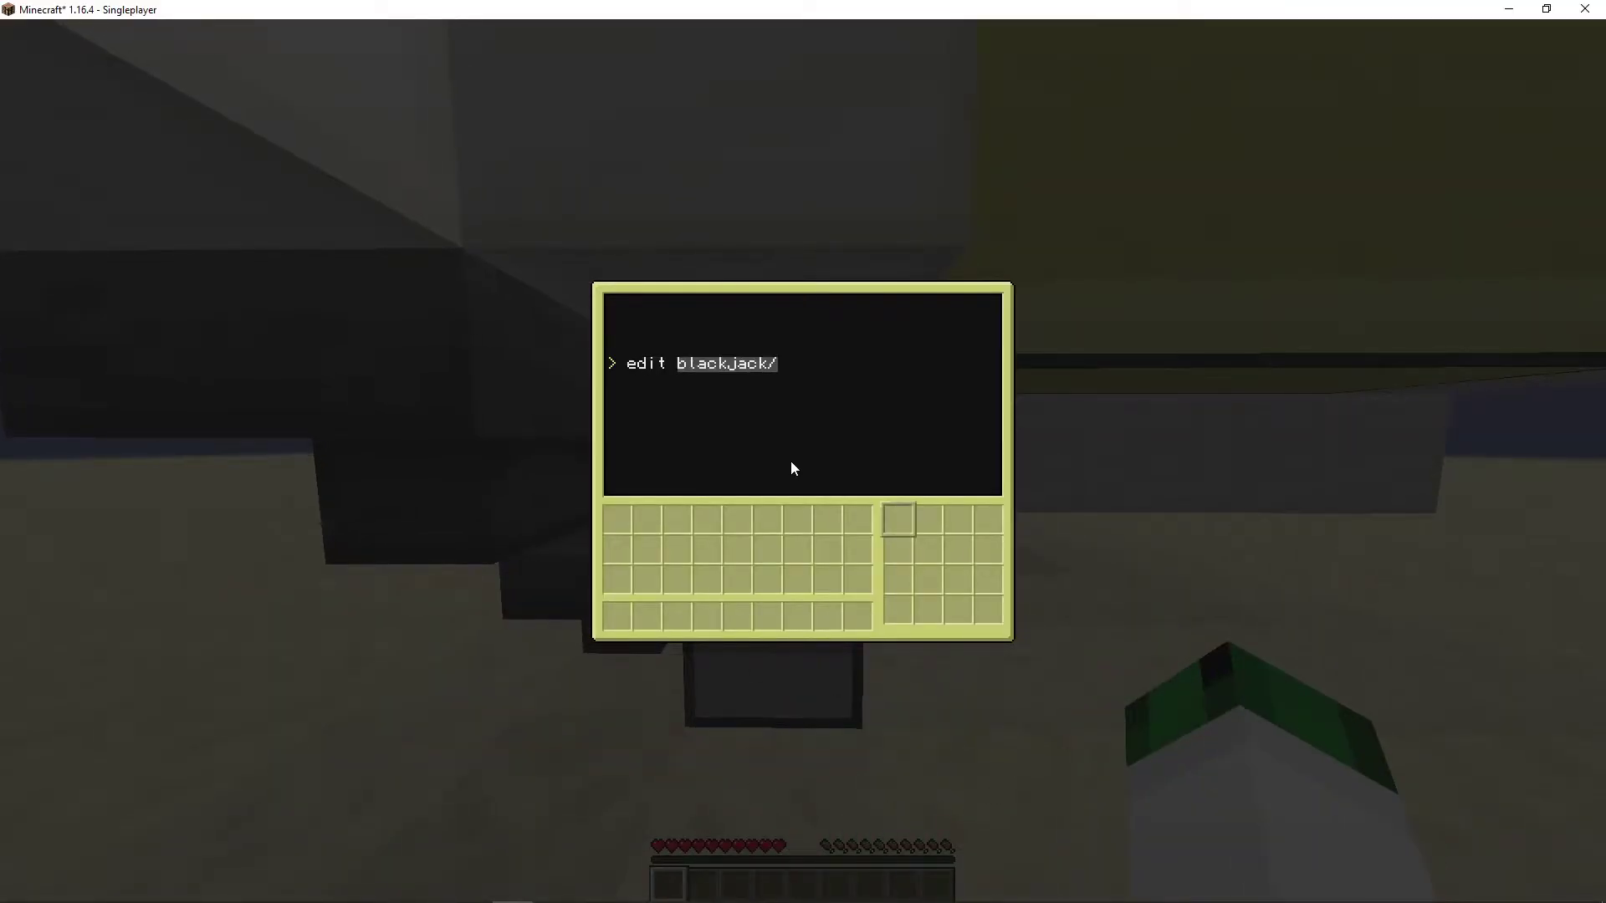
key("BackSpace")
key("BackSpace")
key("BackSpace")
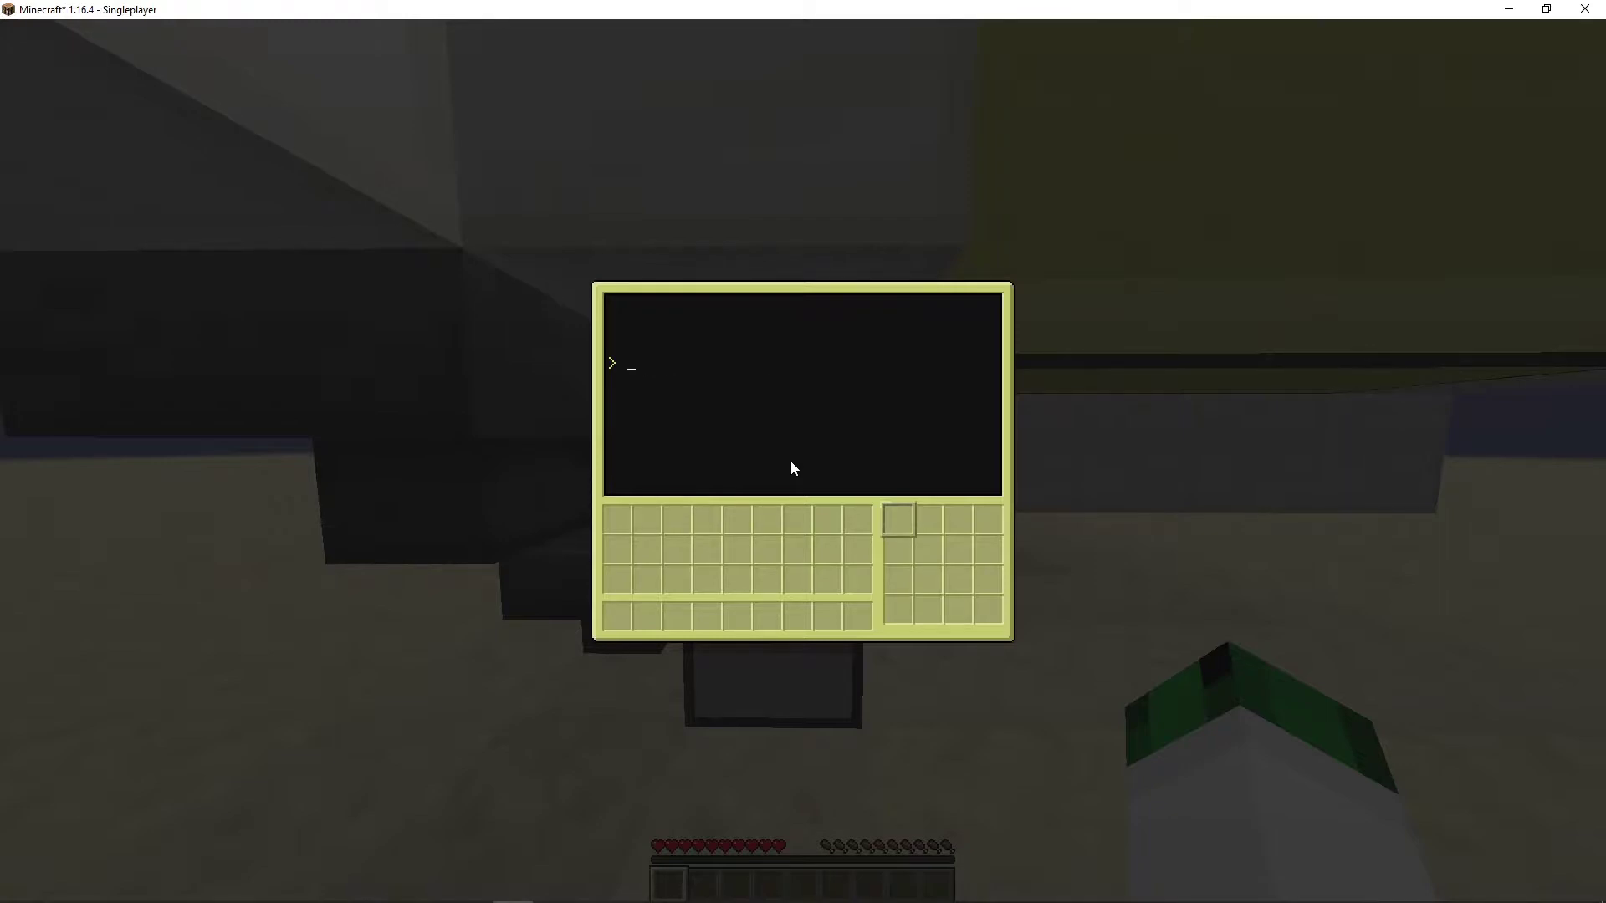
type("ls")
key("Return")
type("cd")
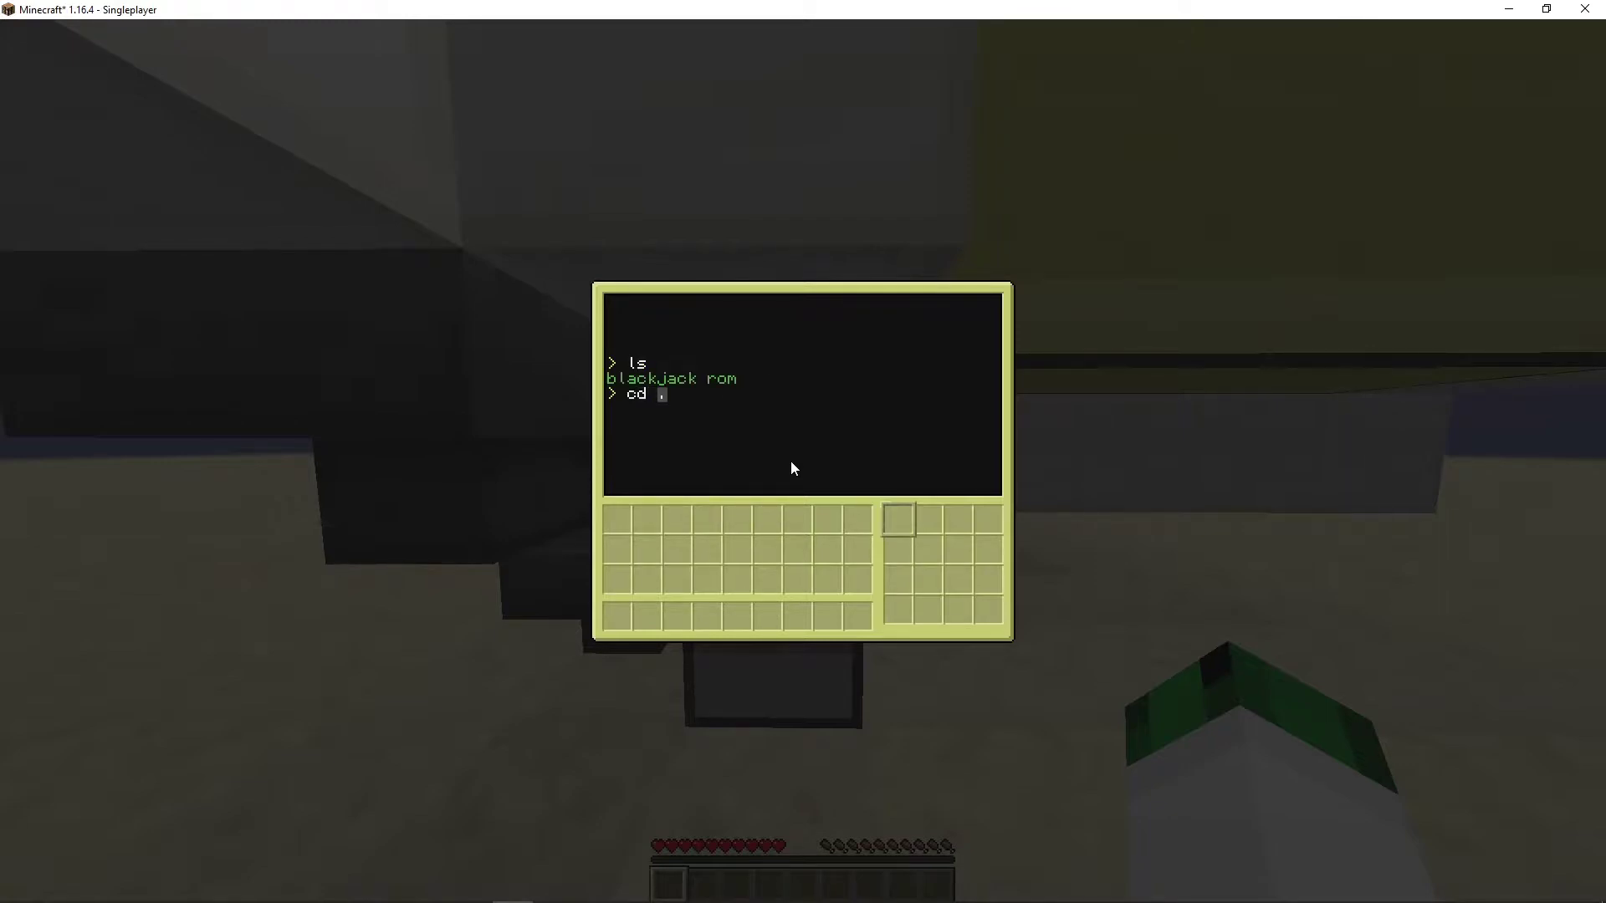
key("Tab")
key("Return")
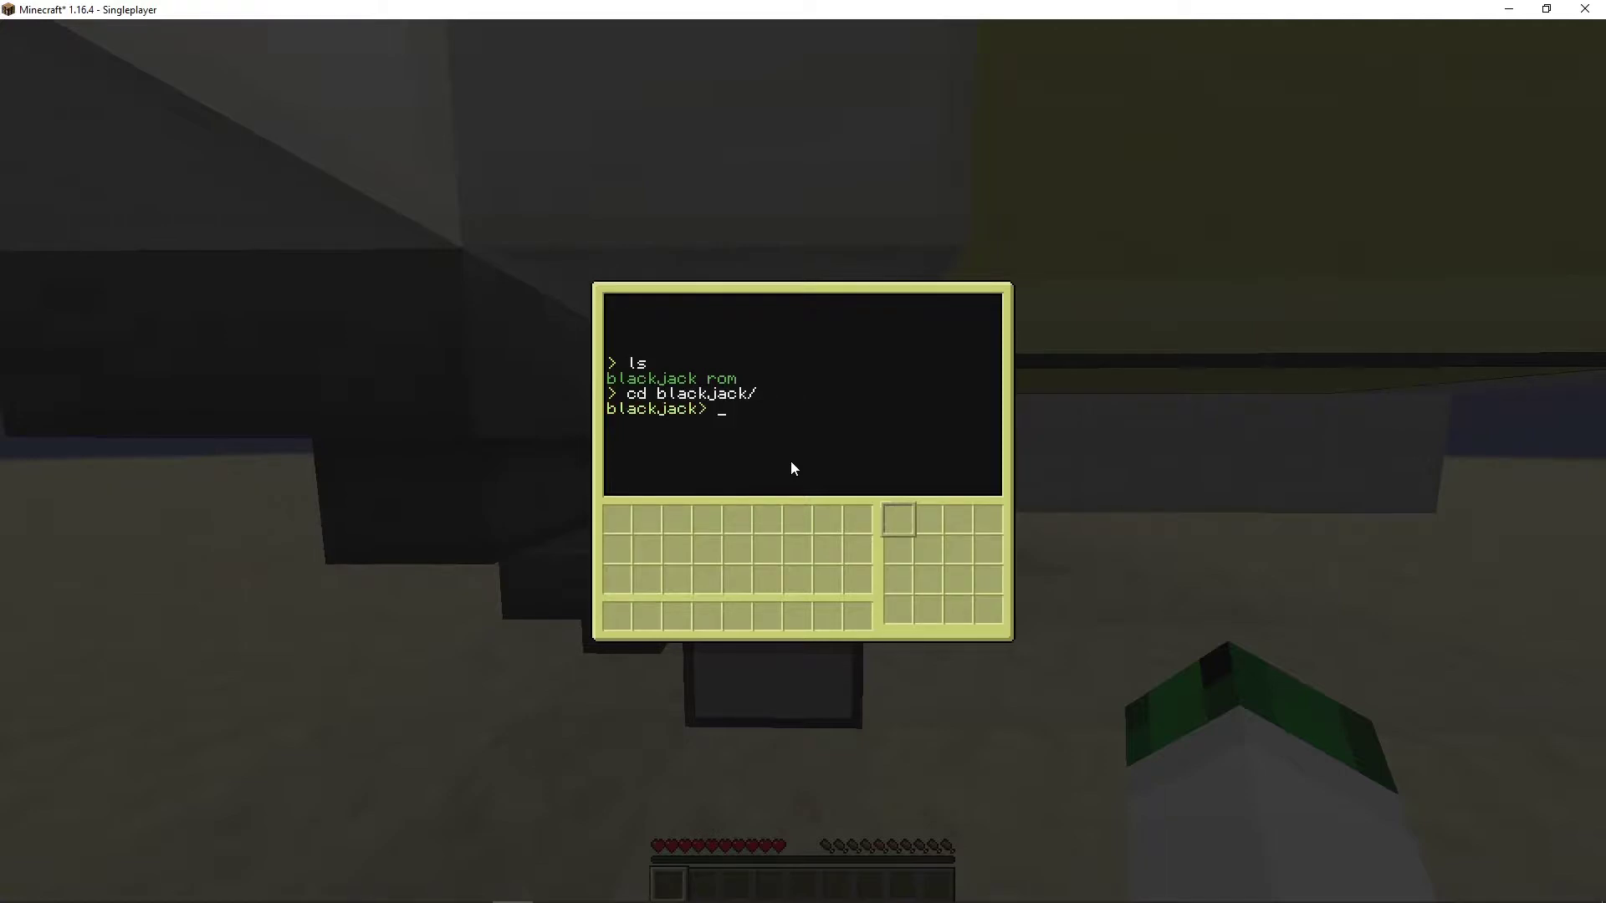
type("ls")
key("Return")
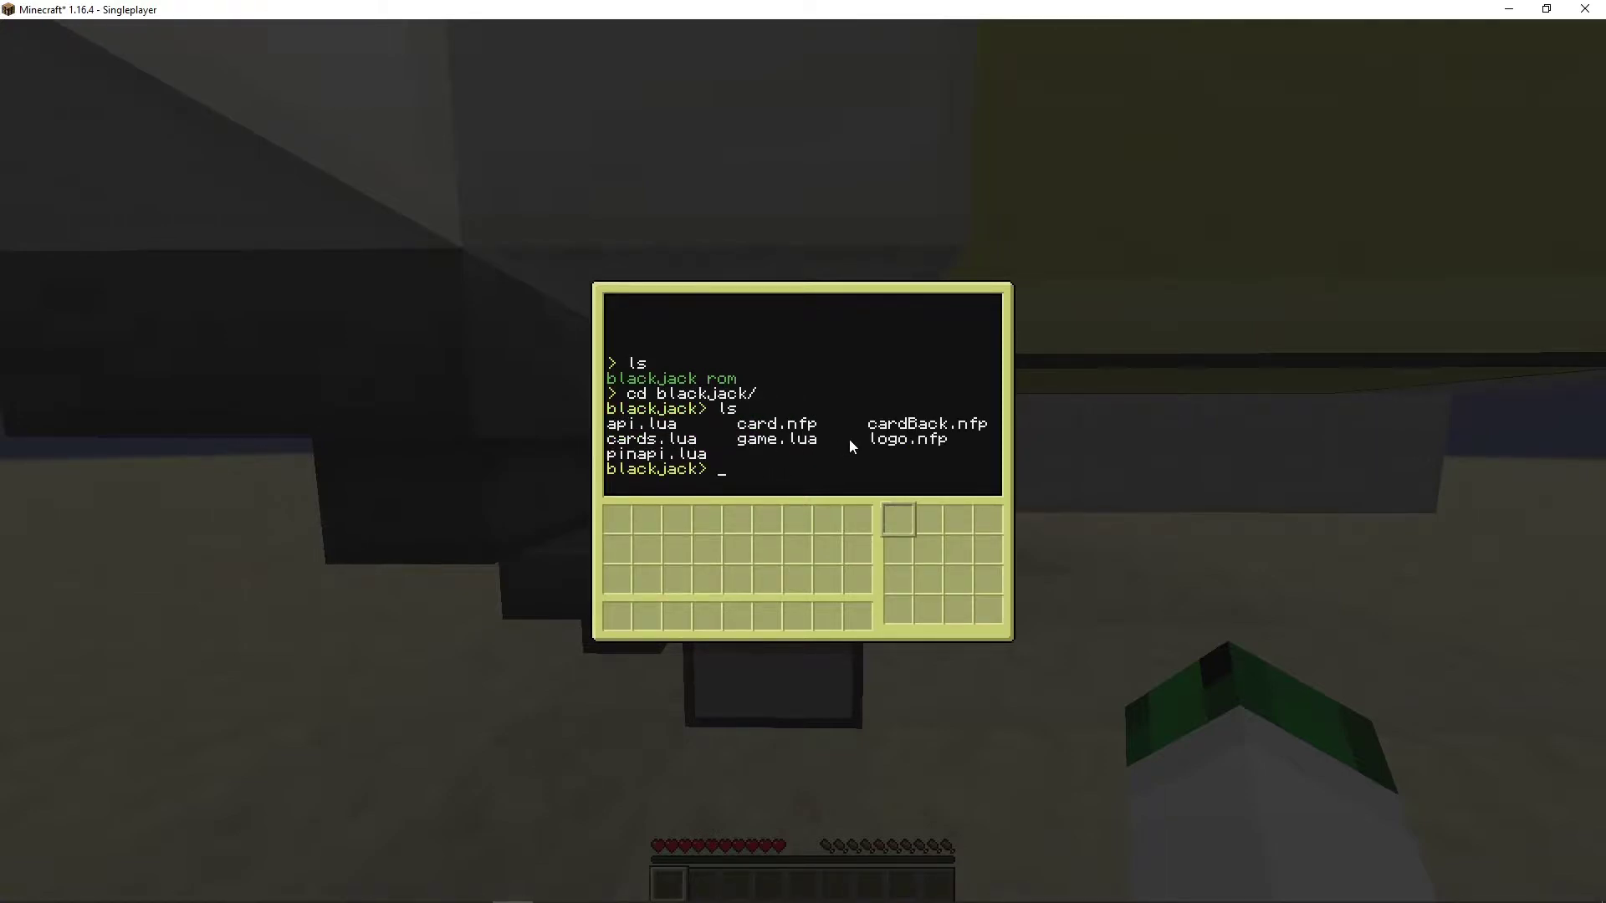
type("game")
- Clear the half-typed edit commands and run the pinapi program
key("BackSpace")
key("BackSpace")
key("BackSpace")
key("BackSpace")
type("ed")
key("Tab")
key("BackSpace")
key("BackSpace")
key("BackSpace")
type("p")
key("BackSpace")
type("pin")
key("Tab")
key("Return")
- Walk up to check the monitor, then return and reopen the computer's terminal
key("Escape")
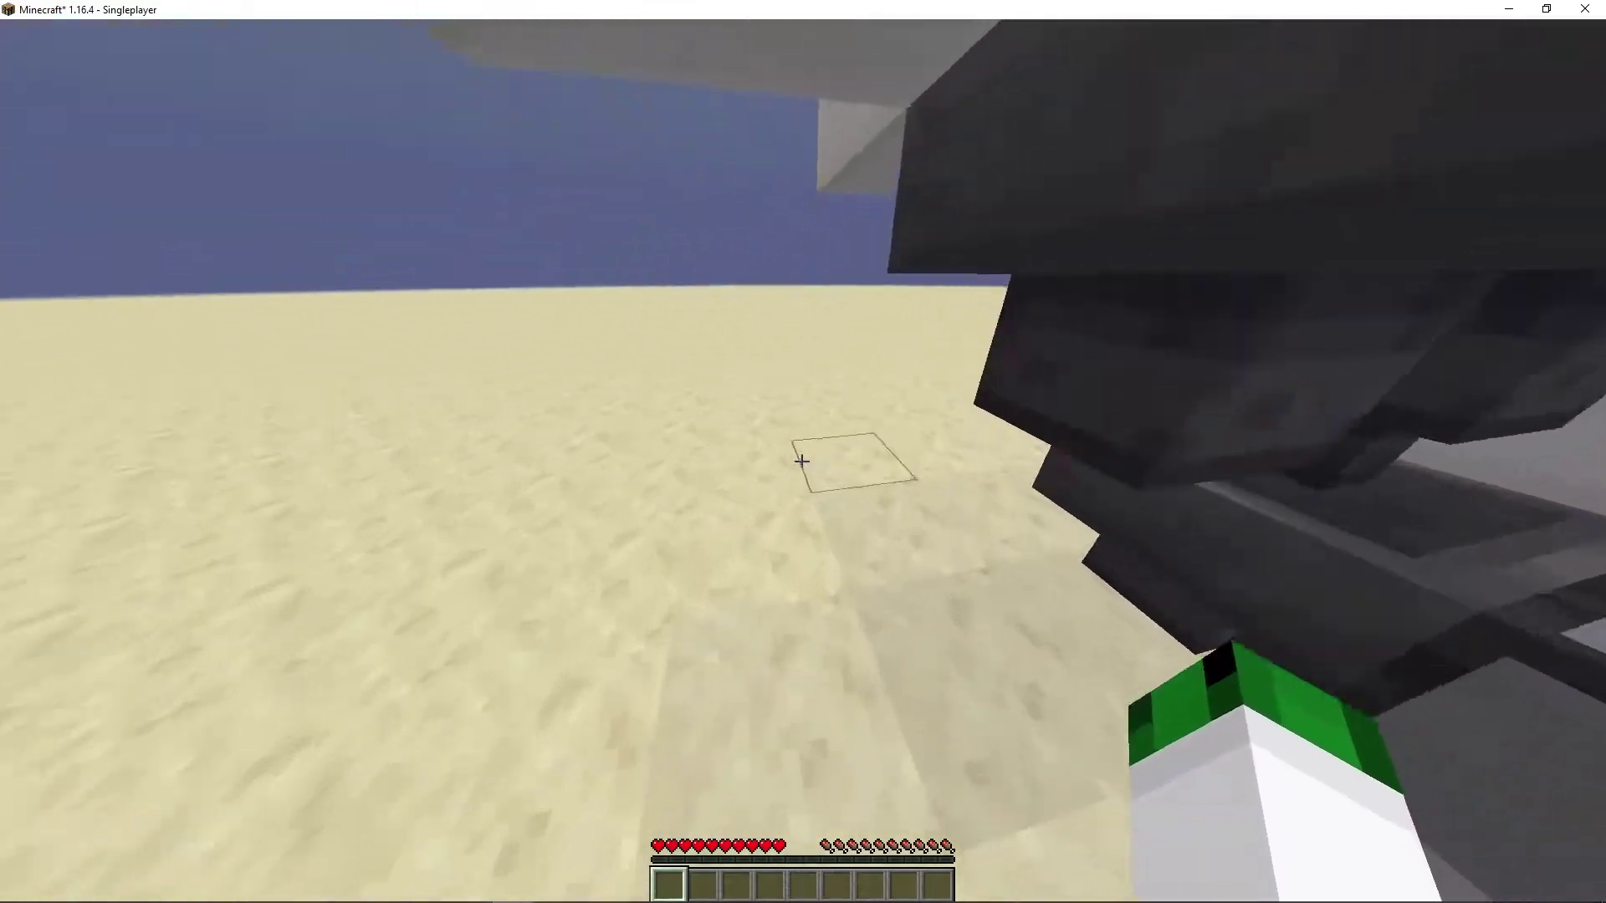
key("space")
key("w")
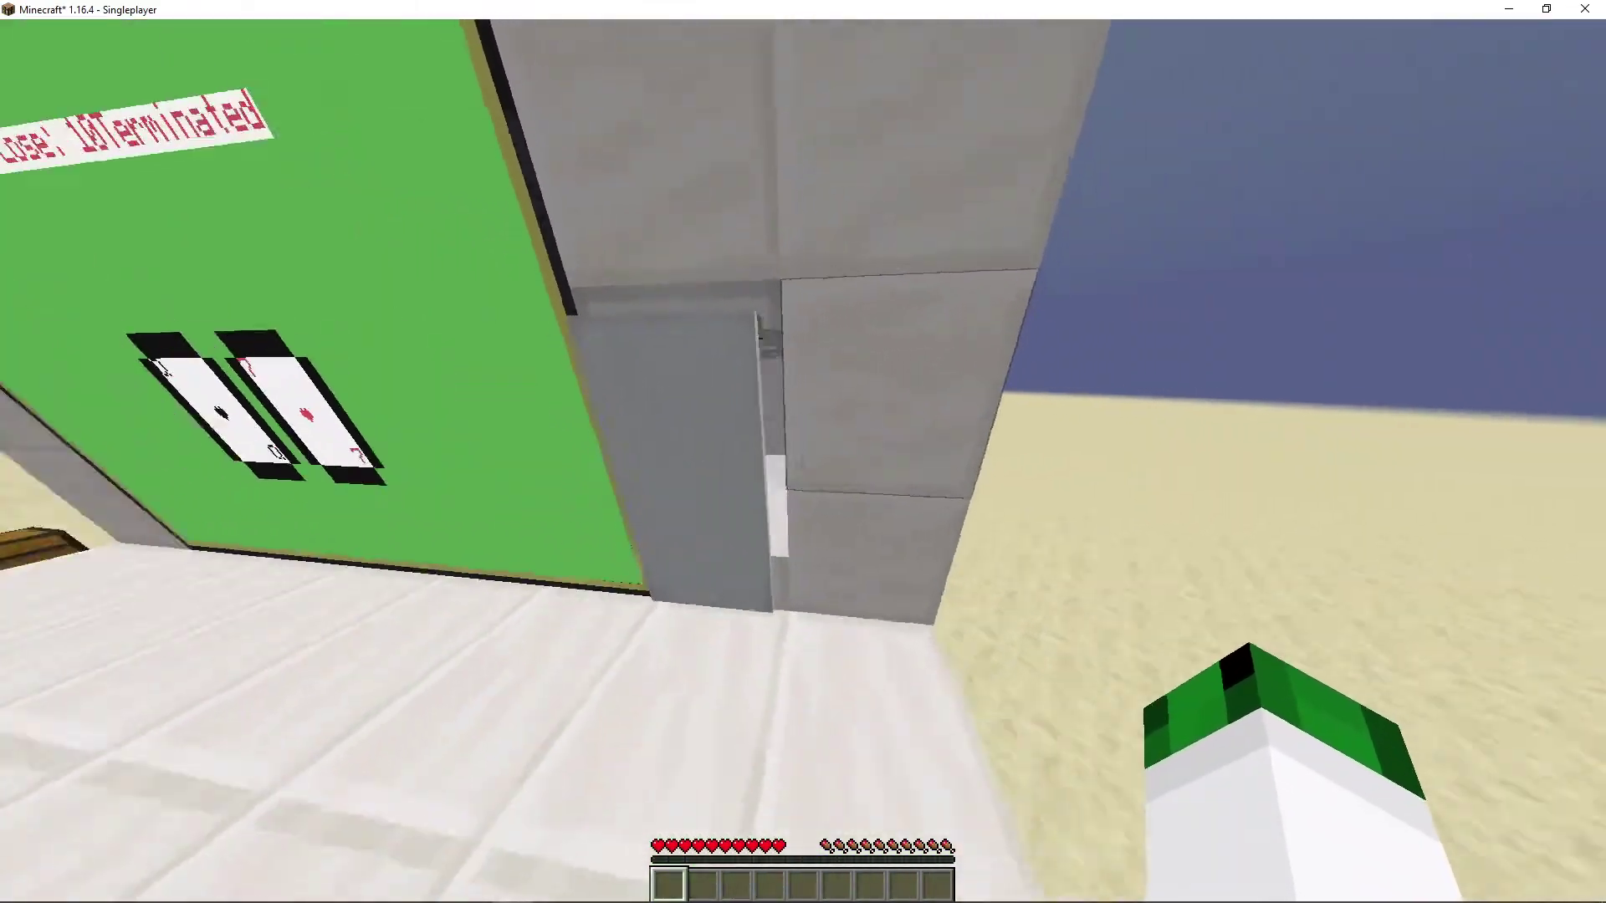
key("w")
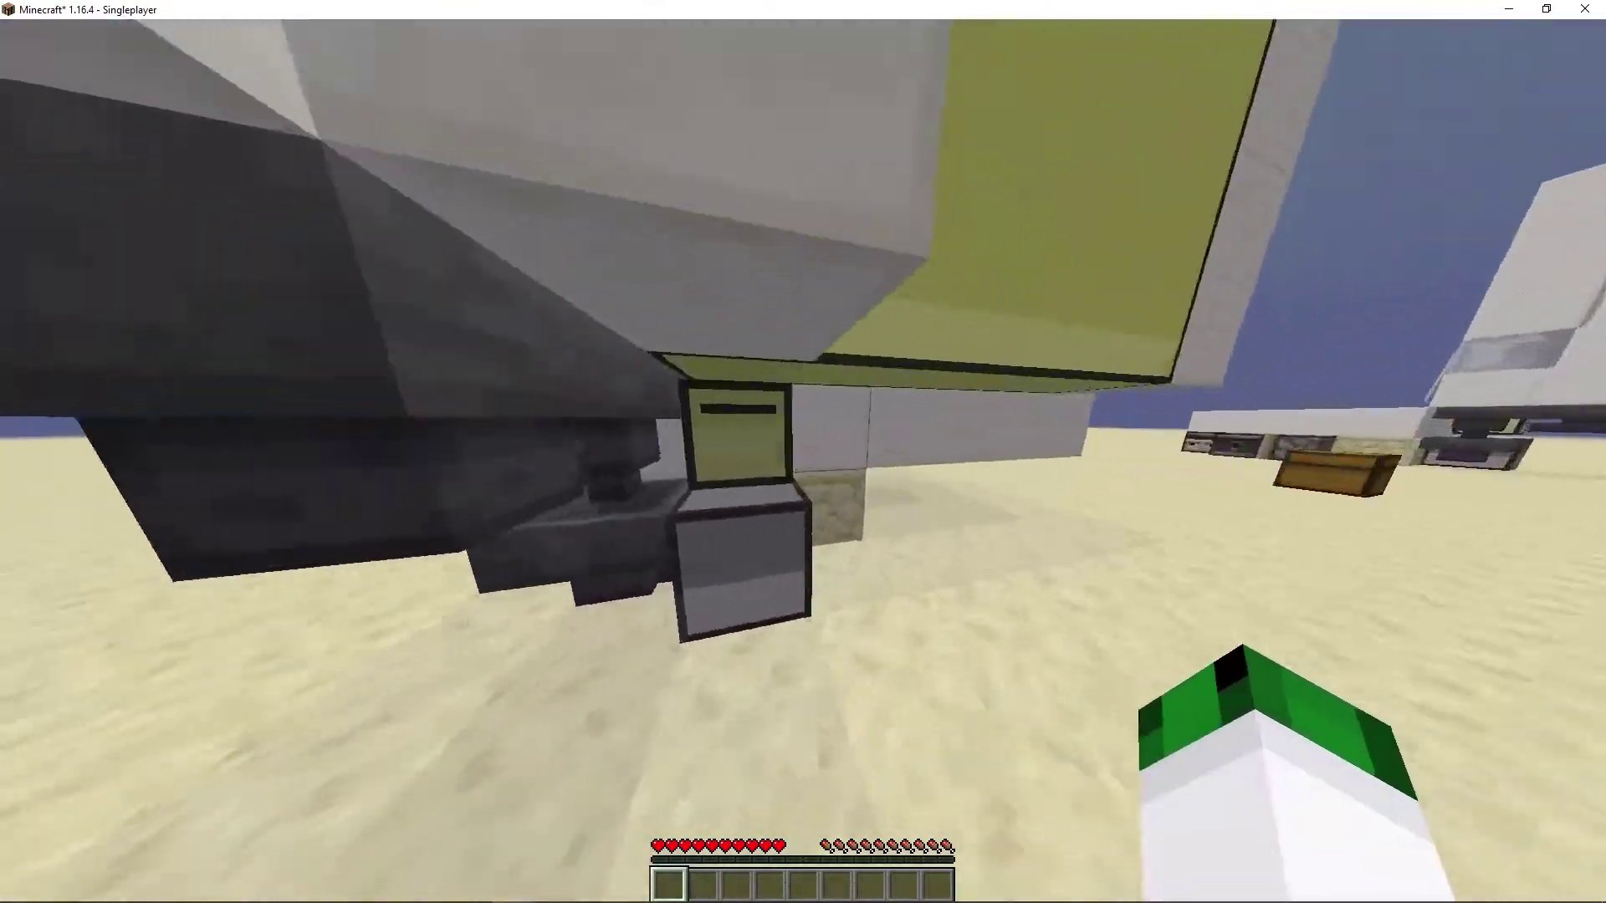
right_click(802, 461)
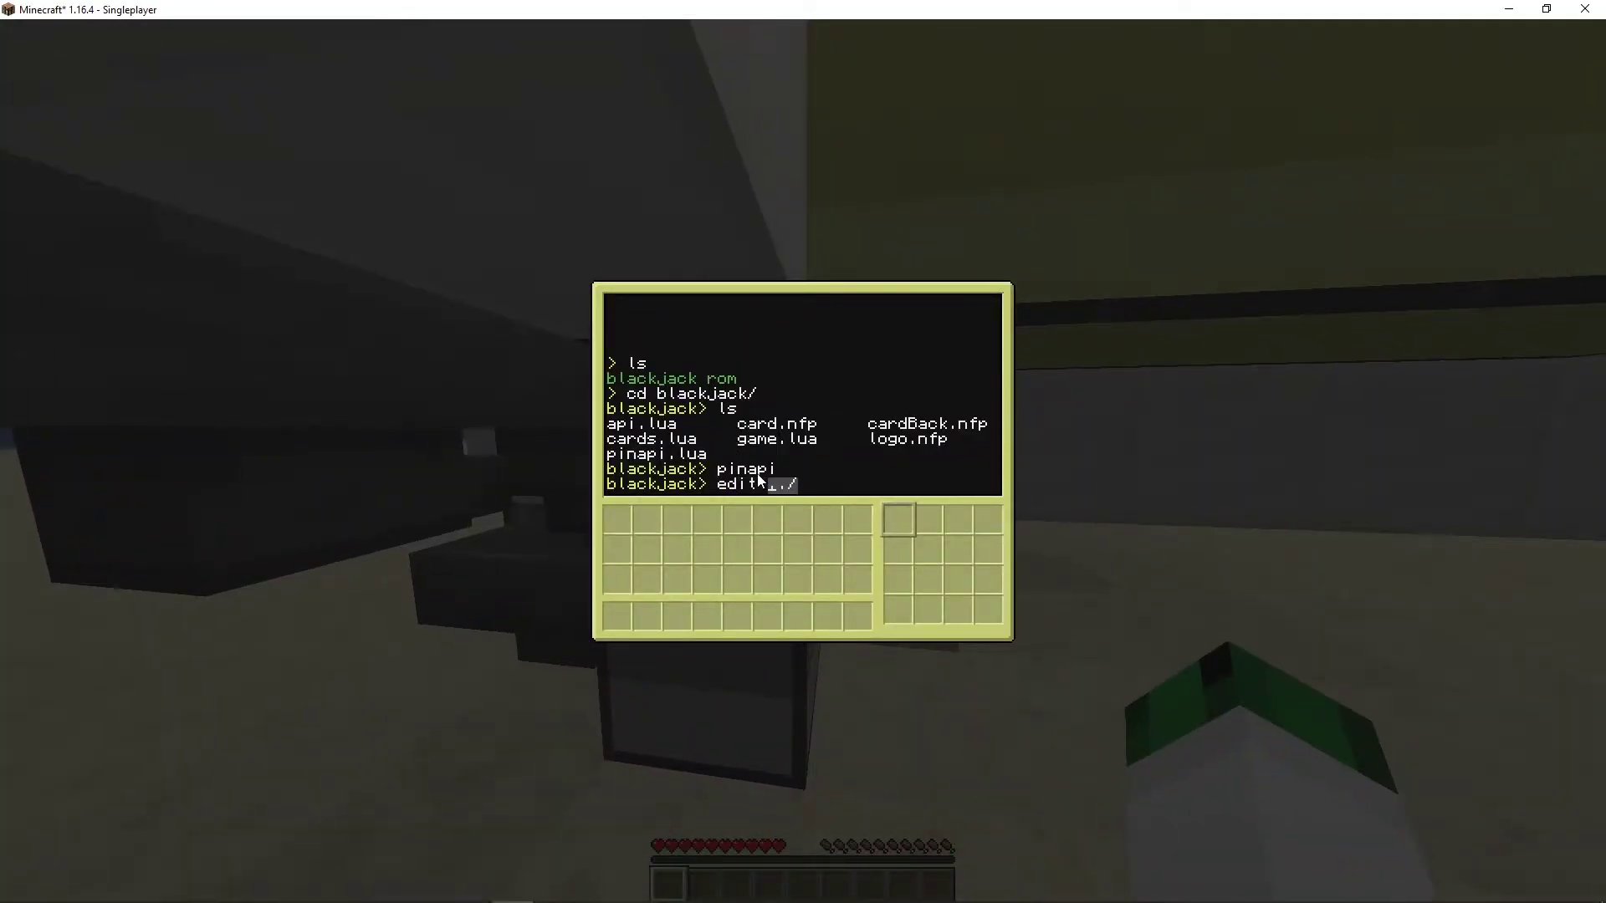
type("p")
- Open pinapi.lua in the editor and move through its keypad table code
key("Tab")
key("Return")
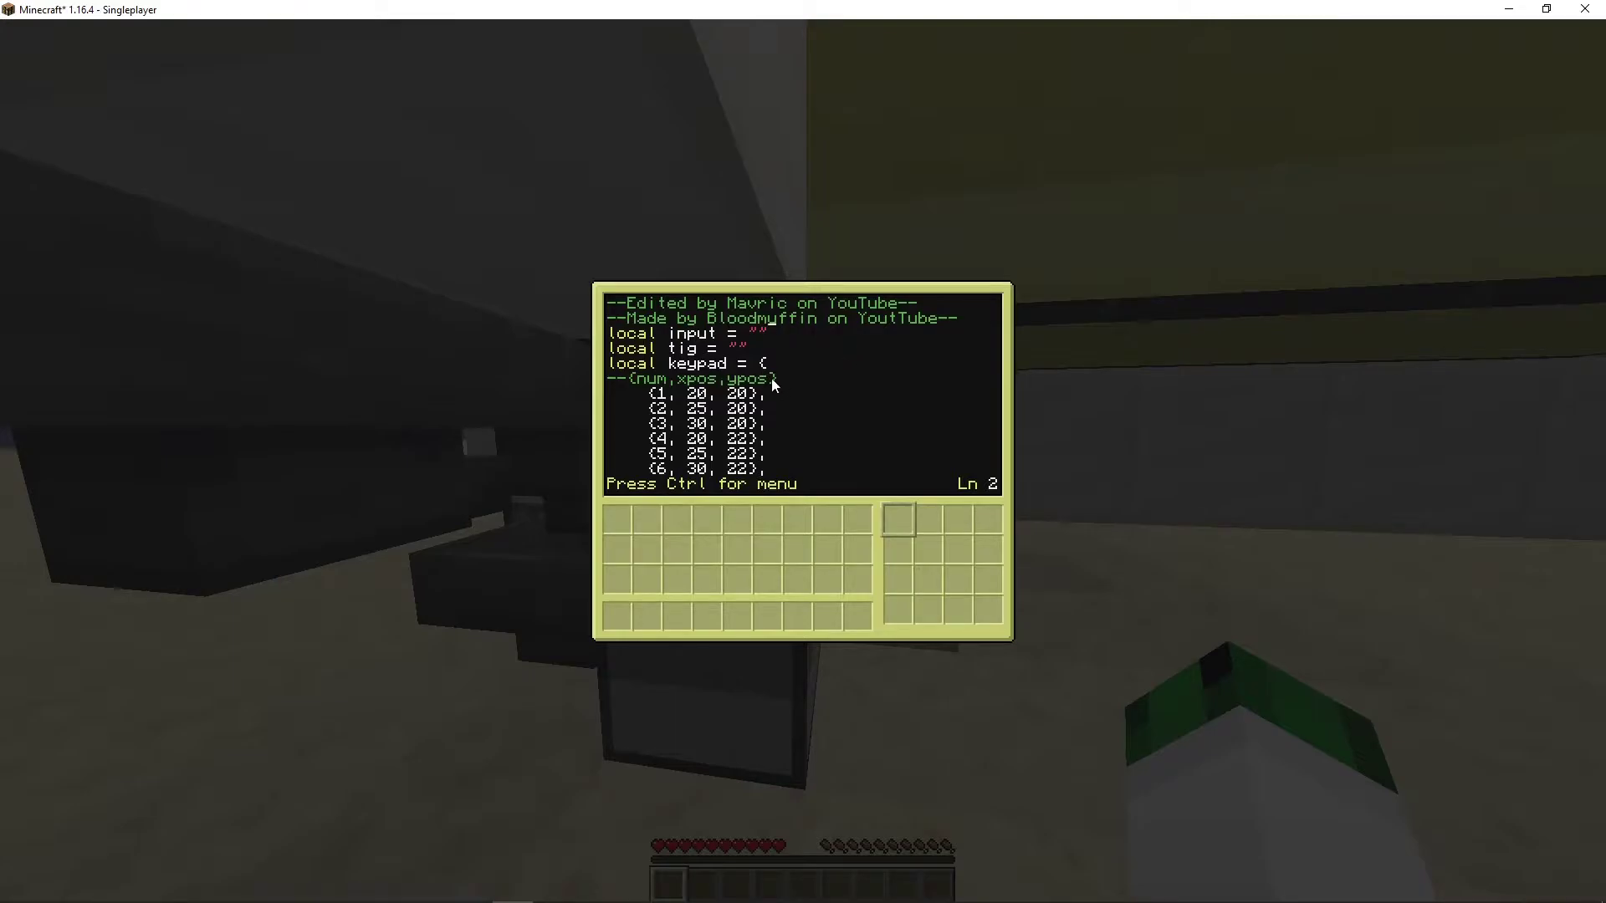
scroll(772, 383, "down", 2)
scroll(770, 385, "down", 8)
scroll(769, 385, "down", 2)
scroll(769, 386, "down", 6)
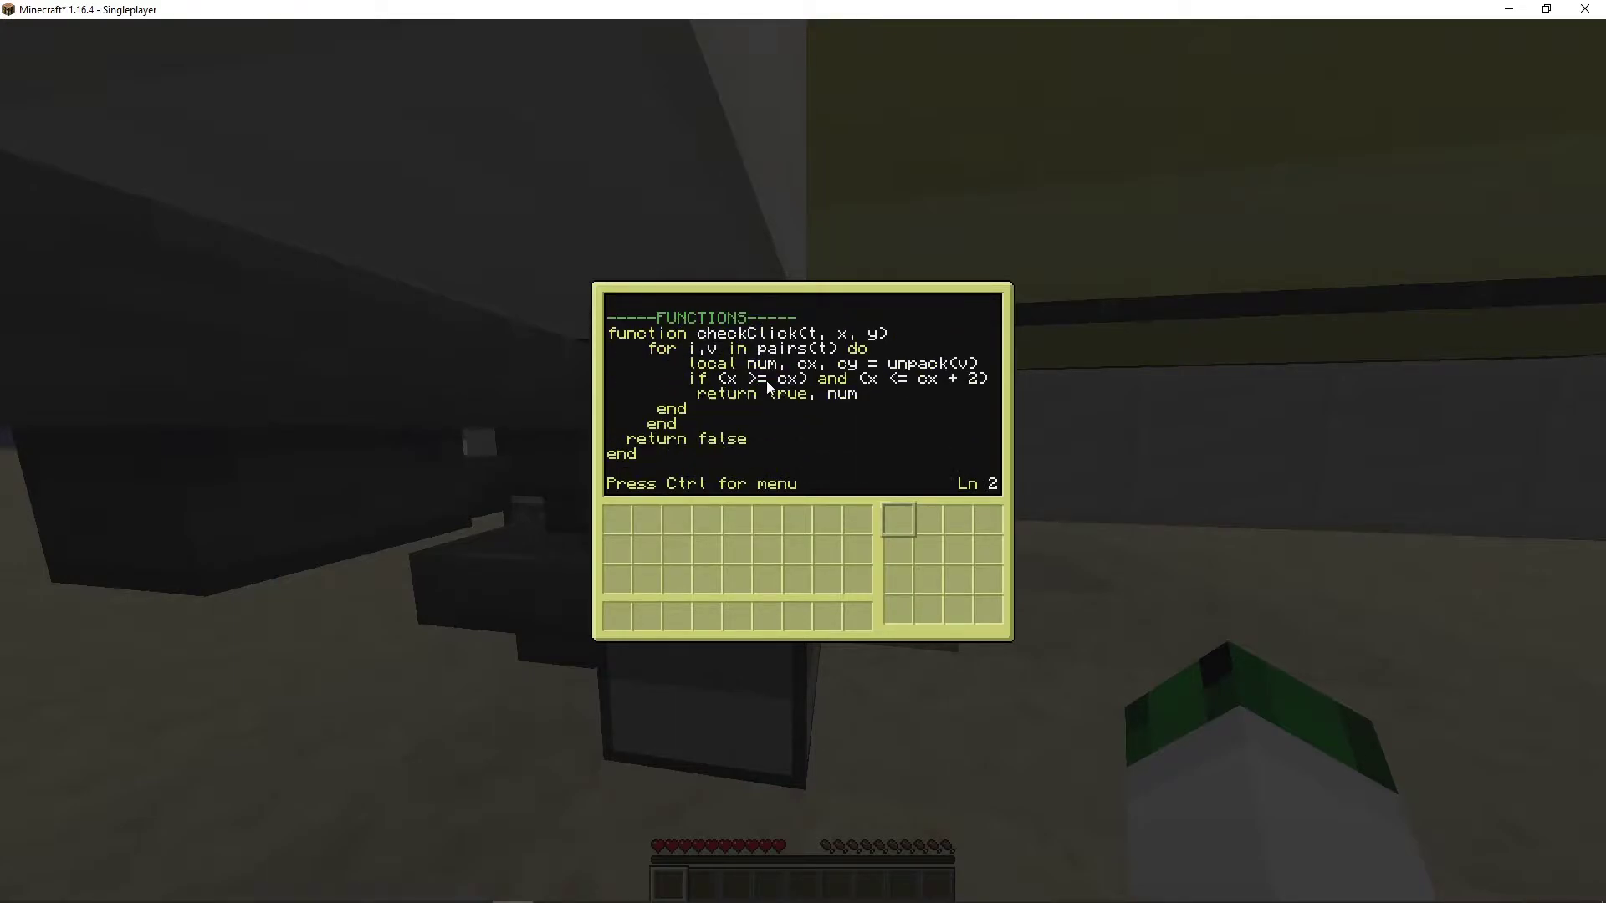
scroll(767, 380, "up", 3)
scroll(767, 378, "up", 4)
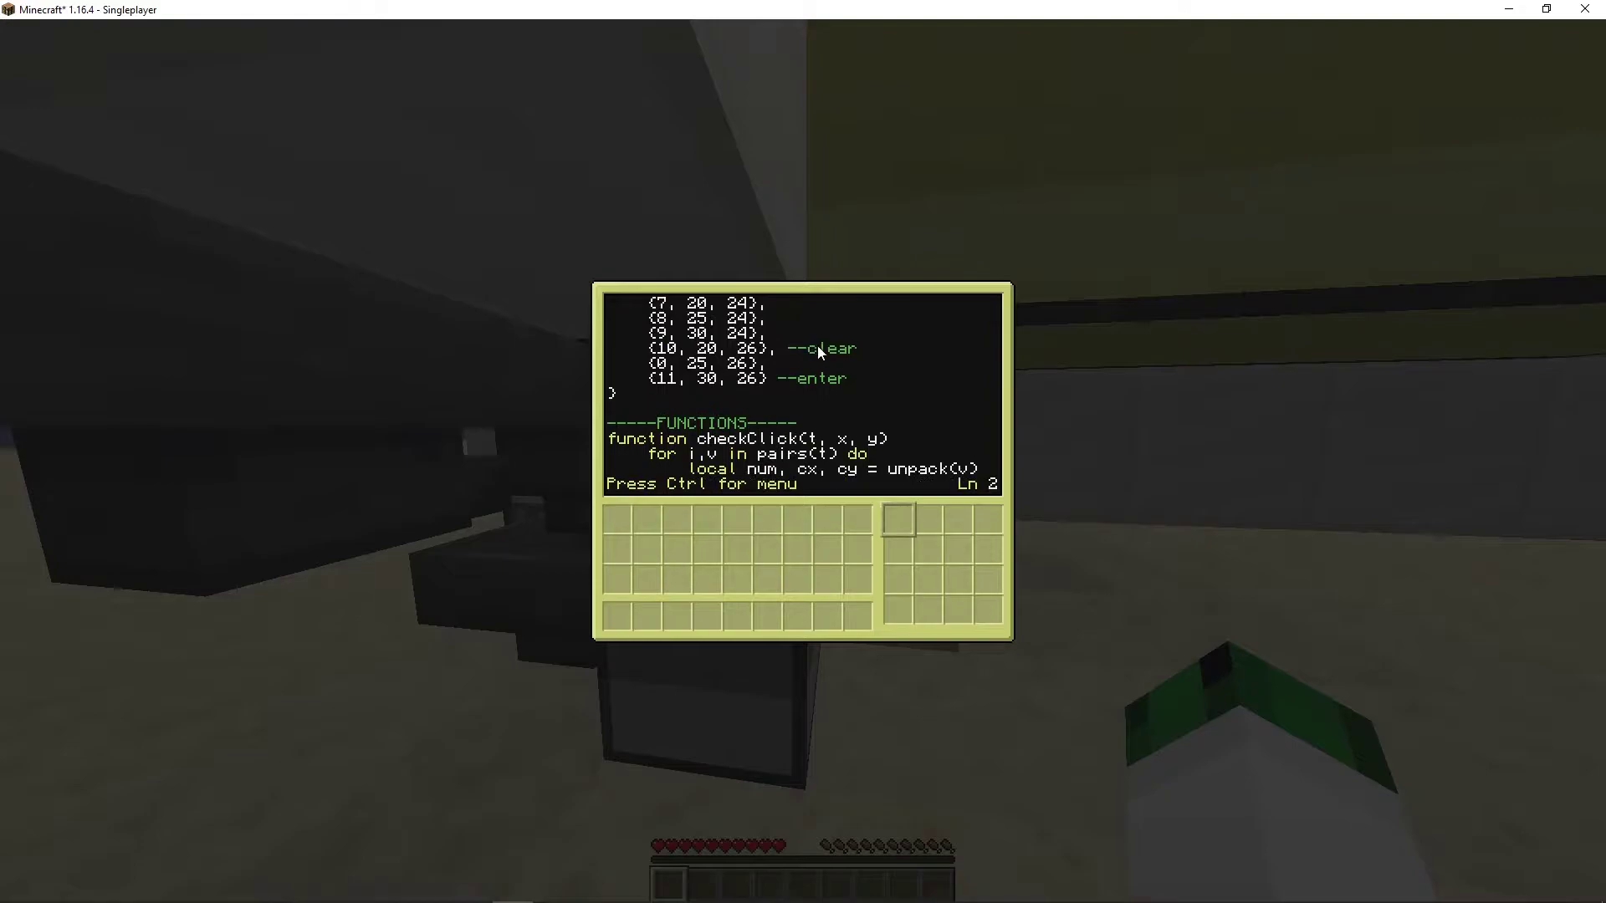
left_click(806, 379)
left_click(802, 410)
scroll(801, 411, "down", 10)
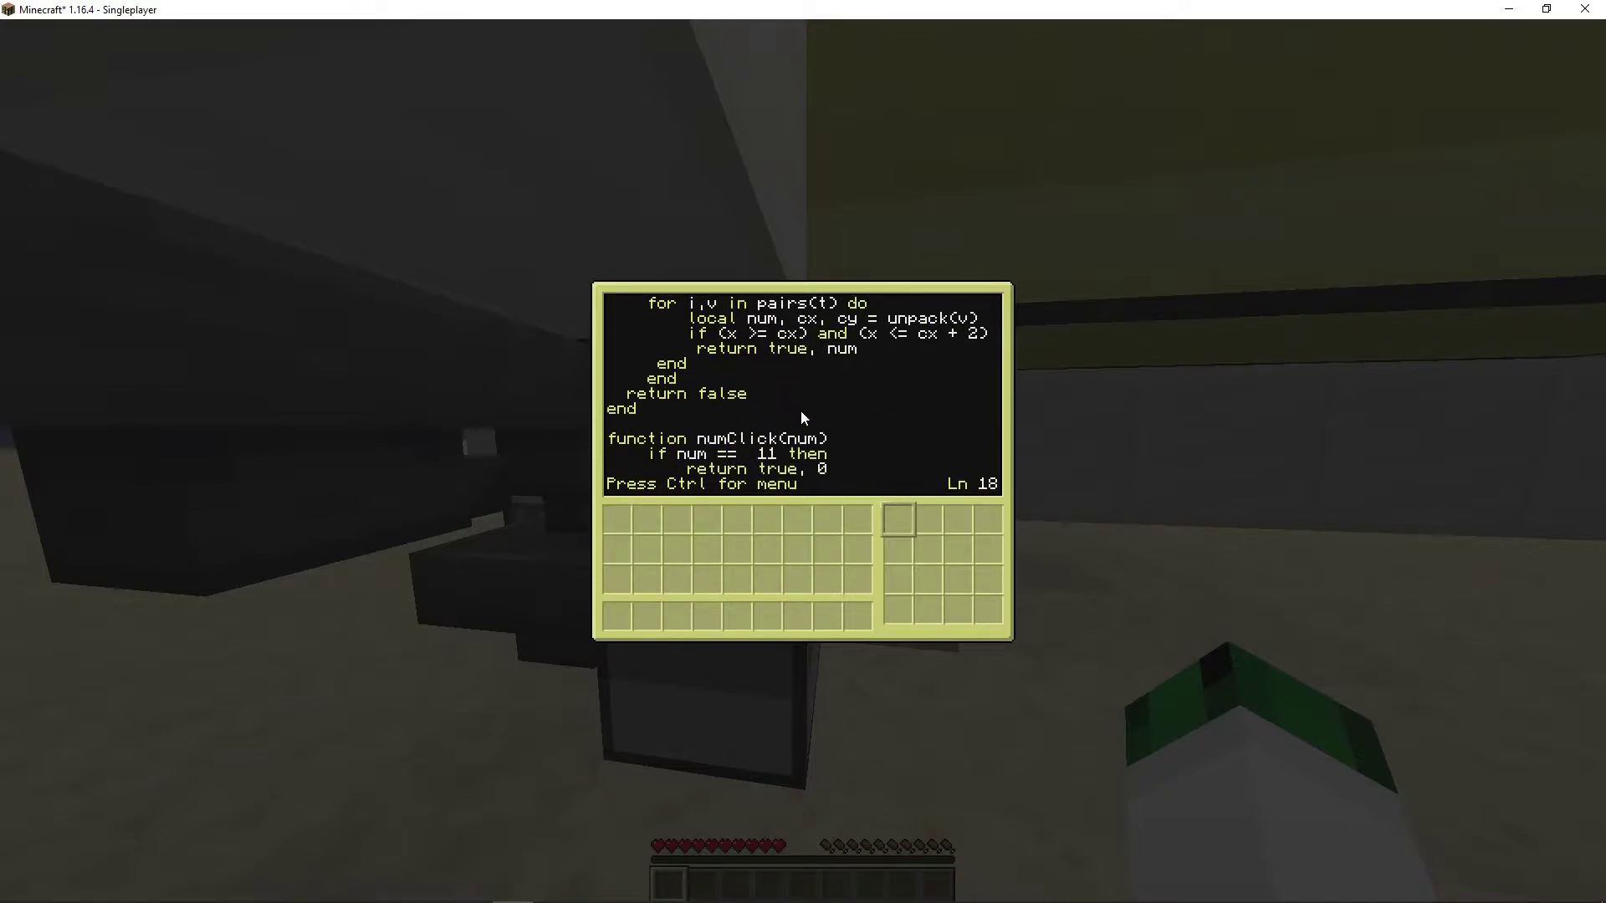
scroll(800, 410, "down", 7)
scroll(801, 411, "down", 10)
scroll(801, 410, "down", 4)
scroll(802, 409, "down", 5)
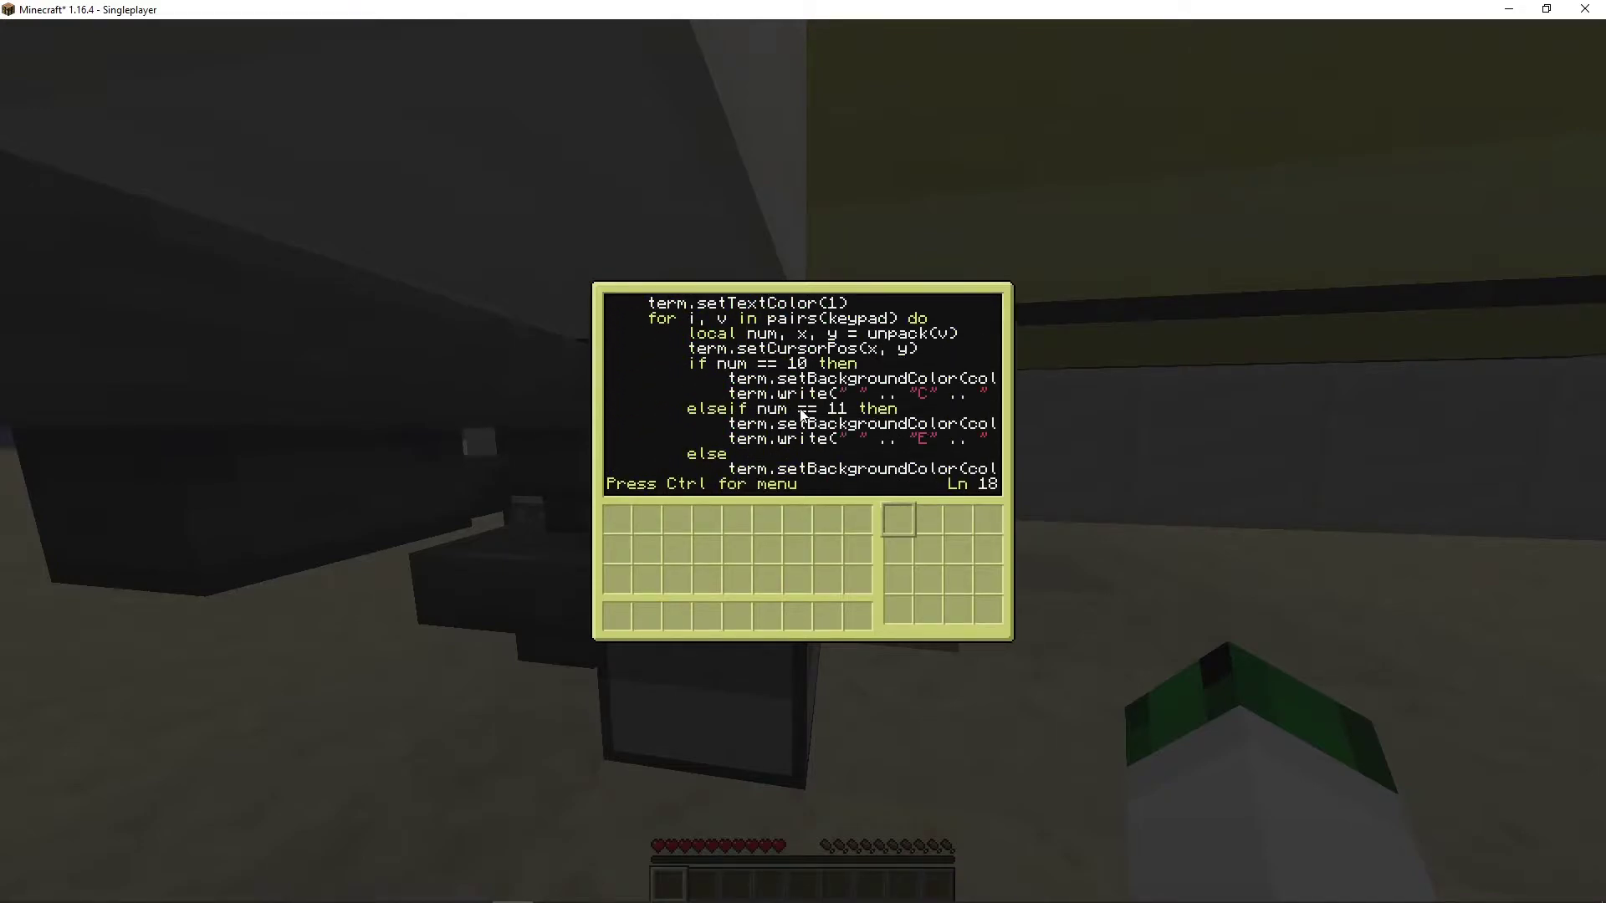
scroll(801, 411, "down", 9)
- Save pinapi.lua from the editor's menu
key("ctrl")
key("Return")
key("ctrl")
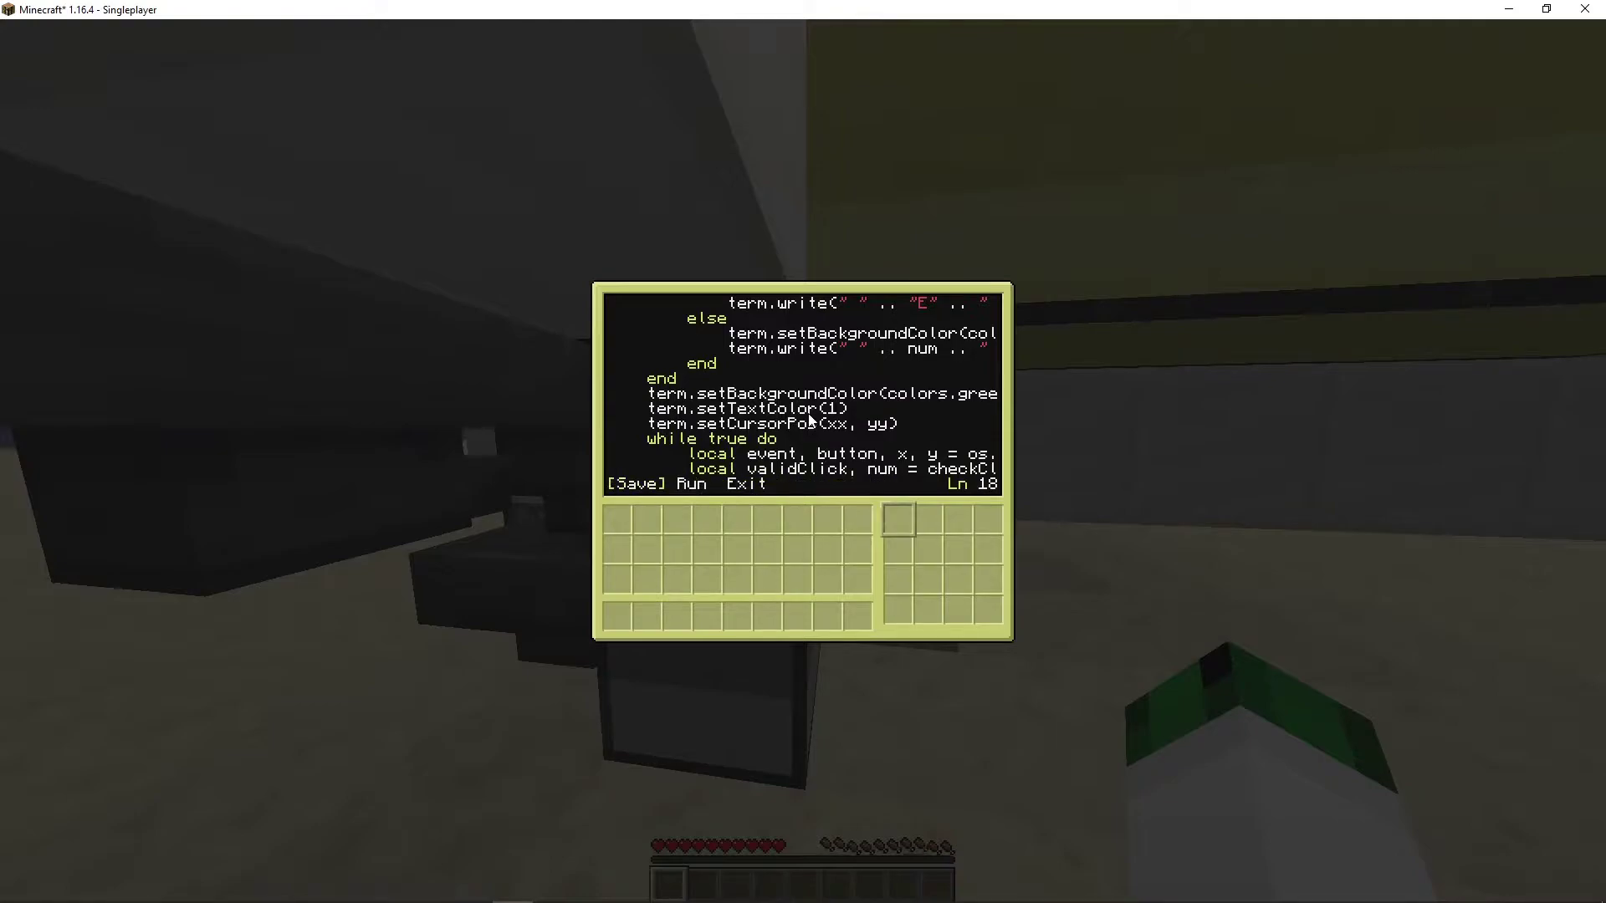
key("Return")
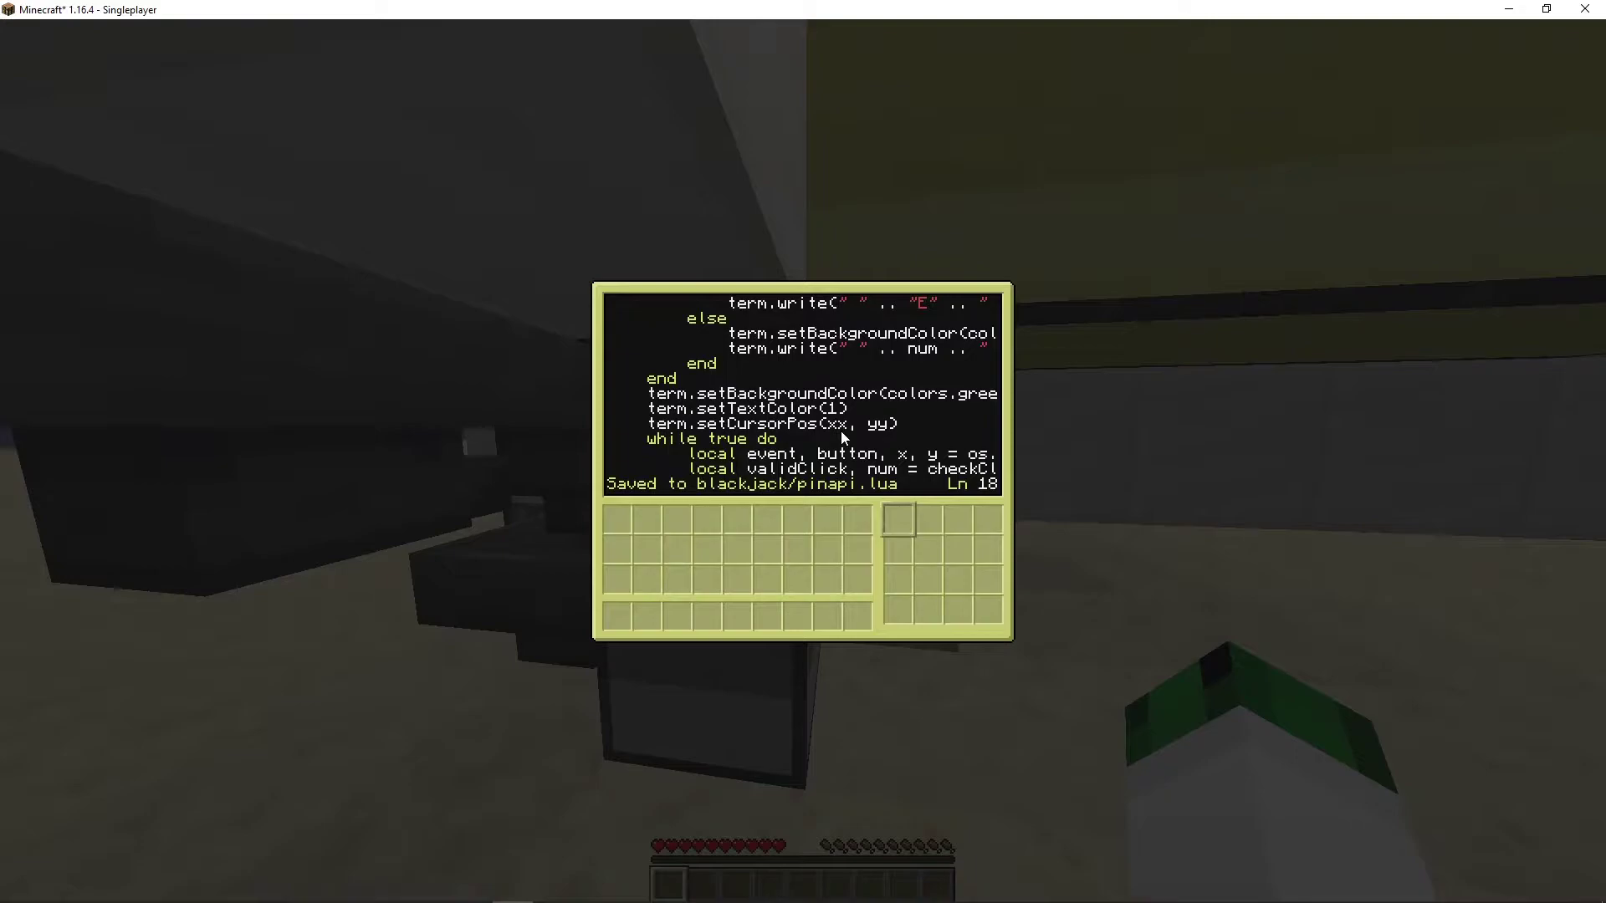
- Exit the editor back to the blackjack shell prompt
key("ctrl")
key("Right")
key("Right")
scroll(847, 428, "up", 8)
scroll(855, 417, "up", 9)
scroll(861, 396, "up", 9)
scroll(860, 395, "up", 9)
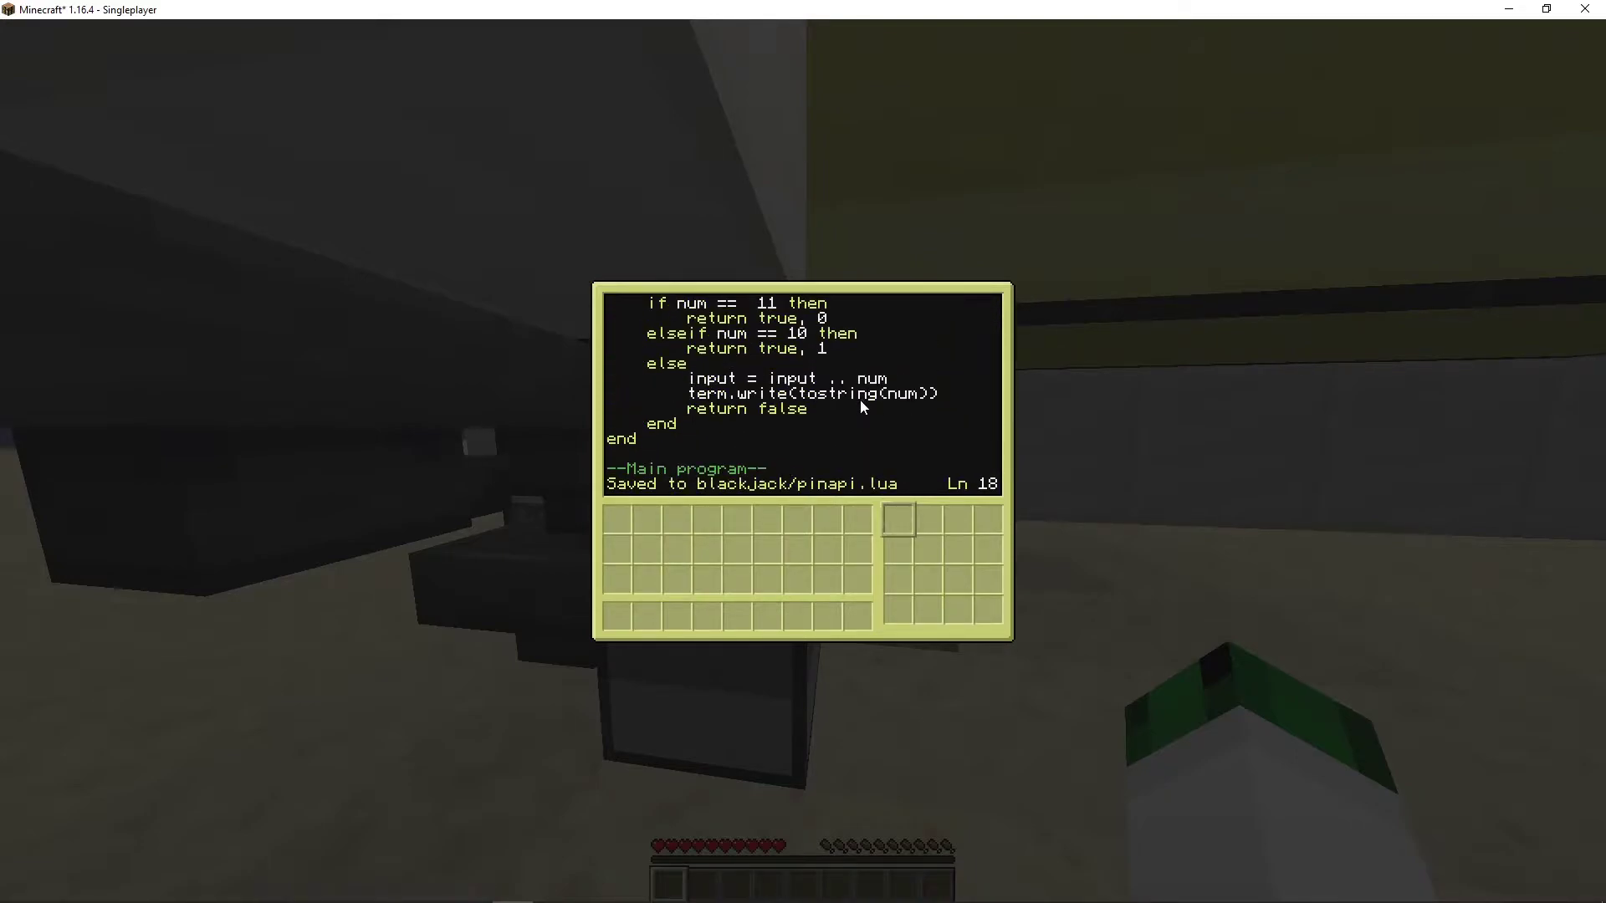
scroll(860, 399, "up", 6)
key("ctrl")
key("Right")
key("Left")
key("Right")
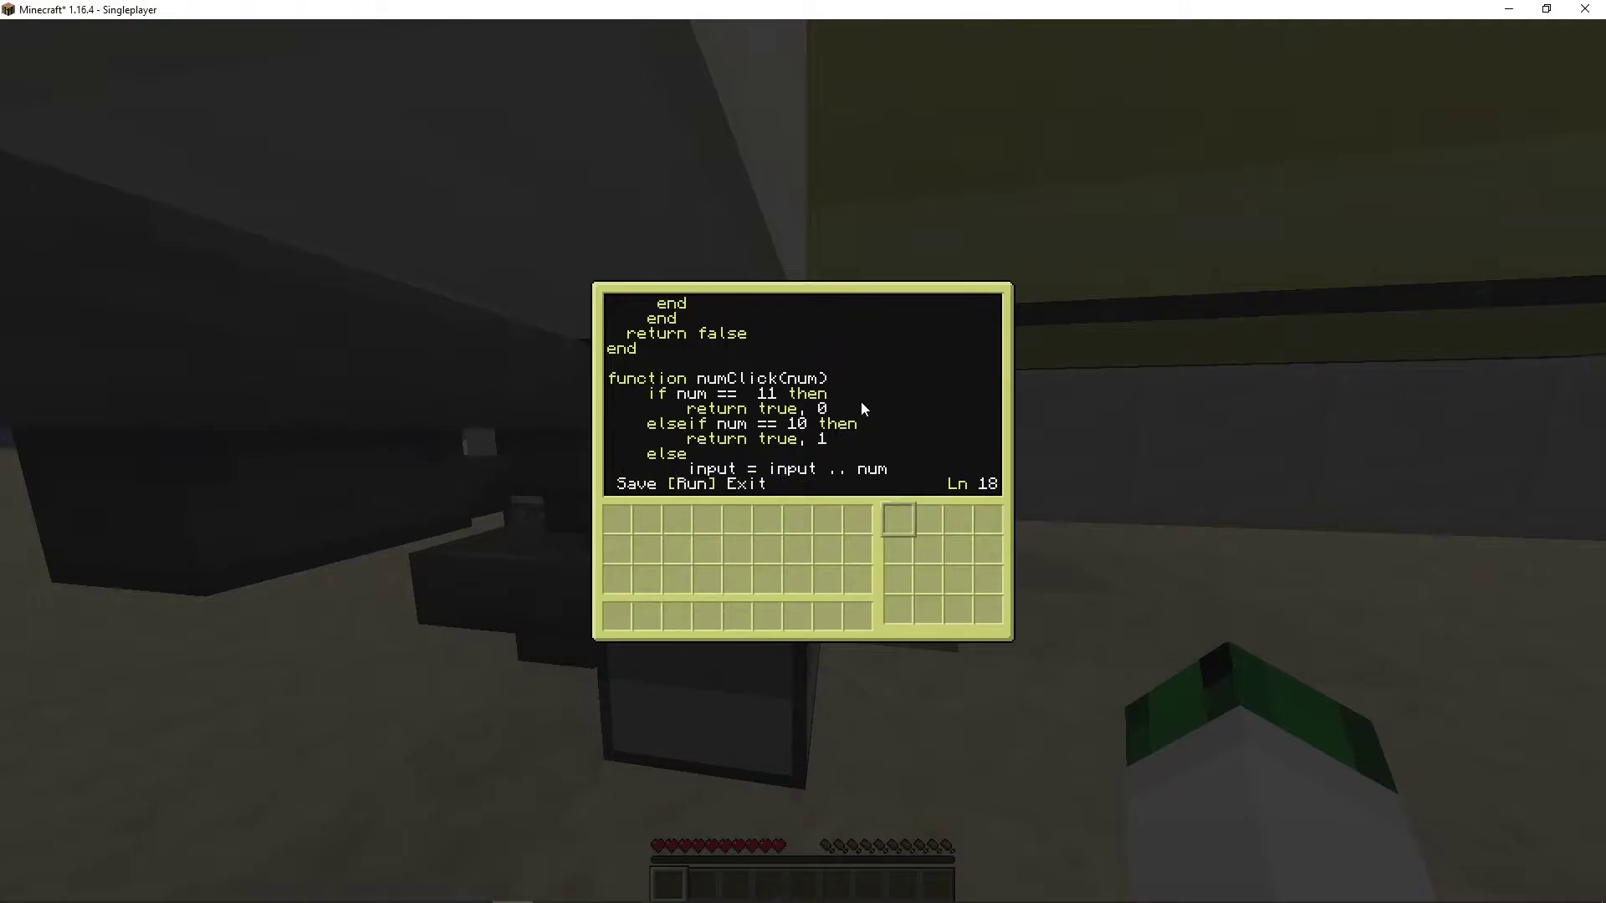
key("Right")
key("Return")
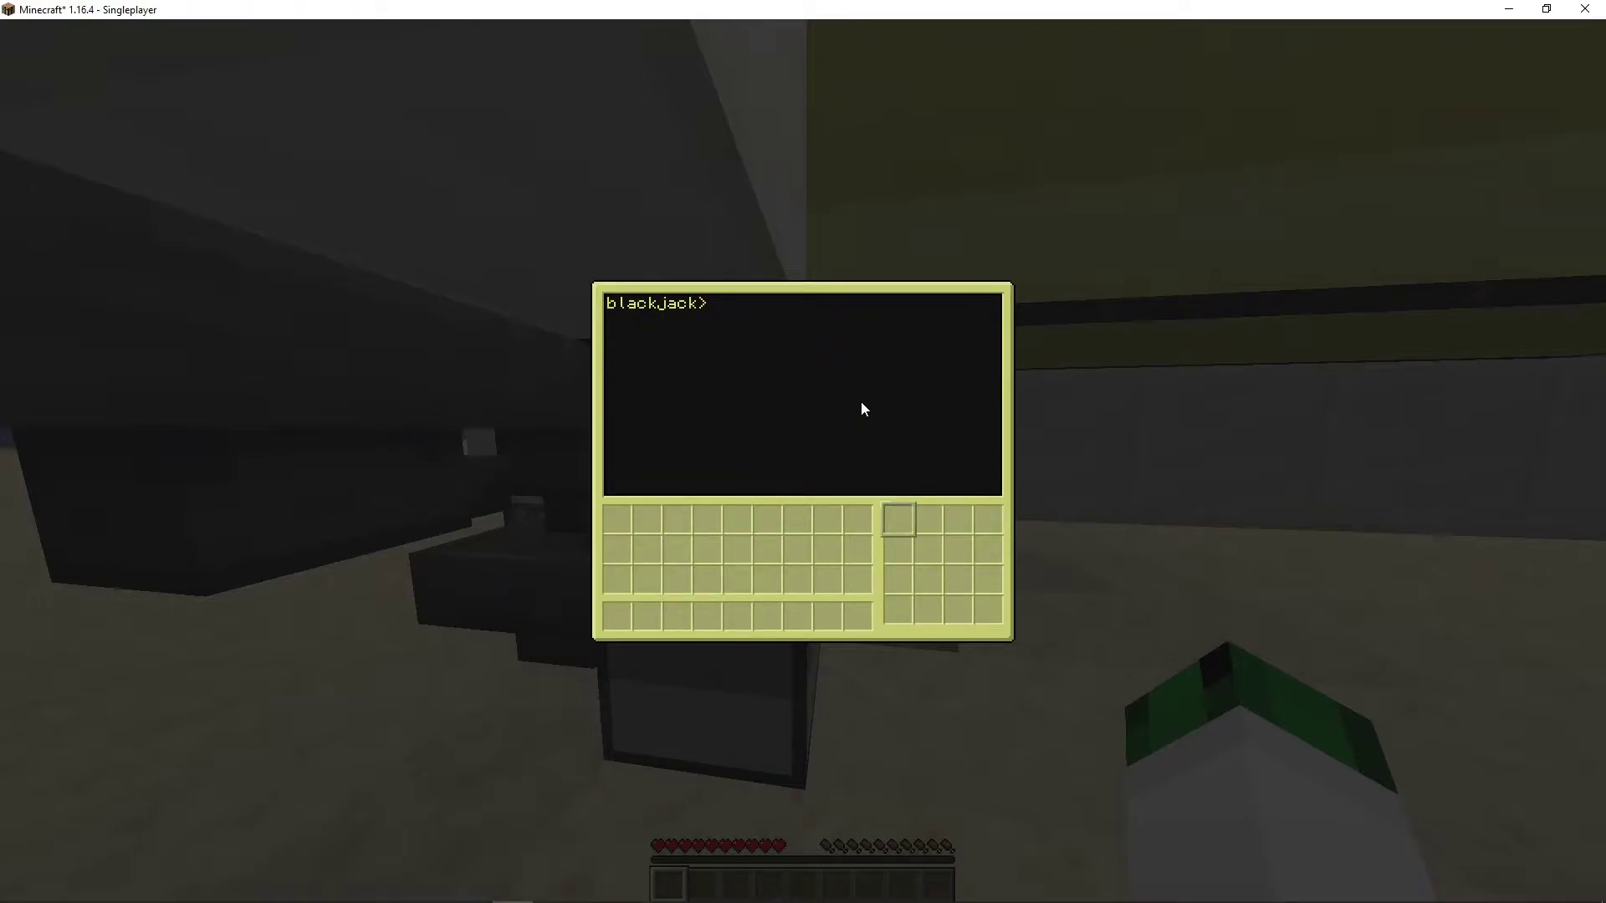
type("edit ")
type("pi")
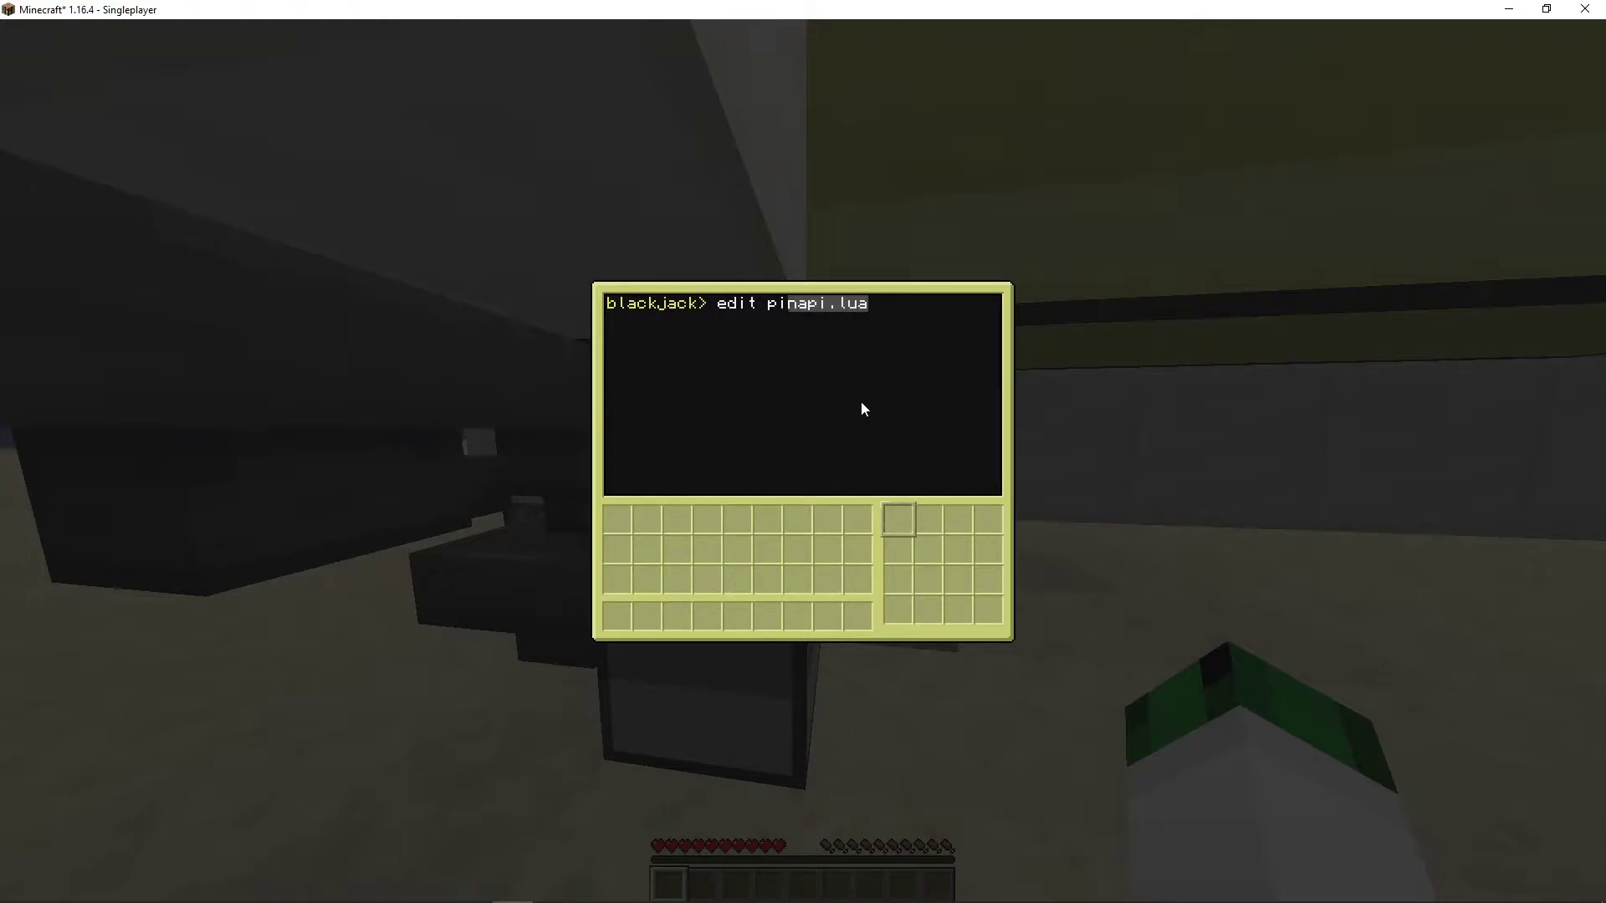
key("Tab")
key("BackSpace")
key("BackSpace")
key("BackSpace")
key("BackSpace")
type(".ru")
key("BackSpace")
key("BackSpace")
key("BackSpace")
key("BackSpace")
key("BackSpace")
key("BackSpace")
key("BackSpace")
key("BackSpace")
key("BackSpace")
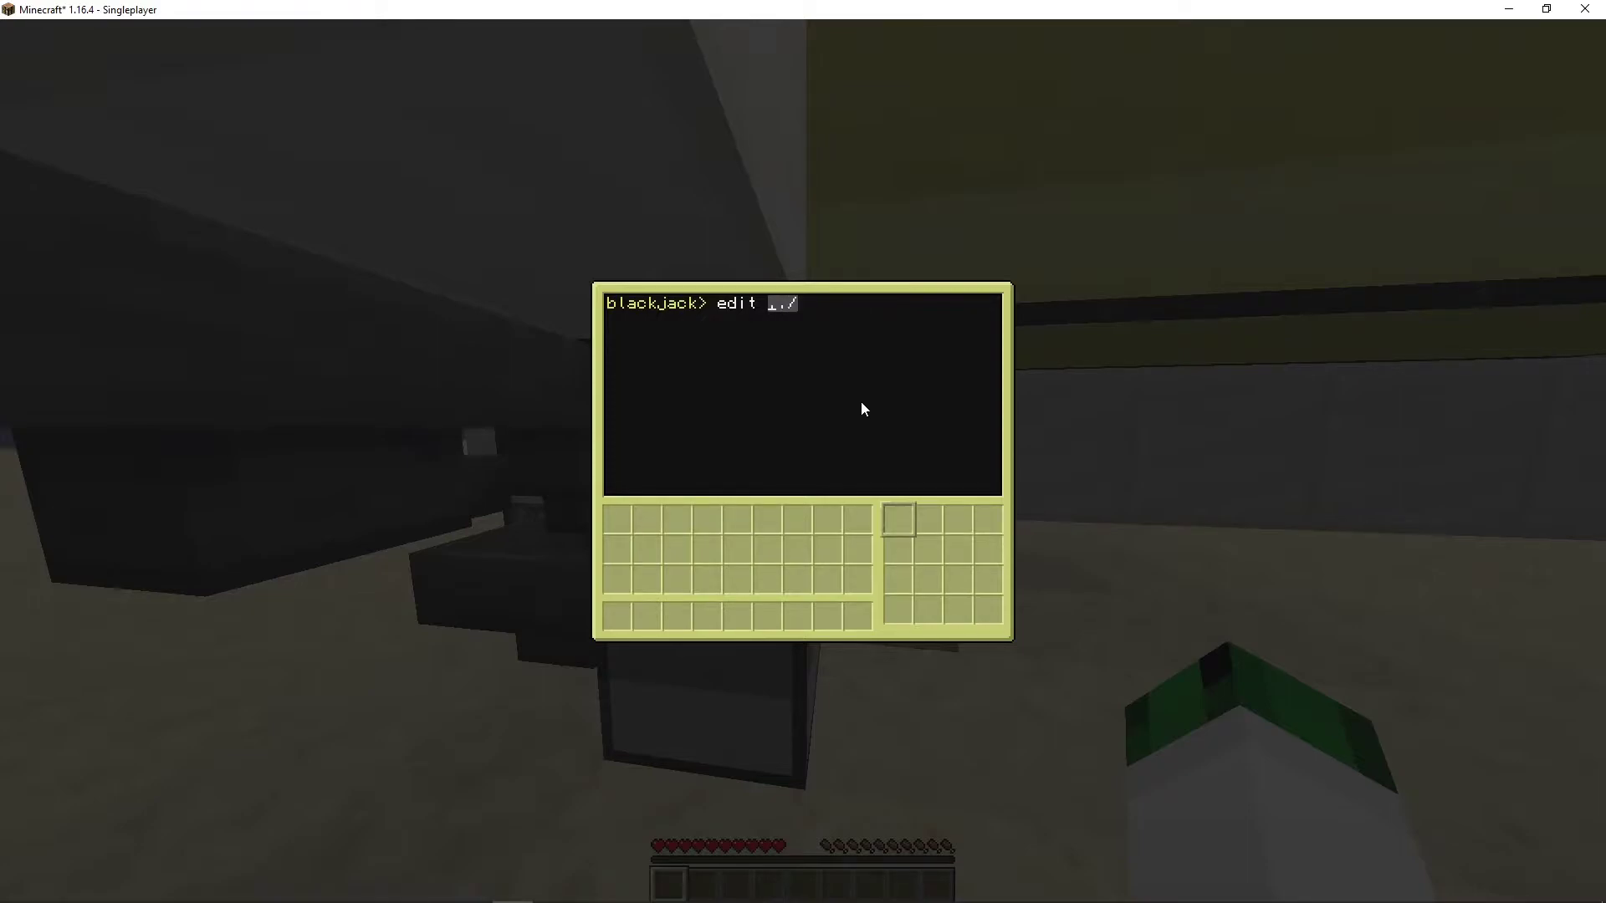
key("Tab")
key("BackSpace")
key("BackSpace")
key("BackSpace")
type("p")
key("Tab")
key("Return")
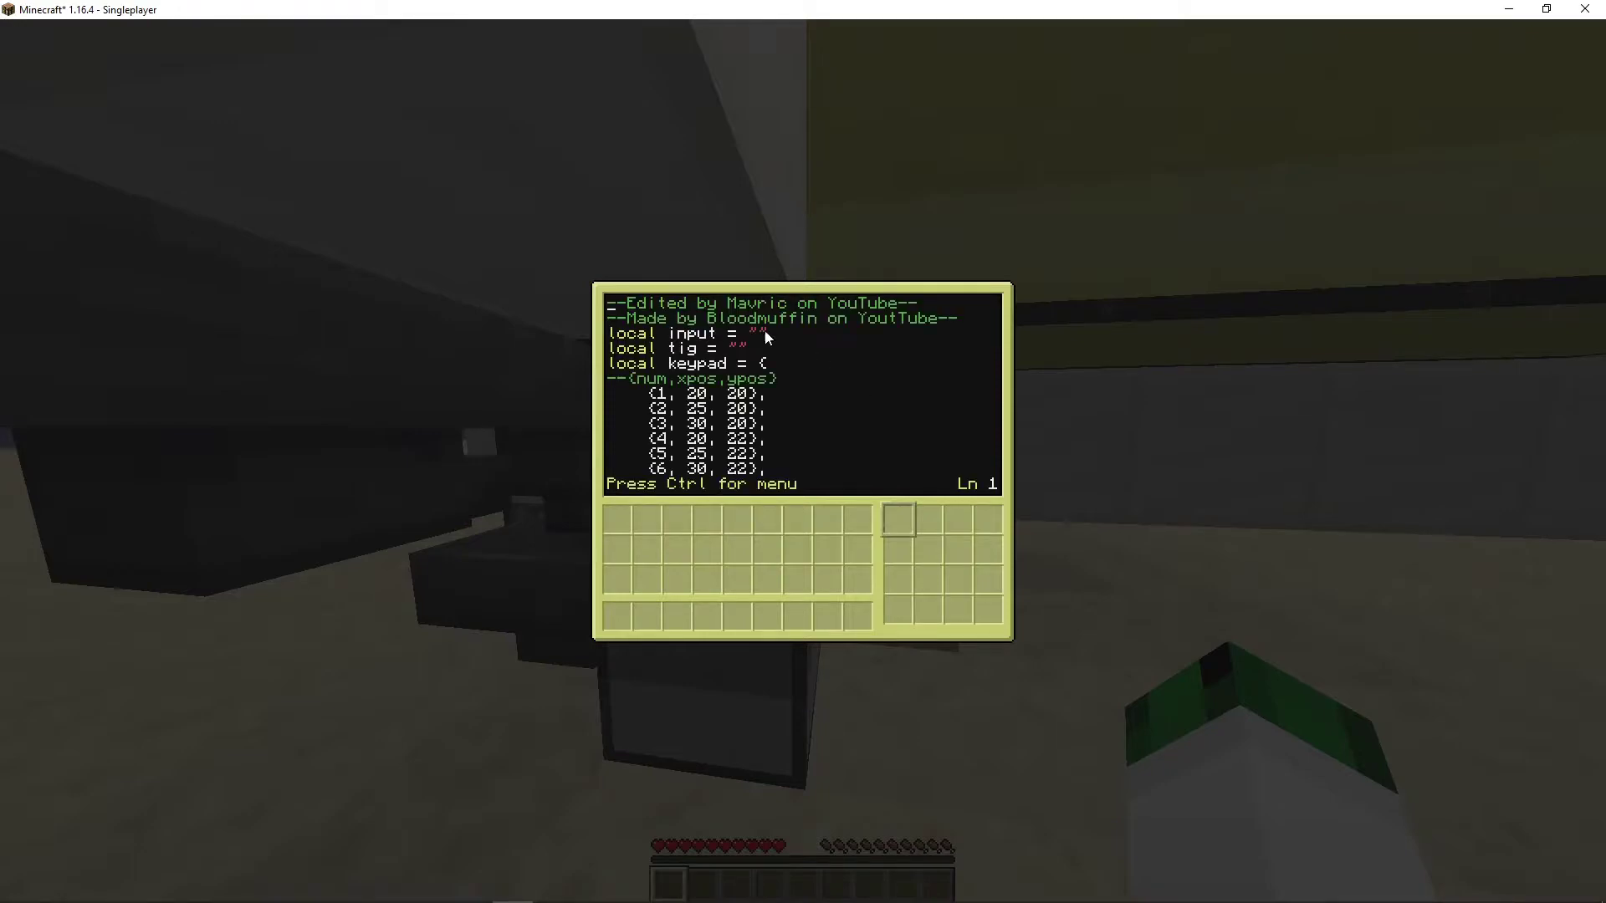
scroll(742, 438, "down", 3)
scroll(743, 438, "down", 7)
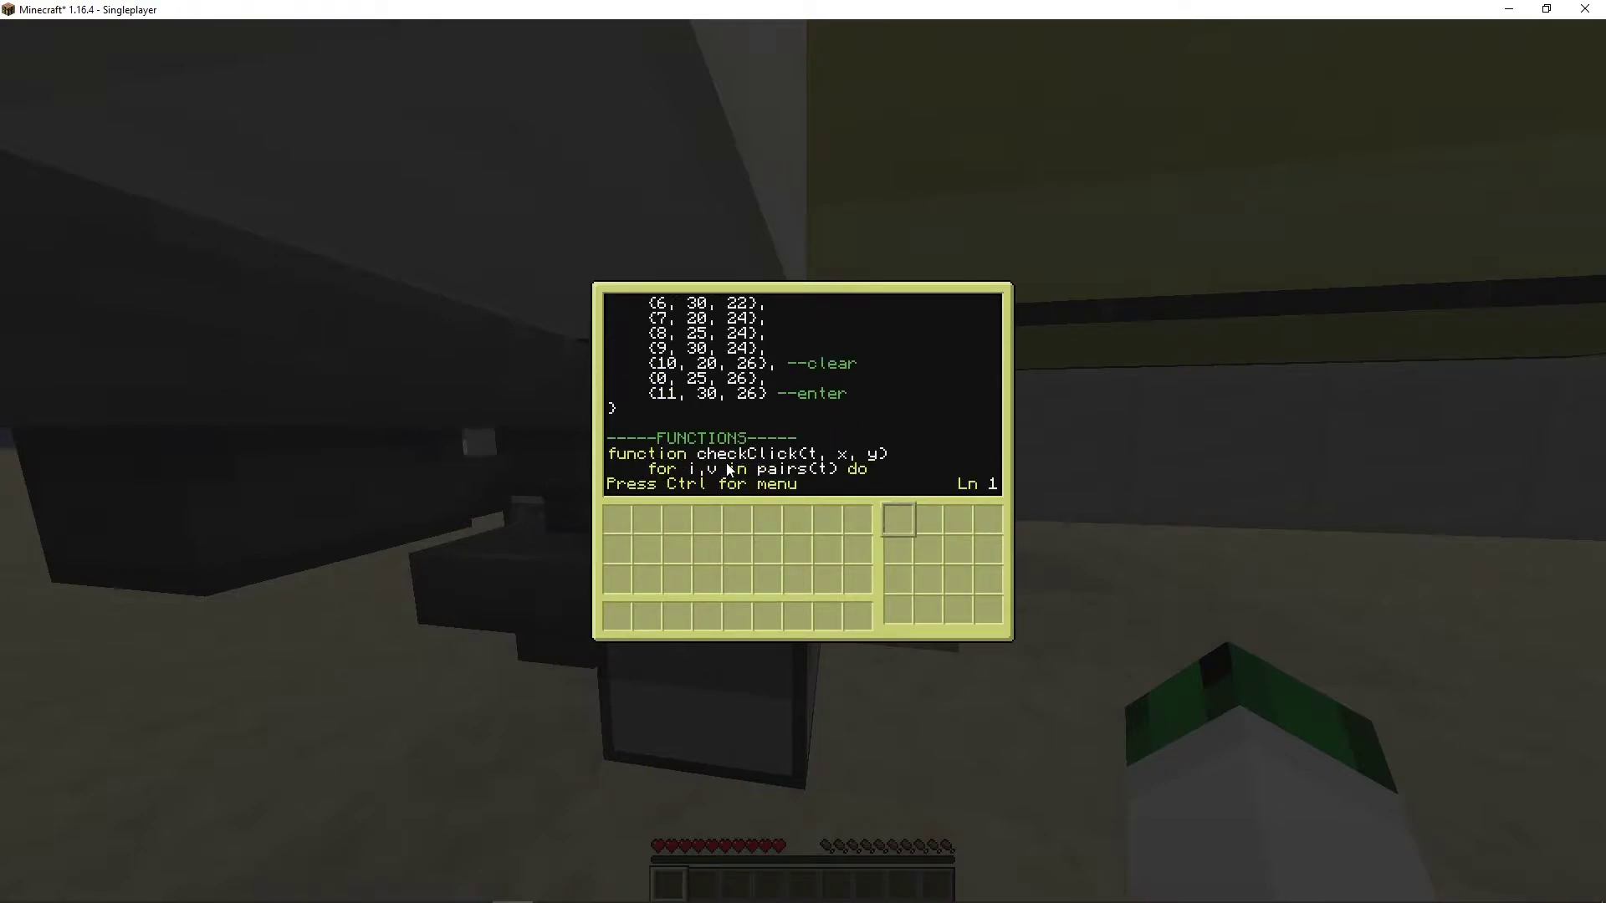
scroll(725, 472, "up", 11)
scroll(747, 377, "down", 10)
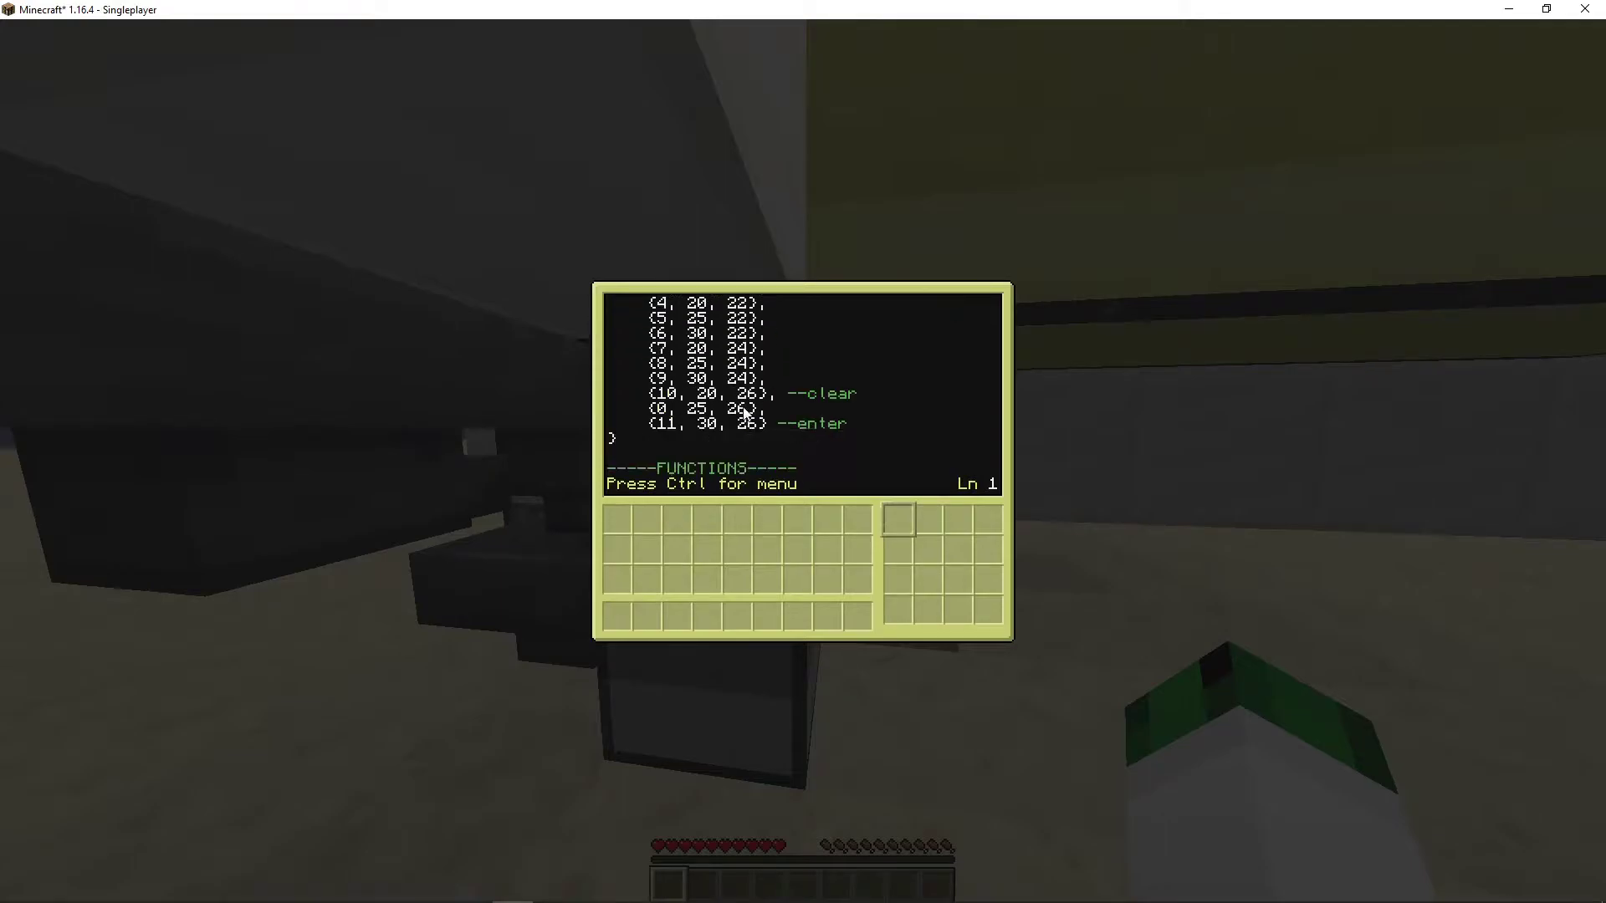
scroll(743, 410, "down", 2)
scroll(743, 411, "down", 9)
scroll(744, 418, "down", 8)
scroll(738, 422, "down", 8)
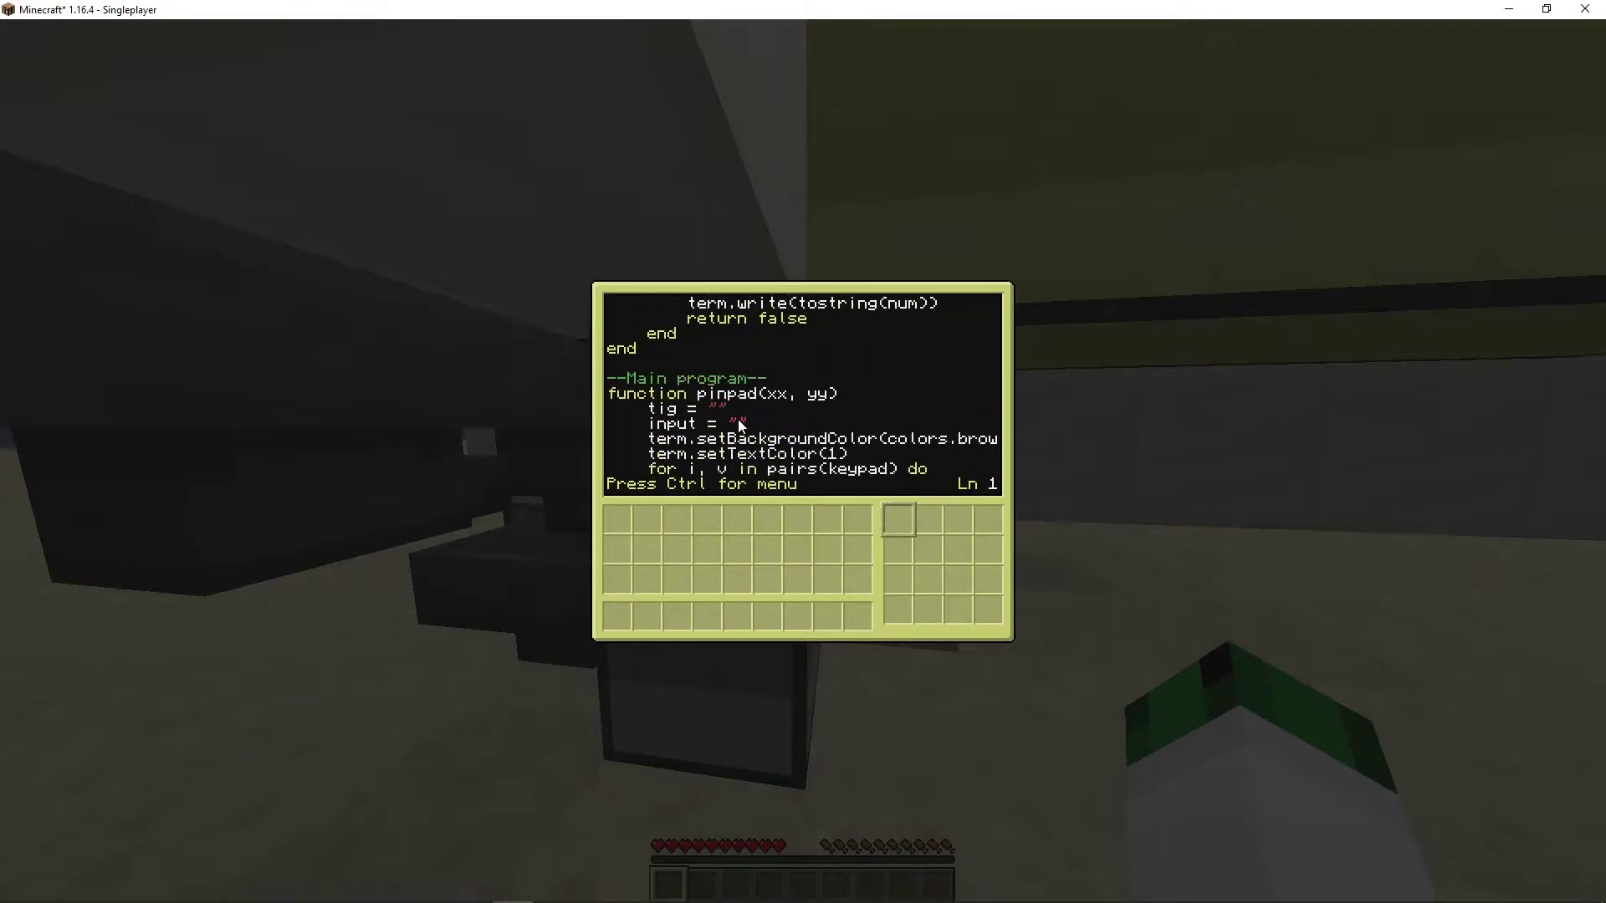
scroll(738, 422, "down", 2)
left_click(749, 366)
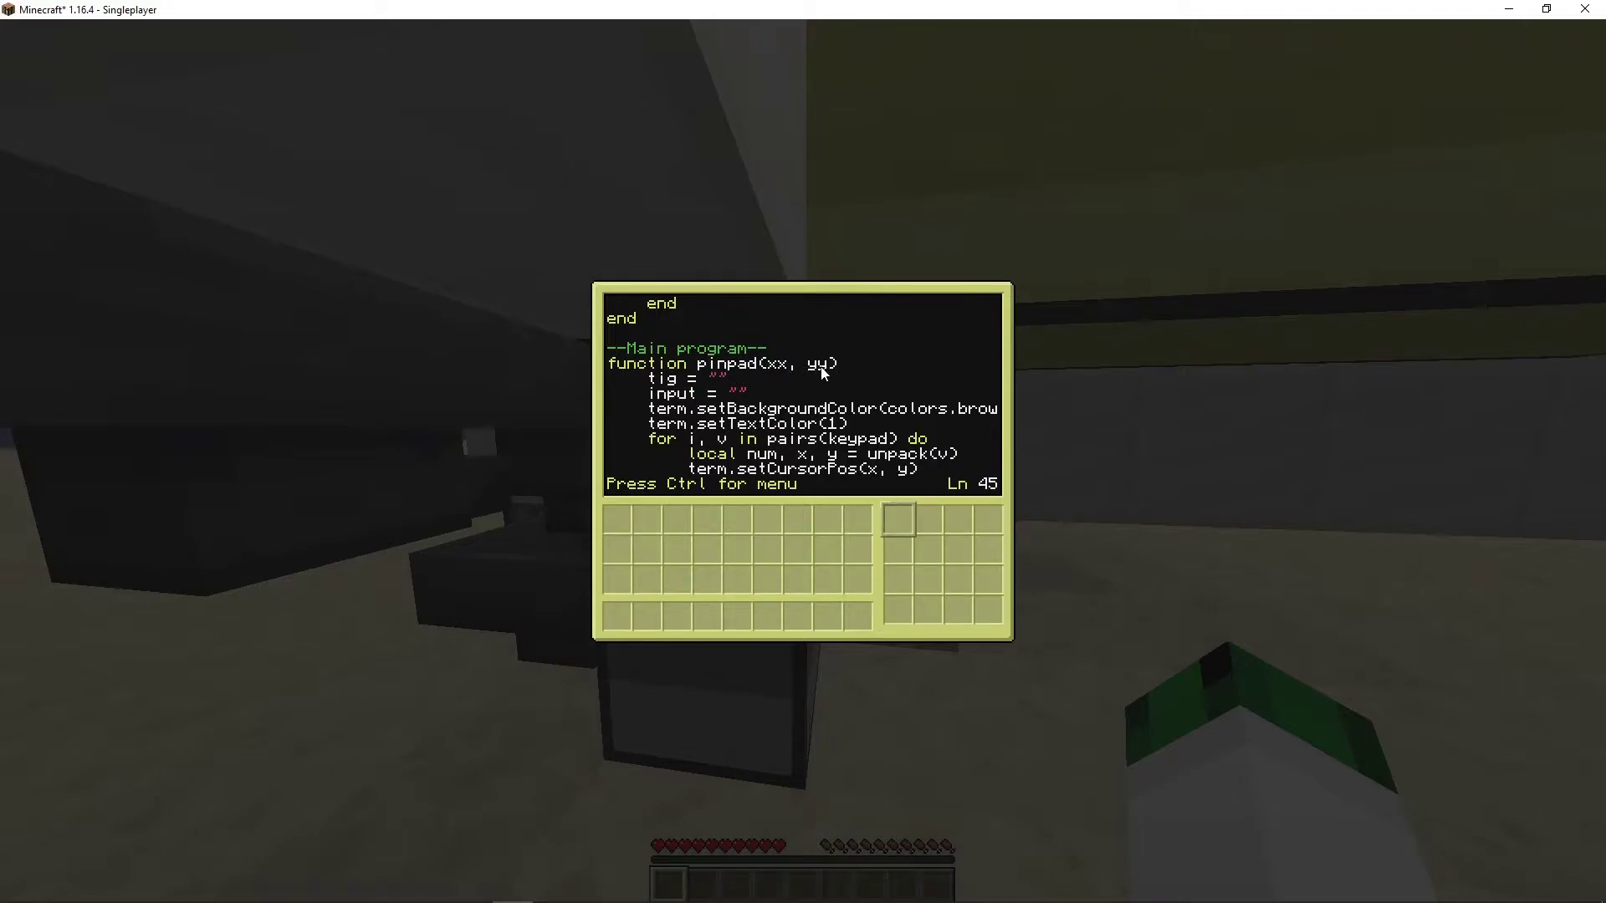
key("ctrl")
key("Left")
key("Right")
key("Left")
key("Return")
type("edit")
- Clear the leftover edit command and list the blackjack folder's files
key("BackSpace")
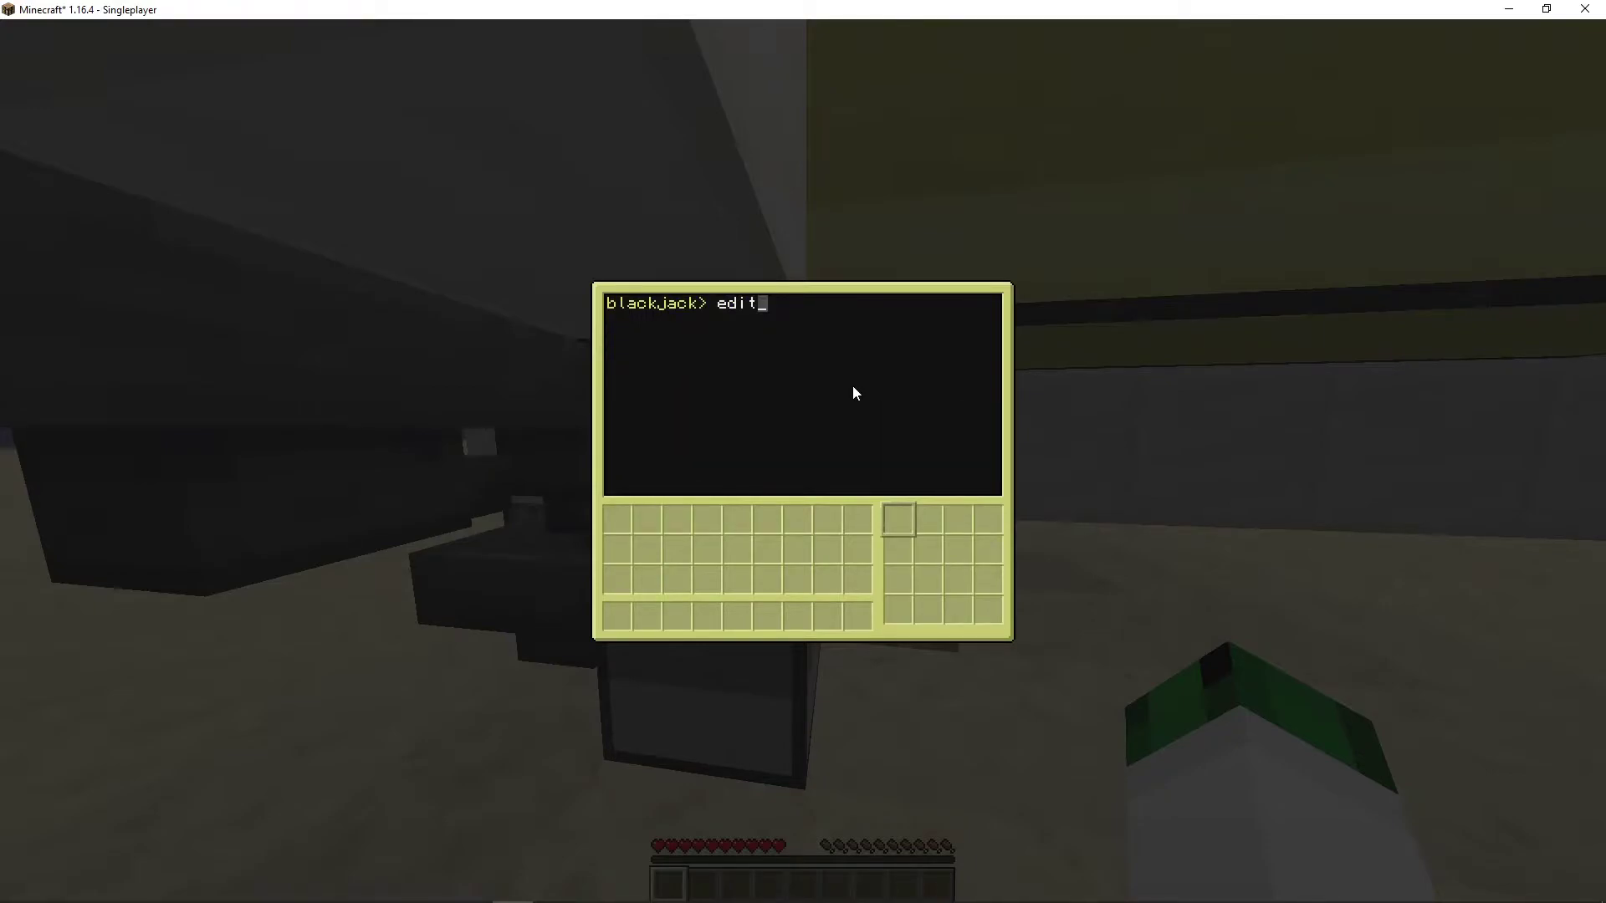
key("BackSpace")
key("BackSpace")
key("BackSpace")
type("s")
key("BackSpace")
type("l")
key("BackSpace")
type("ls")
key("Return")
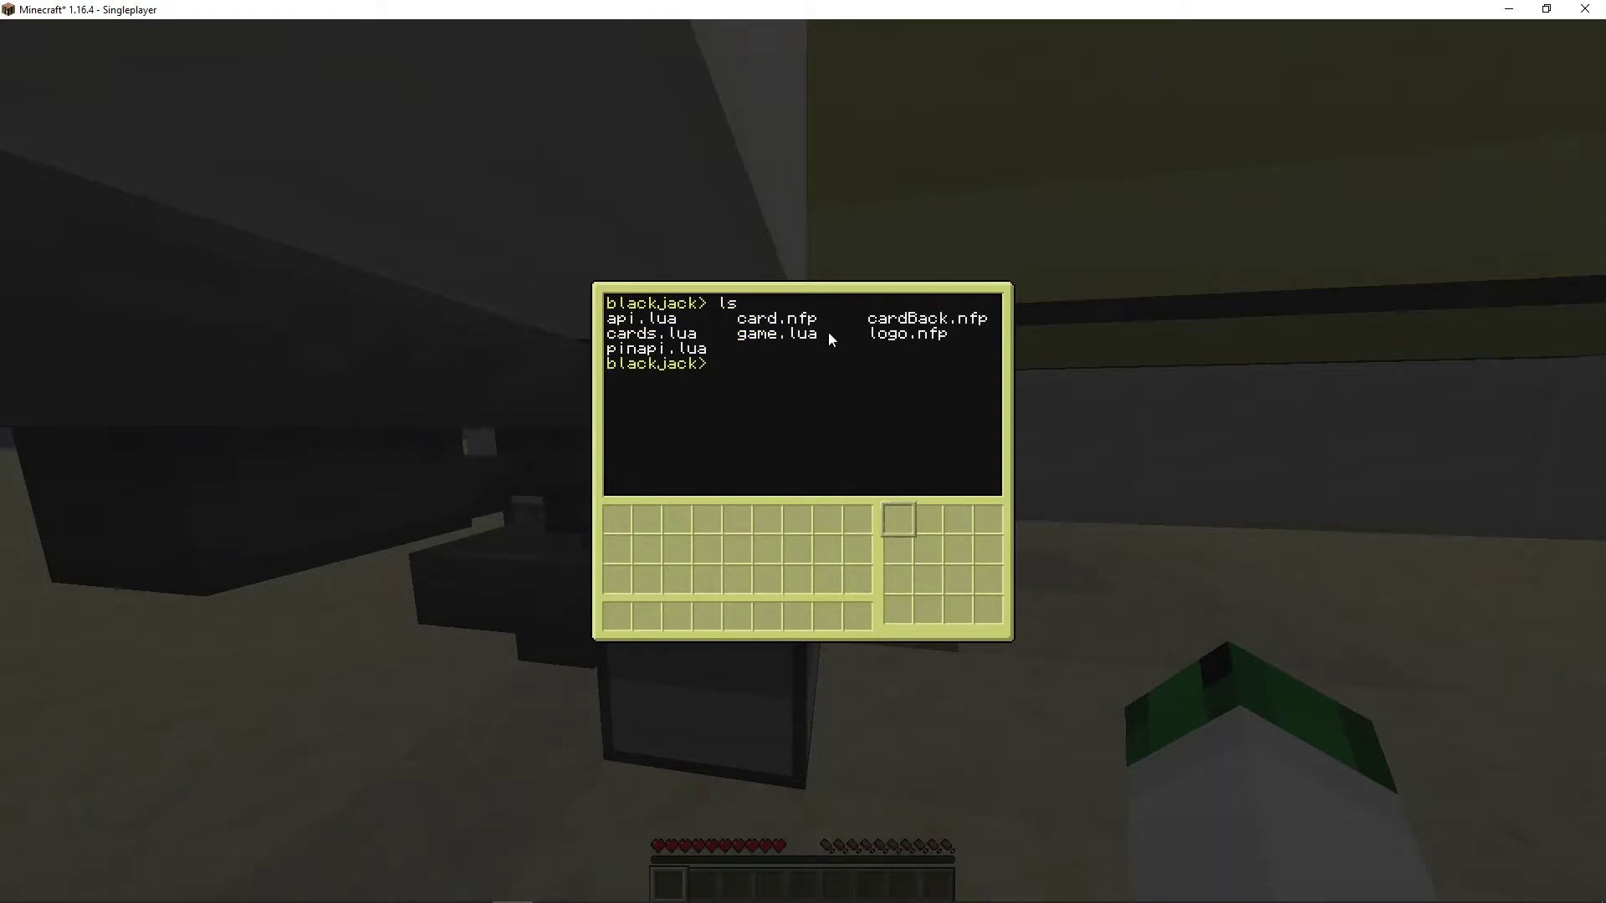
type("lo")
- Try running logo.nfp directly, then clear the failed command
key("Tab")
key("Return")
type("p")
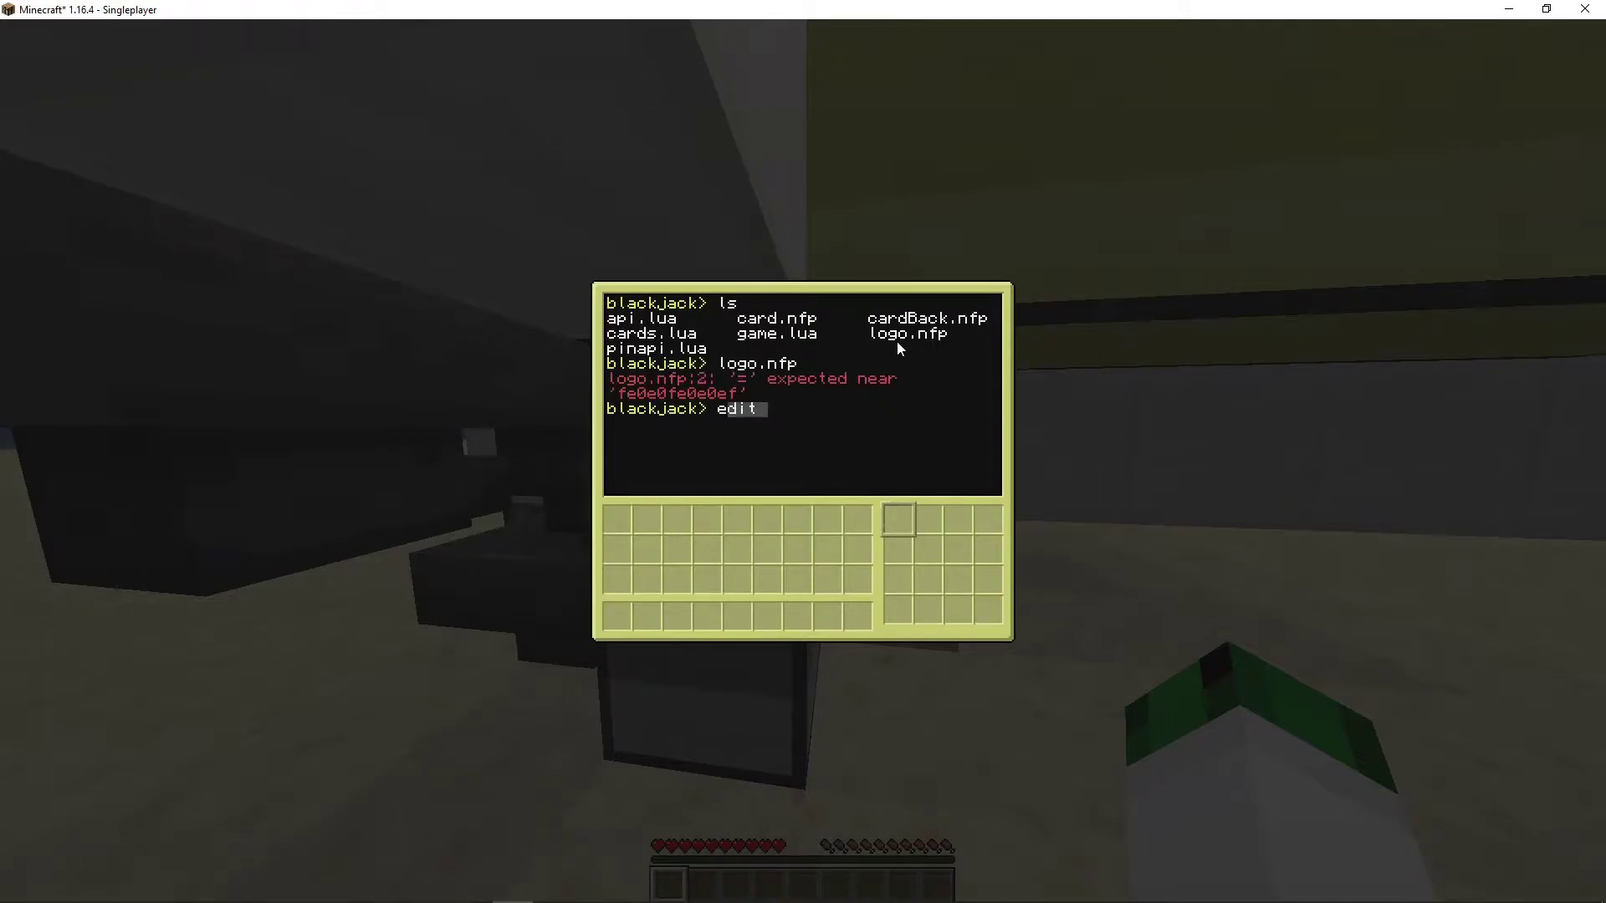
key("BackSpace")
type("pai")
key("BackSpace")
key("BackSpace")
type("ai")
key("BackSpace")
key("BackSpace")
key("BackSpace")
type("pain")
key("BackSpace")
key("BackSpace")
key("BackSpace")
type("p")
- Try 'paint logo.nfp', then reboot the computer with Ctrl+R
key("BackSpace")
type("p")
key("Down")
key("Down")
key("Down")
key("Down")
key("Down")
key("Down")
key("Down")
key("Down")
key("BackSpace")
type("paint")
type(" logo")
type(".nfp")
key("Return")
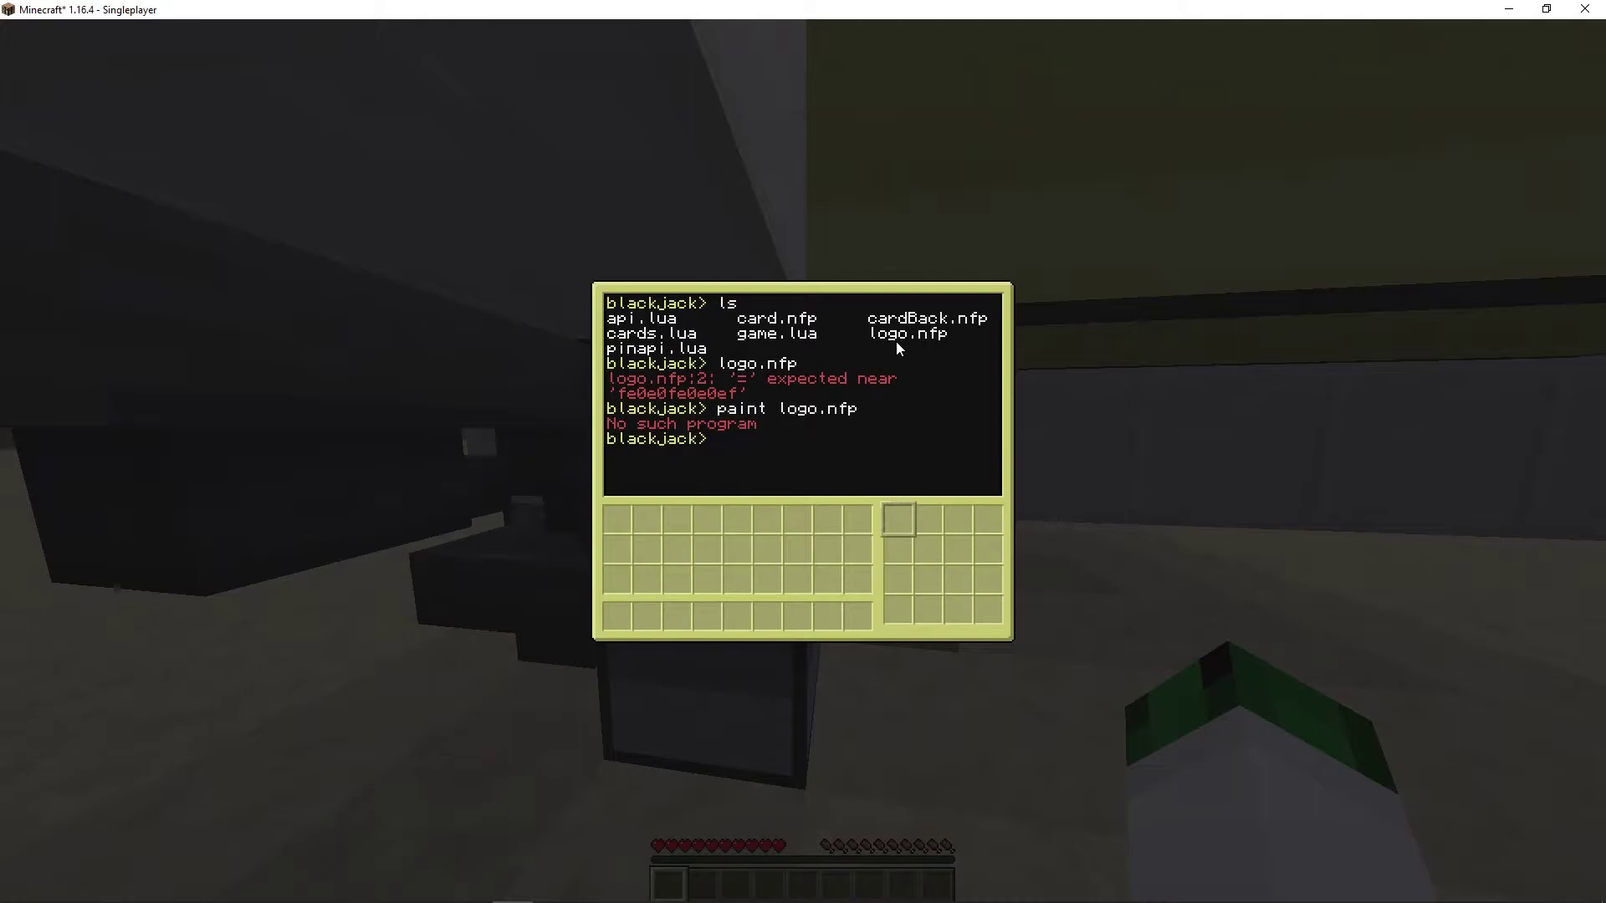
key("ctrl+r")
type("pa")
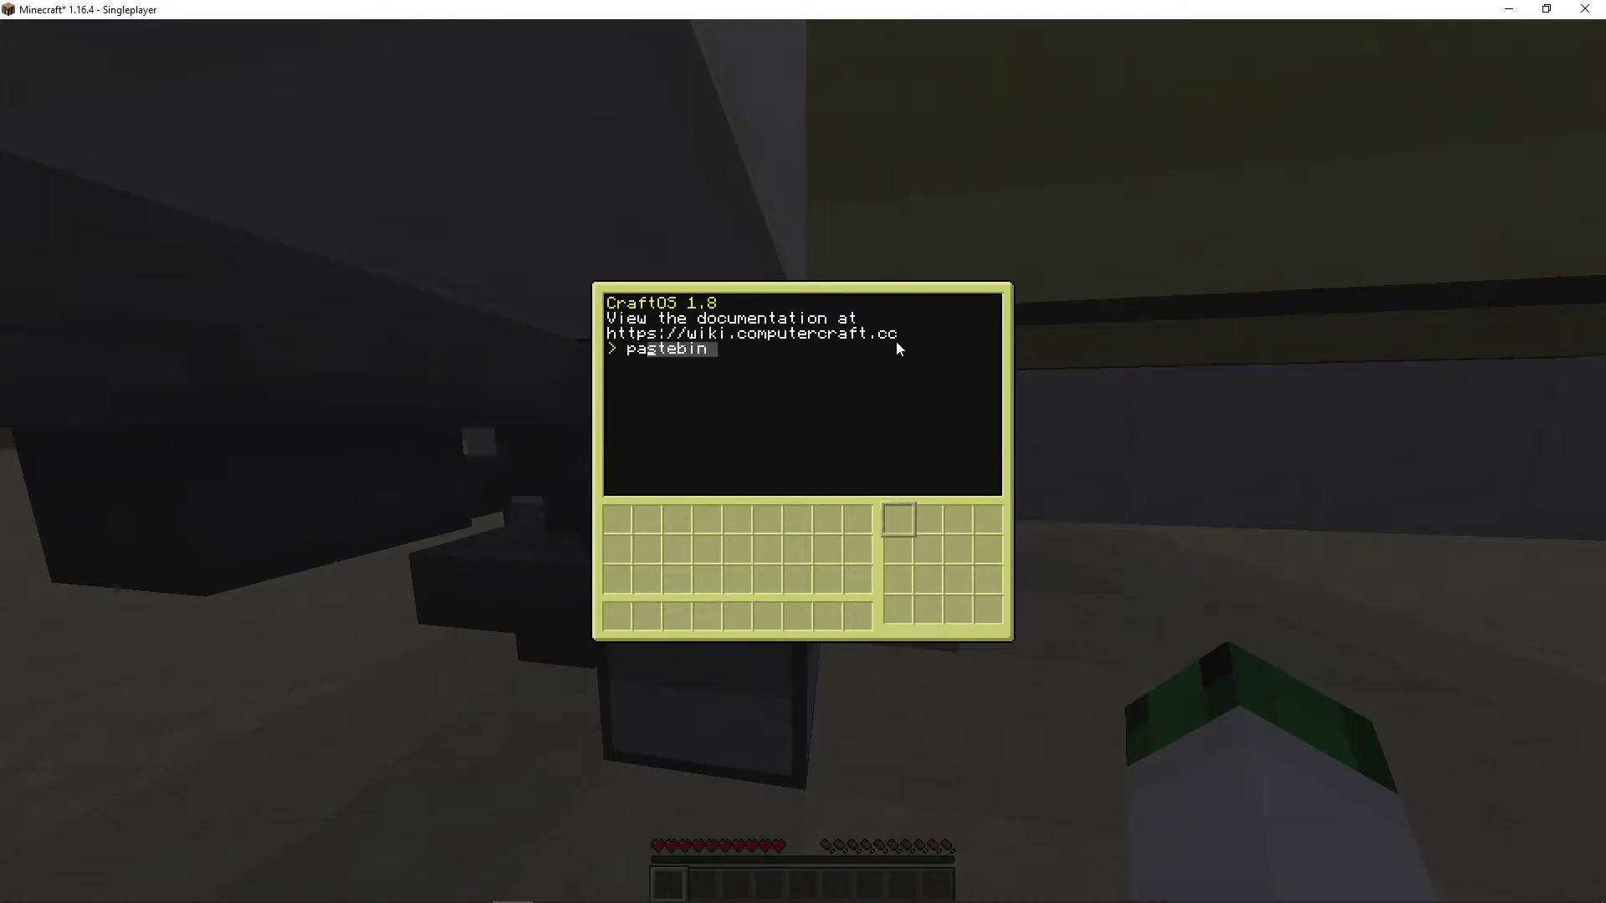
type("in")
type("t ")
type("logo.")
type("nfp")
- Run /gamemode creative and open the creative item inventory
key("Return")
key("Escape")
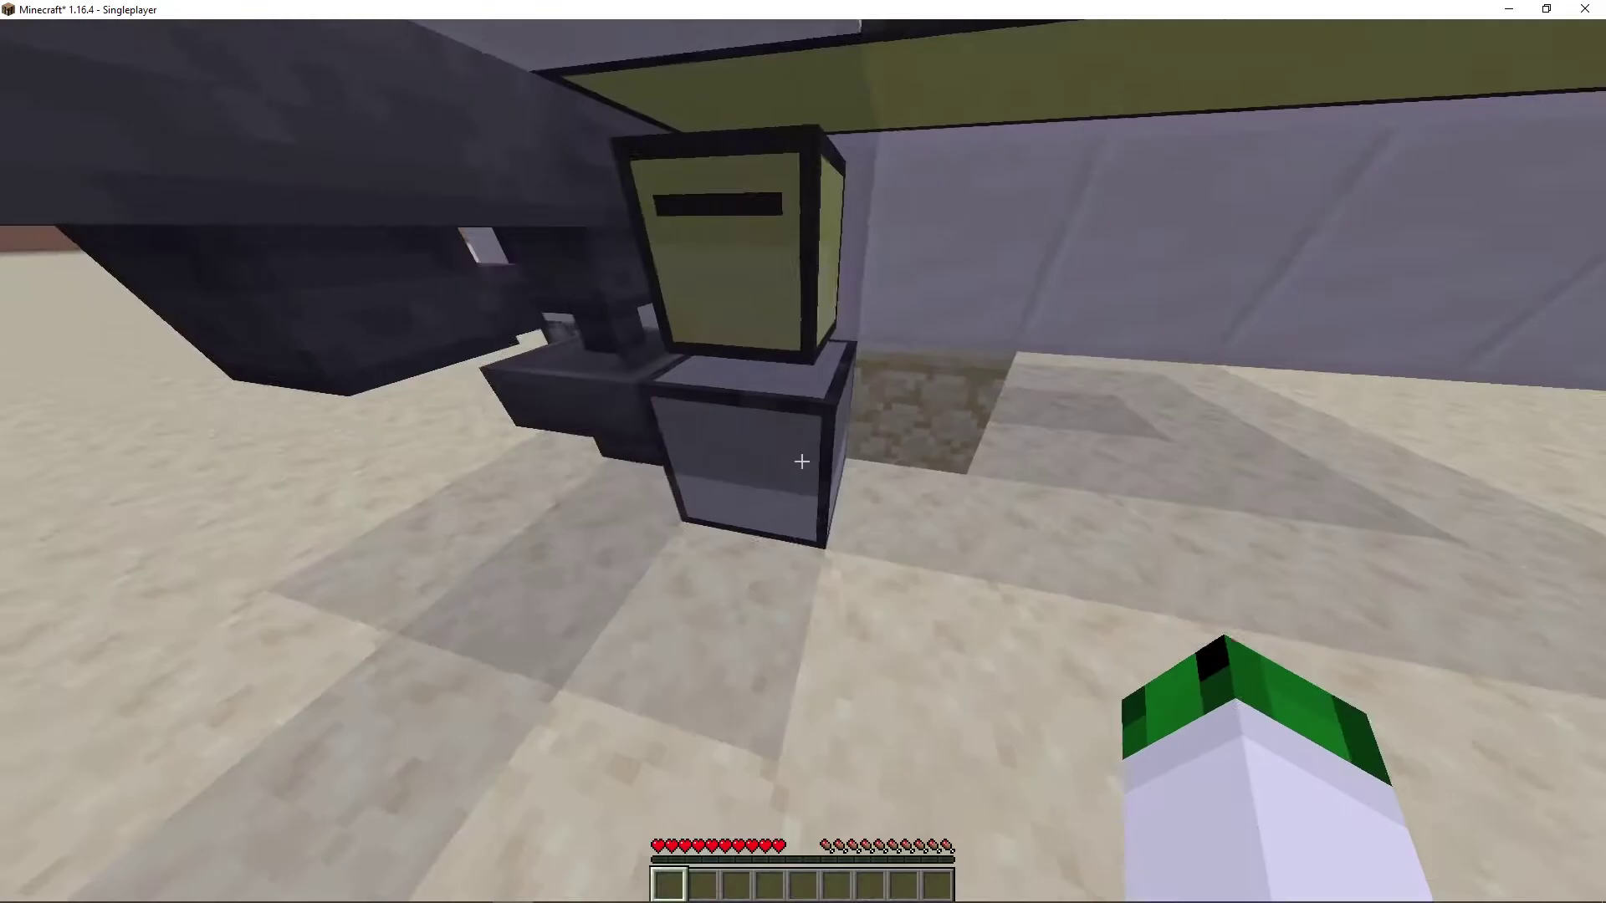
key("e")
type("e")
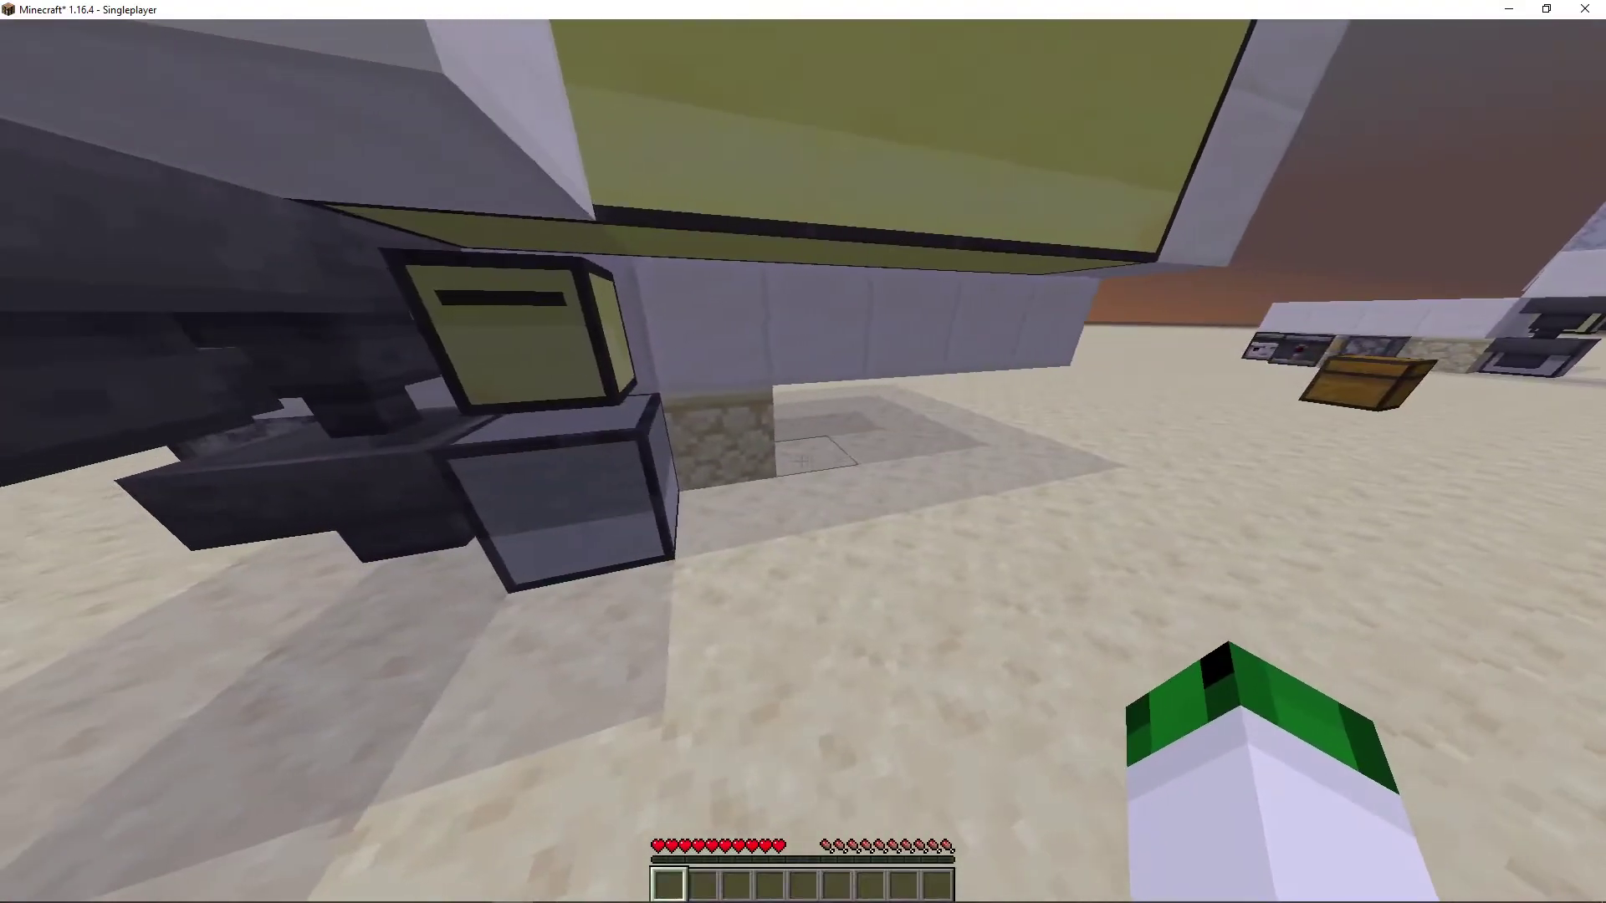
type("/gamemode")
key("Down")
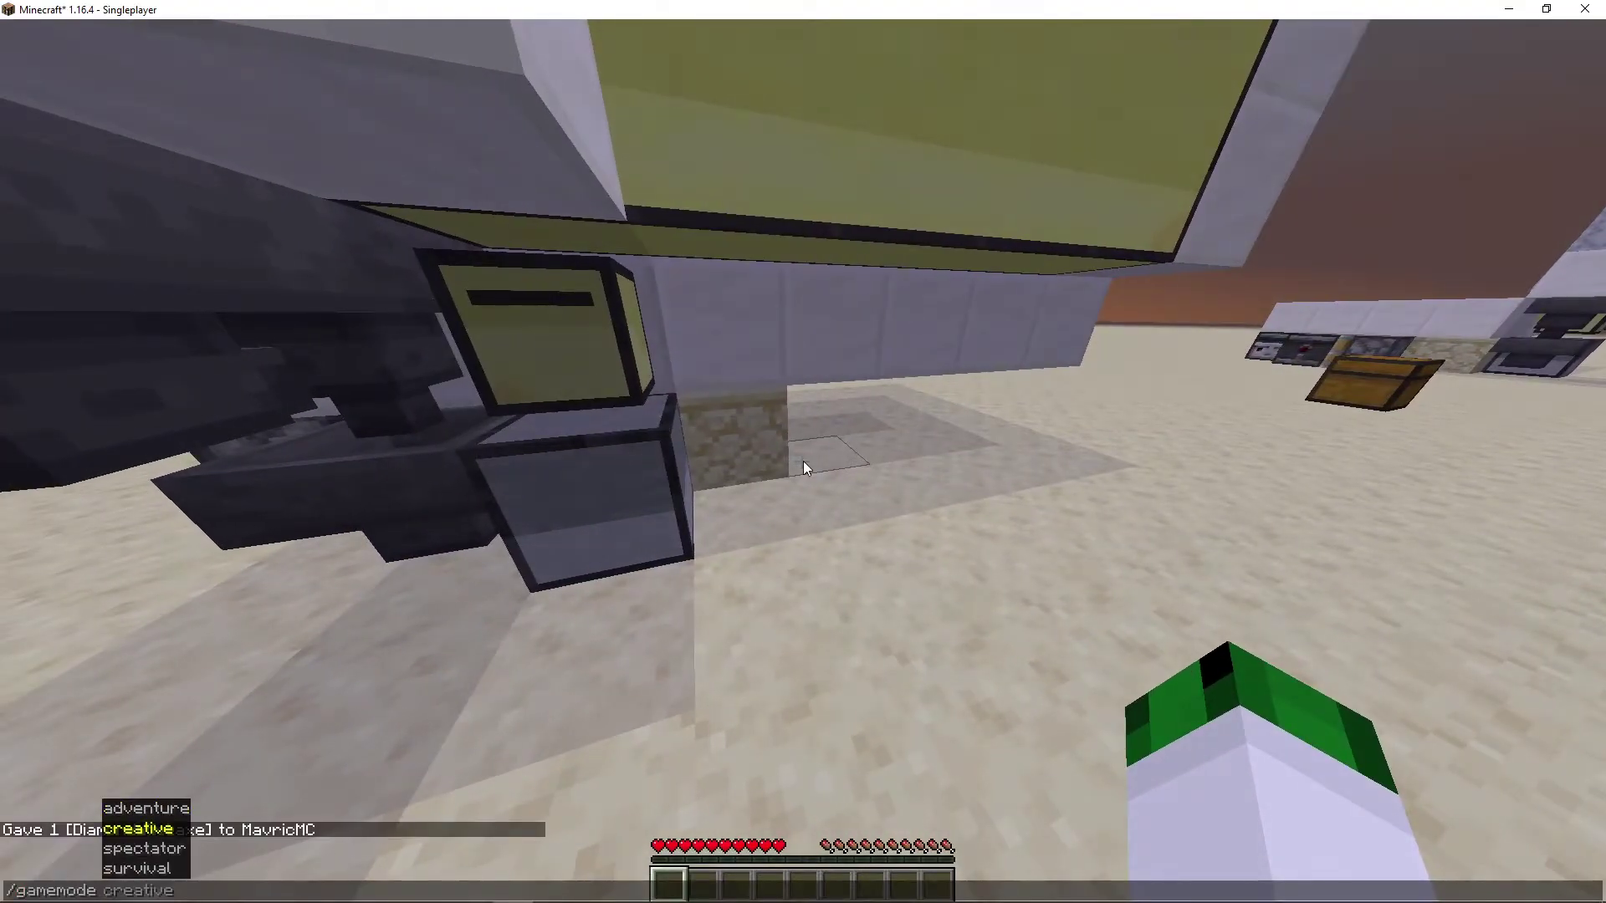
key("Return")
key("e")
- Take an Advanced Computer from the ComputerCraft tab and place it
left_click(949, 280)
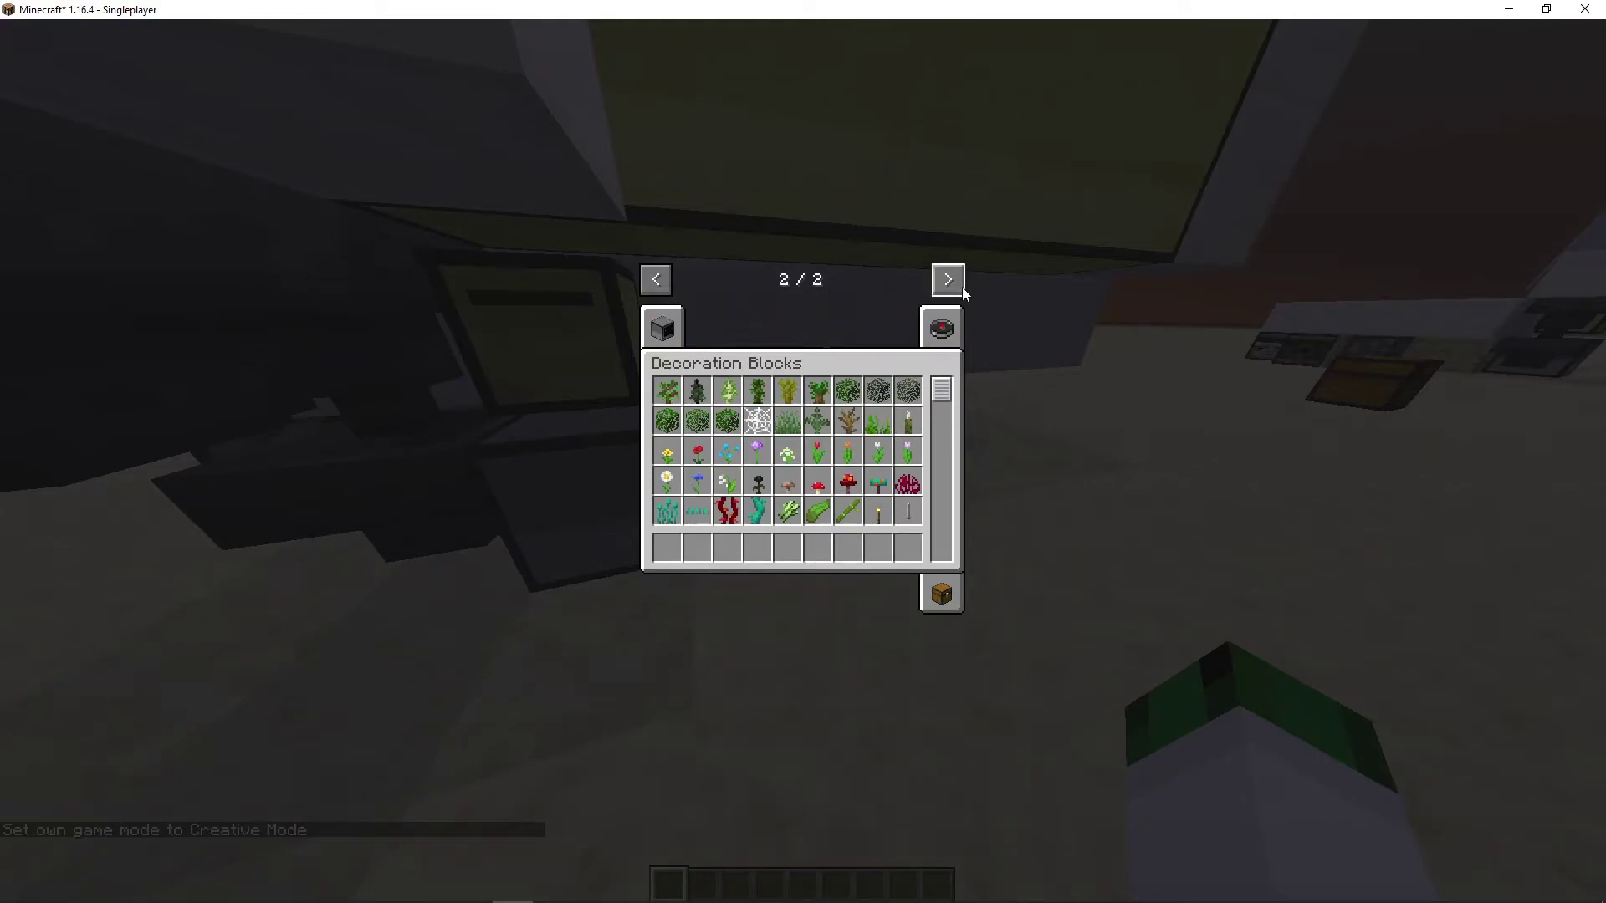
left_click(663, 328)
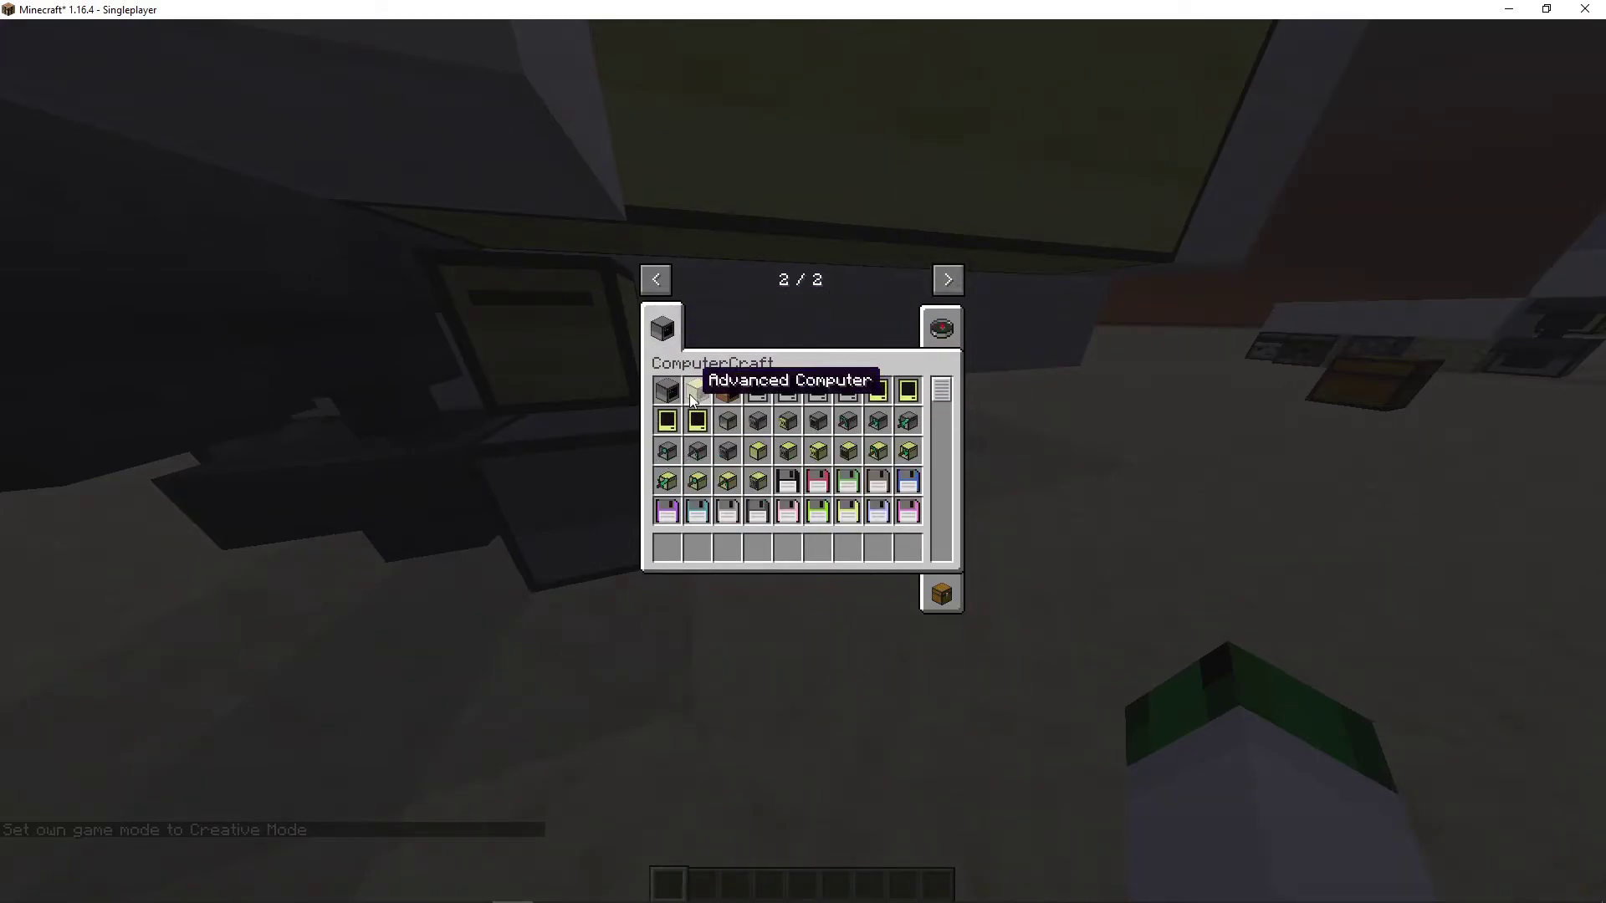
left_click(689, 399)
left_click(666, 549)
key("e")
right_click(804, 451)
right_click(803, 452)
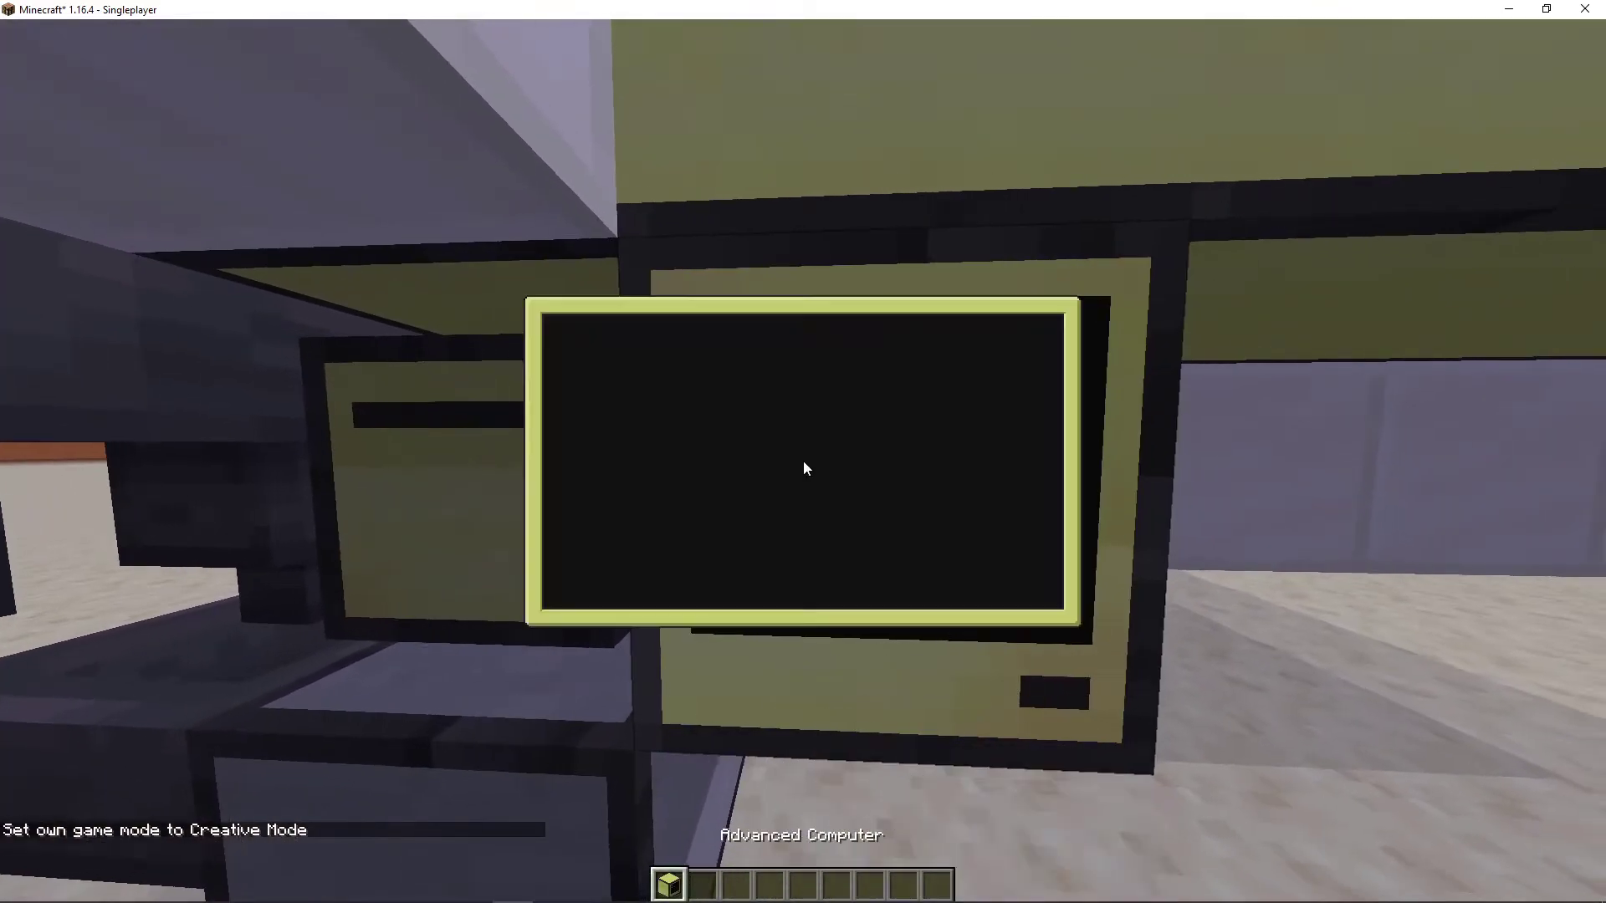
type("paint")
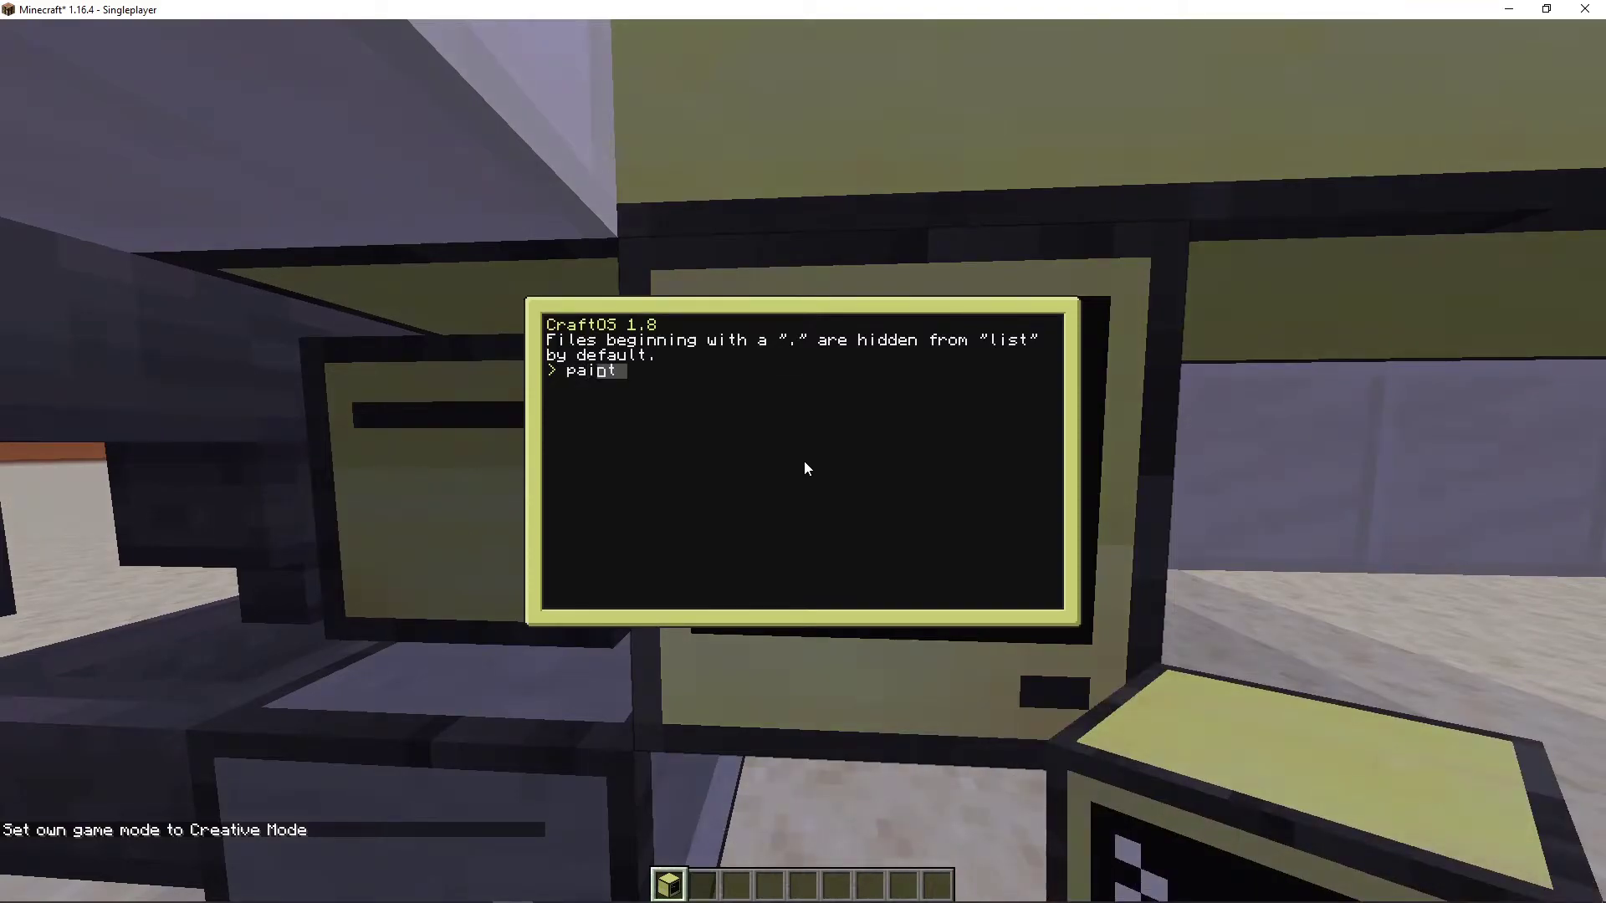
- Run 'pastebin run' with the pasted code on the new computer, then close it
key("BackSpace")
type("s")
key("Tab")
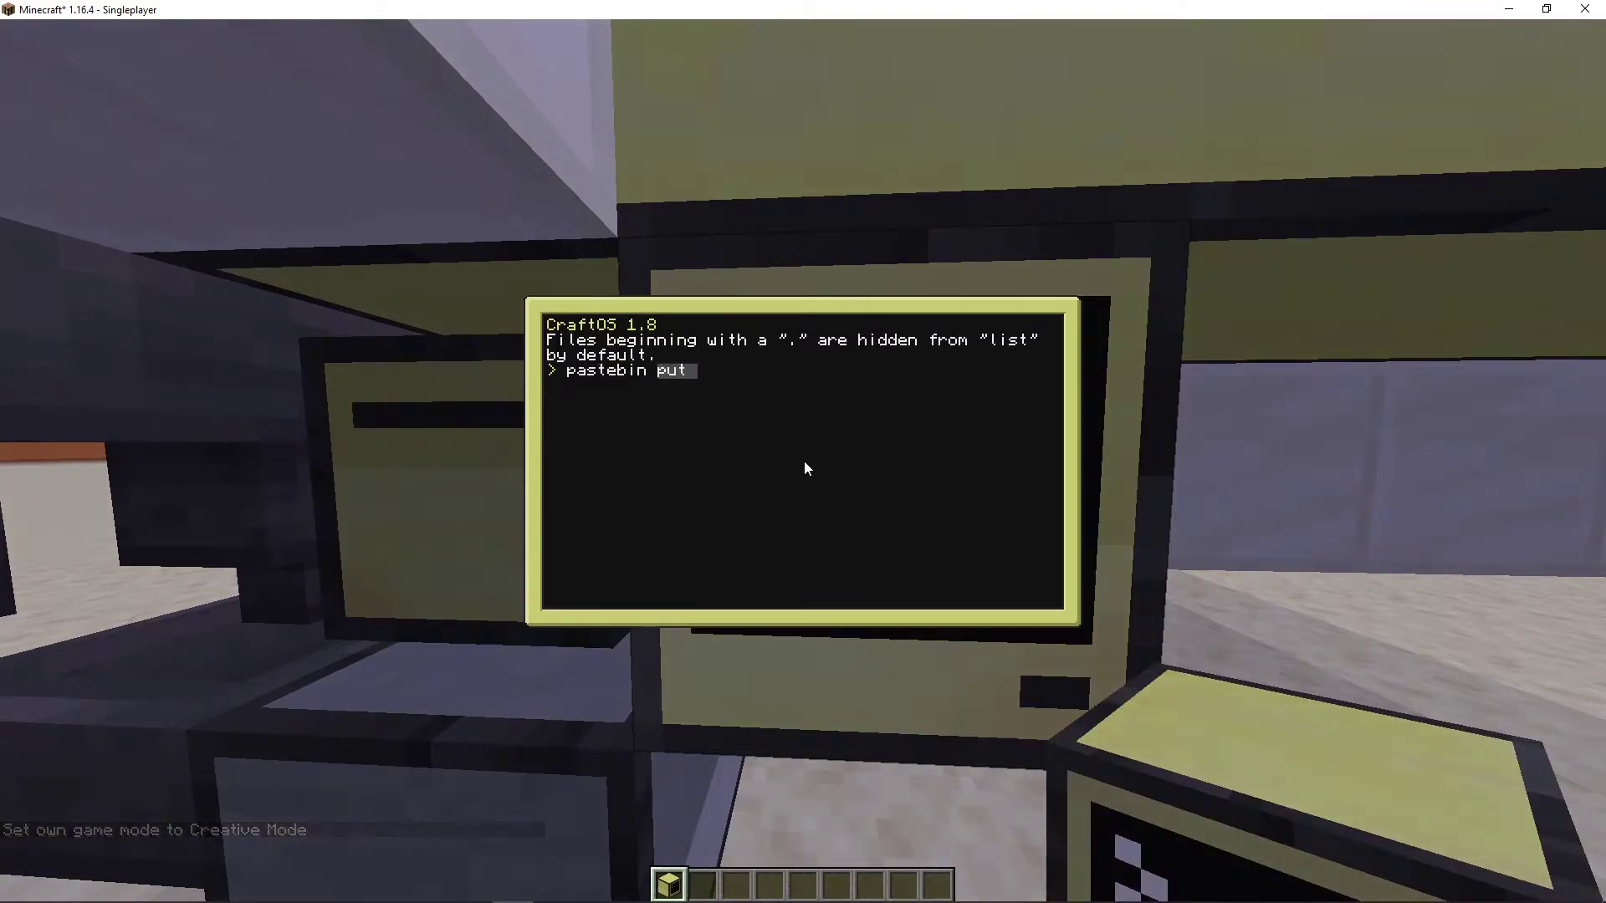
type("r")
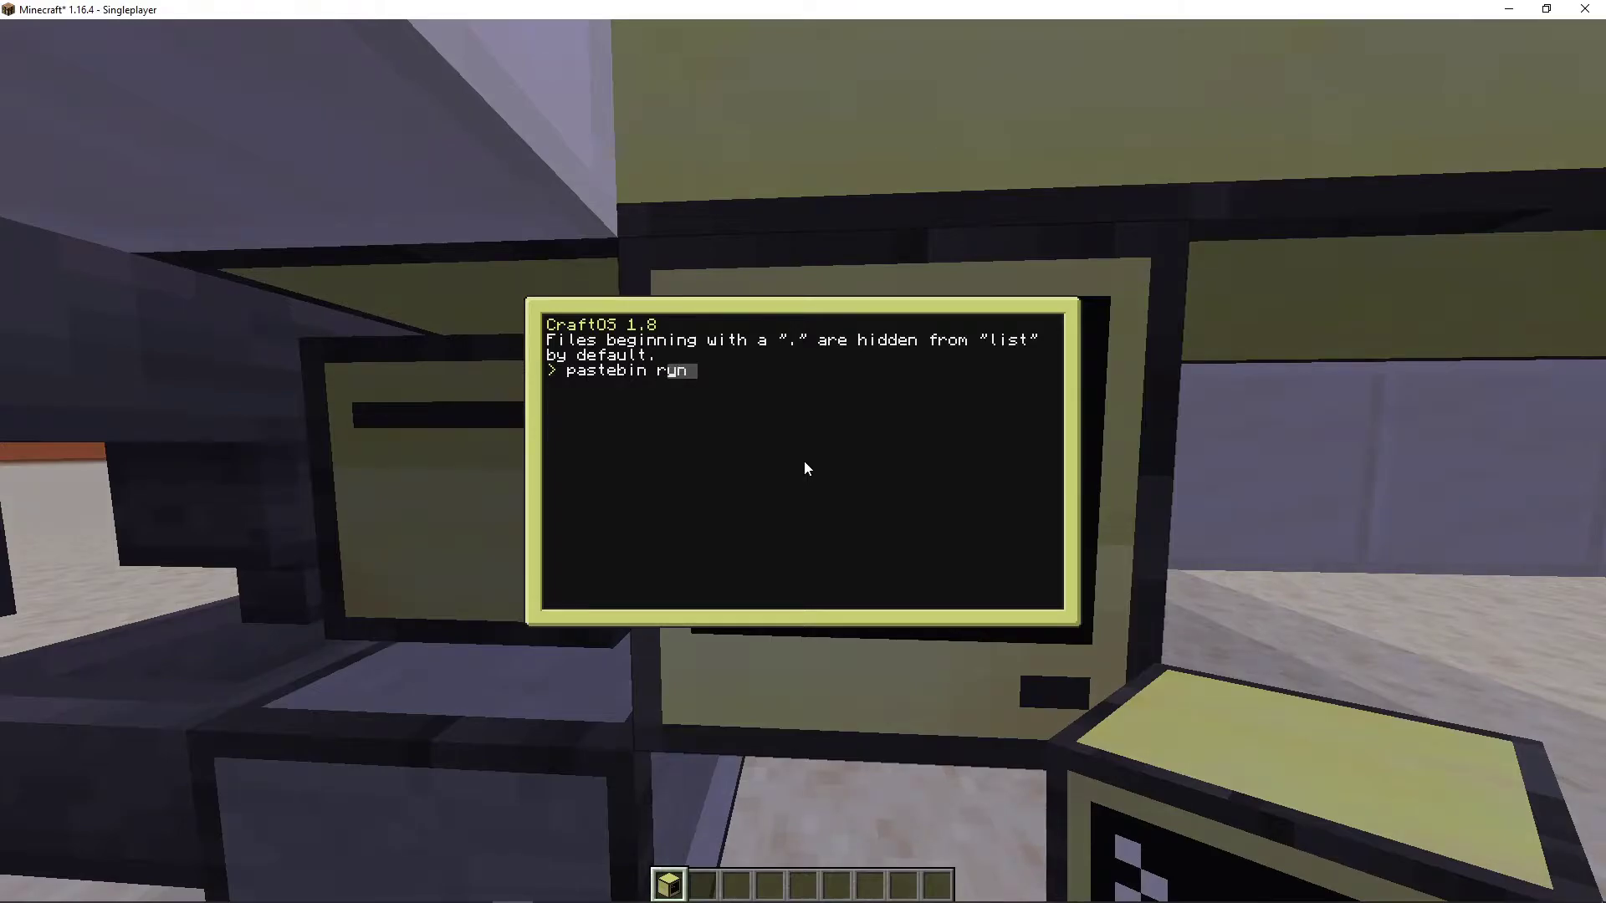
key("Tab")
key("ctrl+v")
key("Return")
key("Escape")
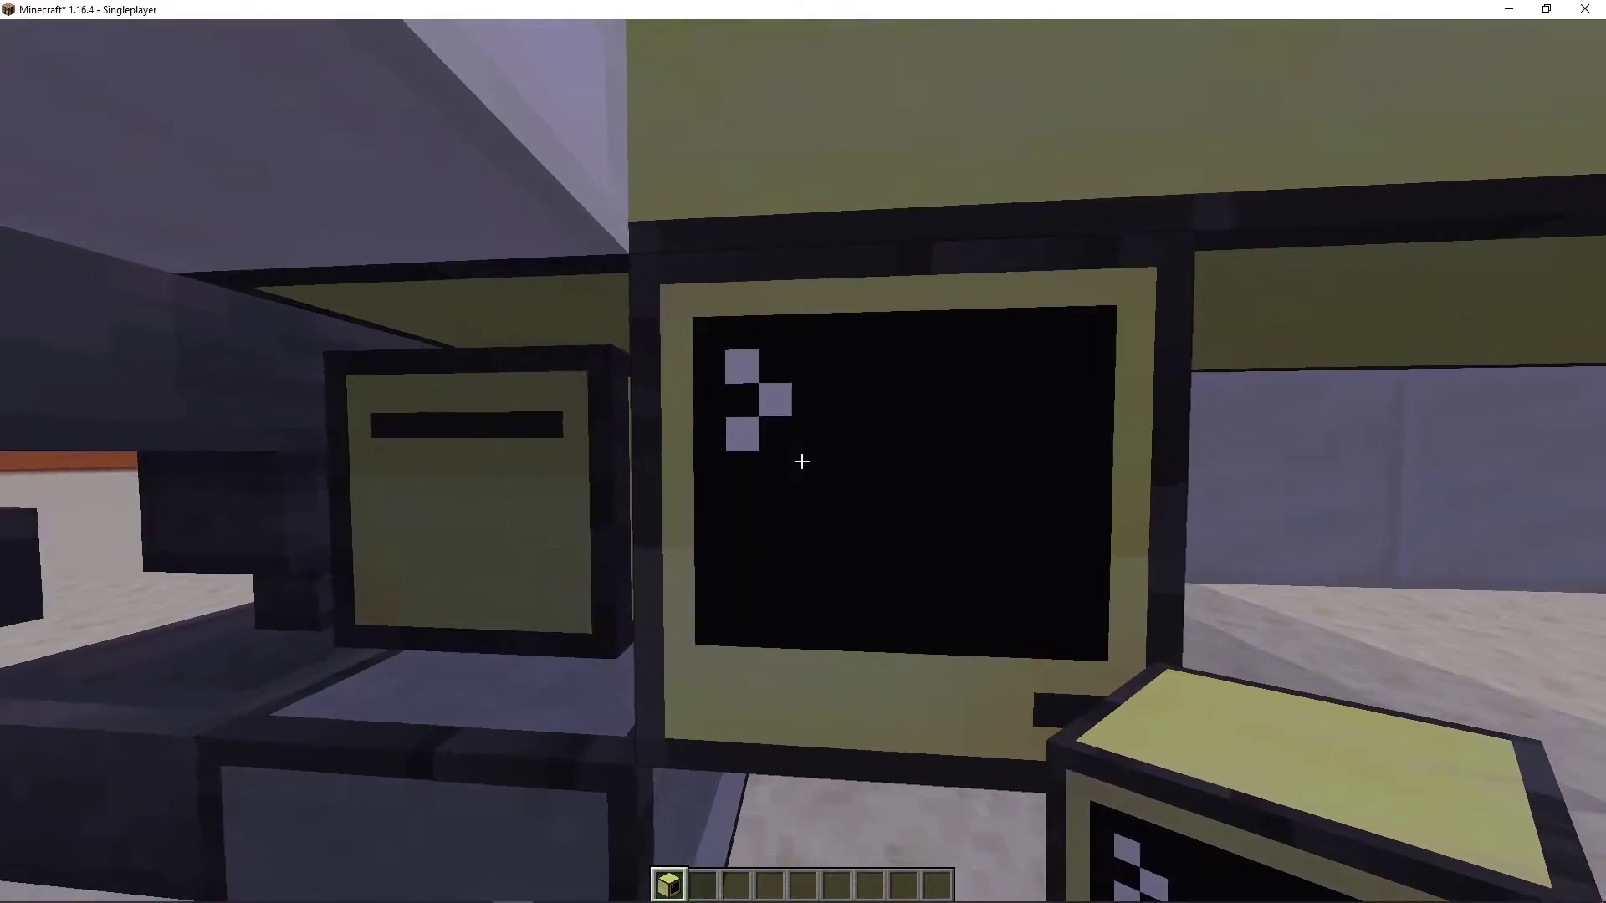
key("2")
key("s")
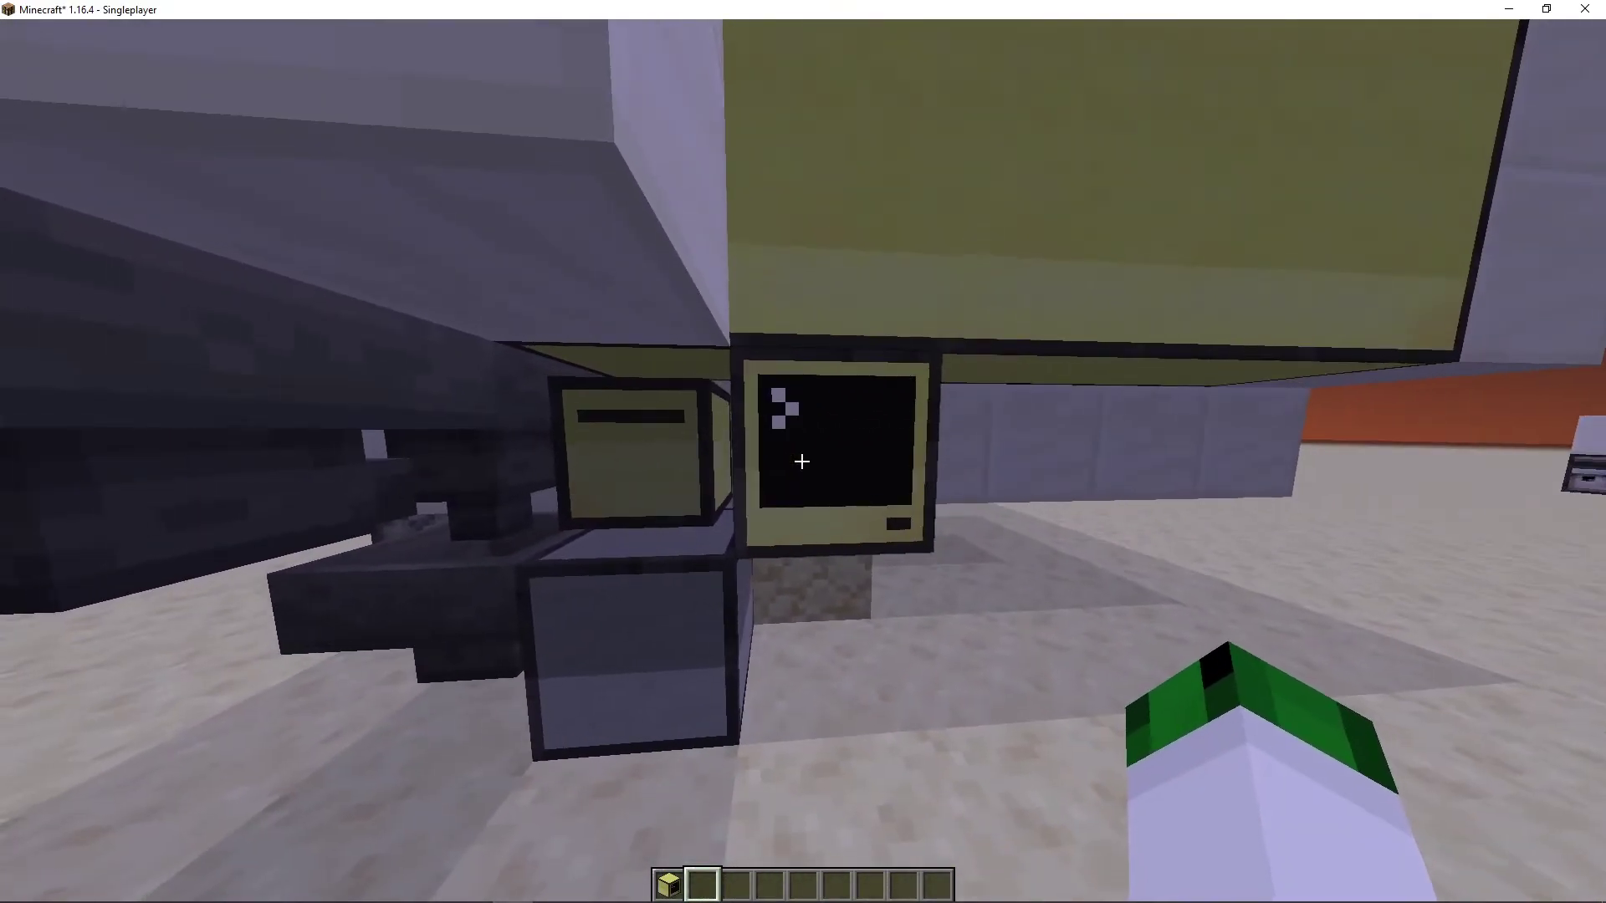
- Stop the installer with Ctrl+T, enter blackjack/, and enter 'paint logo.nfp'
right_click(802, 463)
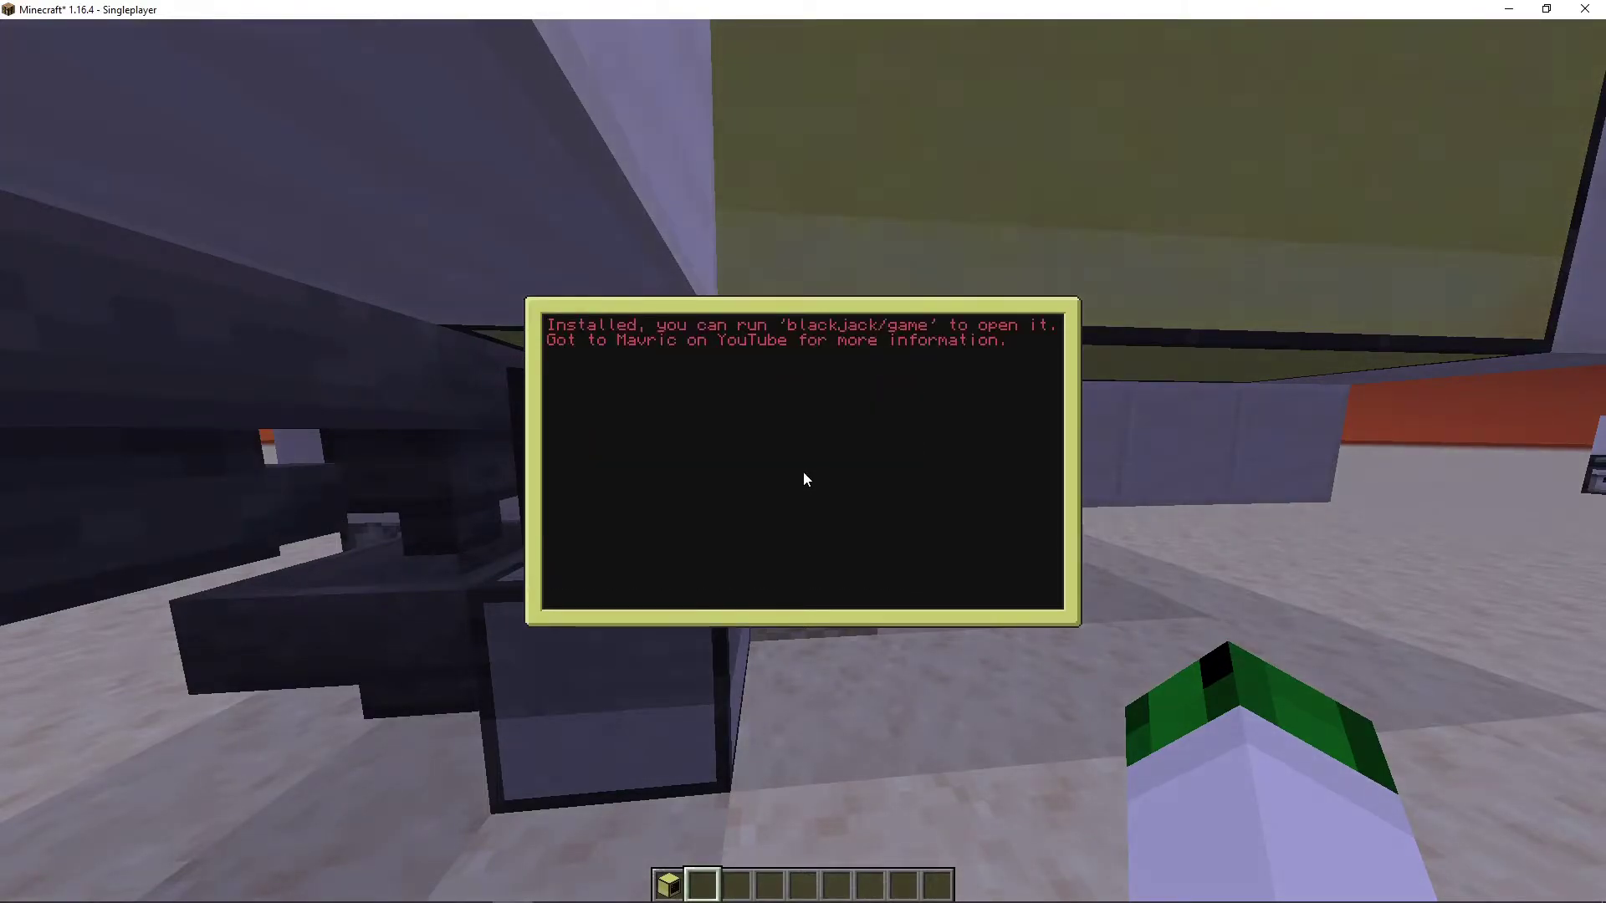
key("ctrl+t")
type("cd")
type(" b")
key("Tab")
key("Return")
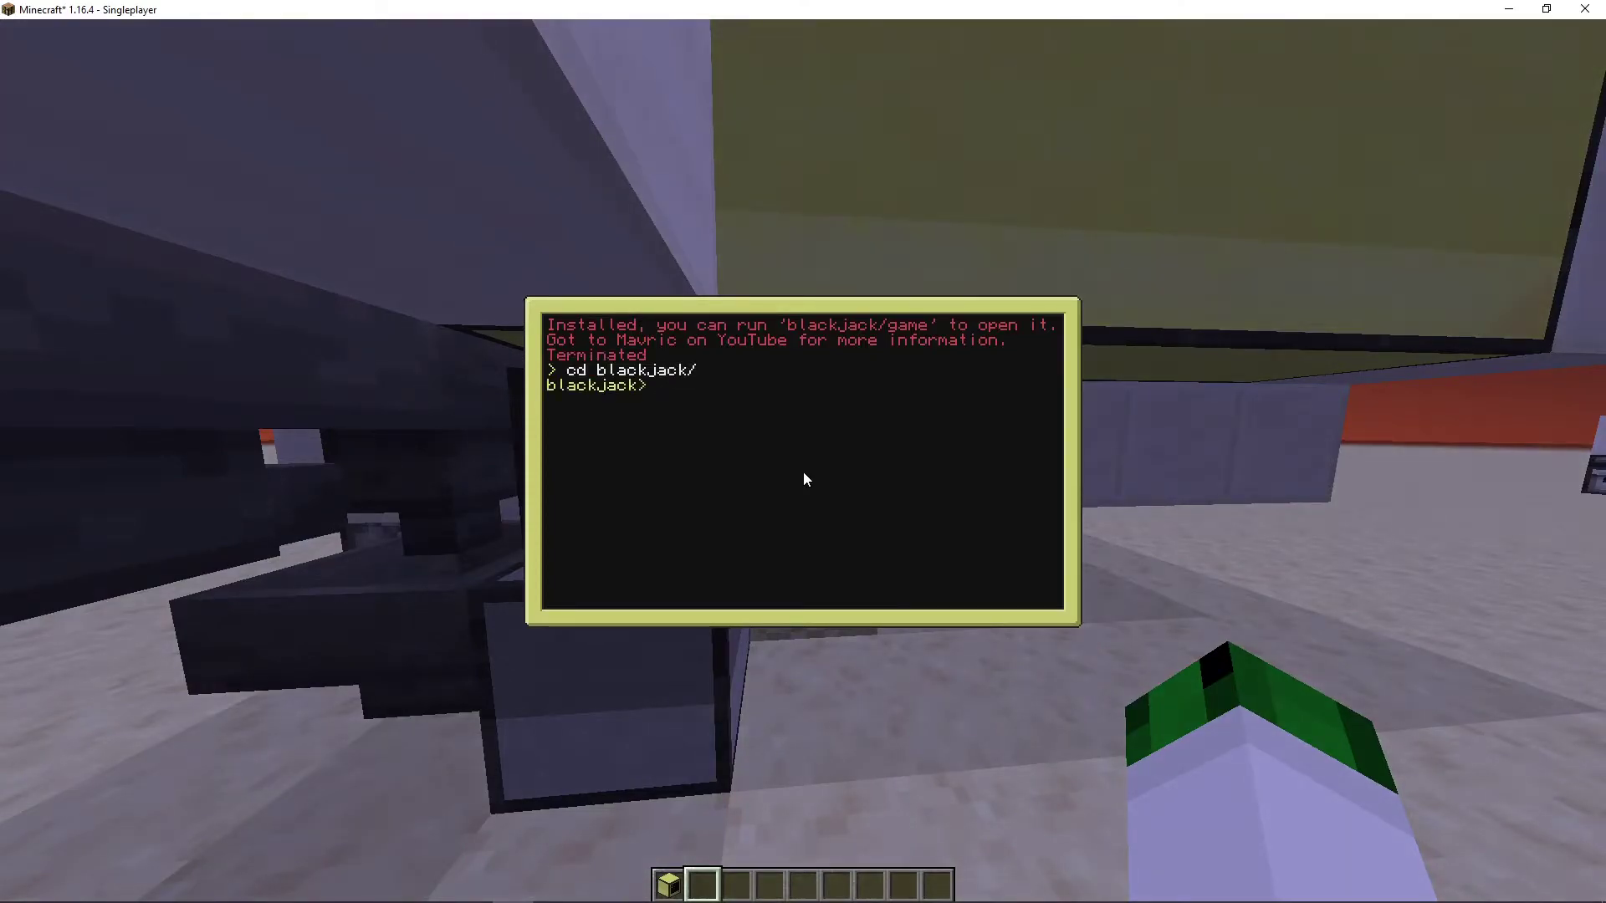
type("e")
key("BackSpace")
type("p")
key("Tab")
type("l")
key("Tab")
- Open logo.nfp in paint and drag black pixels across the right checkered tile
key("Return")
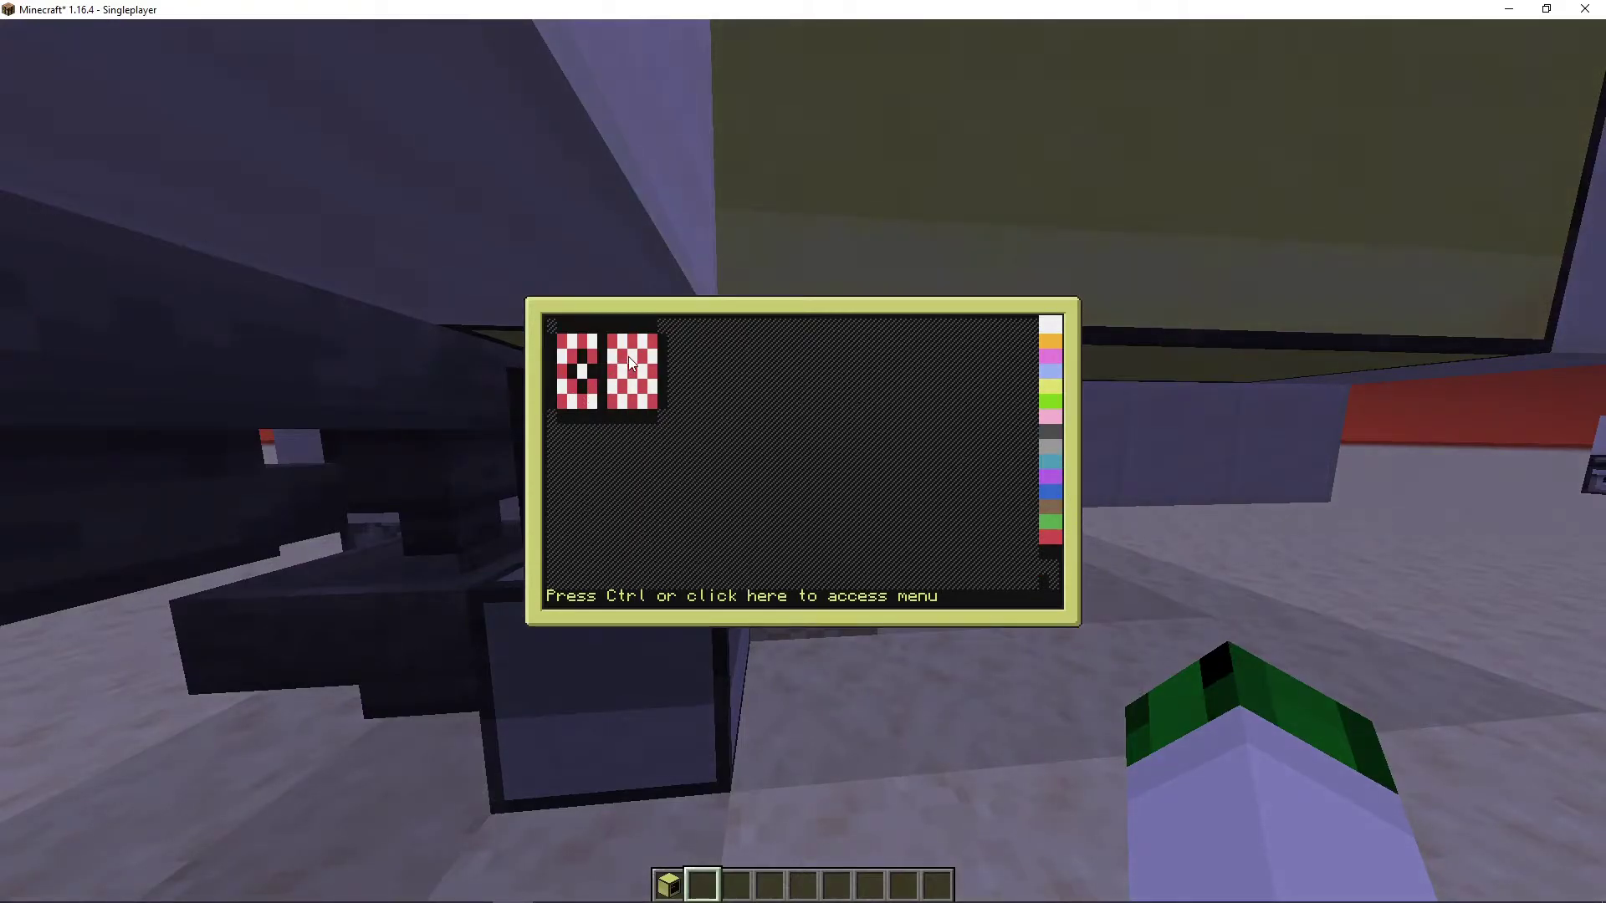
left_click_drag(628, 369, 645, 375)
key("ctrl")
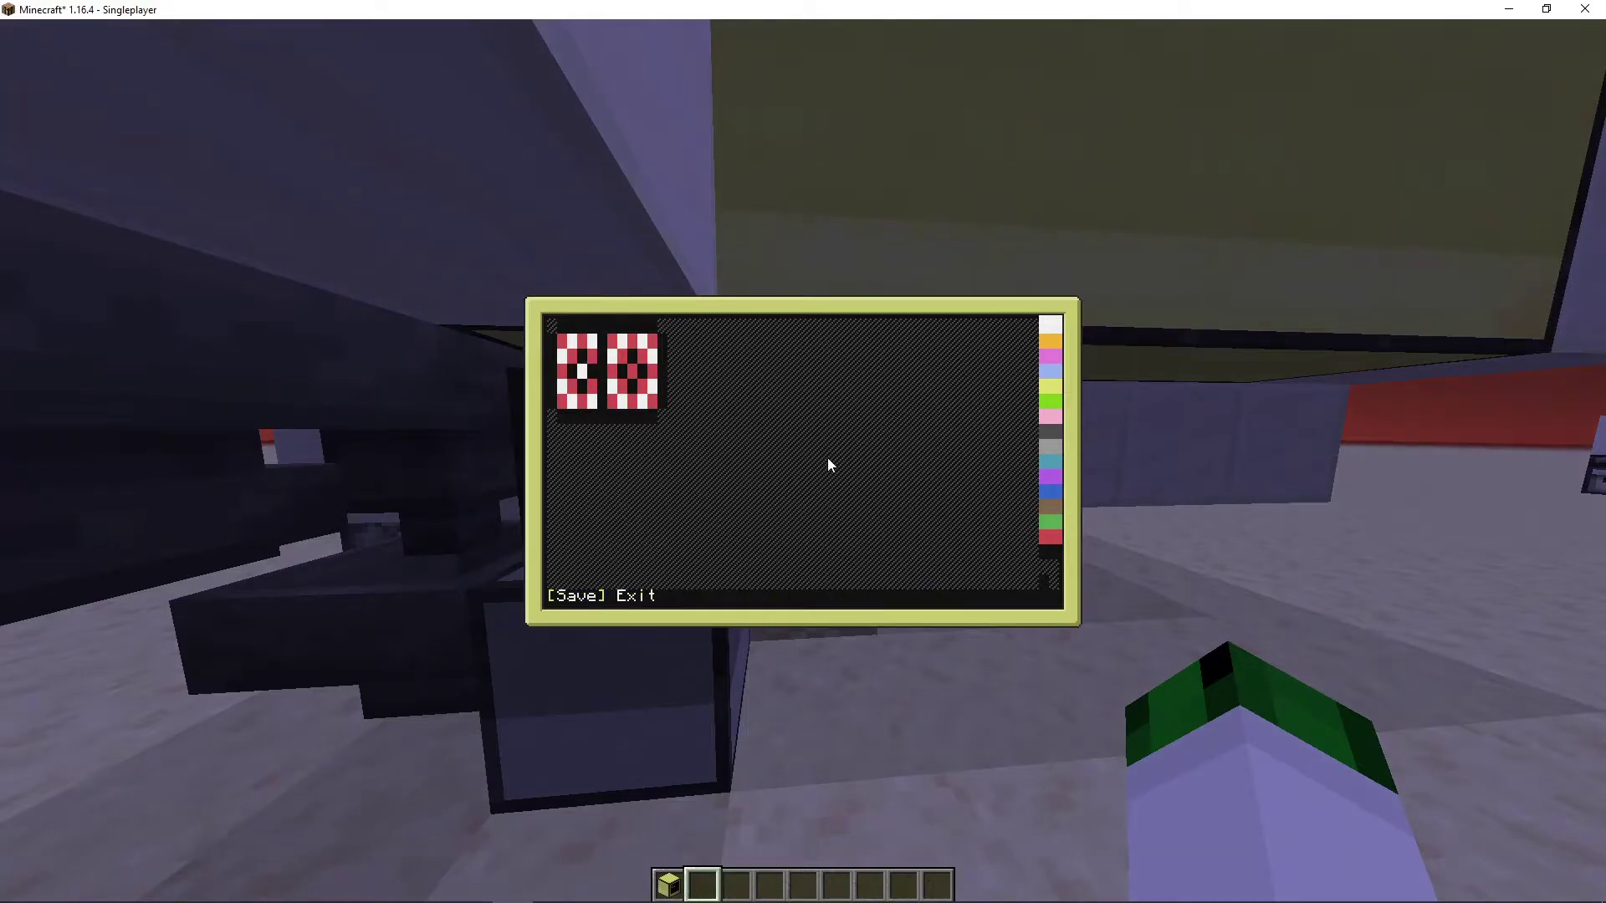
- Save the logo image, exit paint and list the blackjack folder
key("Return")
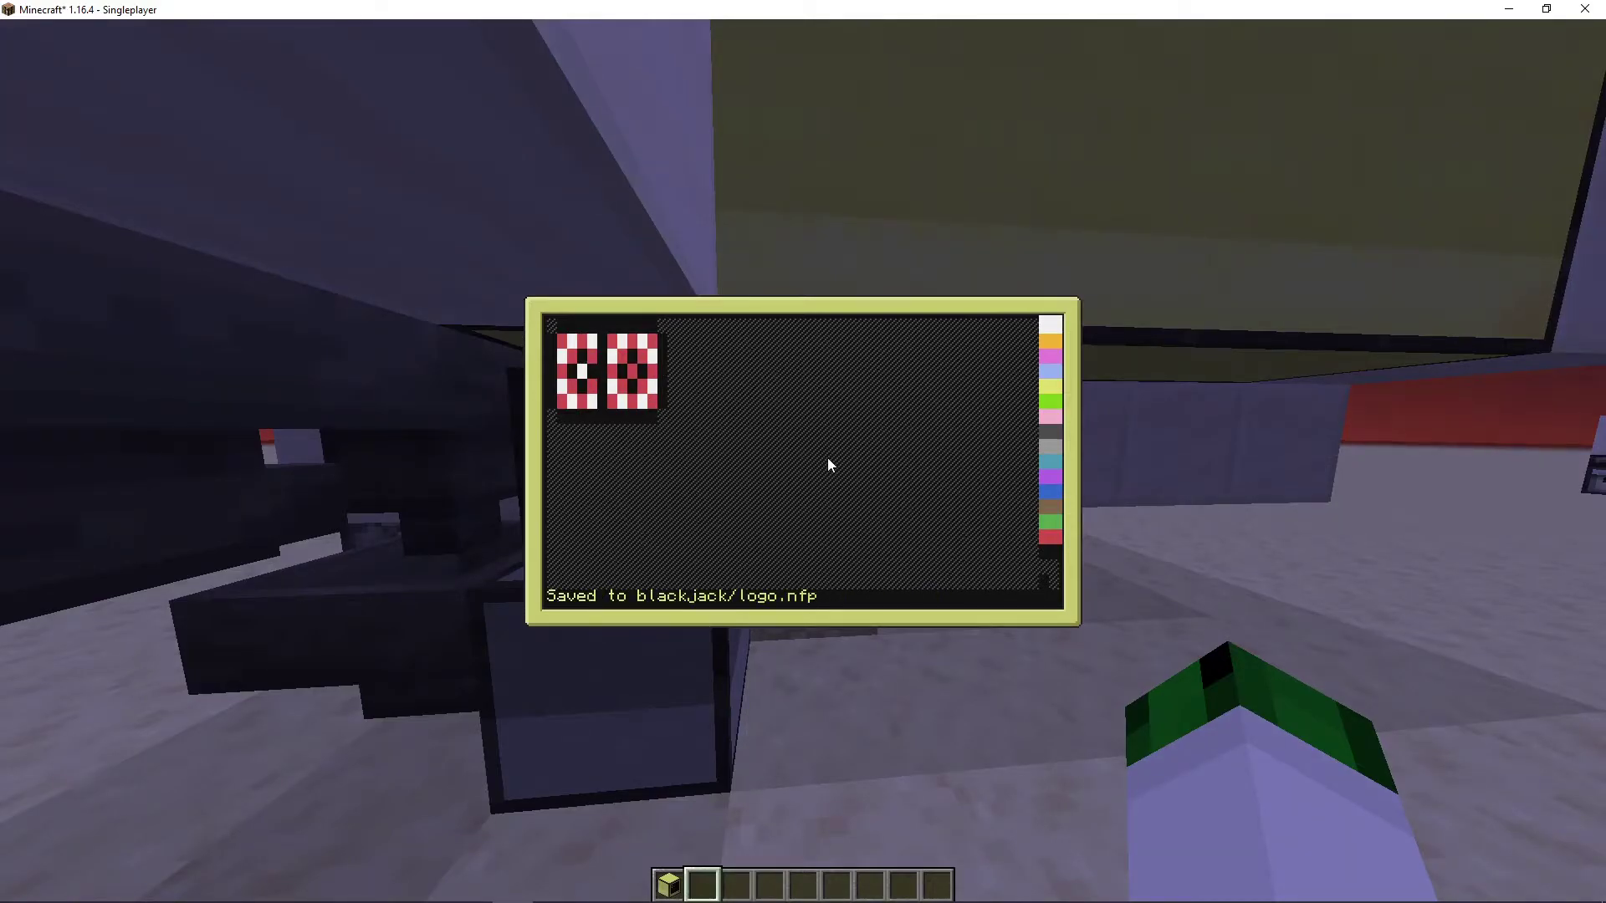
key("ctrl")
key("Right")
key("Return")
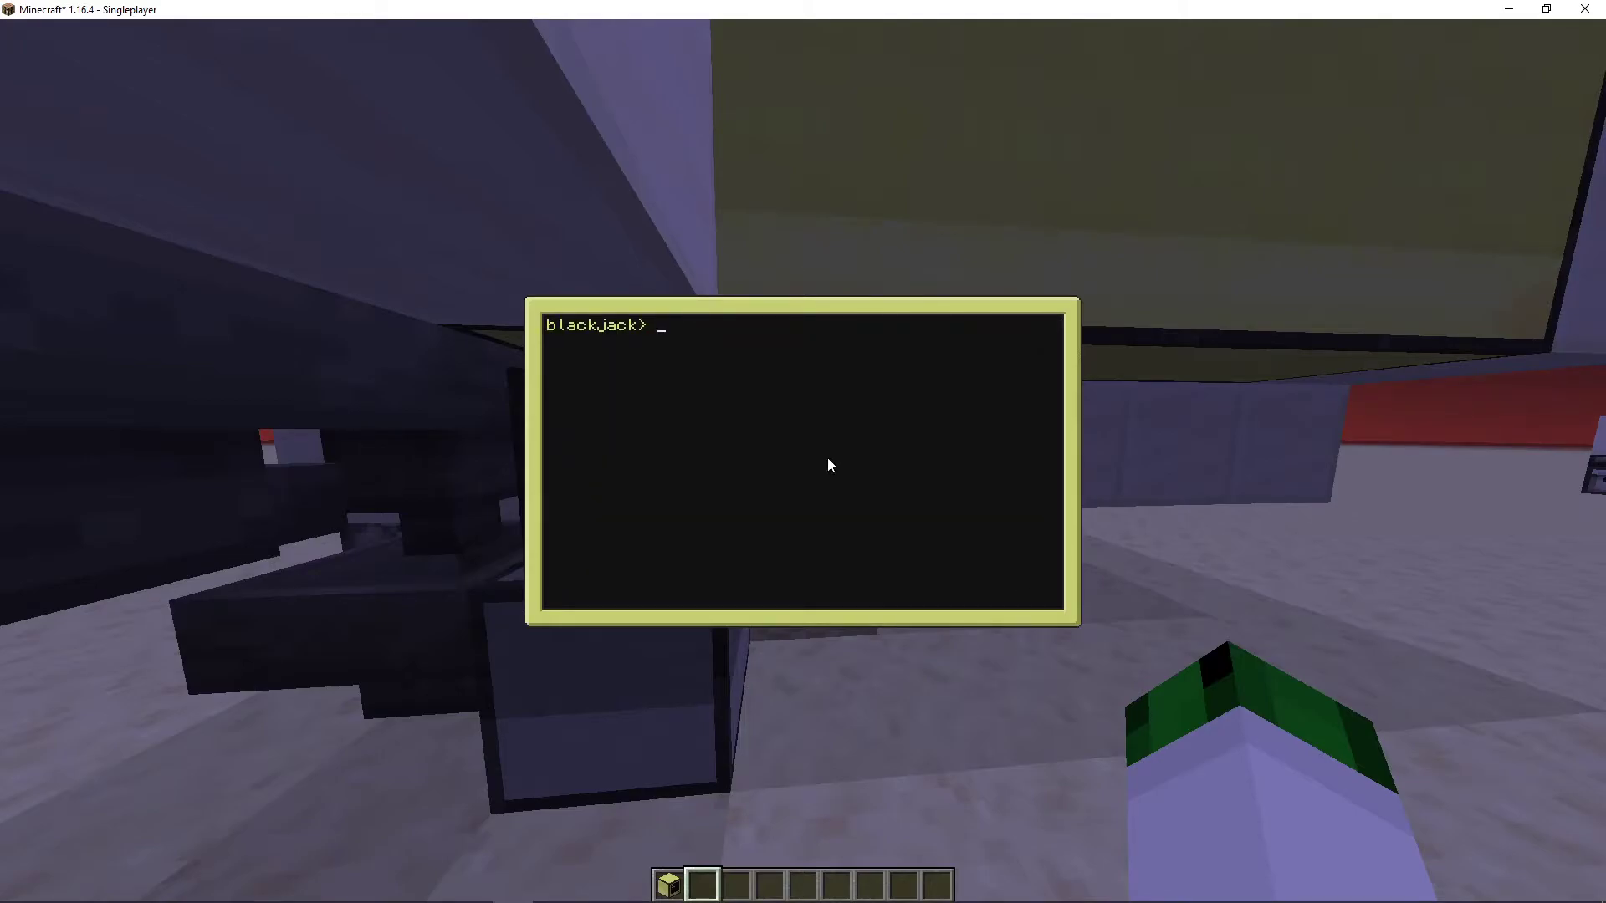
type("ls")
key("Return")
type("edit ")
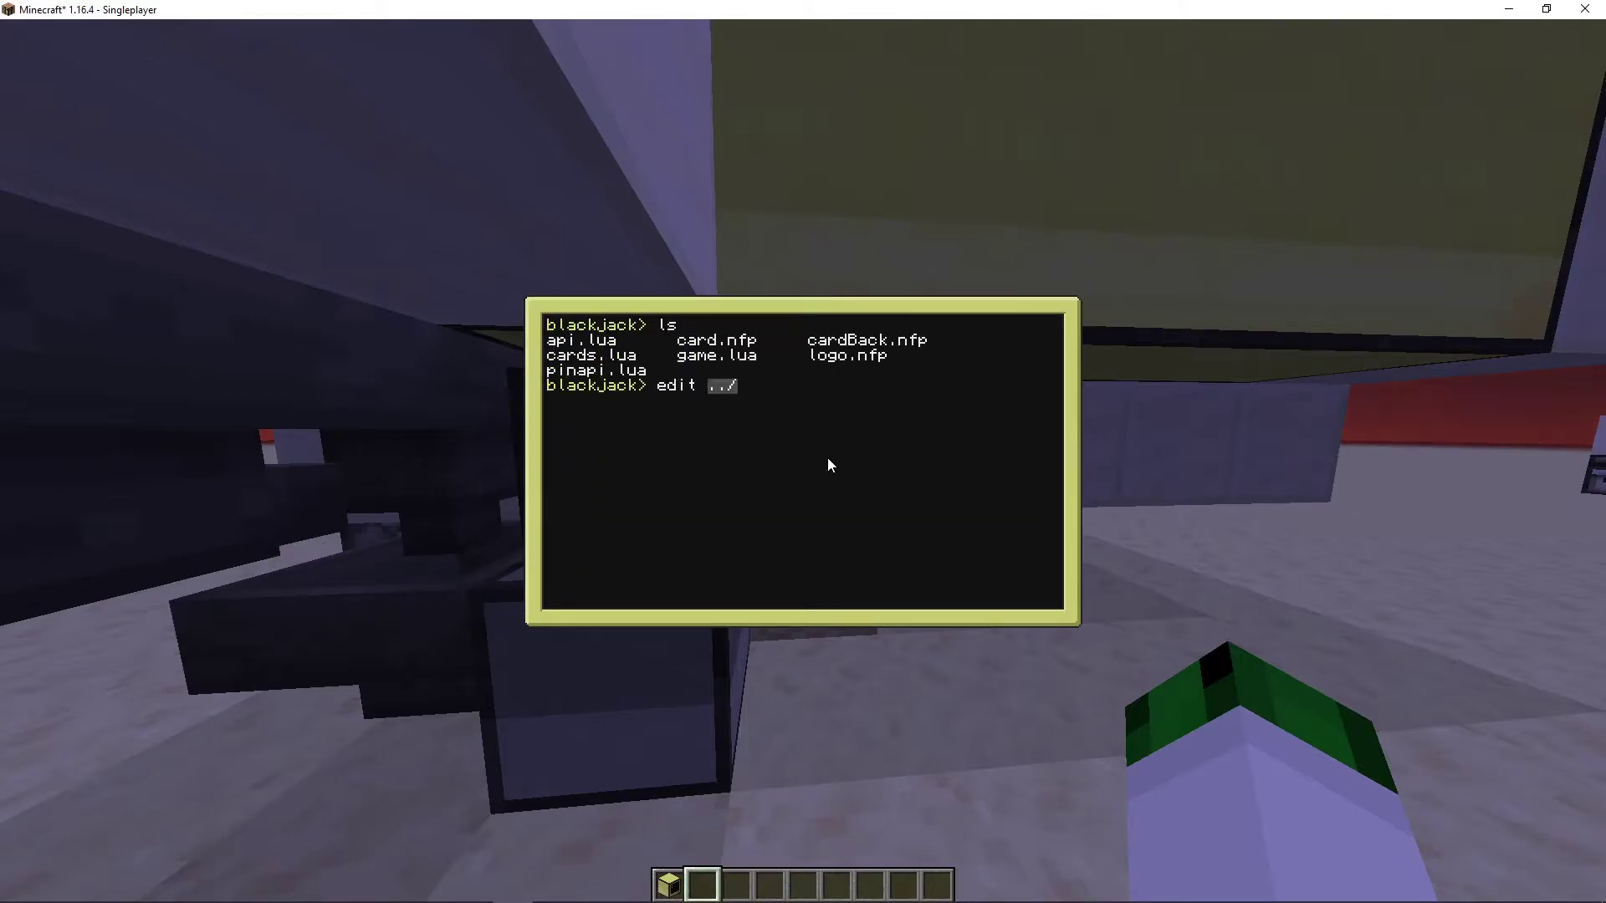
type("card.nfp")
- Open card.nfp in the text editor and exit it again
key("Return")
key("ctrl")
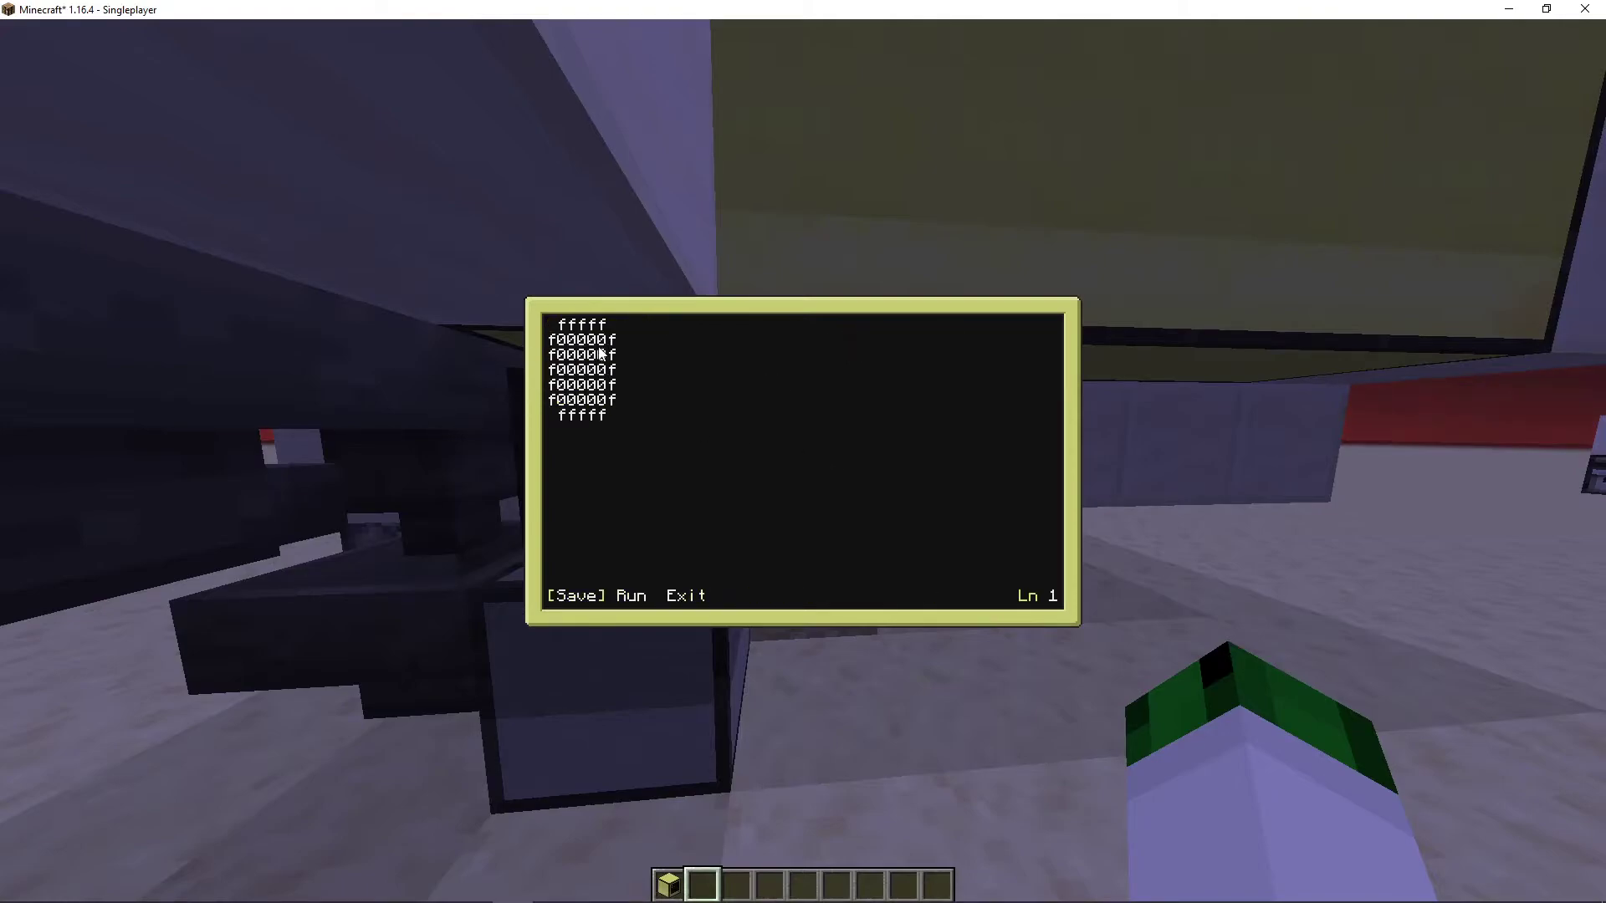
key("Right")
key("Right")
key("Return")
type("paint ")
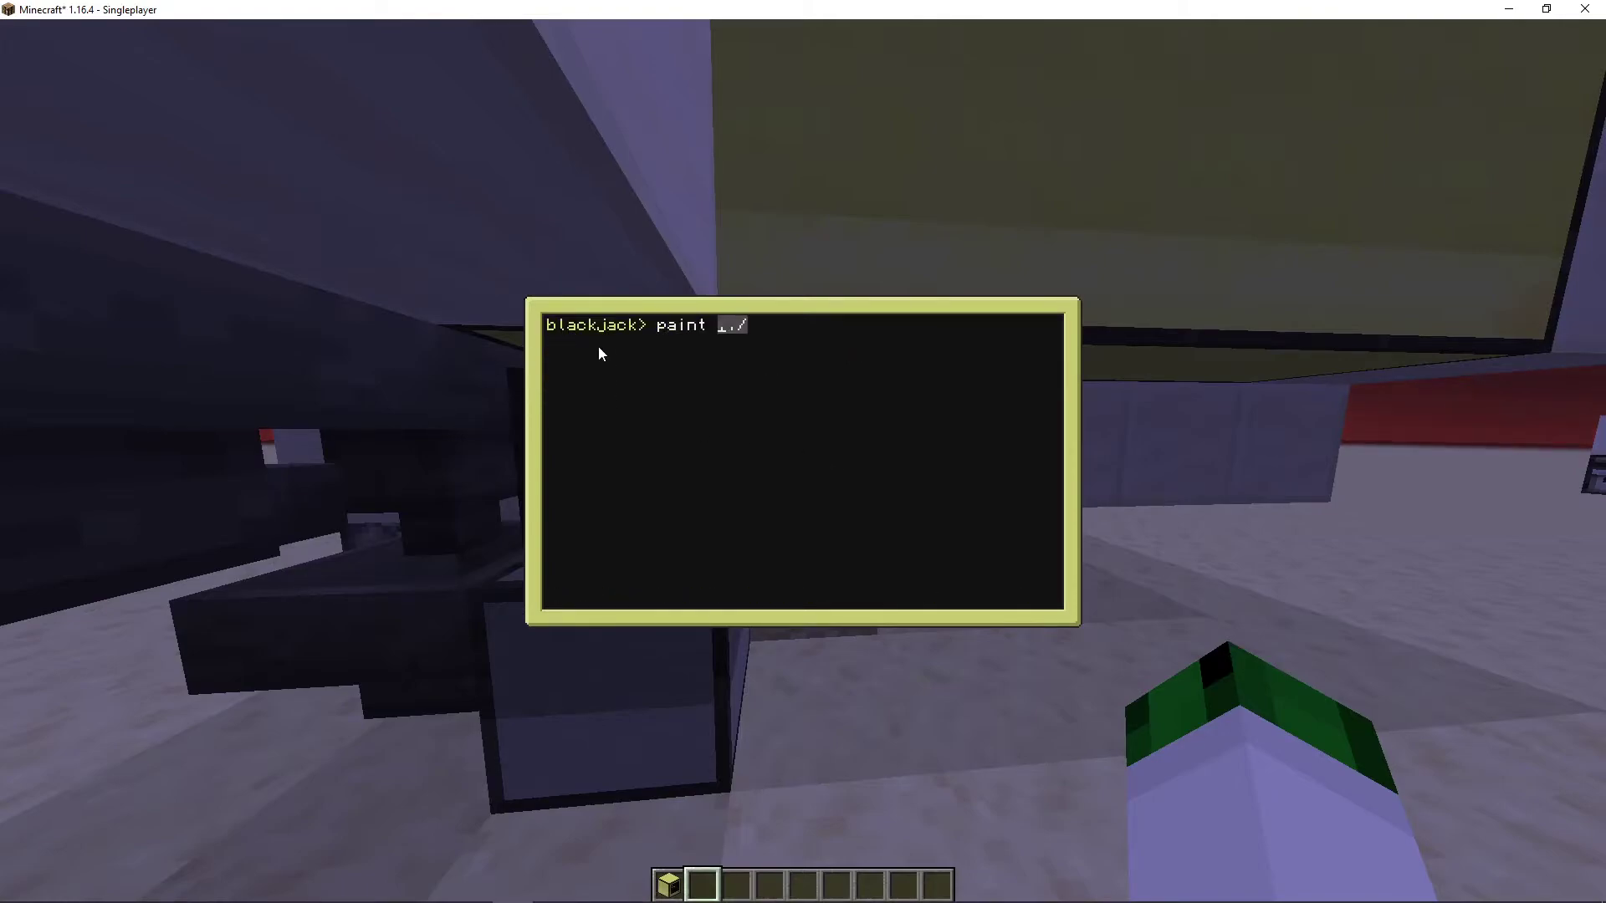
type("c")
- Open card.nfp in paint and save it, then walk to the green monitor and back
key("Tab")
key("Return")
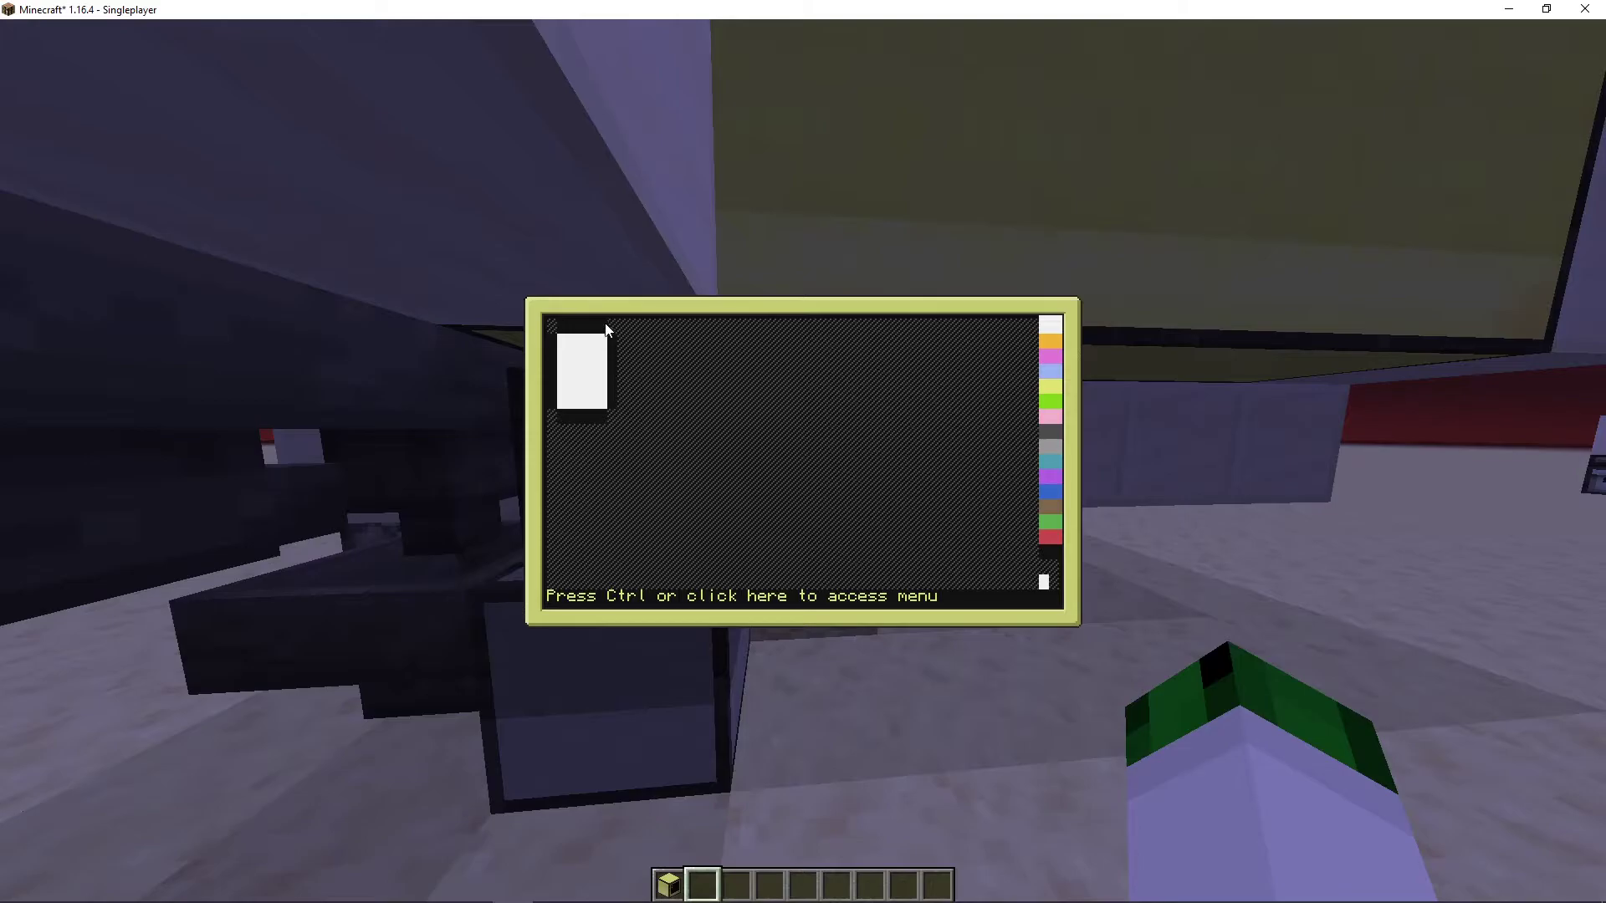
key("ctrl")
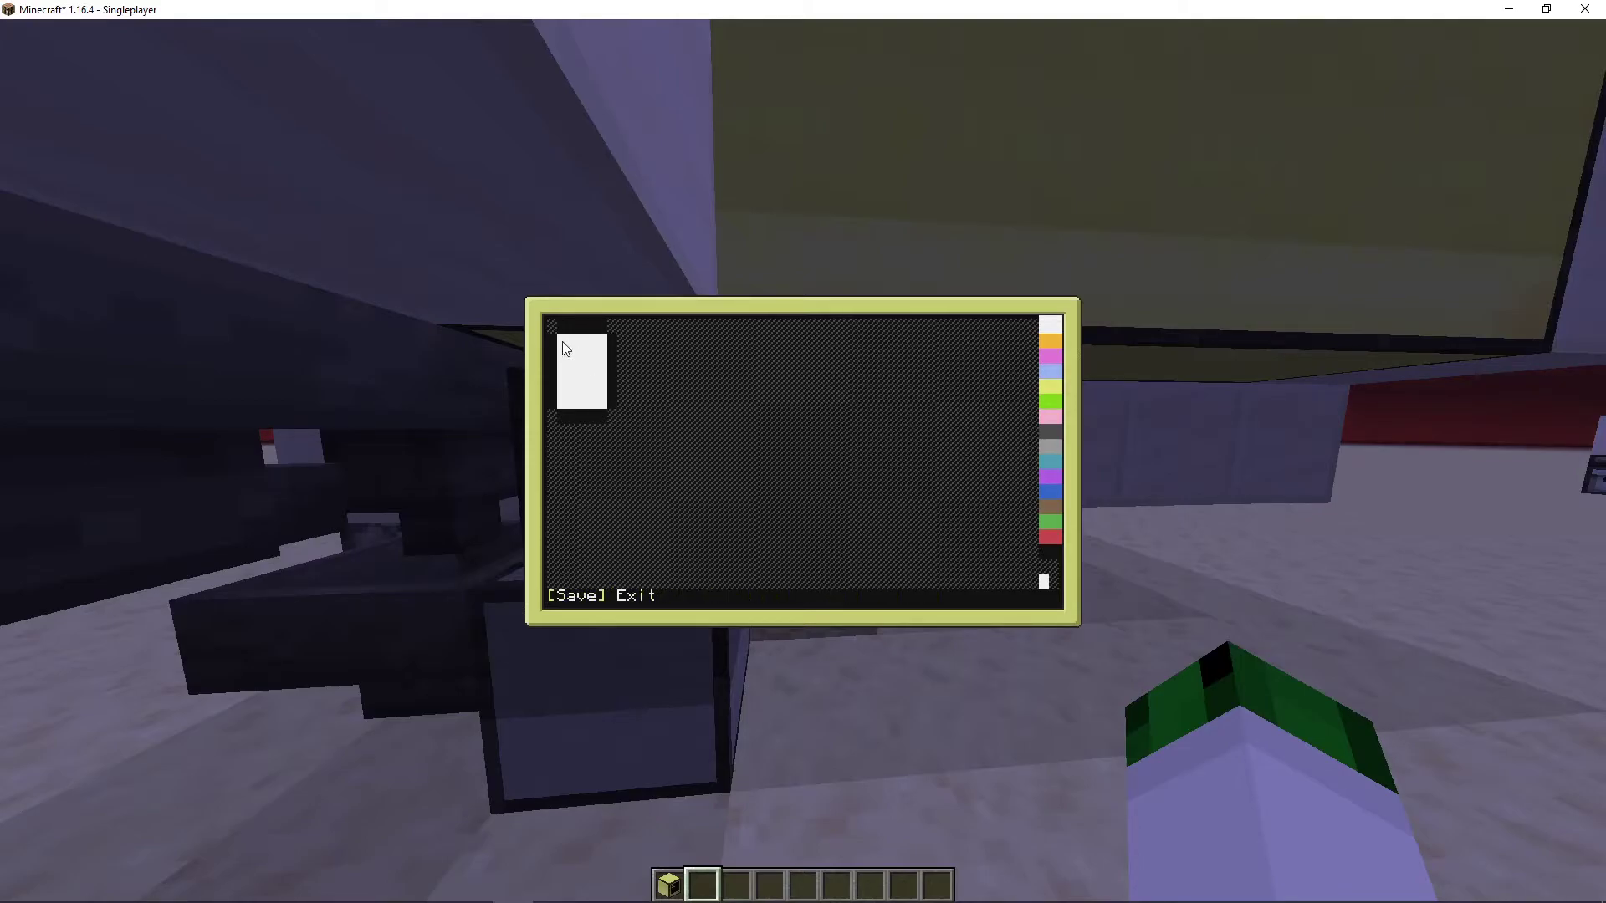
key("Return")
key("Escape")
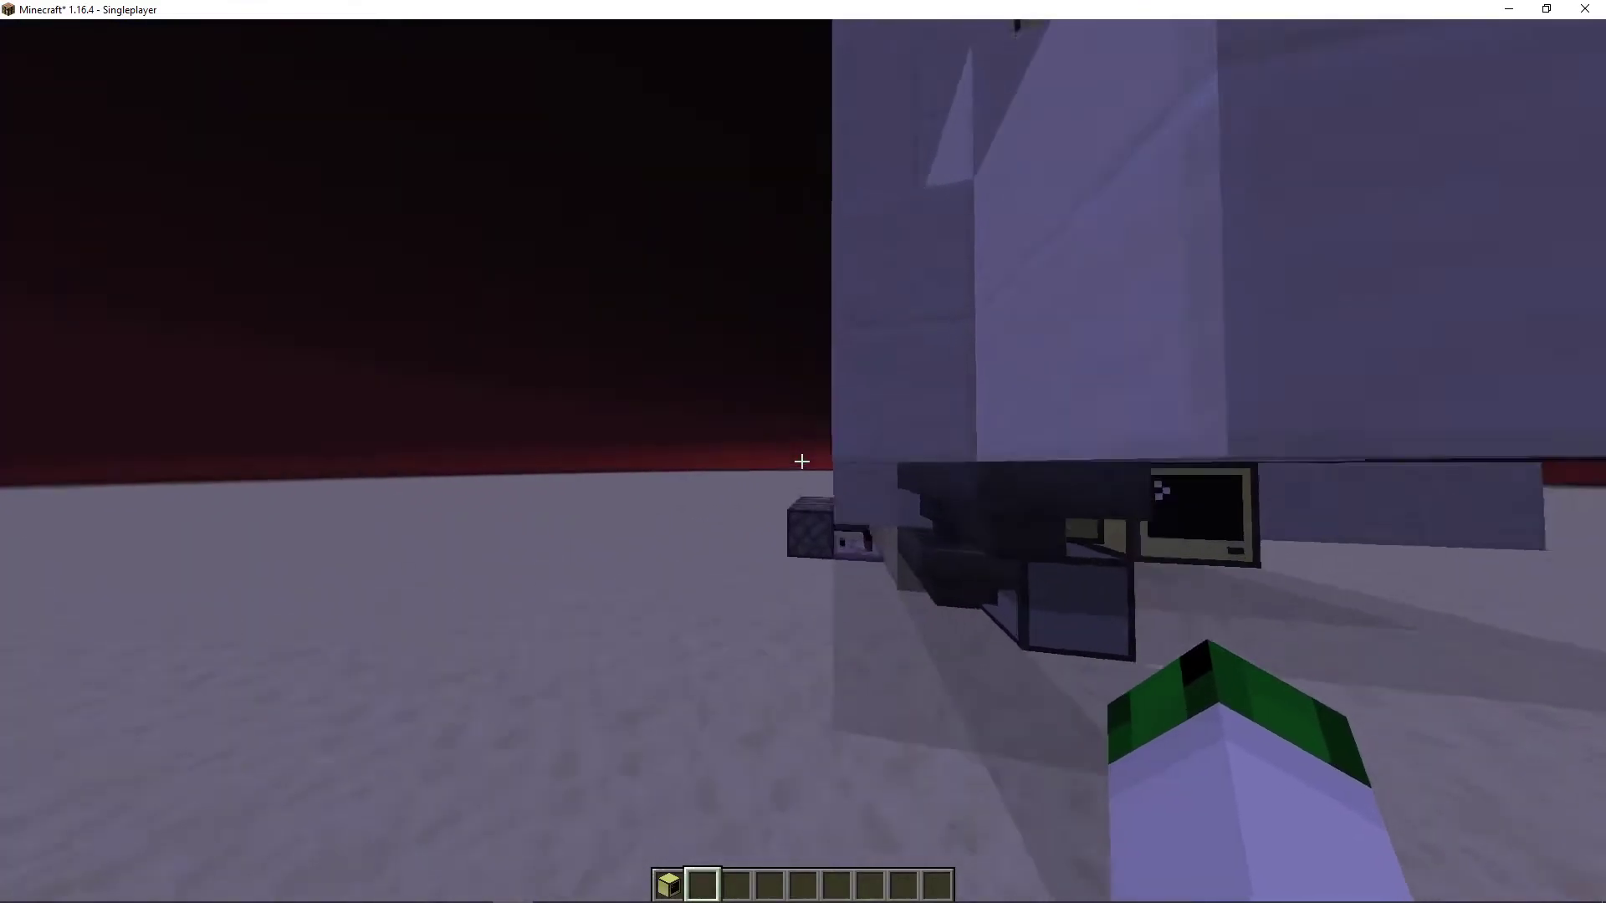
key("w")
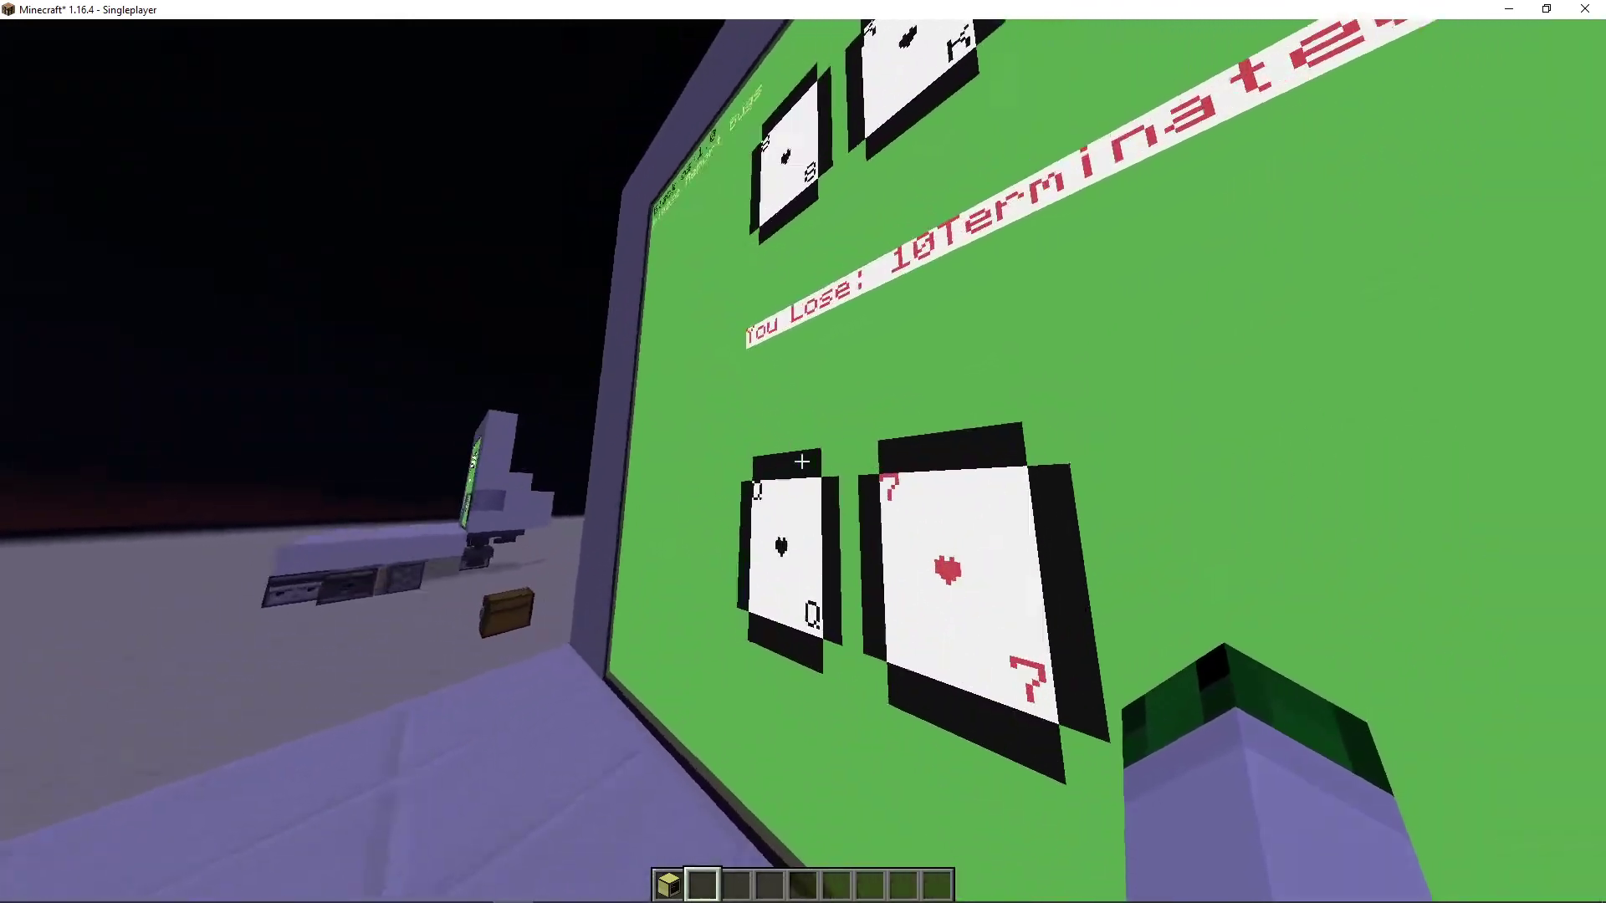
key("s")
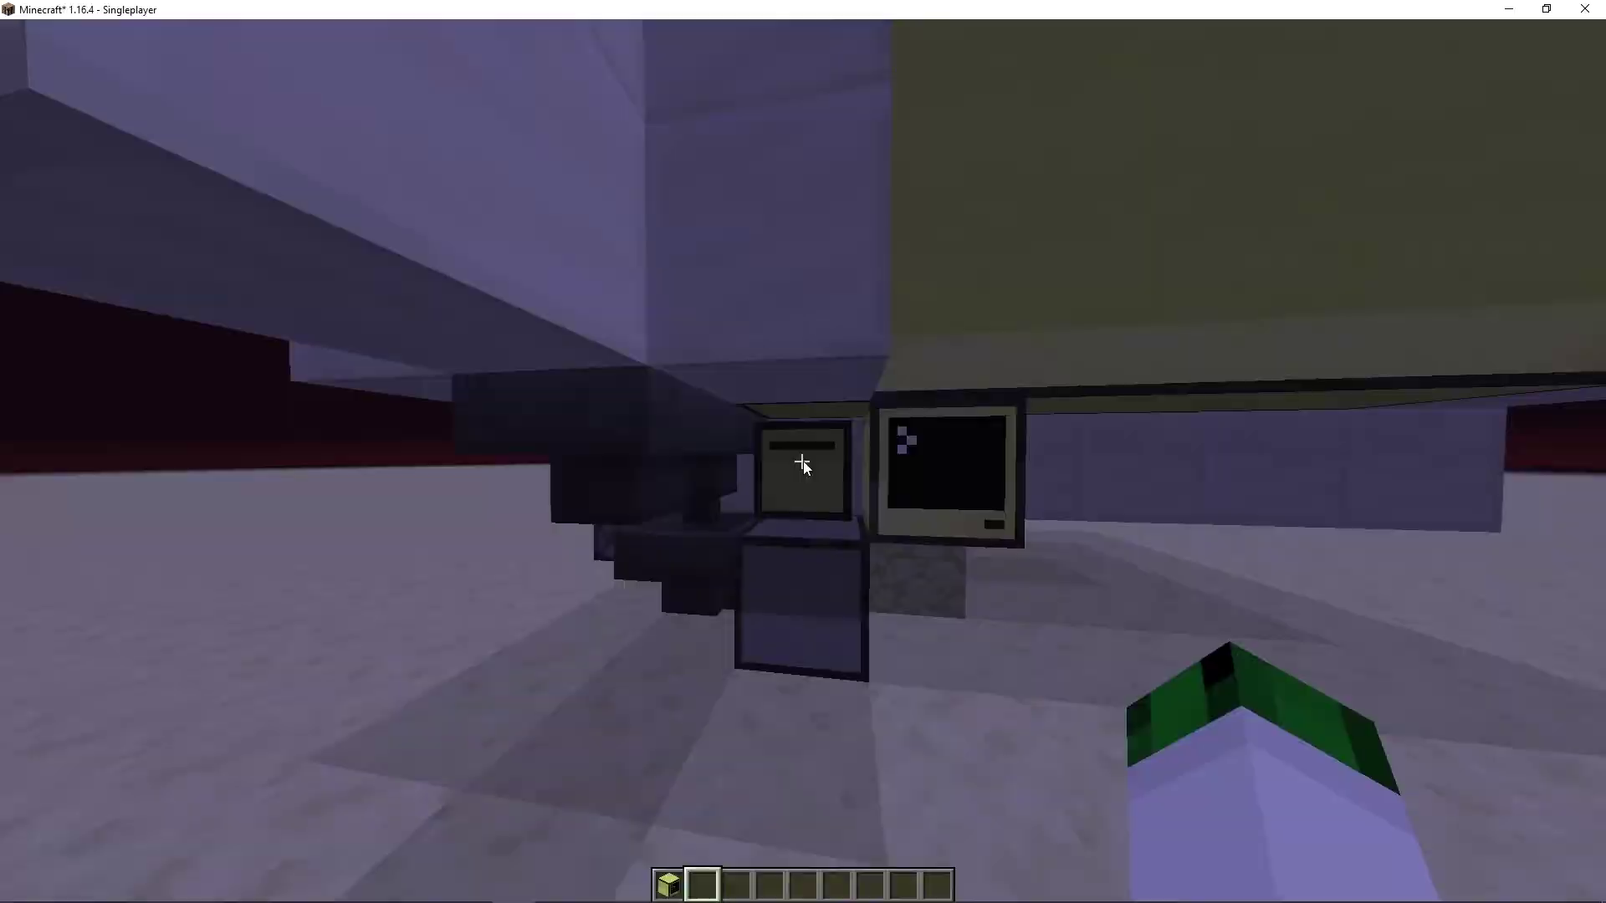
- Exit the card paint session and open cardBack.nfp in paint
right_click(802, 462)
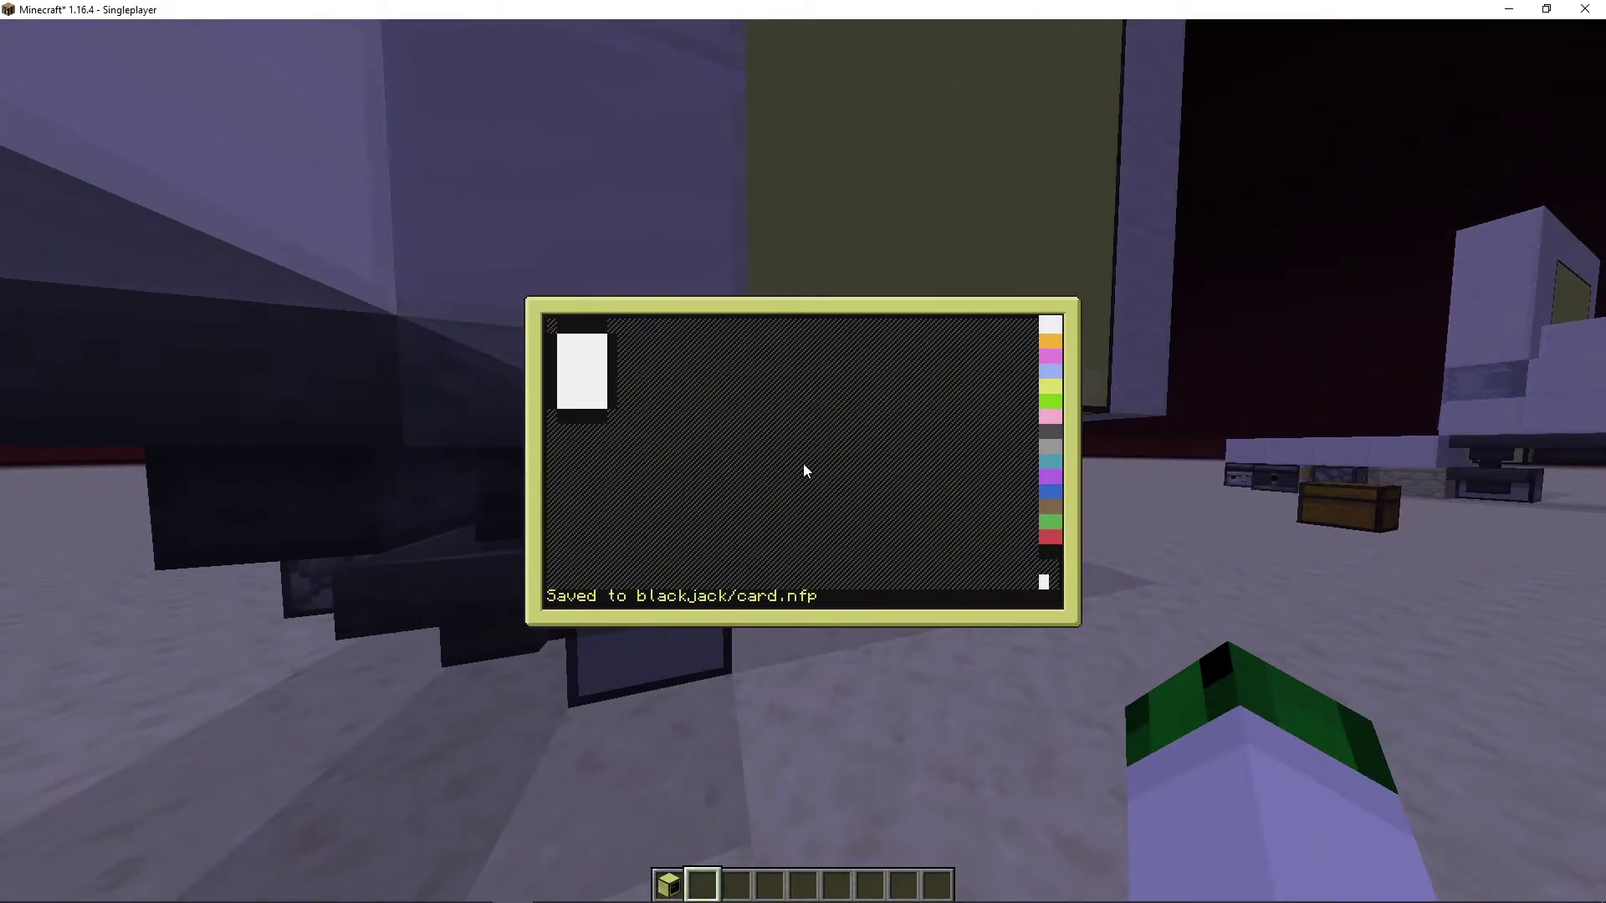
key("ctrl")
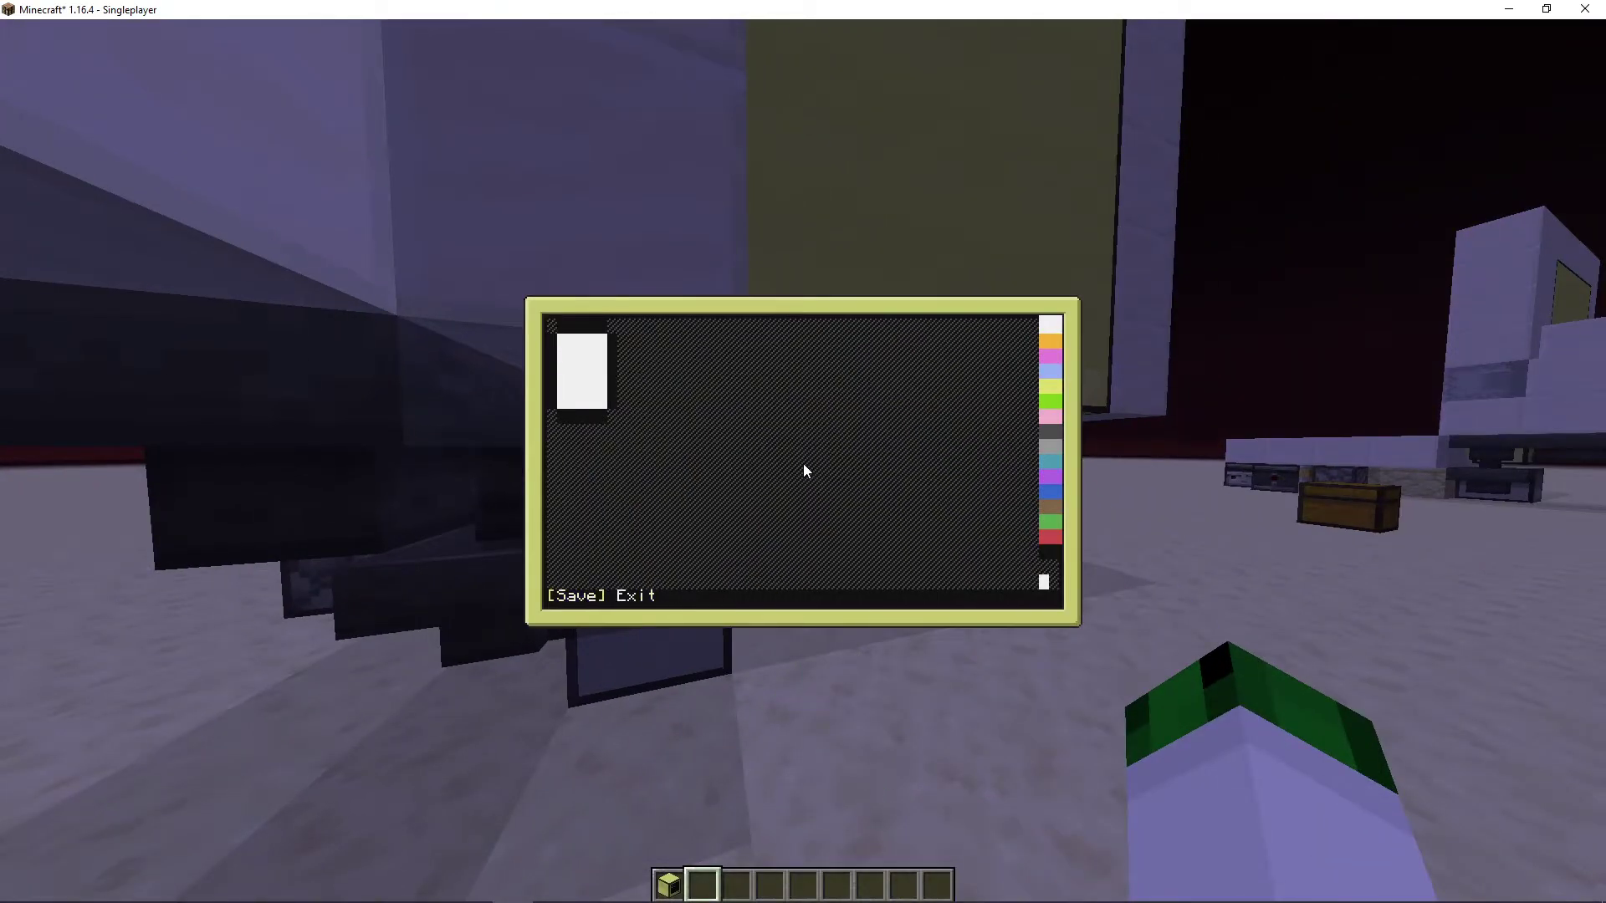
key("Right")
key("Return")
type("p")
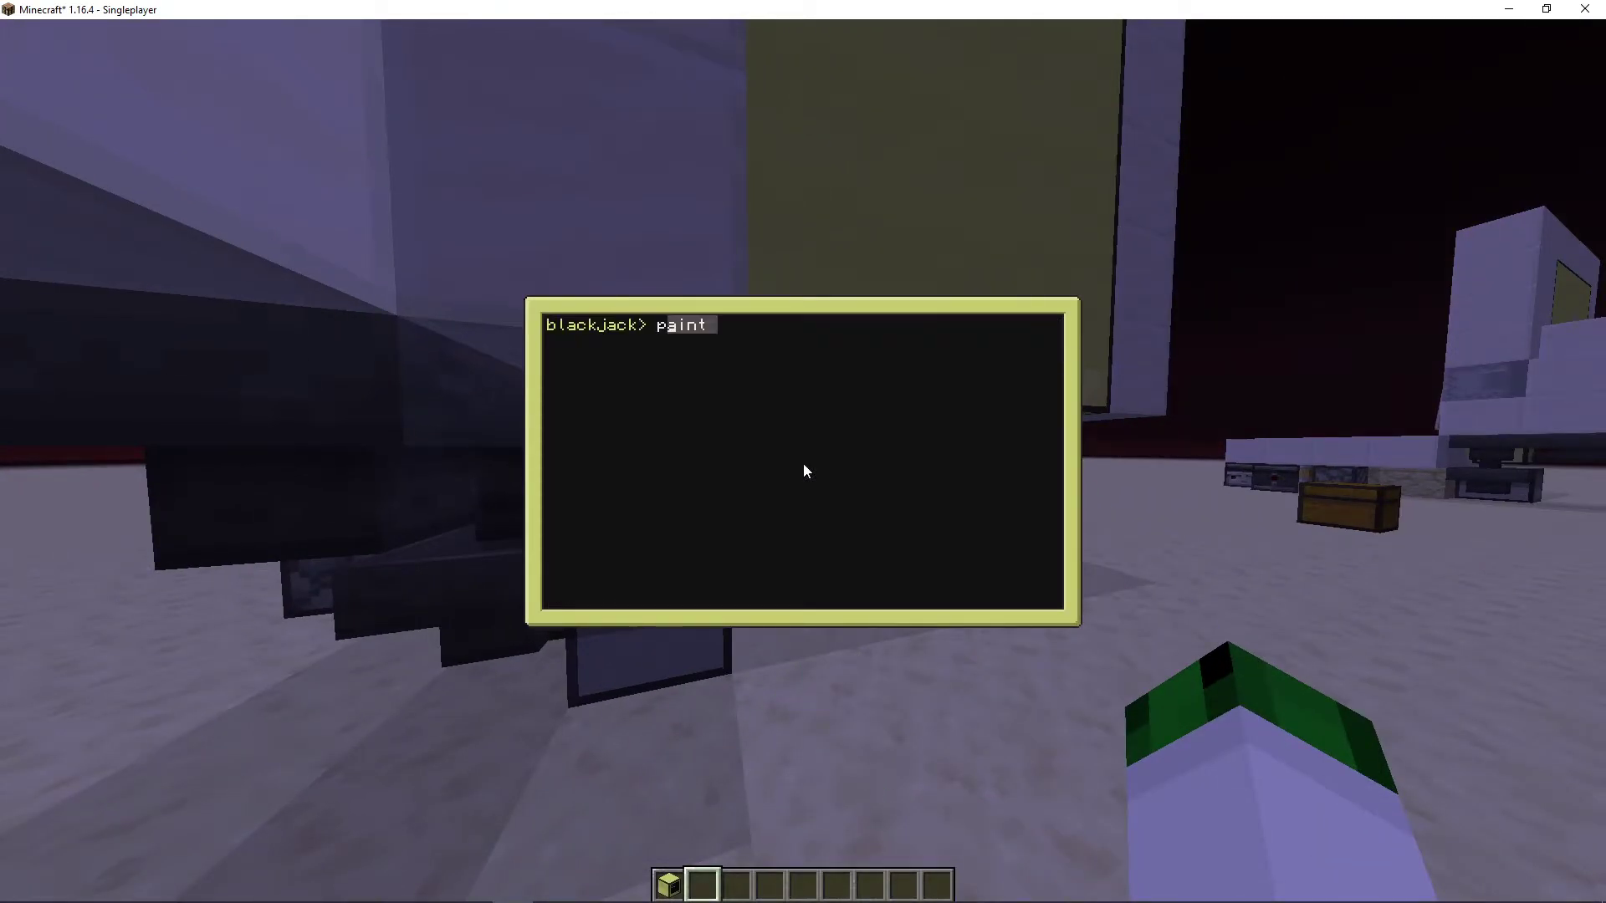
type("aint ")
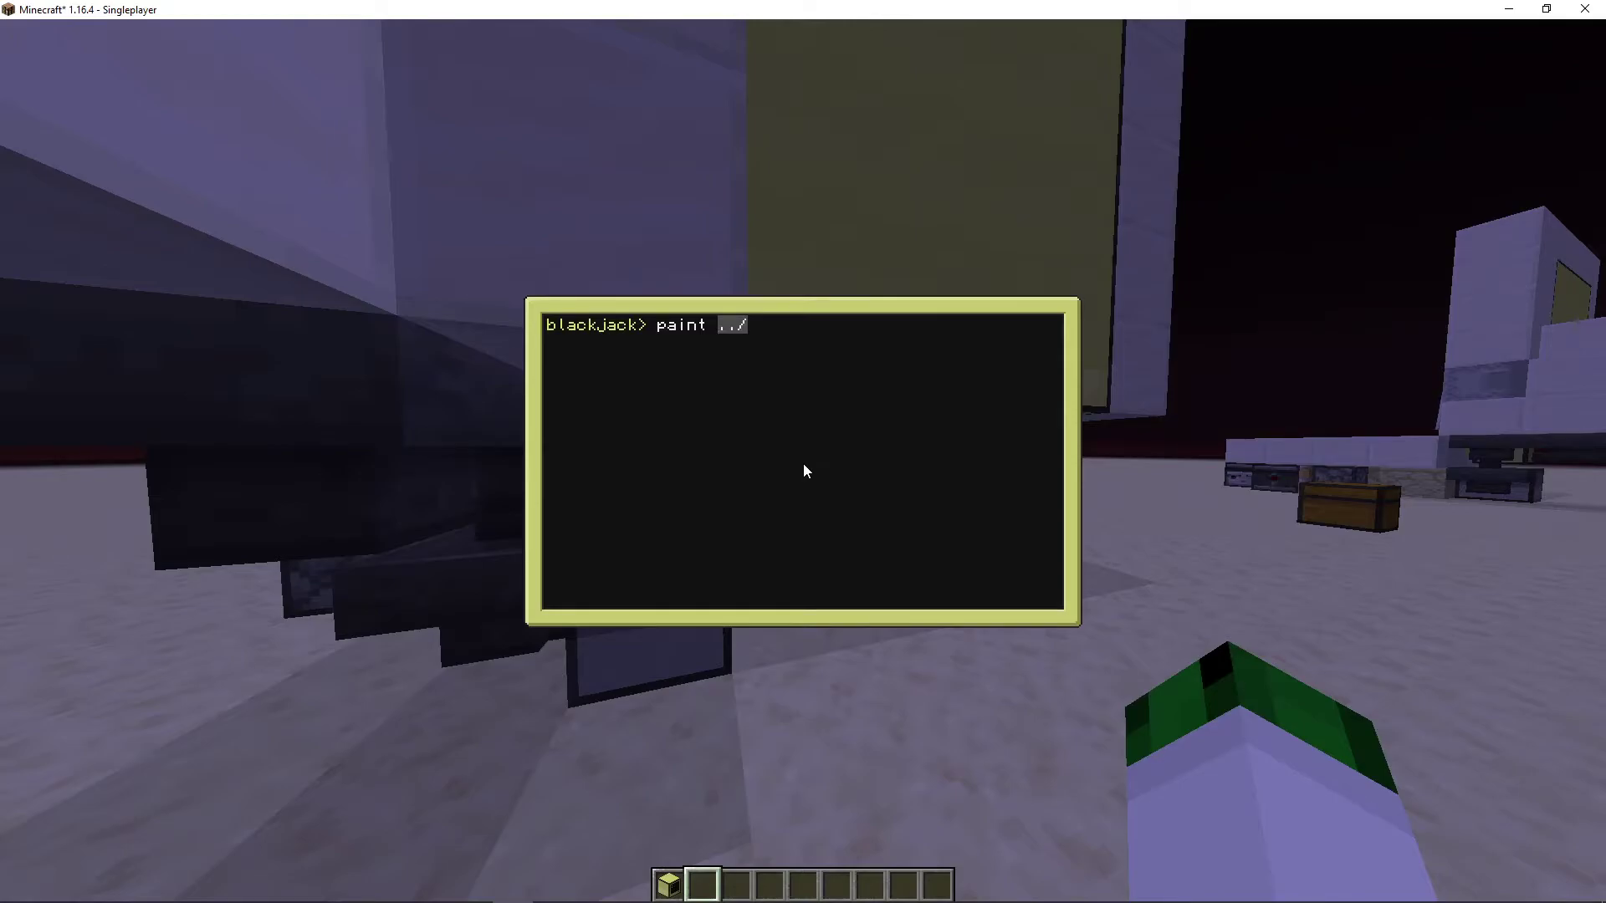
type("c")
key("Down")
key("Tab")
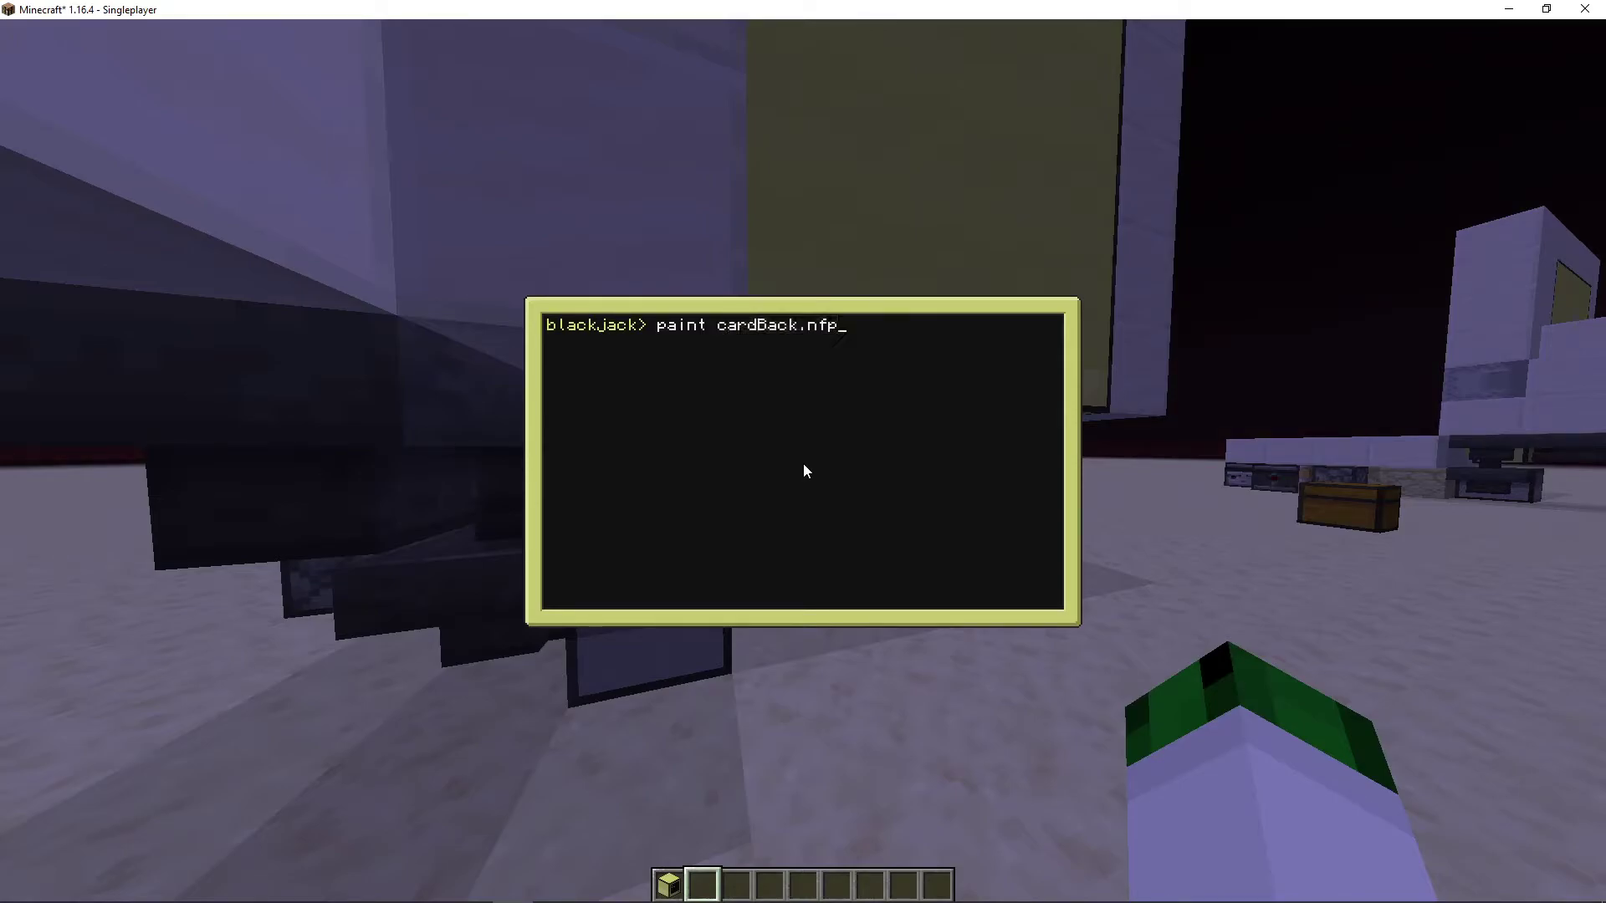
key("Return")
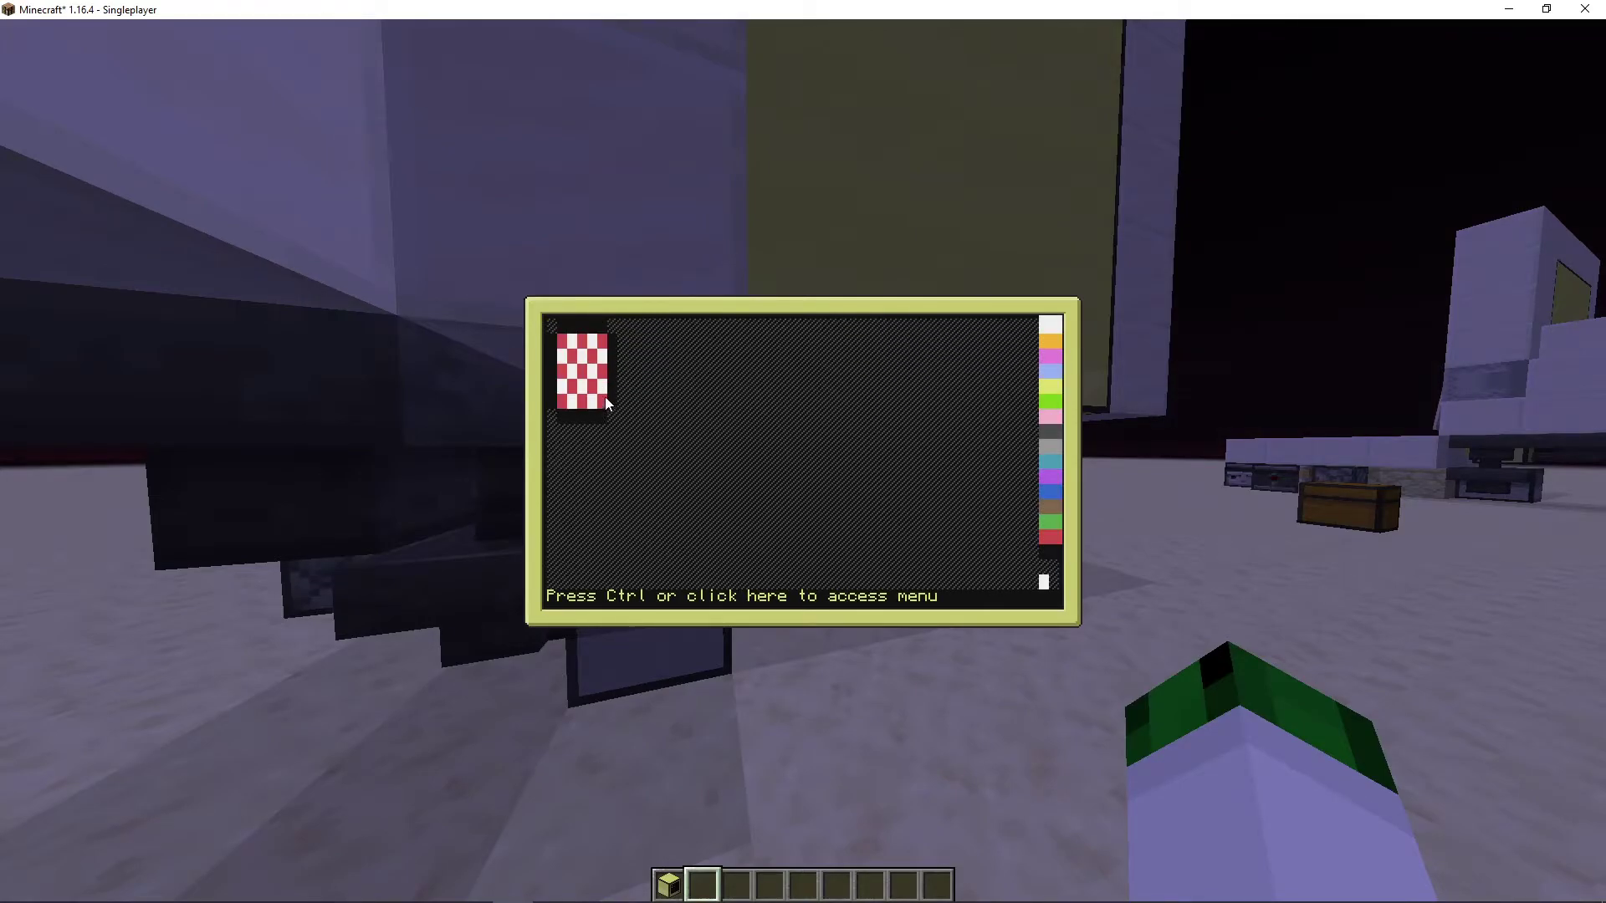
- Look over the green monitor, then return and reopen the computer's terminal
key("Escape")
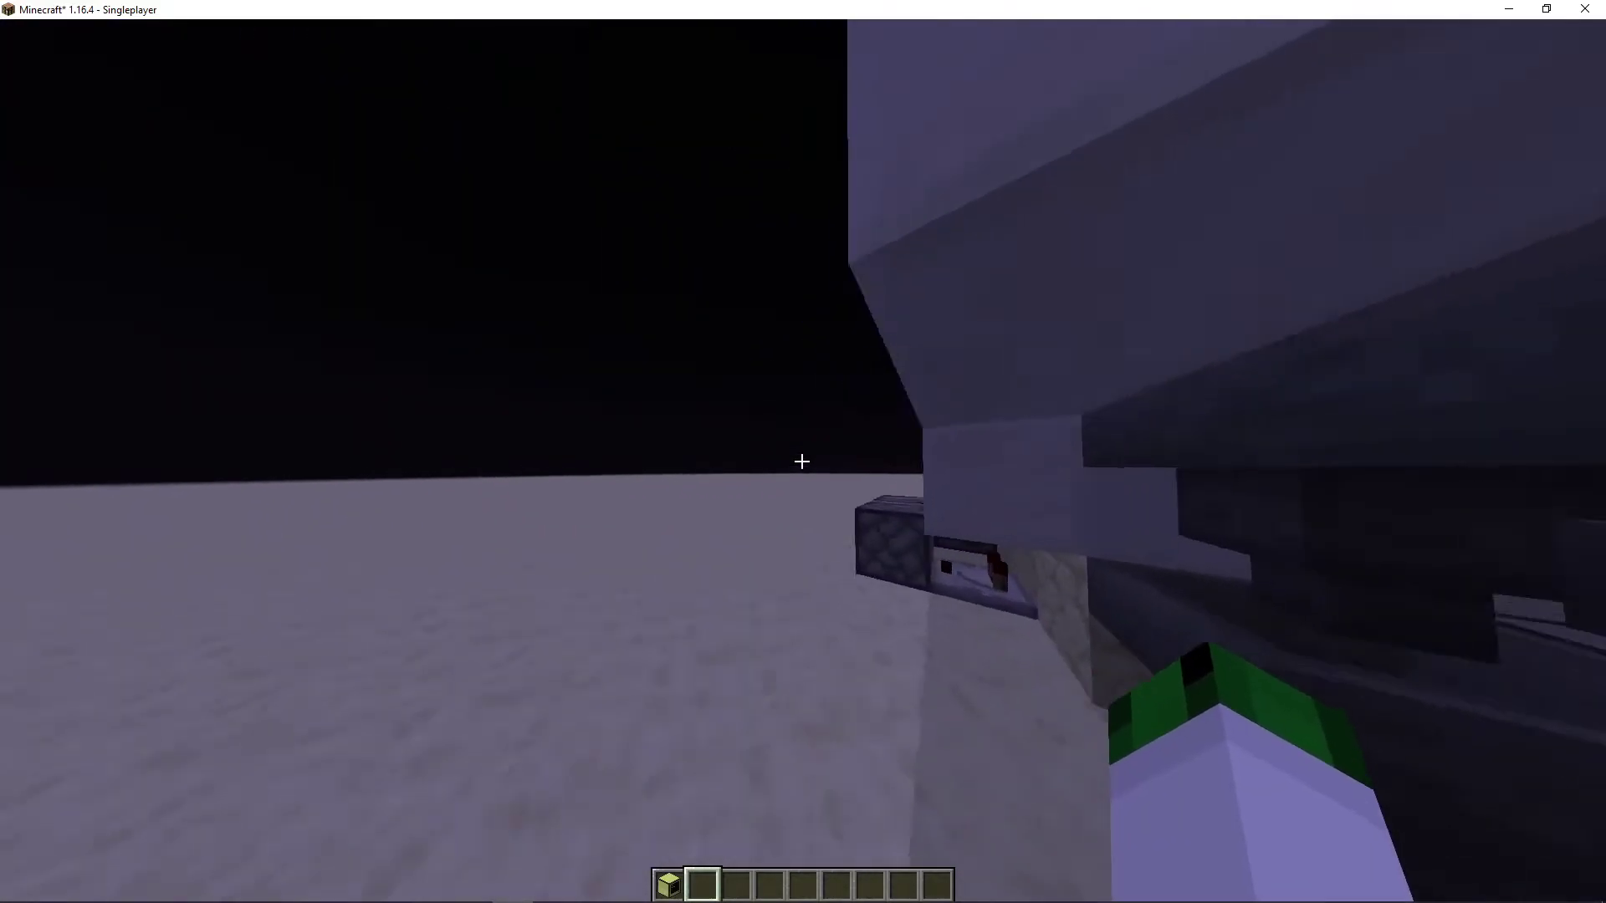
key("w")
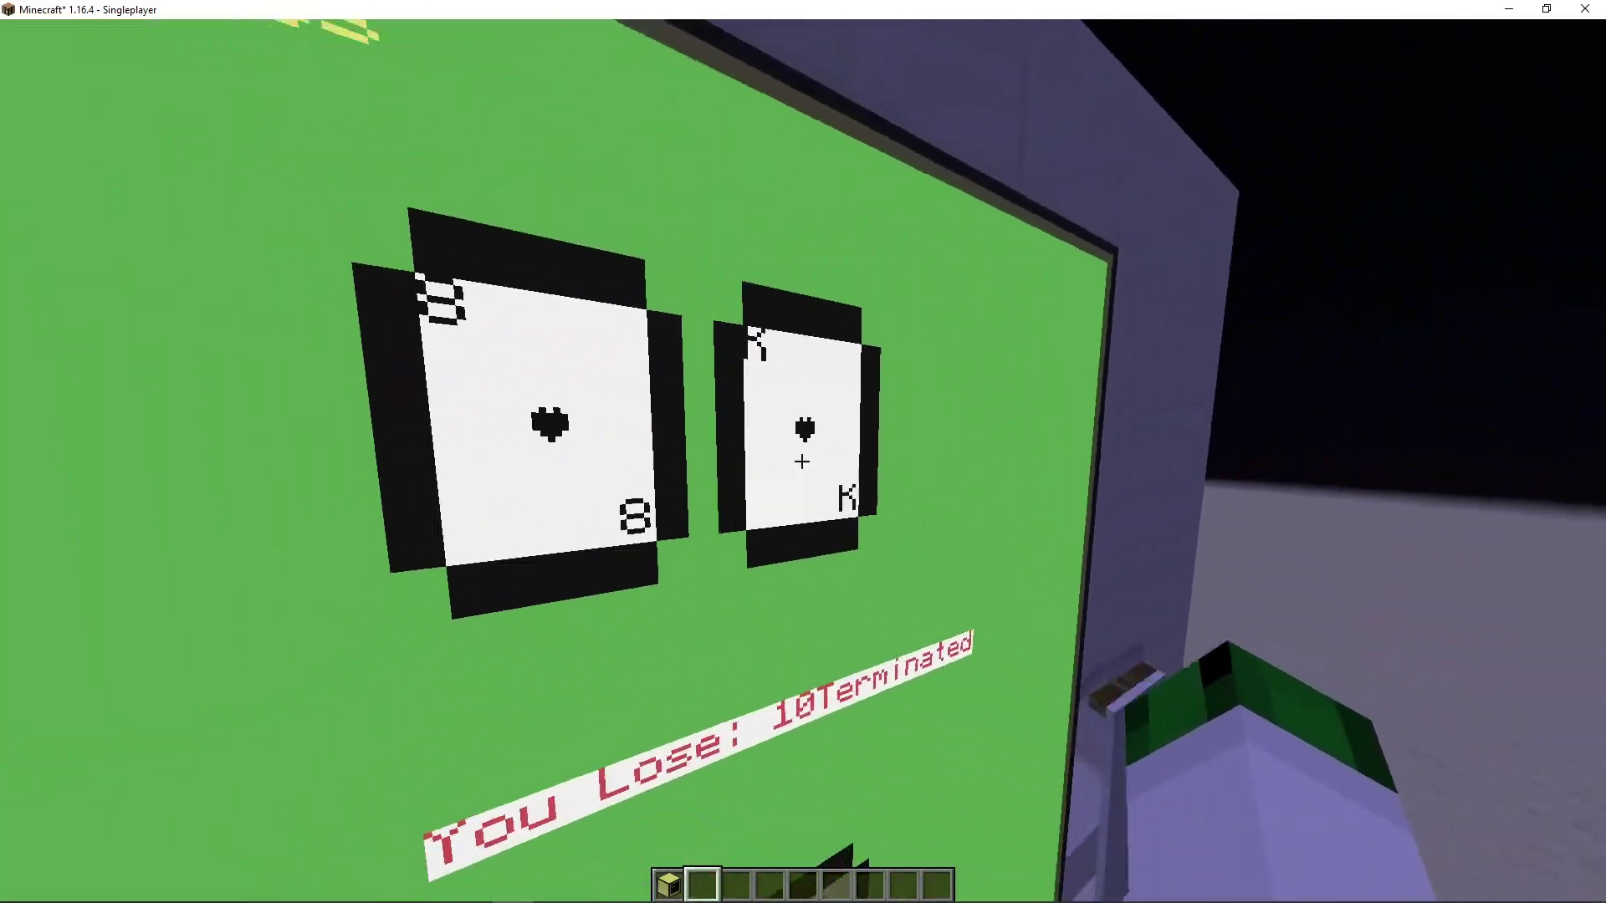
key("s")
key("s")
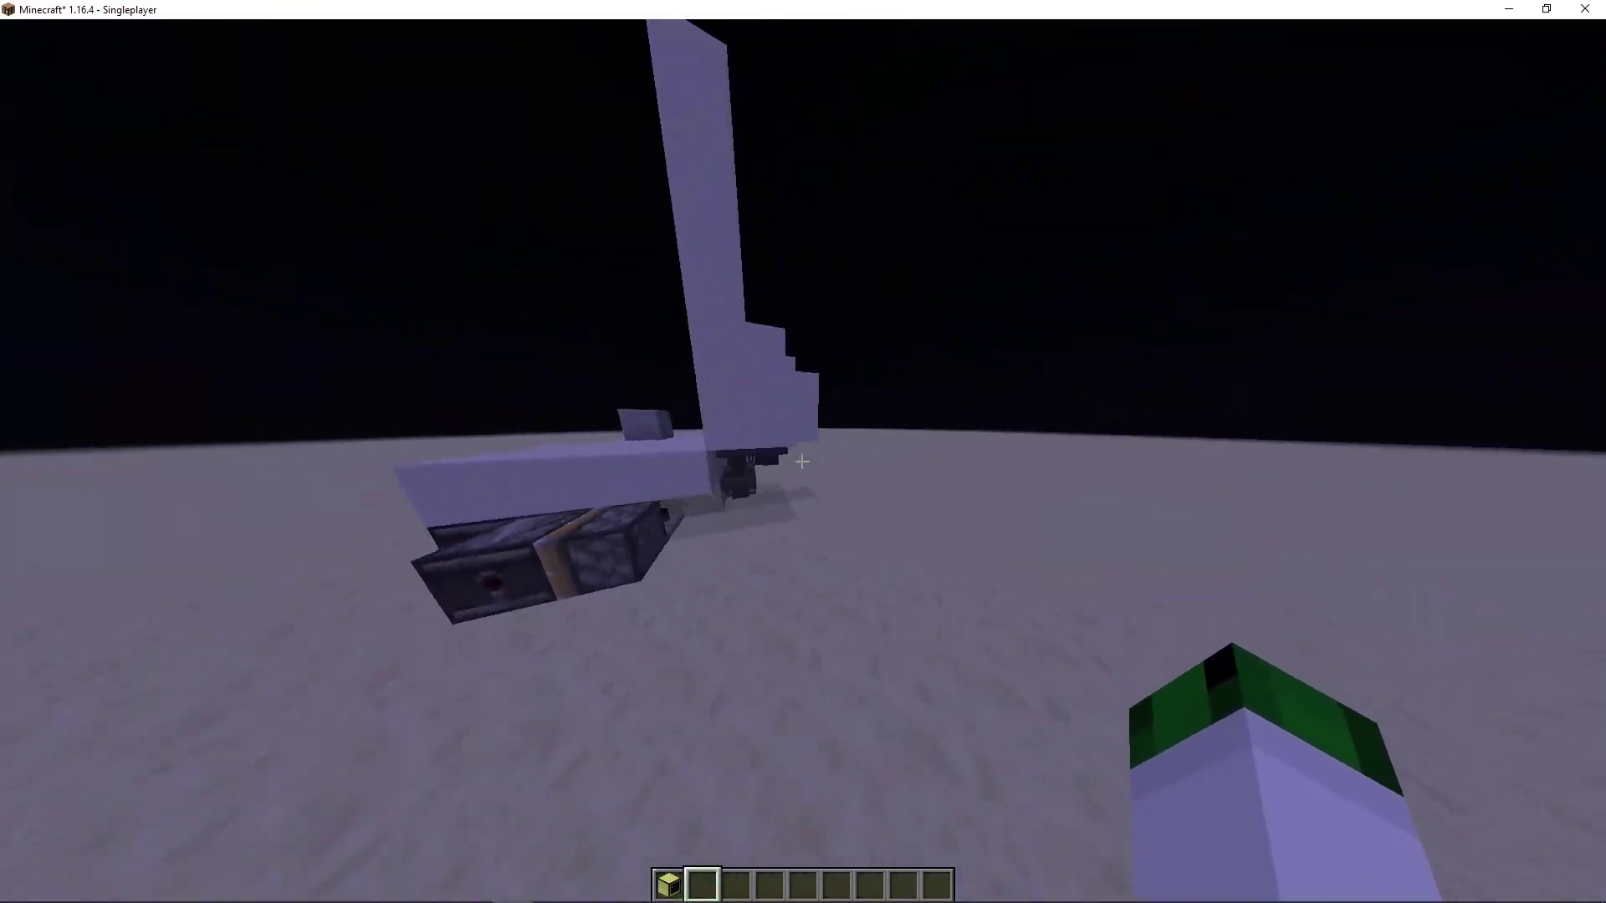
key("w")
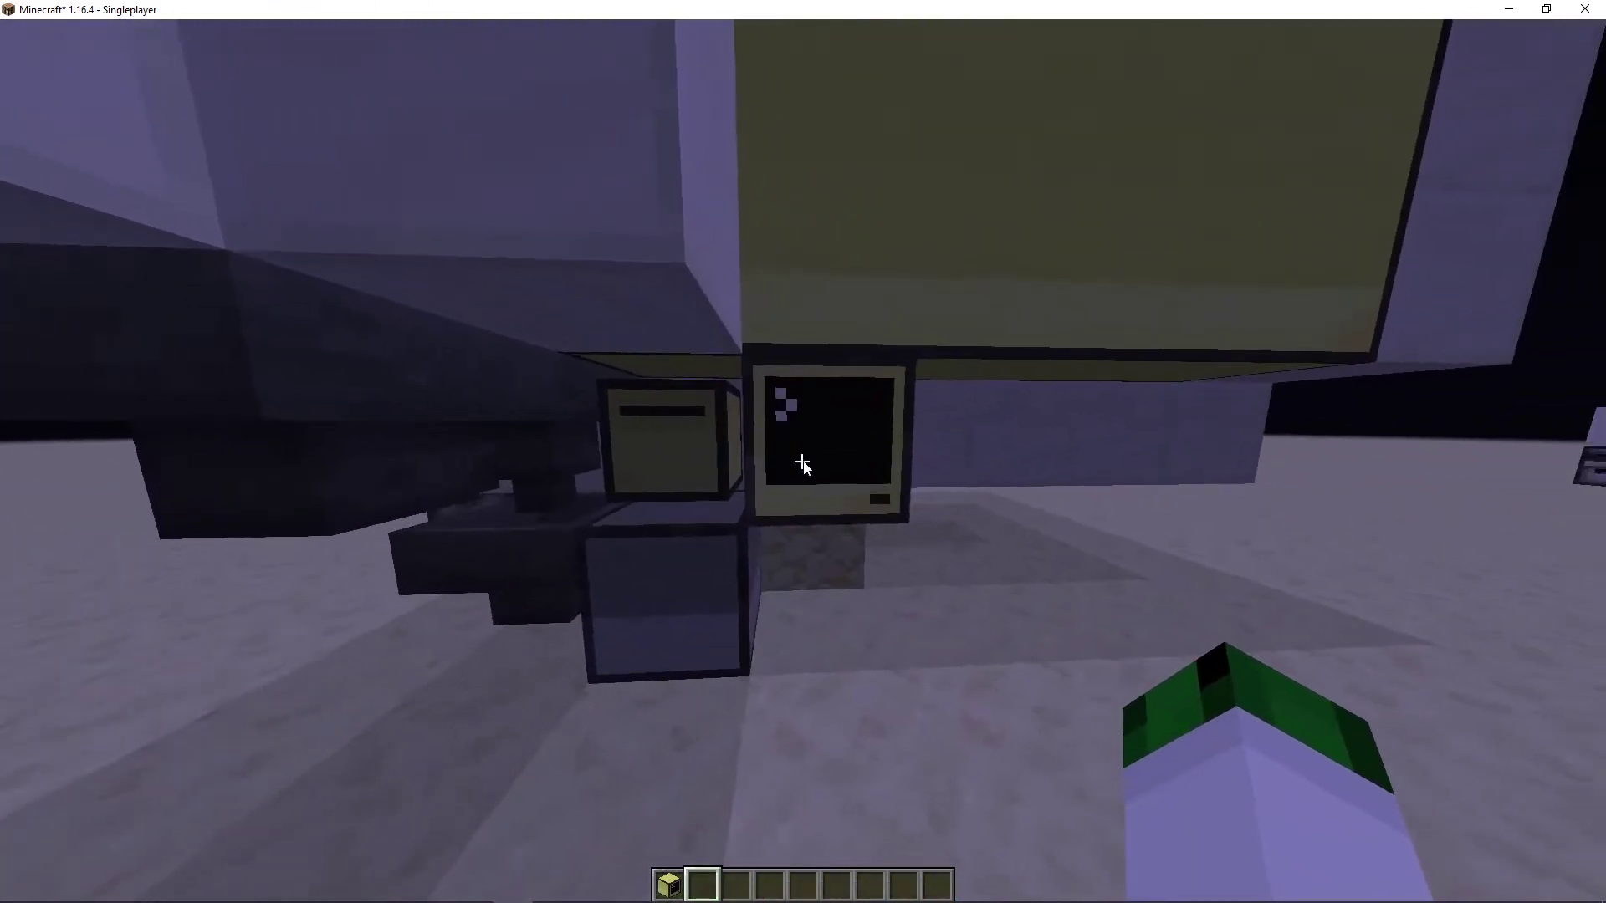
right_click(803, 452)
- Exit paint and list the blackjack folder's files with ls
key("ctrl")
key("Right")
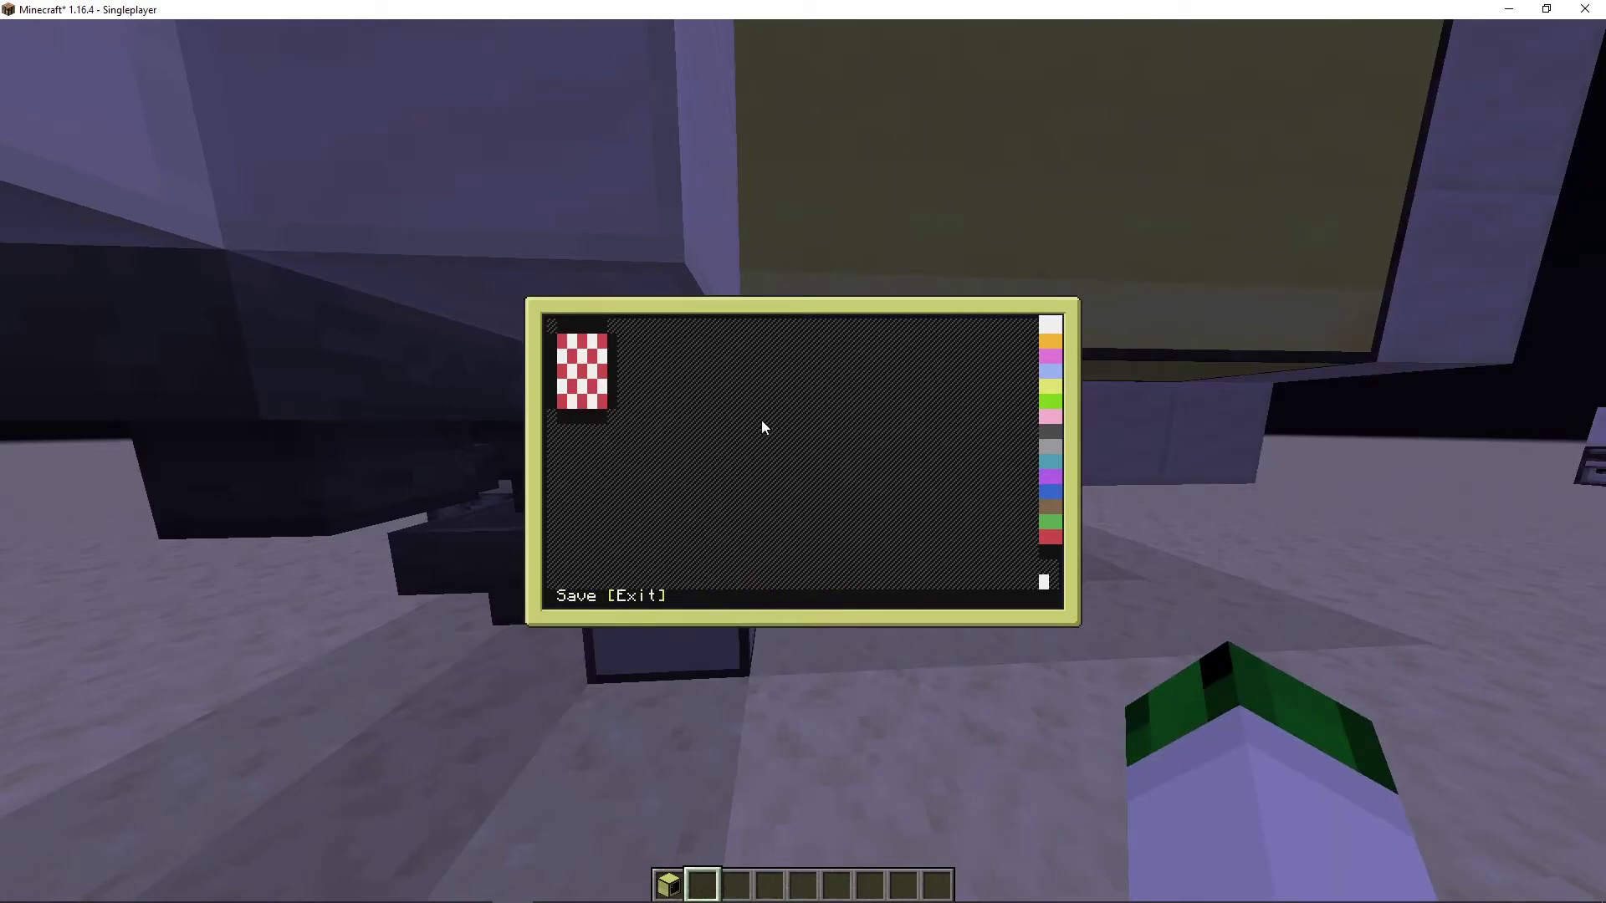
key("Return")
type("ls")
key("Return")
type("edit ca")
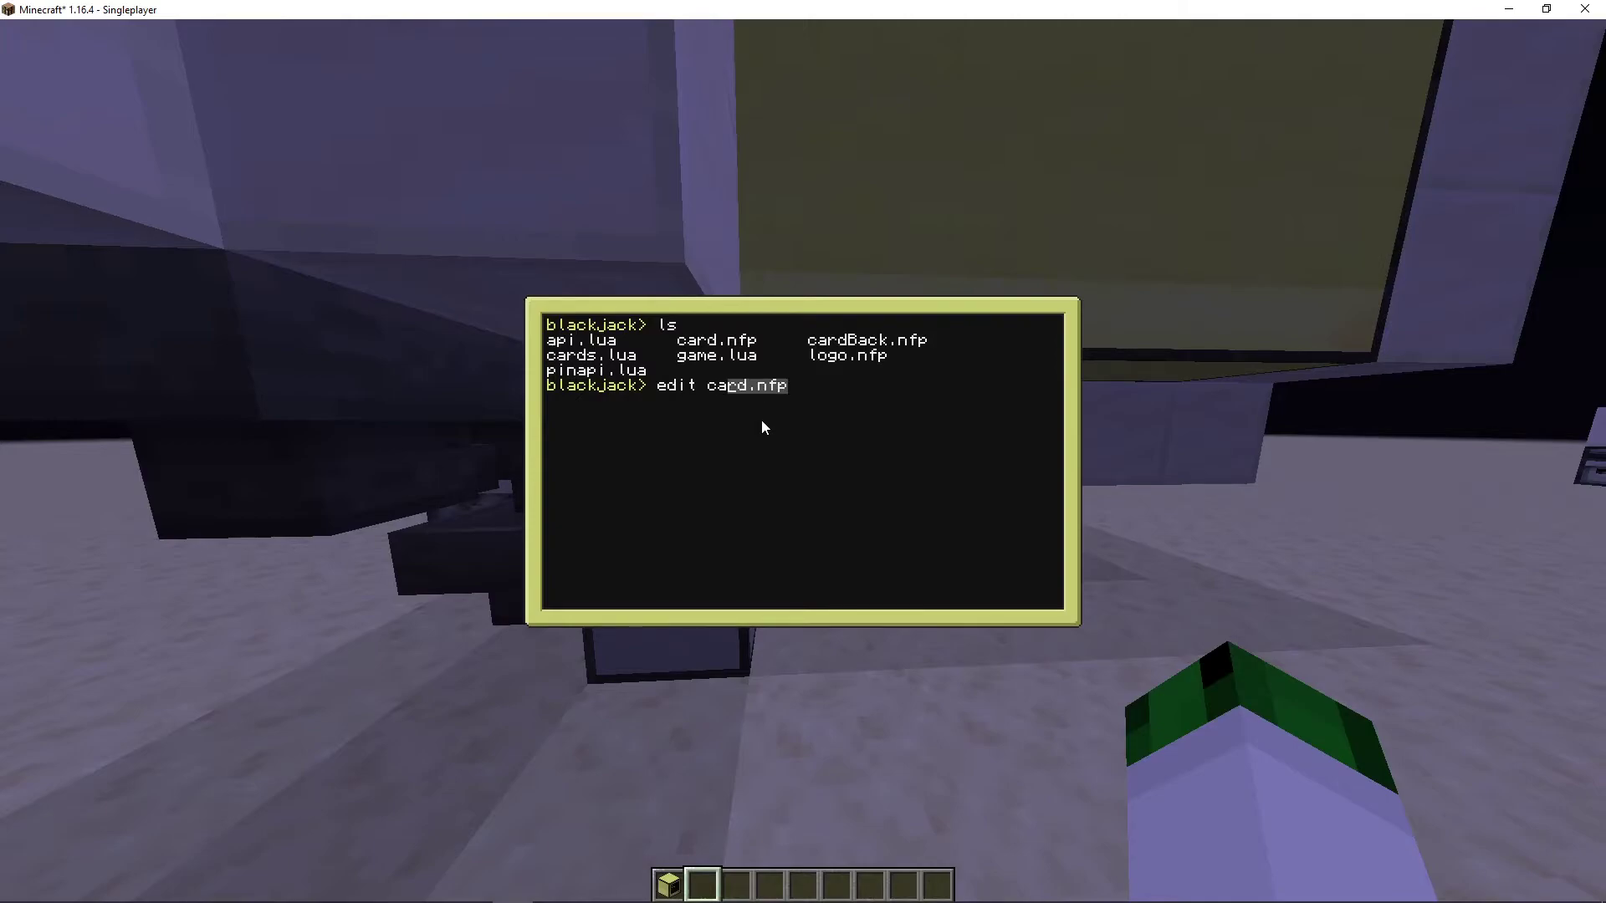
key("Down")
key("Down")
key("Tab")
key("Return")
scroll(762, 422, "down", 4)
scroll(726, 417, "down", 3)
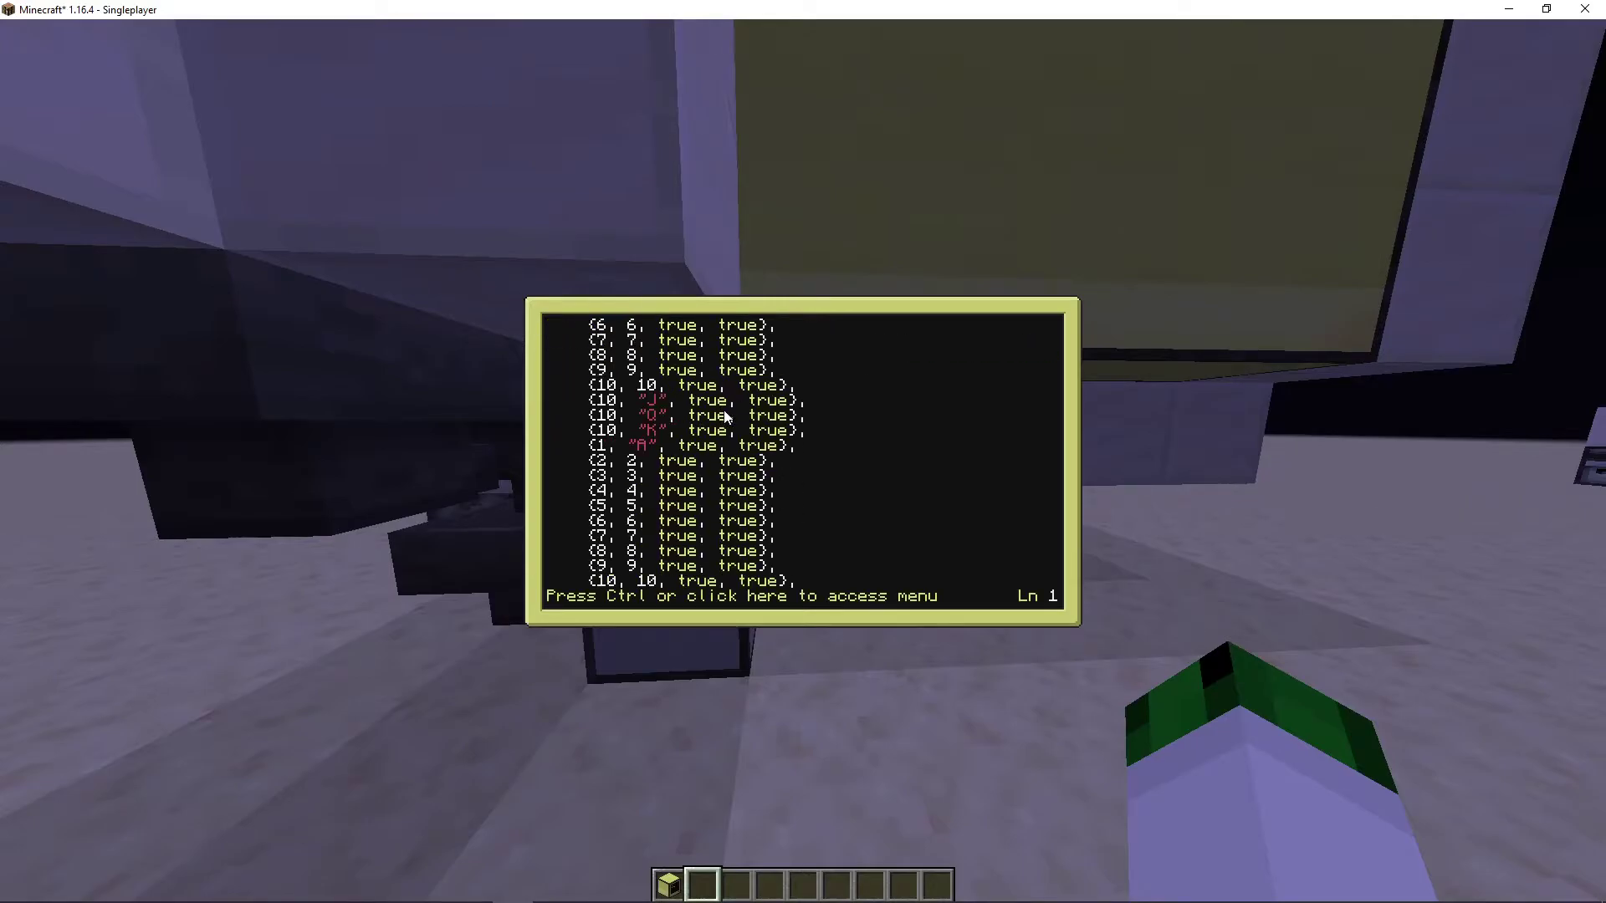
scroll(726, 416, "up", 7)
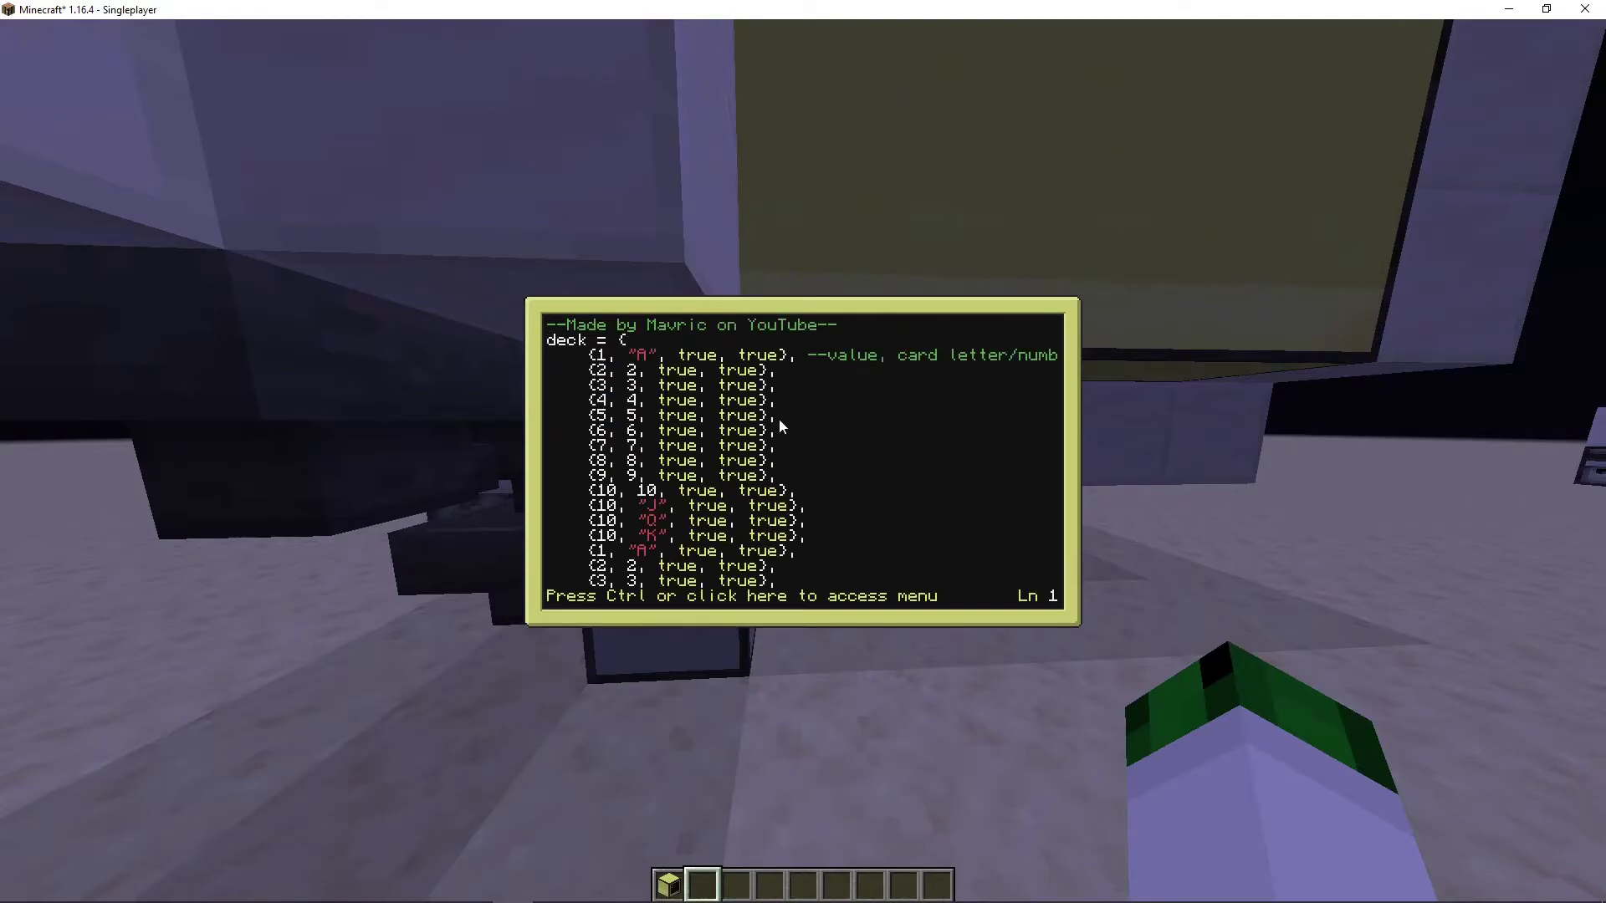
scroll(780, 424, "down", 4)
scroll(780, 424, "down", 13)
scroll(779, 425, "down", 1)
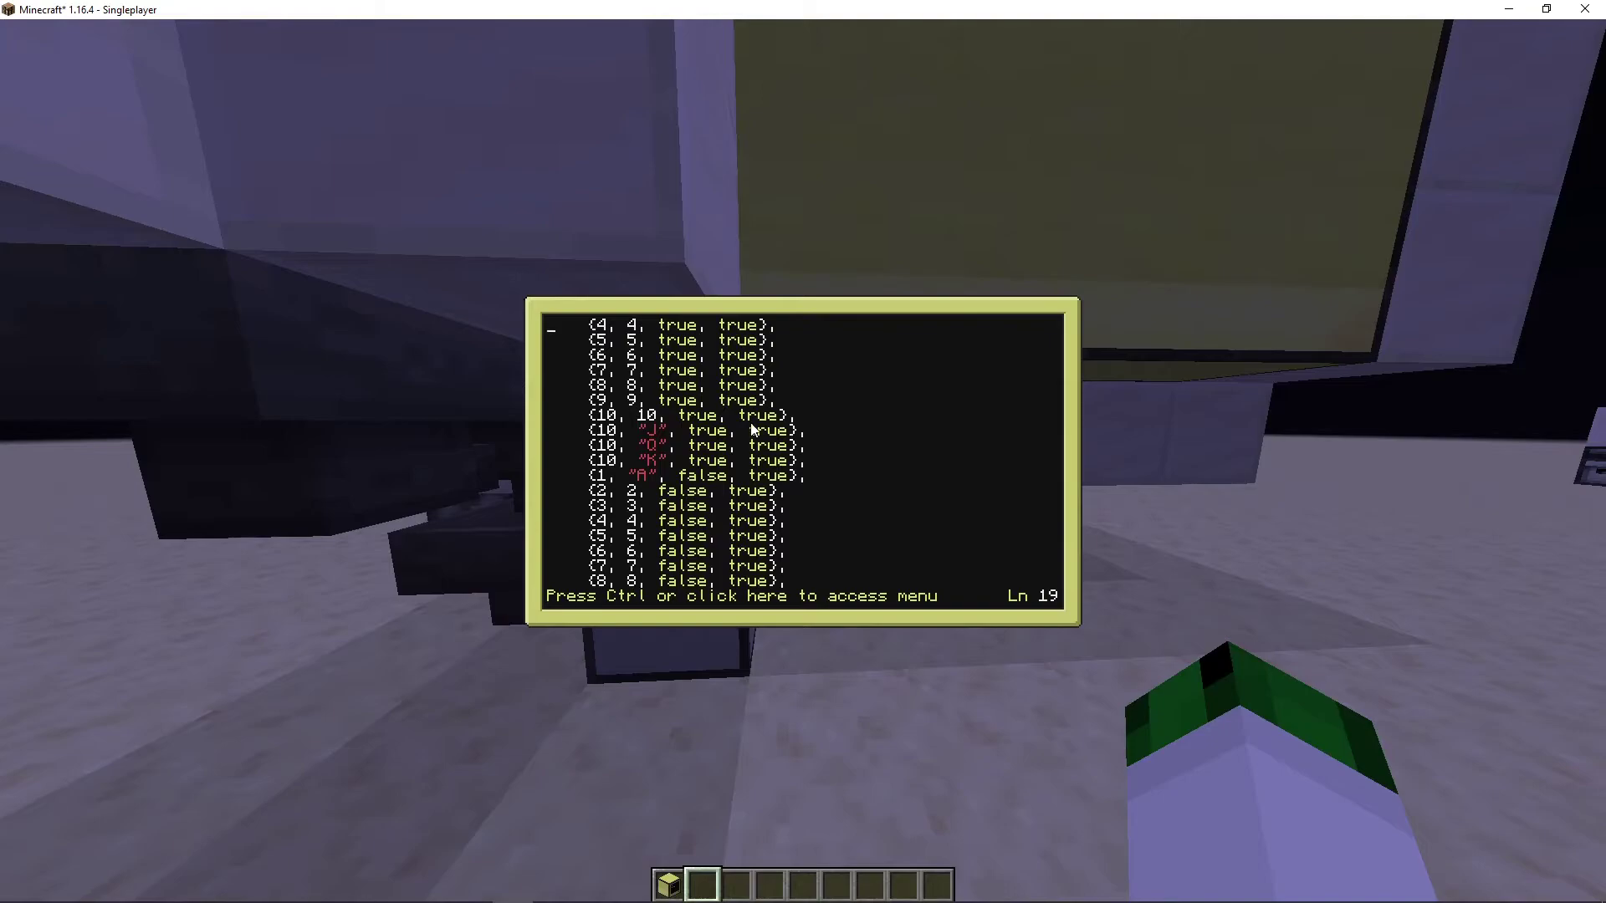
scroll(750, 426, "down", 15)
scroll(751, 427, "down", 12)
scroll(751, 427, "down", 9)
key("ctrl")
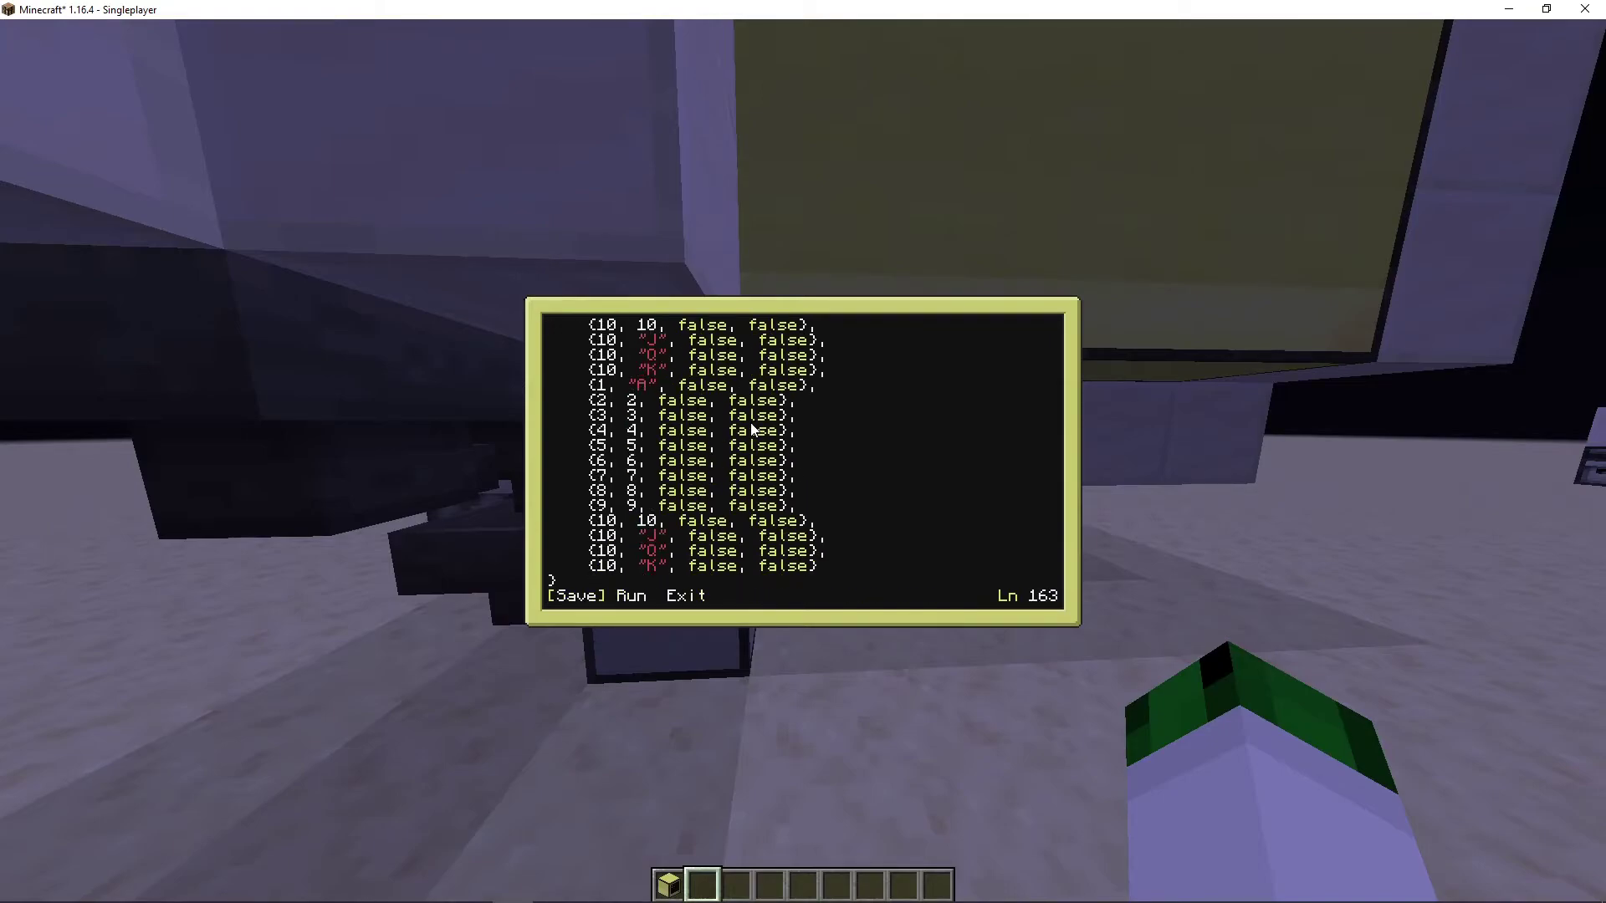
key("Left")
key("Right")
key("Return")
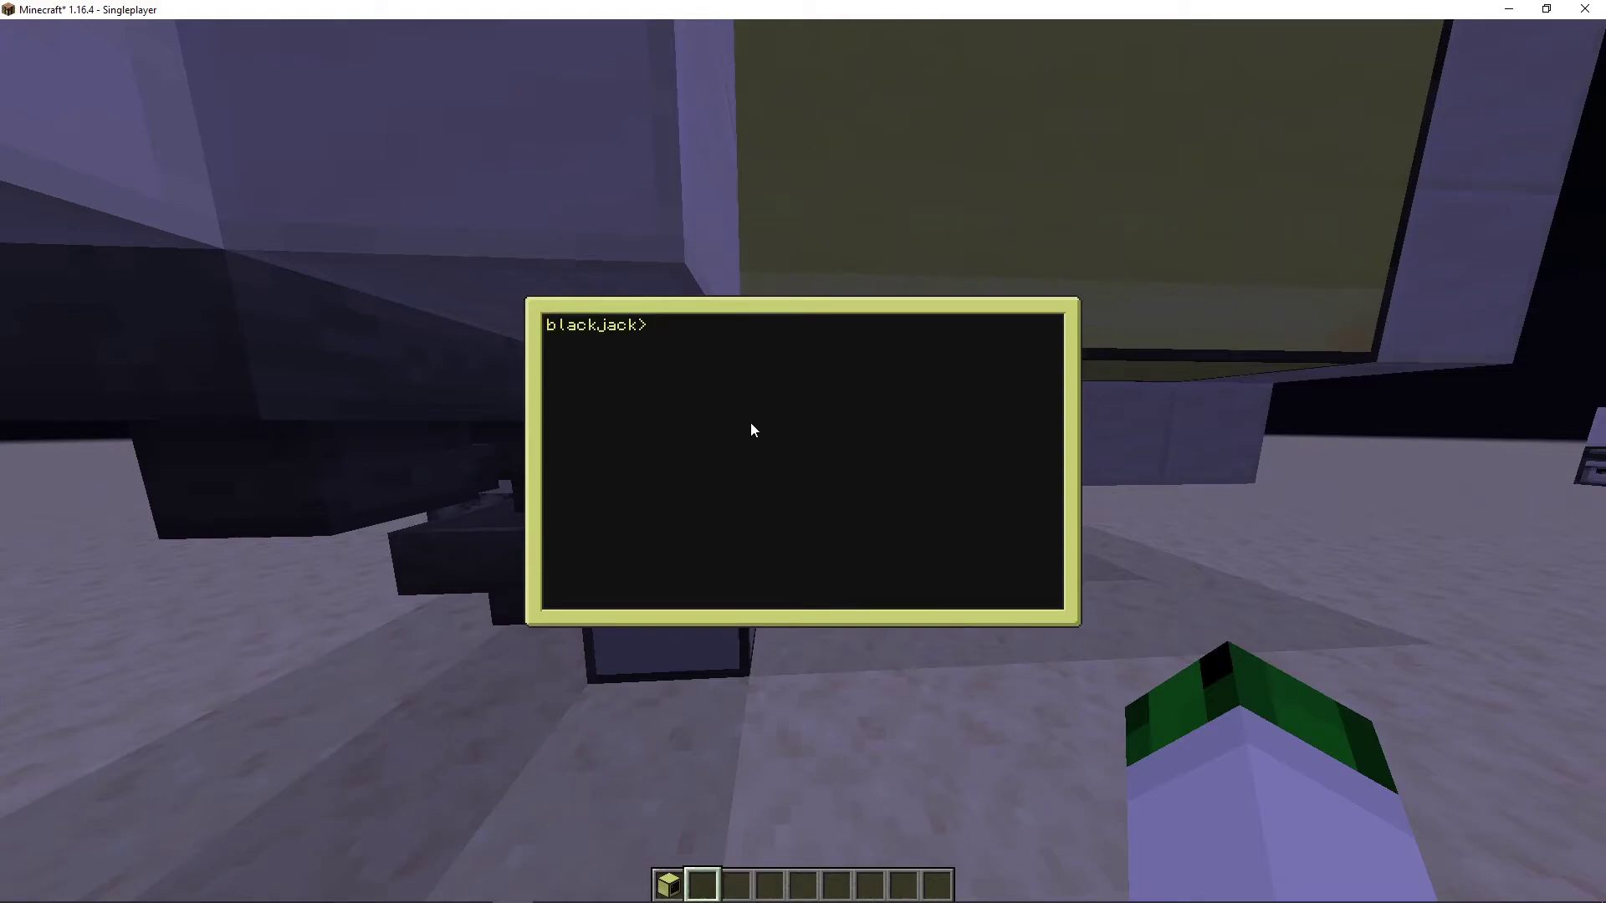
type("c")
- Clear the dealer[1] and cards.dealer[1] attempts from the shell prompt
key("BackSpace")
type("dealer")
type("[1]")
key("BackSpace")
key("BackSpace")
key("BackSpace")
key("BackSpace")
type("cards")
type(".dealer")
type("[1]")
key("BackSpace")
key("BackSpace")
key("BackSpace")
key("BackSpace")
type("edit a")
- Open blackjack/api.lua and review its button tables and os.loadAPI line
key("Tab")
key("Return")
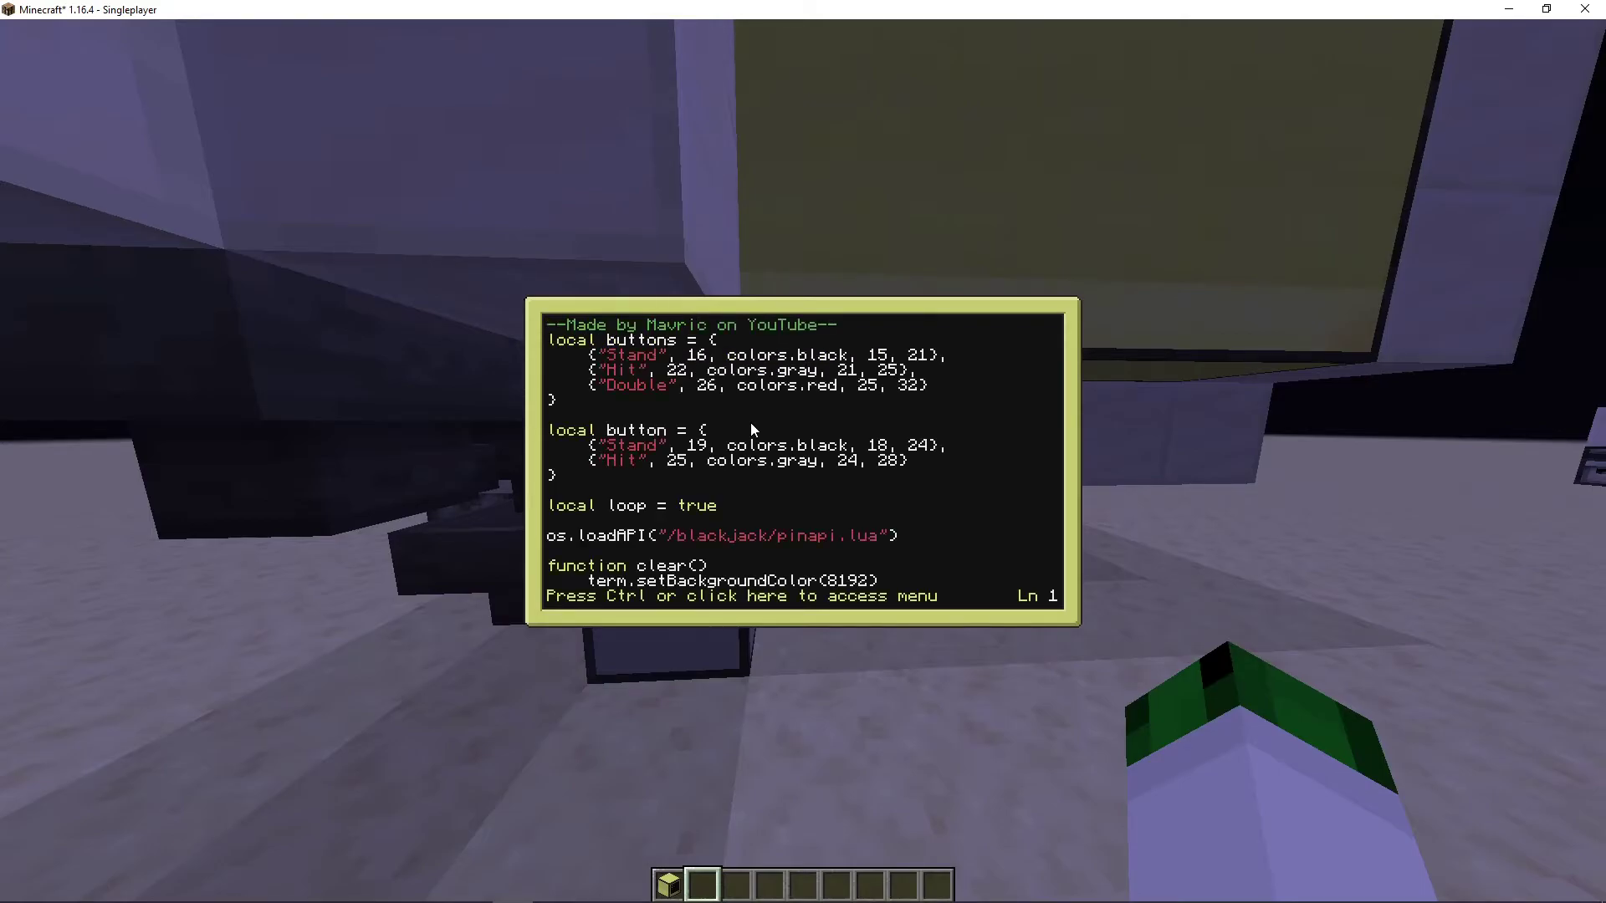
left_click(761, 347)
left_click_drag(654, 411, 640, 467)
left_click(634, 474)
scroll(634, 473, "down", 2)
scroll(633, 473, "down", 2)
scroll(636, 477, "down", 6)
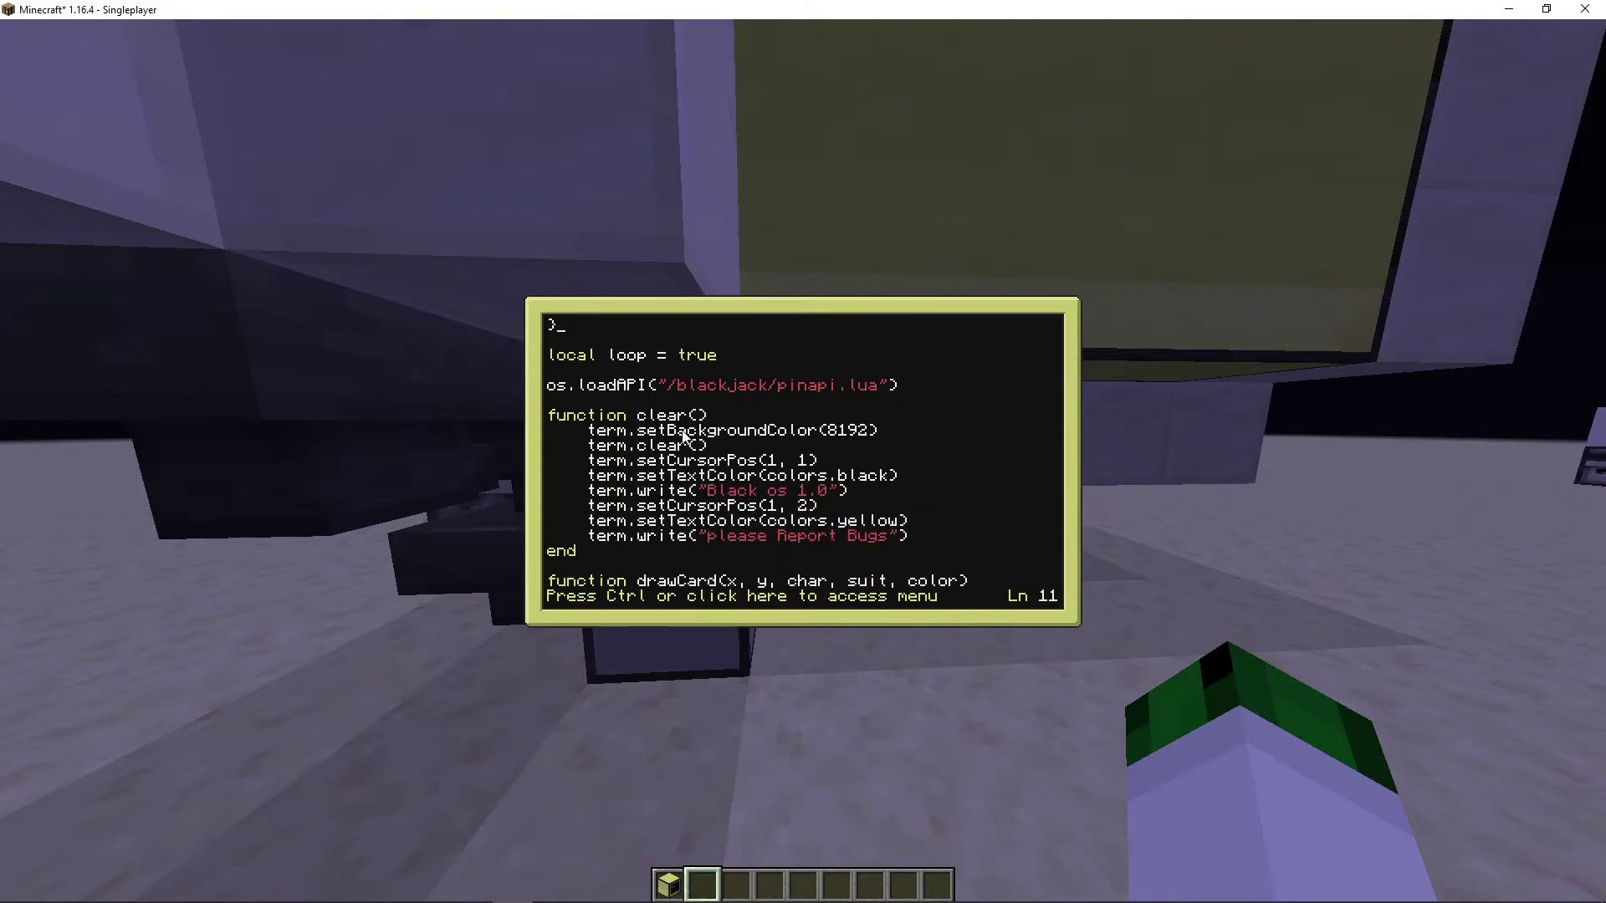
left_click(752, 391)
scroll(679, 434, "down", 3)
- Read through the clear, drawCard, drawBack, drawBet, drawButton and checkPress functions
left_click(714, 374)
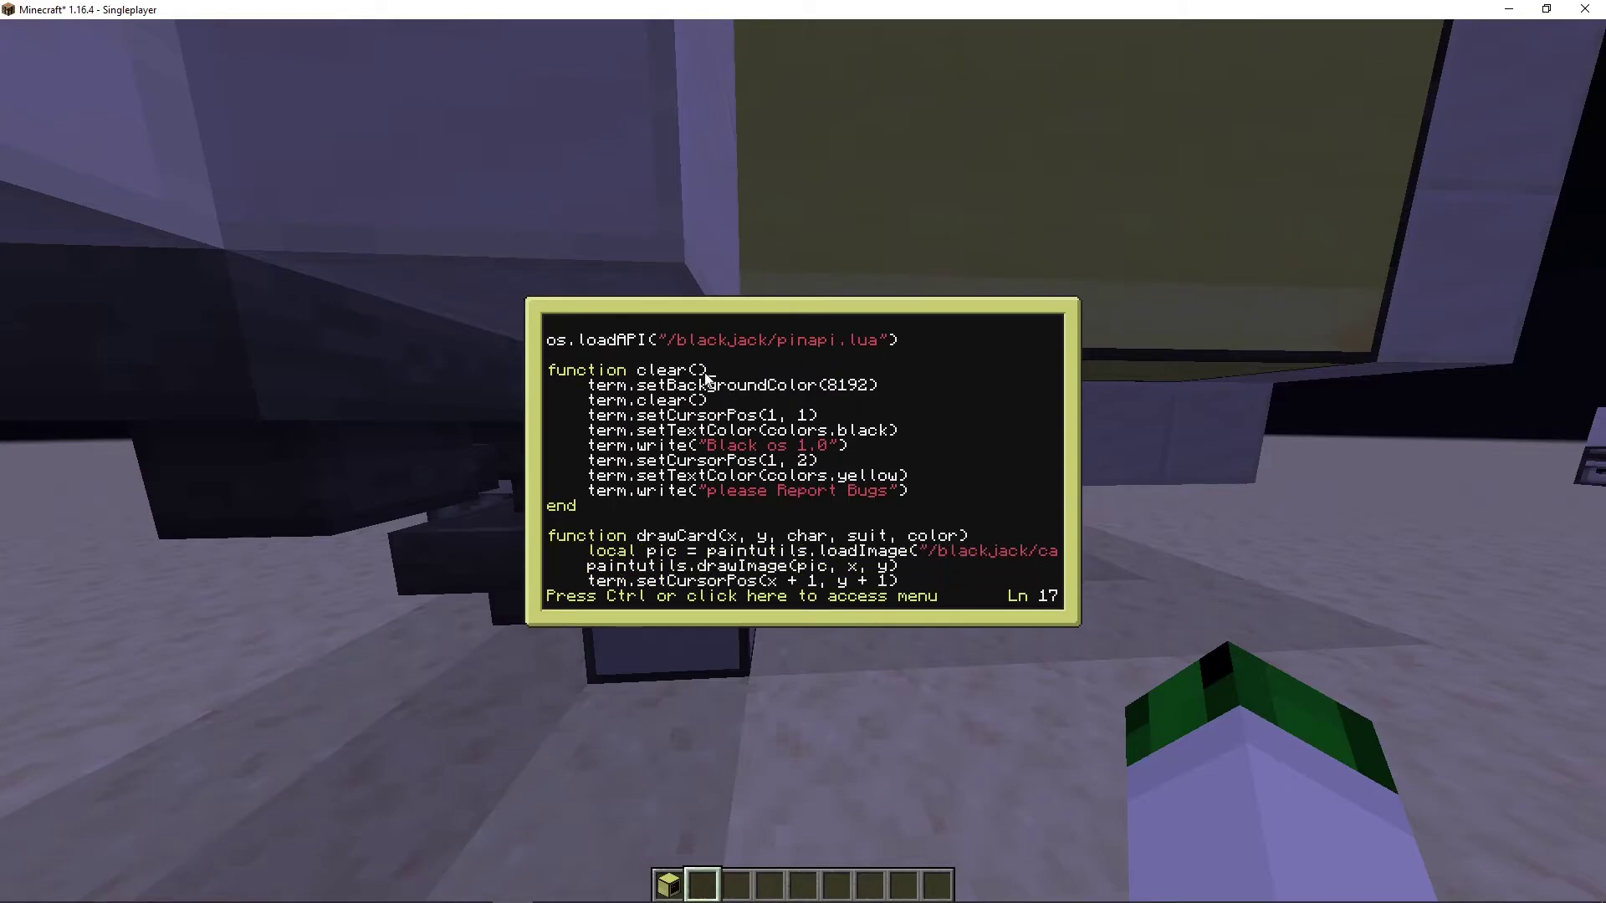
left_click(697, 449)
scroll(696, 496, "down", 1)
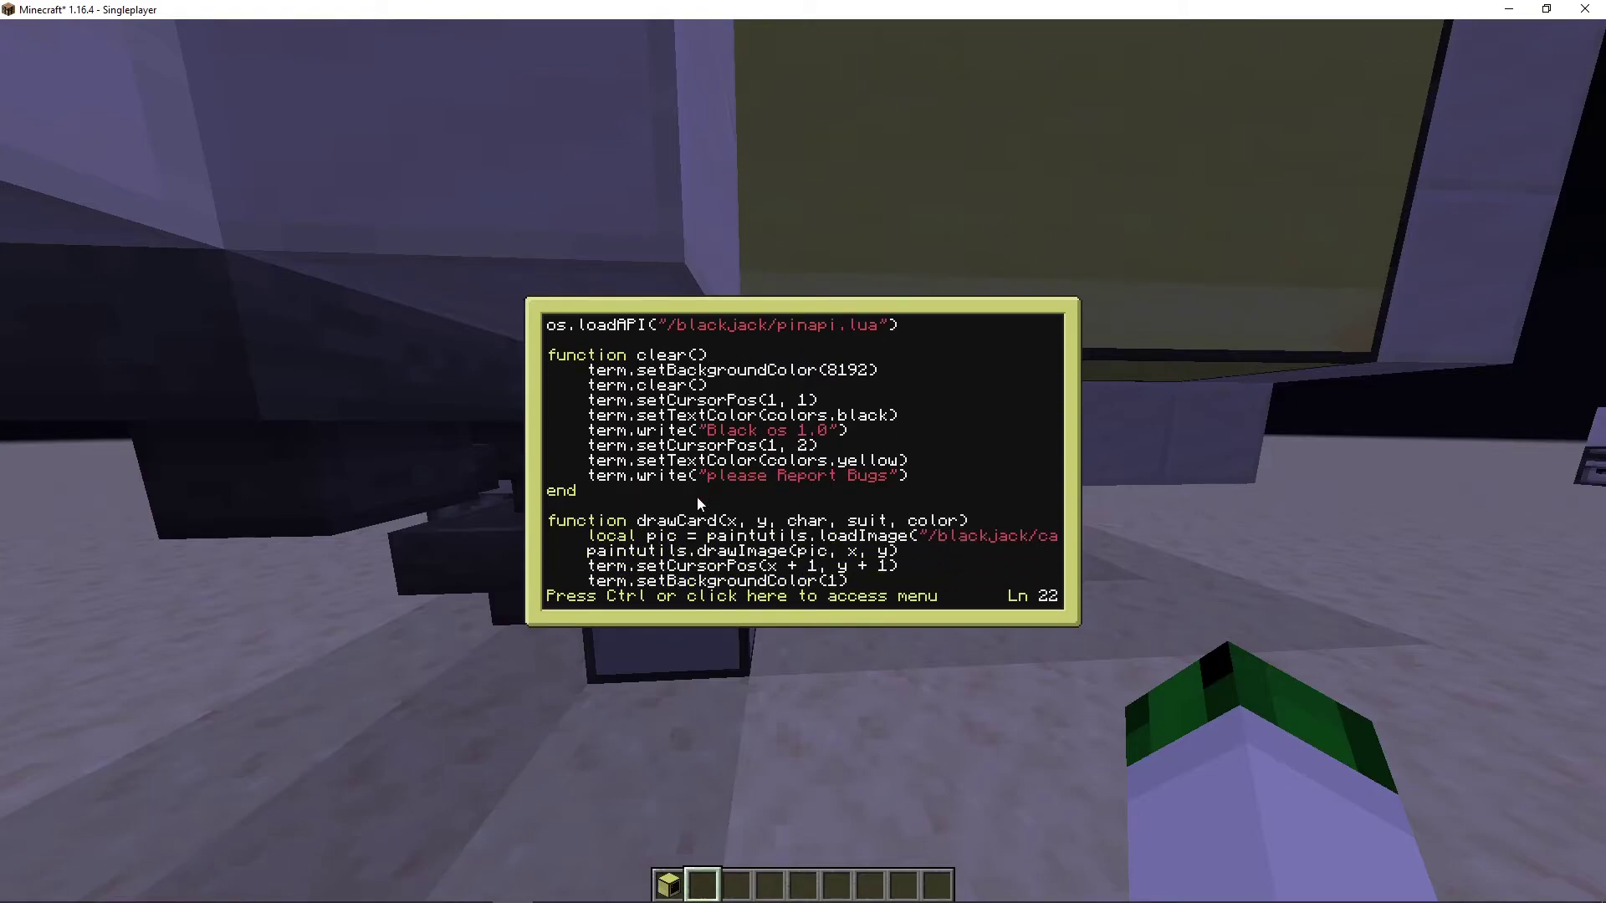
scroll(696, 496, "down", 1)
left_click(705, 509)
scroll(706, 518, "down", 6)
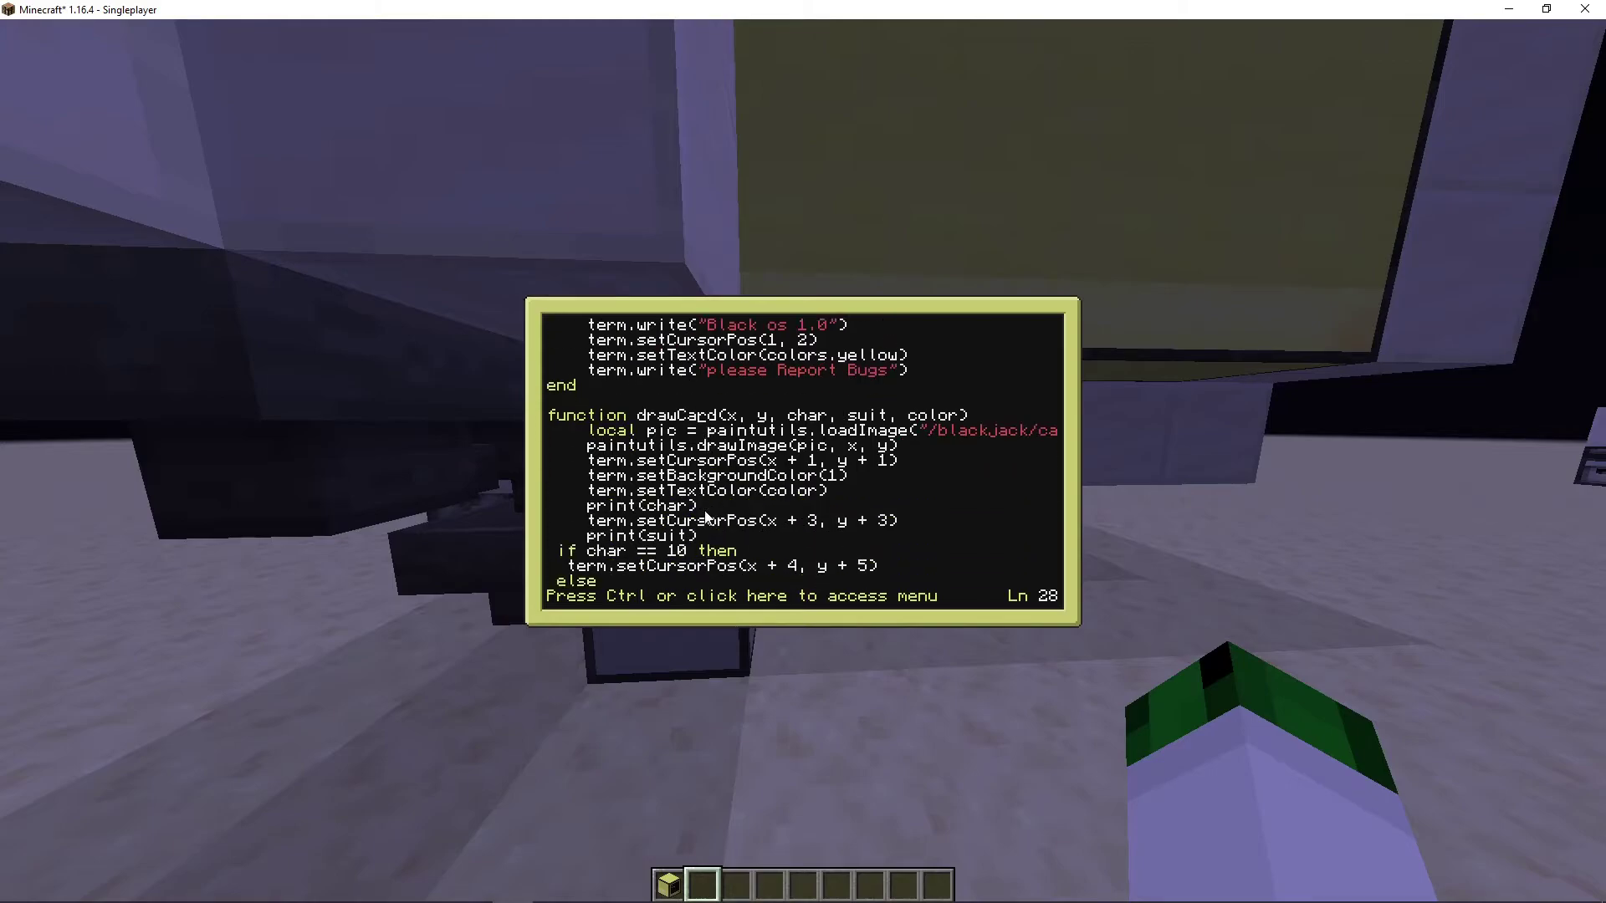
left_click(769, 441)
scroll(883, 442, "down", 6)
scroll(698, 482, "down", 5)
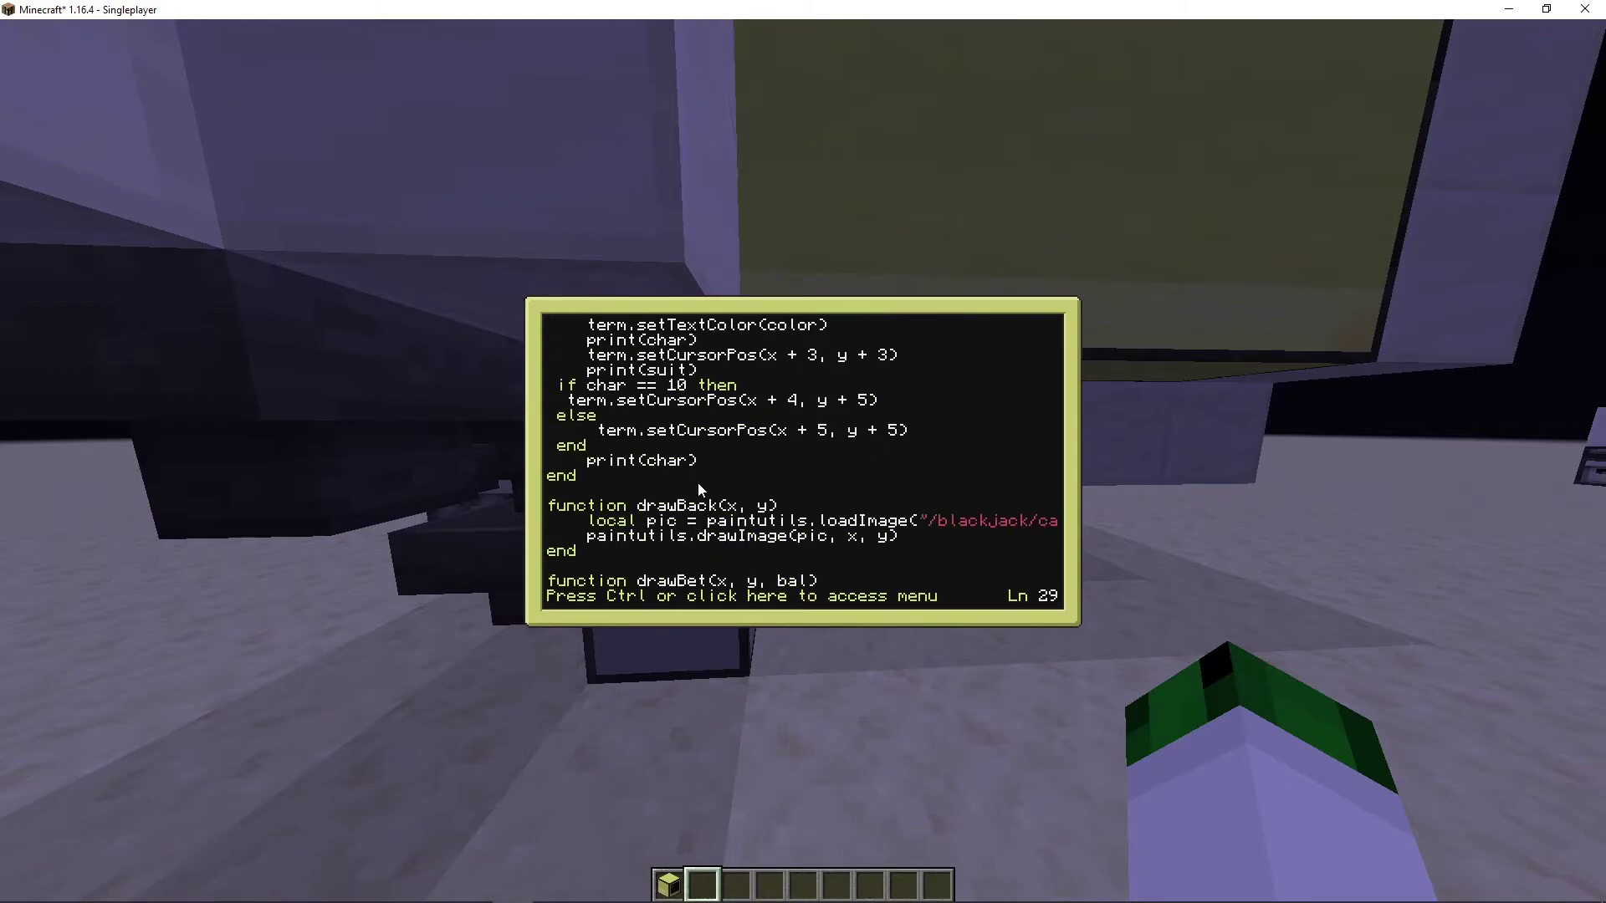
left_click(712, 508)
scroll(702, 511, "down", 6)
left_click(704, 508)
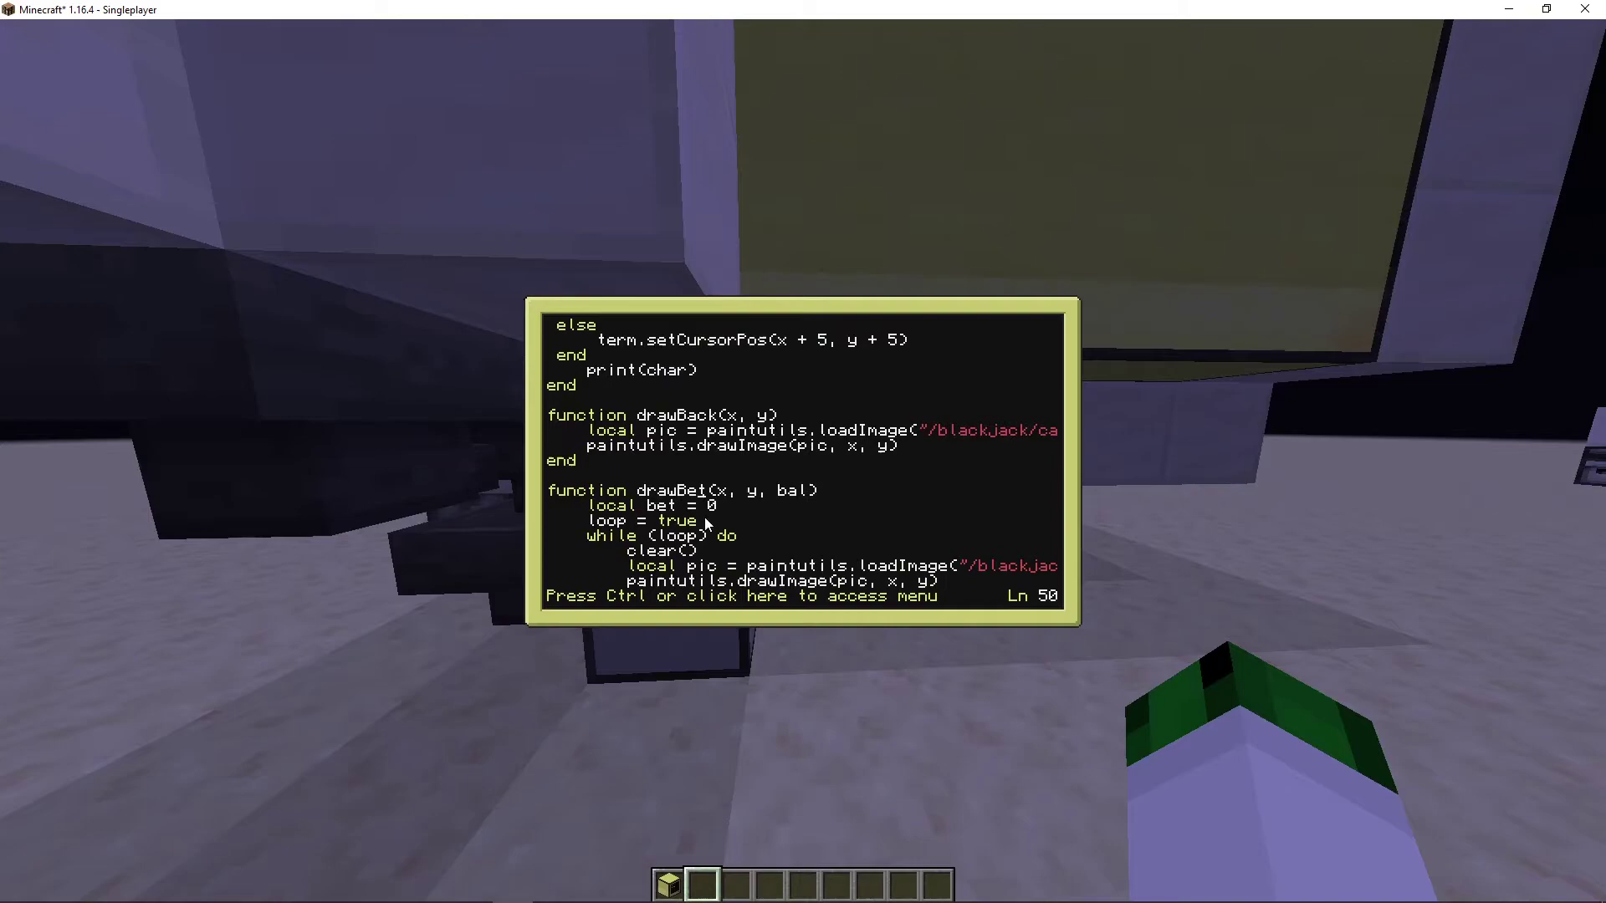
scroll(704, 517, "down", 7)
scroll(707, 517, "down", 8)
scroll(709, 518, "down", 8)
scroll(710, 514, "down", 3)
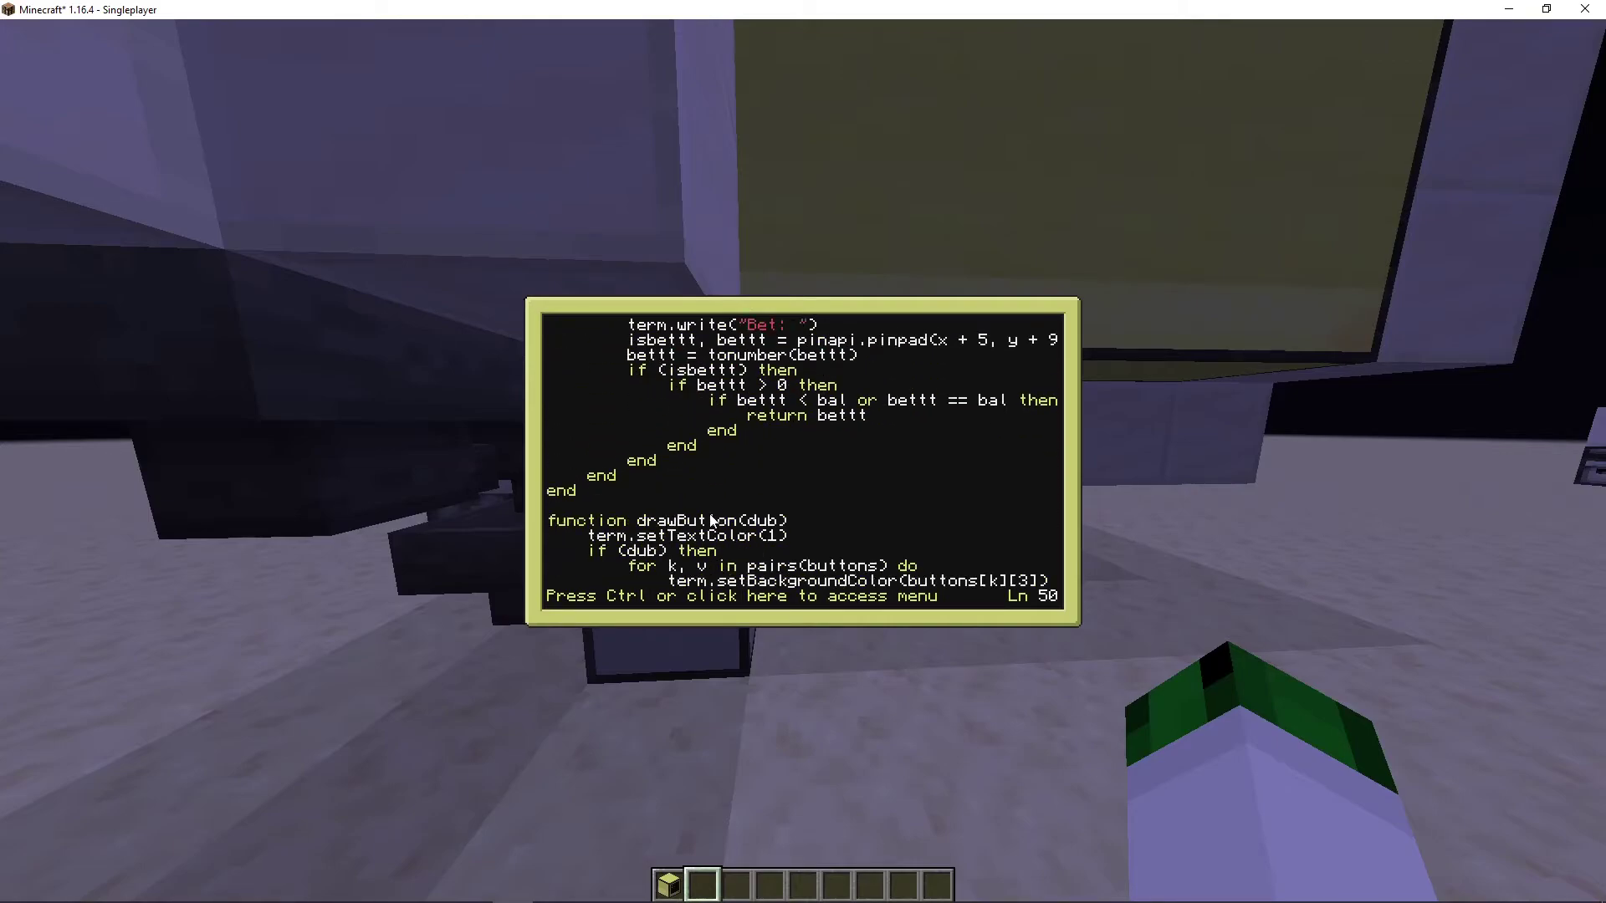
left_click(748, 488)
scroll(750, 492, "down", 2)
scroll(749, 494, "down", 4)
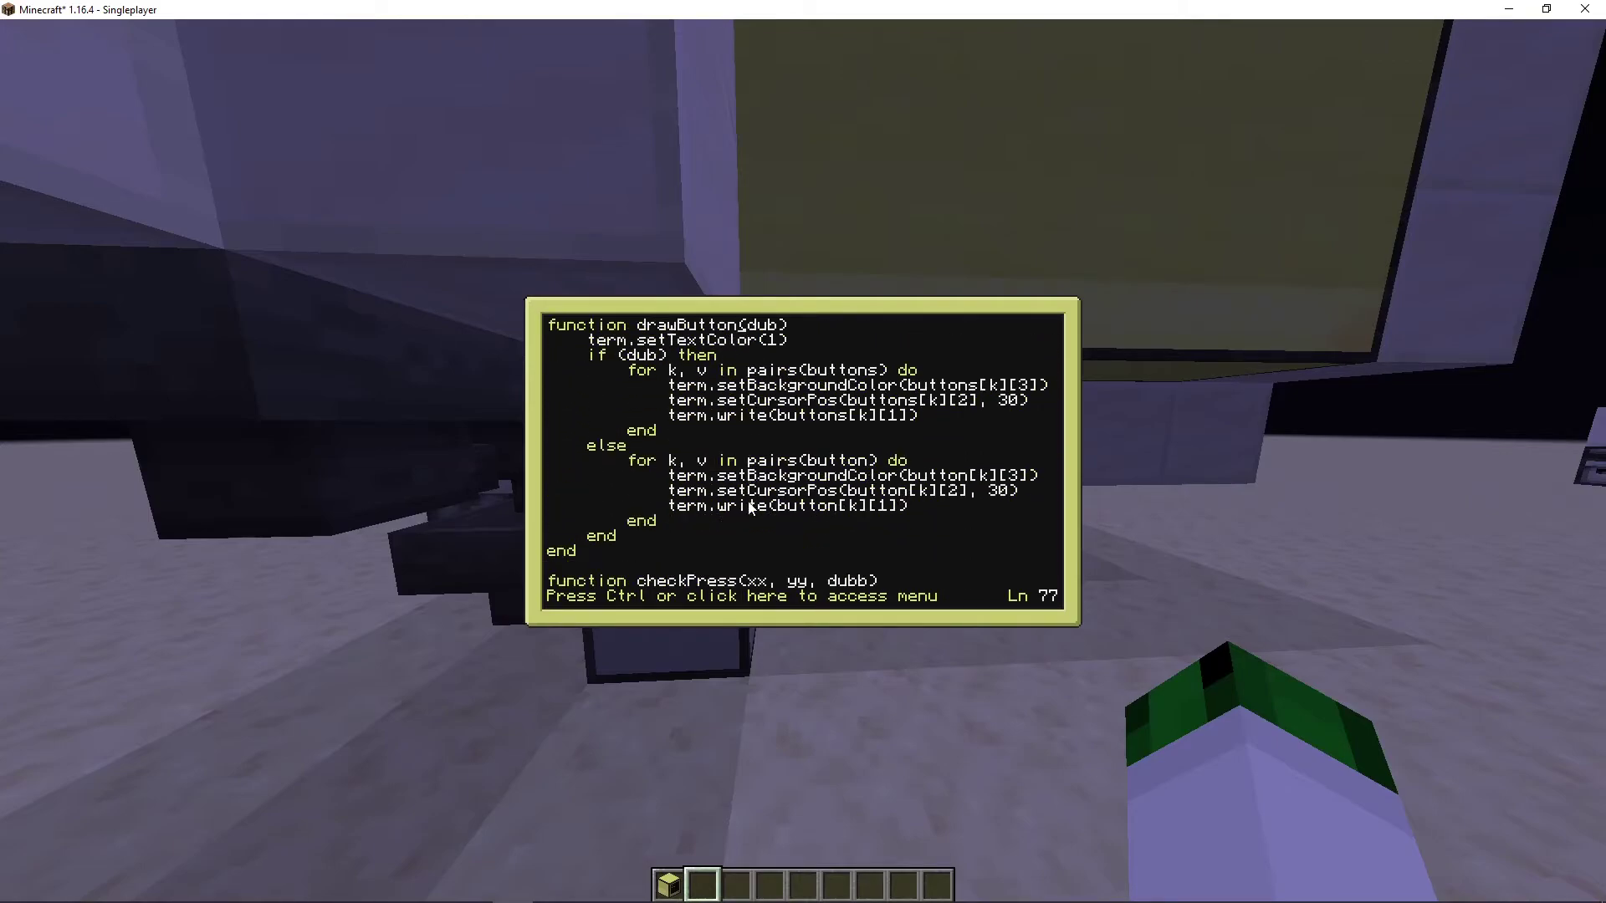
scroll(746, 496, "down", 7)
left_click(737, 491)
scroll(738, 540, "down", 2)
scroll(738, 540, "down", 6)
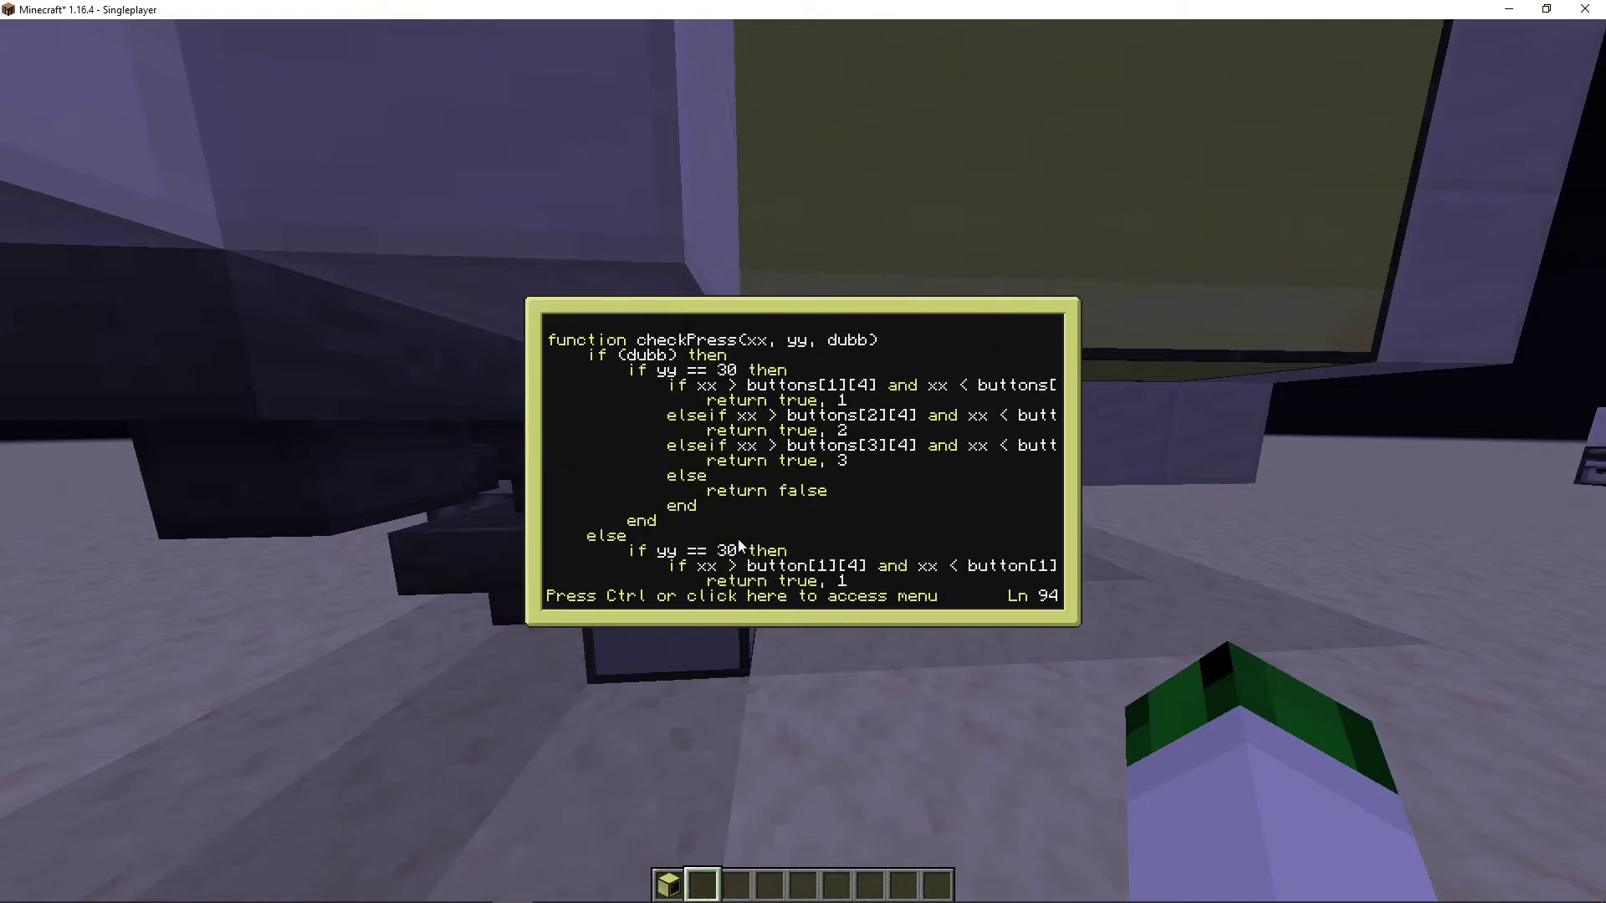
scroll(738, 539, "down", 7)
- Save api.lua and exit the editor to the blackjack prompt
key("ctrl")
key("Return")
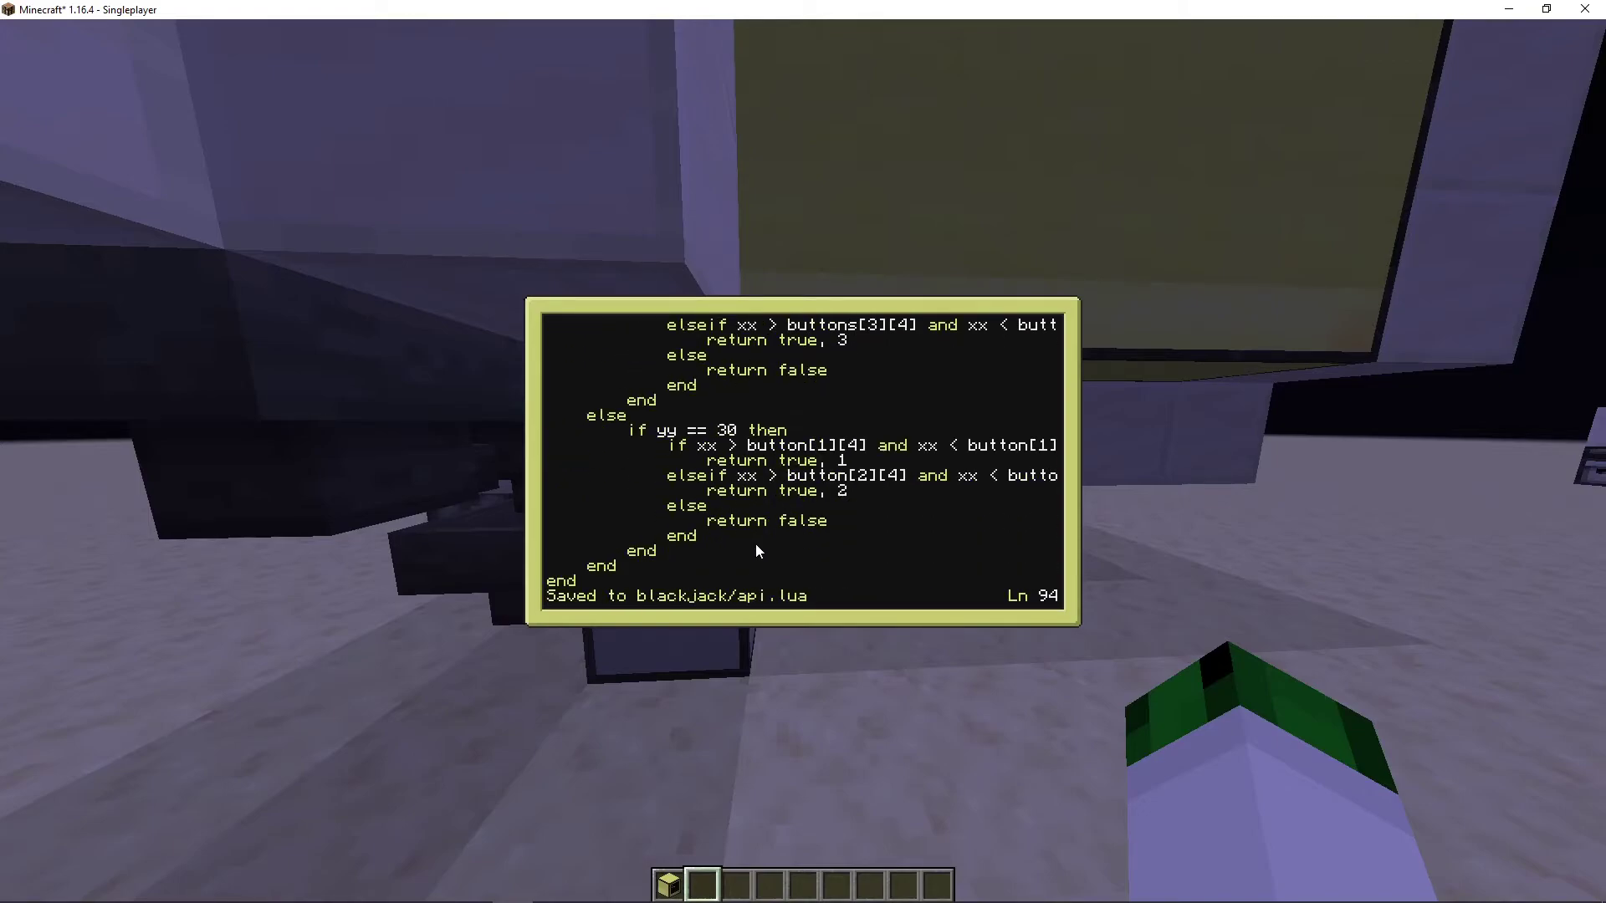
key("Right")
key("Right")
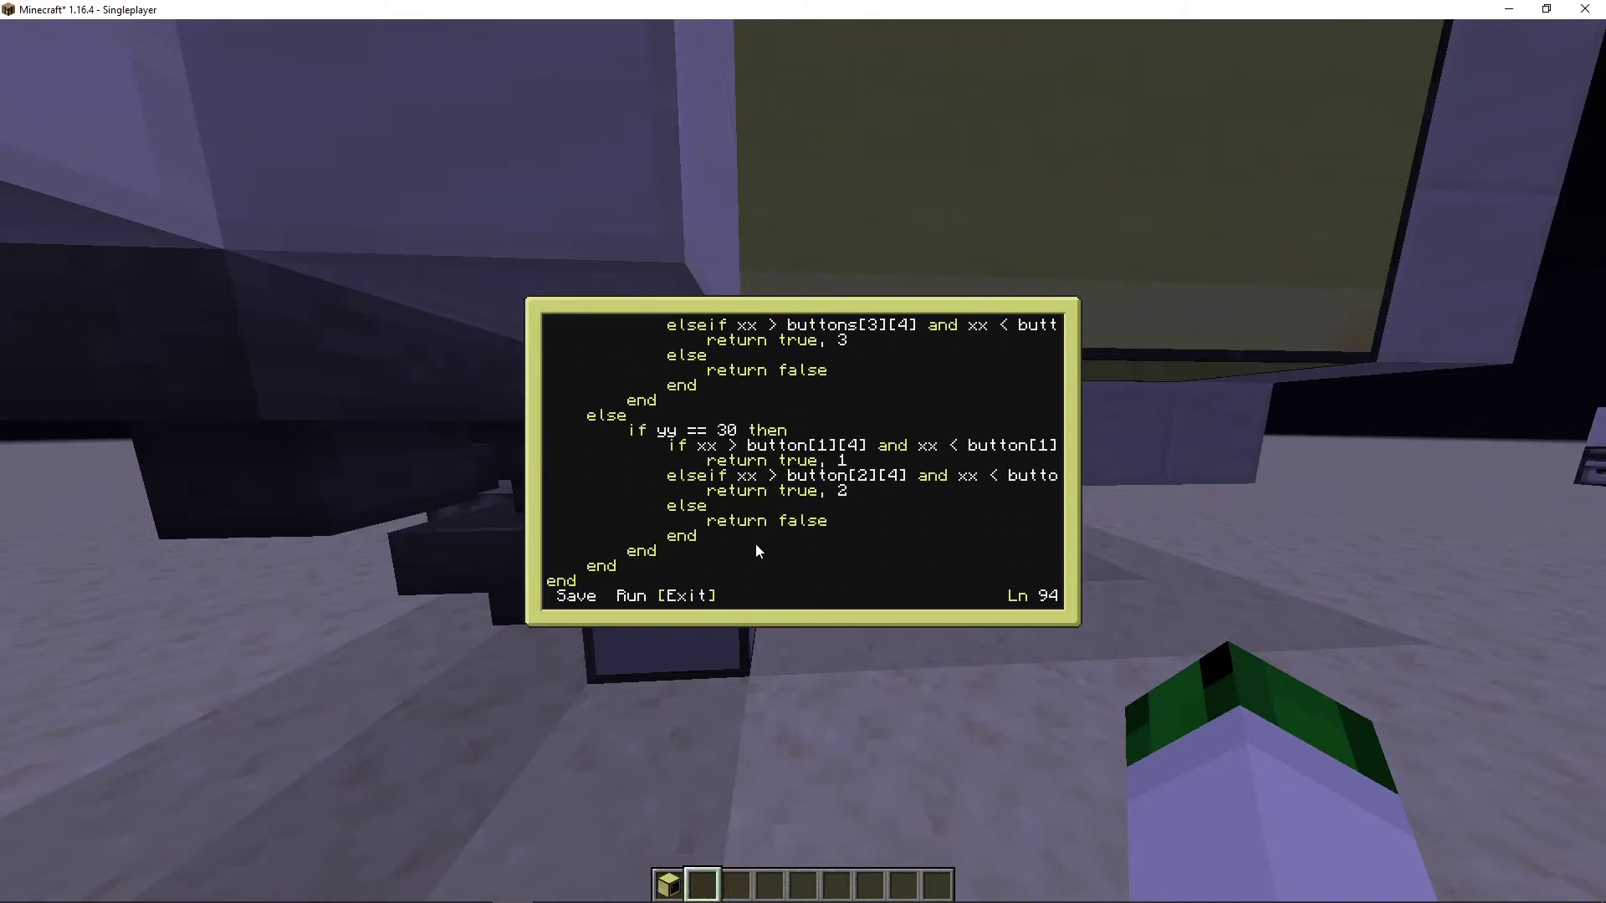
key("Return")
type("edit ")
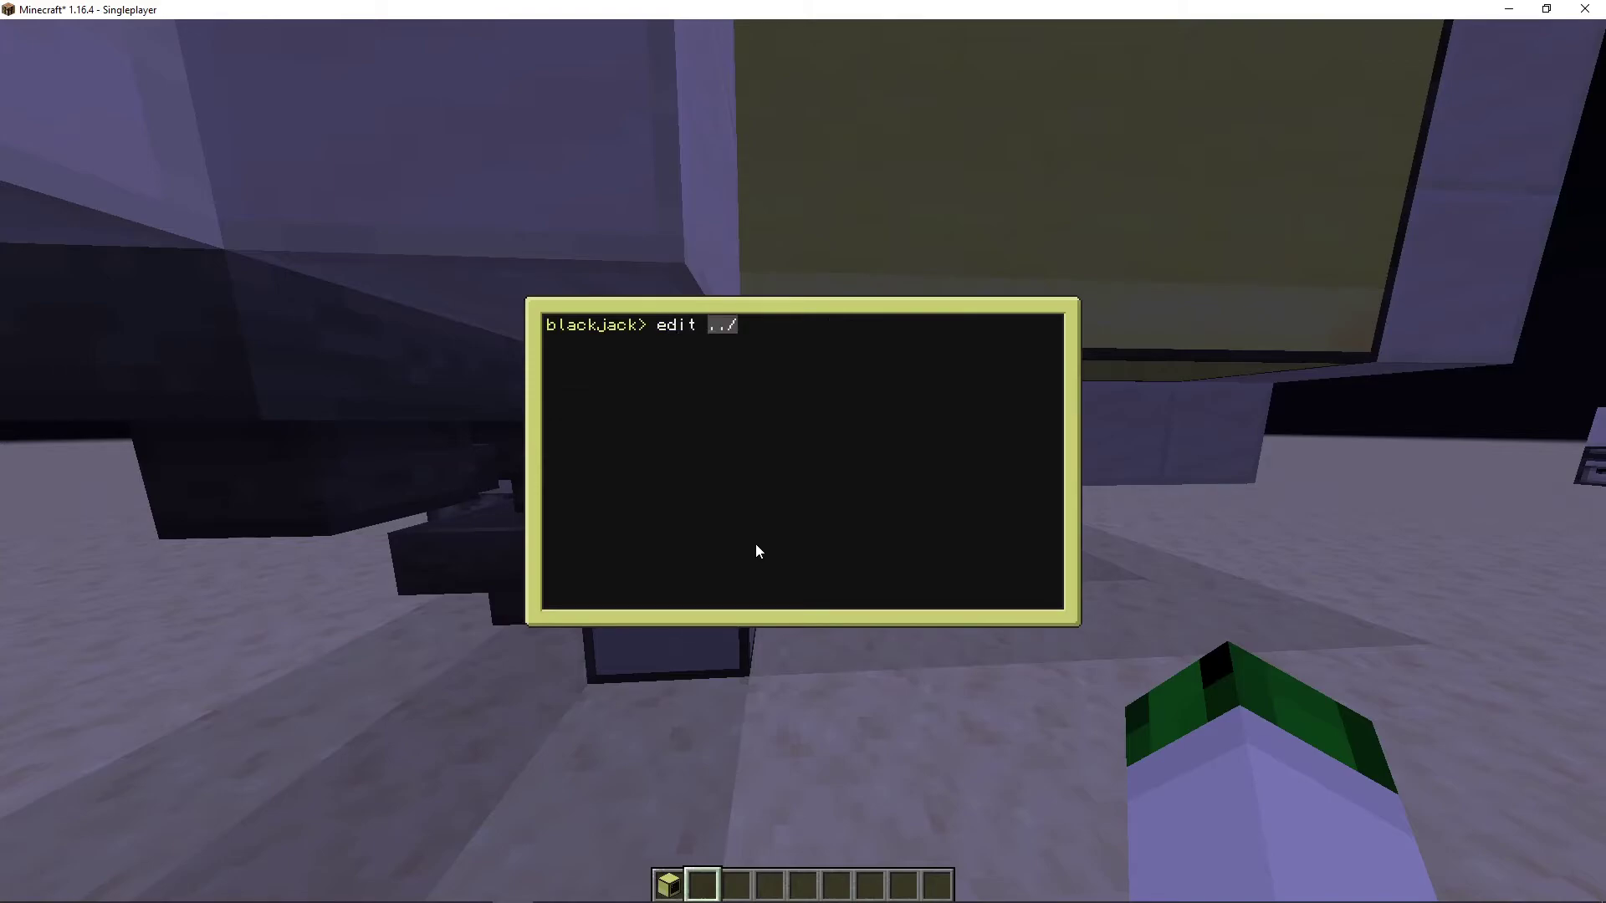
type("g")
- Open game.lua in the editor, then close and reopen the computer screen
key("Tab")
key("Return")
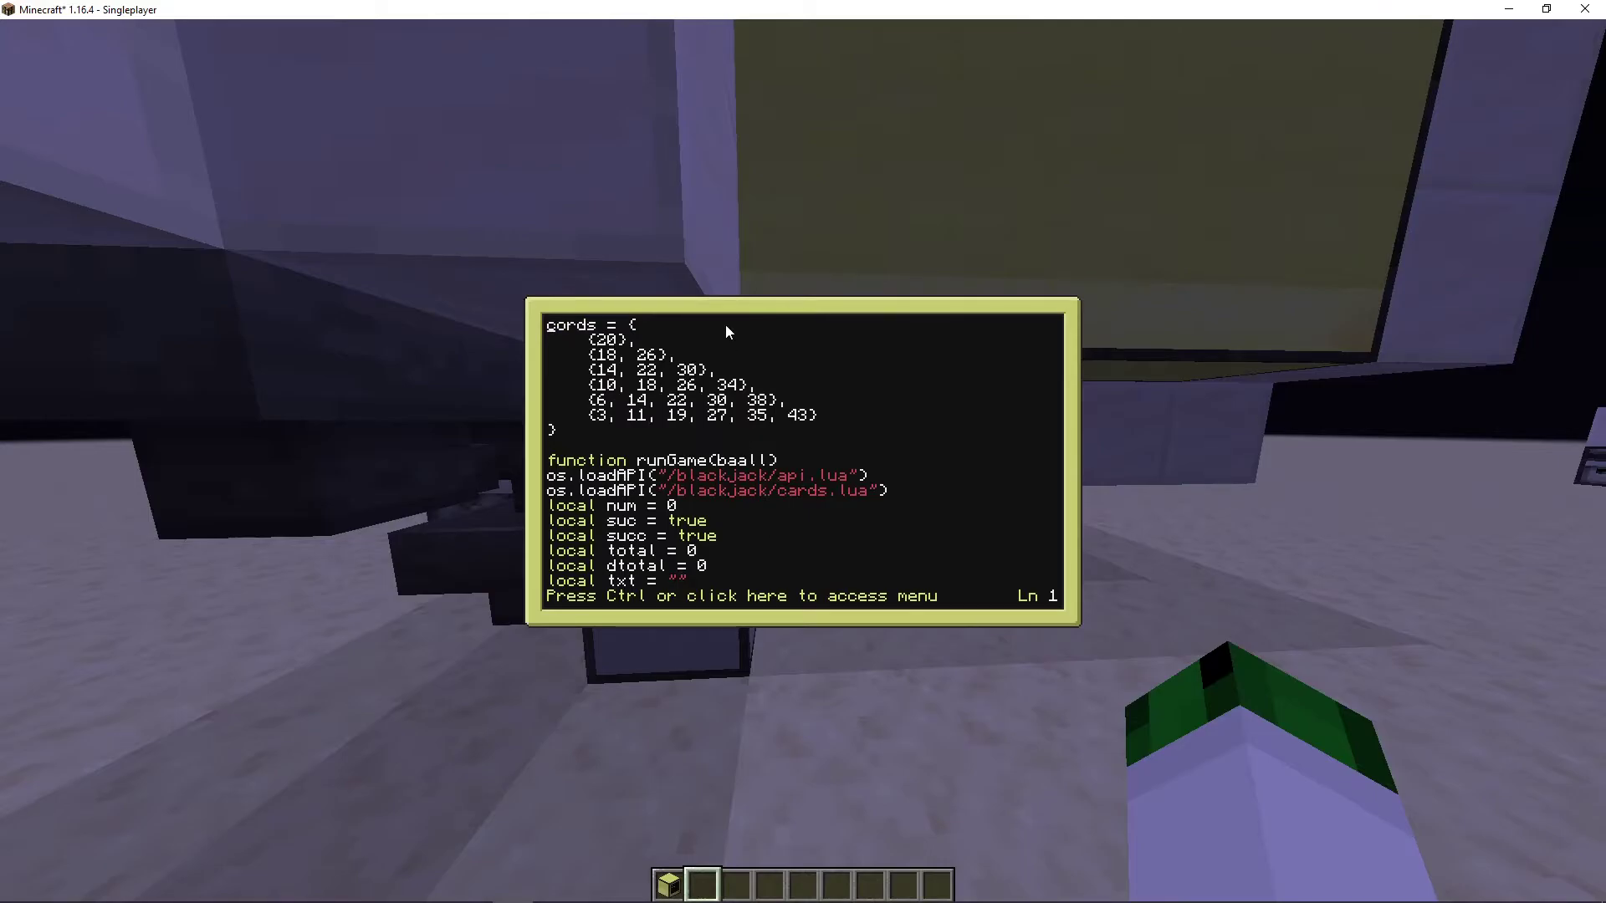
left_click(659, 340)
key("Escape")
right_click(803, 461)
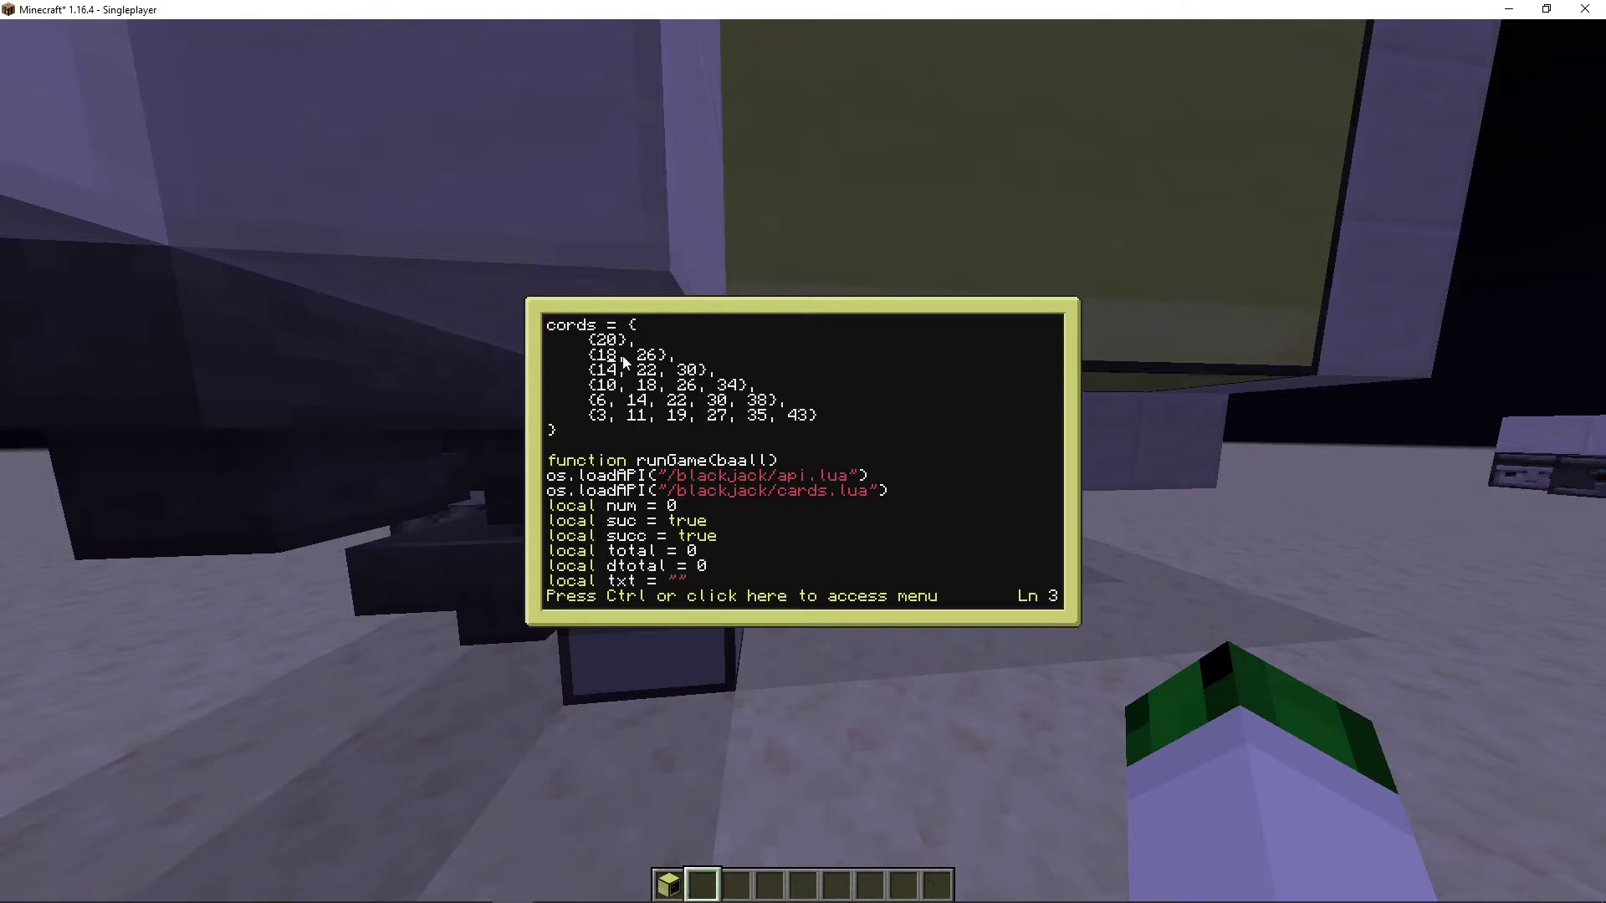
- Review the runGame lines loading api.lua and cards.lua, and save game.lua
key("Down")
left_click(643, 404)
scroll(720, 445, "down", 3)
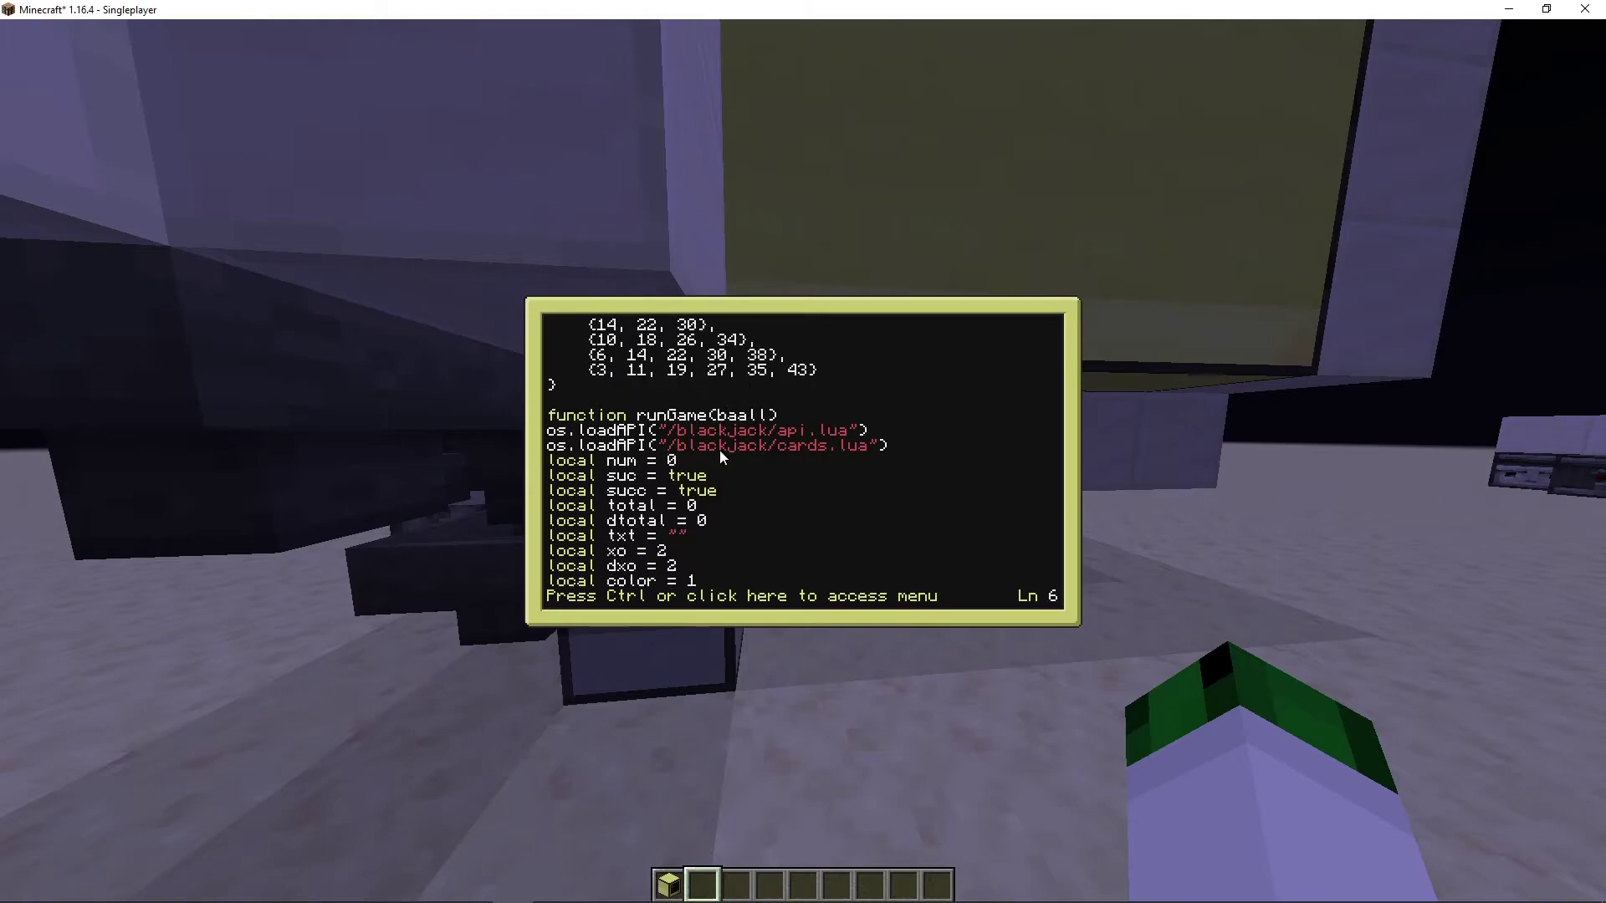
scroll(719, 448, "down", 3)
key("ctrl")
key("Return")
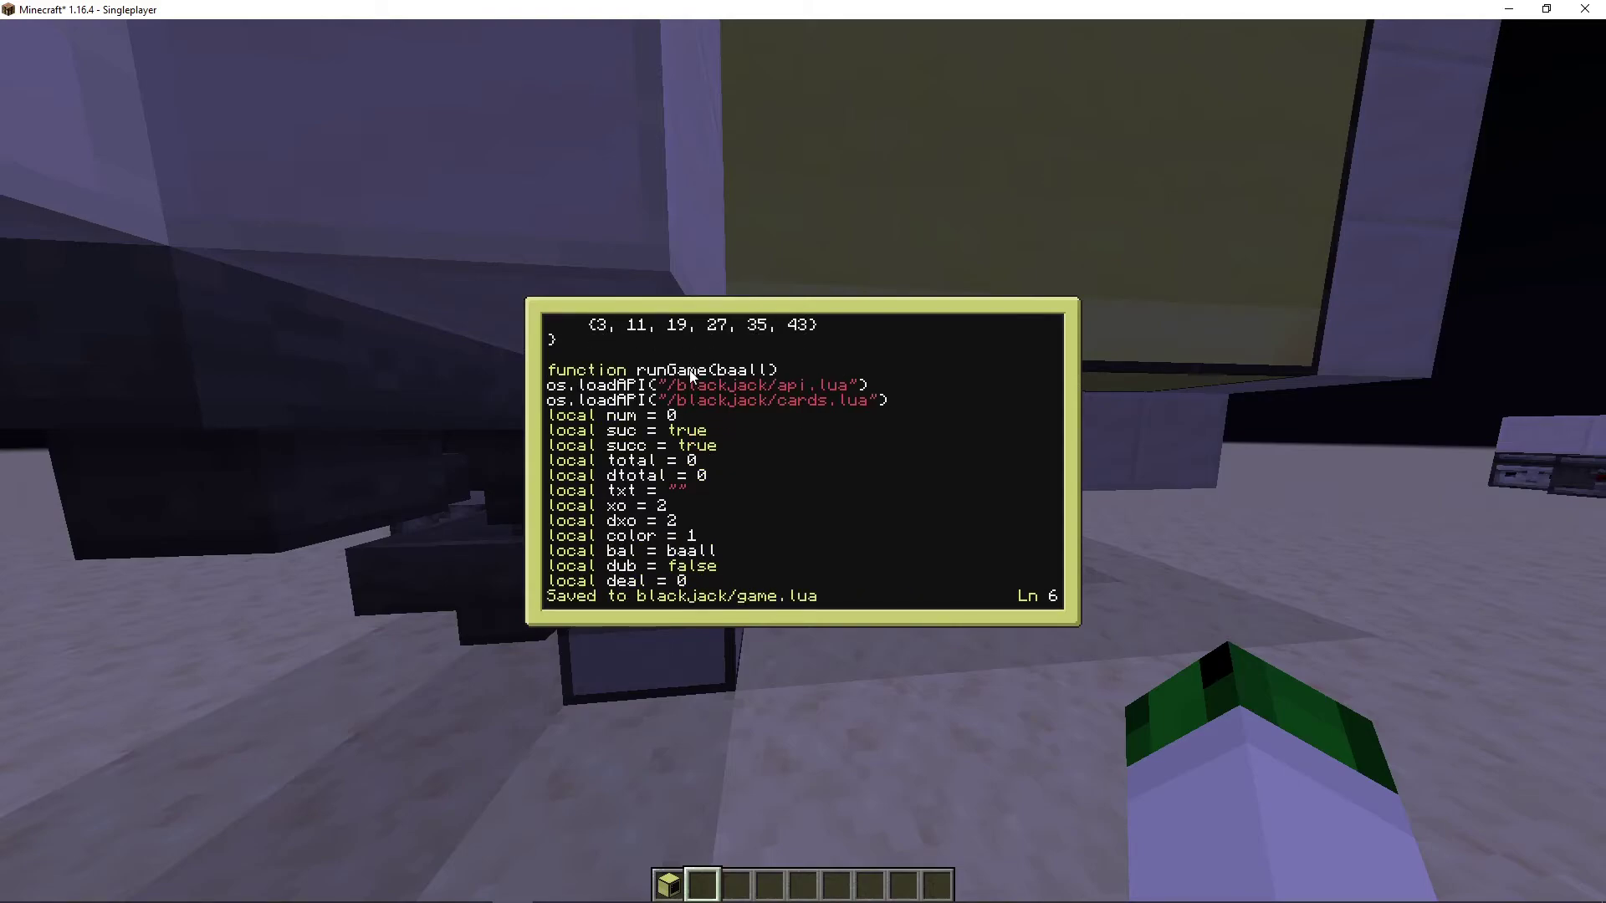
scroll(697, 363, "up", 2)
left_click(667, 411)
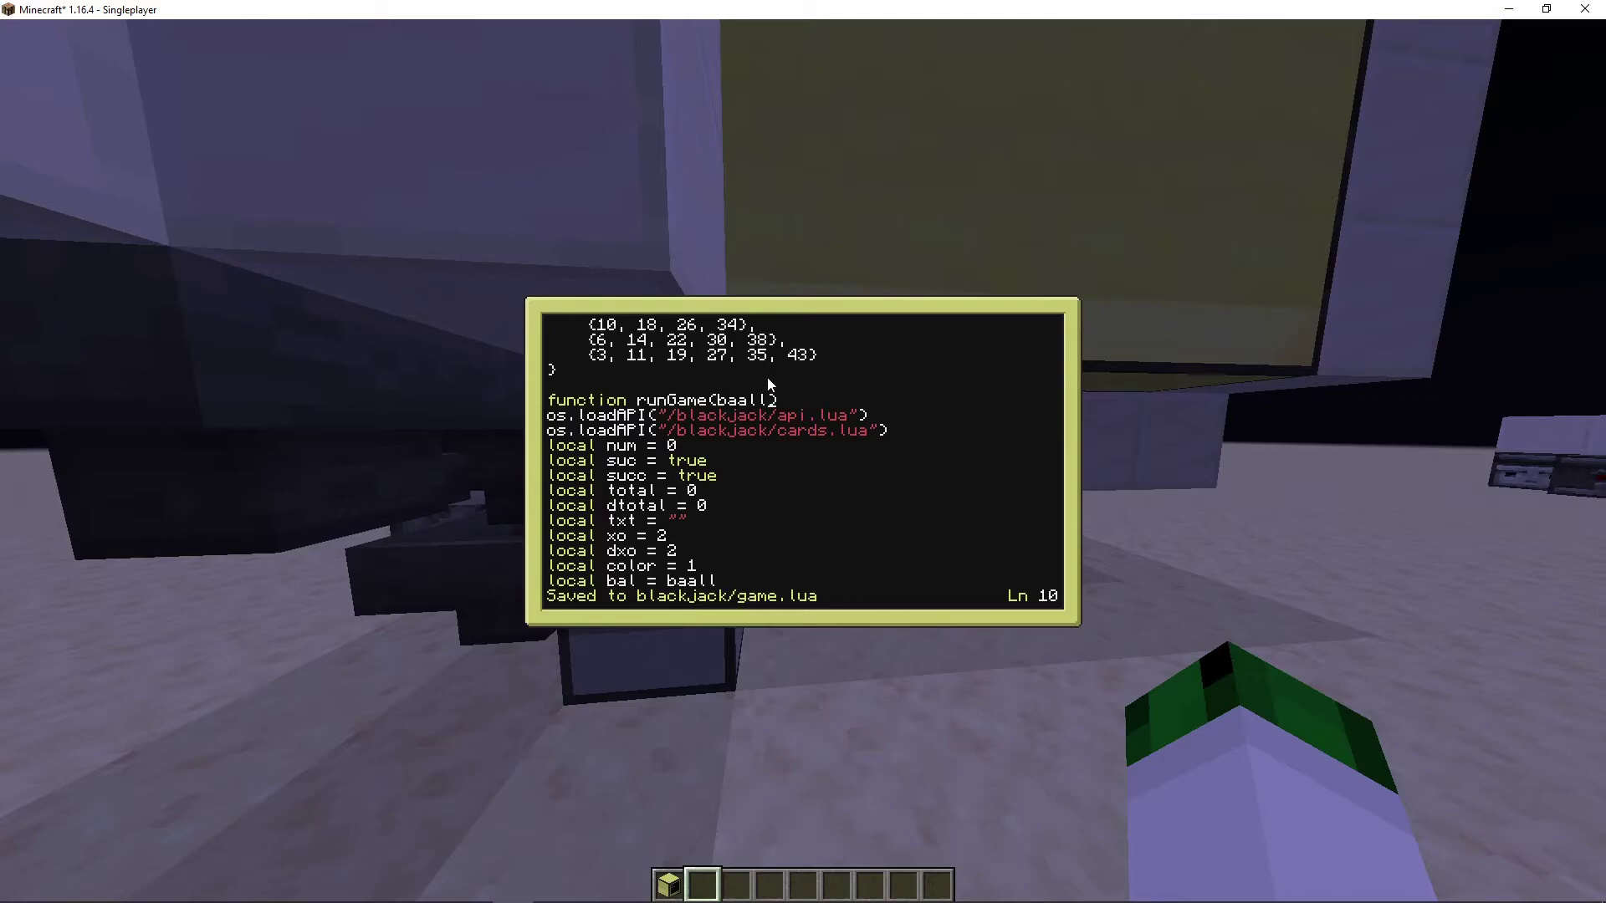
scroll(684, 417, "down", 11)
scroll(677, 419, "down", 5)
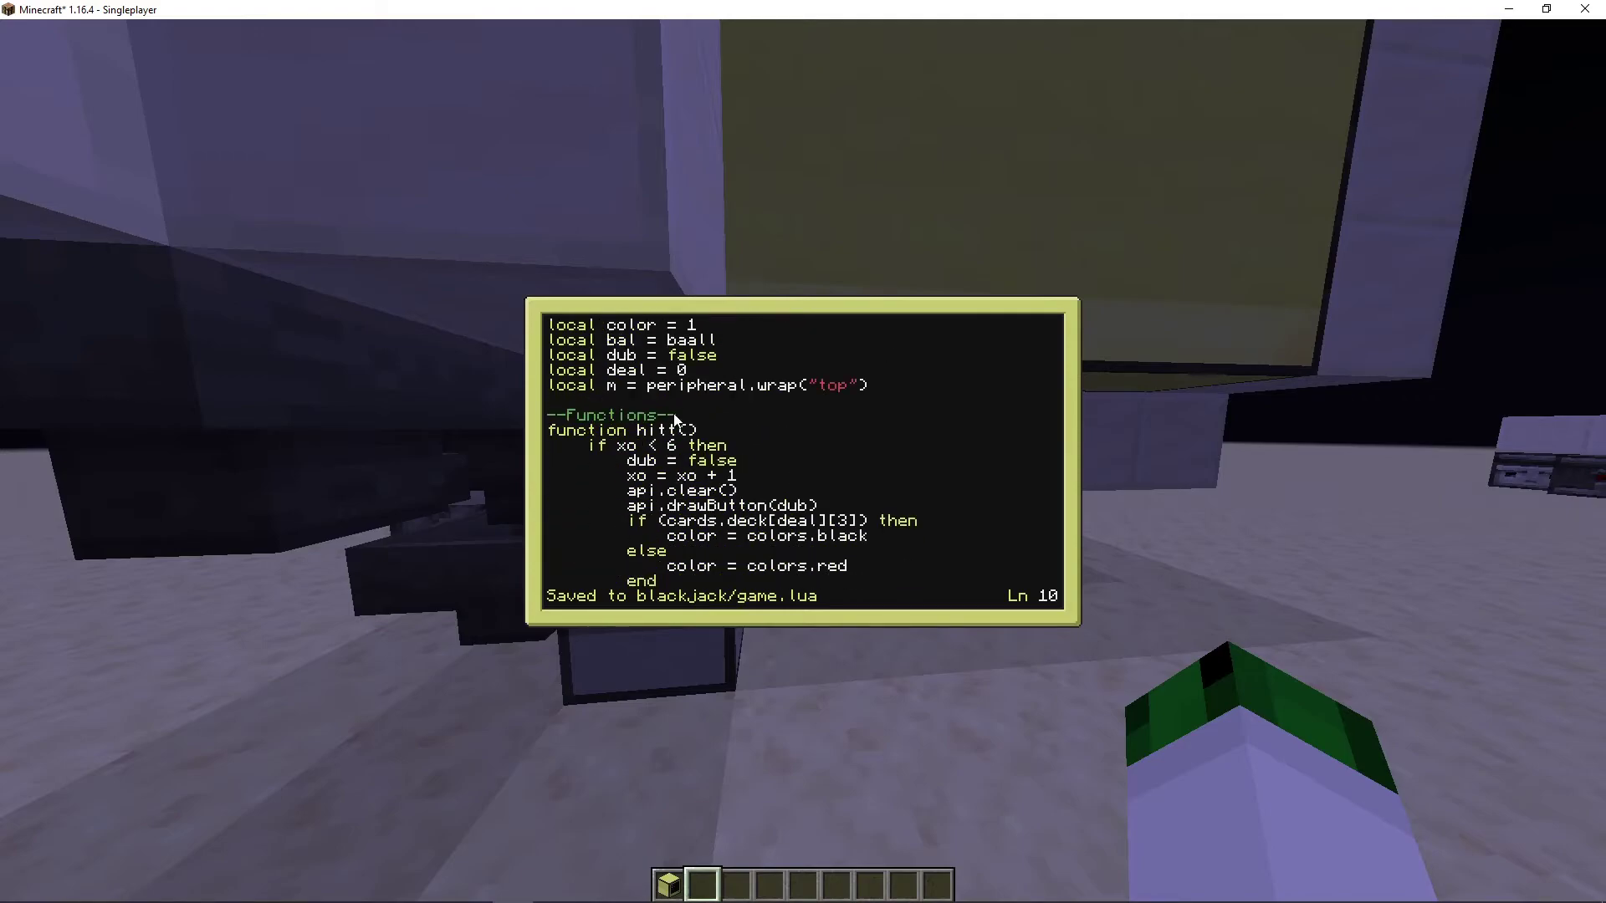
scroll(676, 421, "down", 2)
scroll(647, 399, "up", 4)
scroll(650, 400, "down", 5)
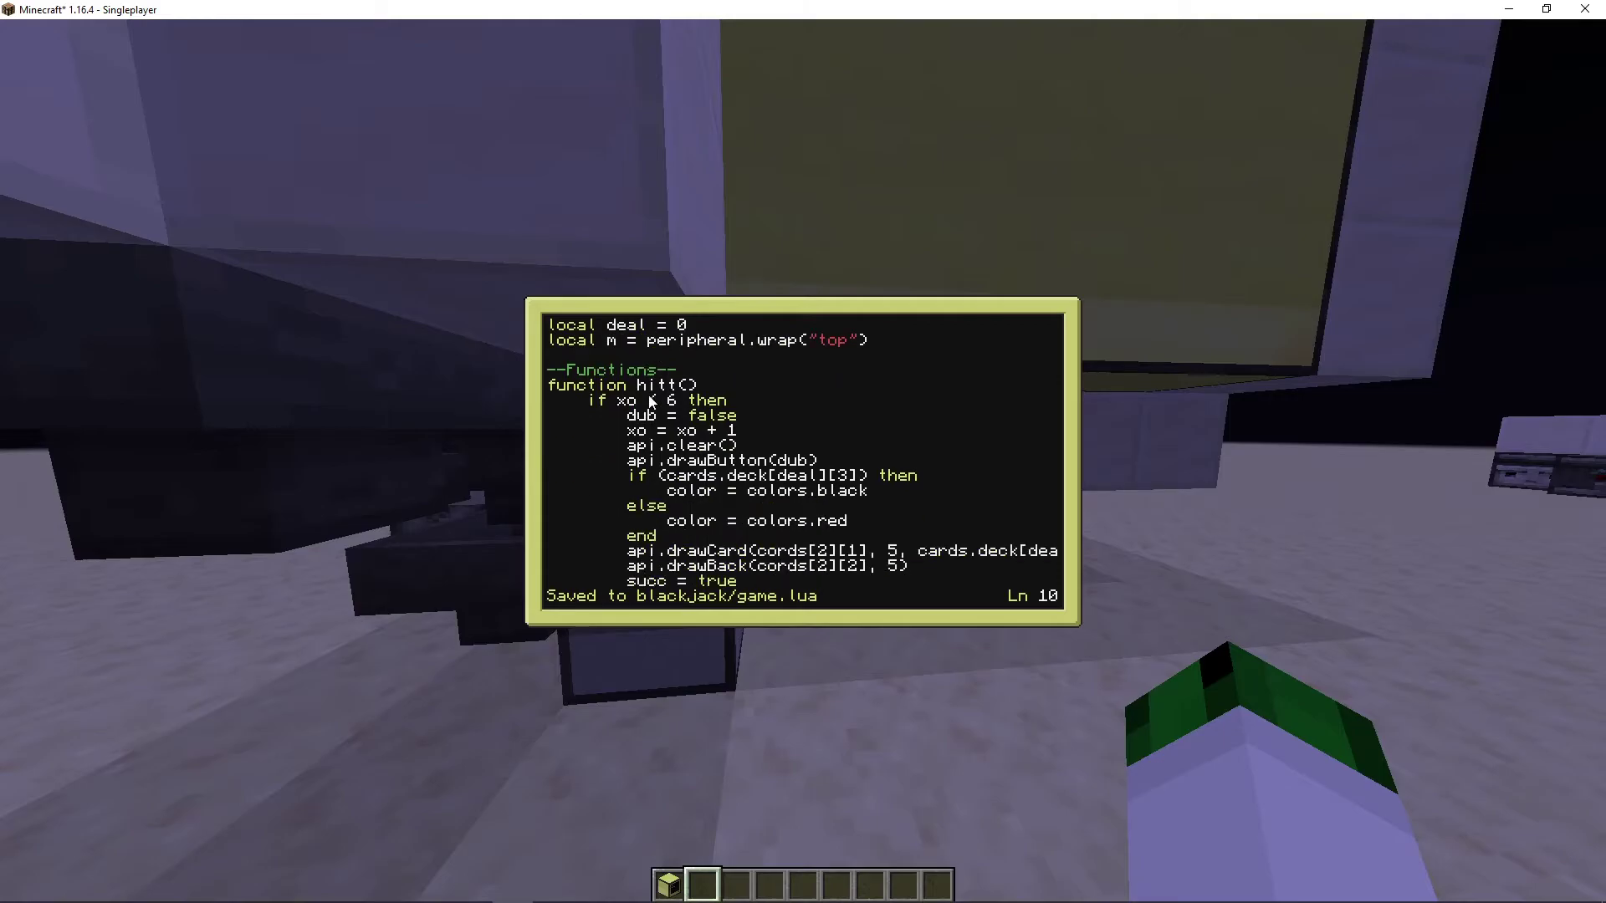
scroll(653, 415, "down", 7)
scroll(659, 452, "down", 11)
scroll(661, 475, "down", 7)
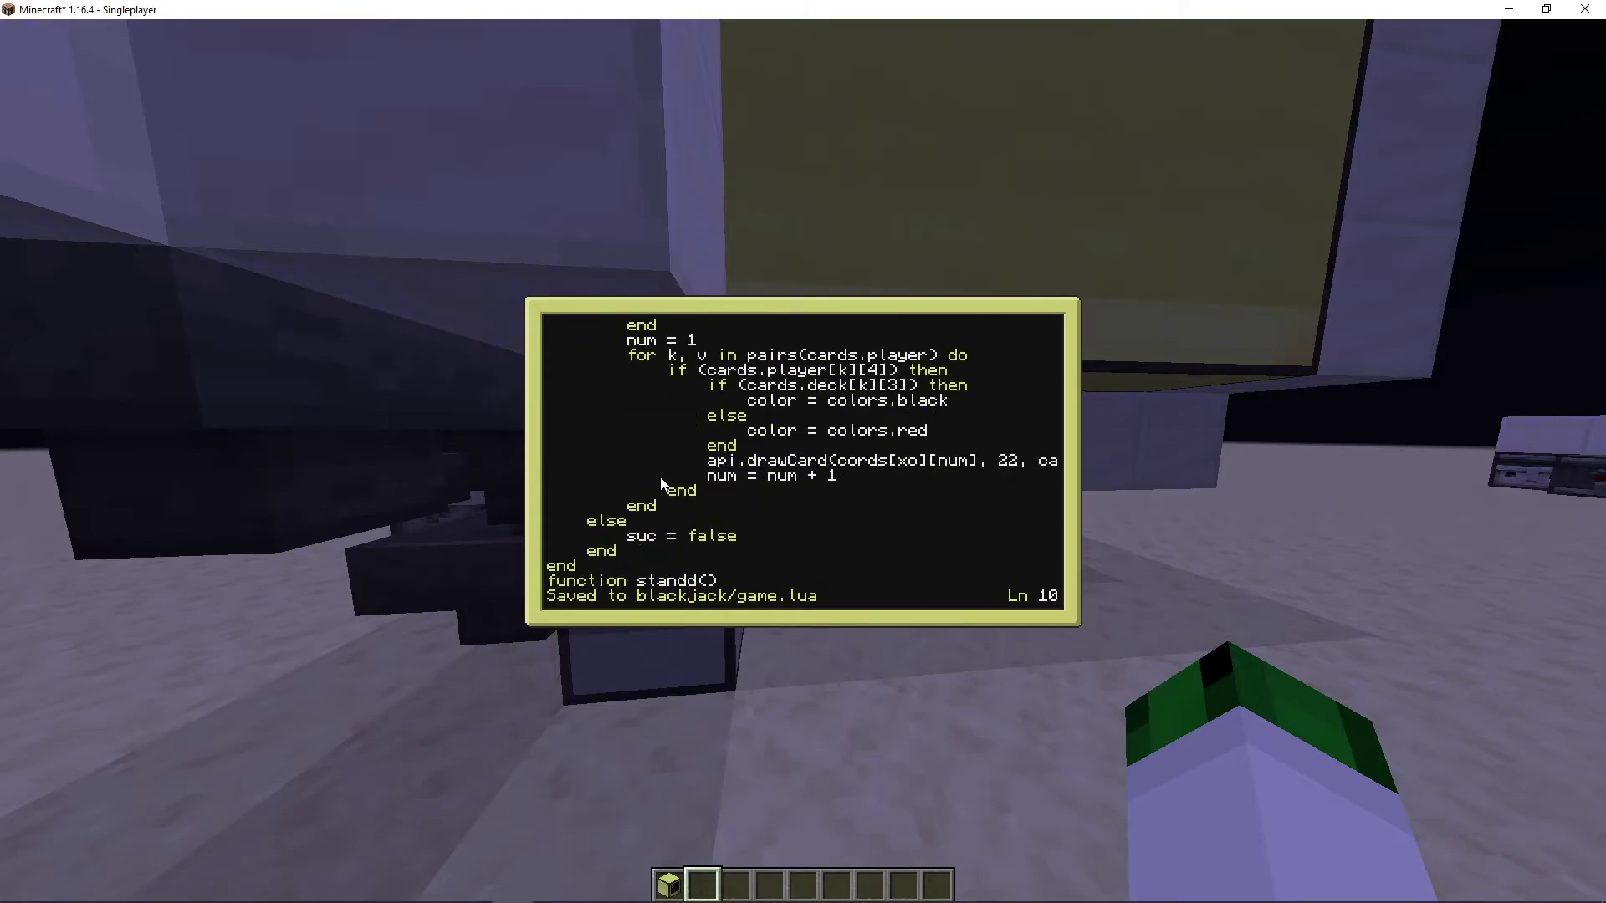
scroll(661, 483, "down", 6)
scroll(662, 486, "down", 7)
scroll(659, 477, "down", 11)
scroll(658, 475, "down", 4)
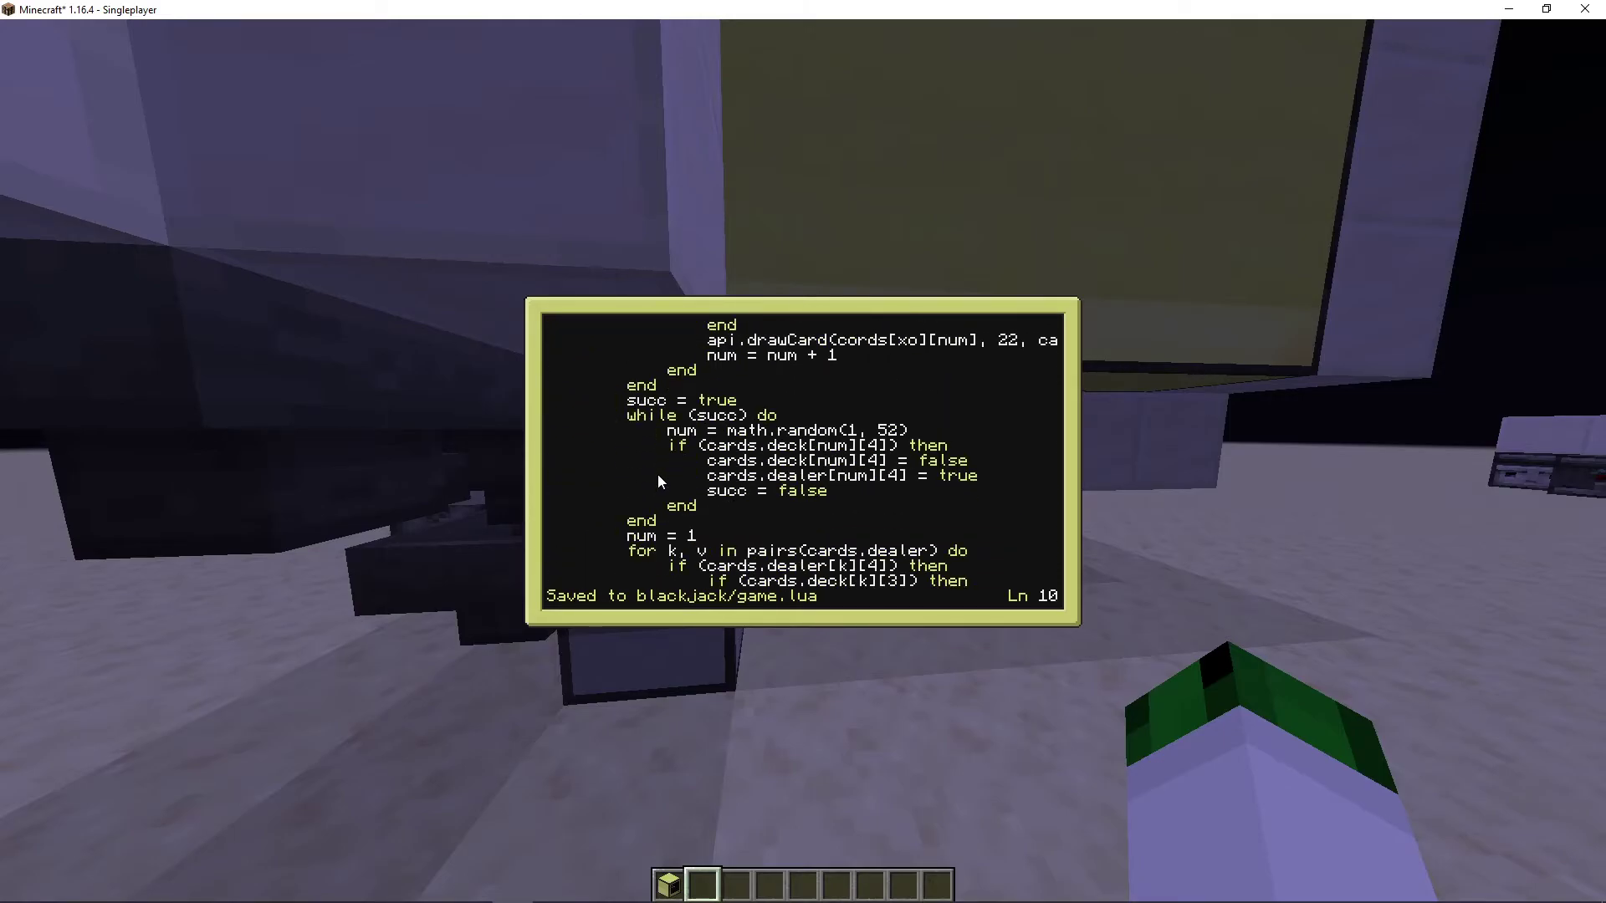
scroll(659, 474, "down", 11)
scroll(654, 480, "down", 6)
scroll(654, 481, "down", 8)
scroll(654, 482, "down", 2)
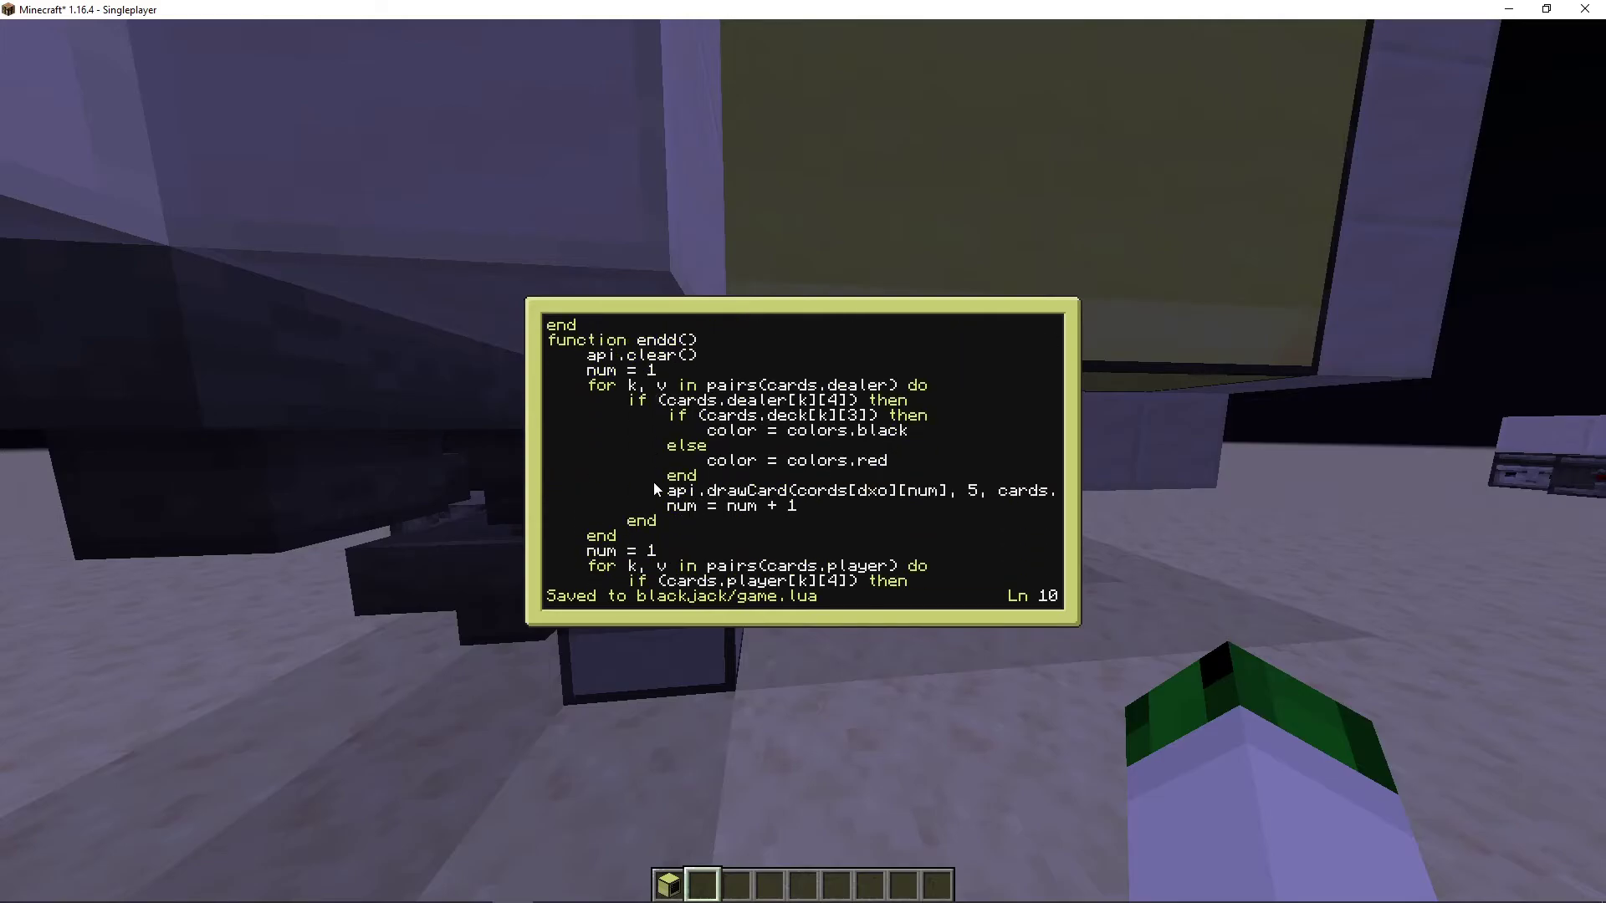
scroll(655, 483, "down", 12)
scroll(655, 482, "down", 6)
scroll(653, 480, "down", 8)
scroll(654, 481, "down", 9)
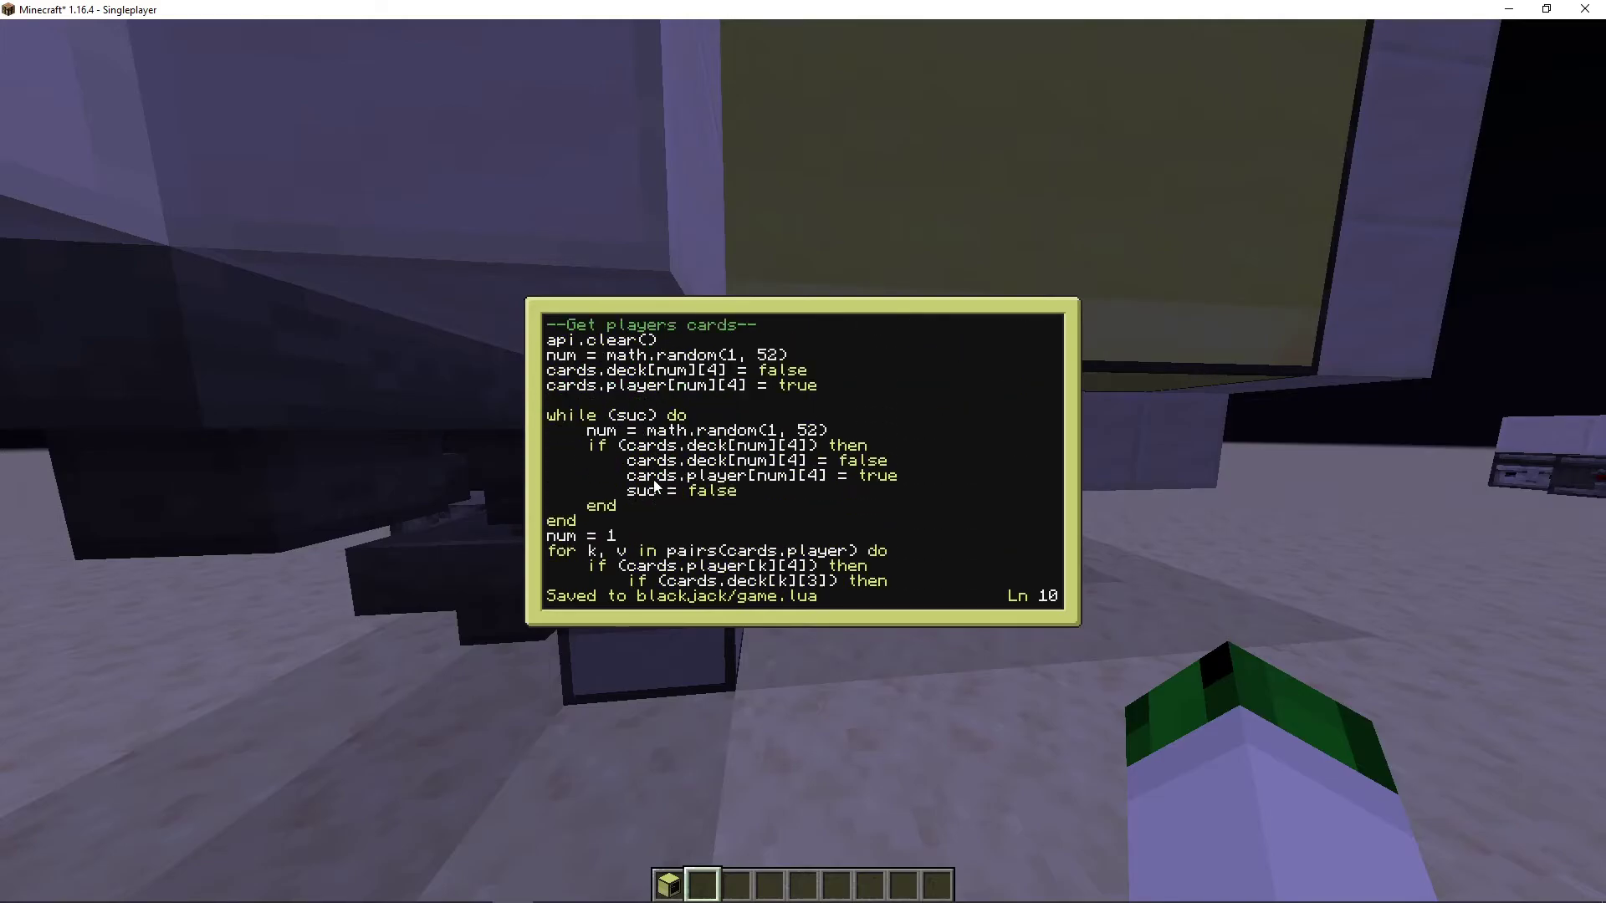
scroll(654, 481, "down", 6)
scroll(654, 484, "down", 9)
scroll(651, 489, "down", 7)
scroll(642, 502, "down", 7)
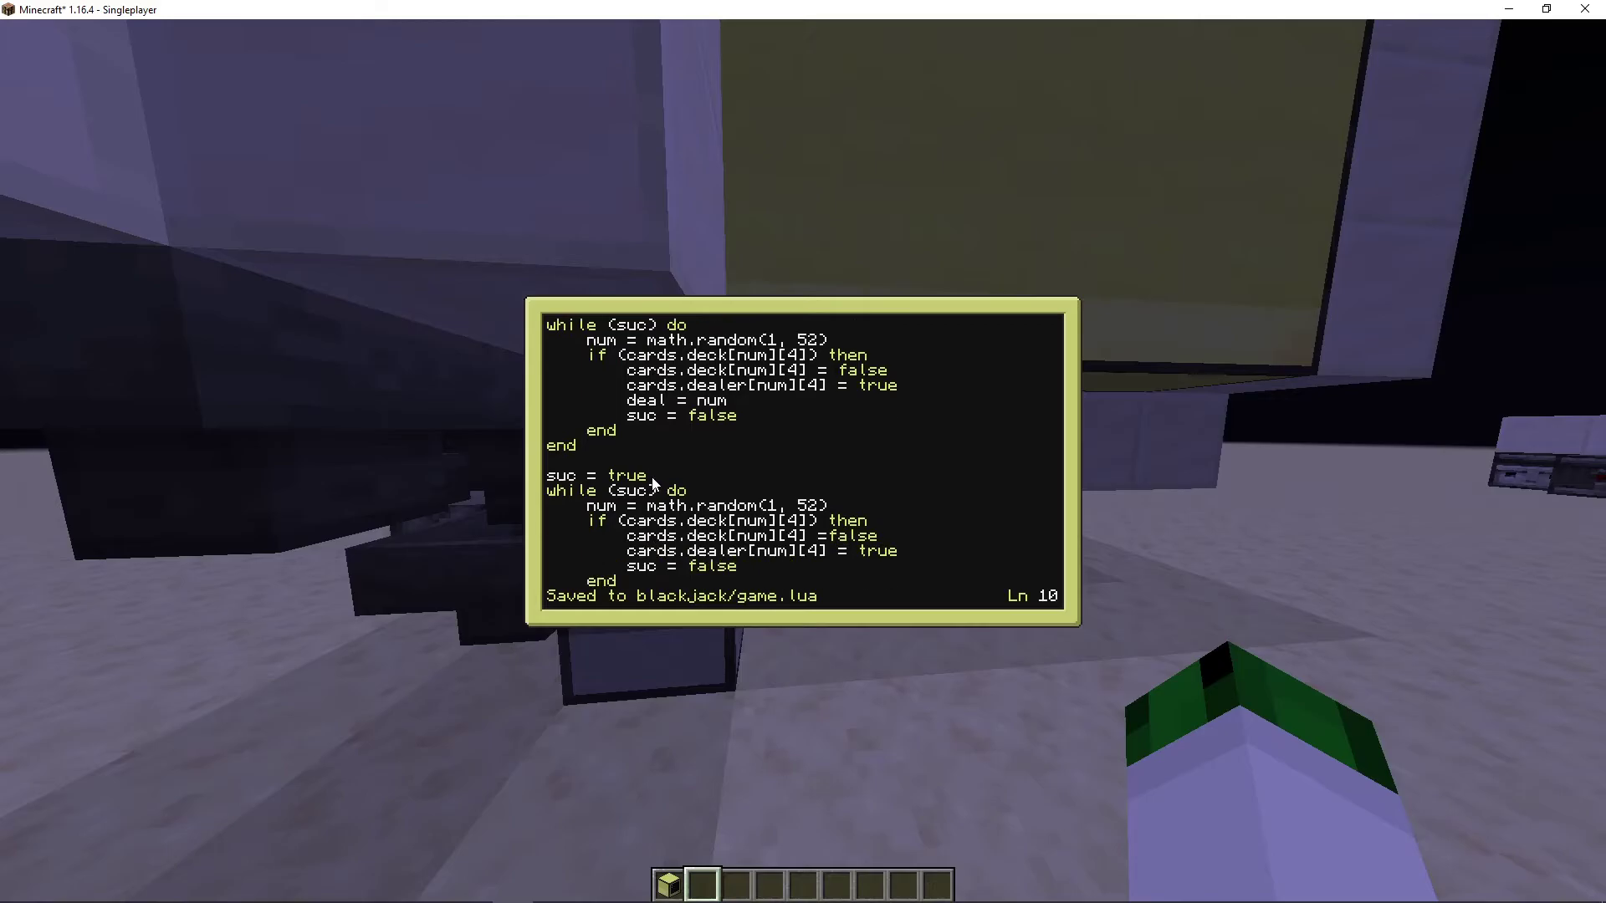
scroll(635, 517, "down", 8)
scroll(633, 523, "down", 9)
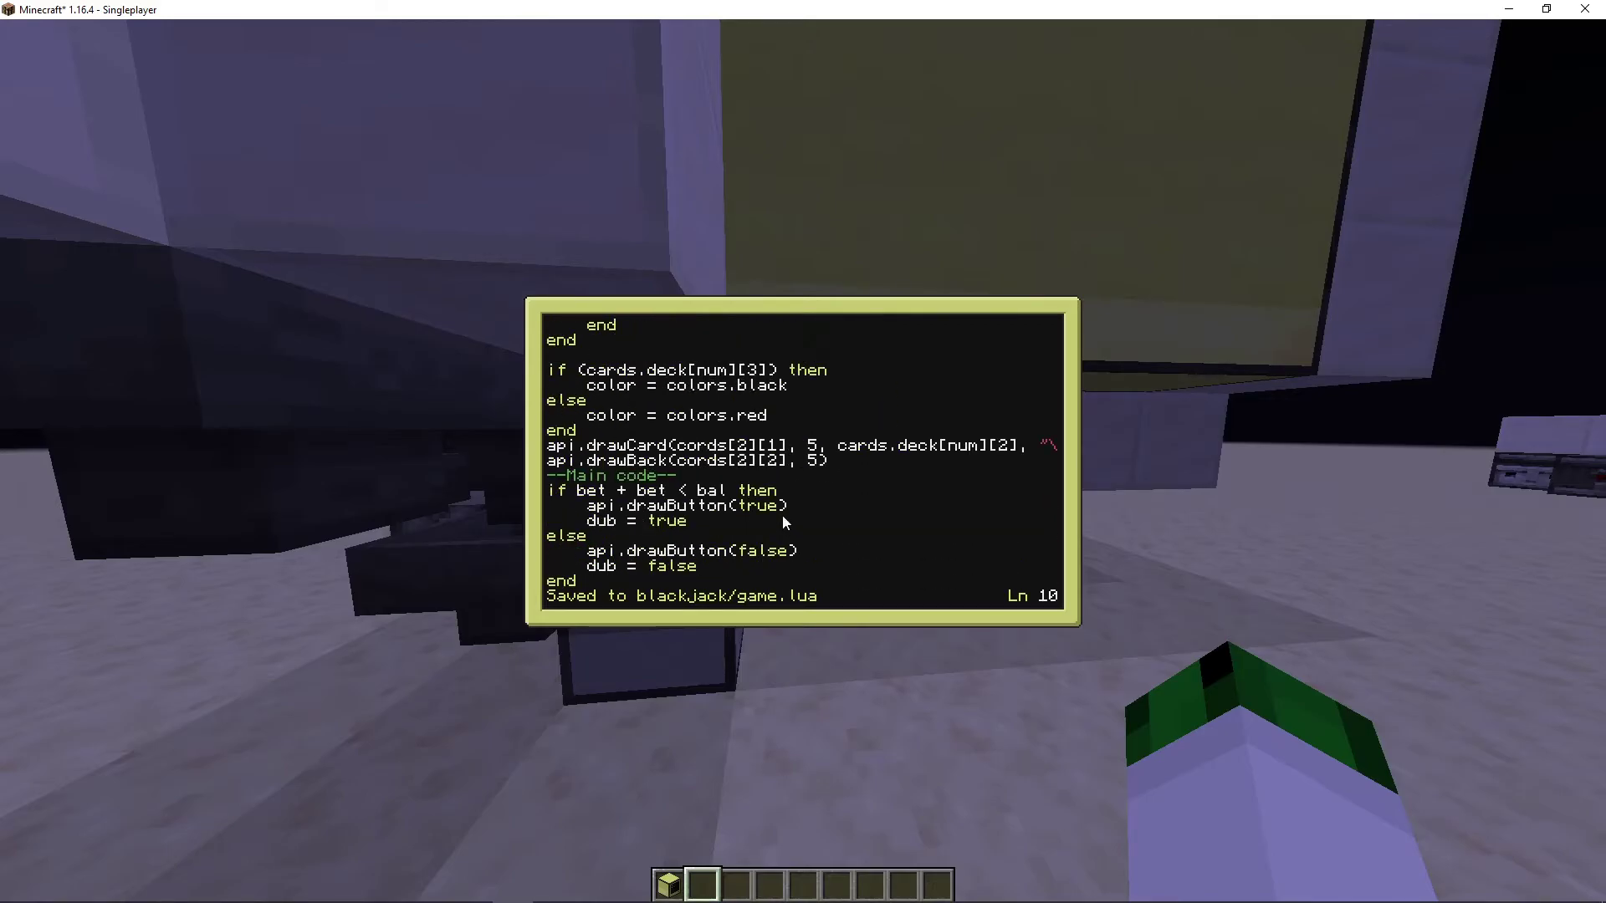
scroll(672, 475, "down", 6)
scroll(673, 476, "down", 7)
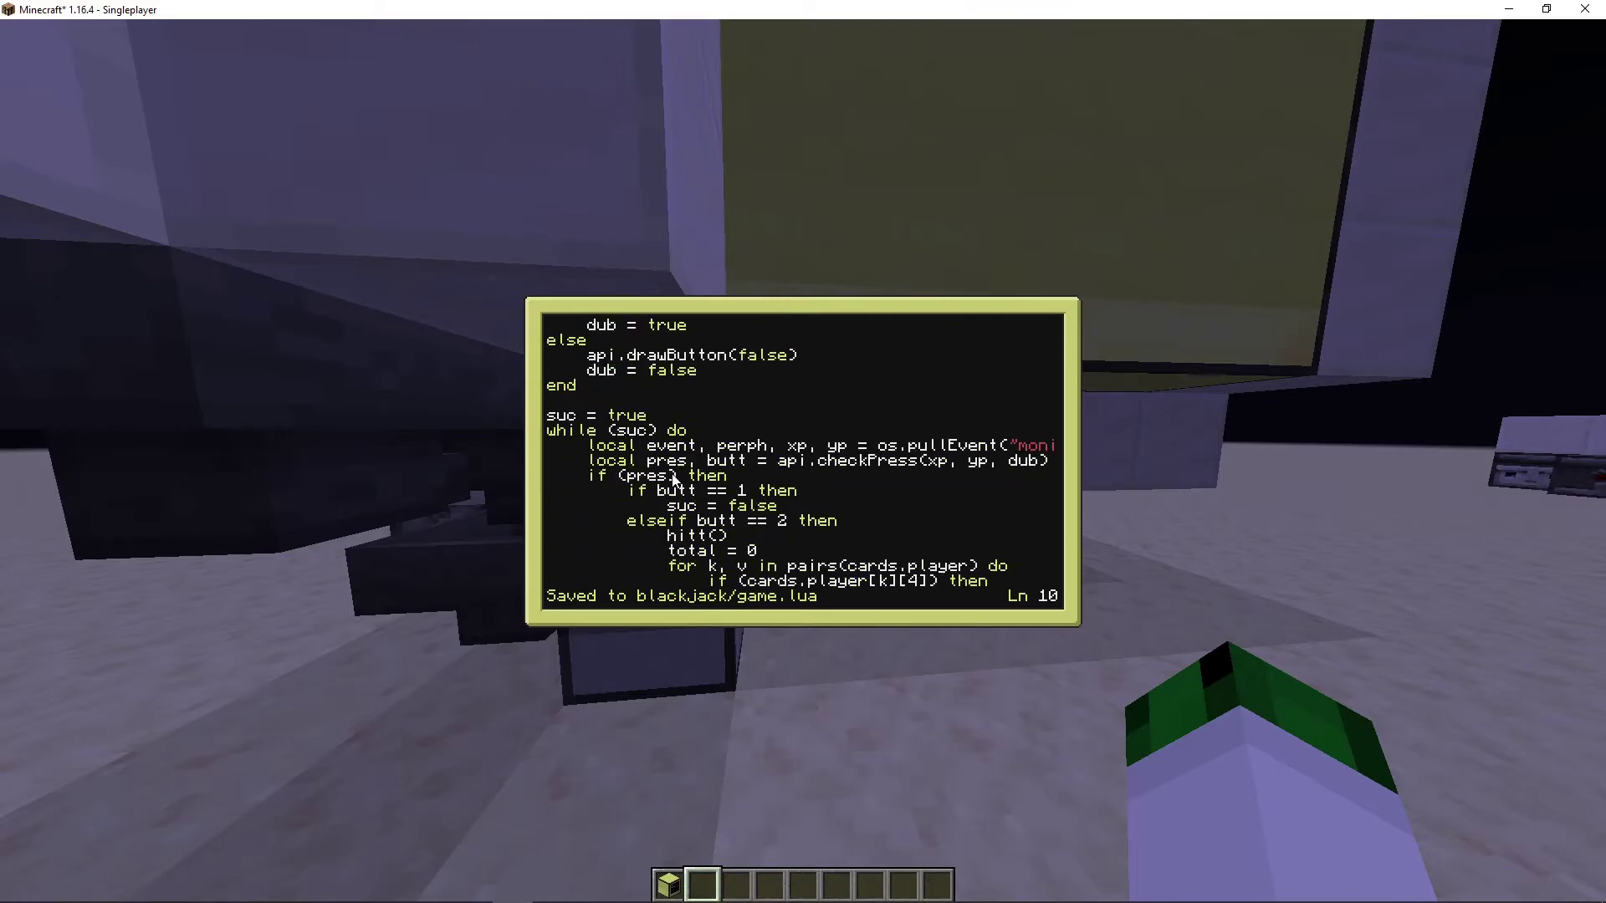
scroll(671, 477, "down", 6)
scroll(671, 478, "down", 13)
scroll(669, 477, "down", 4)
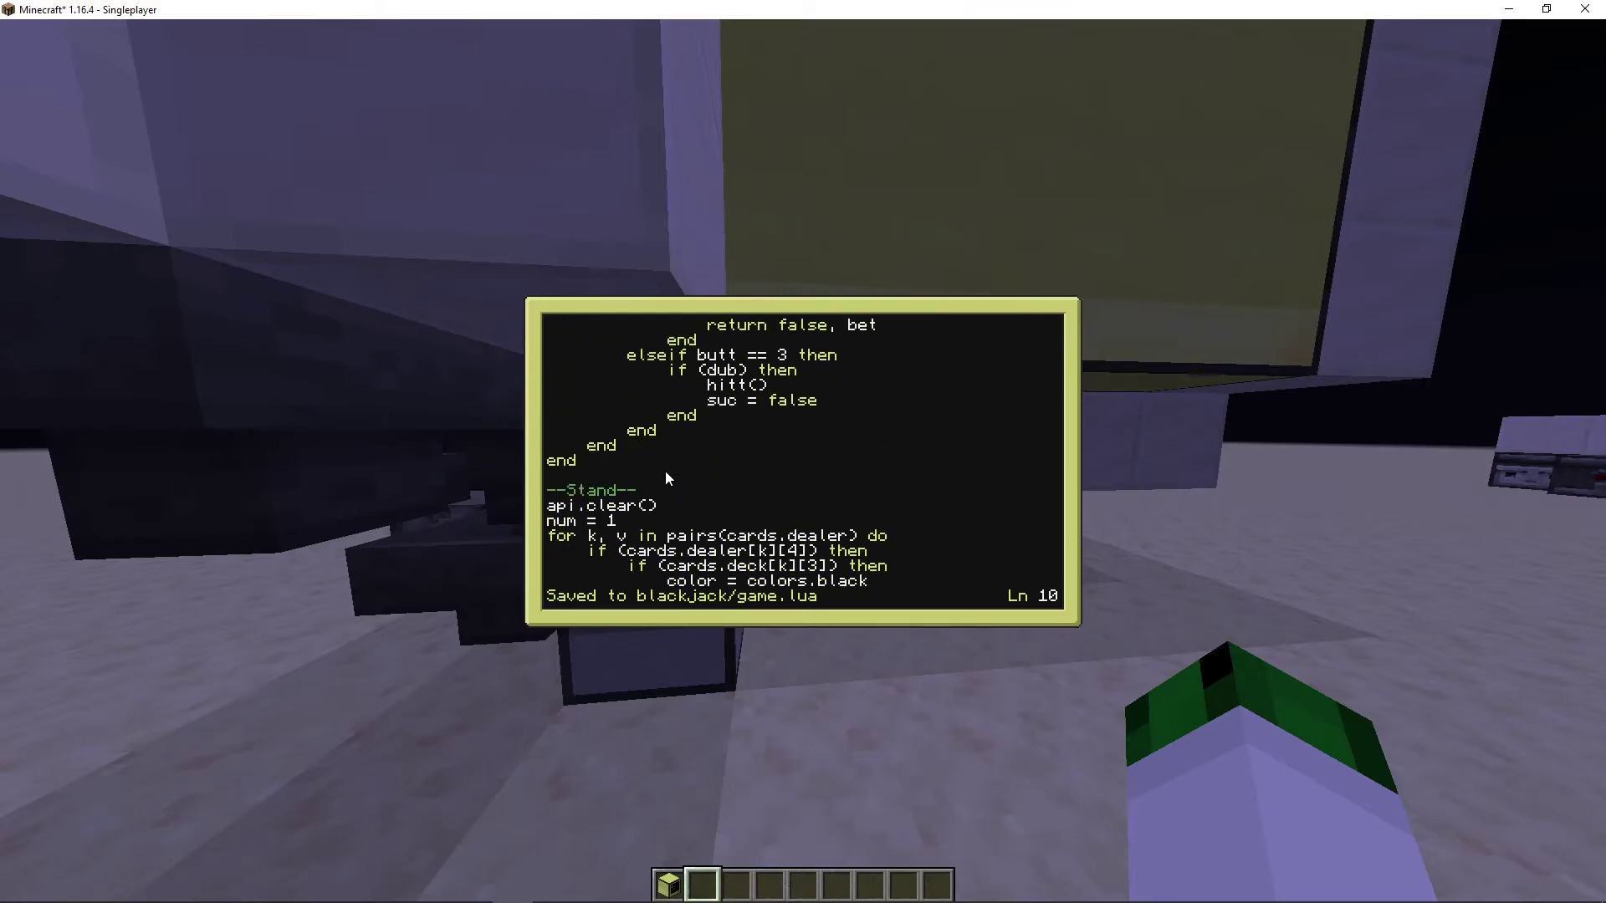
scroll(665, 477, "up", 6)
scroll(665, 477, "up", 5)
scroll(703, 455, "up", 4)
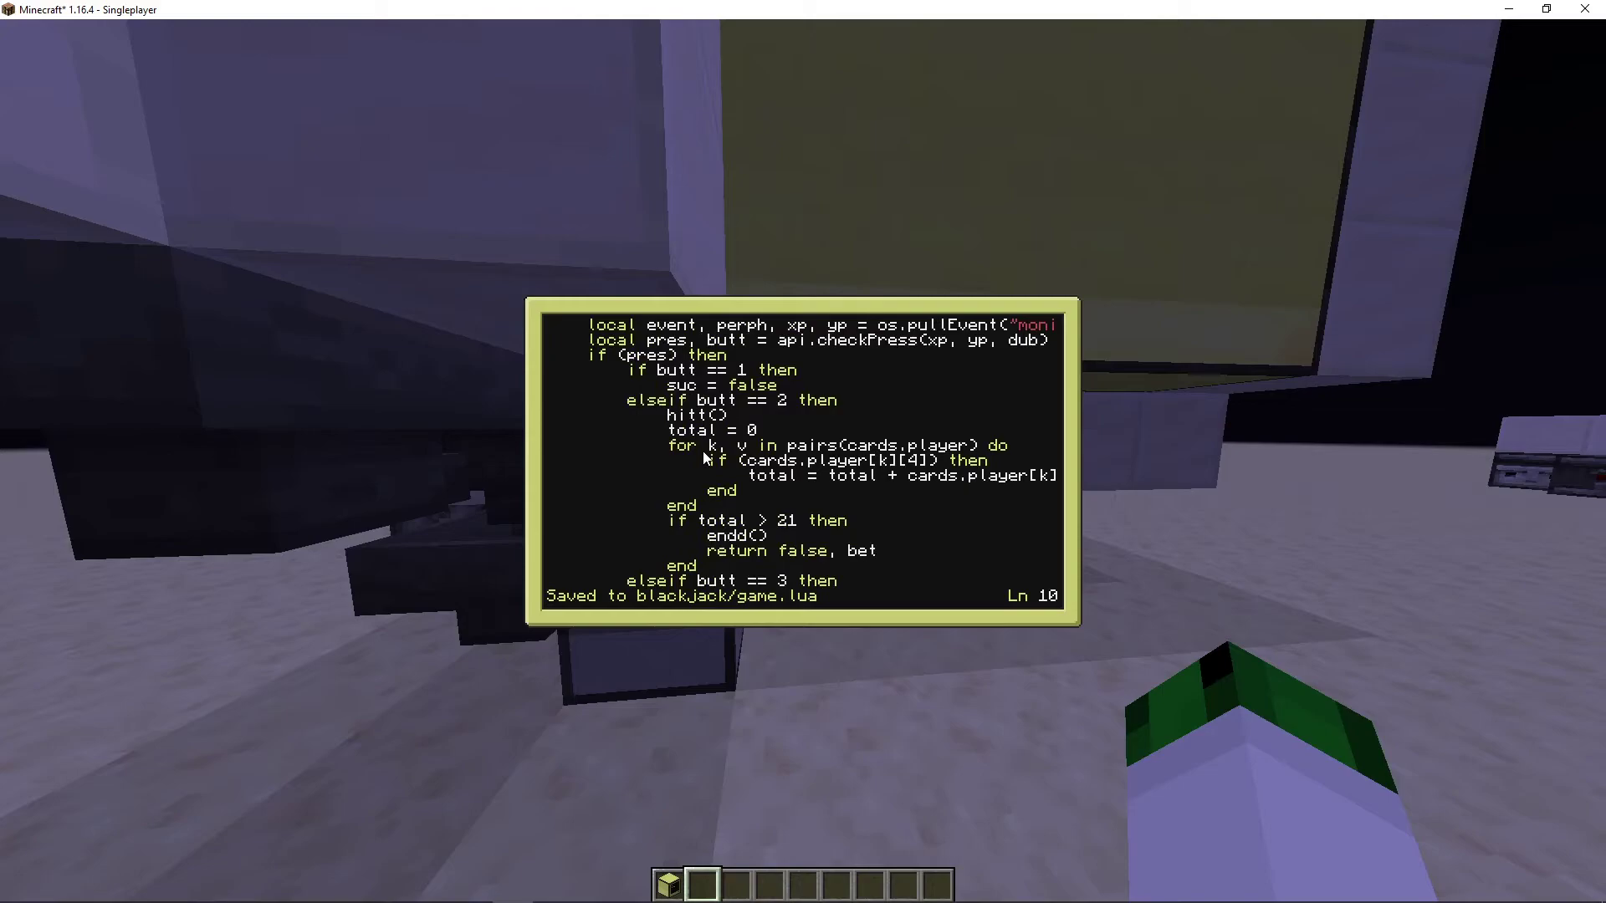
scroll(704, 456, "down", 7)
scroll(703, 455, "up", 1)
scroll(697, 460, "down", 4)
scroll(694, 460, "down", 6)
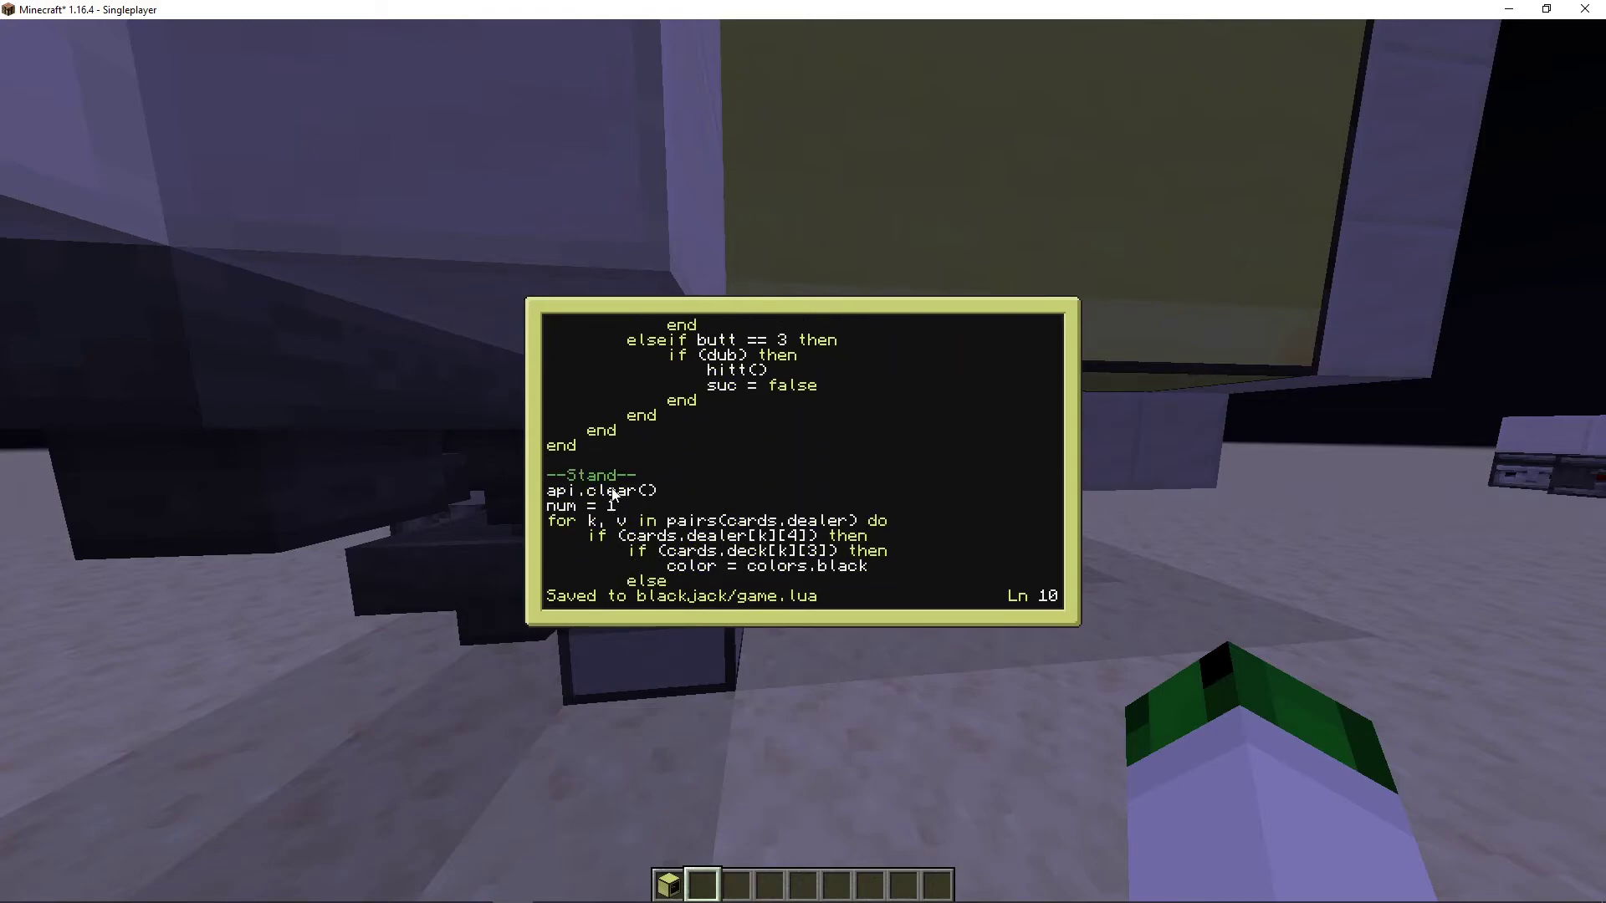
scroll(613, 500, "down", 6)
scroll(613, 491, "down", 4)
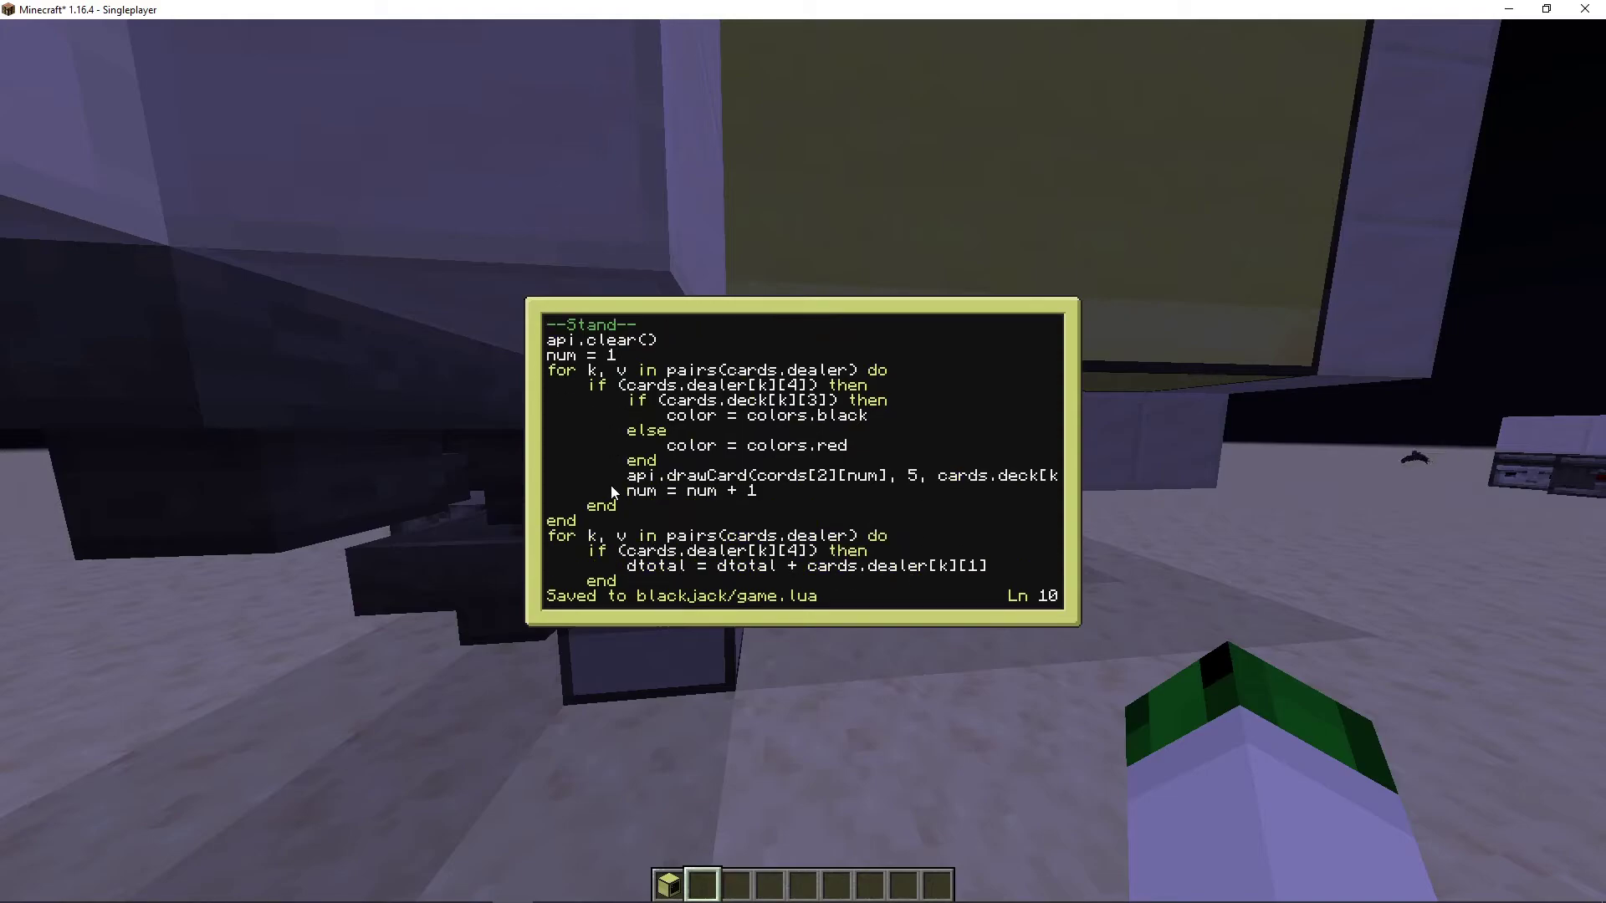
scroll(622, 477, "up", 2)
scroll(636, 453, "up", 7)
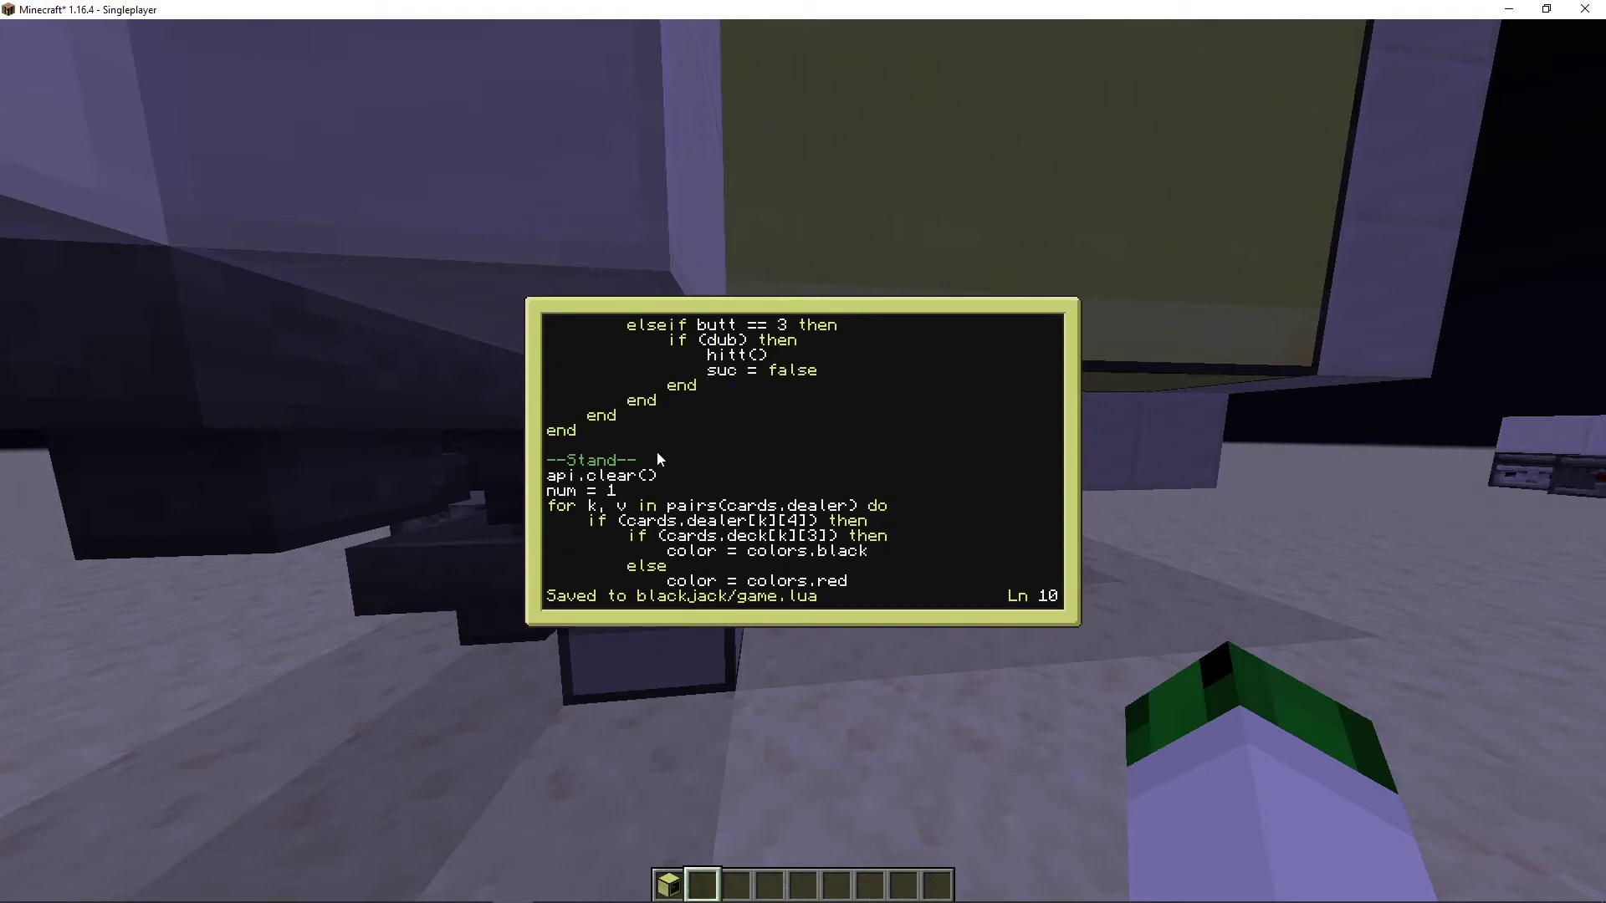
scroll(640, 459, "down", 6)
scroll(623, 460, "down", 6)
scroll(615, 460, "down", 9)
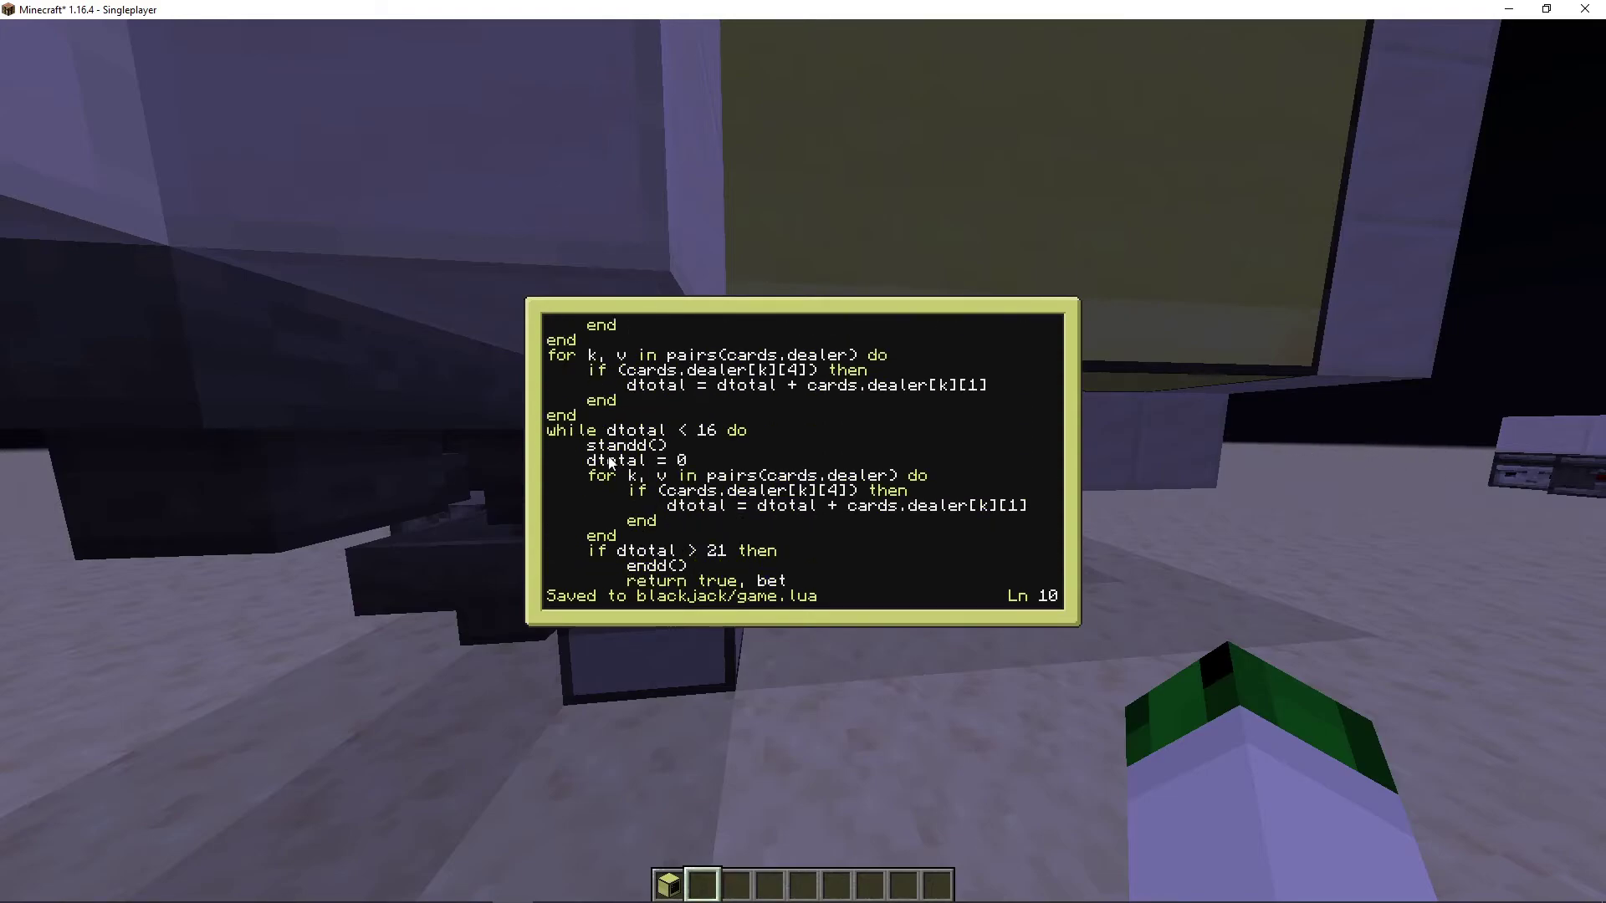
scroll(609, 461, "down", 9)
scroll(613, 459, "down", 5)
scroll(614, 459, "down", 12)
scroll(615, 459, "down", 1)
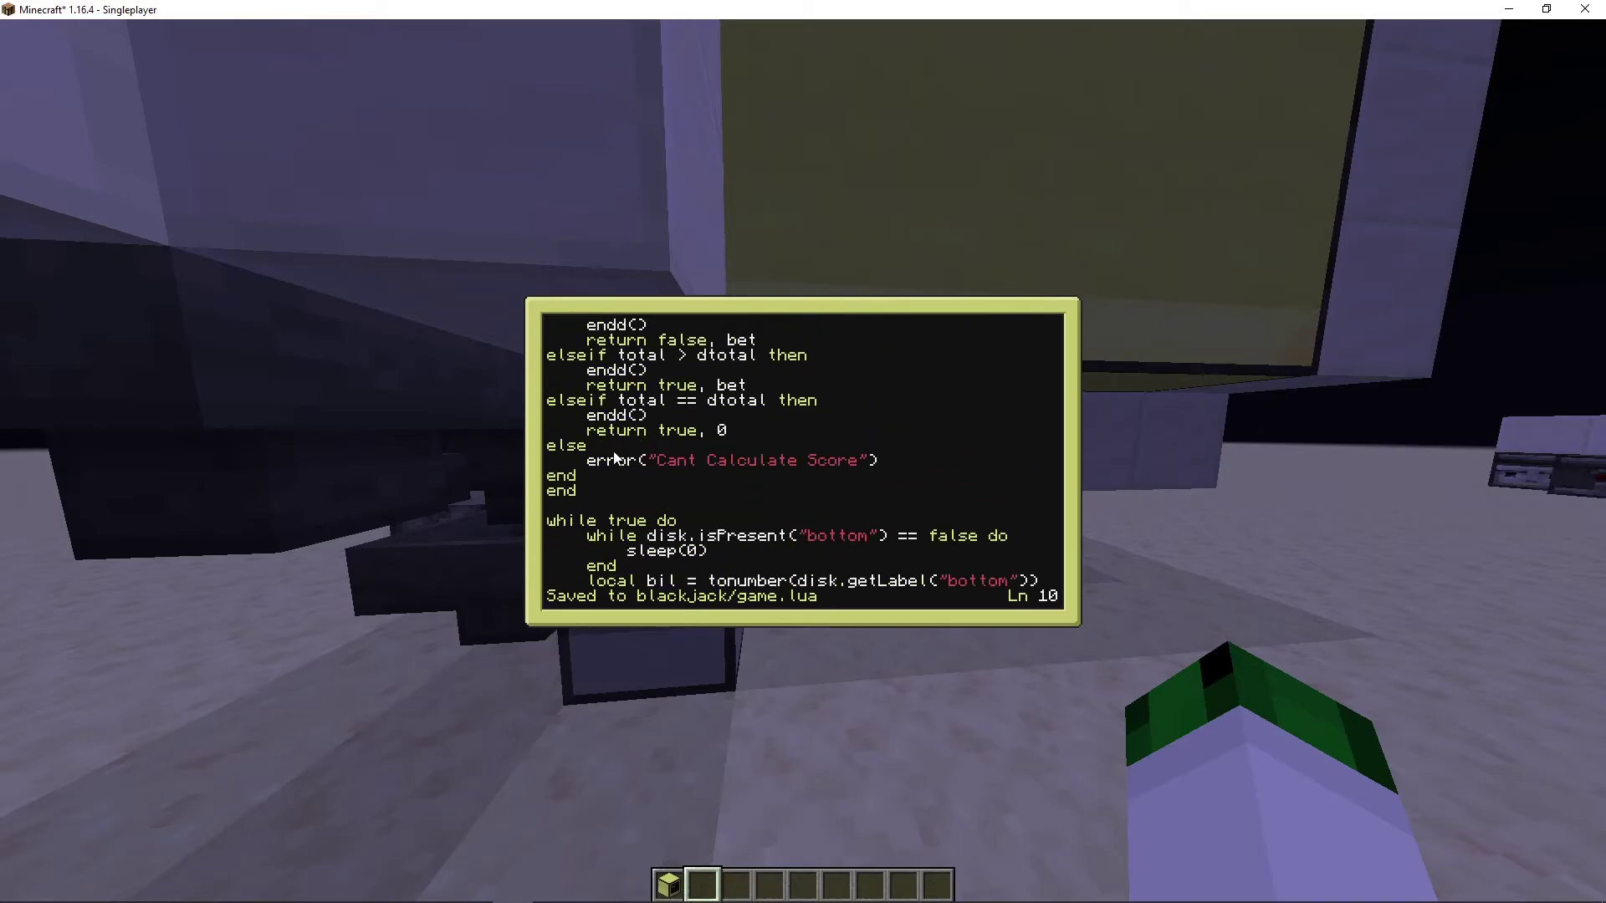
scroll(614, 460, "down", 5)
scroll(614, 460, "down", 3)
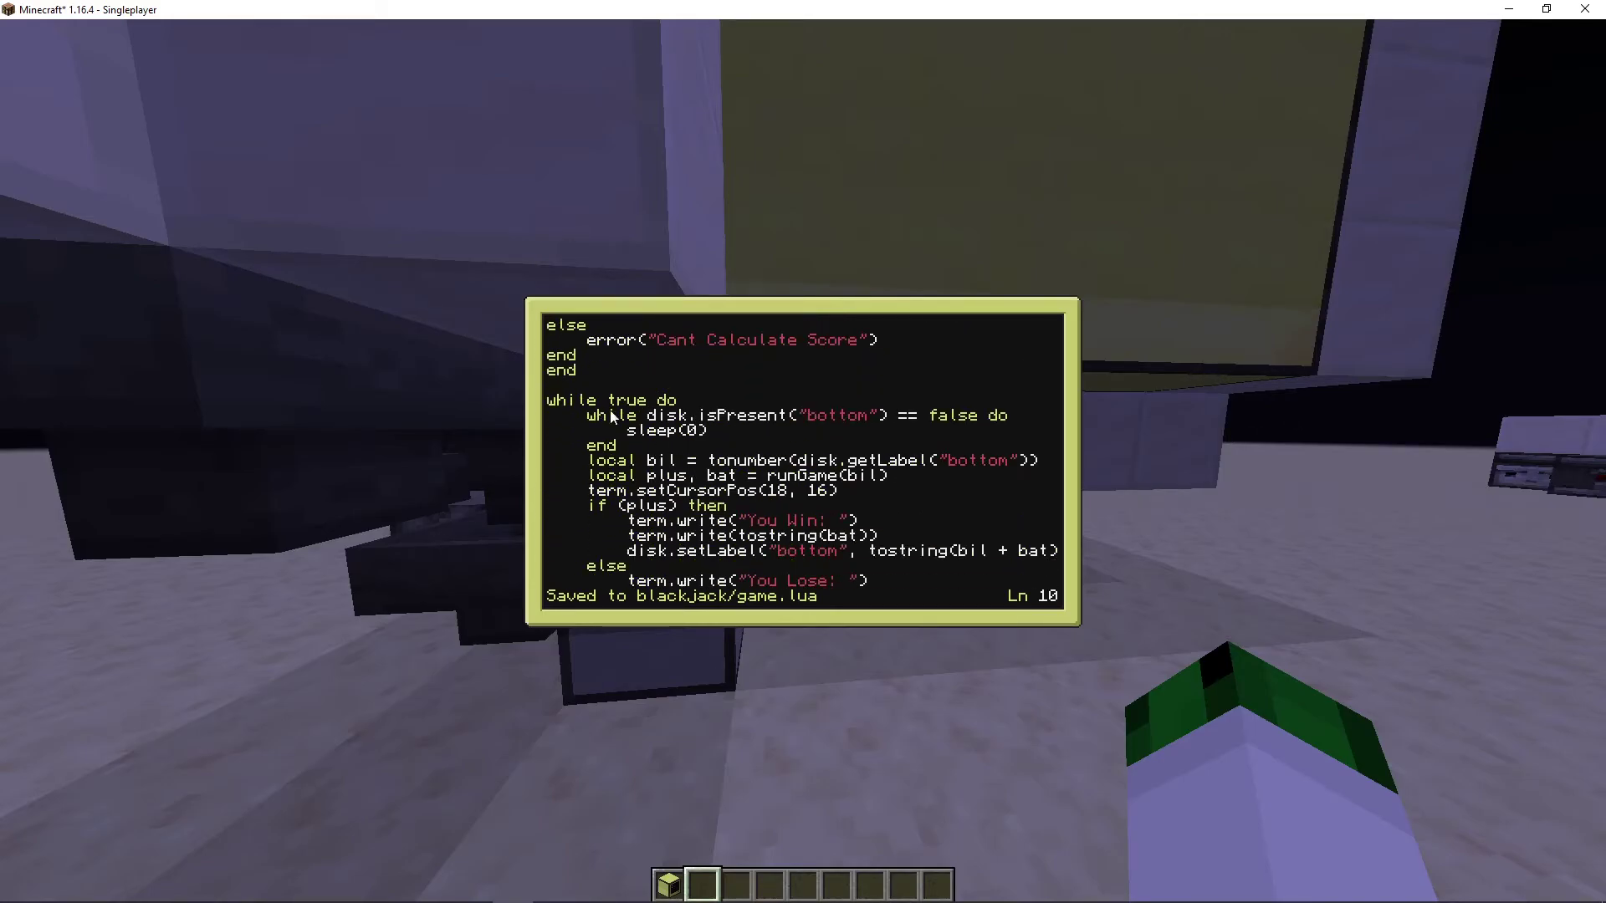
- Inspect the main disk-waiting loop and check the disk drive's inventory
left_click(720, 401)
left_click(717, 433)
left_click(758, 464)
key("Escape")
right_click(802, 462)
key("Escape")
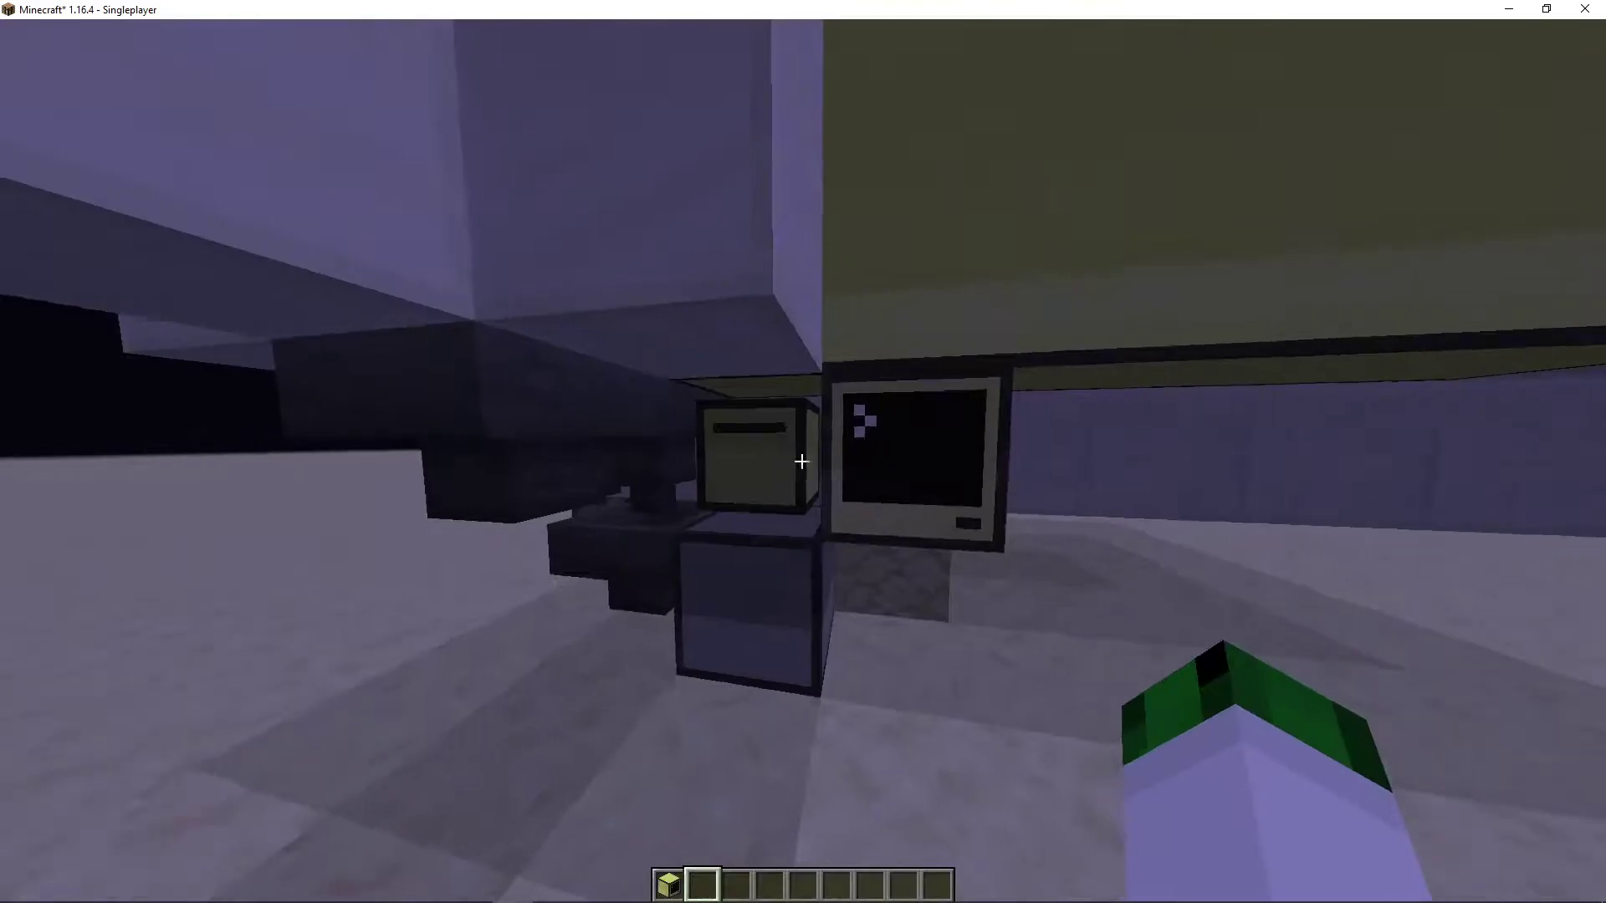
right_click(803, 462)
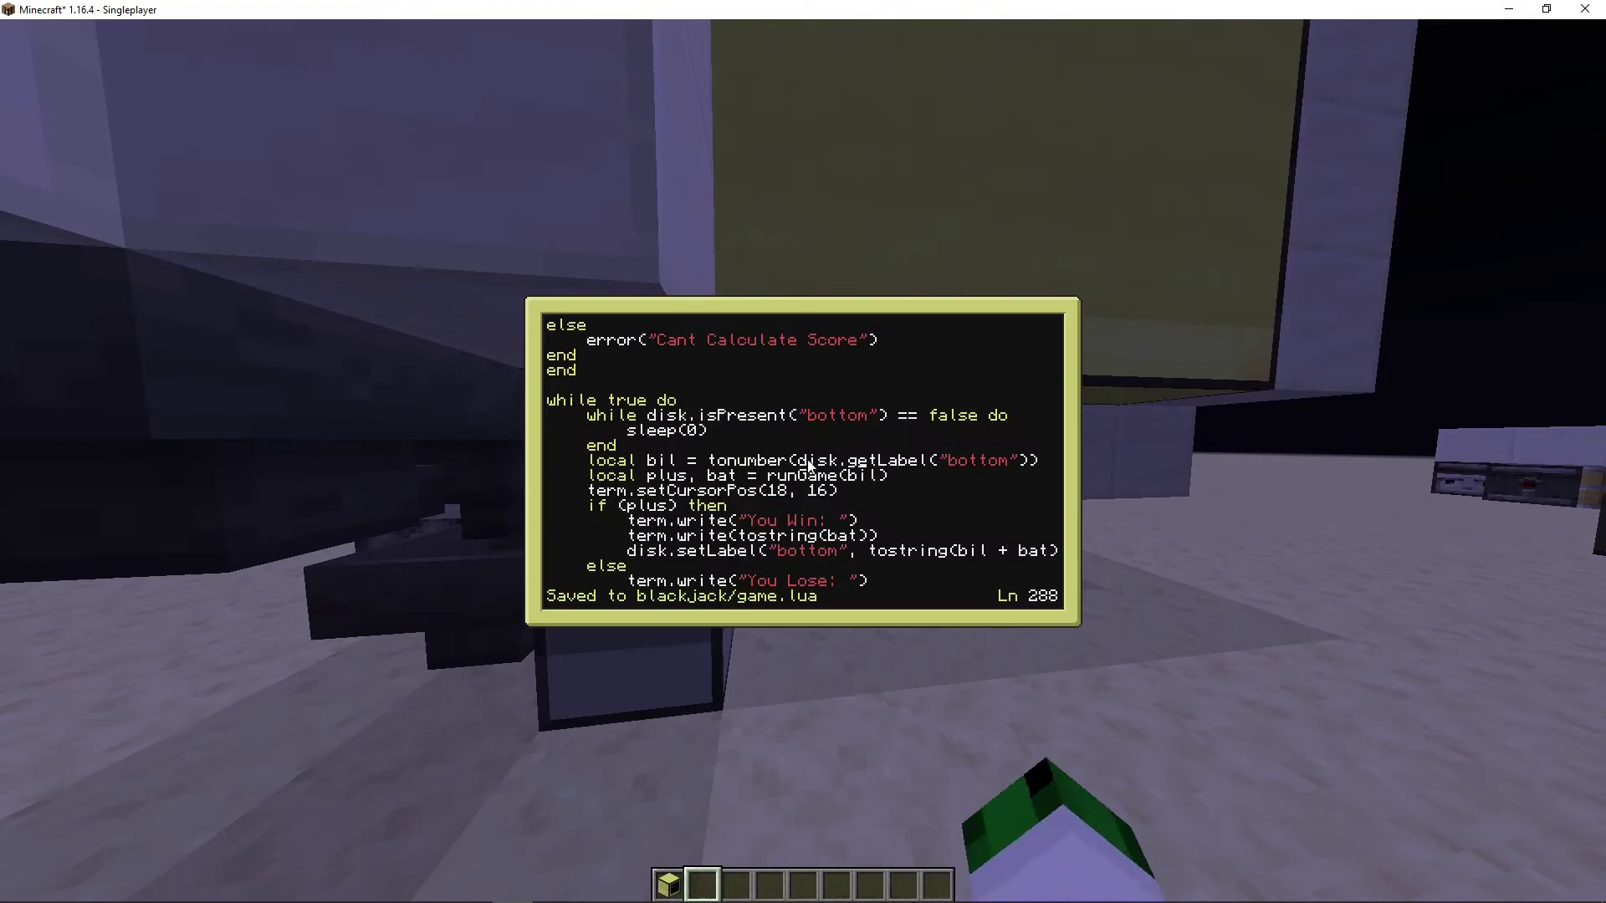
- Review the disk balance and game-run lines, jump to line 301, and save
left_click(955, 459)
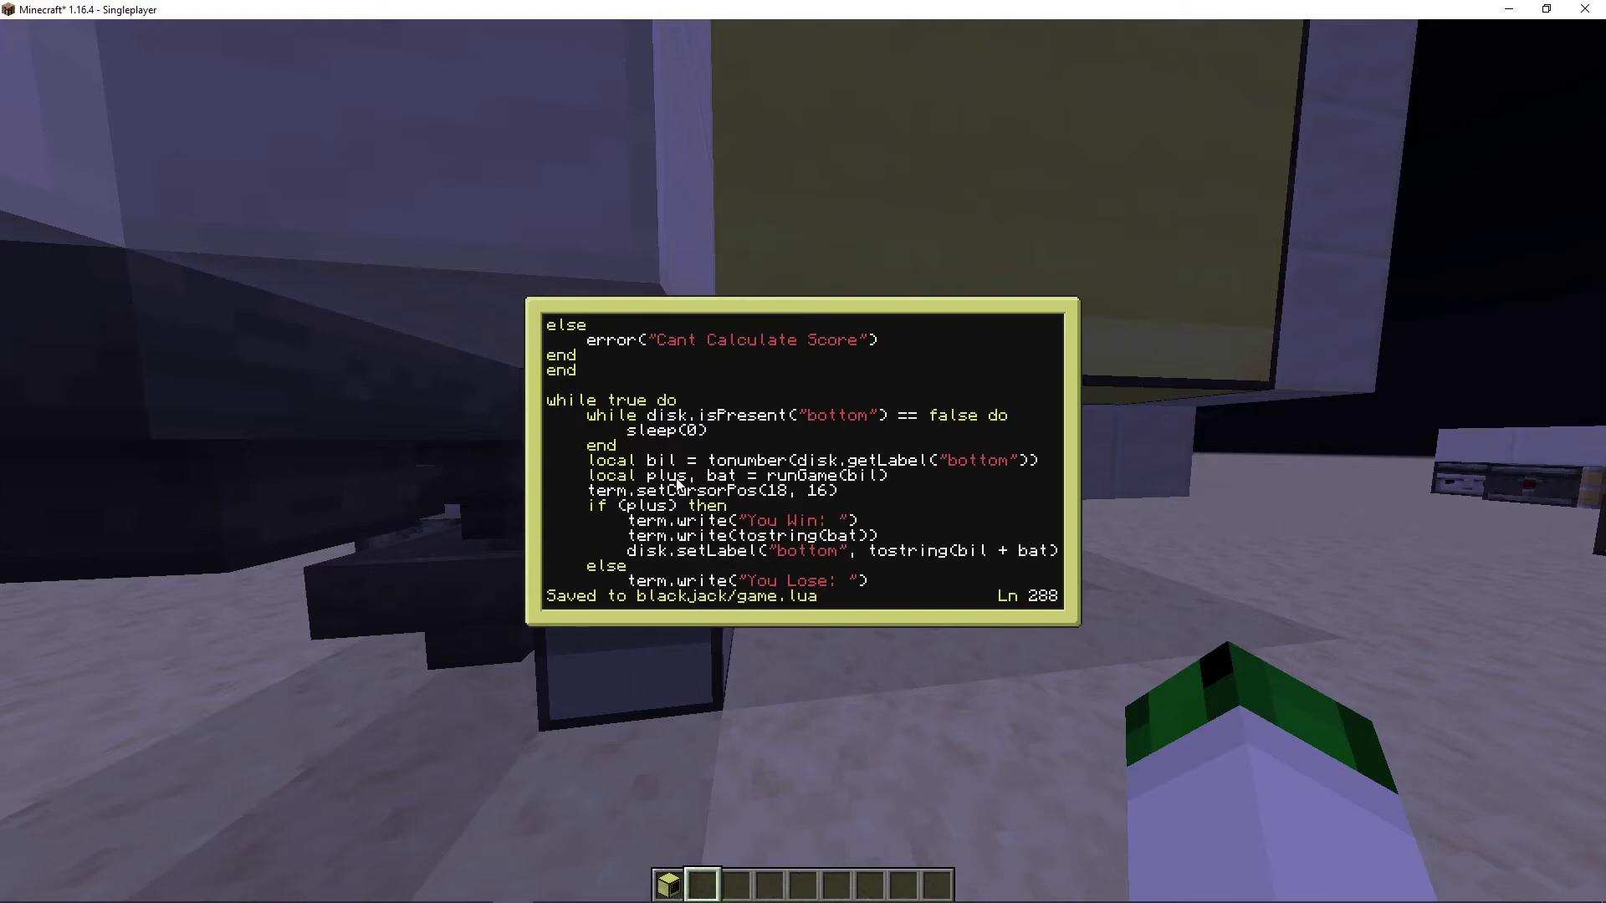
left_click(828, 478)
scroll(732, 506, "down", 2)
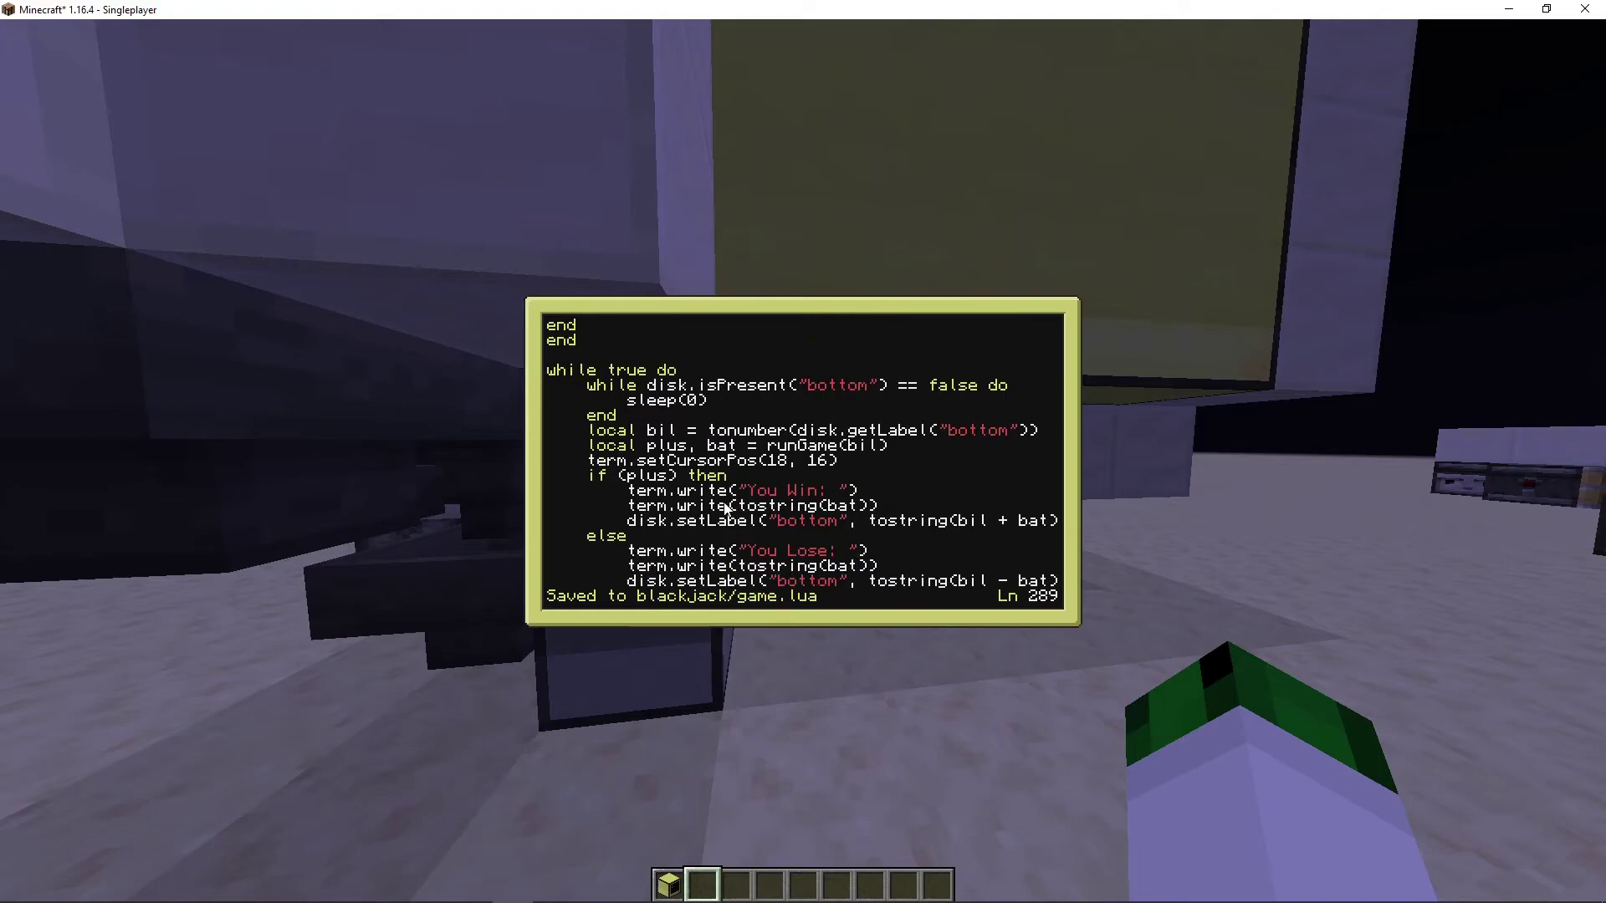
scroll(732, 506, "down", 2)
scroll(731, 506, "down", 2)
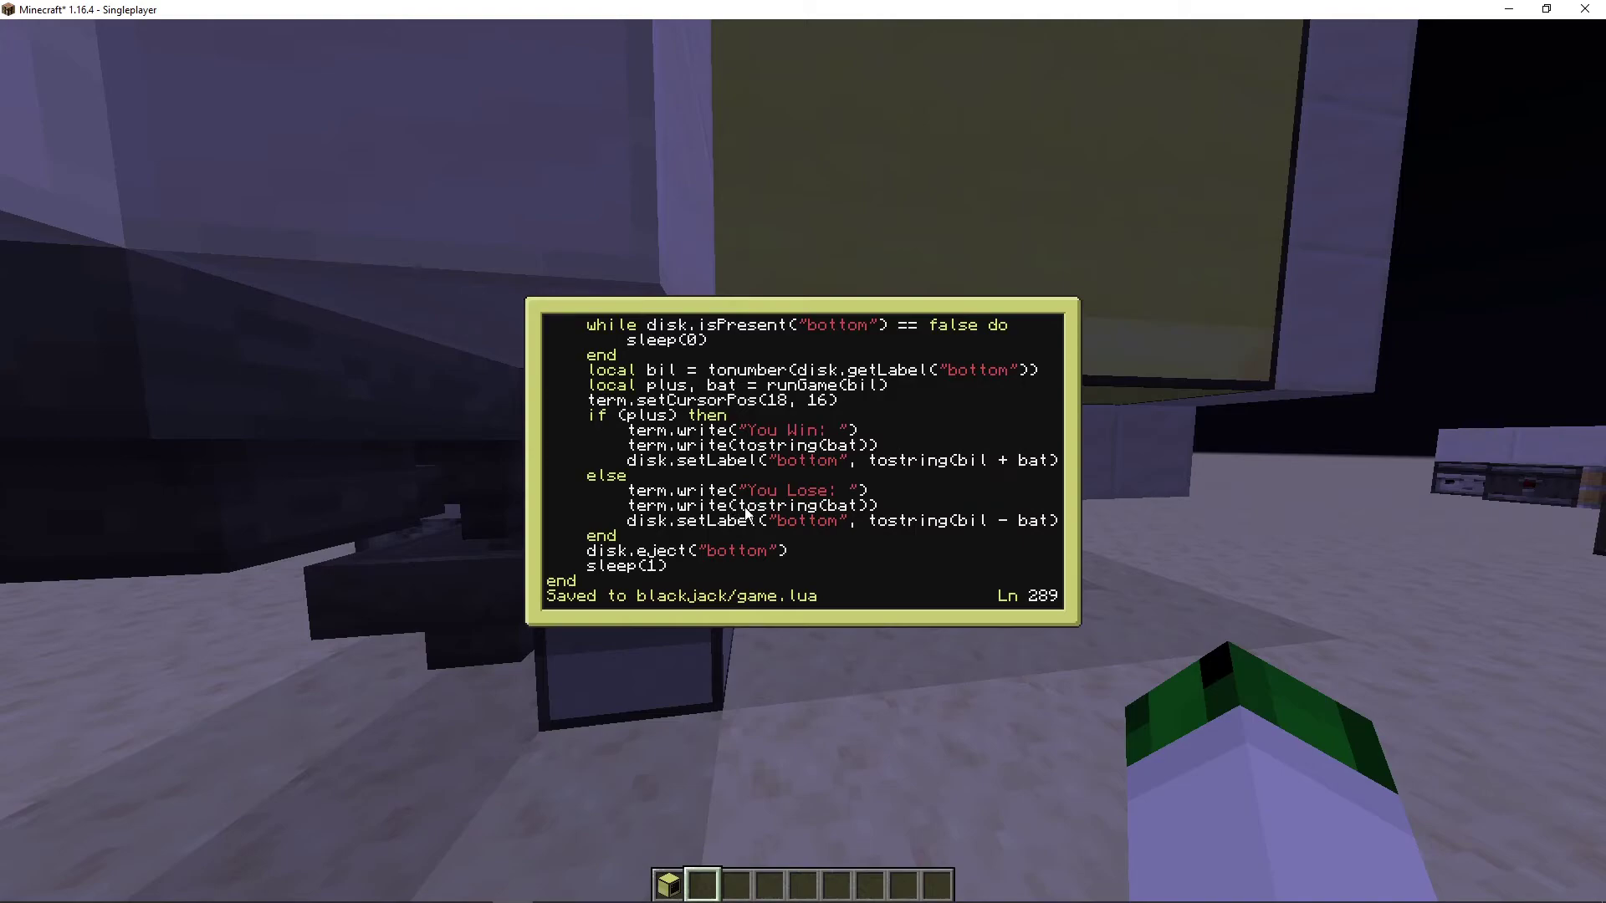
scroll(749, 509, "up", 1)
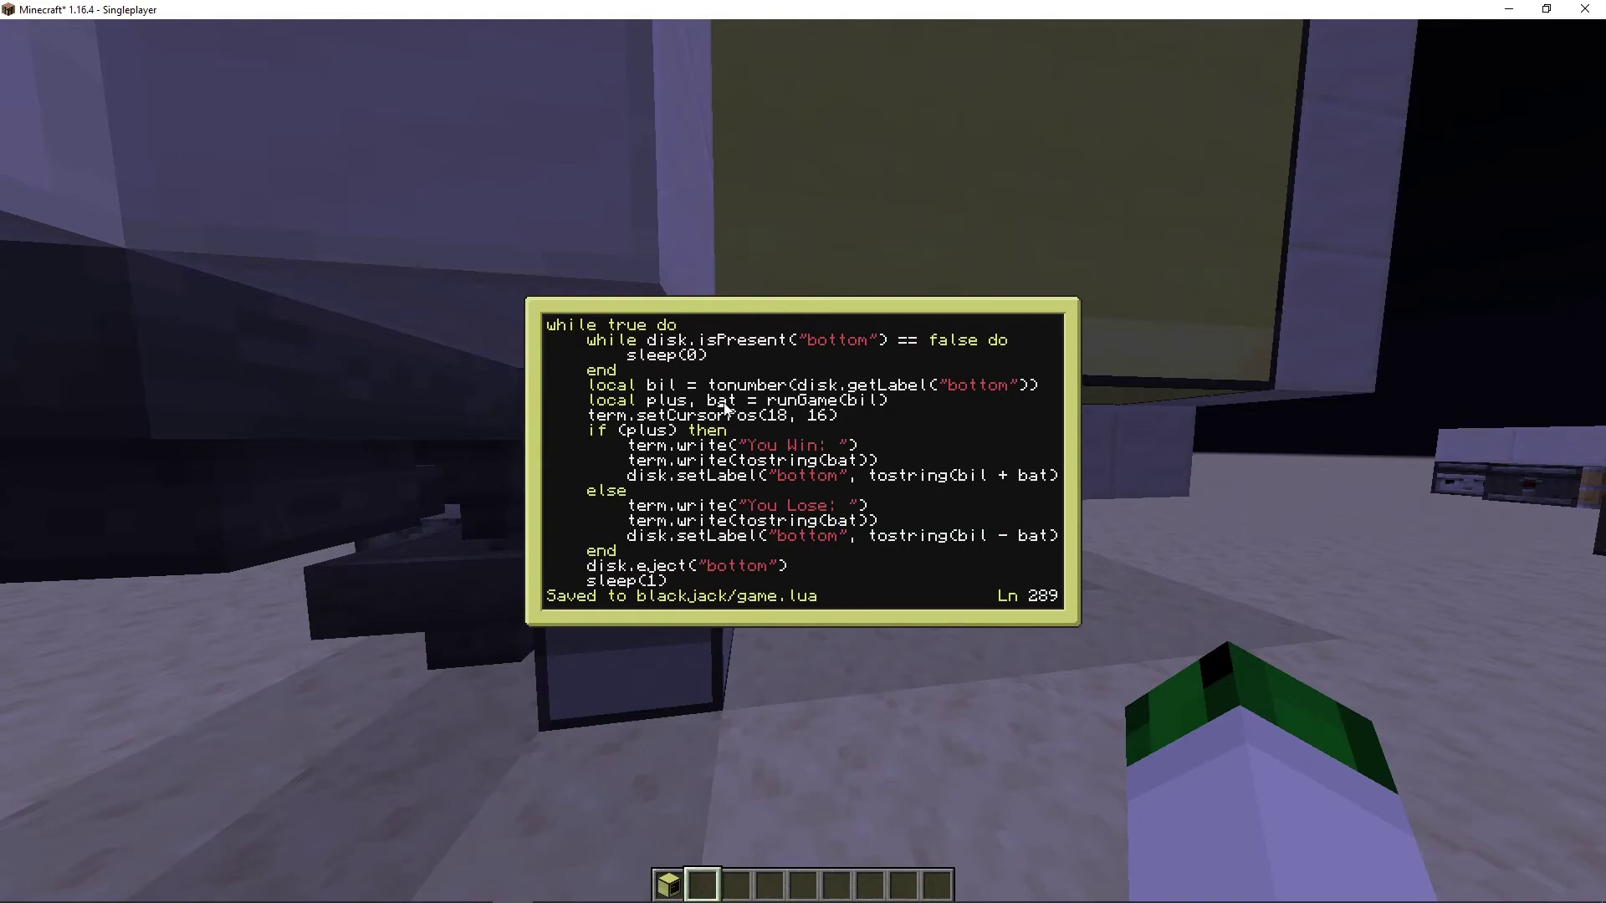
scroll(758, 546, "down", 1)
key("Page_Down")
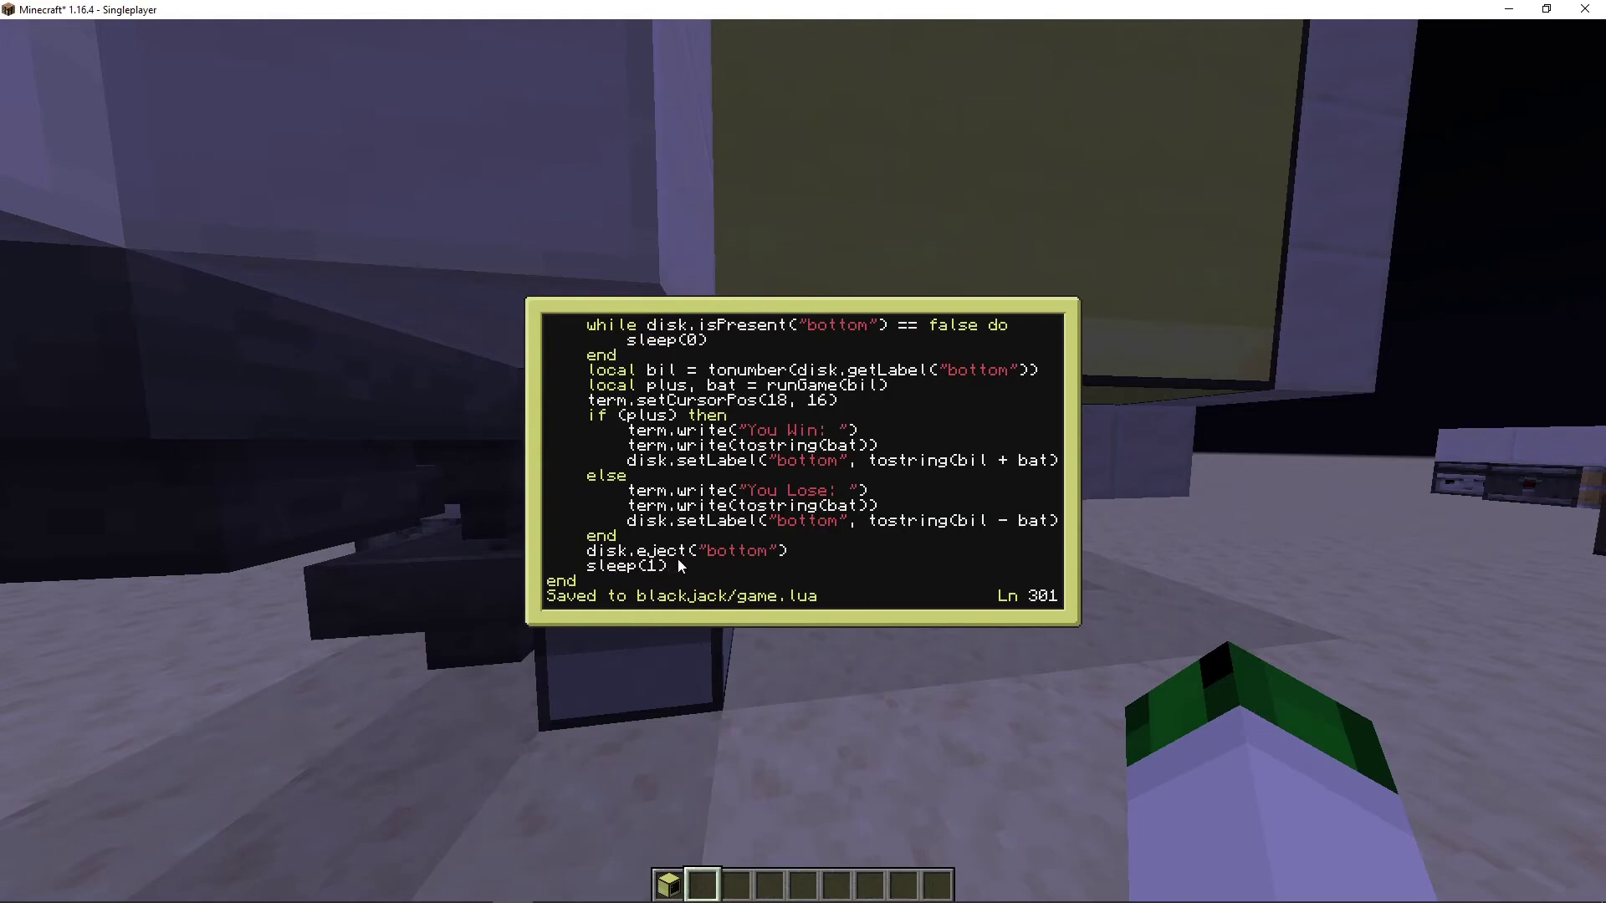
scroll(691, 558, "up", 1)
scroll(724, 553, "down", 1)
key("ctrl")
key("Return")
scroll(701, 560, "up", 6)
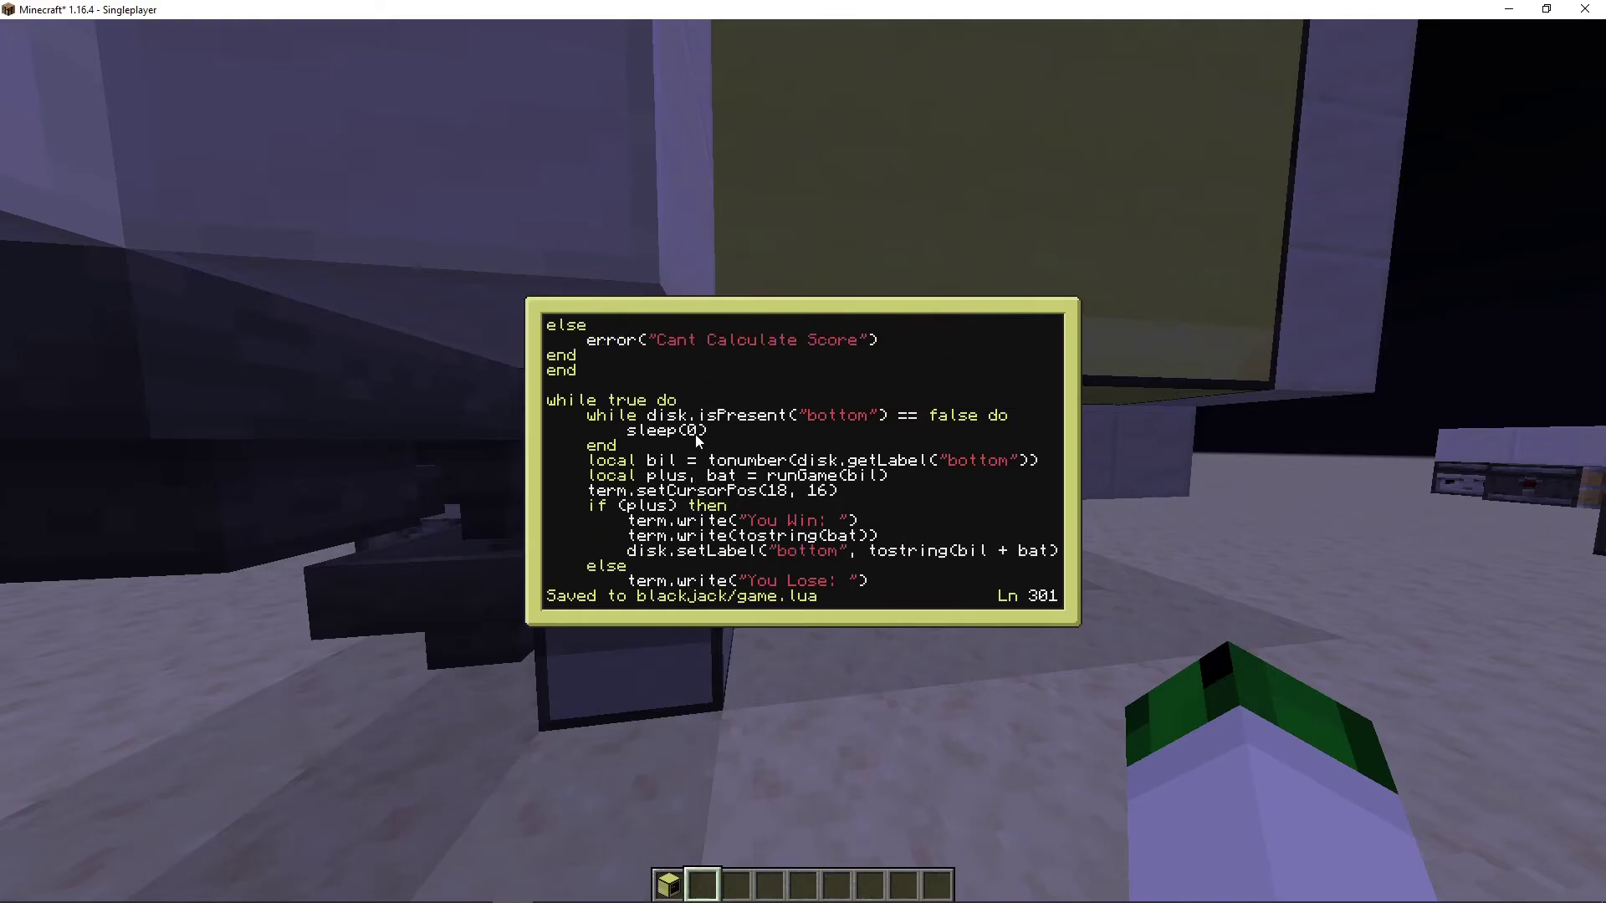
scroll(696, 434, "down", 6)
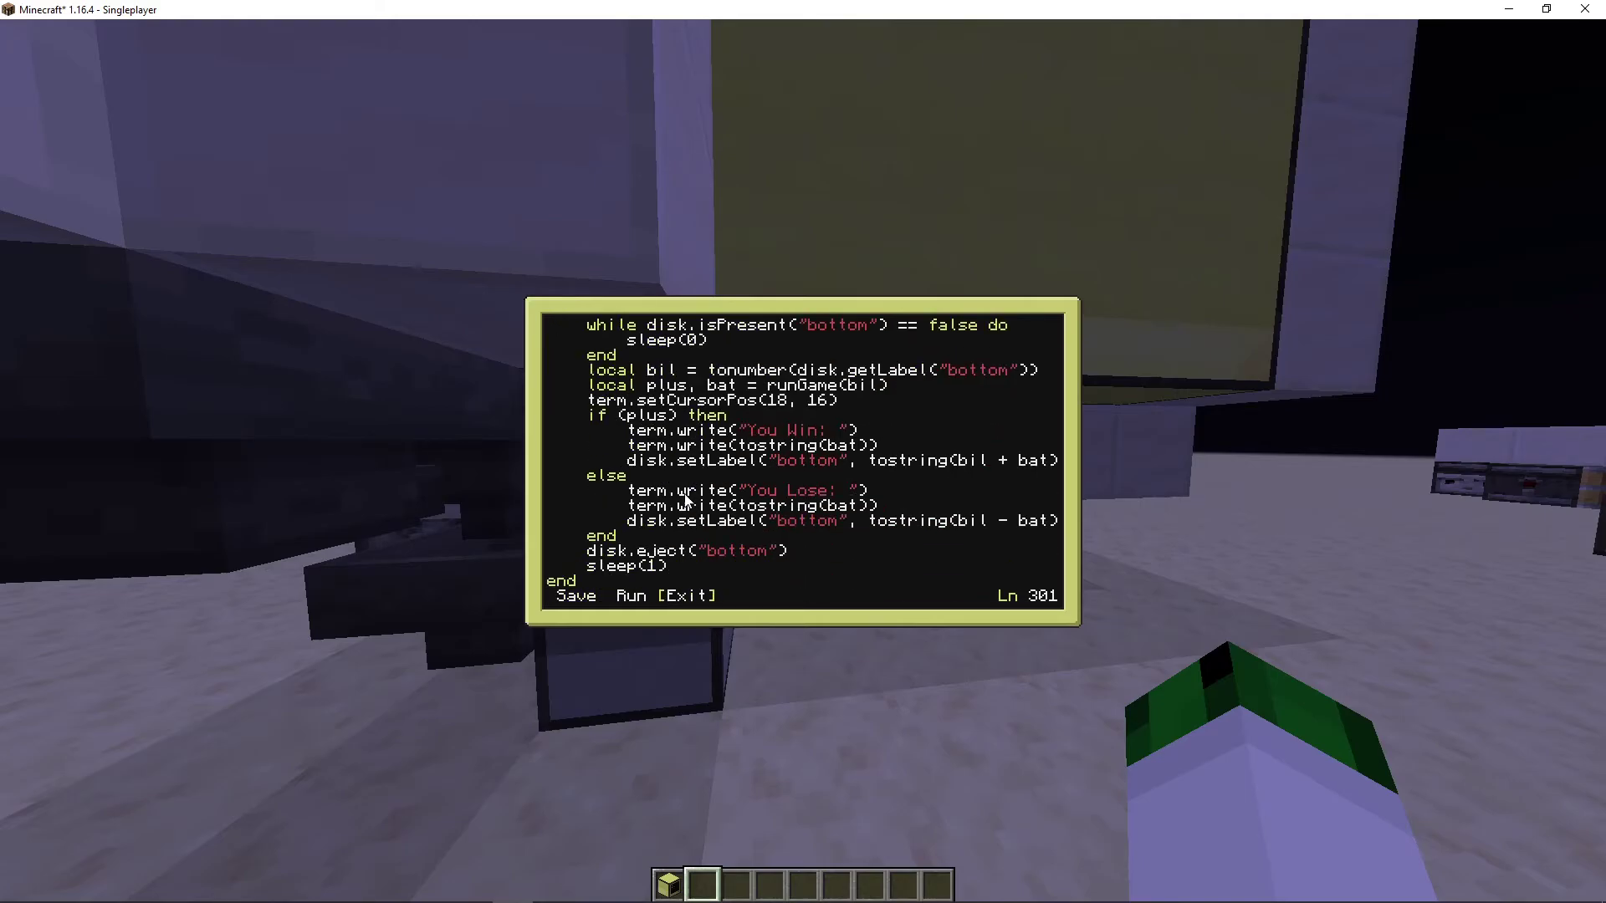
- Run the script from the editor, return to the world, and check the inventory
key("Left")
key("Return")
key("Escape")
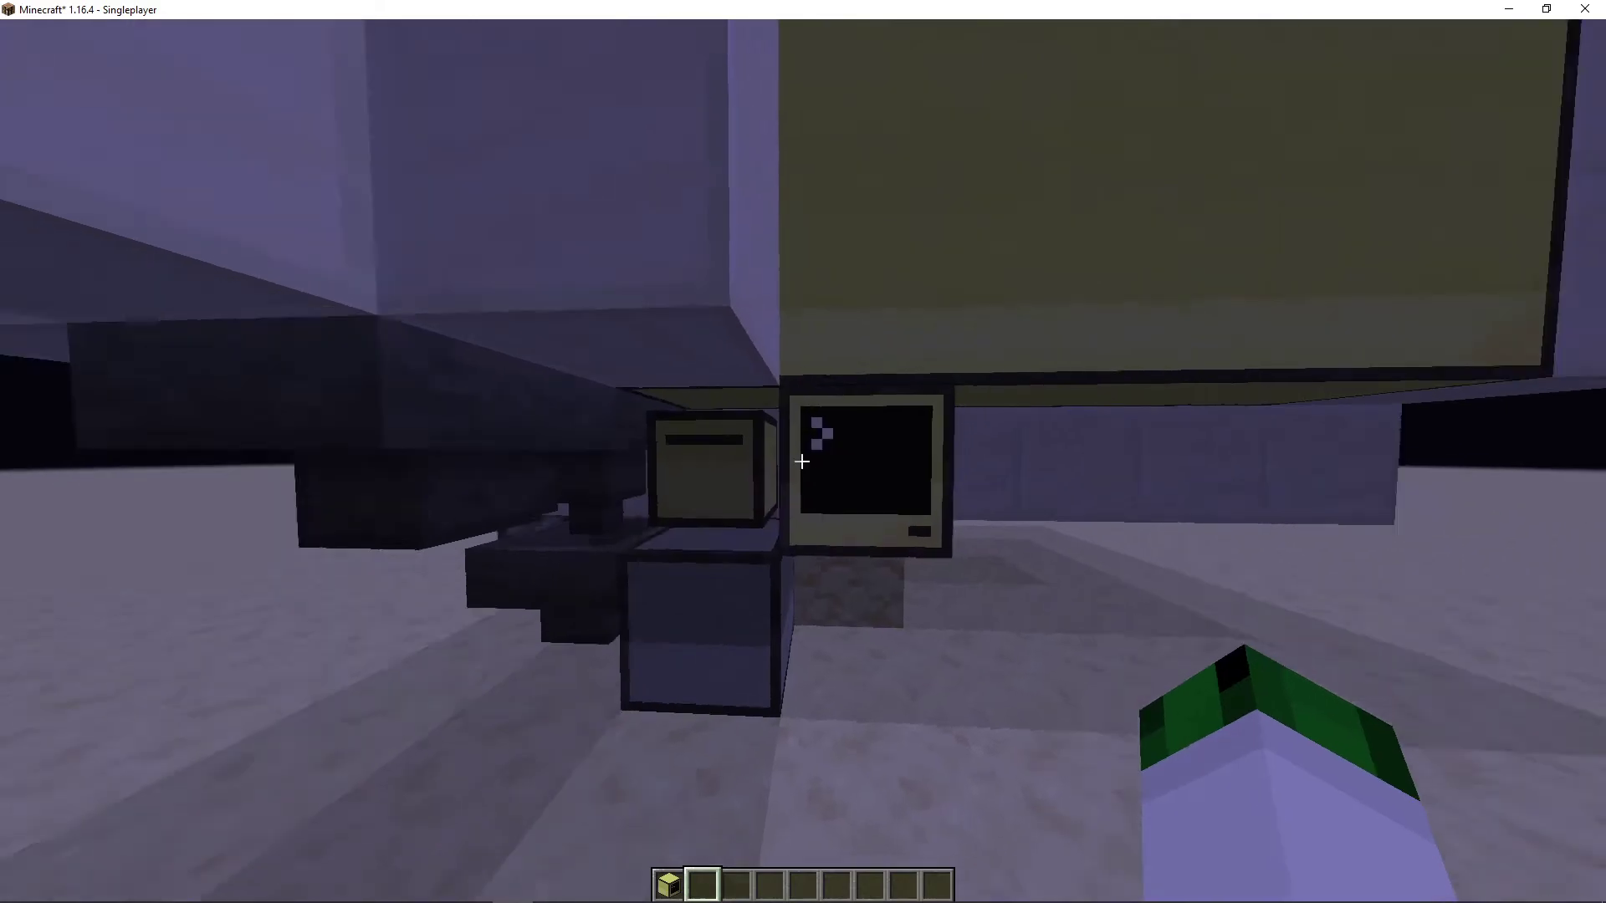
key("e")
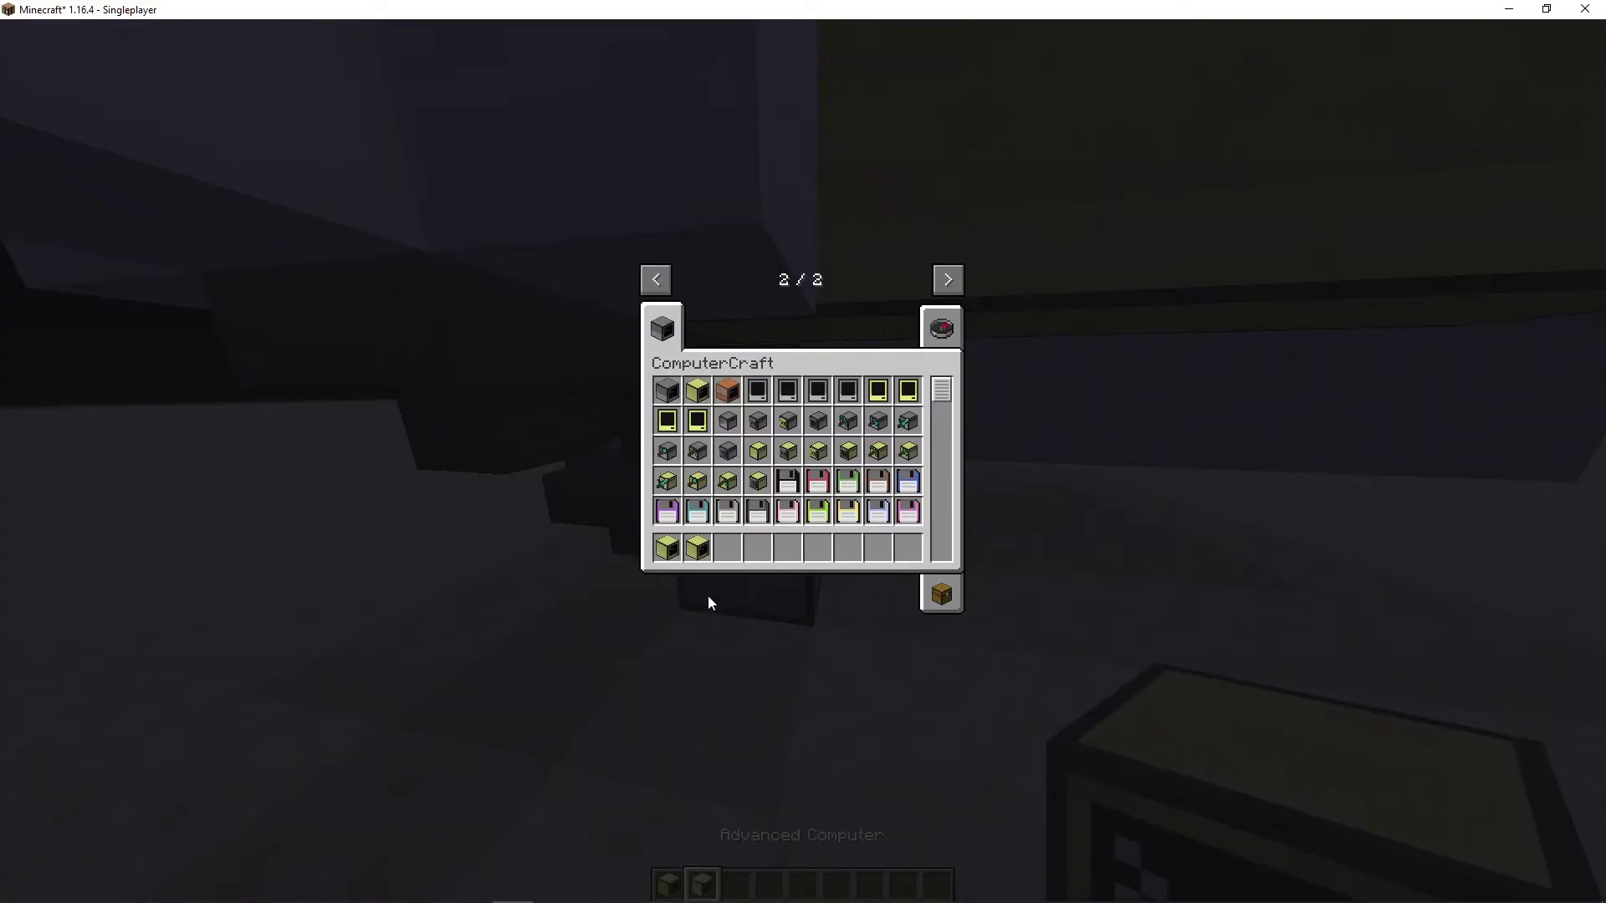
left_click(942, 594)
key("e")
- Run blackjack/game.lua from the computer's shell to bring up the bet keypad
right_click(803, 452)
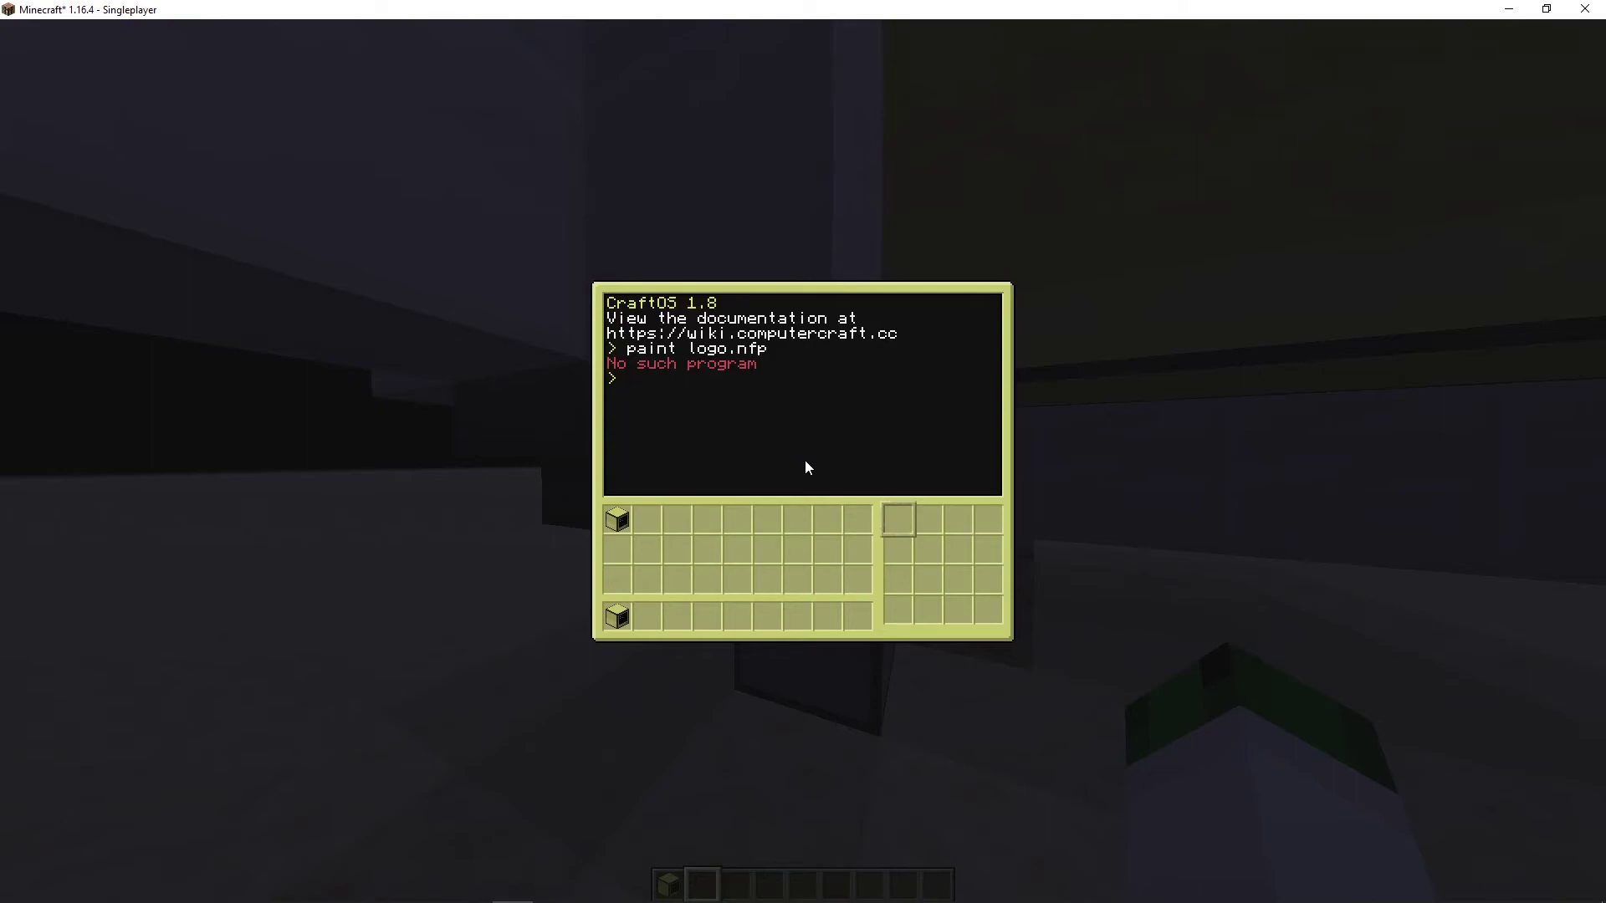
type("pa")
key("BackSpace")
key("BackSpace")
type("ba")
key("BackSpace")
key("BackSpace")
type("bac")
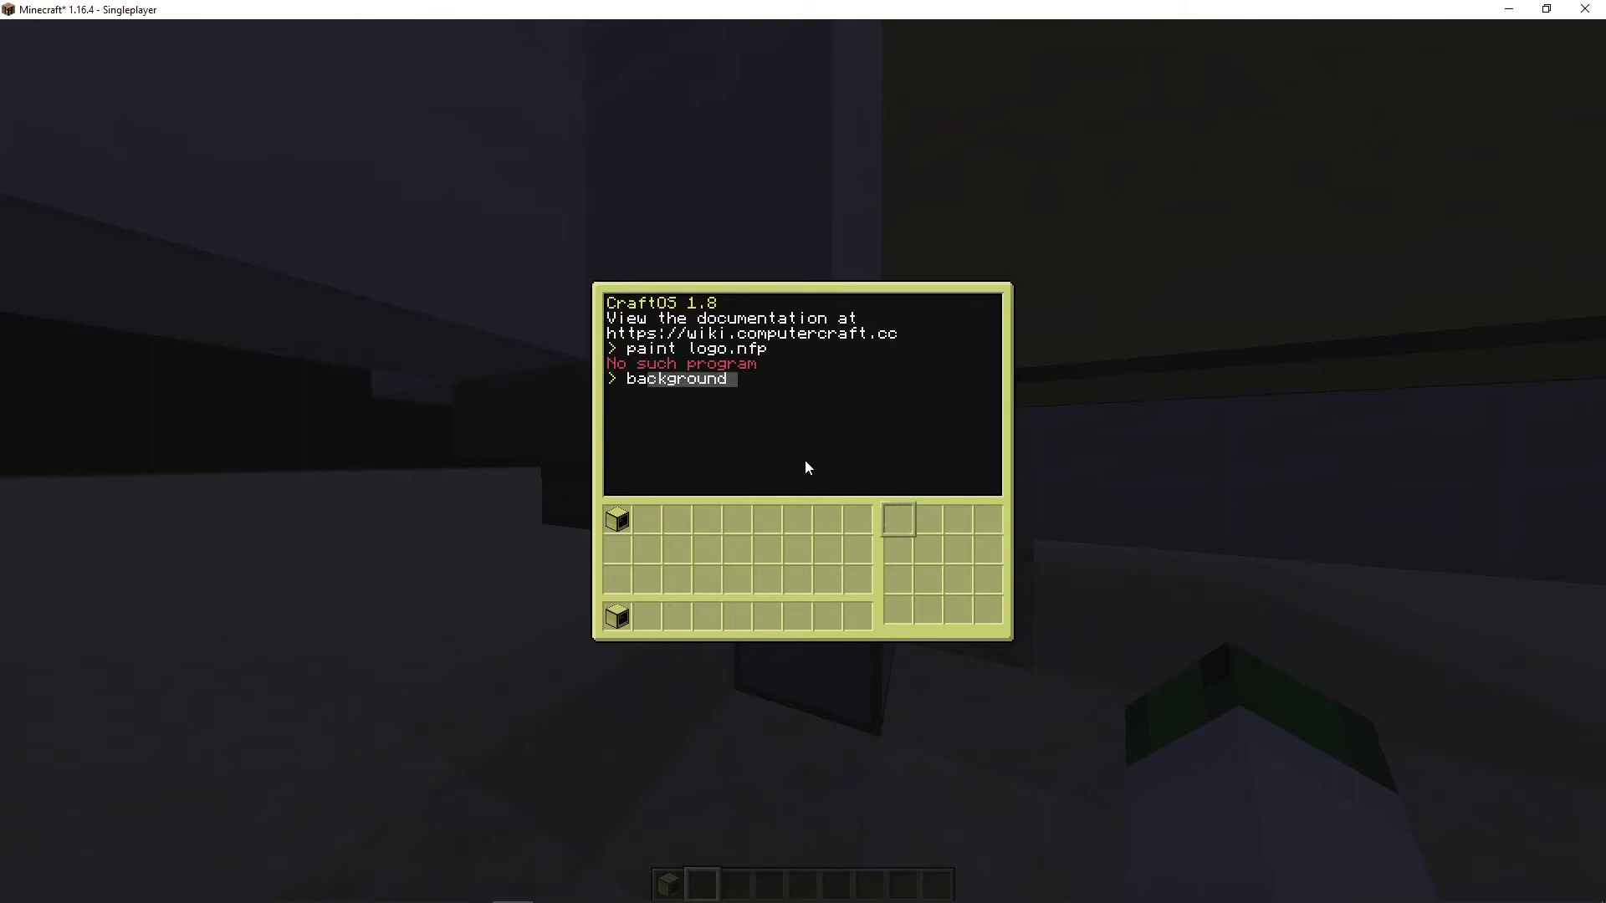
key("BackSpace")
key("BackSpace")
type("l")
key("Tab")
type("f")
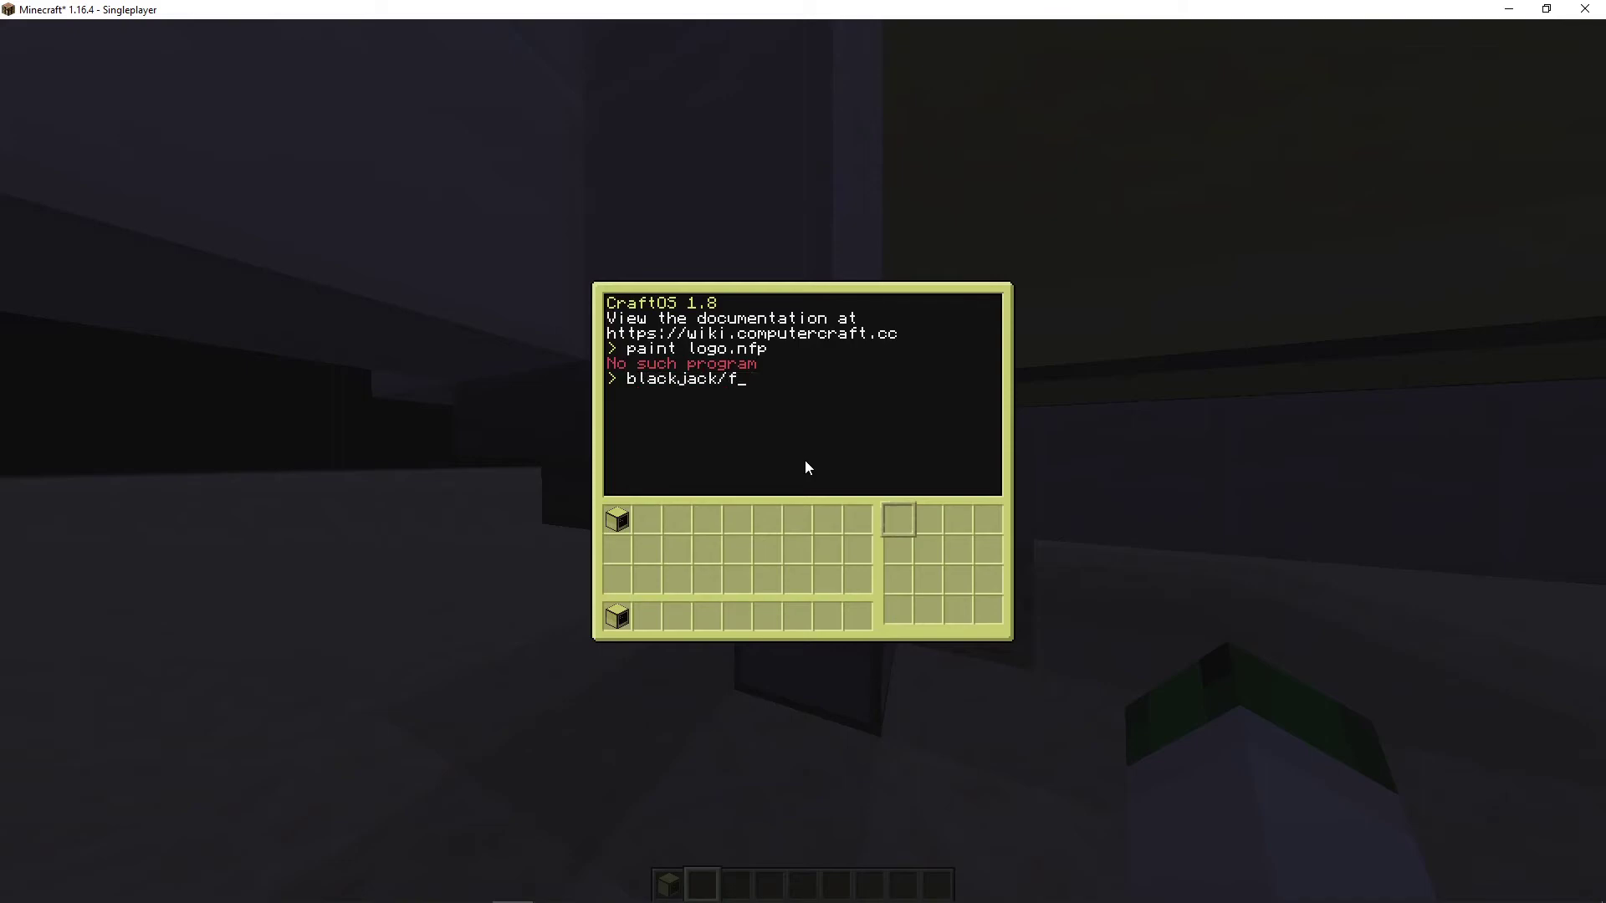
key("BackSpace")
type("g")
key("Tab")
key("Escape")
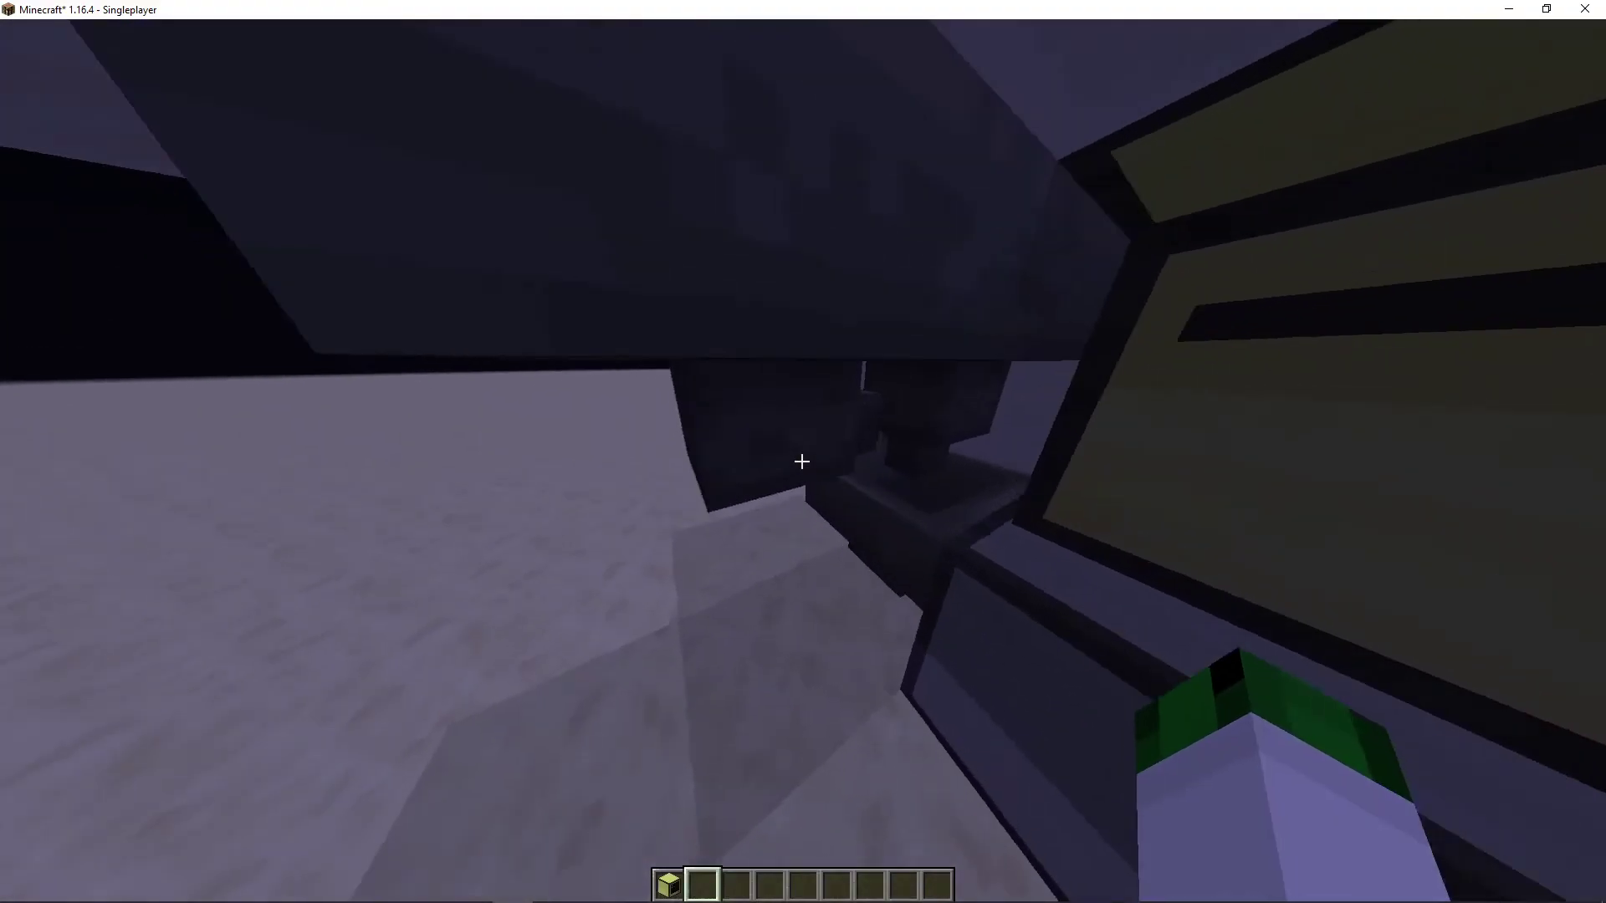
- Take the 1000 debit card from the Debit Cards chest
key("w")
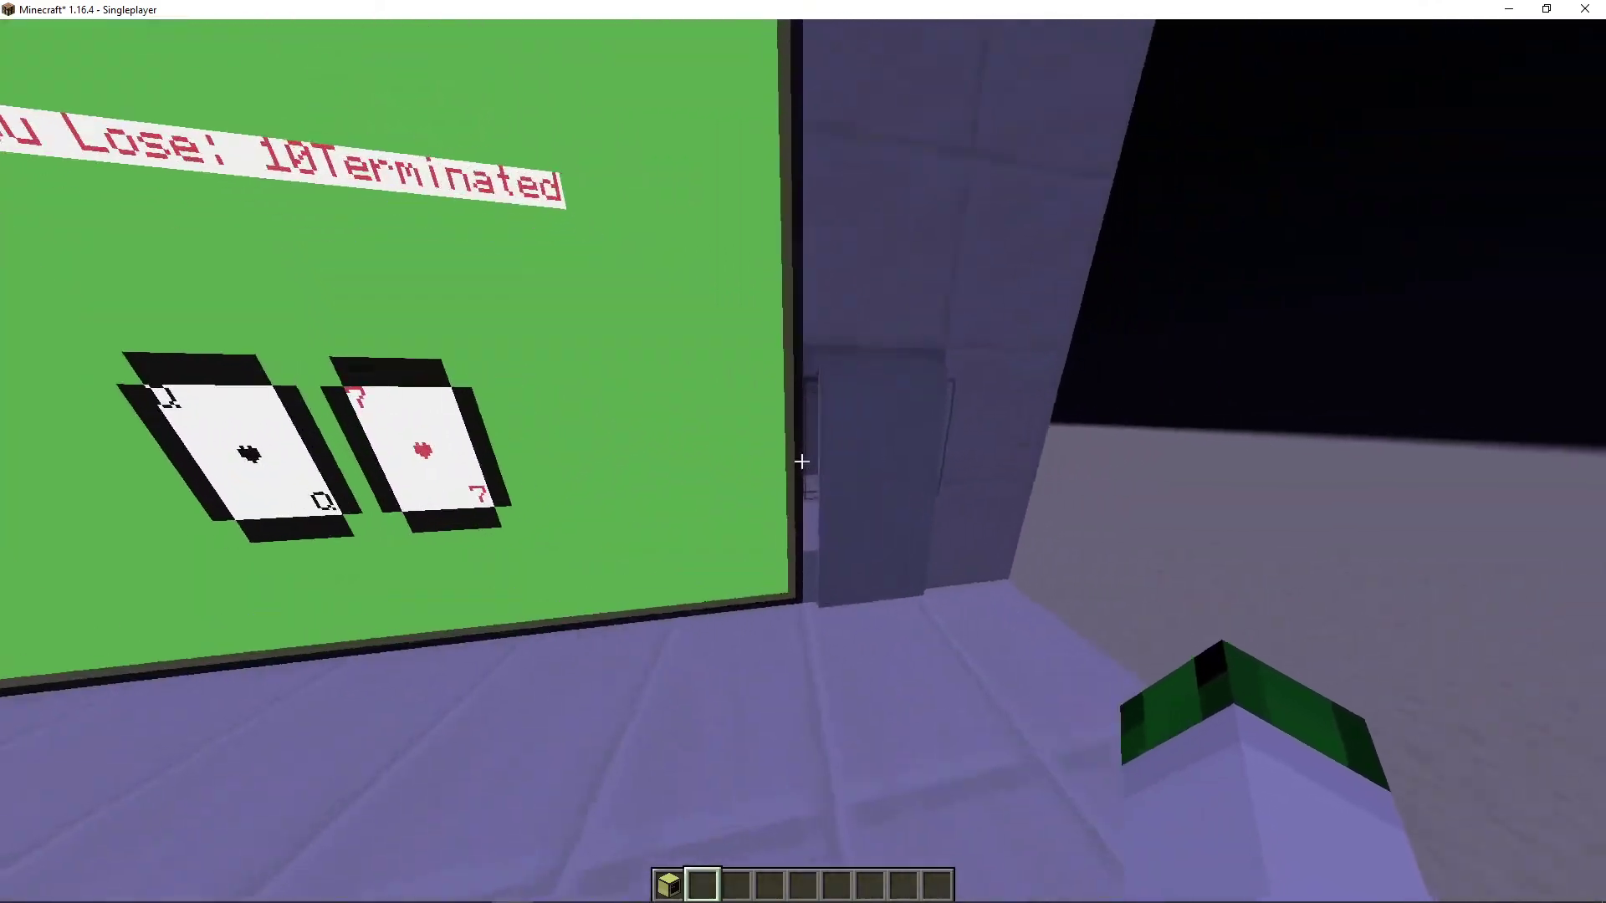
right_click(803, 452)
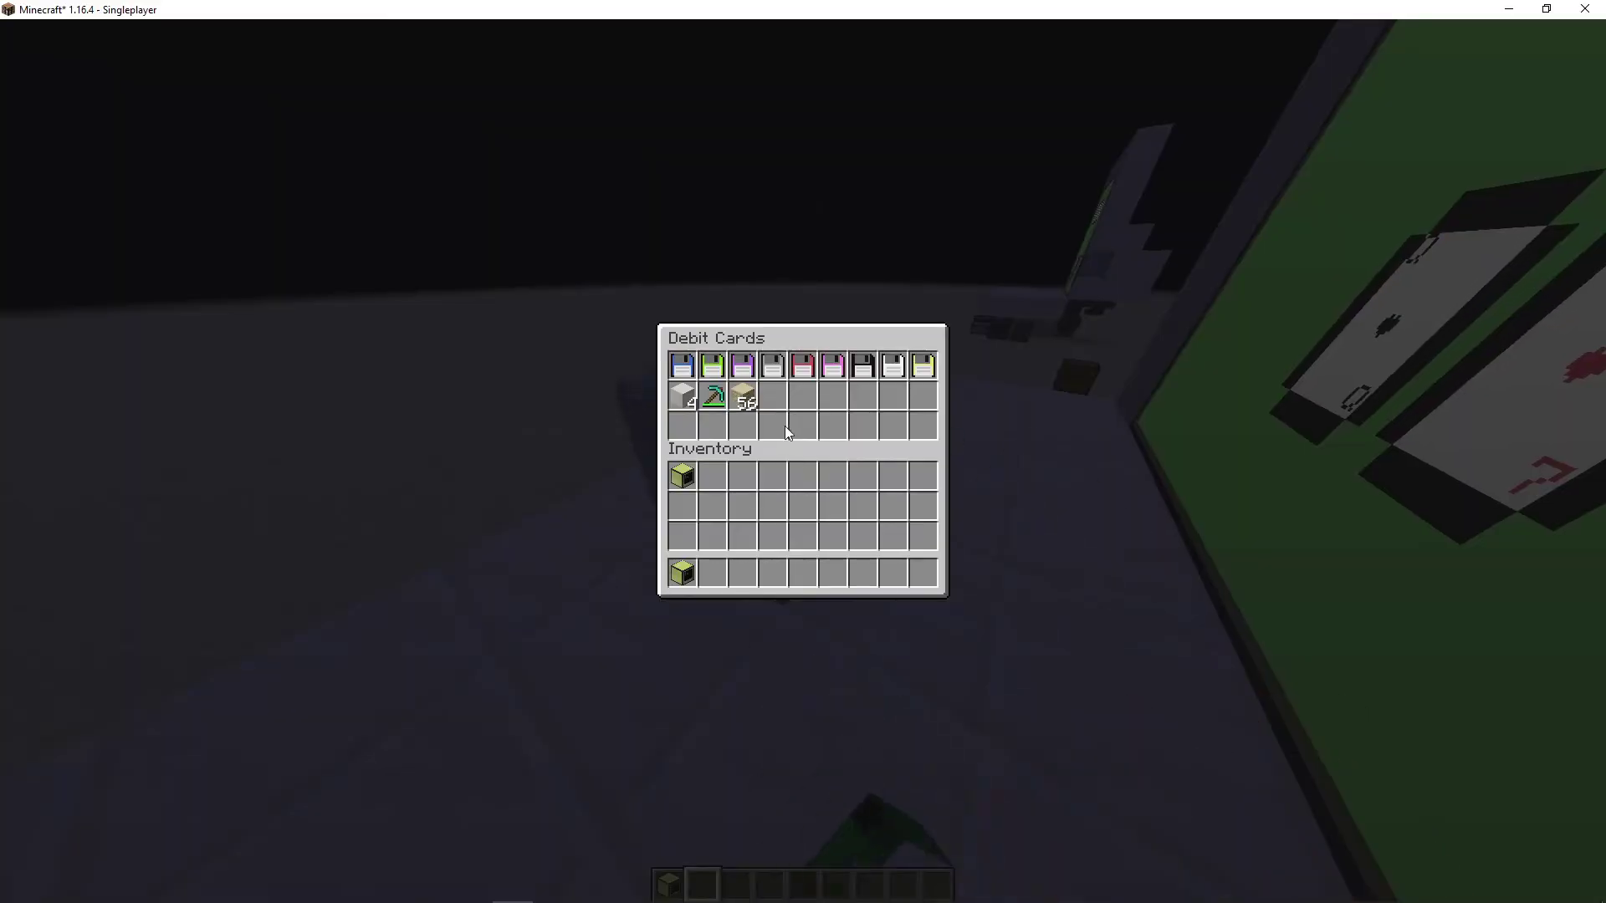
left_click(687, 367, "shift")
key("Escape")
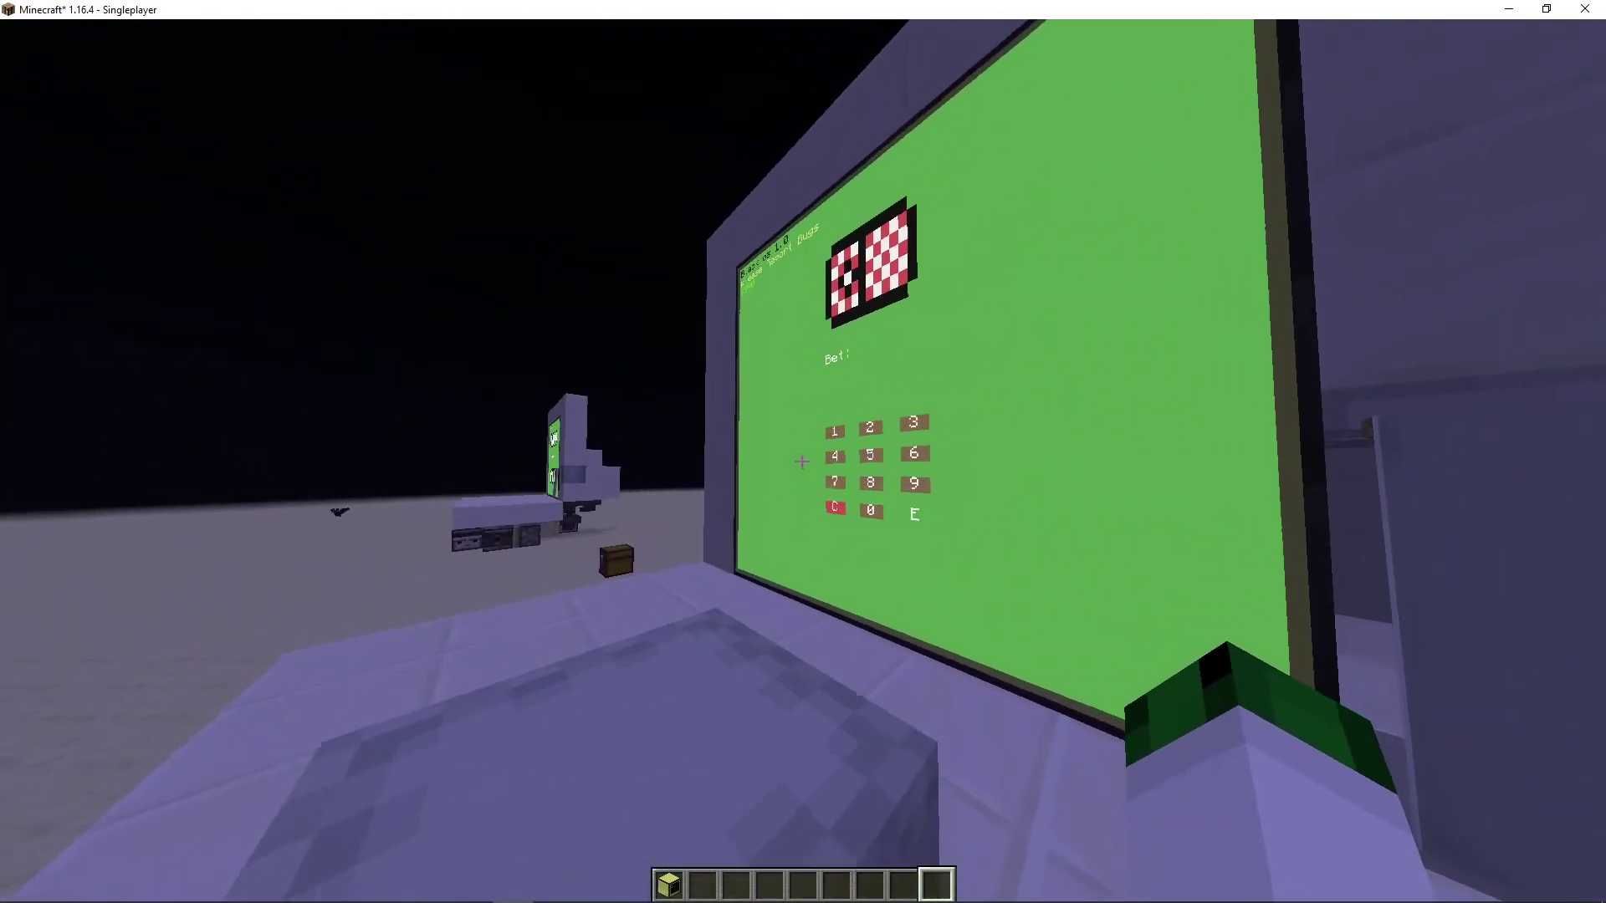
- Approach the keypad, enter a bet of 10, and deal the hand
key("w")
key("s")
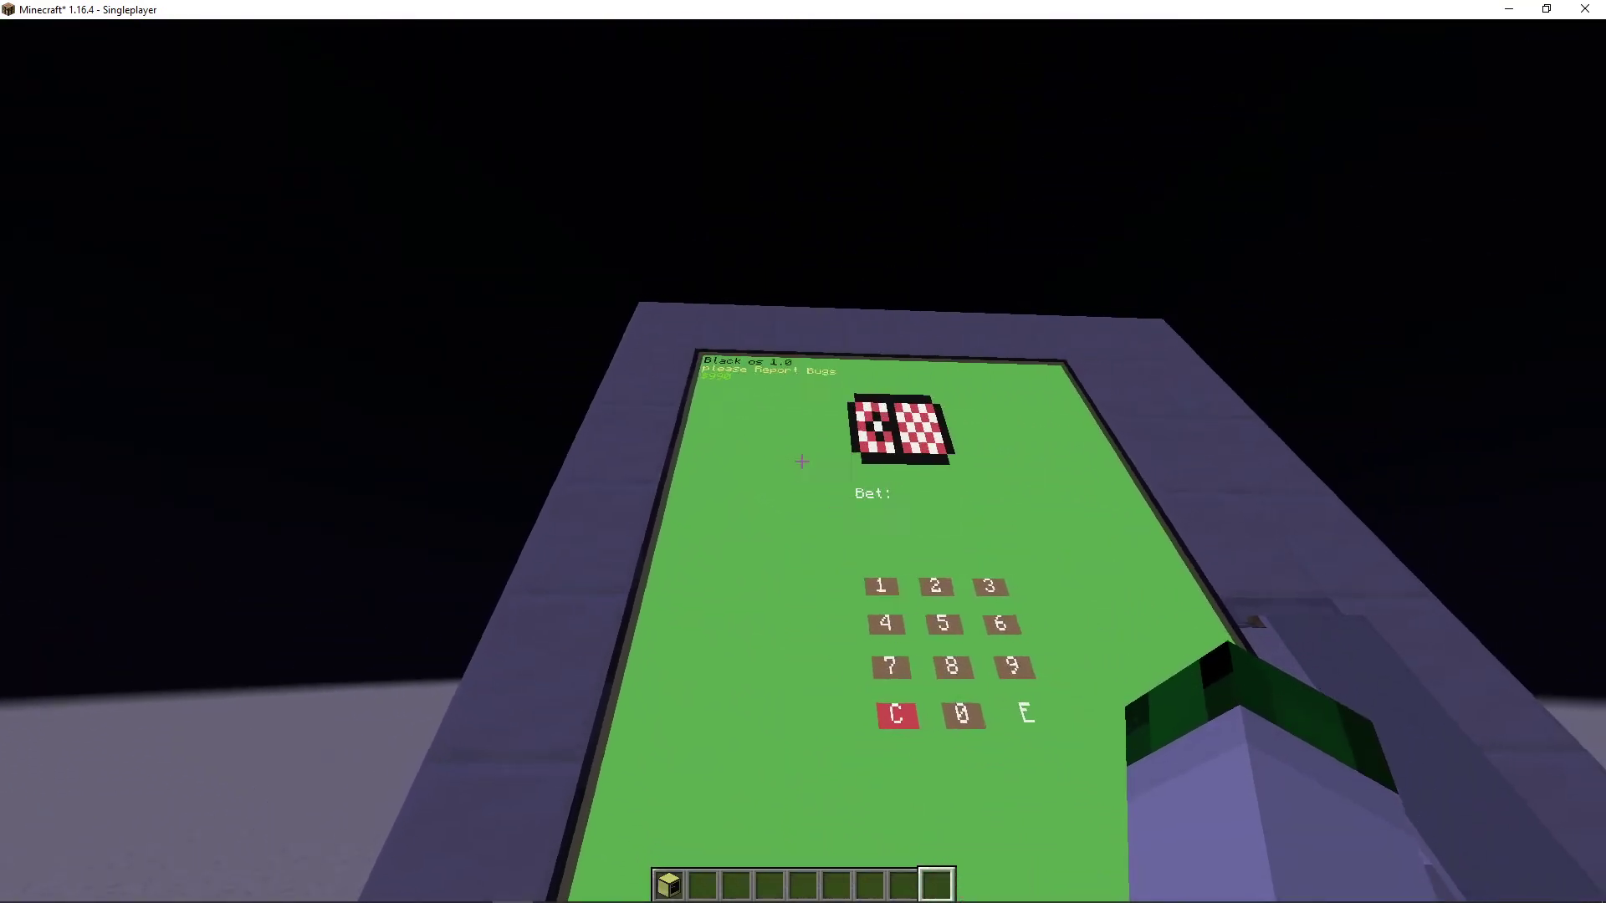
key("w")
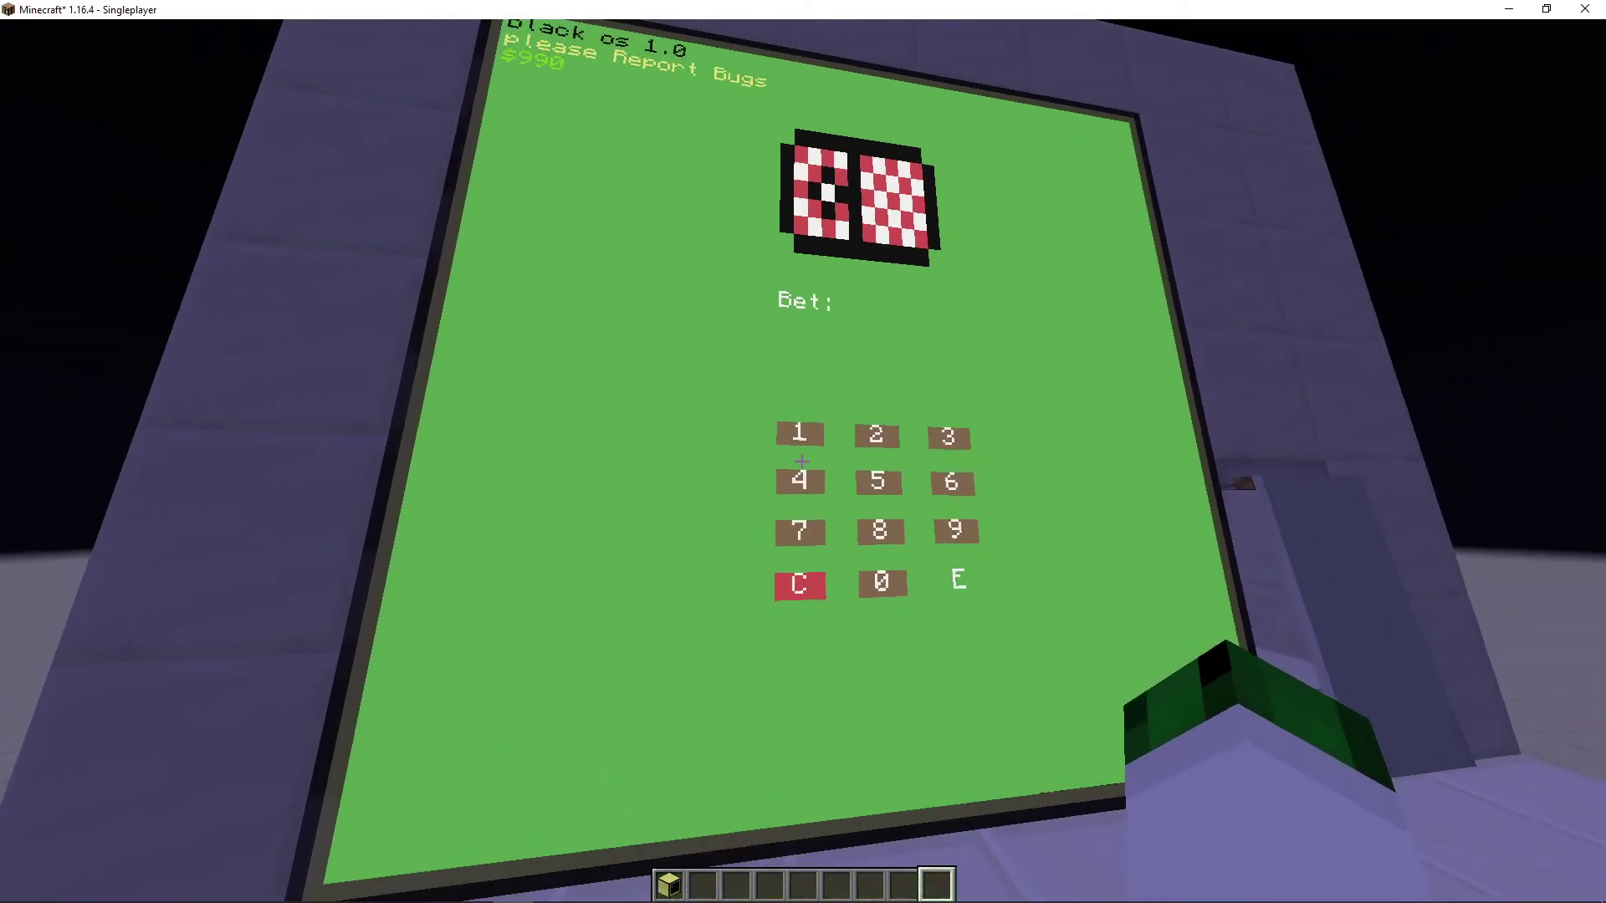
right_click(802, 462)
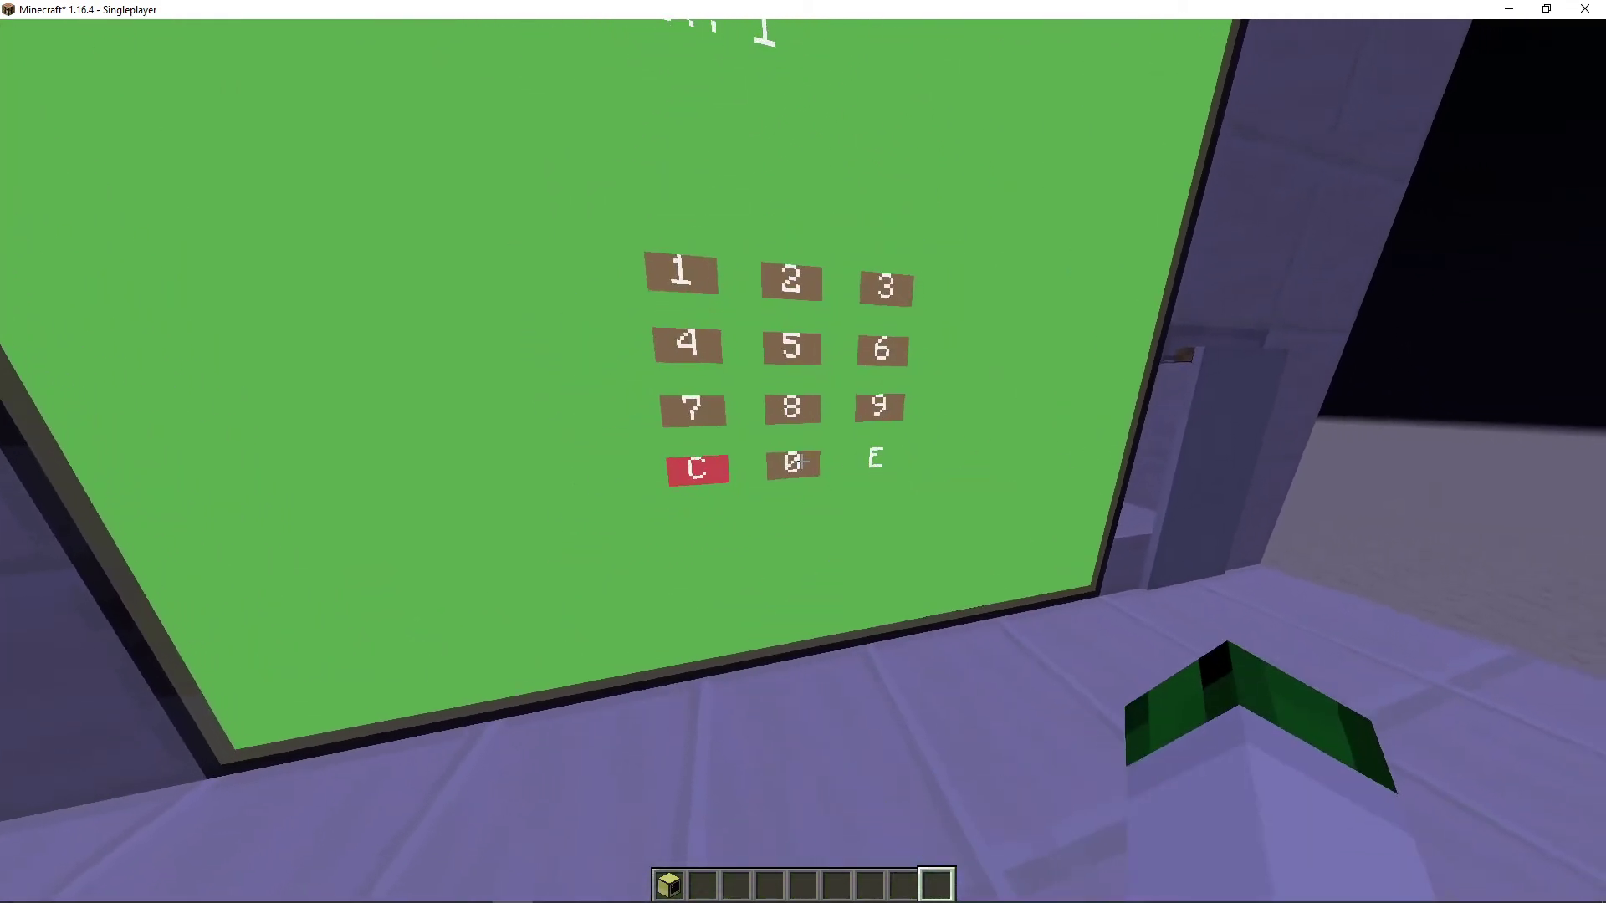
right_click(803, 462)
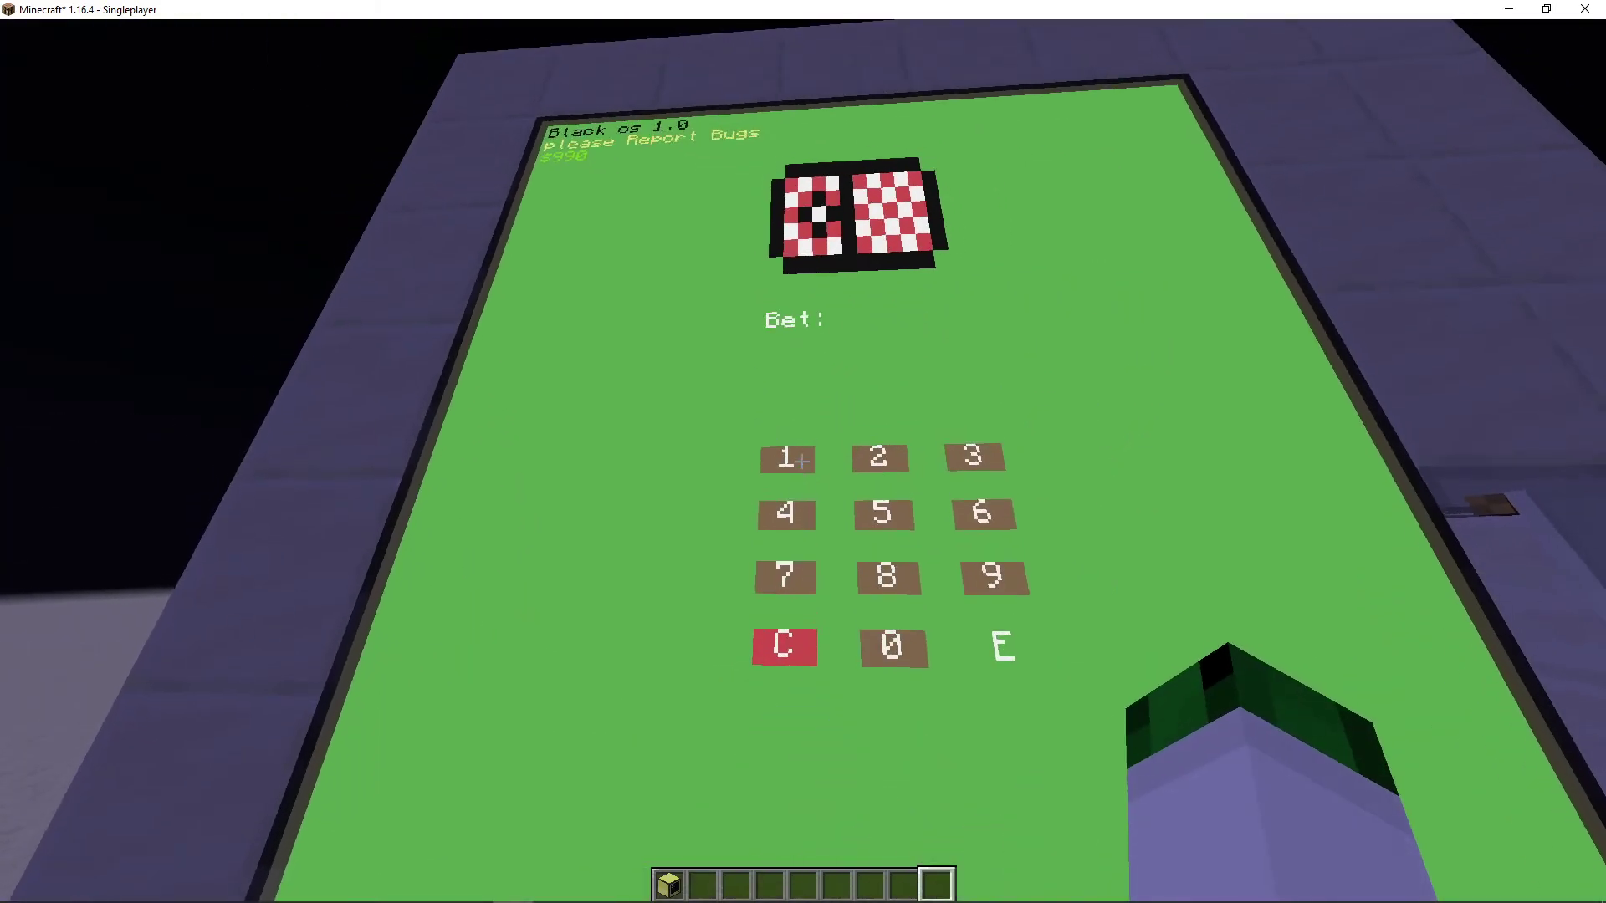
right_click(802, 463)
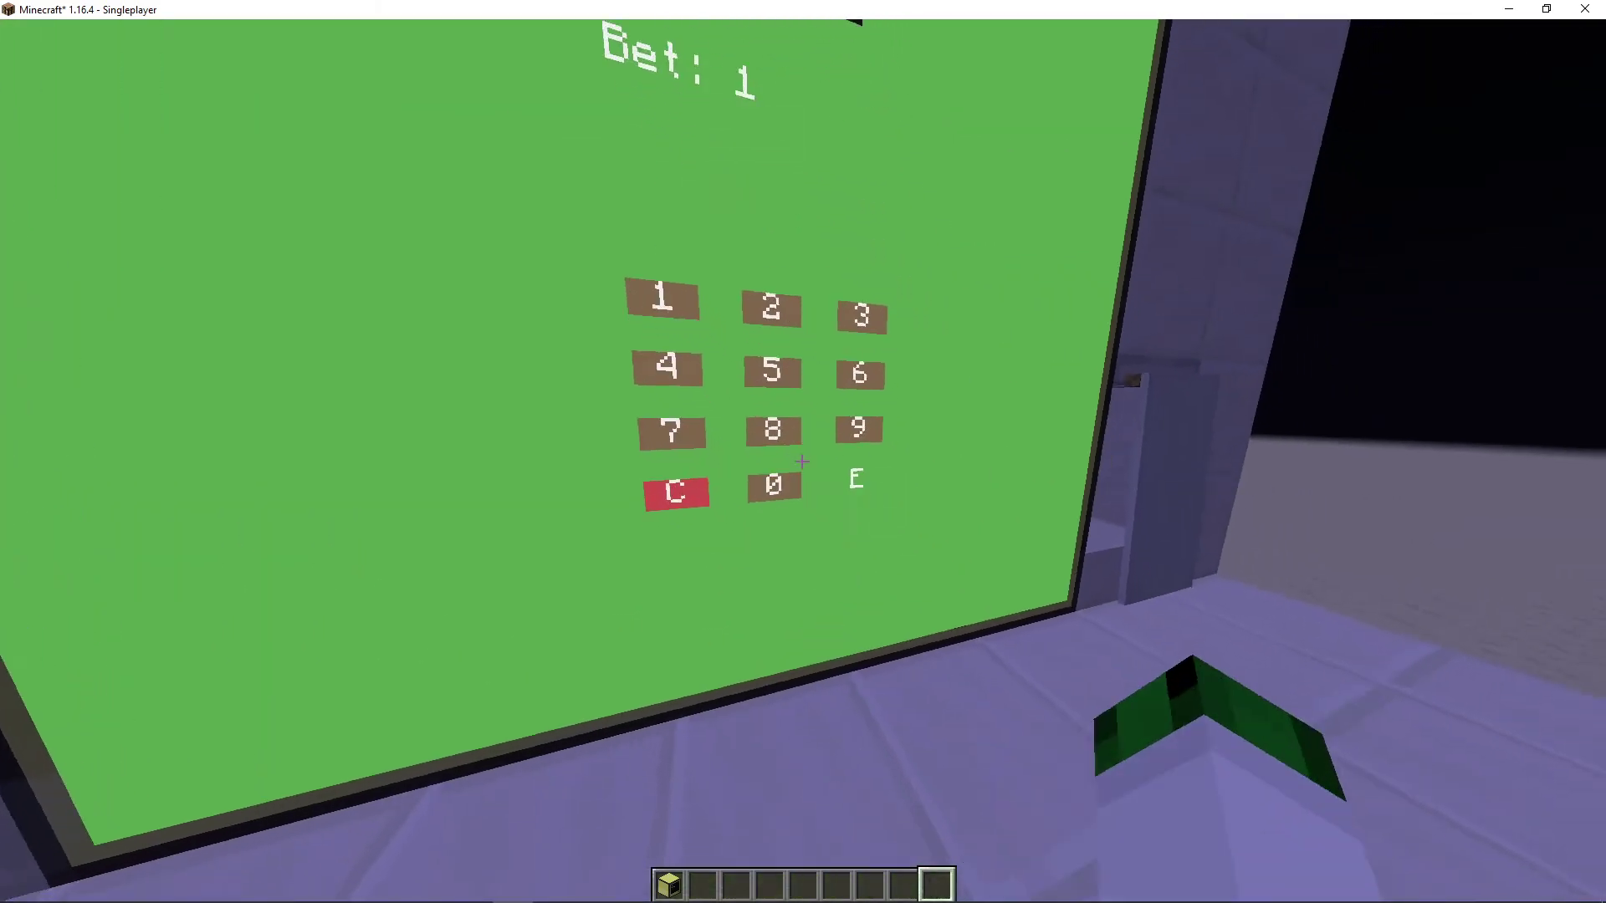
right_click(802, 462)
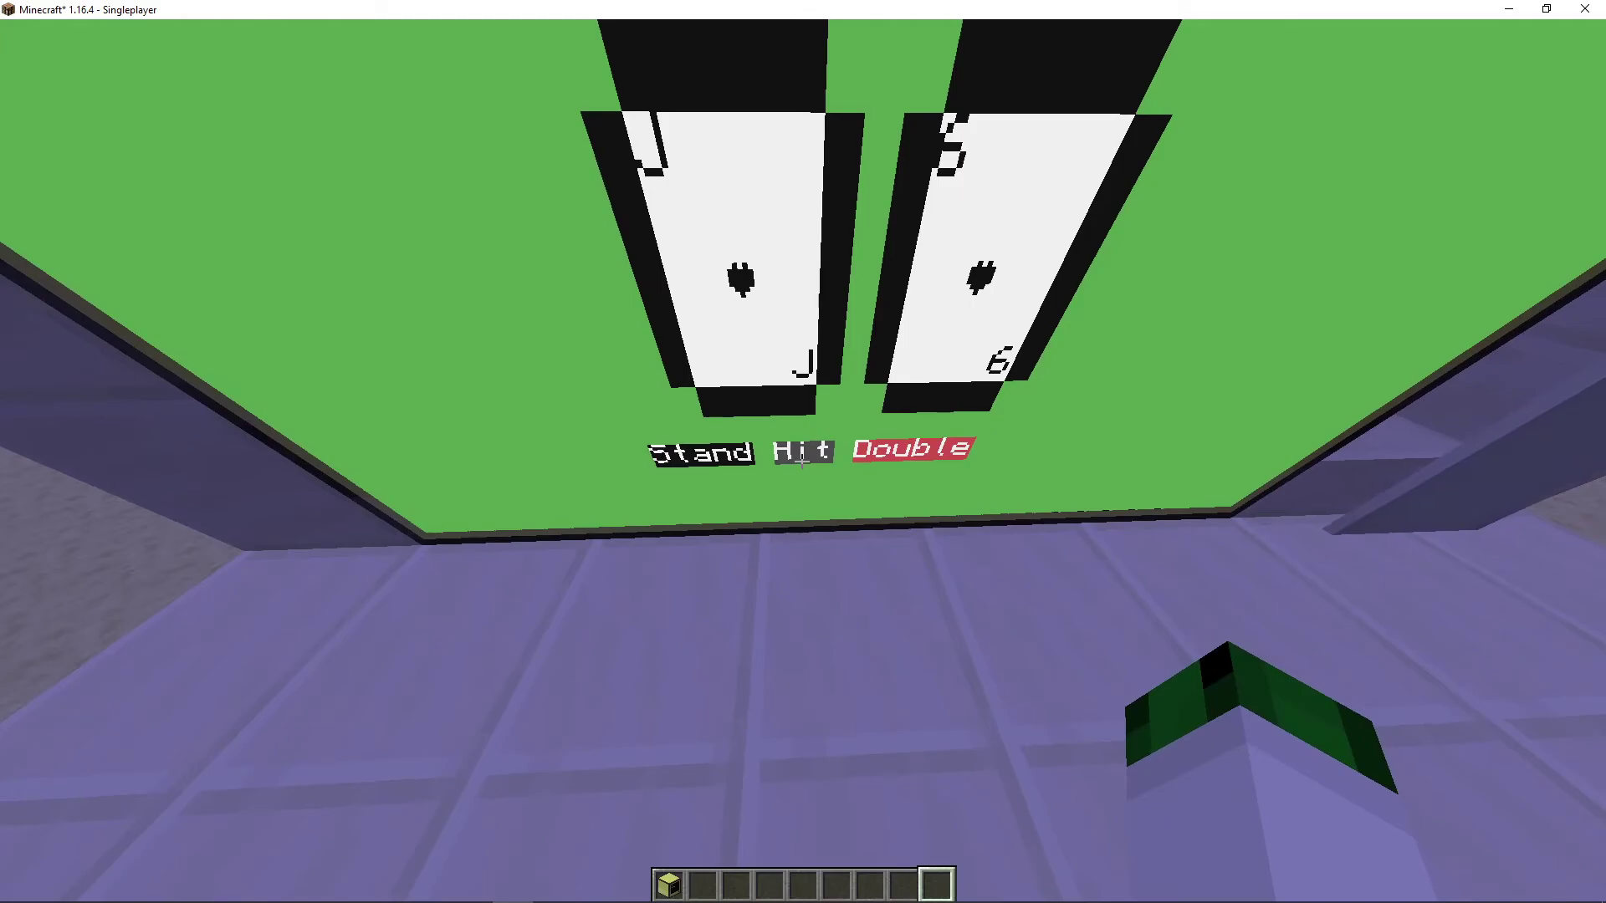
- Hit, drawing a 7 to bust at You Lose: 10, then step back
right_click(802, 462)
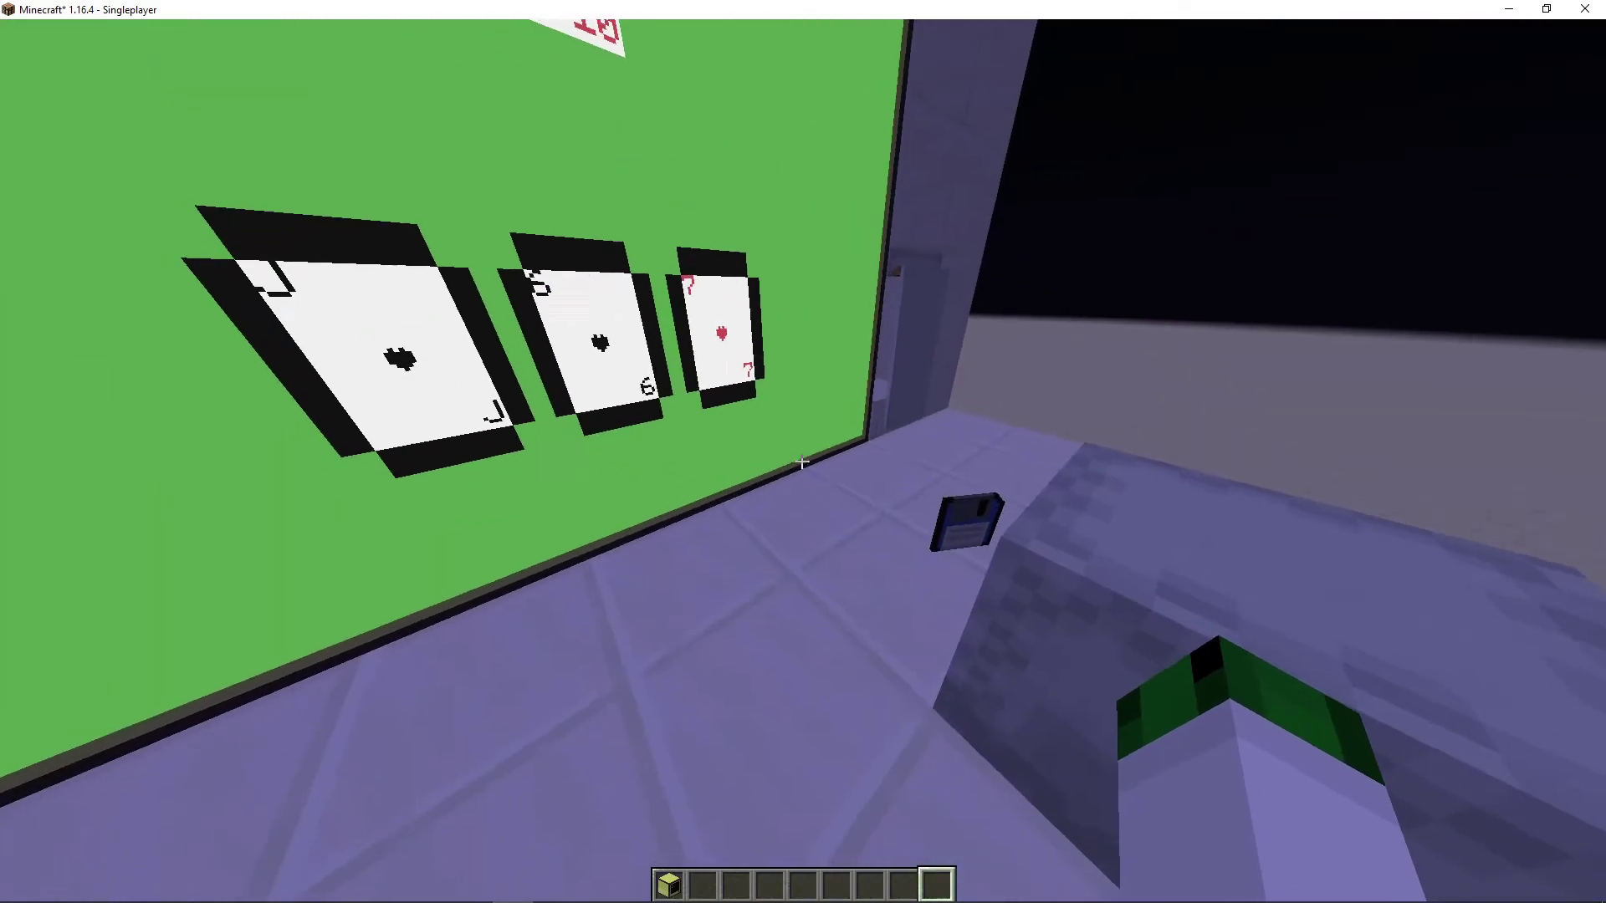
key("s")
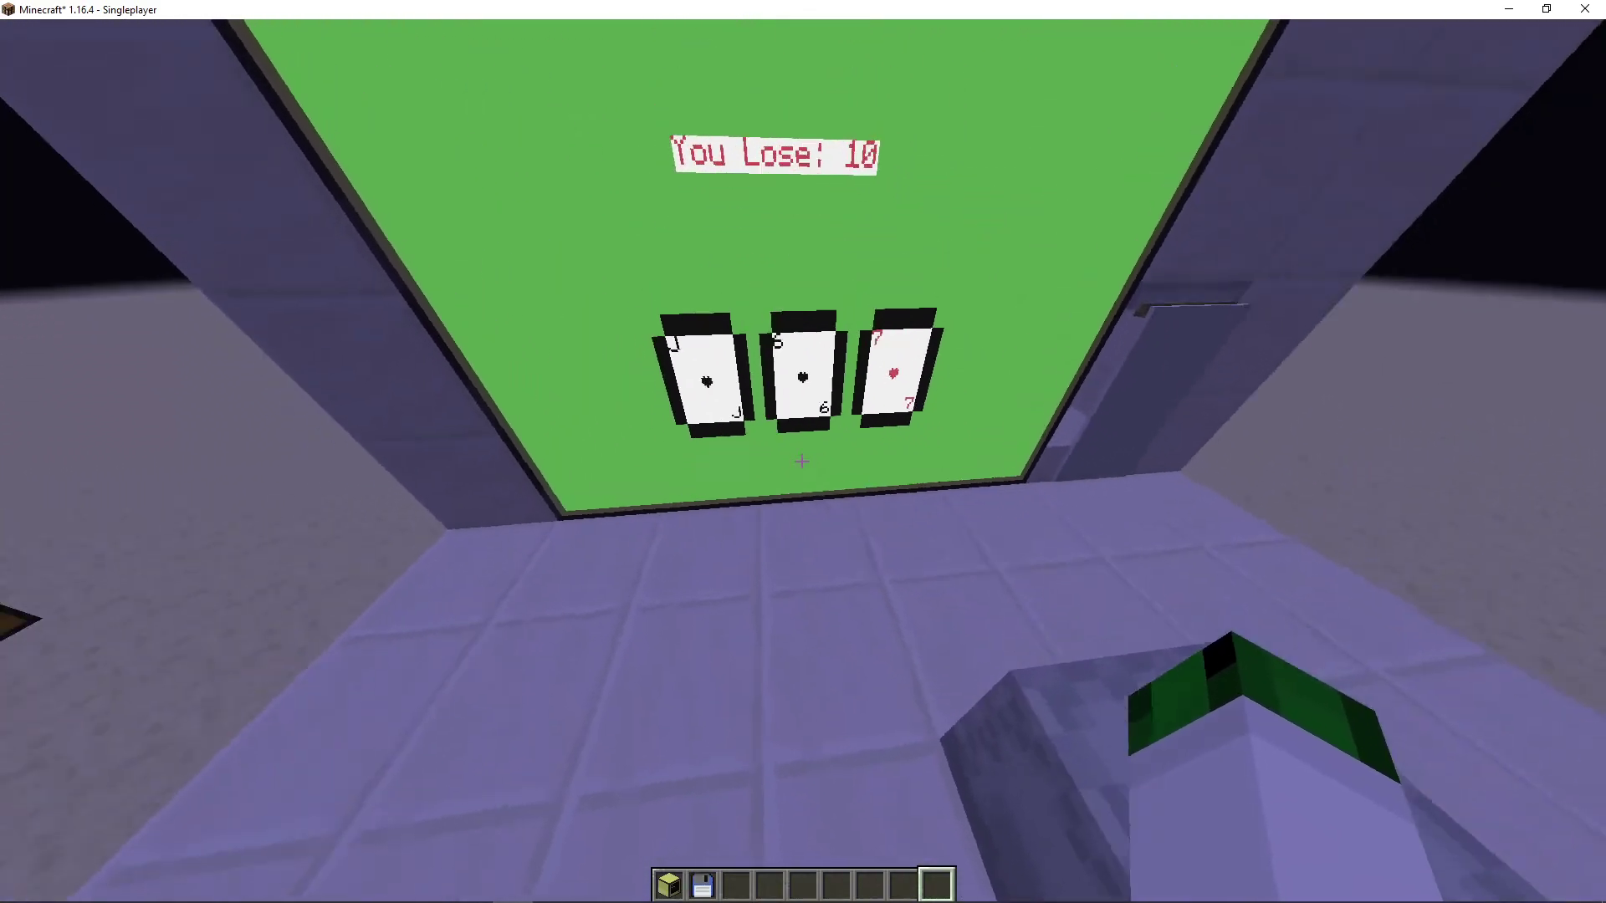
key("3")
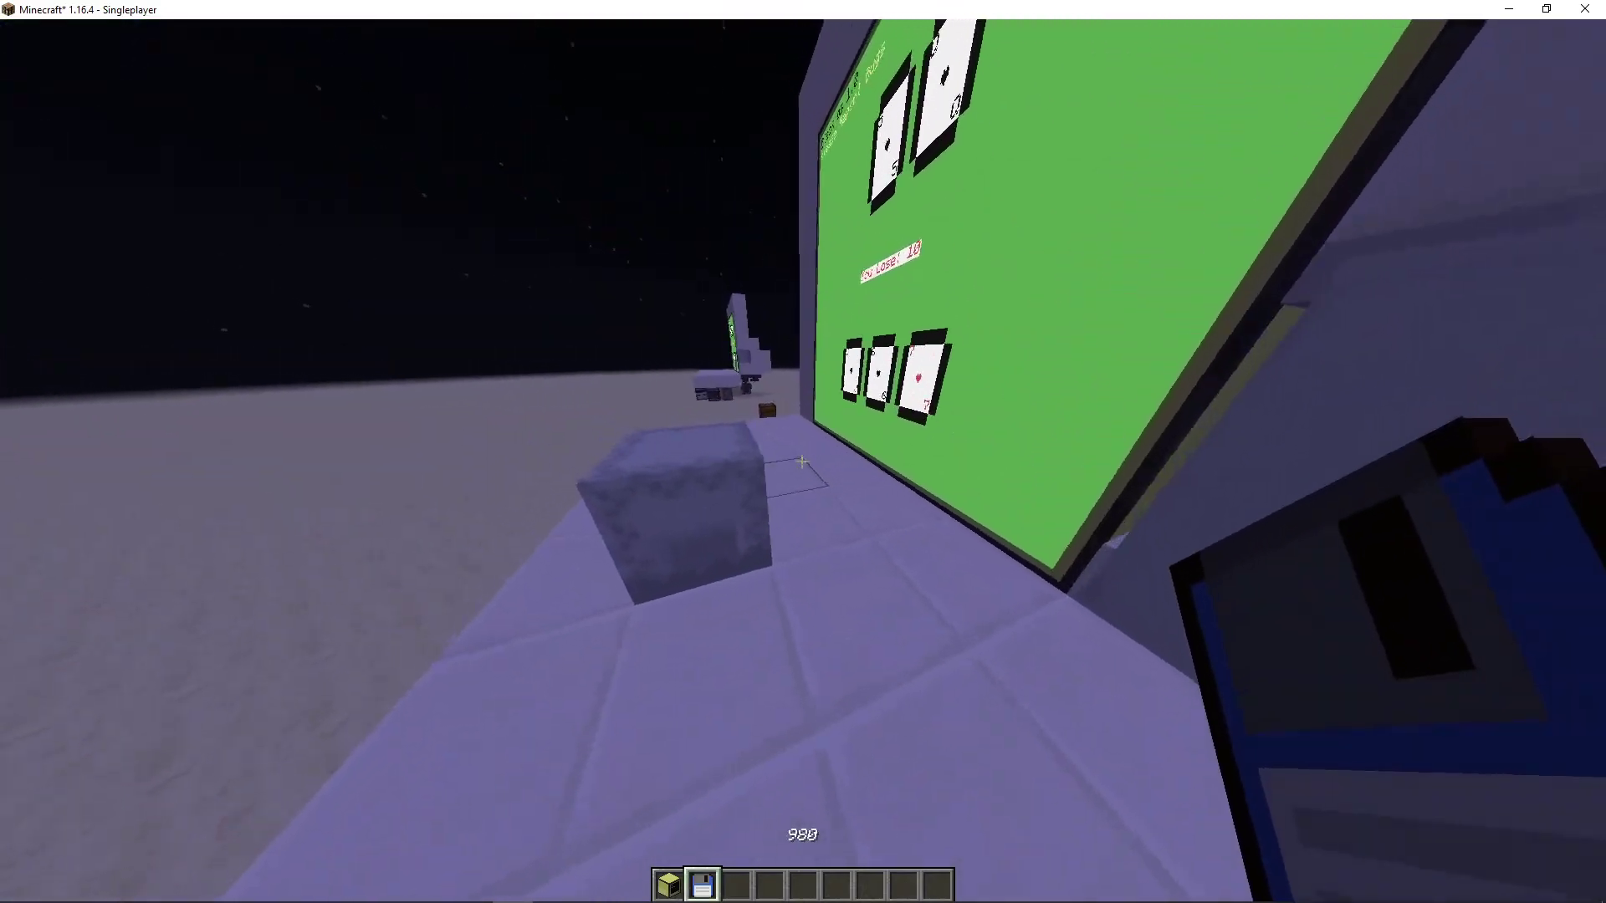
- Return the 990 debit card to the Debit Cards chest
right_click(802, 463)
left_click(708, 568, "shift")
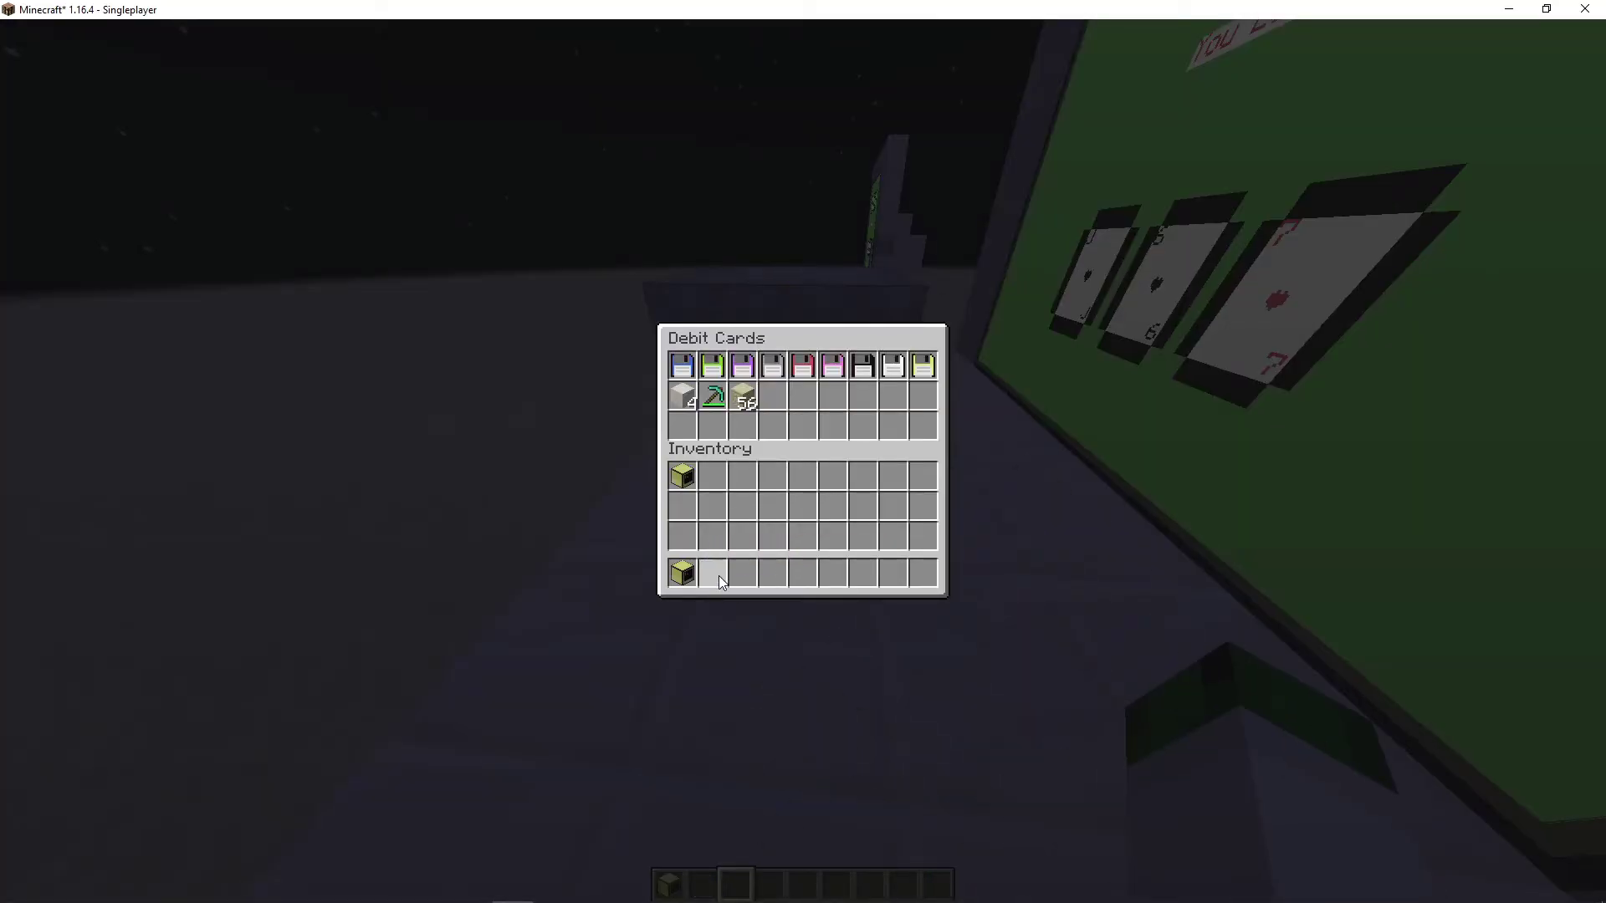
key("Escape")
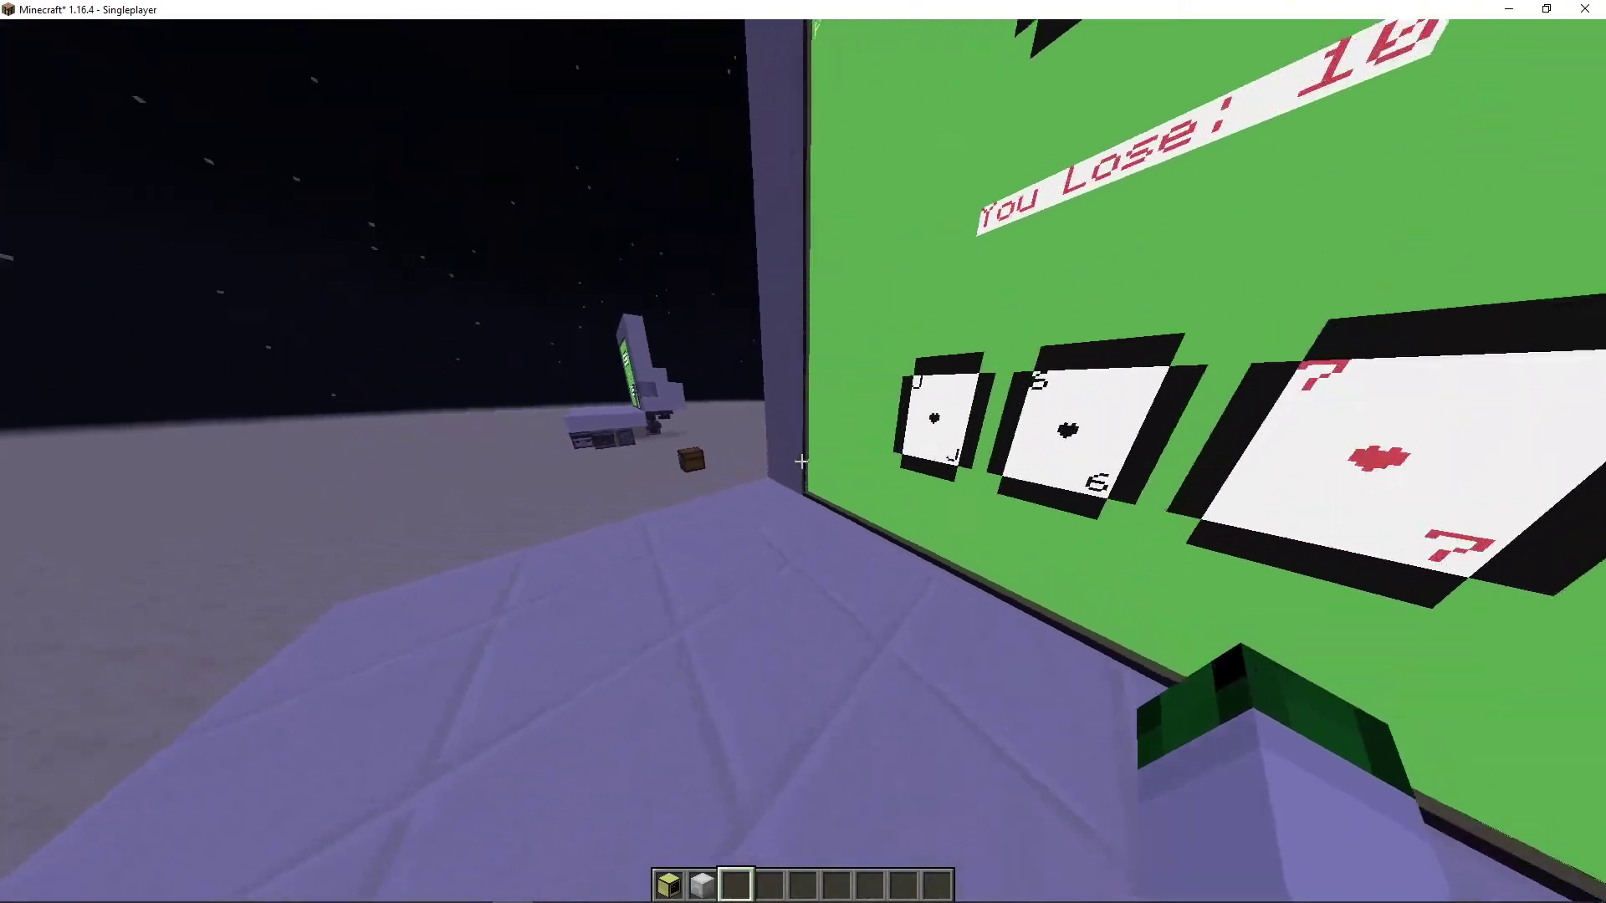
- Fly past the green screen to the dark block structure underneath
key("s")
key("space")
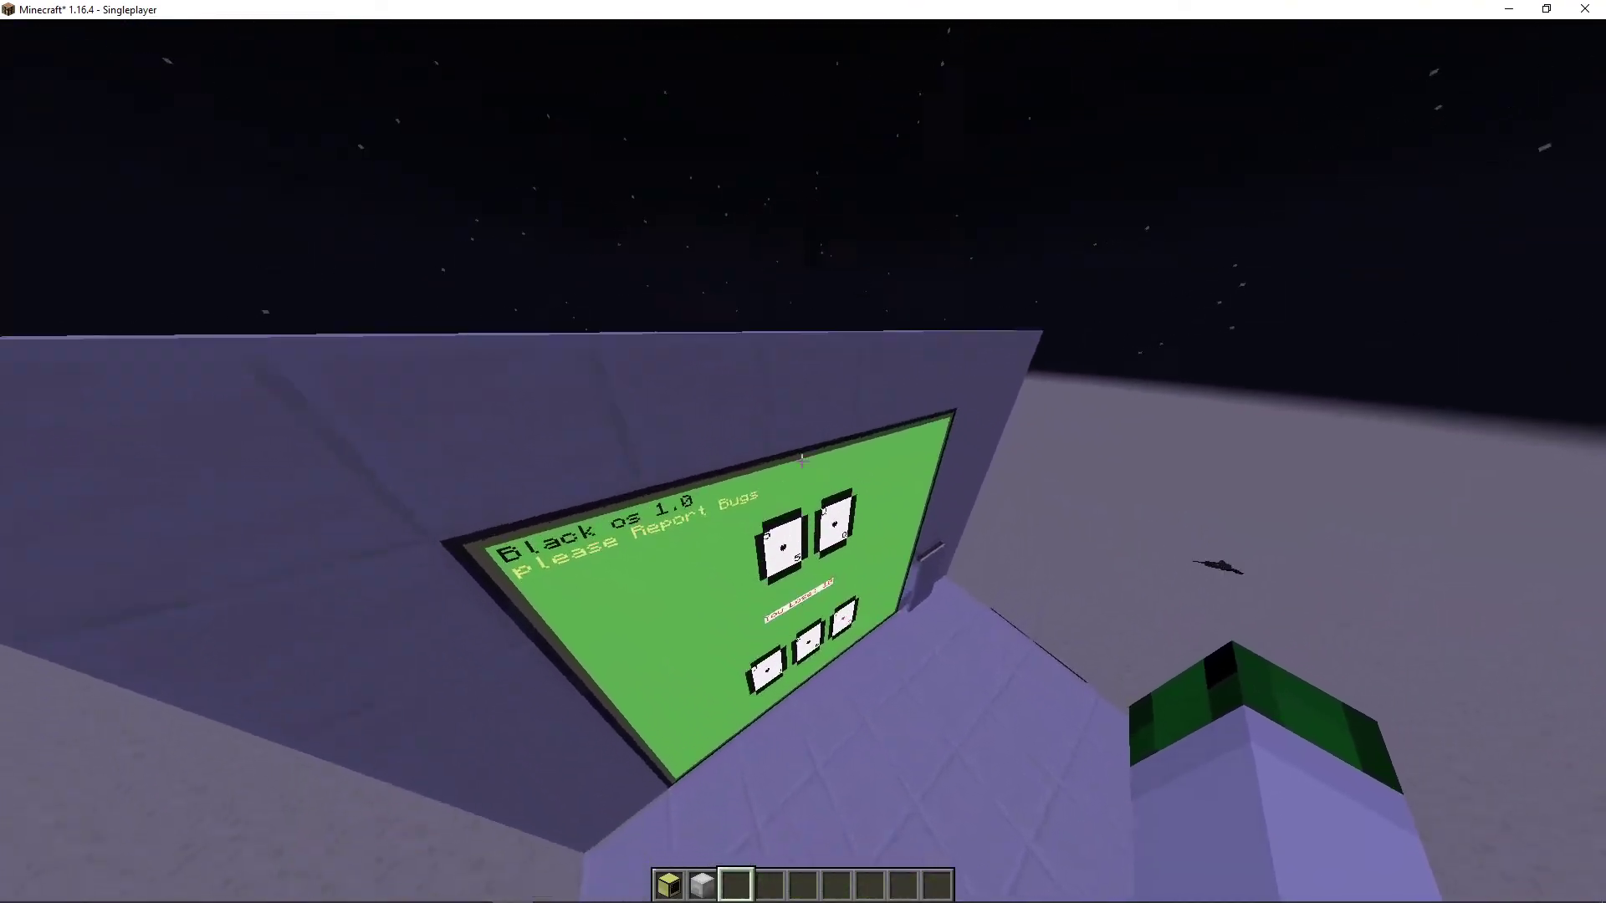
key("w")
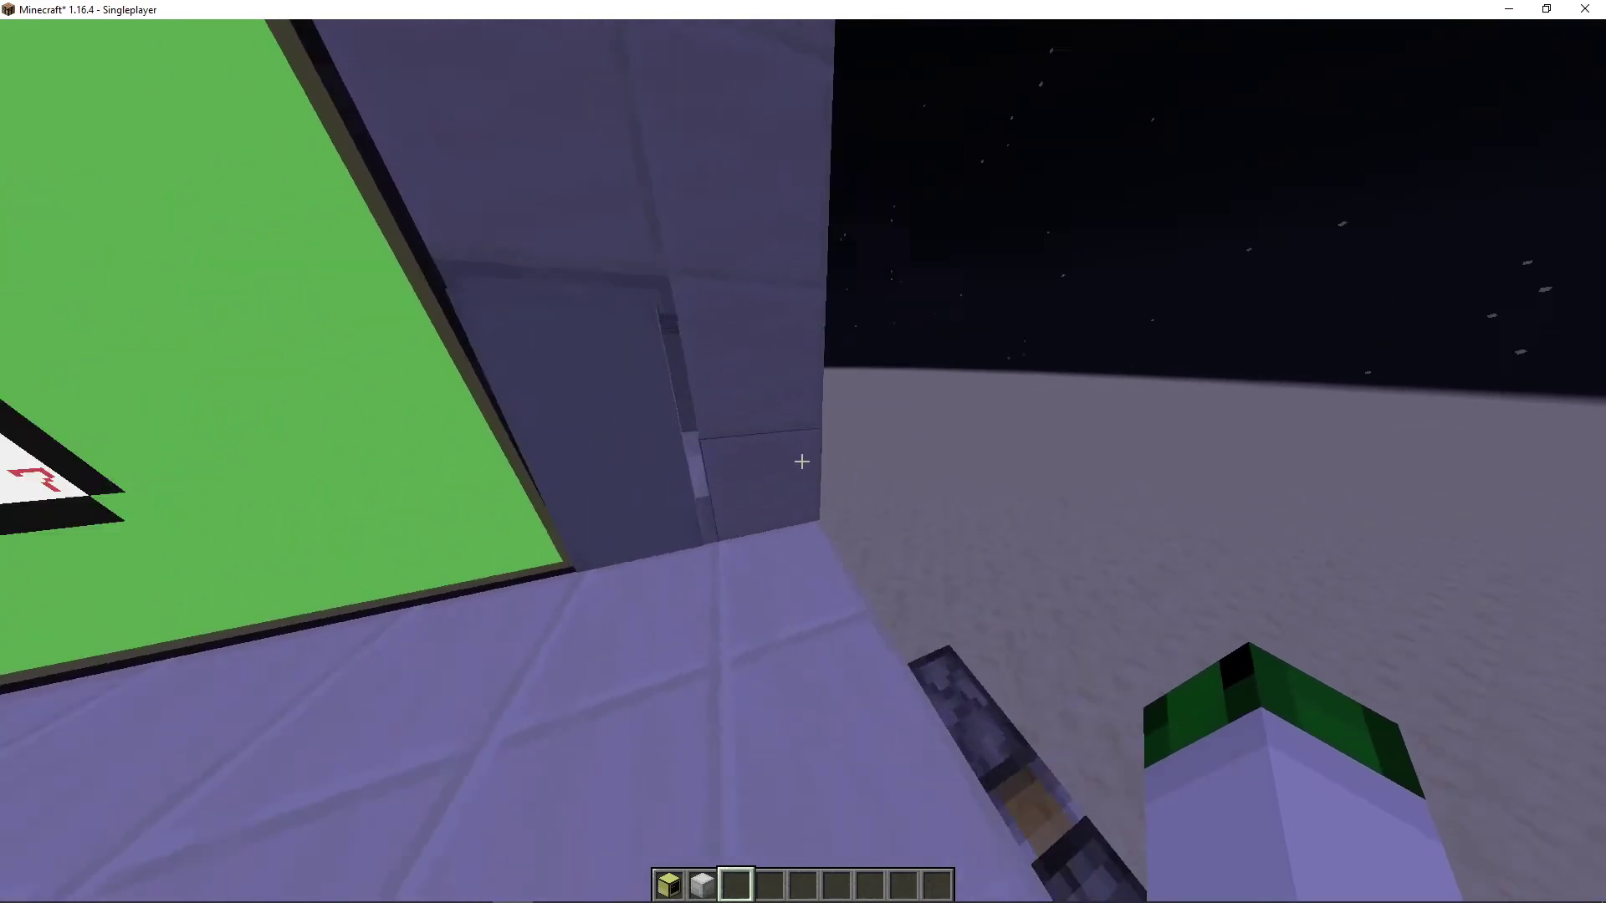
key("w")
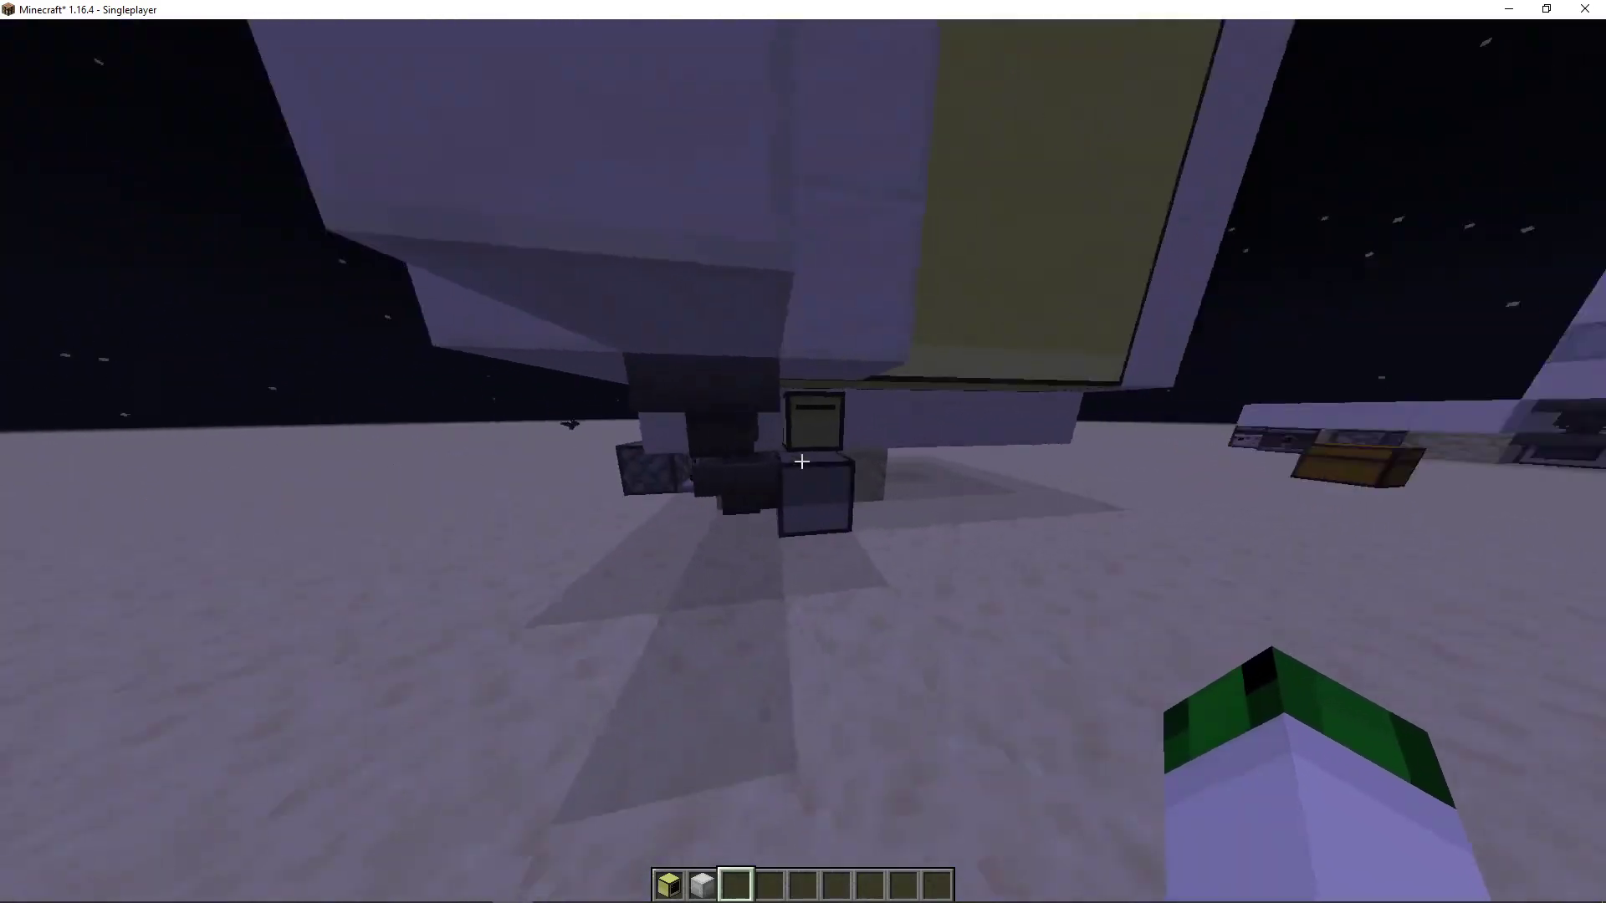
key("w")
- Open and close the dark block's interface twice
right_click(803, 464)
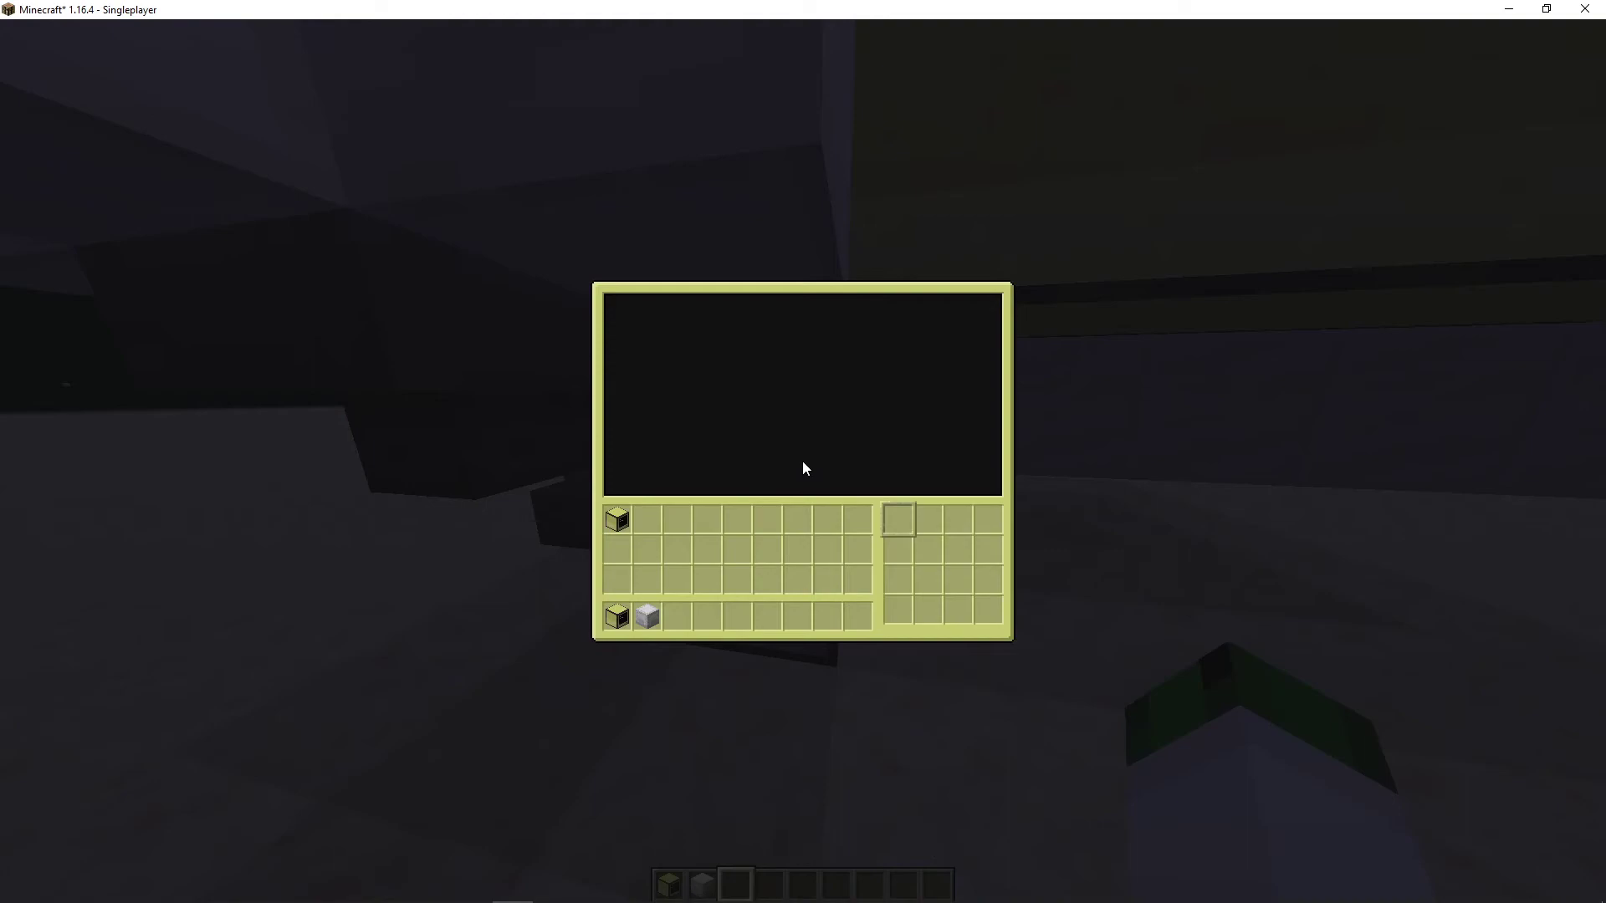
key("Escape")
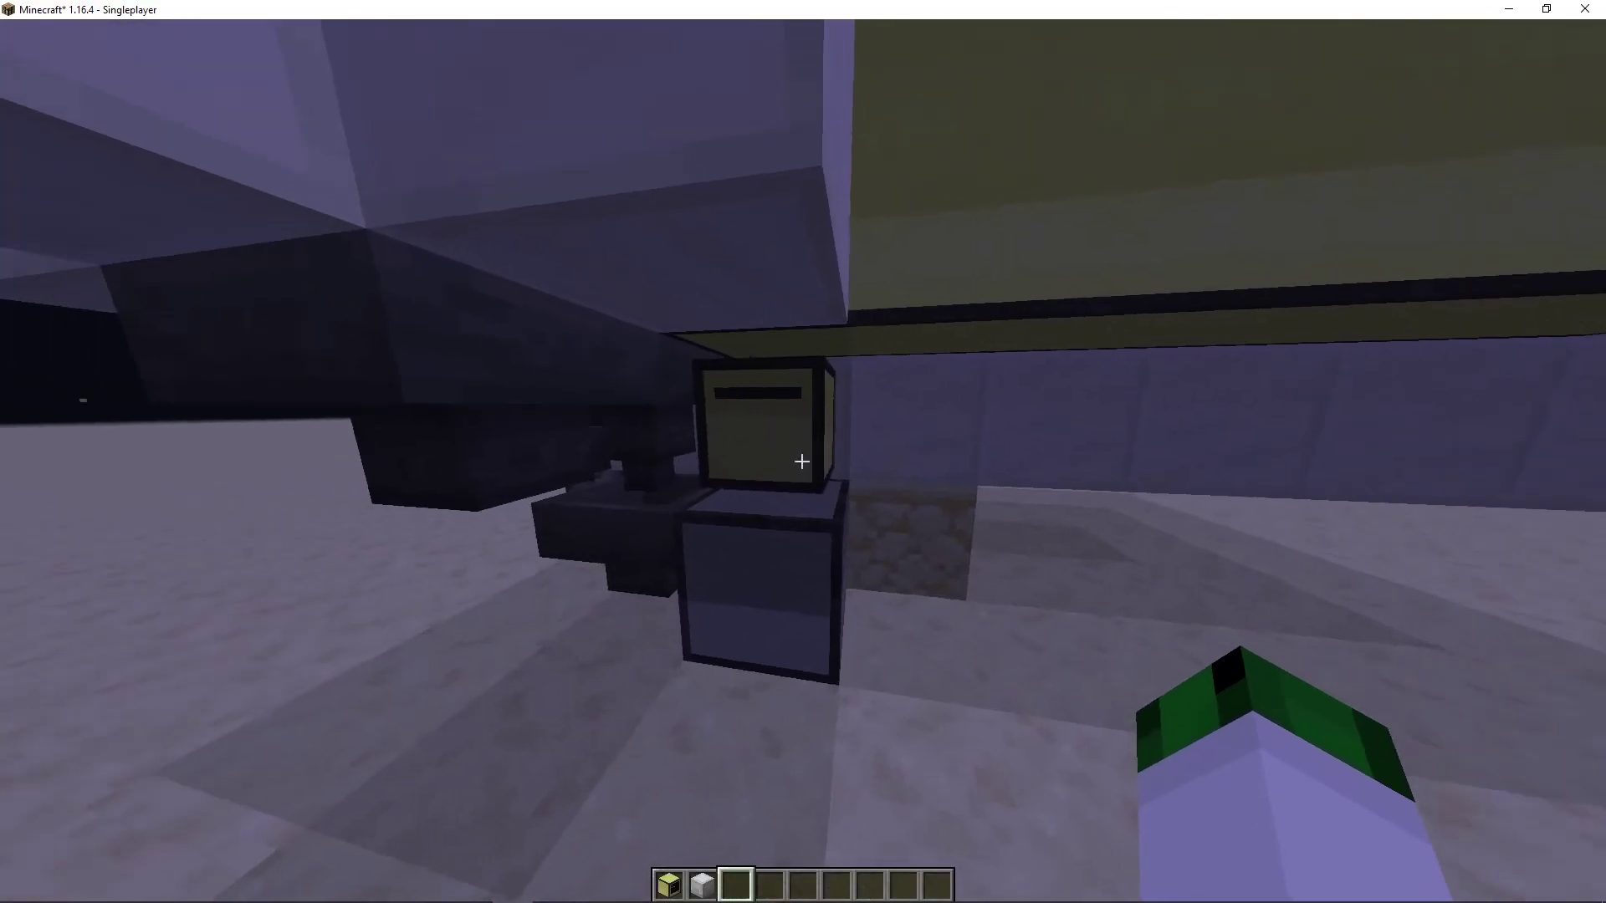
right_click(802, 463)
key("Escape")
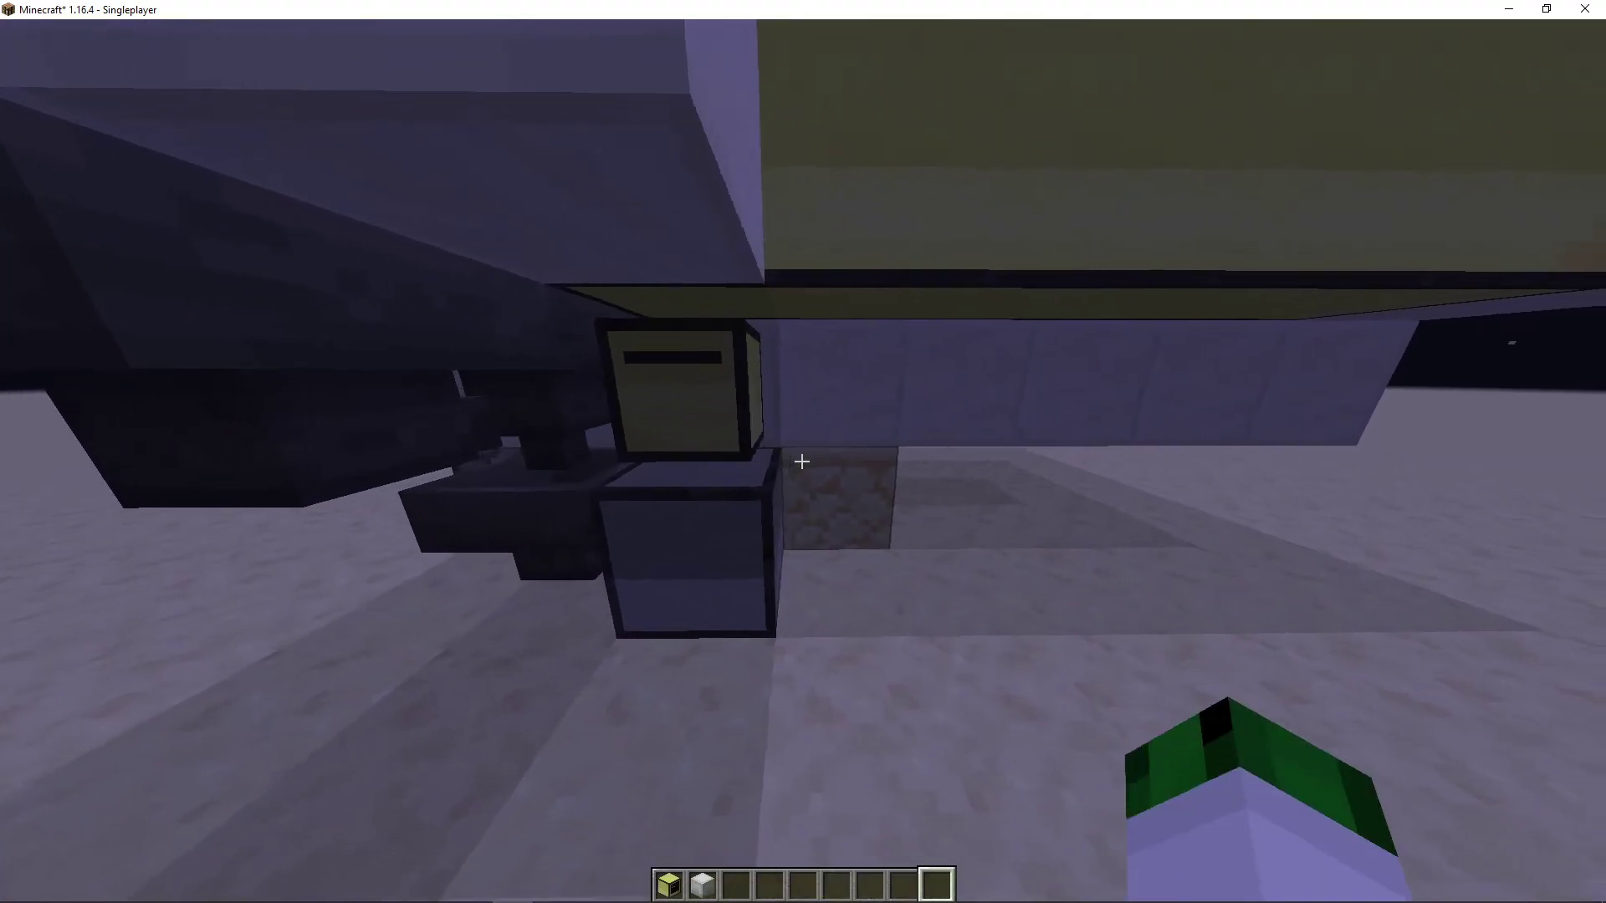
- Place and check a spare Advanced Computer, trash it, and open the creative list
key("1")
right_click(801, 462)
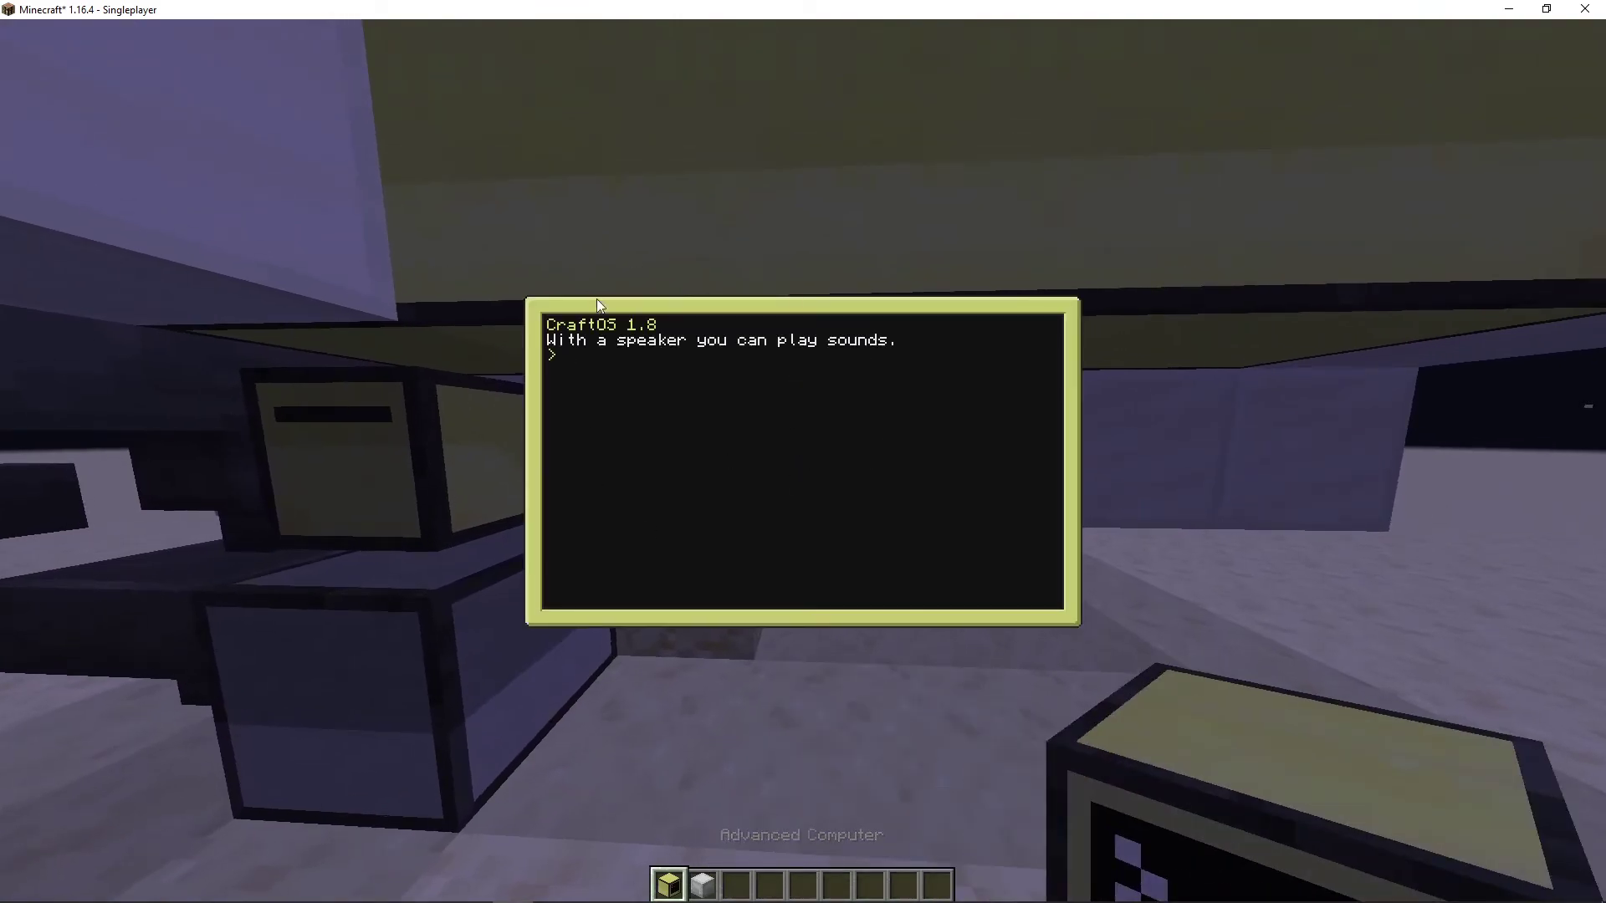
key("Escape")
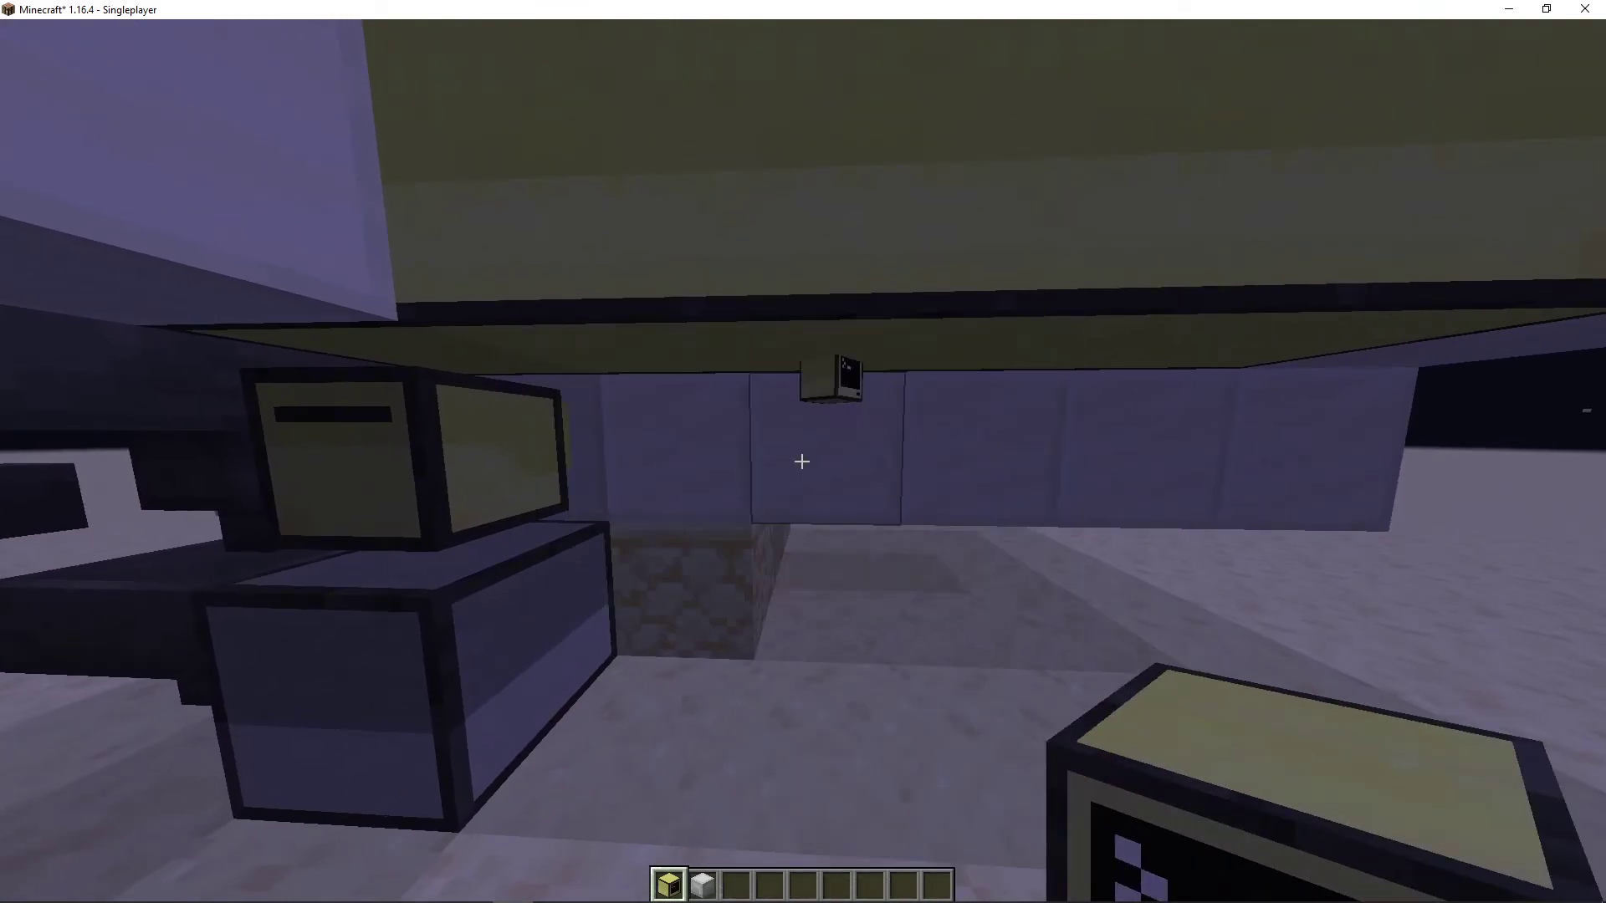
key("e")
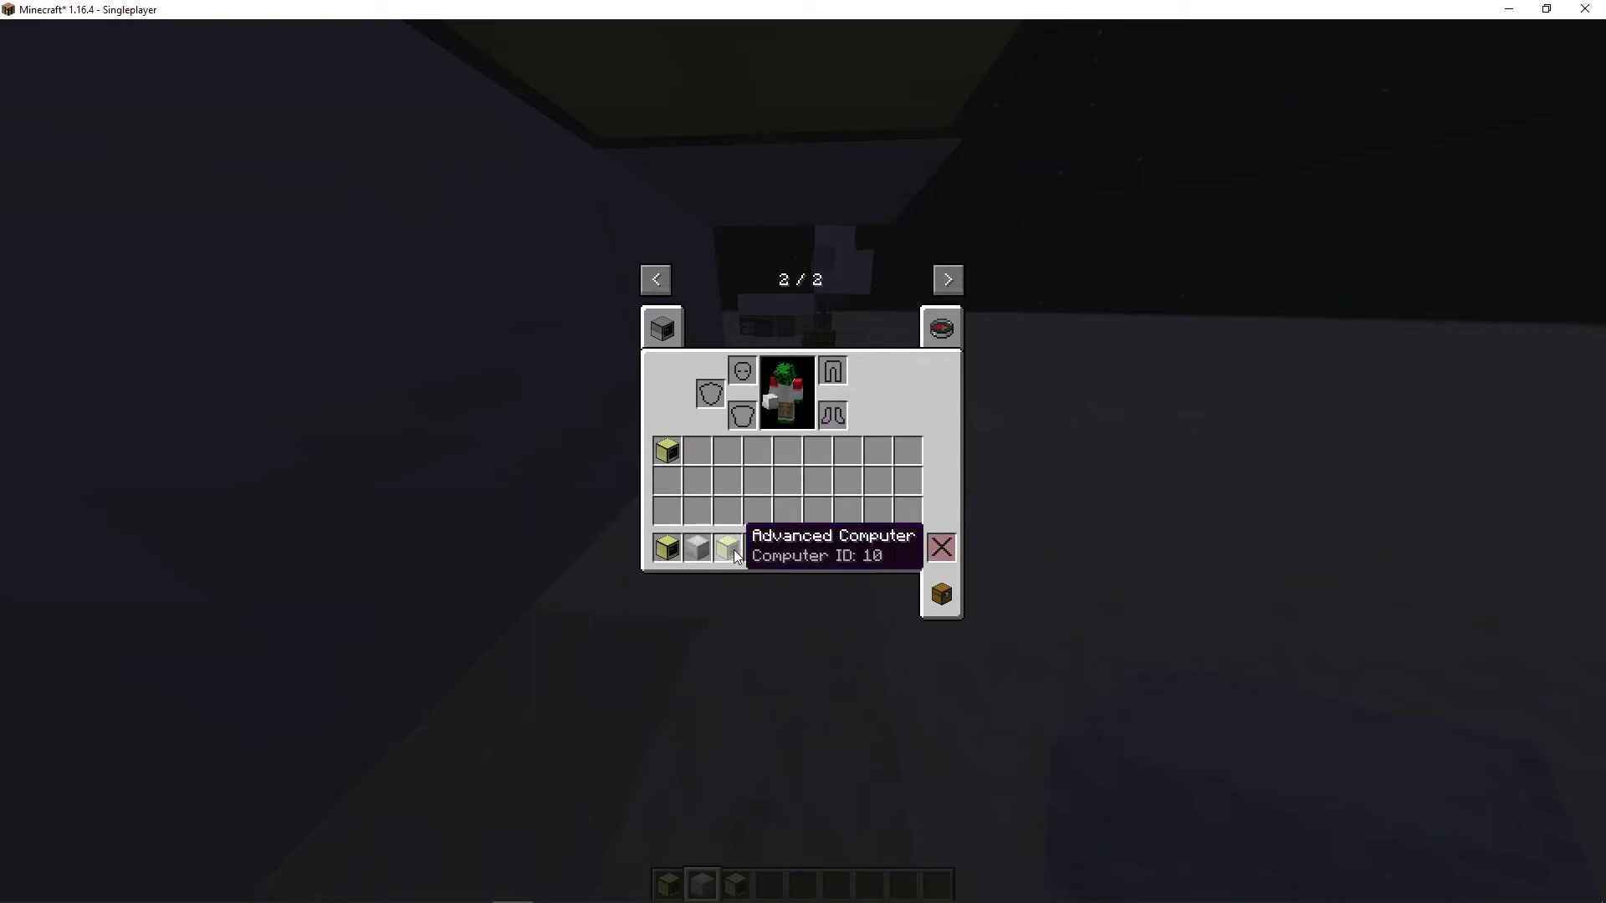
left_click(733, 552)
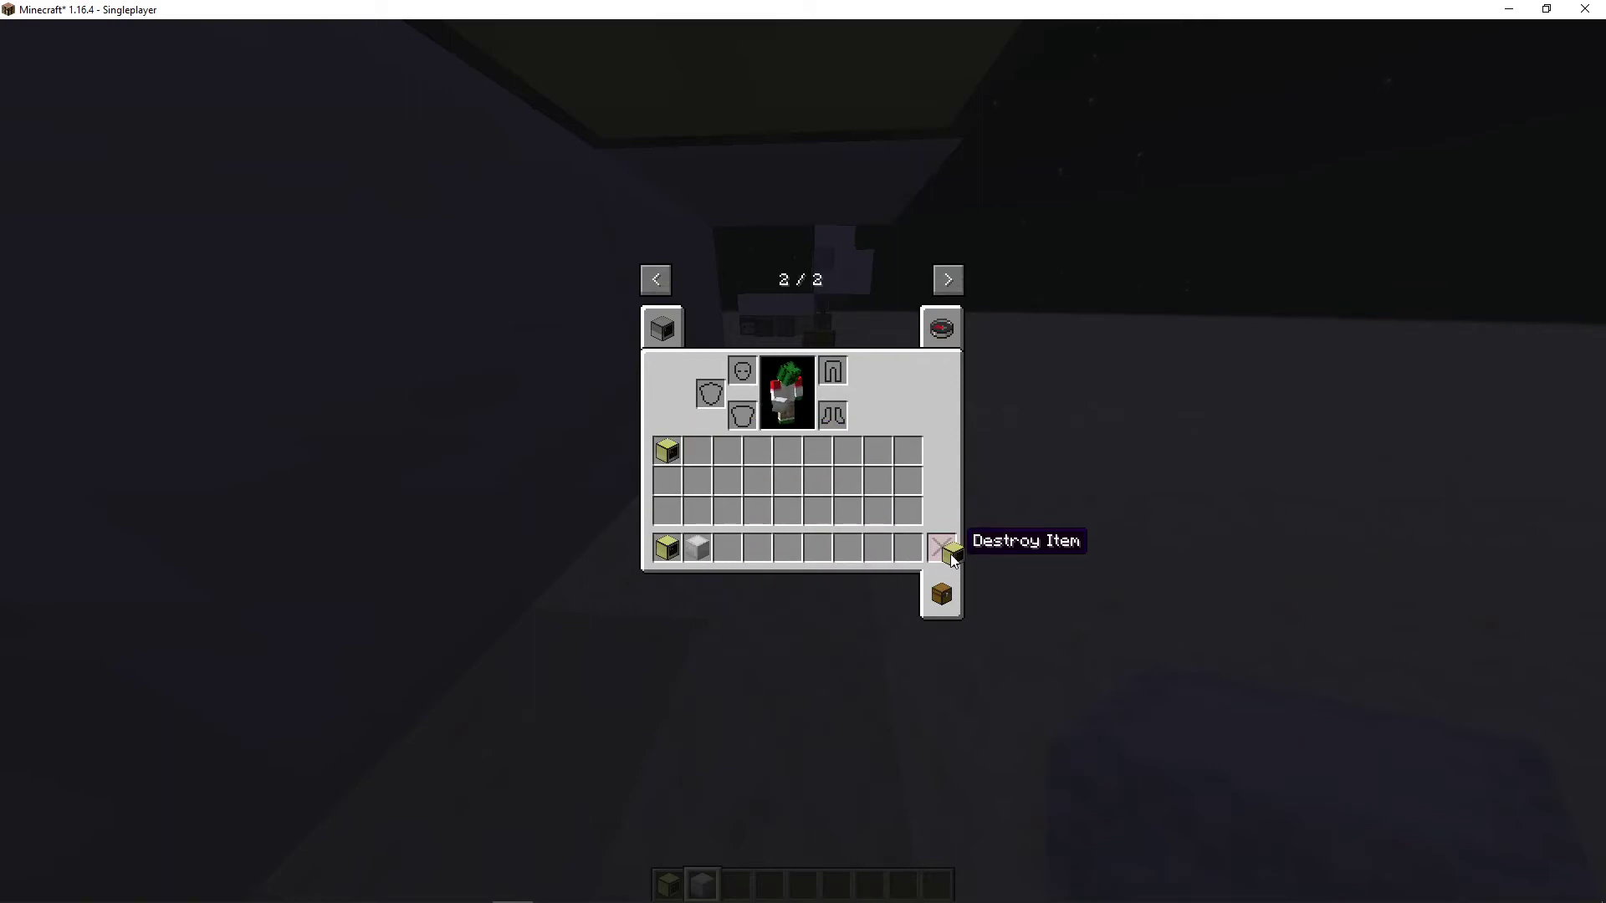
key("e")
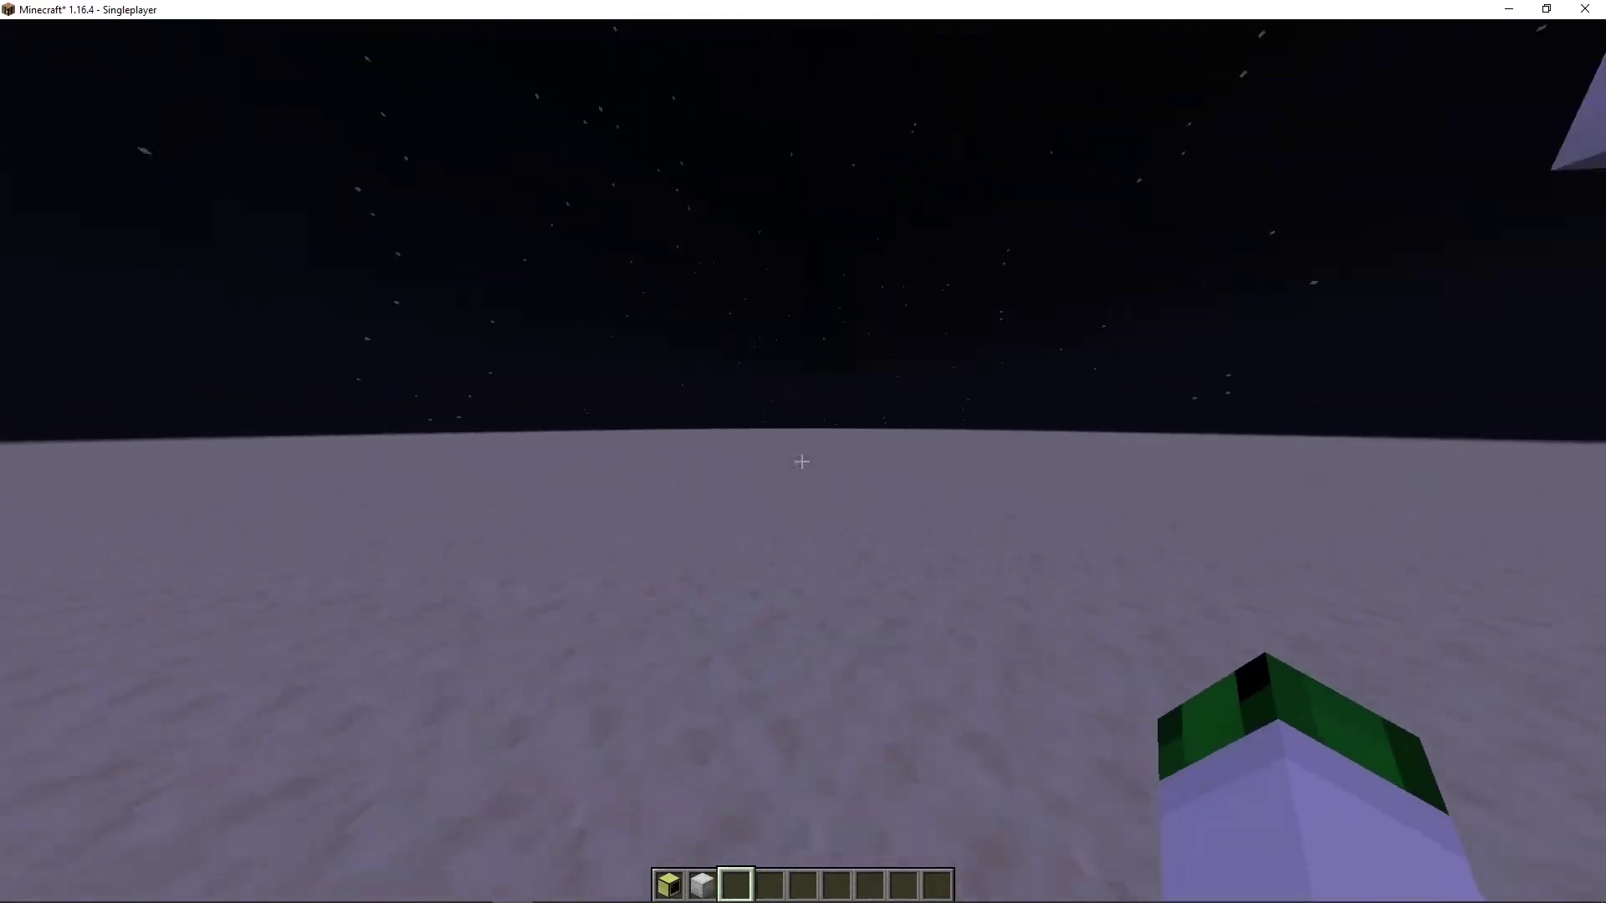
key("e")
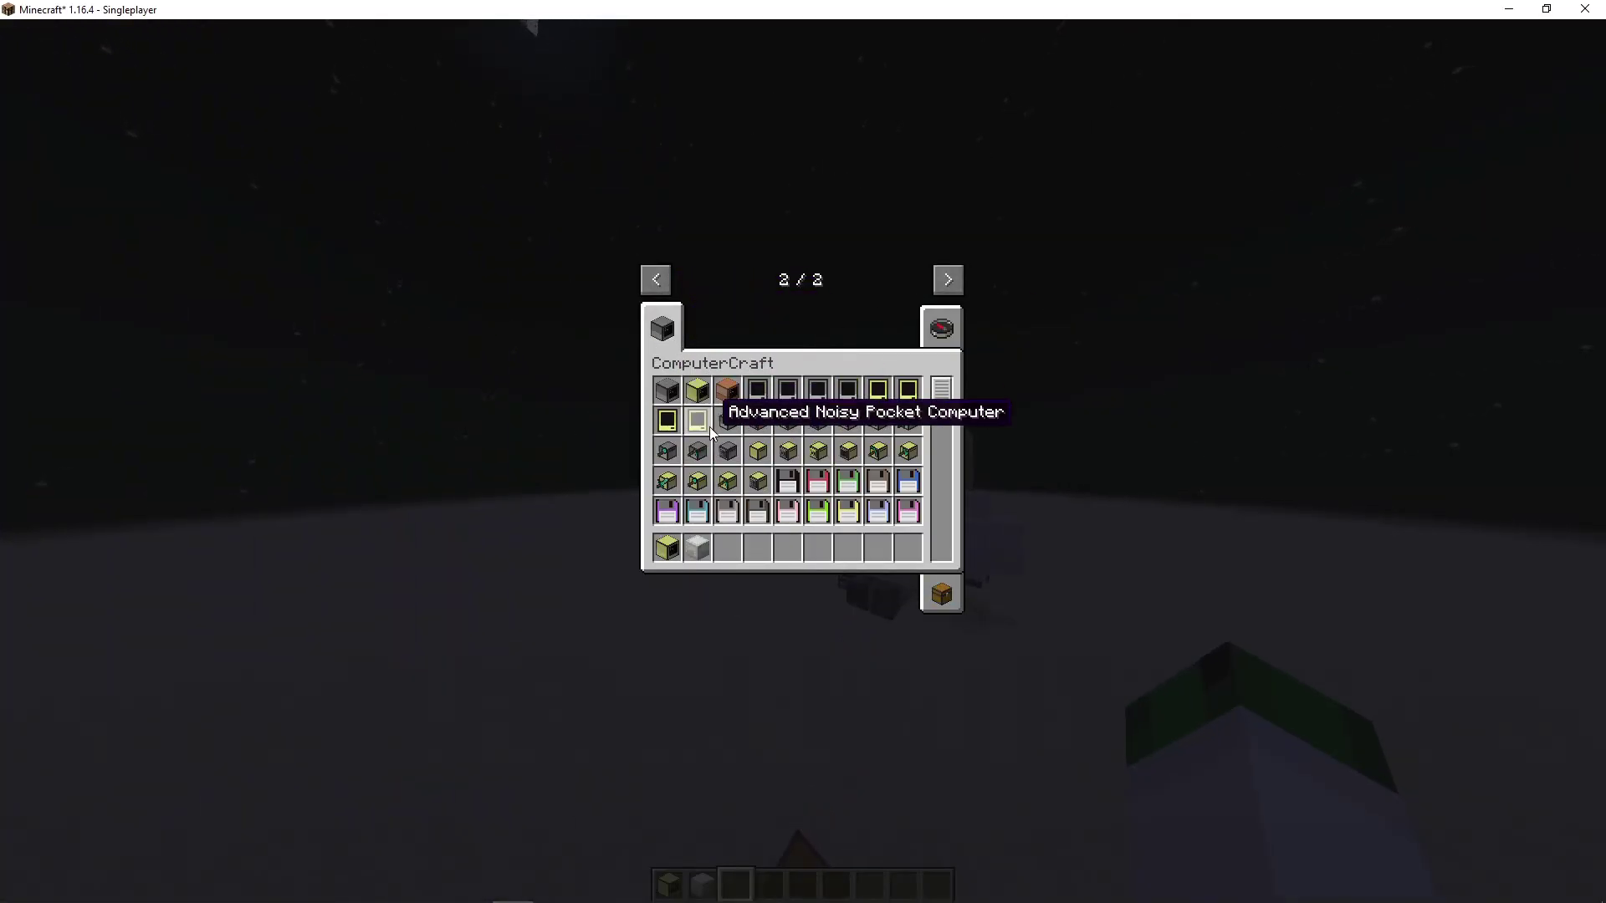
- Put an Advanced Wireless Pocket Computer in the hotbar and boot it to CraftOS
left_click(907, 391)
left_click(728, 547)
key("e")
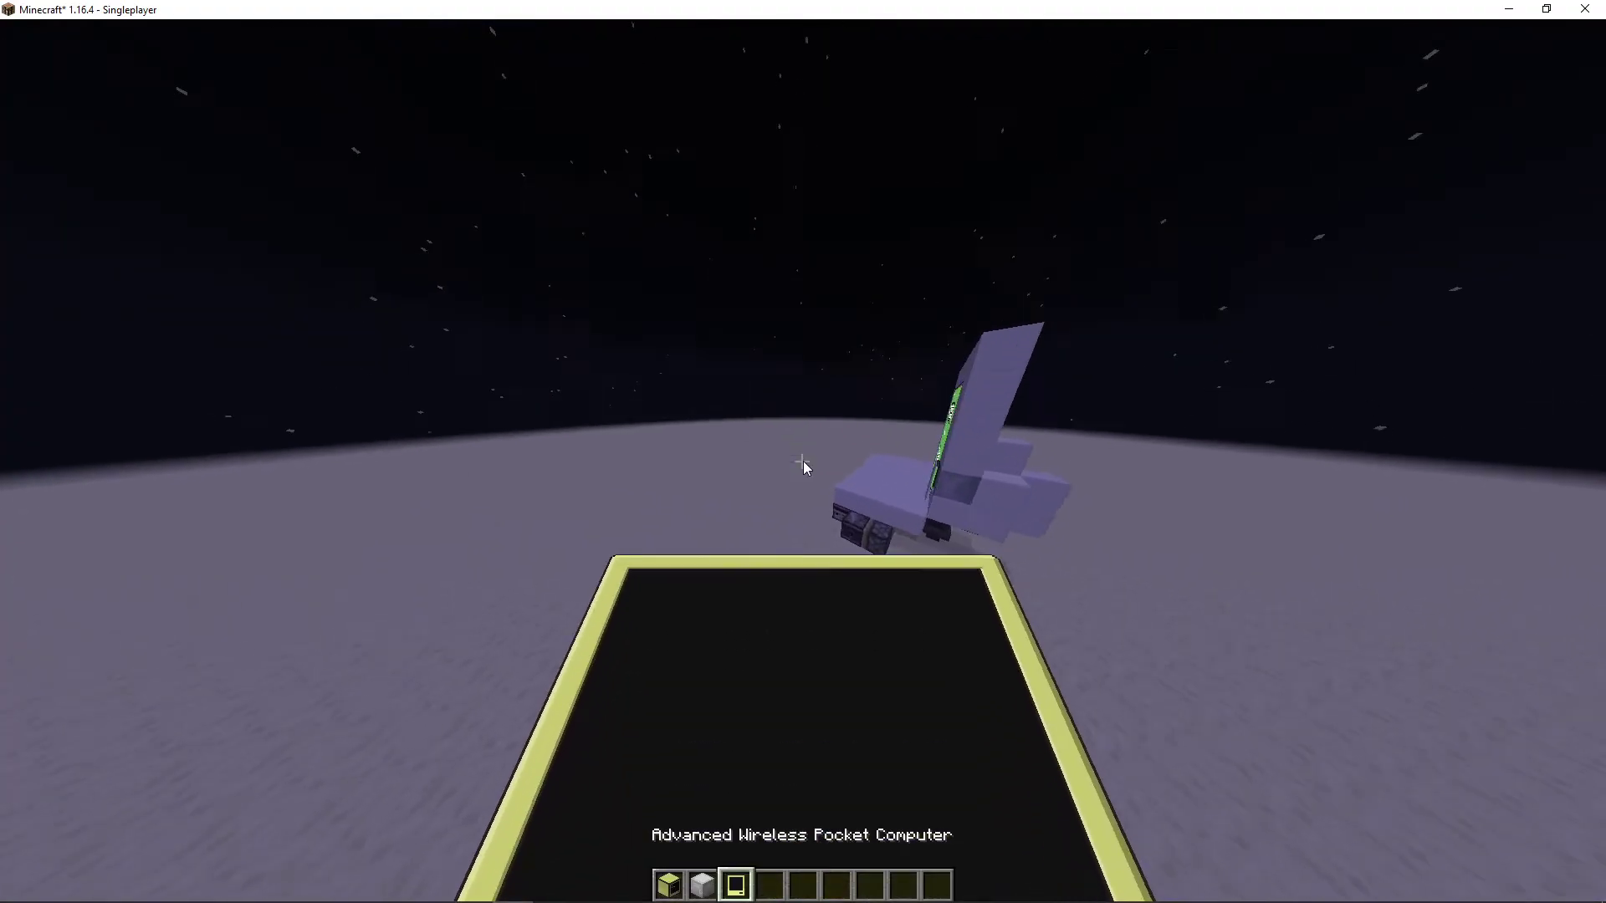
right_click(803, 461)
- Open and close the pocket computer's CraftOS screen several times
key("Escape")
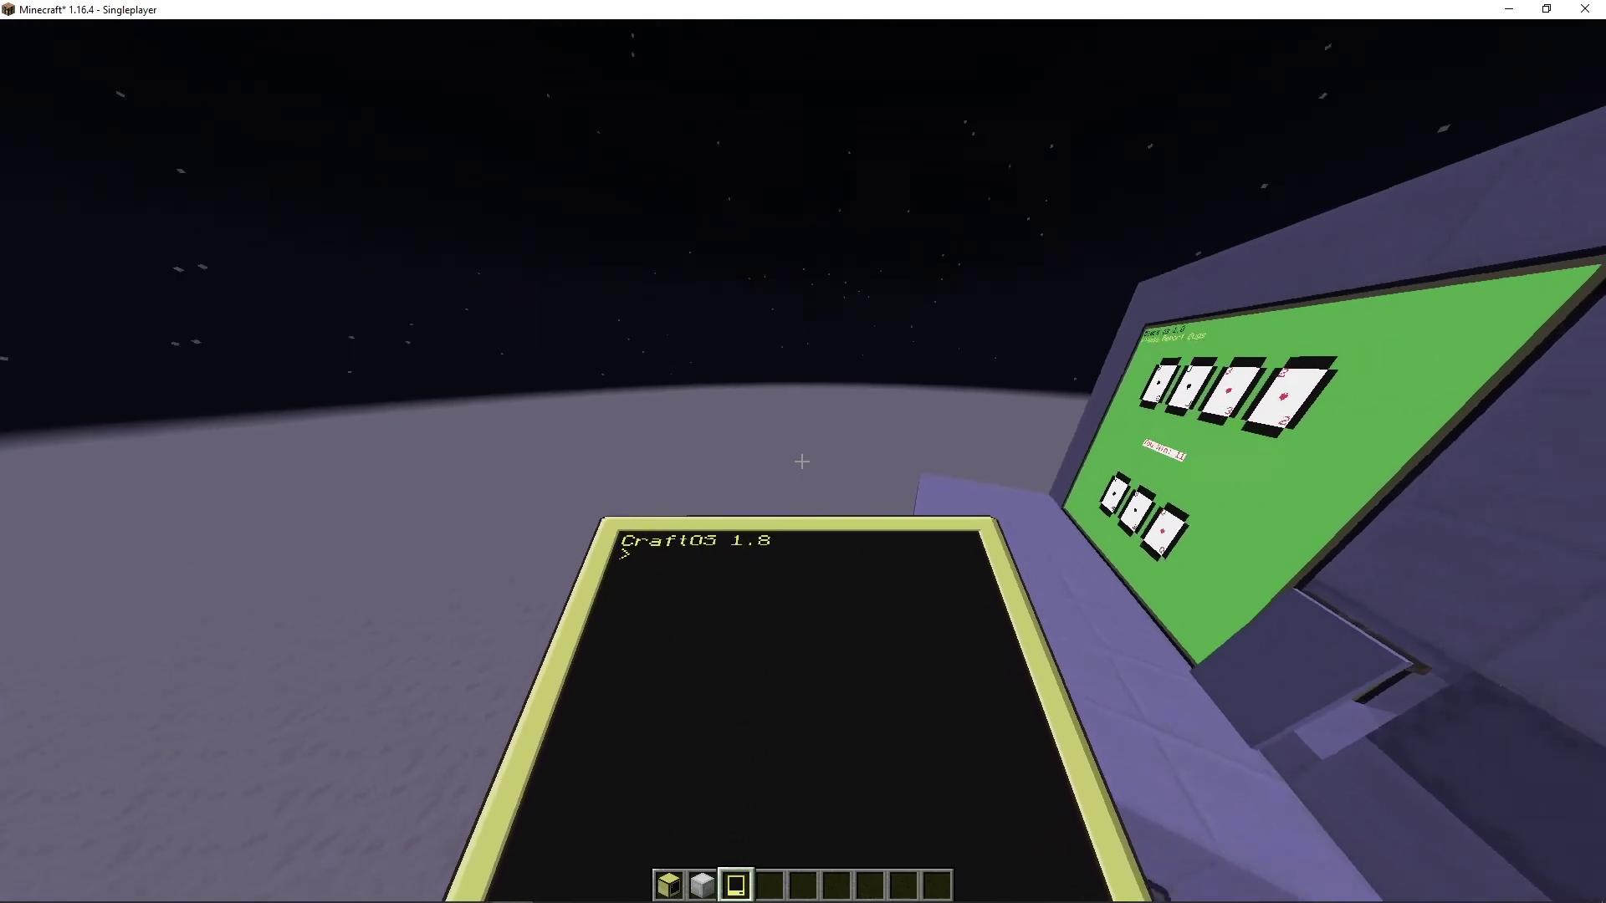
right_click(802, 460)
key("Escape")
right_click(802, 461)
key("Escape")
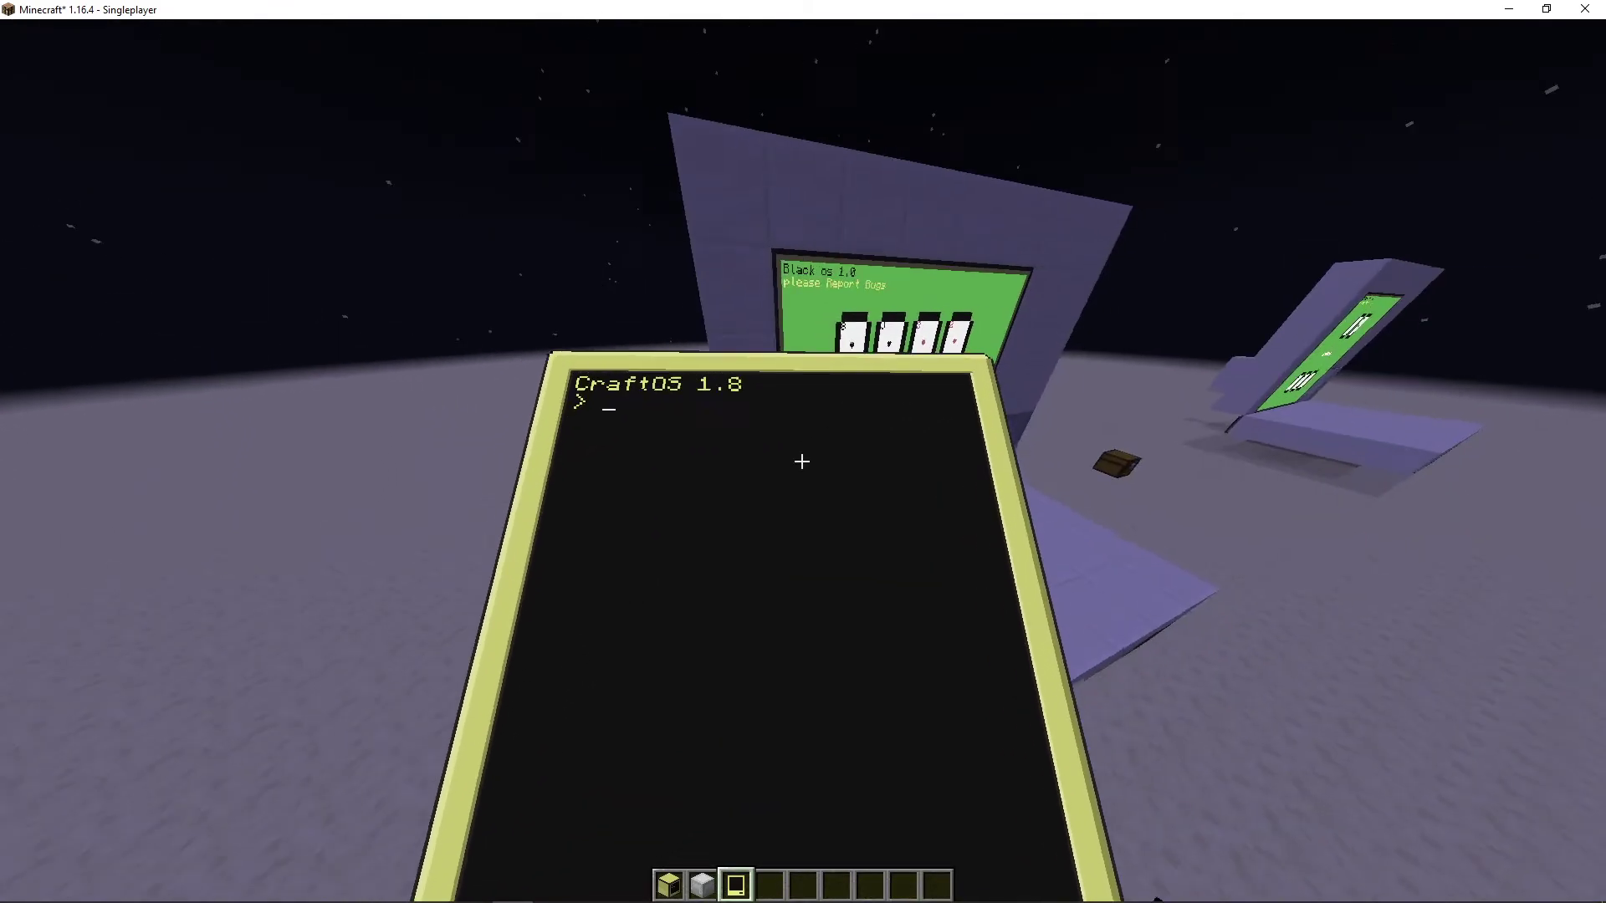
scroll(802, 461, "down", 1)
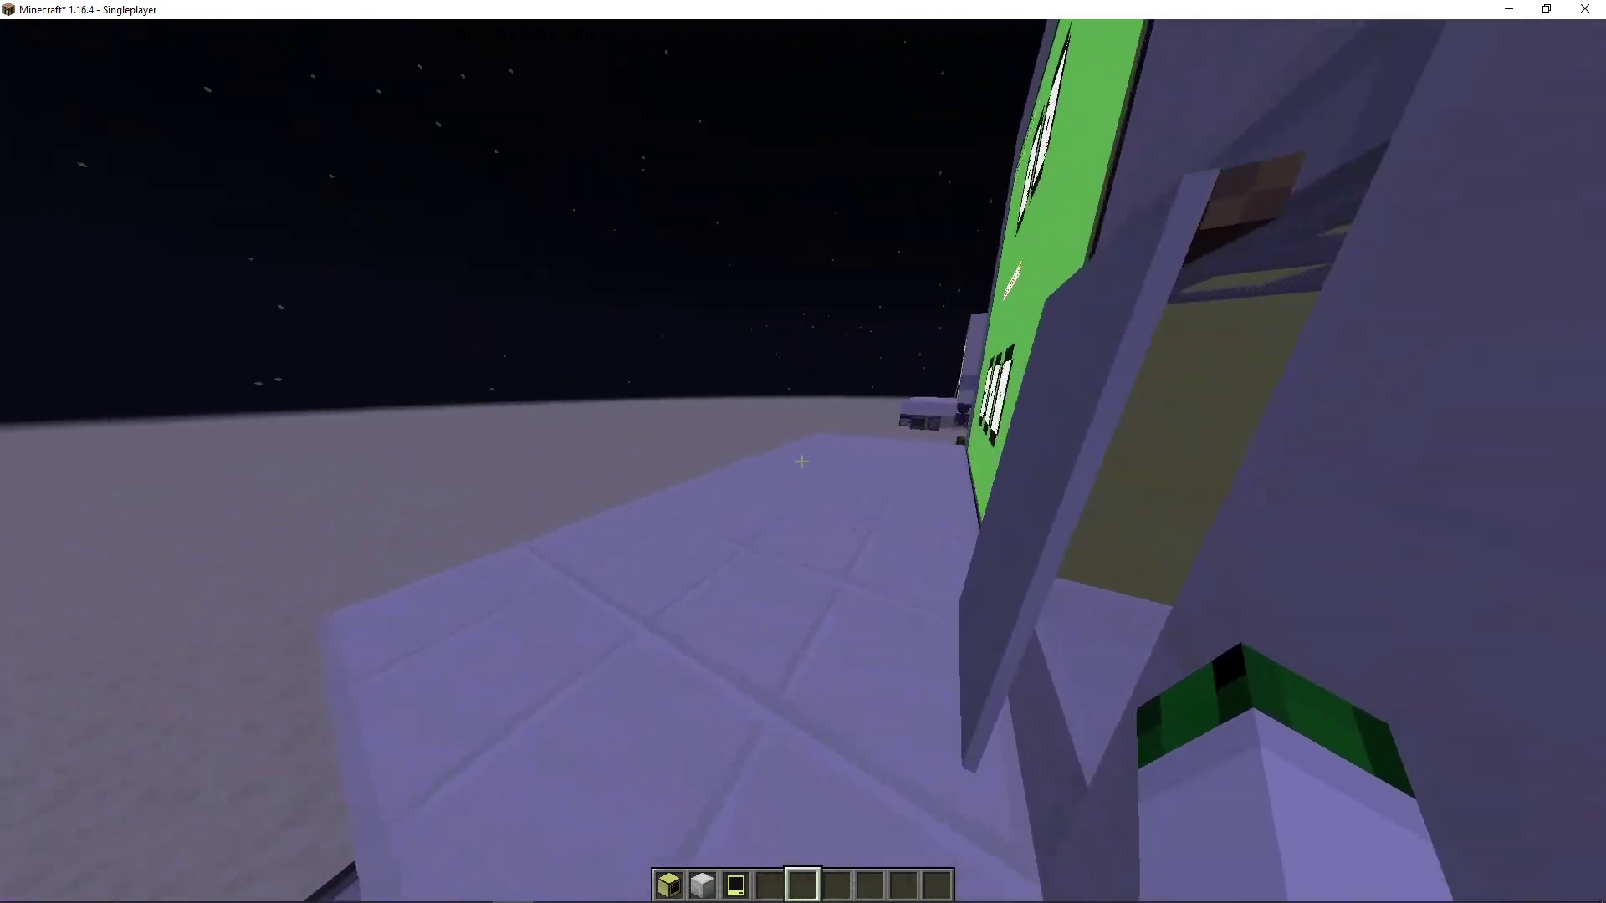
scroll(801, 462, "down", 4)
scroll(801, 463, "down", 3)
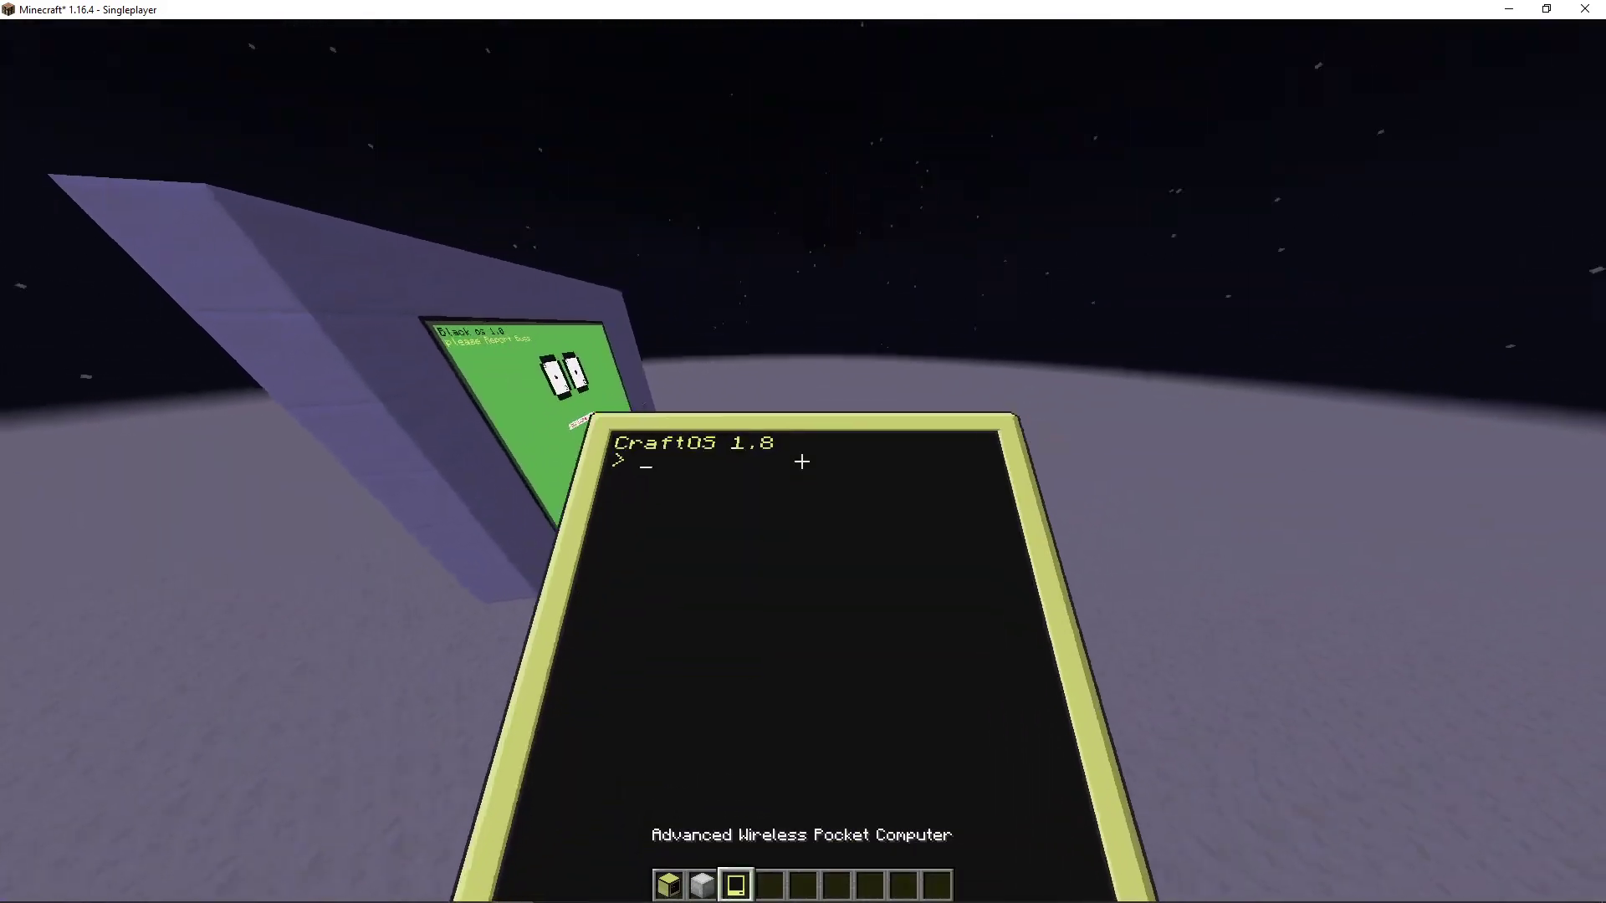
right_click(801, 462)
key("Escape")
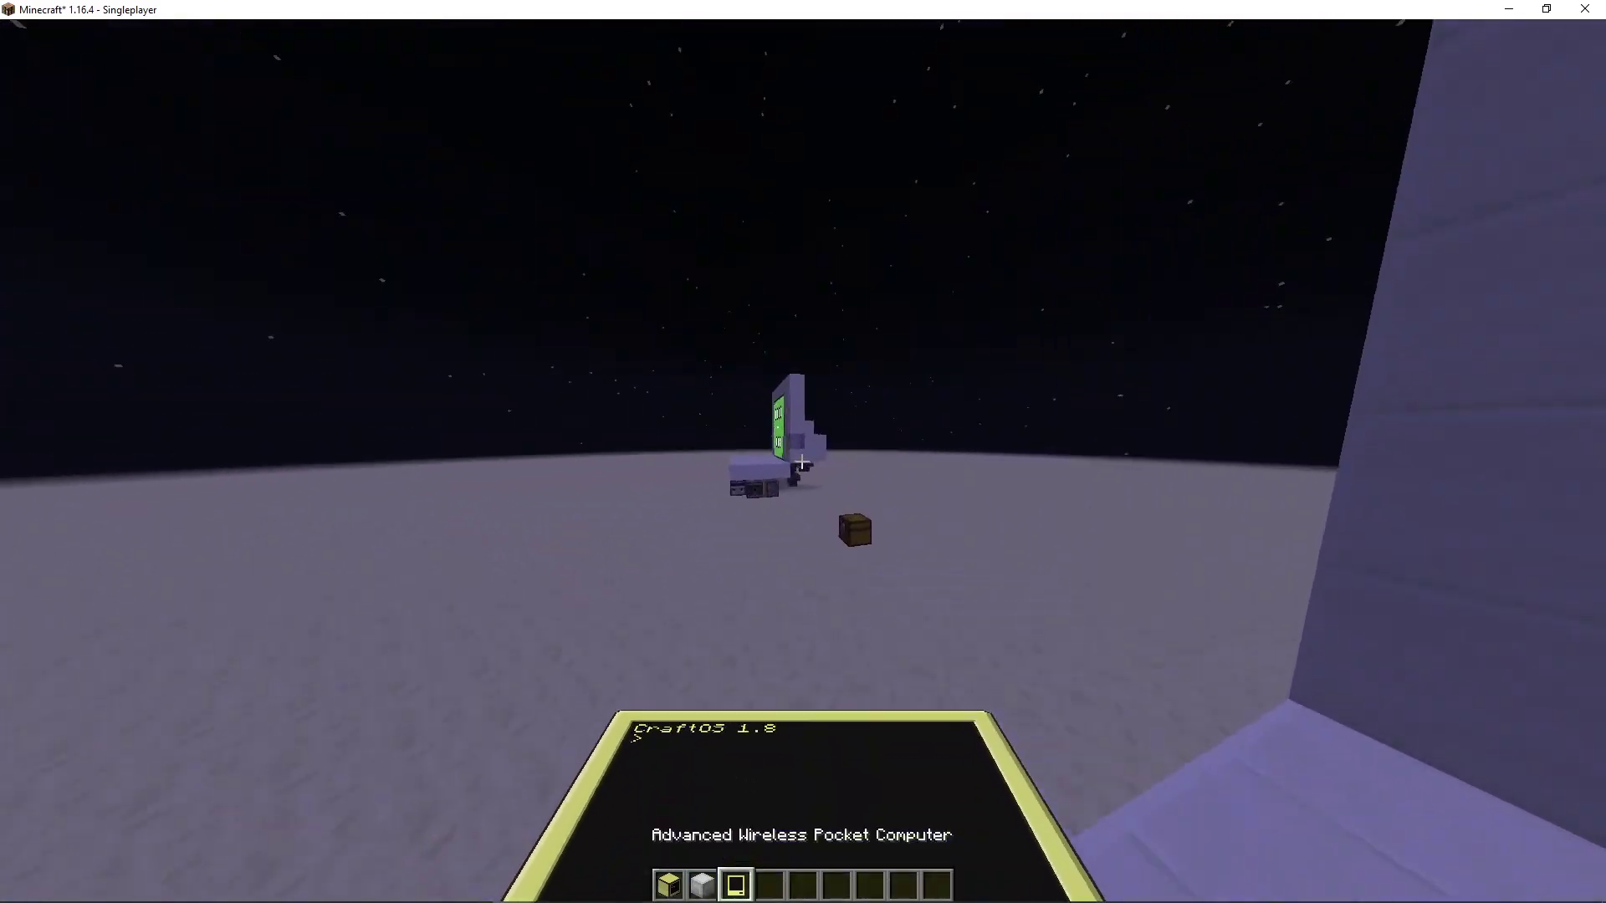
right_click(802, 462)
key("Escape")
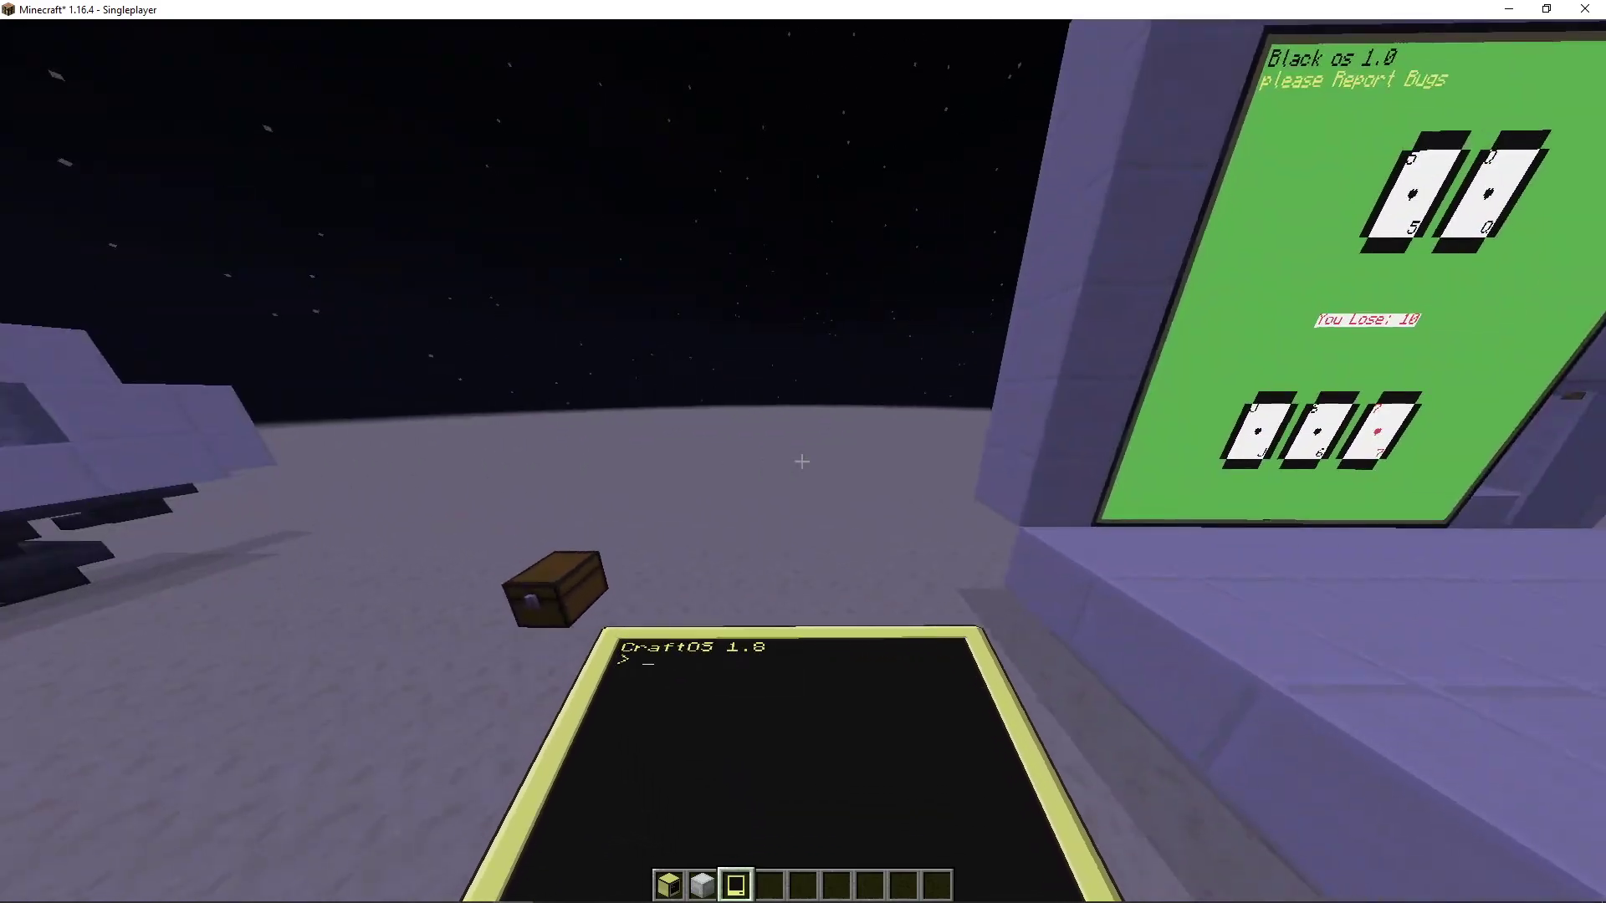
scroll(801, 463, "down", 1)
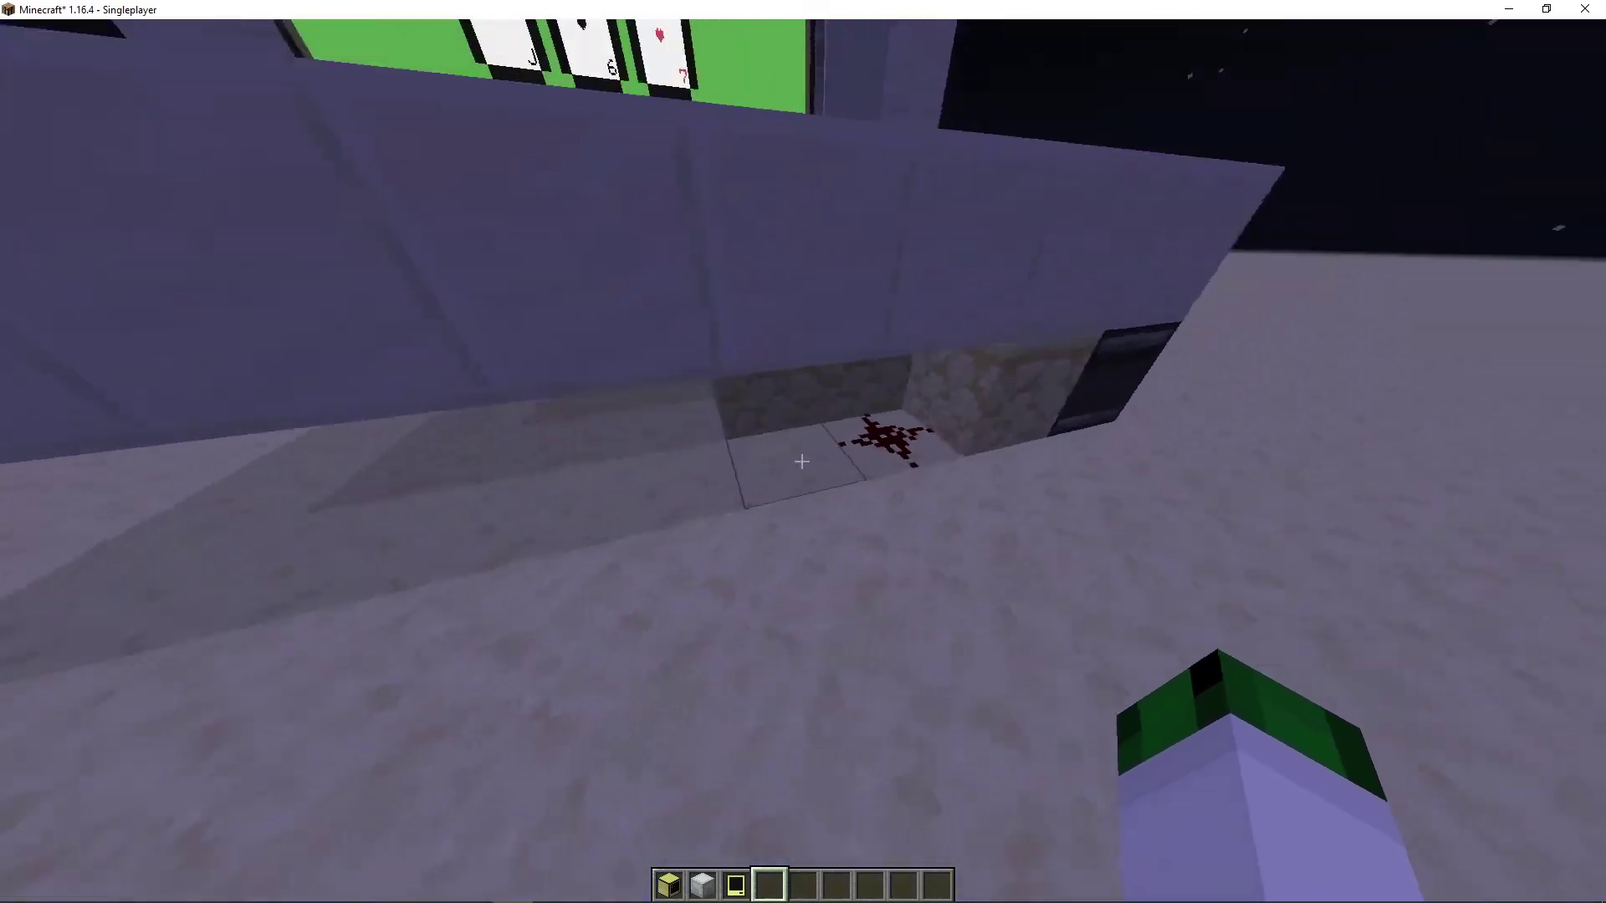
- Walk around the machine and check the chest's contents
key("w")
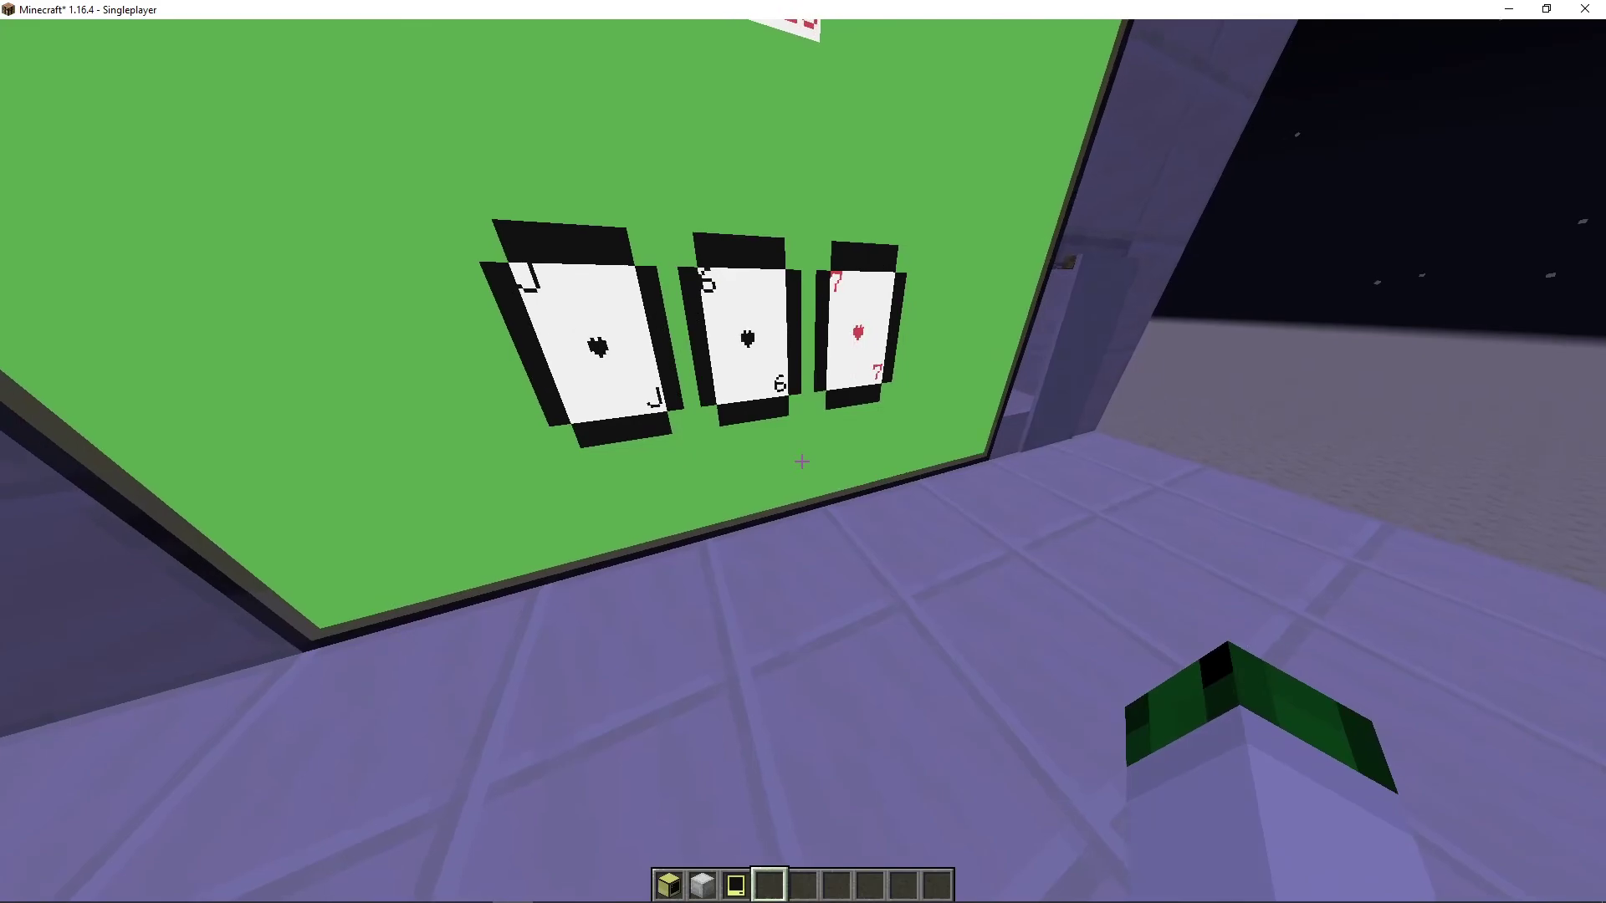
key("s")
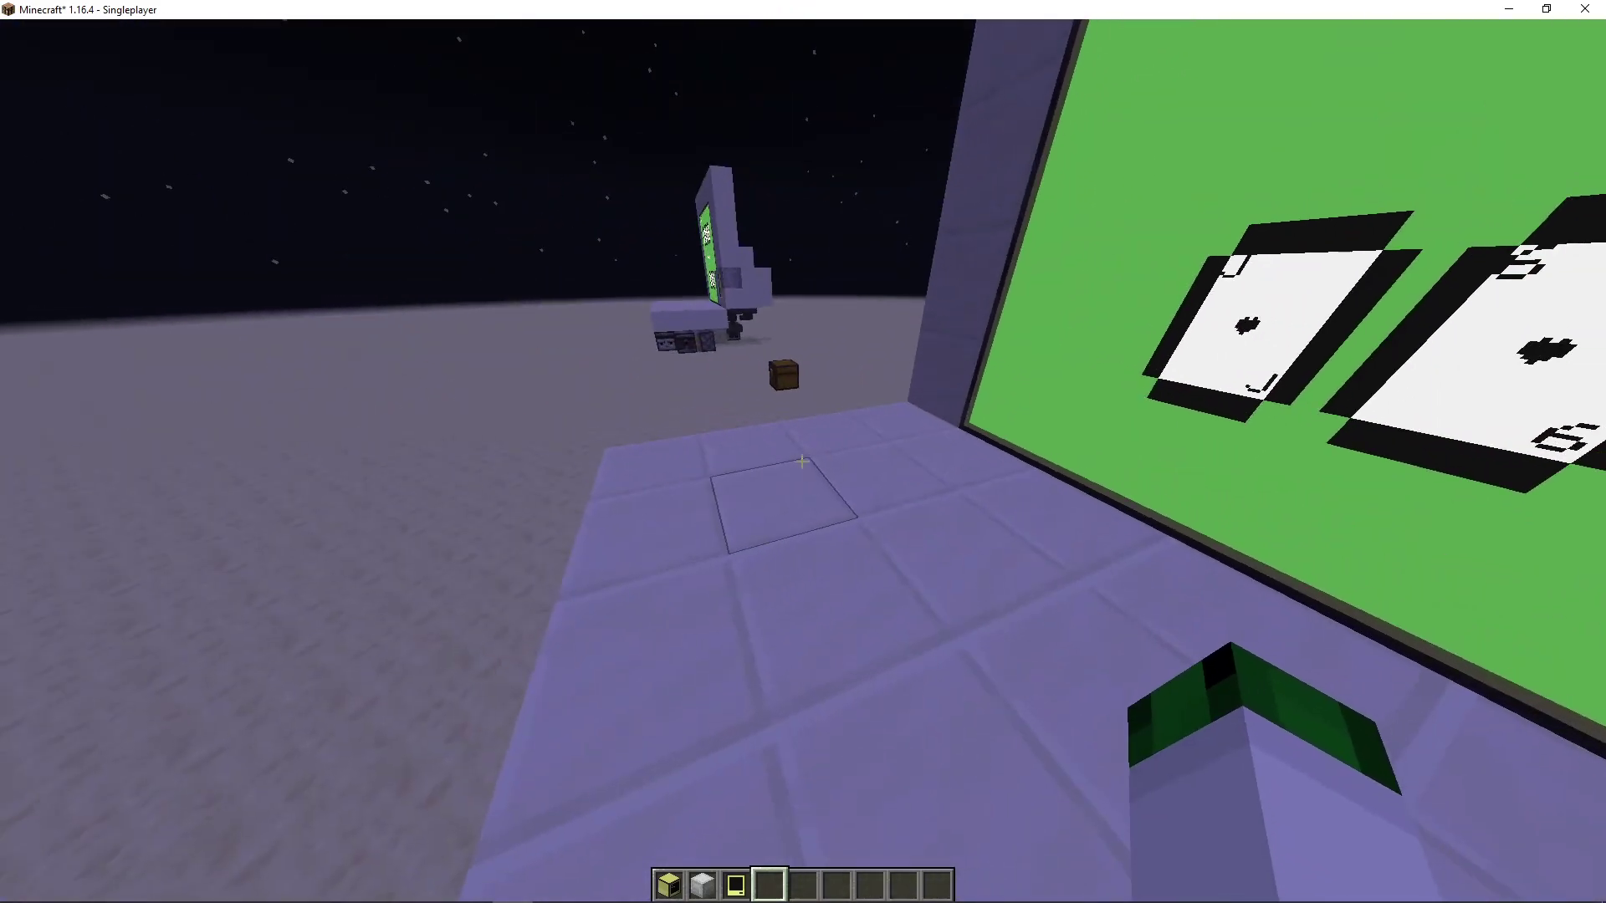
key("w")
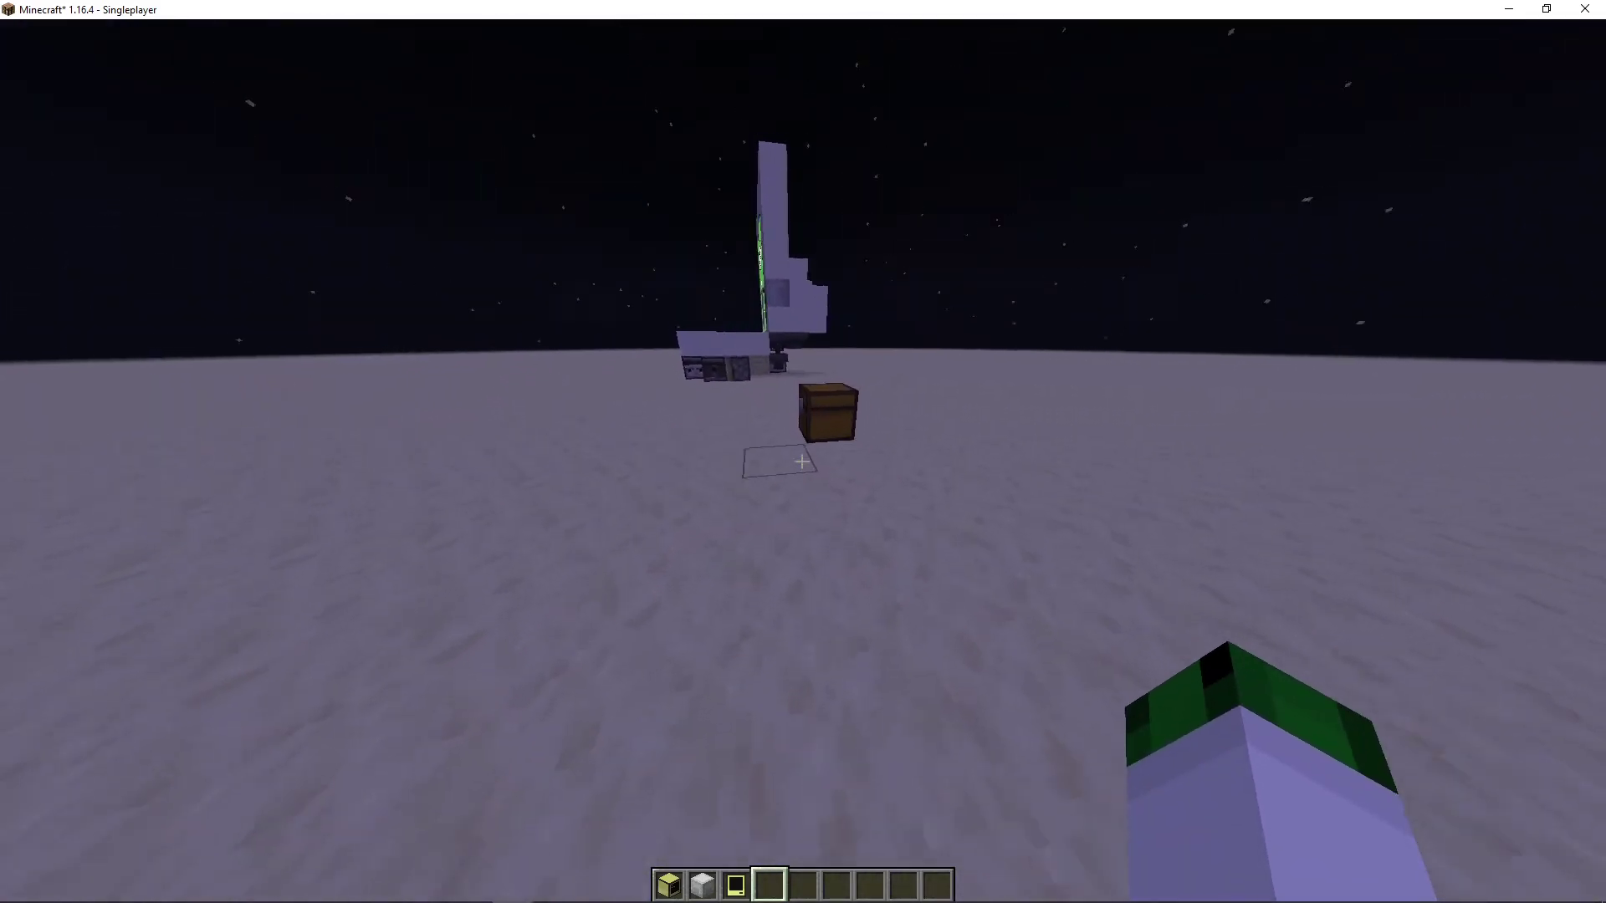
right_click(802, 462)
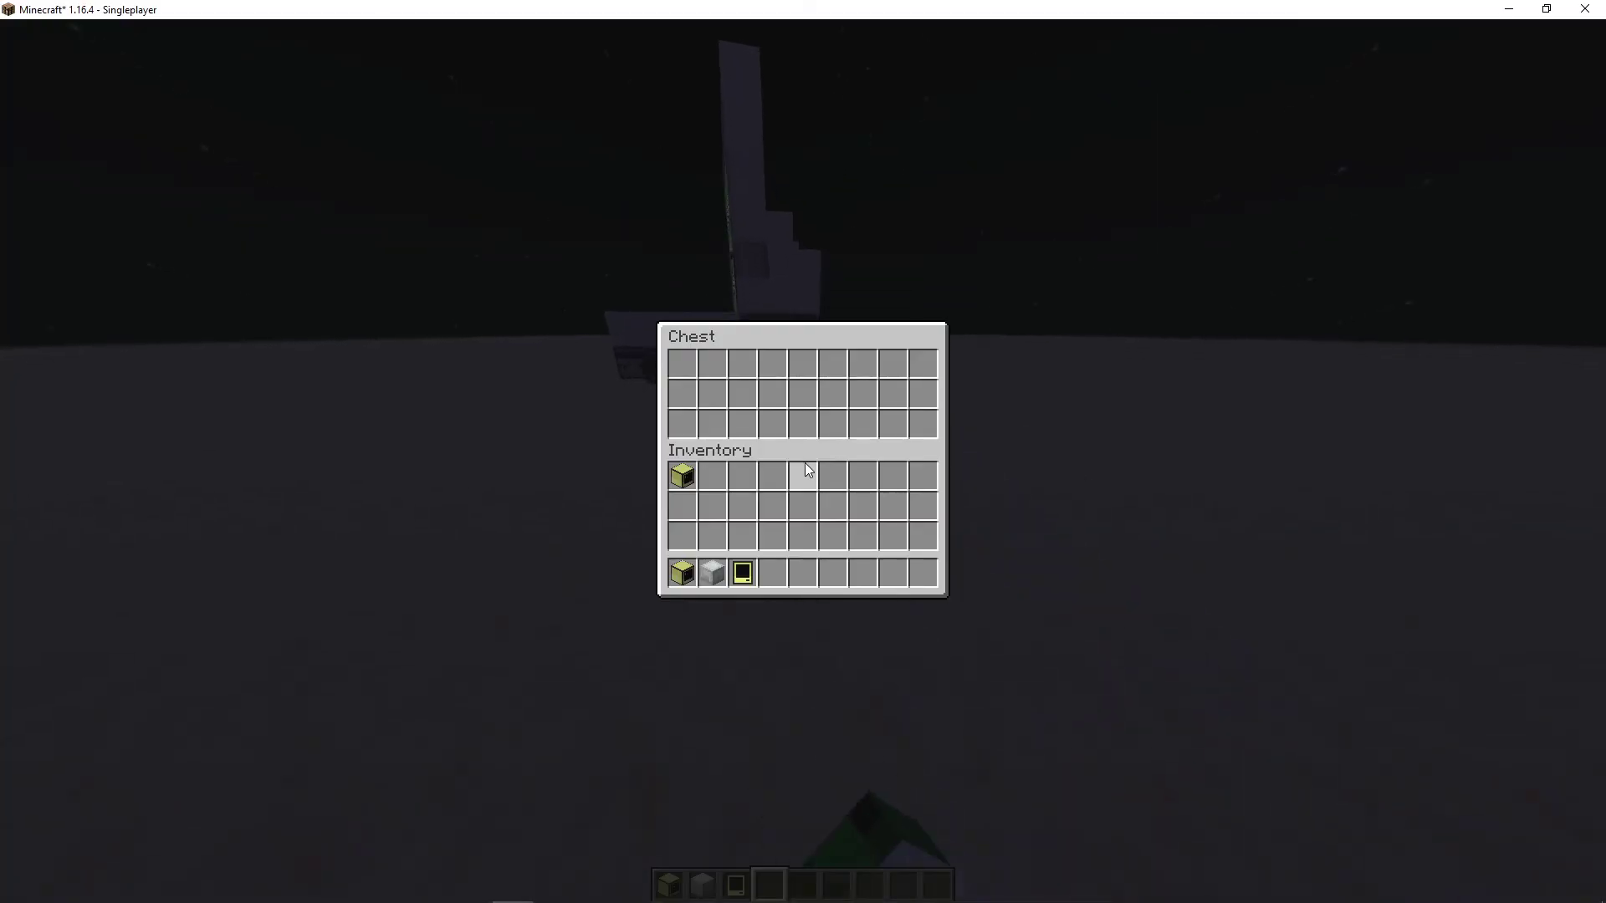
mouse_move(680, 574)
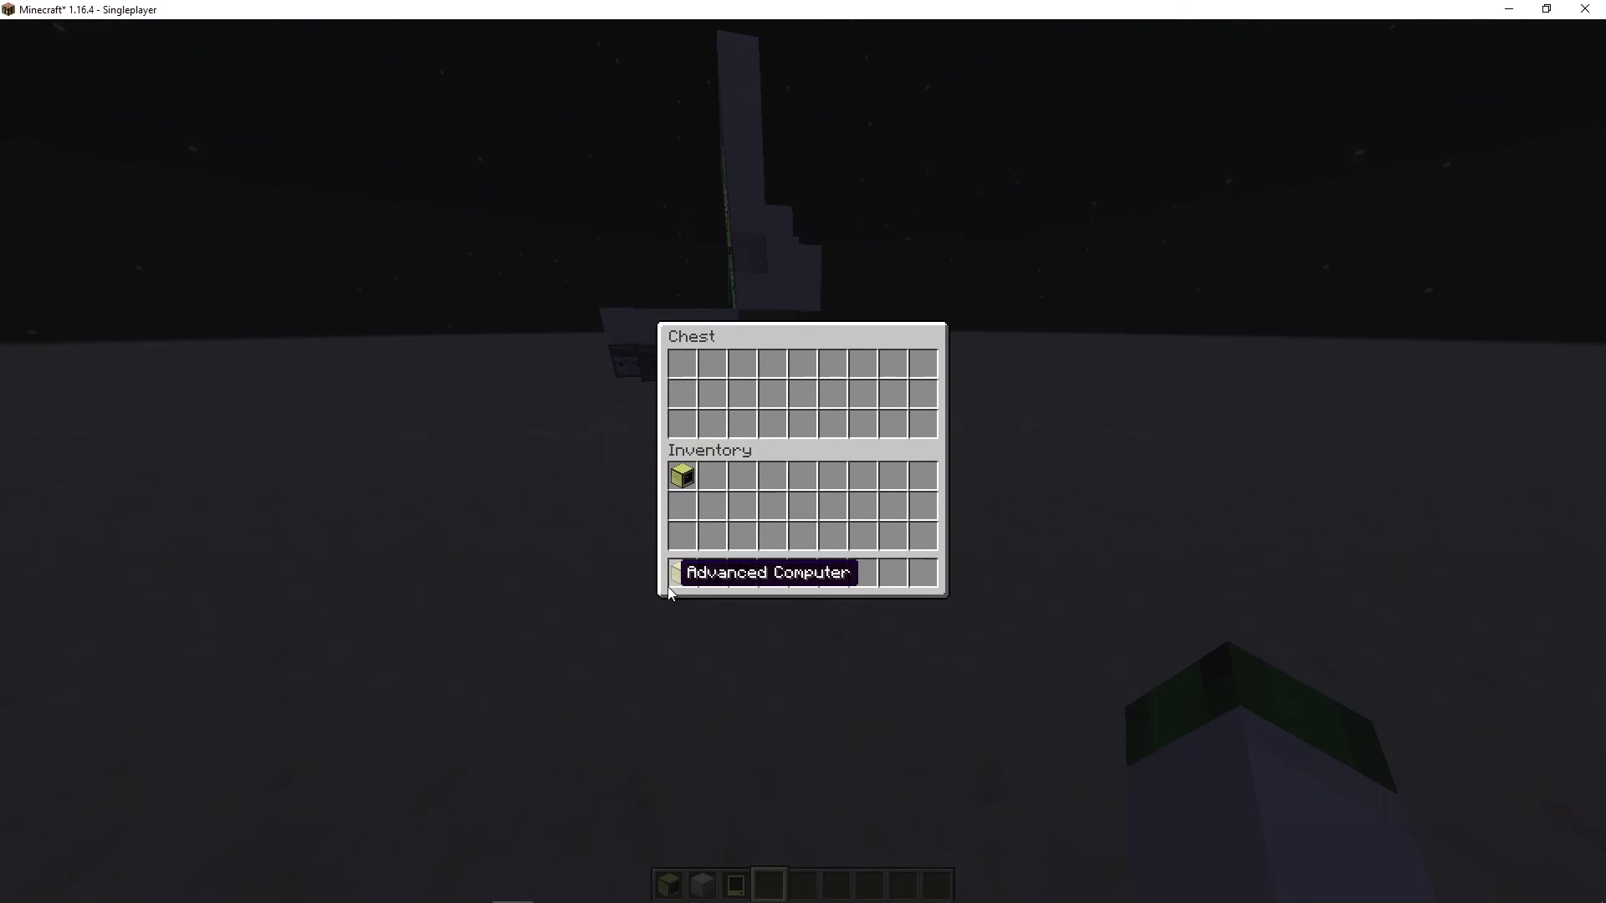
key("Escape")
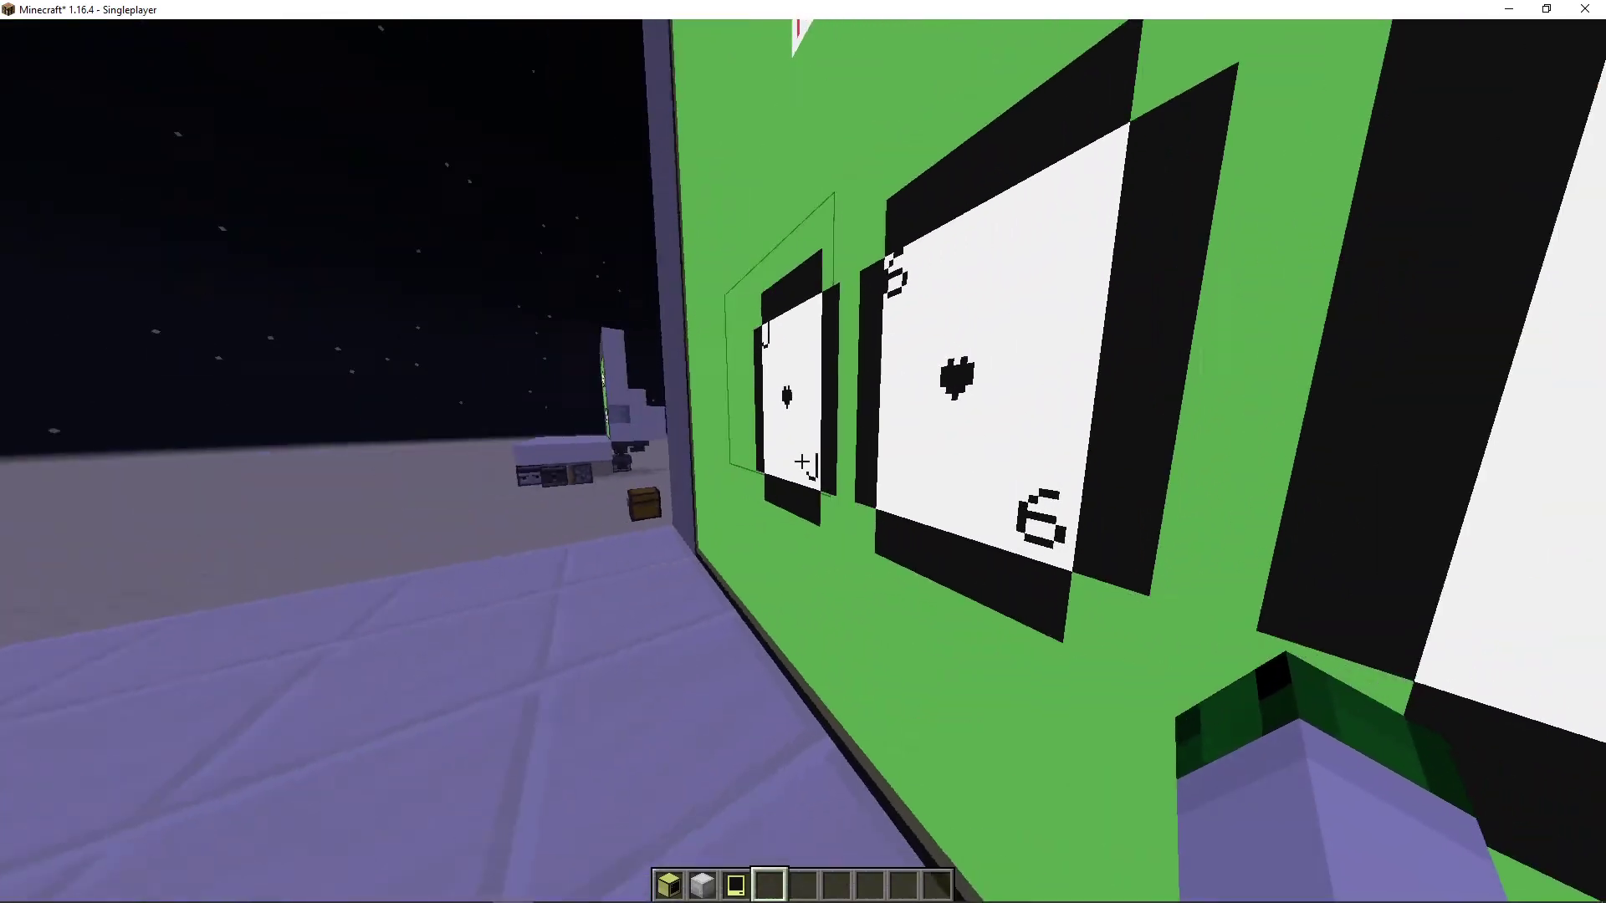
- Step back and switch to third-person view before the You Lose: 10 screen
key("s")
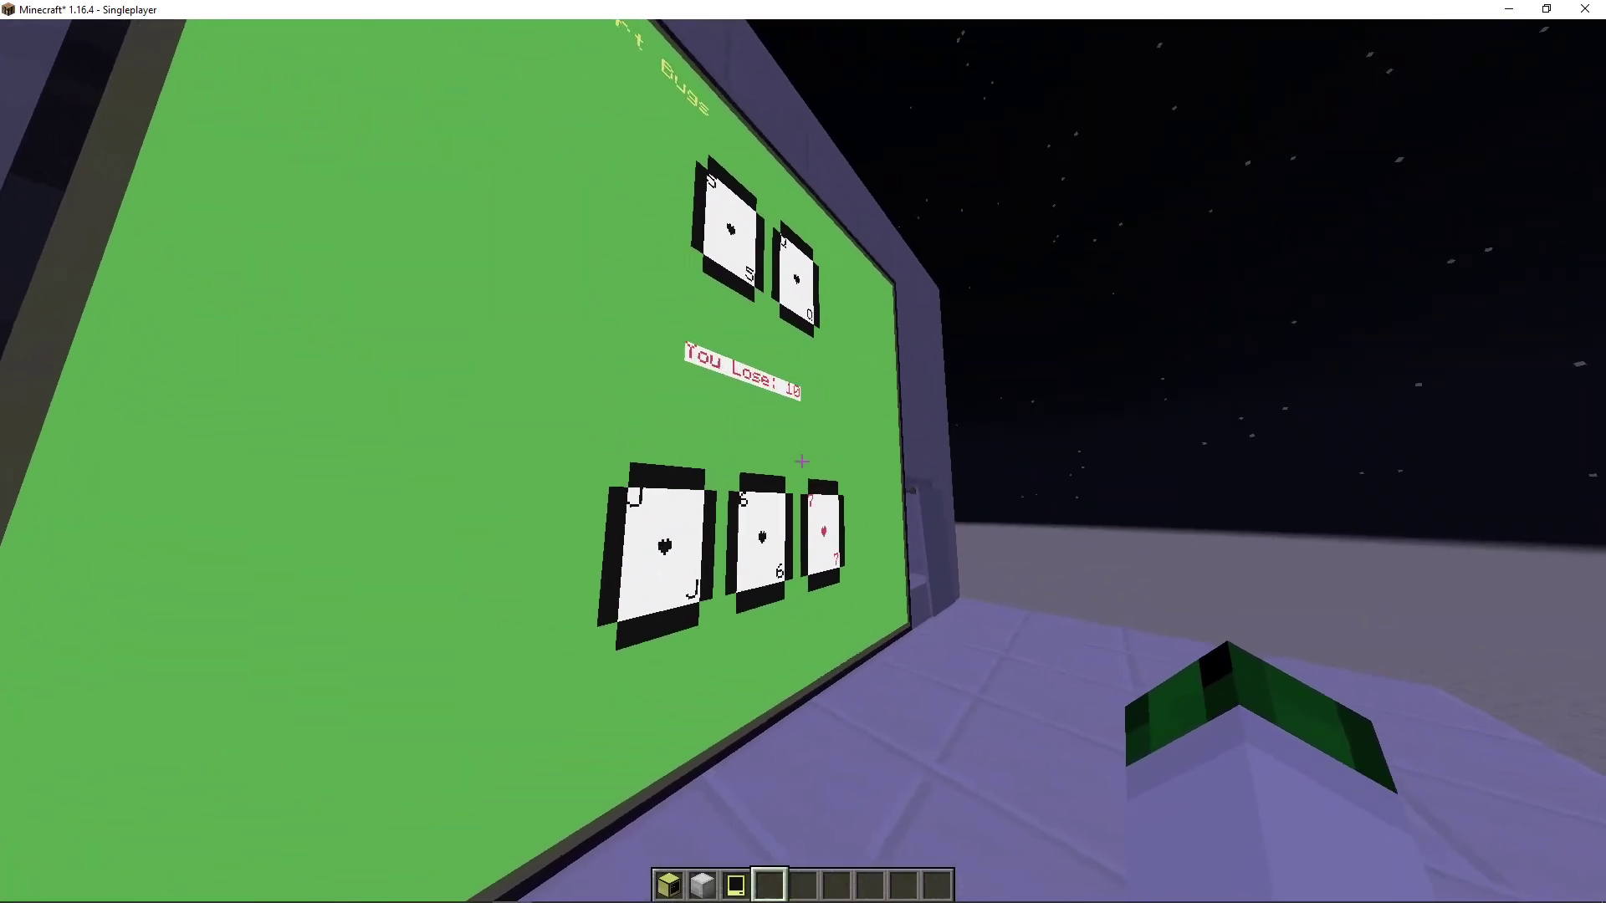
key("F5")
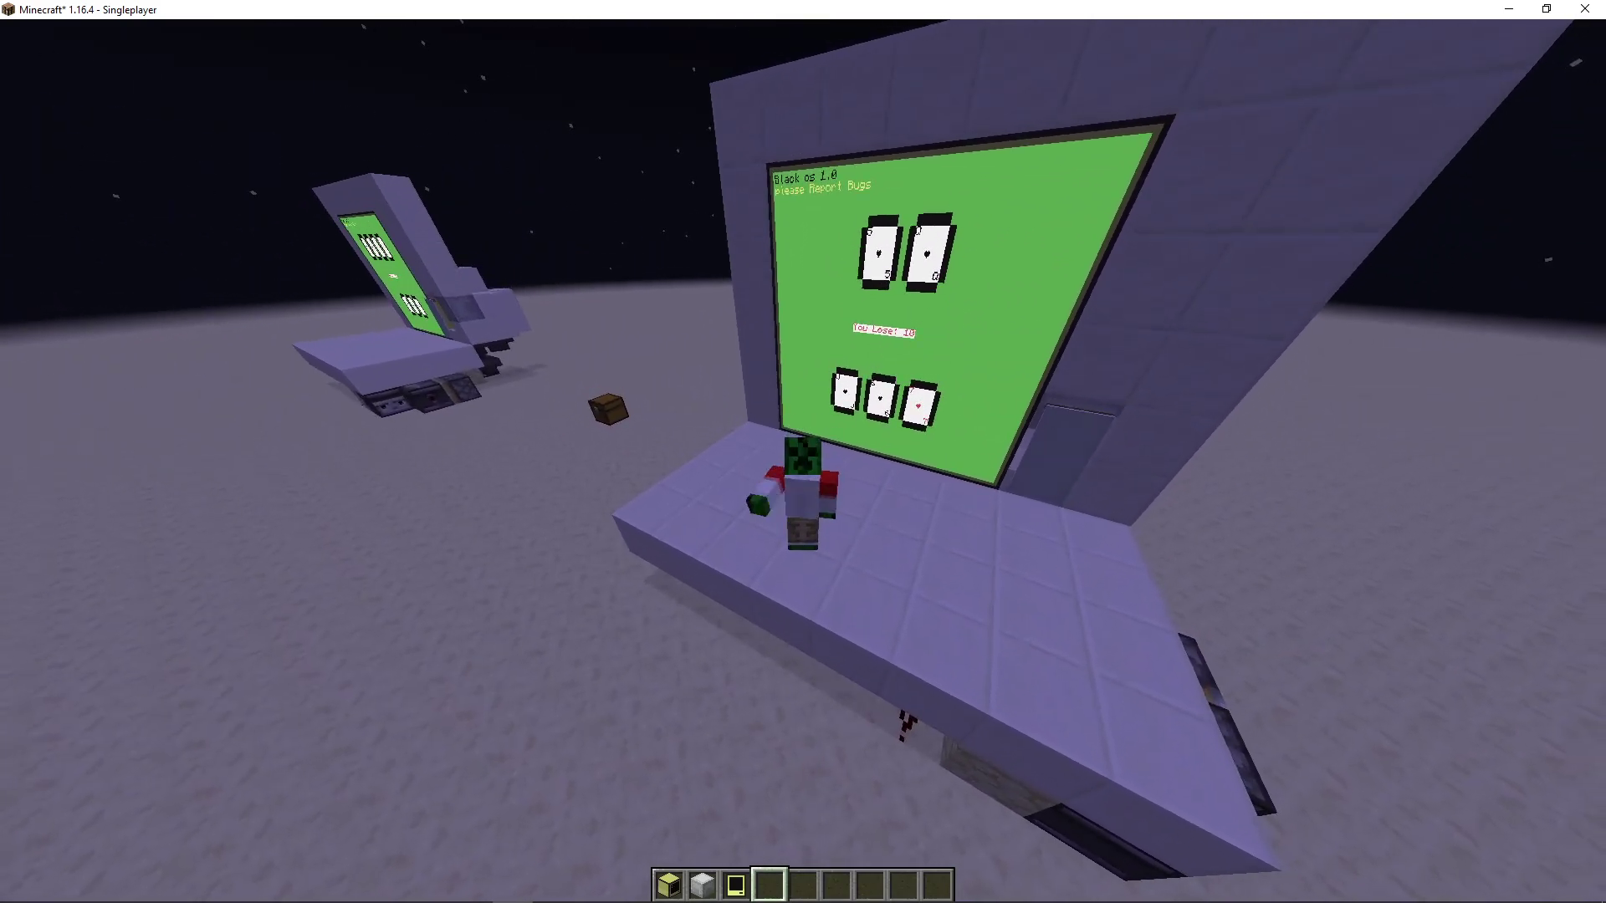
left_click(803, 452)
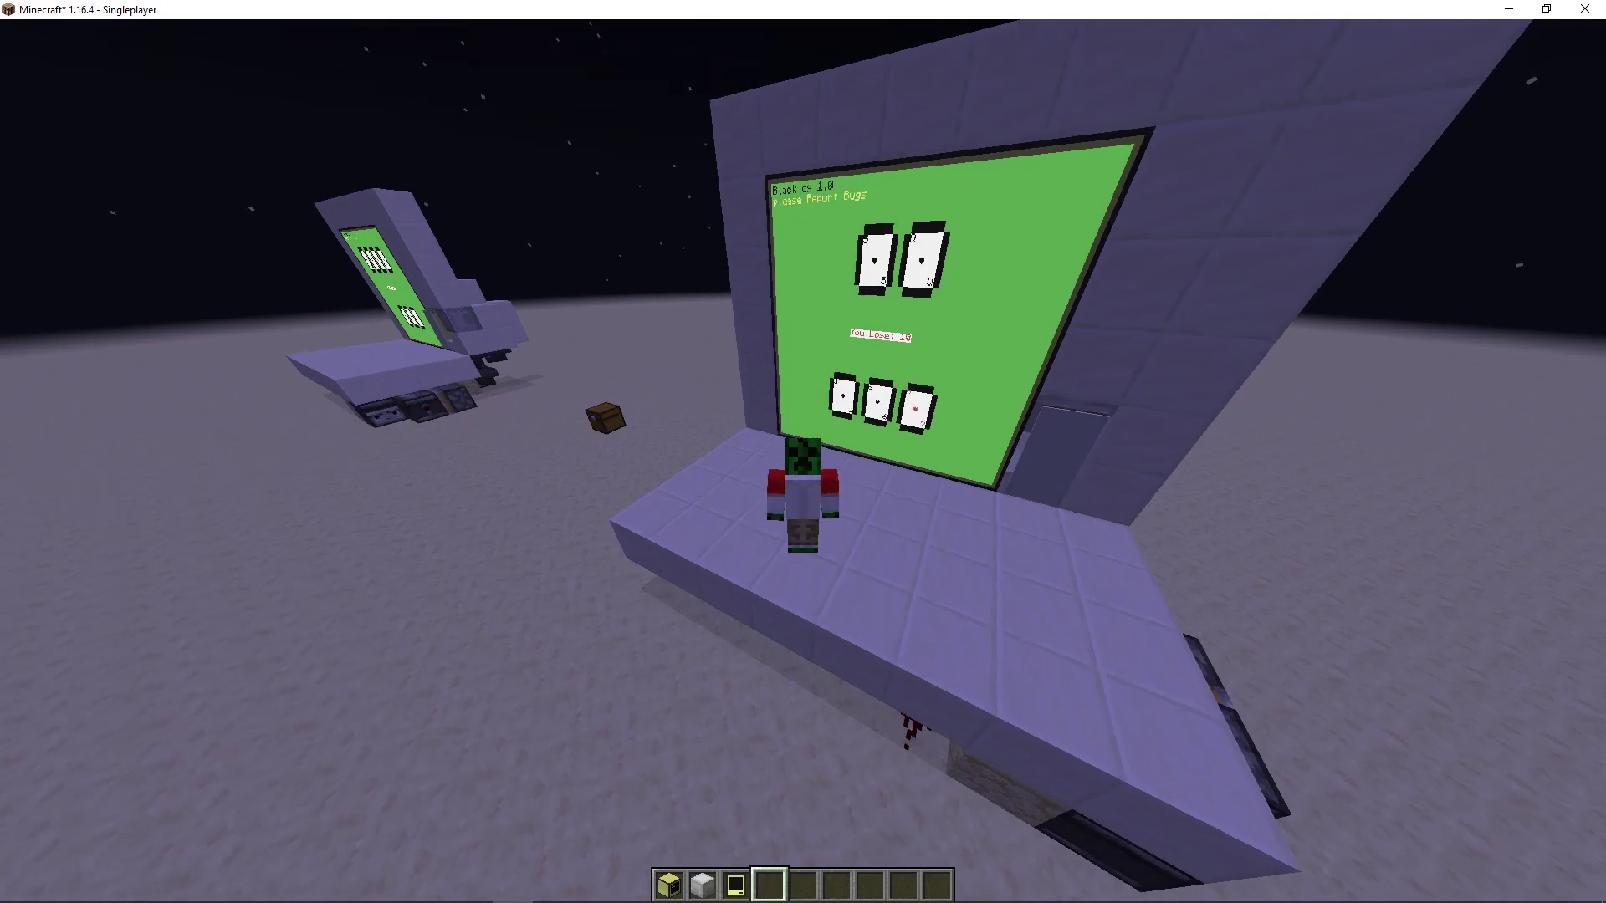